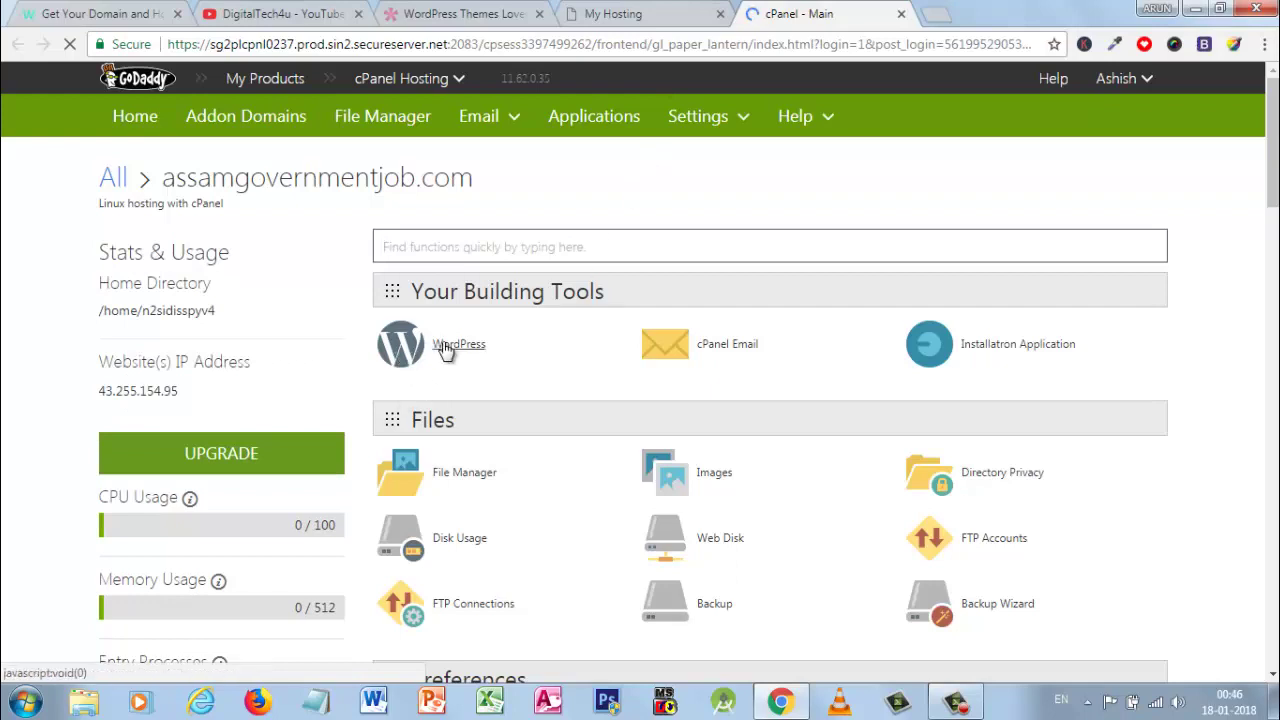
Open the site's WordPress dashboard from cPanel and look through the live homepage in a new browser tab
click(446, 350)
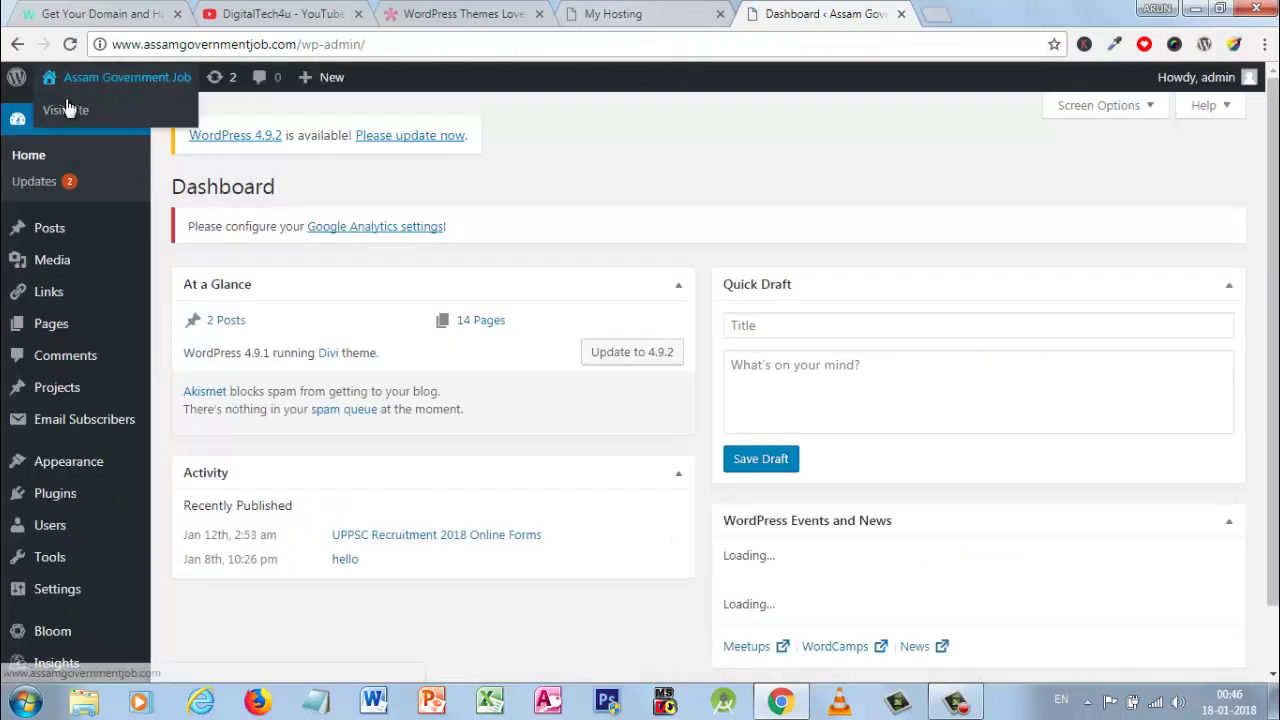
right_click(66, 112)
click(93, 127)
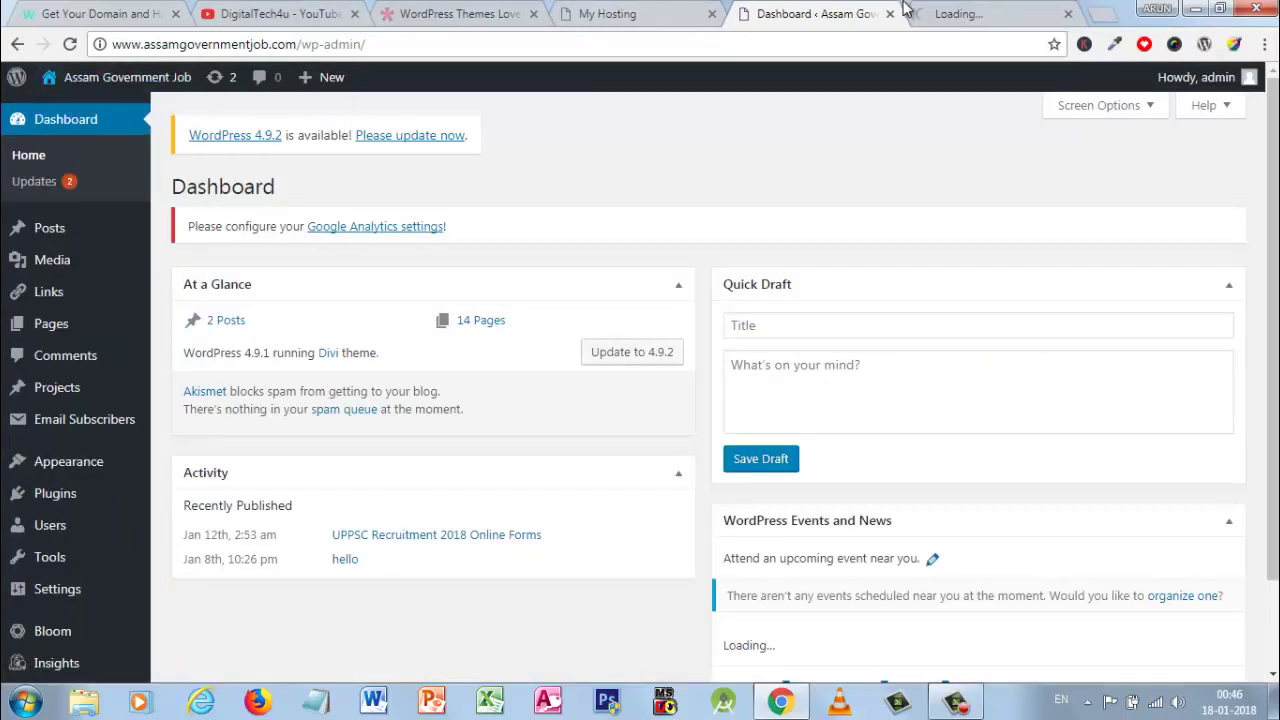
click(943, 13)
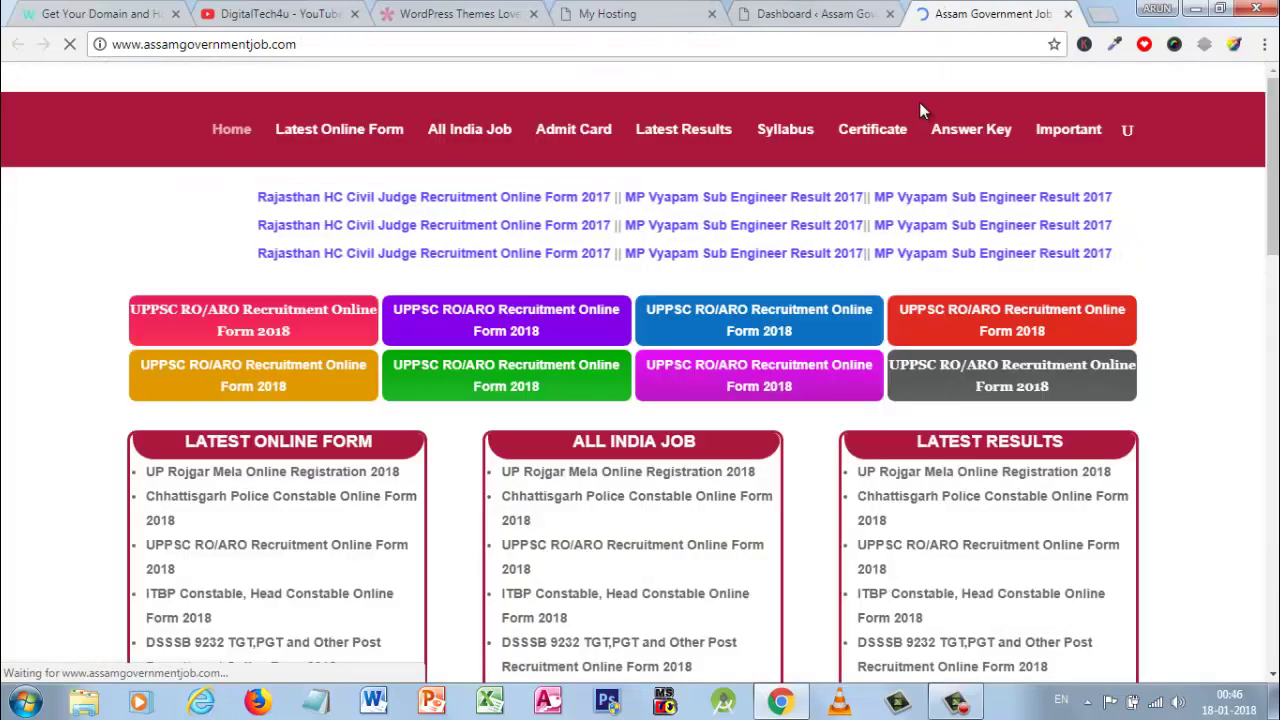
scroll(114, 277, down, 15)
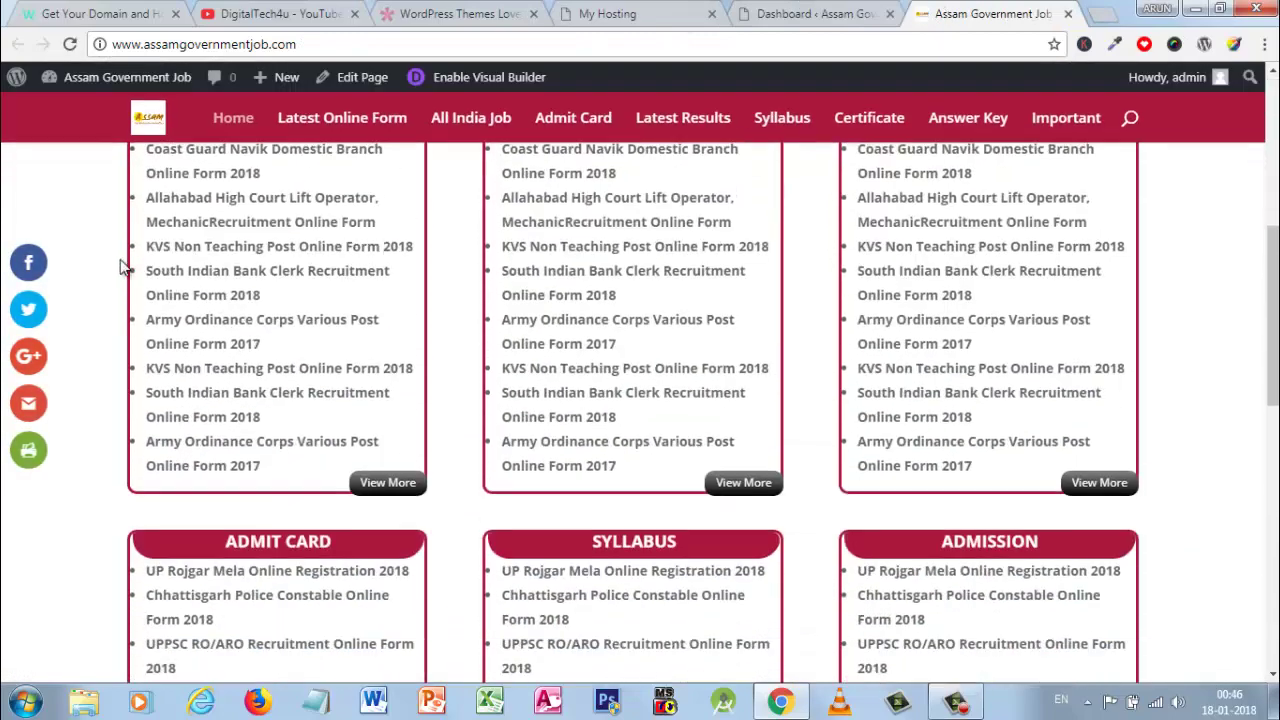
scroll(114, 277, up, 6)
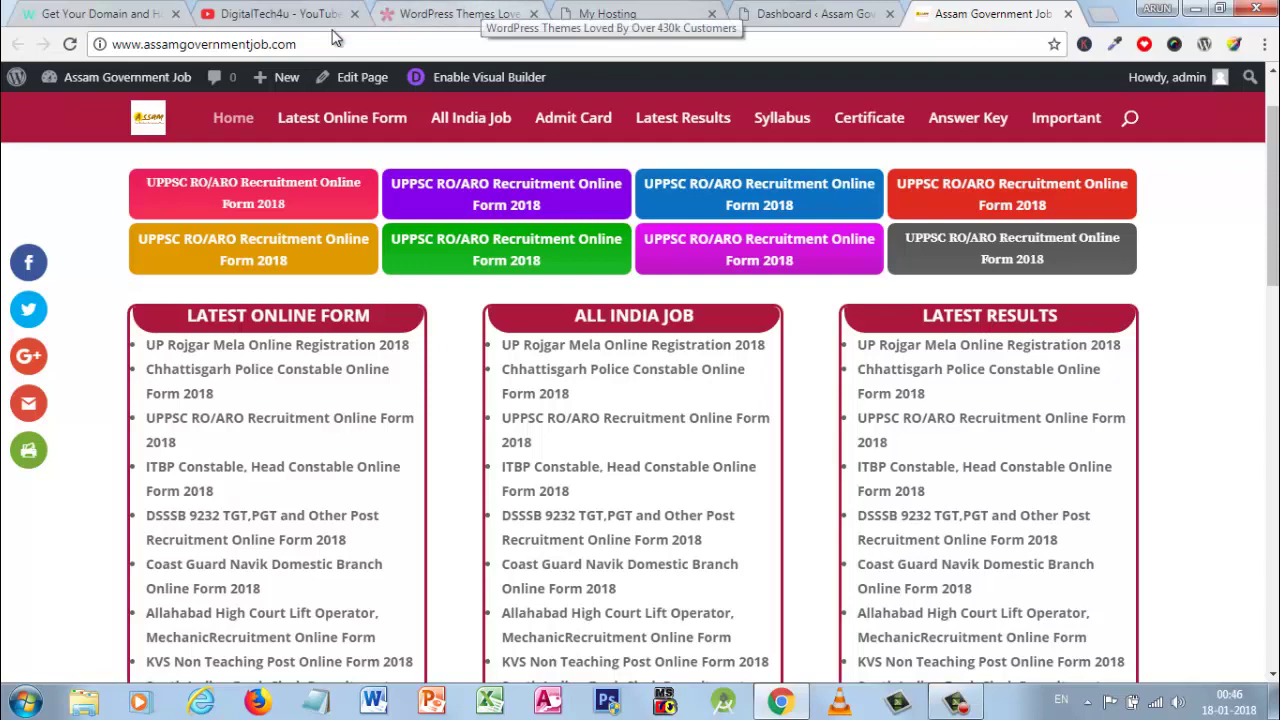
Return to the WordPress dashboard, view the details of the active Divi theme among the installed themes, and close them
click(848, 8)
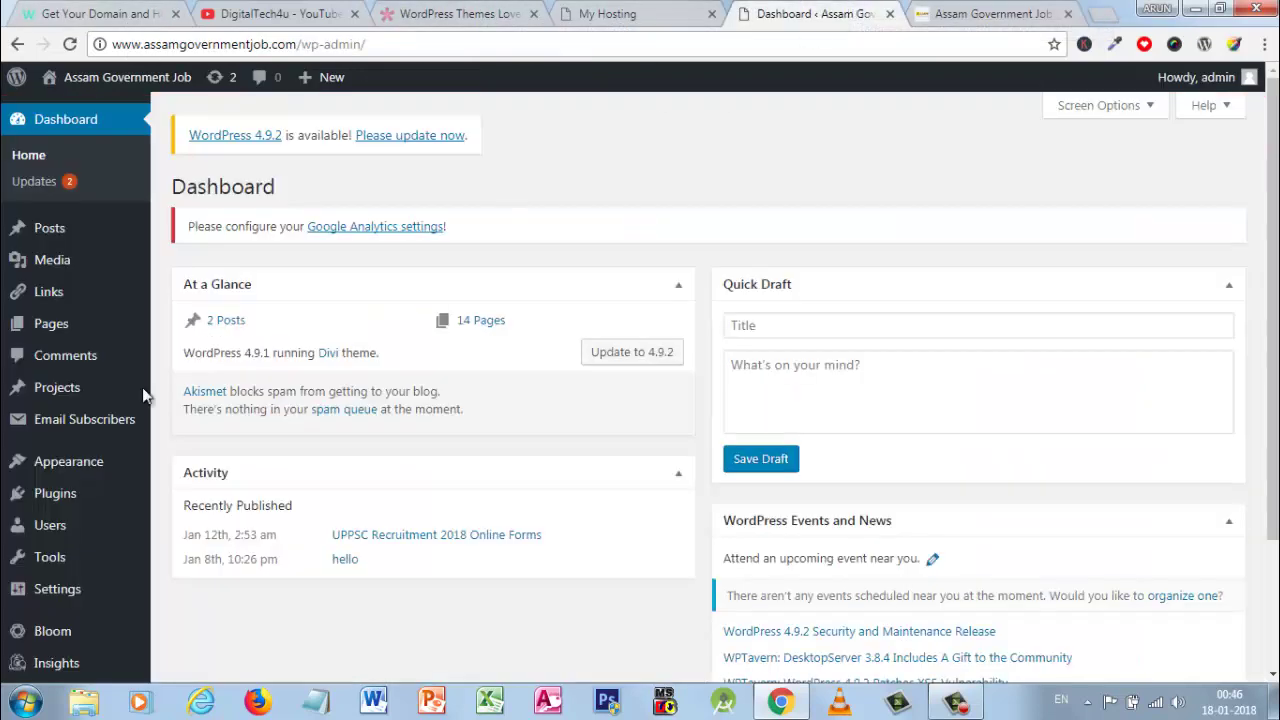
mouse_move(5, 428)
mouse_move(79, 466)
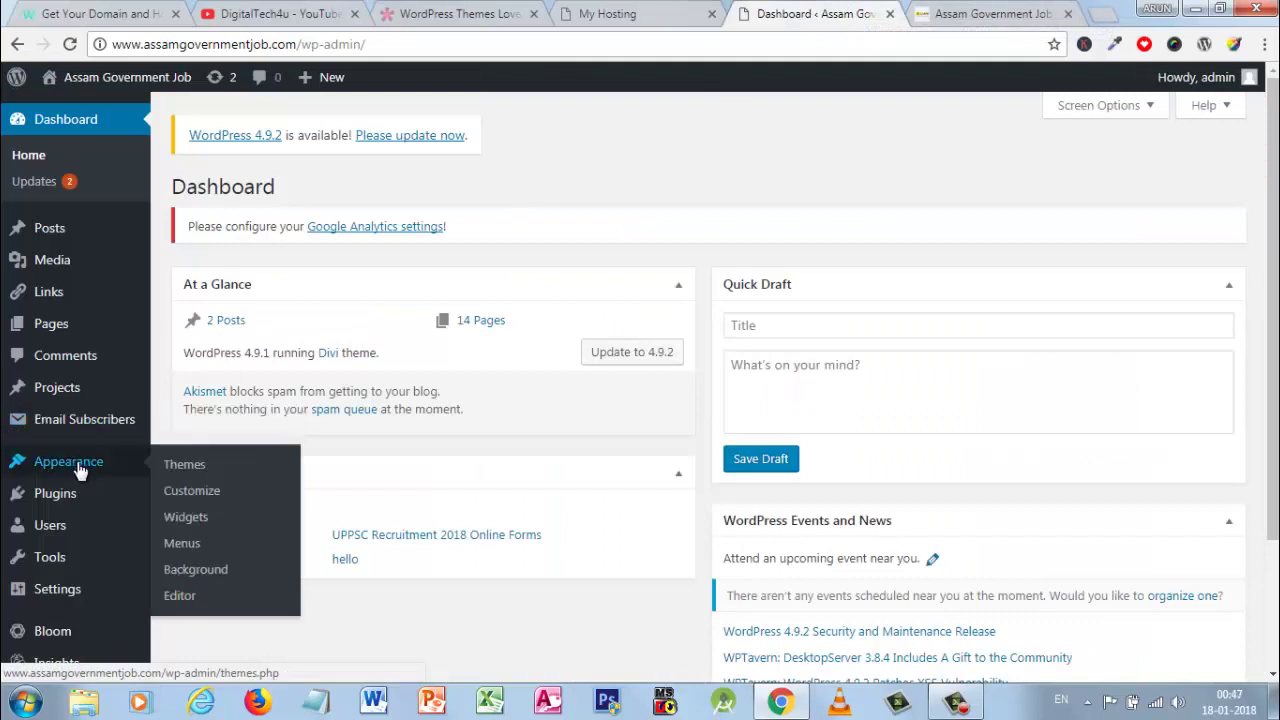
click(212, 485)
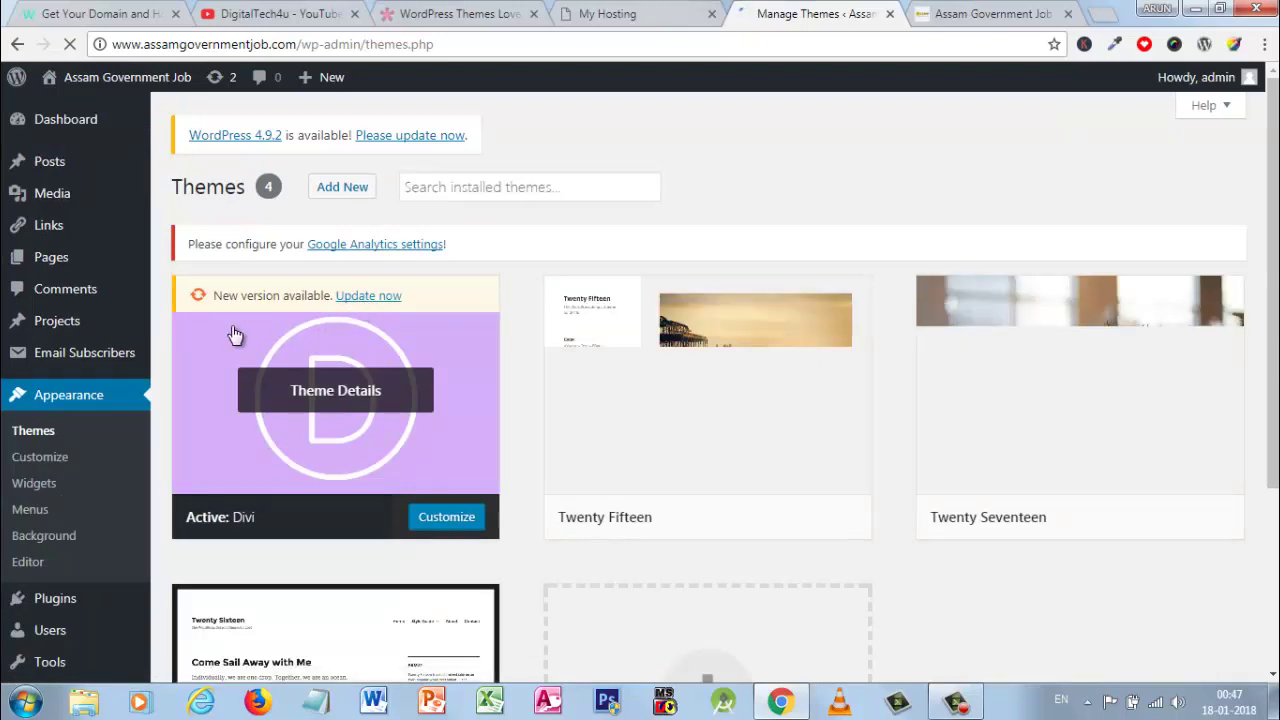
click(336, 391)
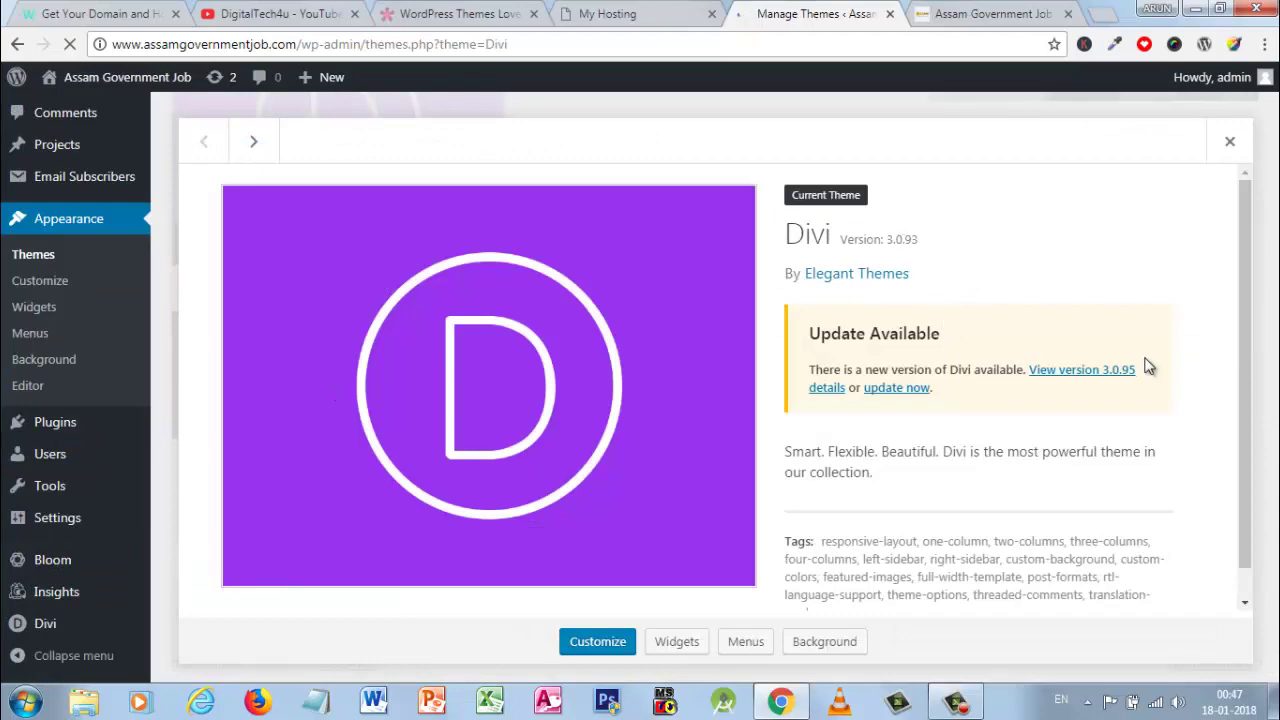
click(1232, 142)
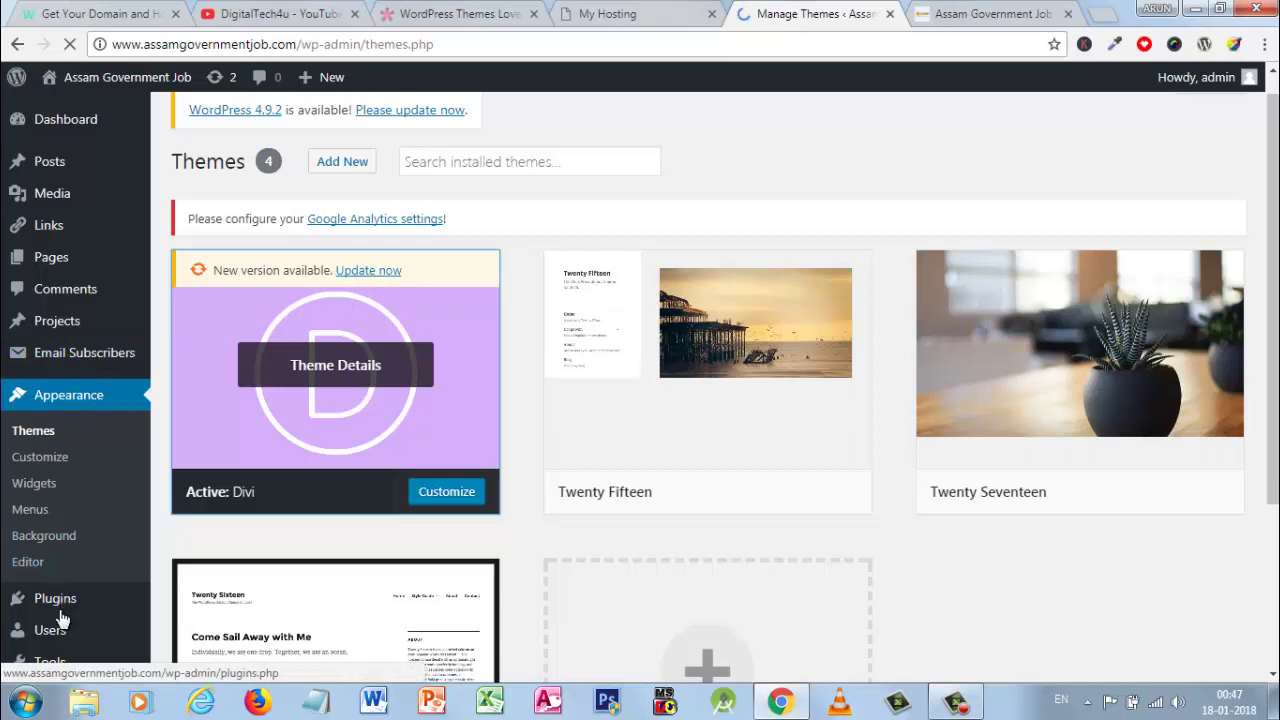
Open the Divi Theme Options and examine the username and API key fields in the Updates settings
scroll(58, 630, down, 2)
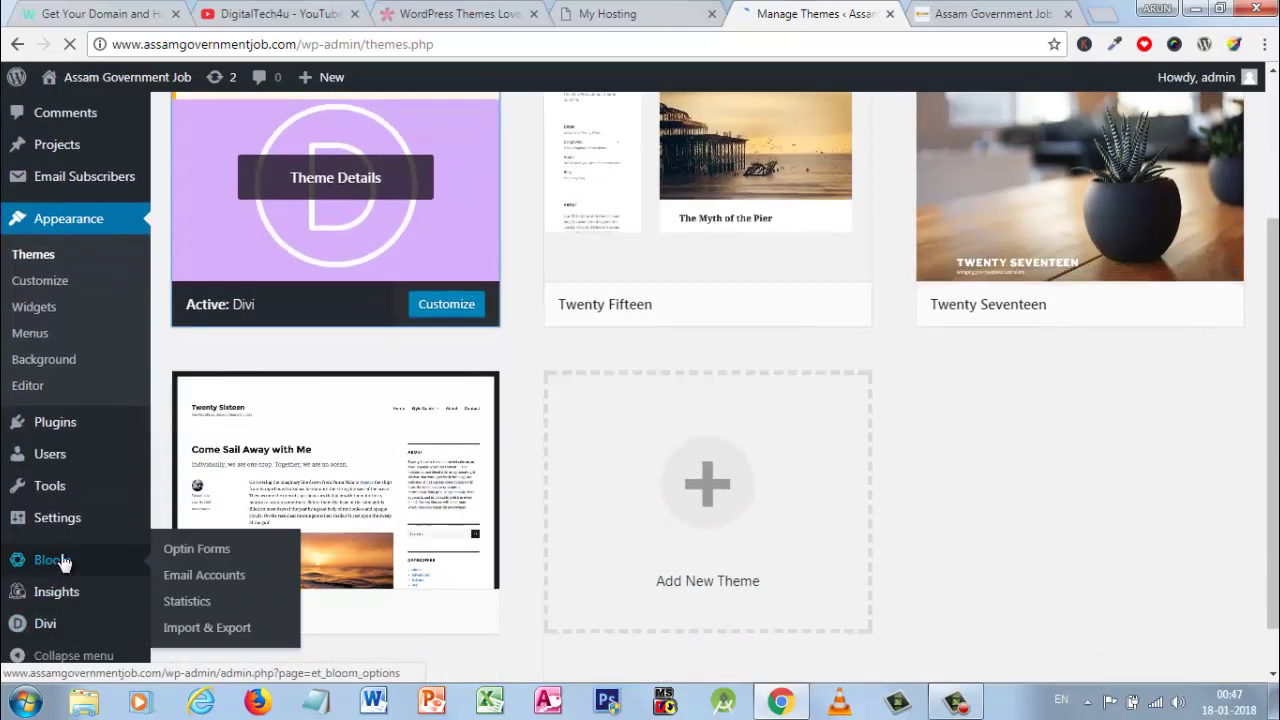
mouse_move(68, 560)
mouse_move(70, 537)
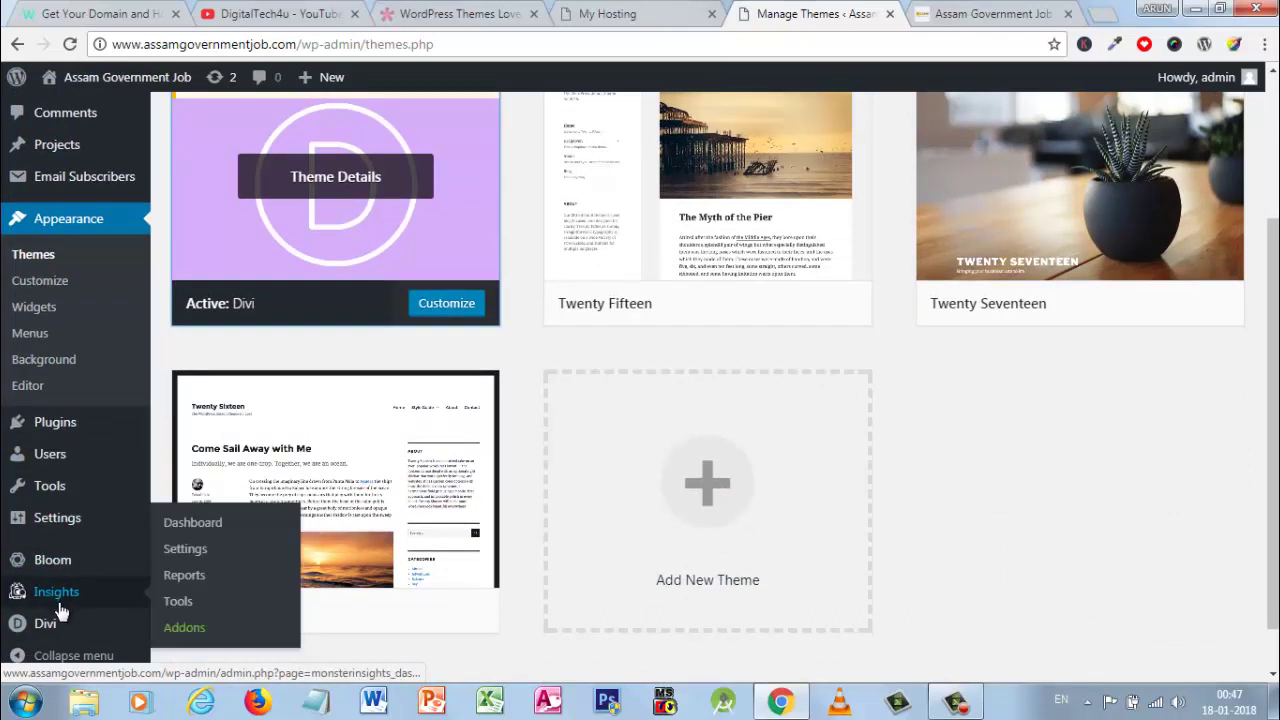
mouse_move(55, 625)
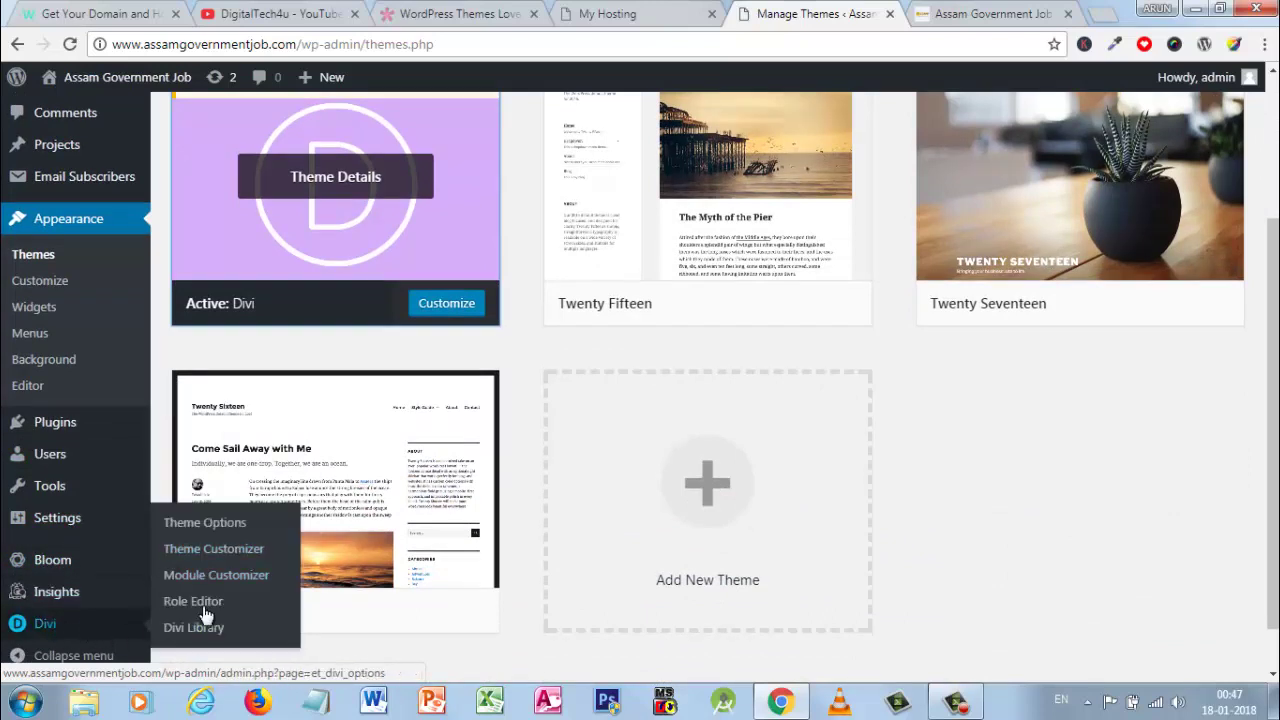
click(198, 528)
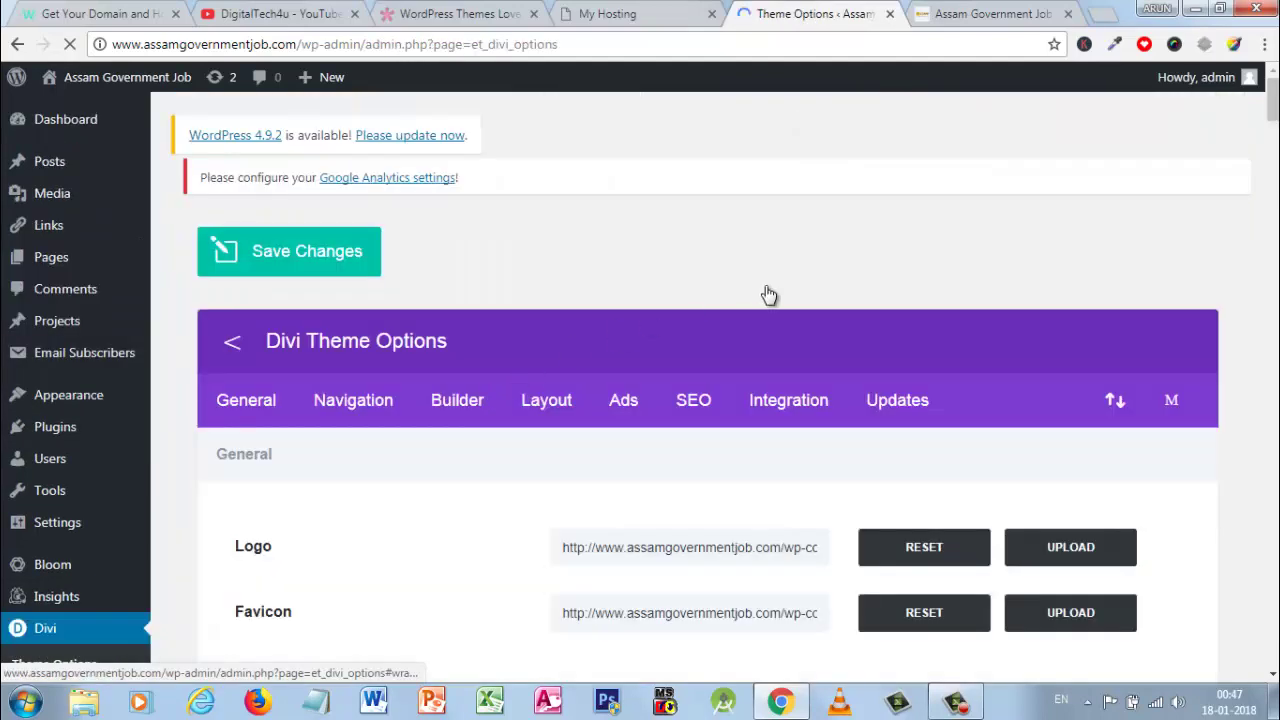
click(925, 408)
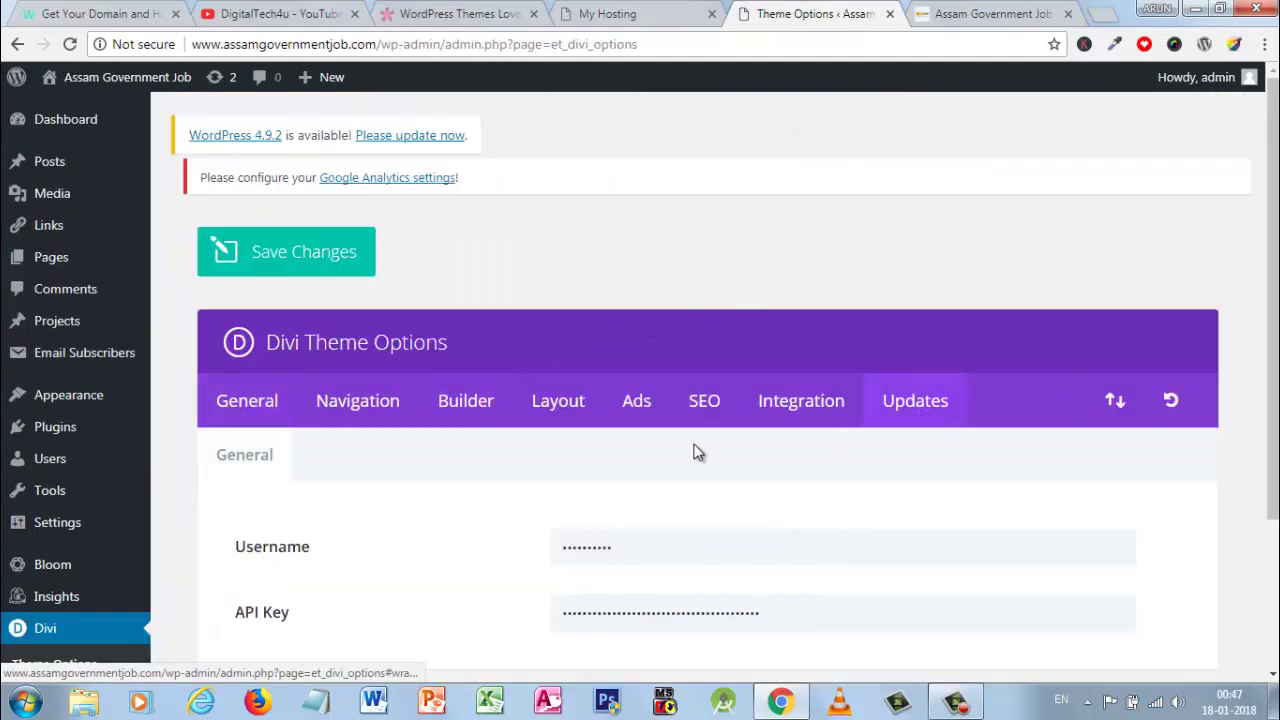
scroll(694, 449, down, 3)
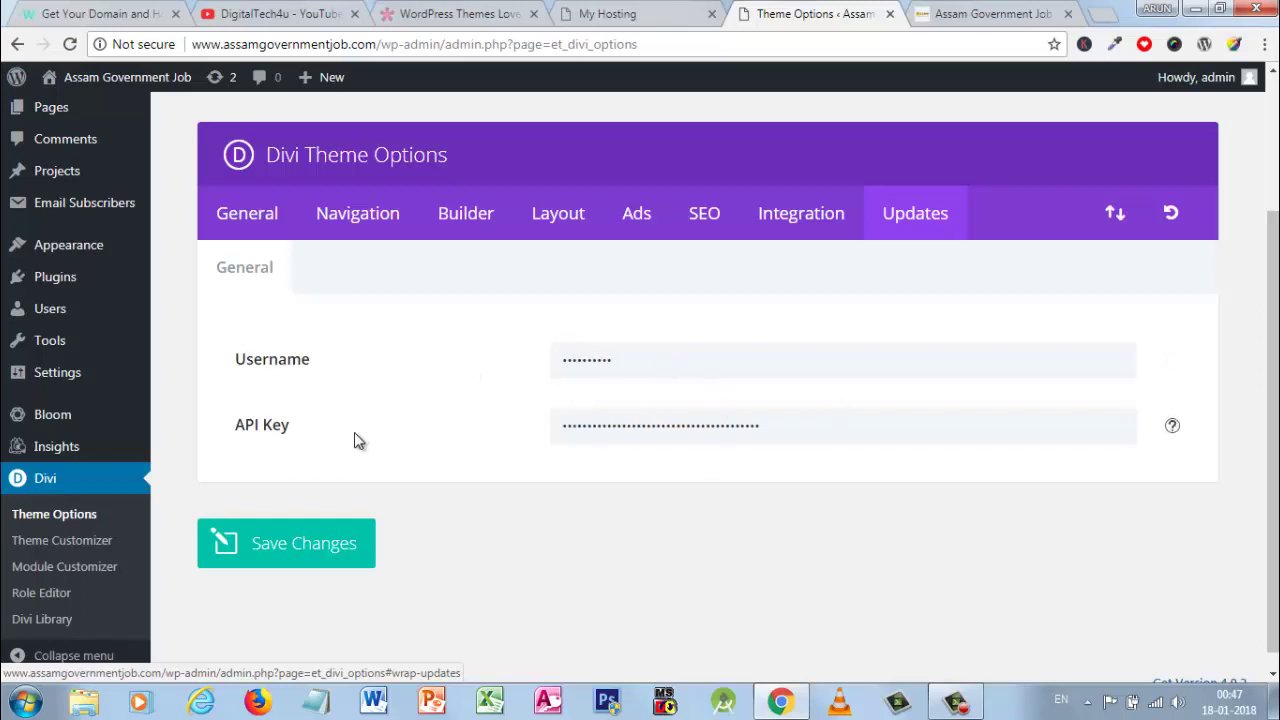
scroll(354, 432, down, 1)
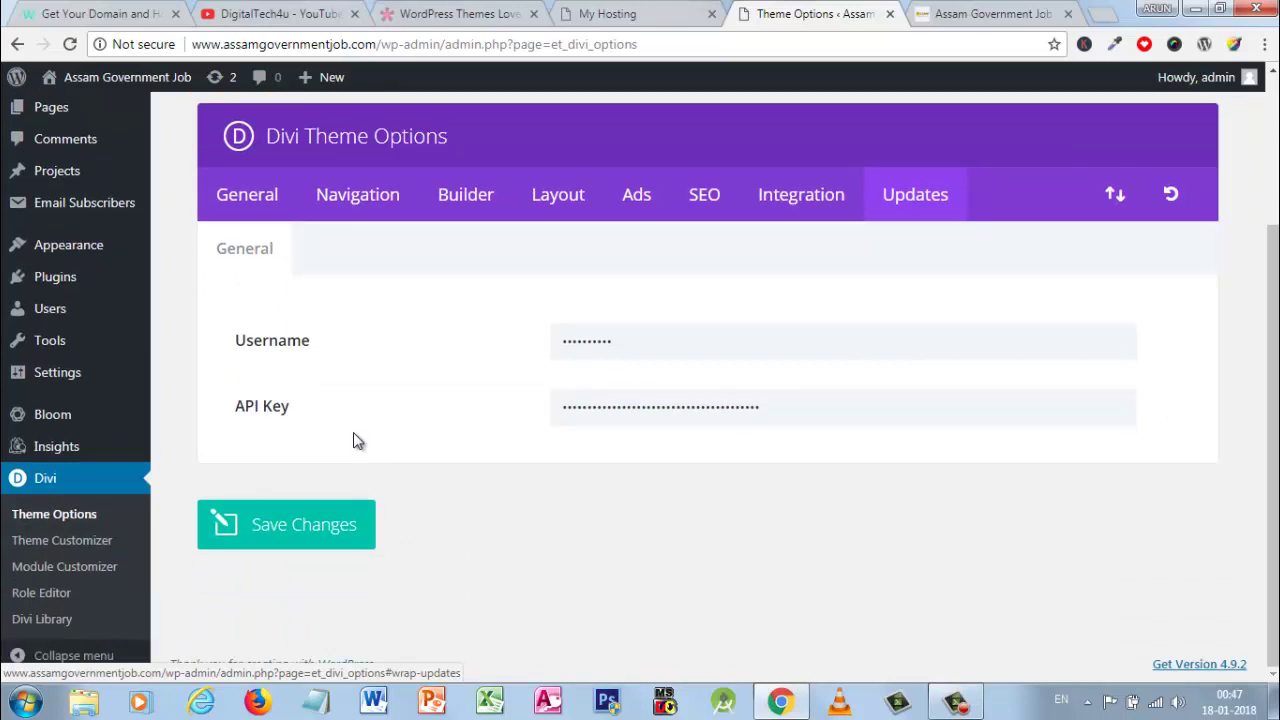
scroll(354, 433, up, 2)
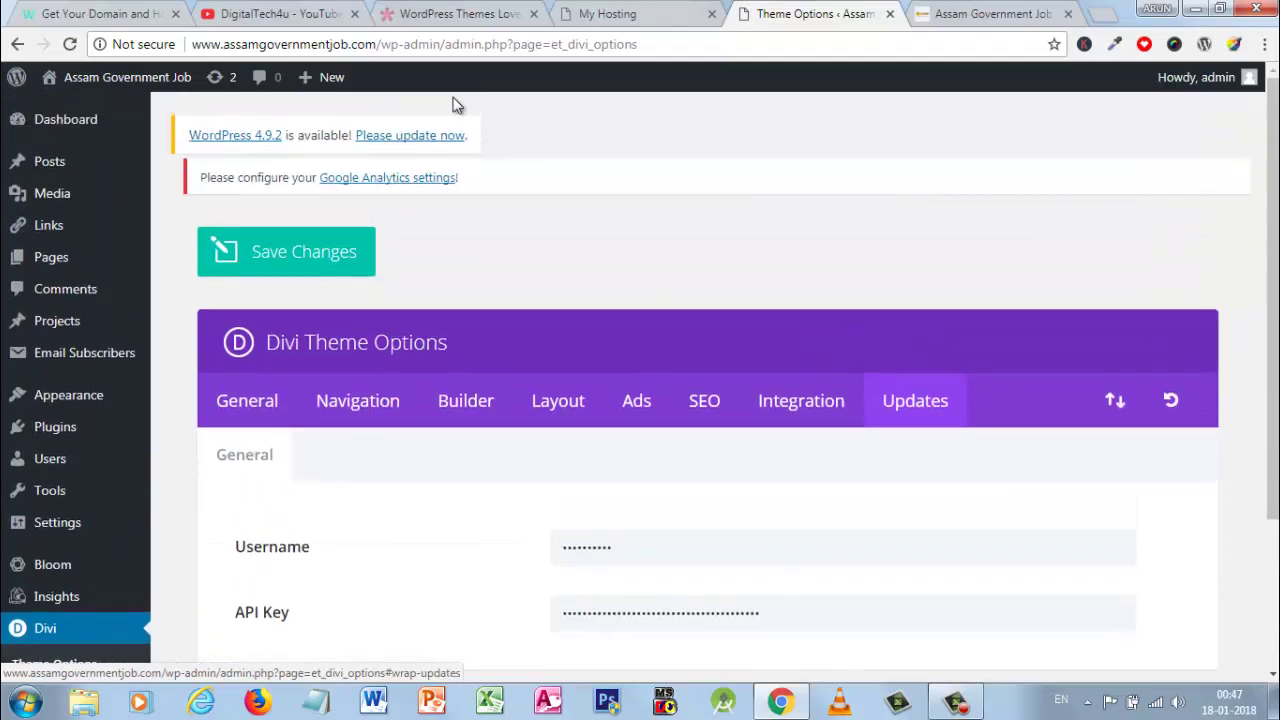
click(449, 10)
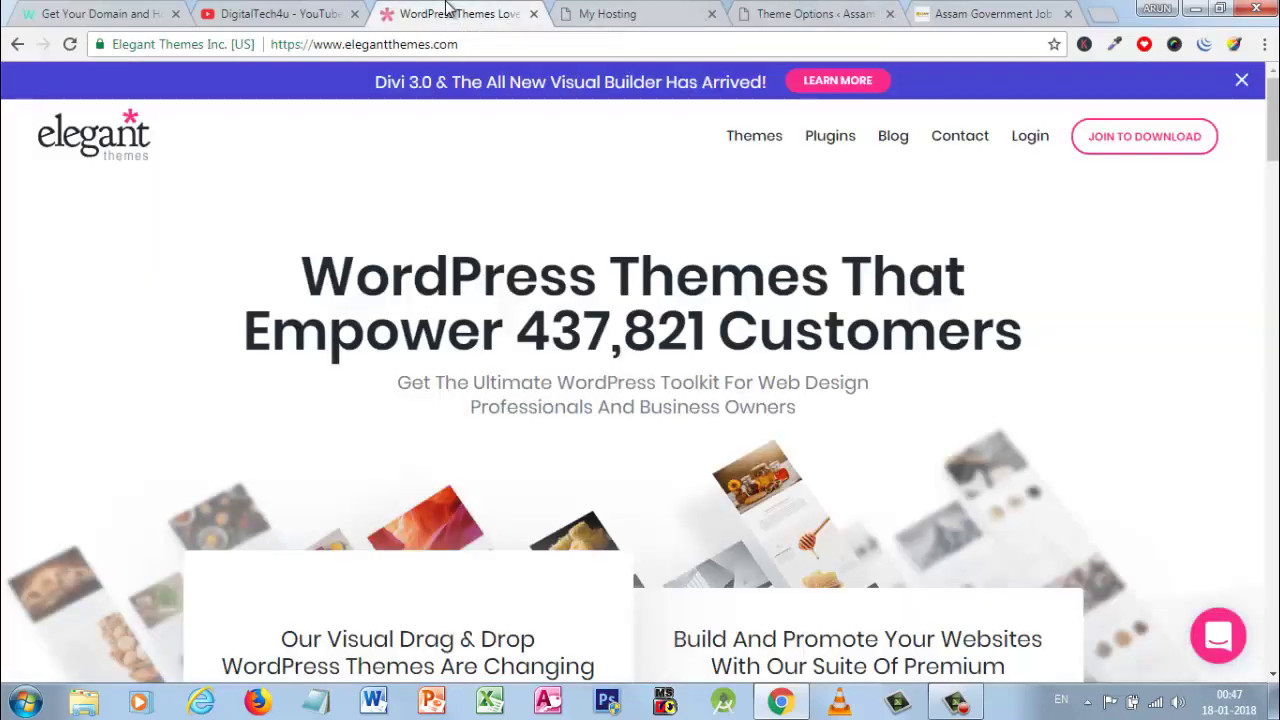
click(310, 12)
click(481, 10)
click(660, 14)
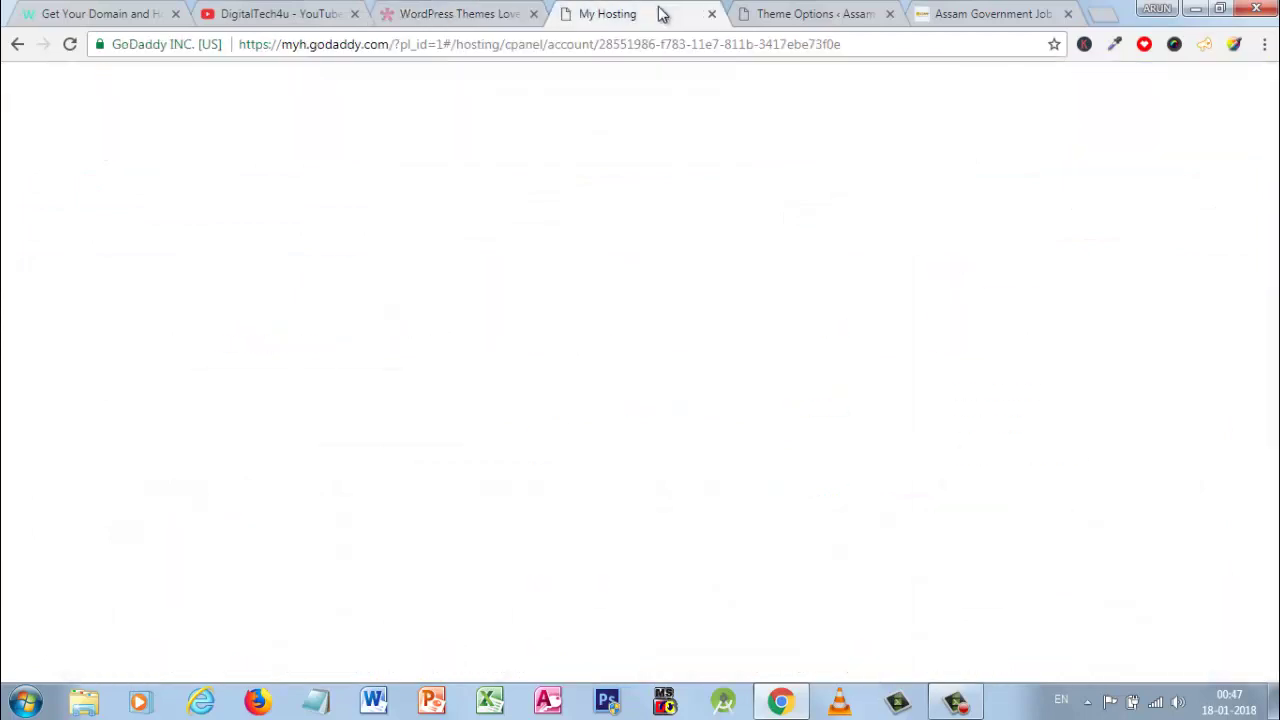
click(766, 10)
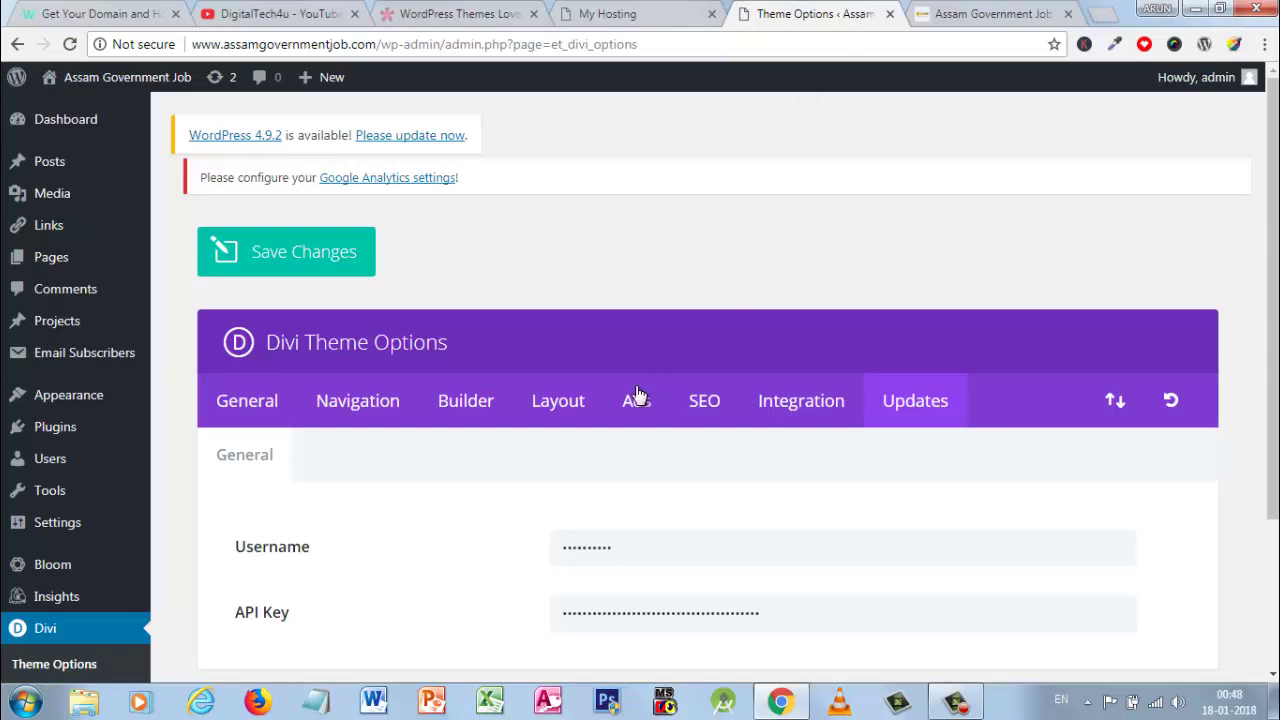
click(1024, 9)
click(869, 9)
click(660, 13)
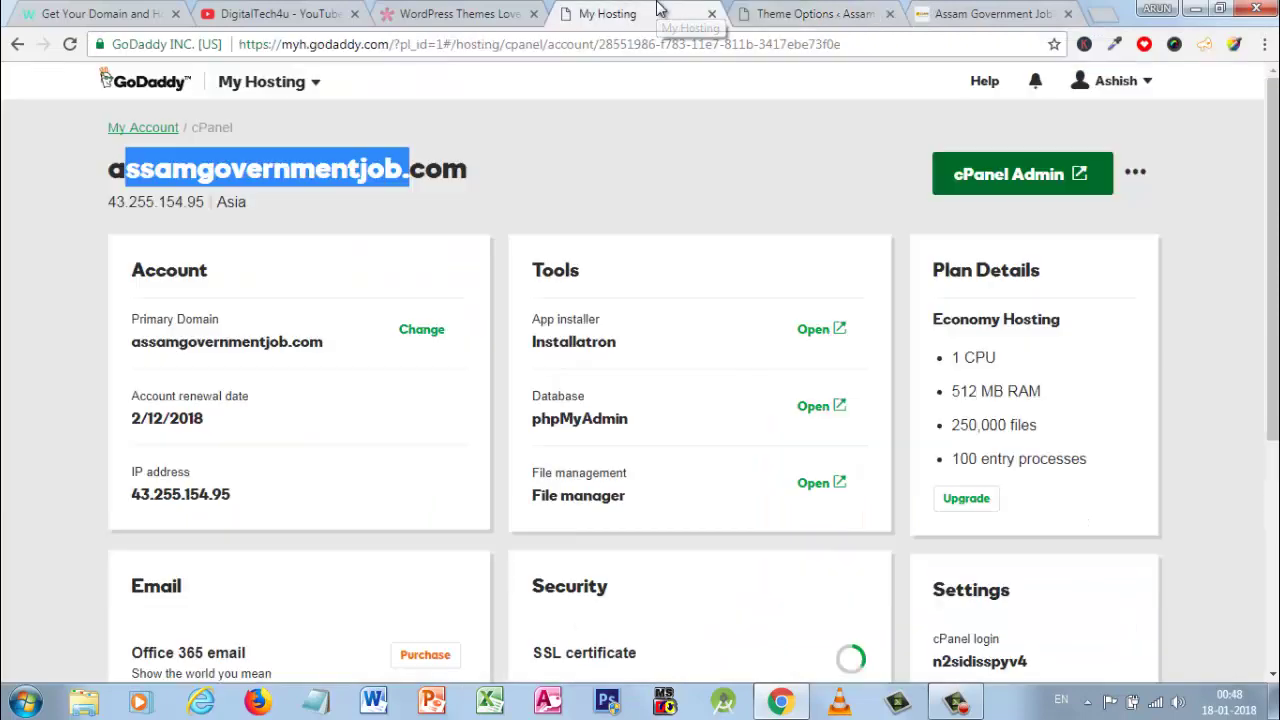
Open the Elegant Themes join page and review the Yearly Access and Lifetime Access plans
click(430, 13)
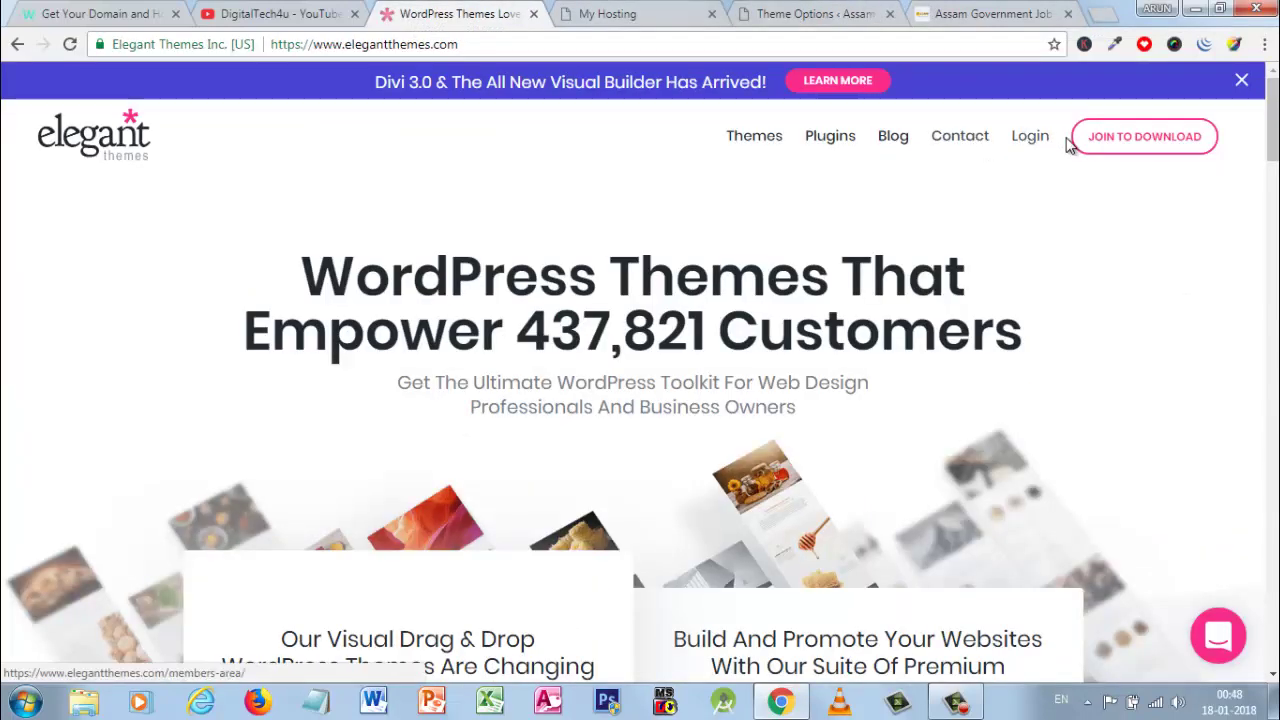
click(1106, 153)
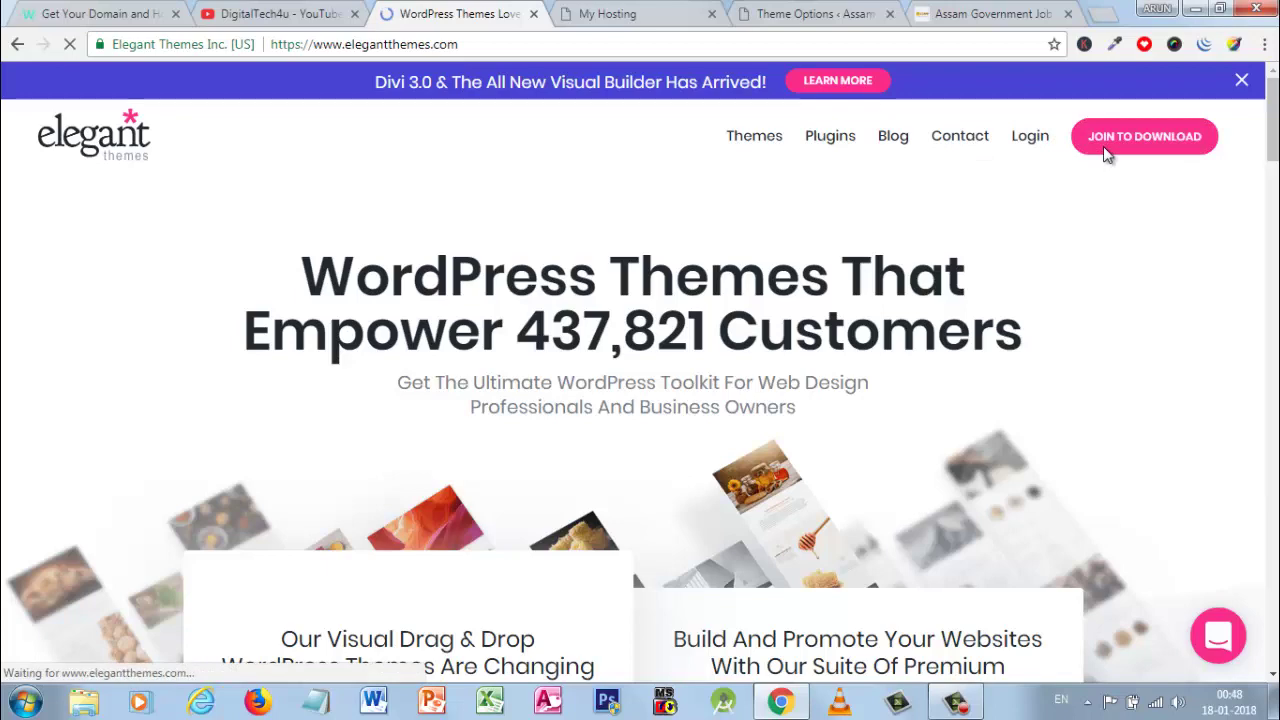
scroll(406, 542, down, 3)
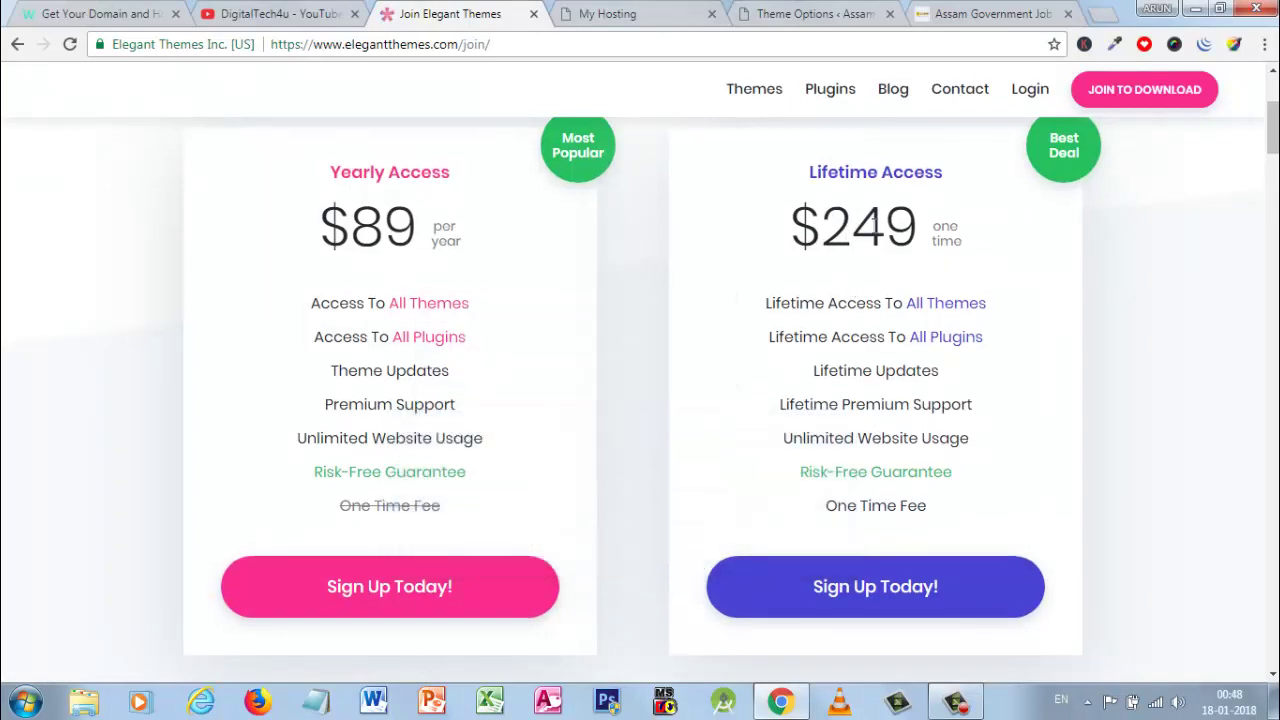
scroll(780, 243, up, 3)
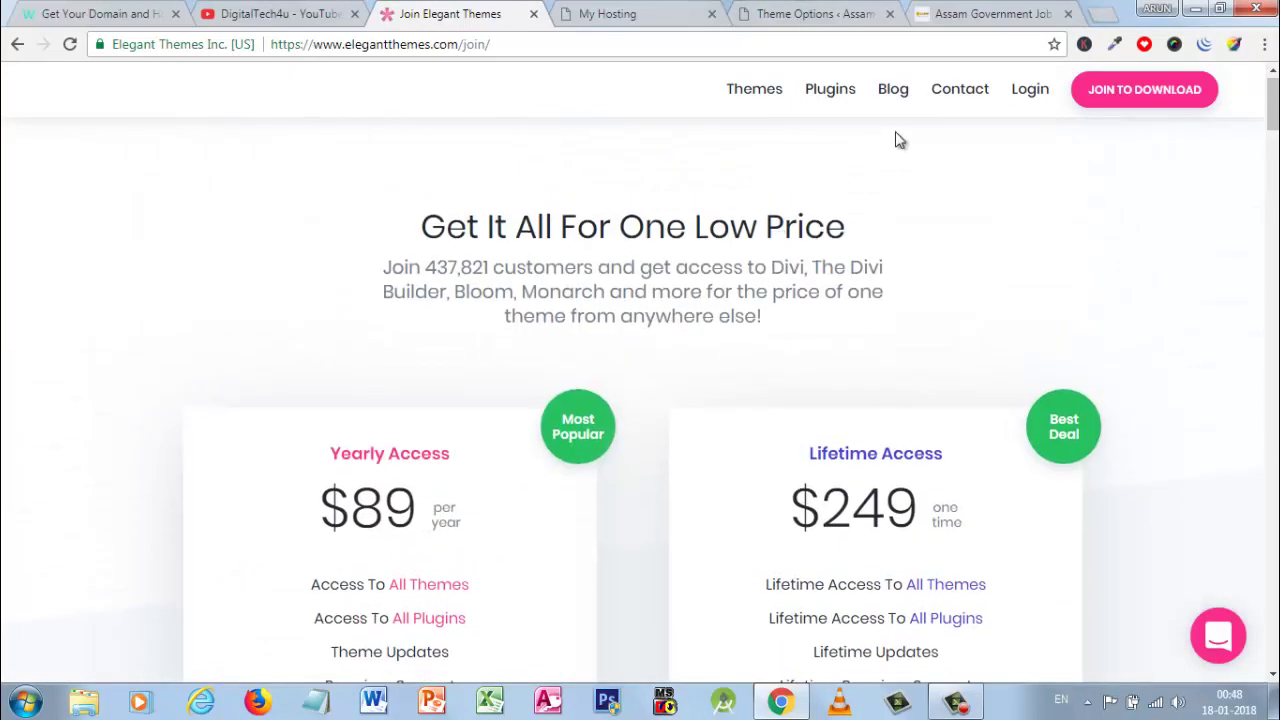
Log in to the Elegant Themes members area with the prefilled credentials and look over the Divi and Extra downloads
click(1031, 91)
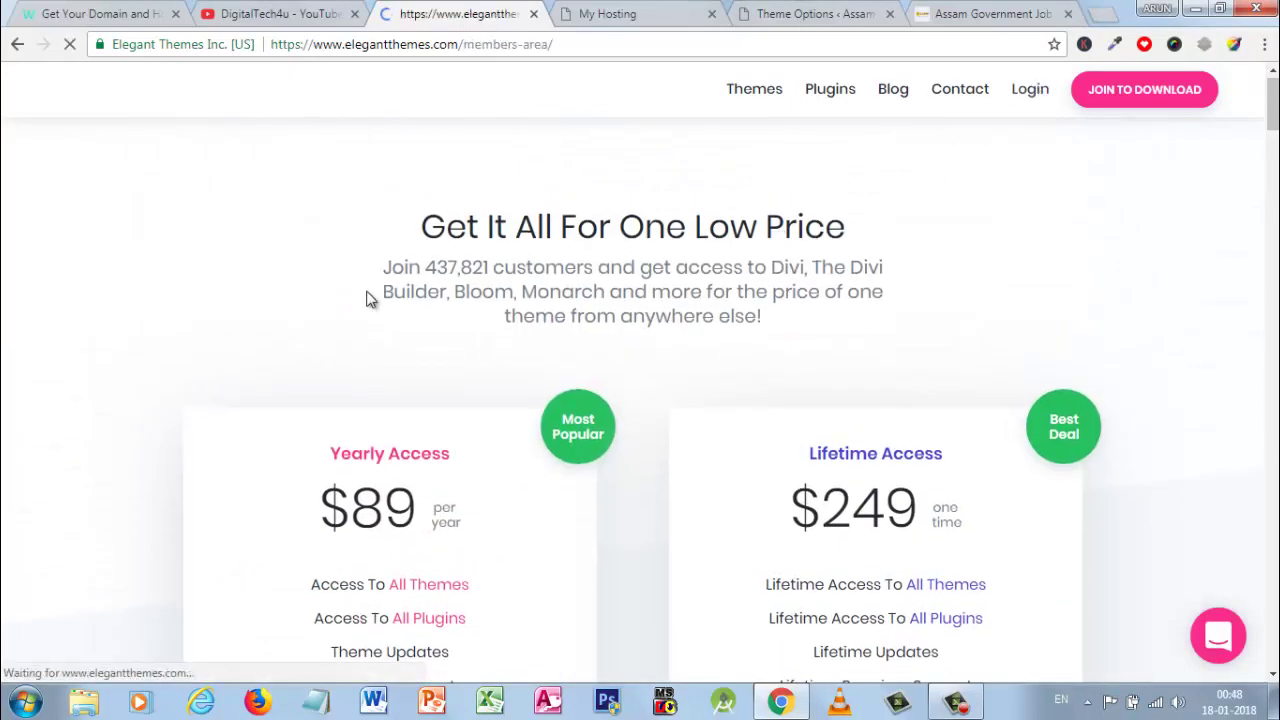
scroll(551, 549, down, 4)
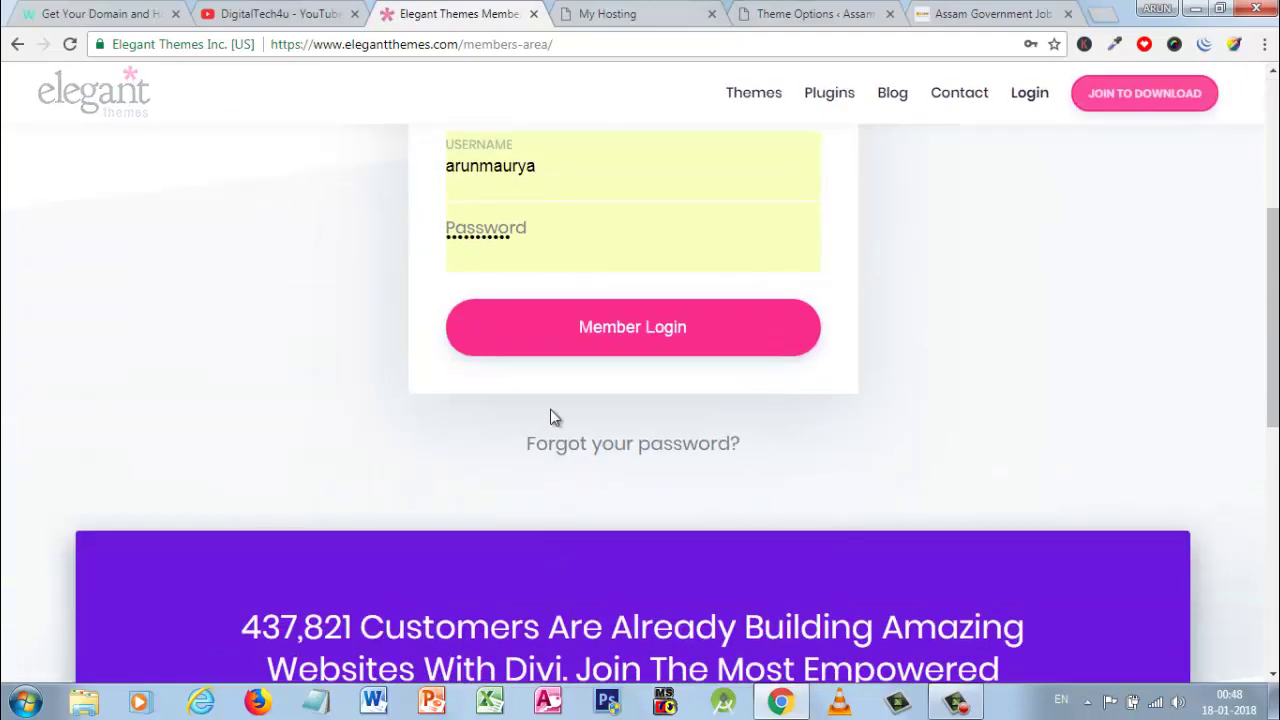
click(568, 323)
scroll(550, 411, down, 1)
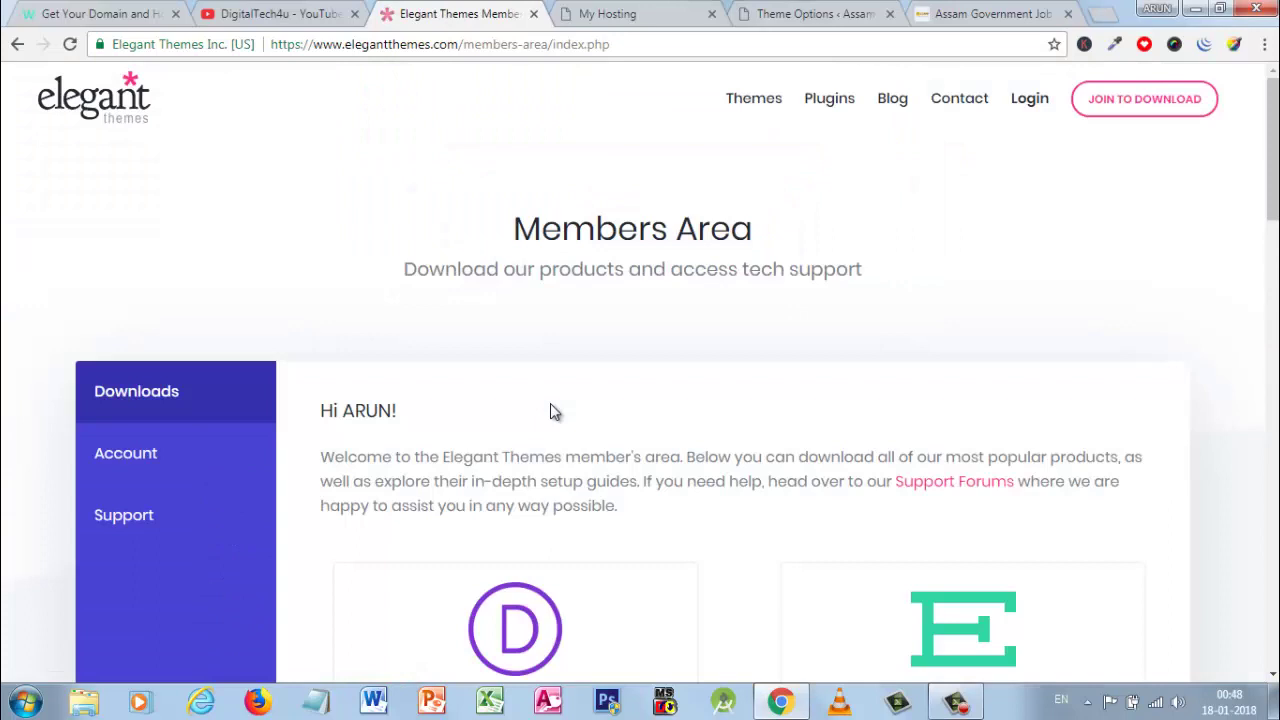
scroll(550, 405, down, 3)
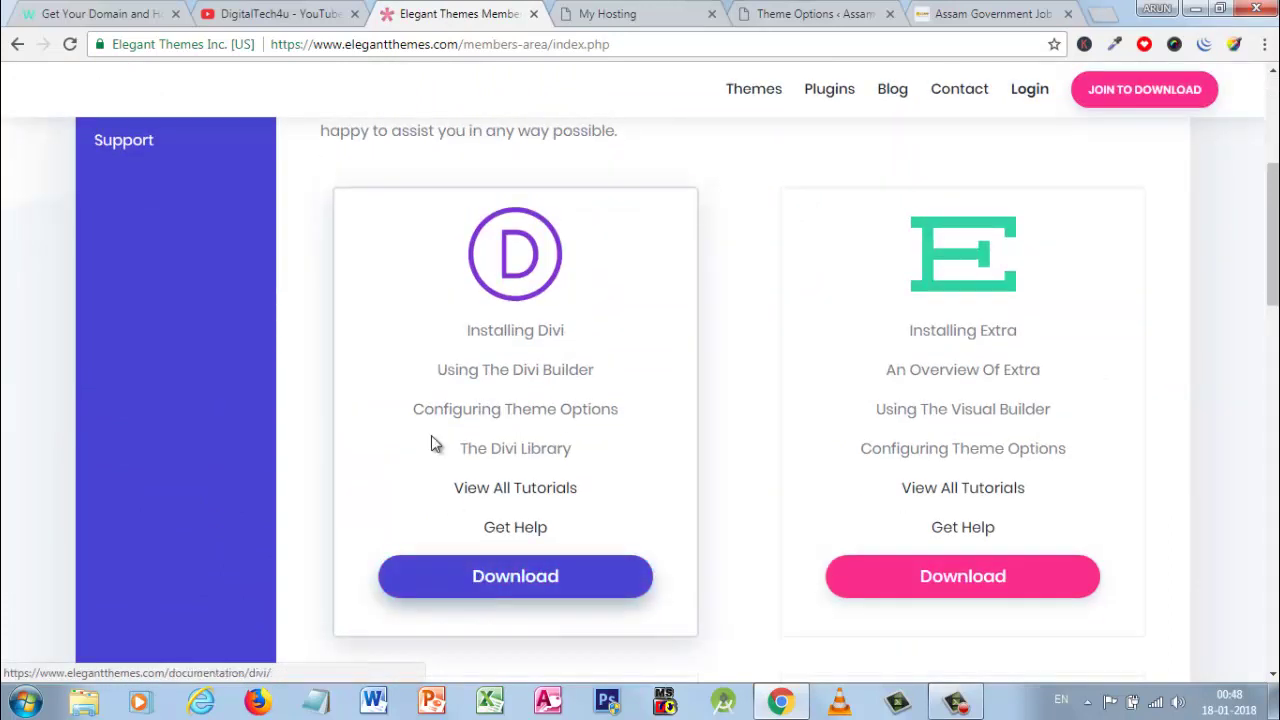
scroll(205, 358, up, 2)
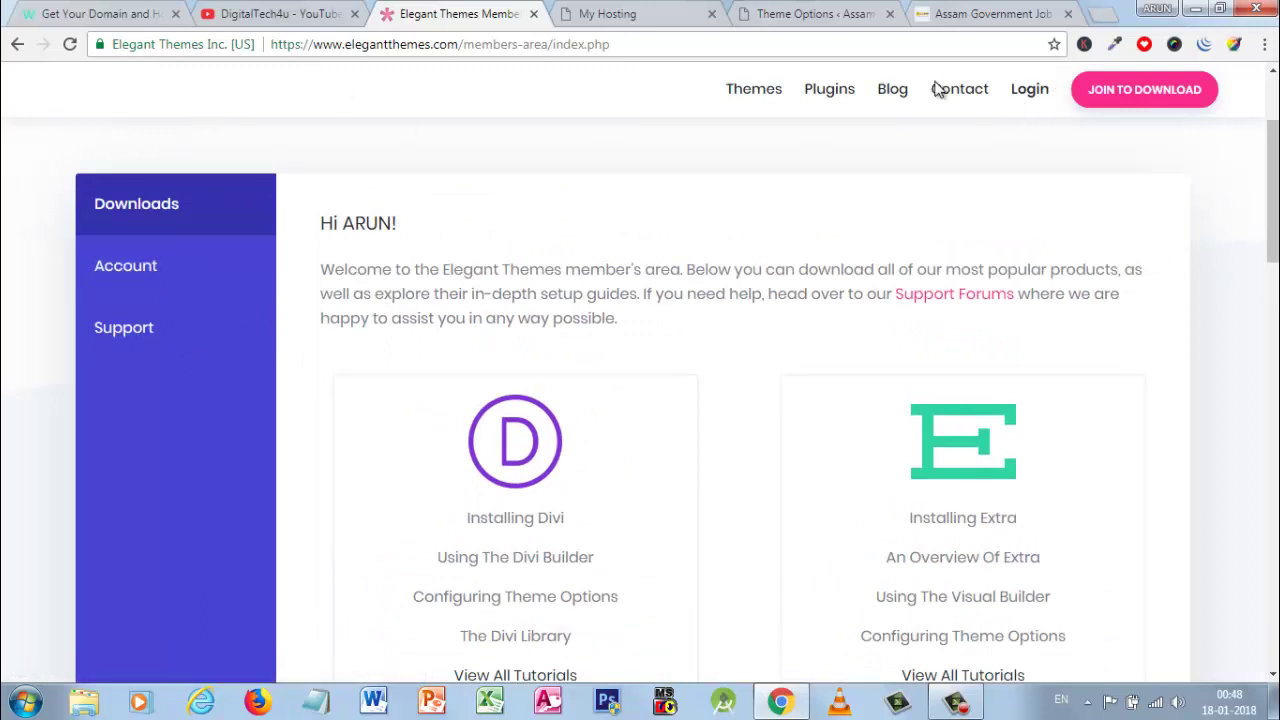
Open the Plugins page in the site's WordPress admin and return to the Elegant Themes members area
click(608, 12)
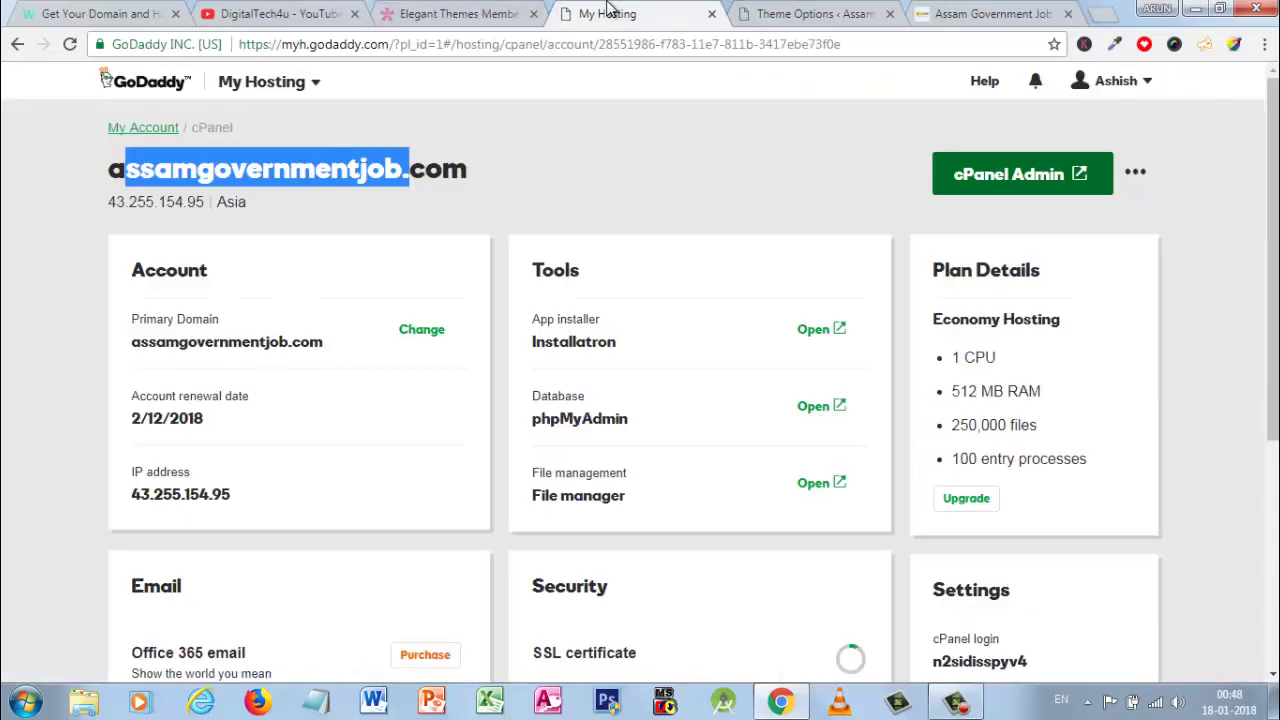
click(812, 14)
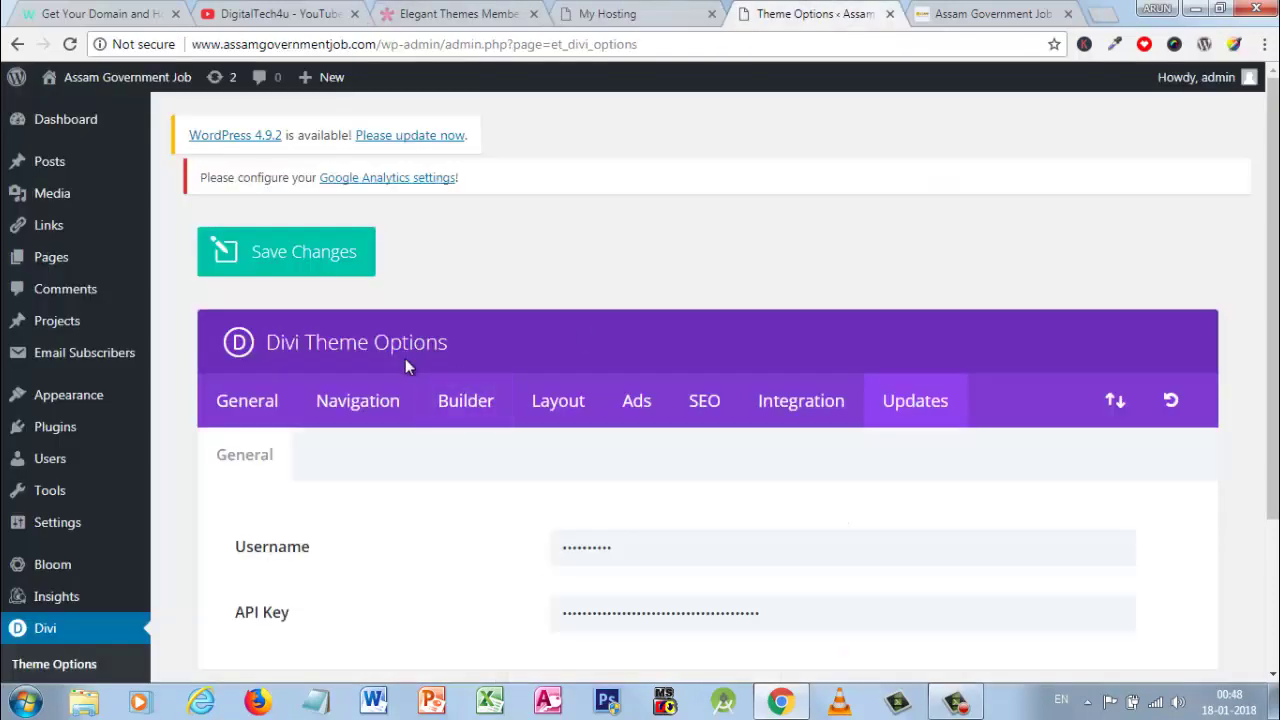
mouse_move(82, 432)
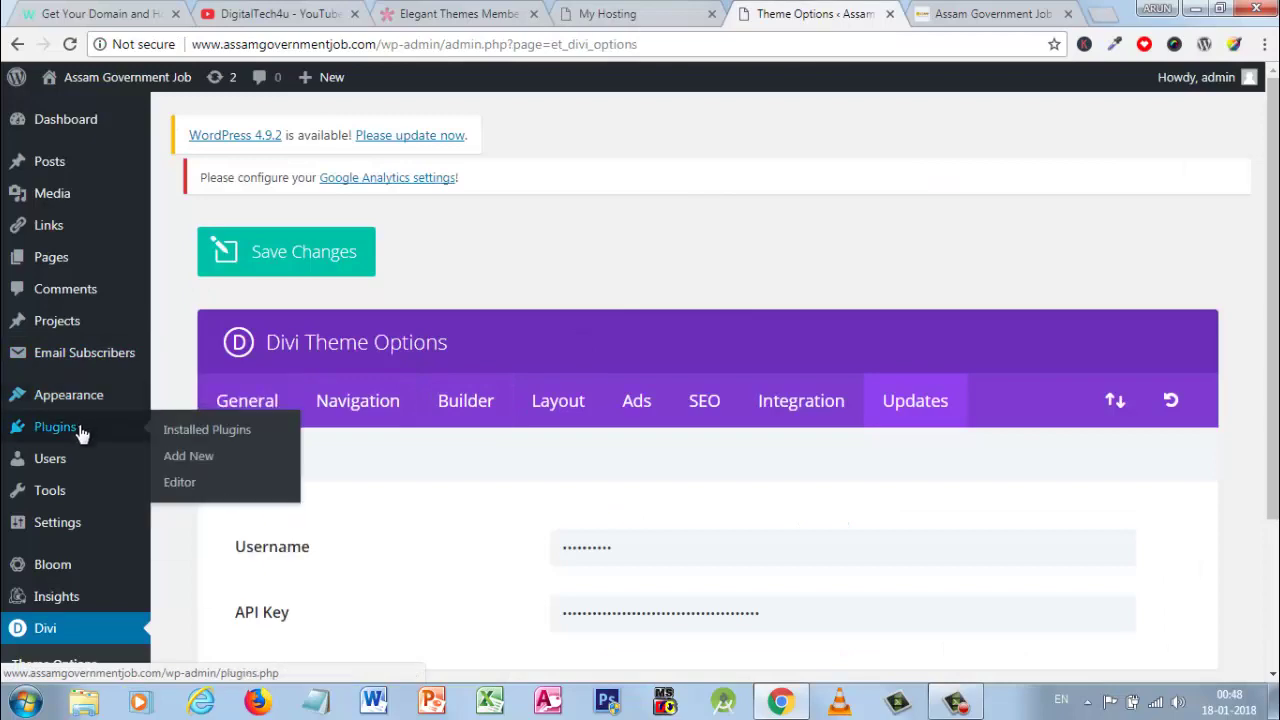
click(622, 10)
click(440, 13)
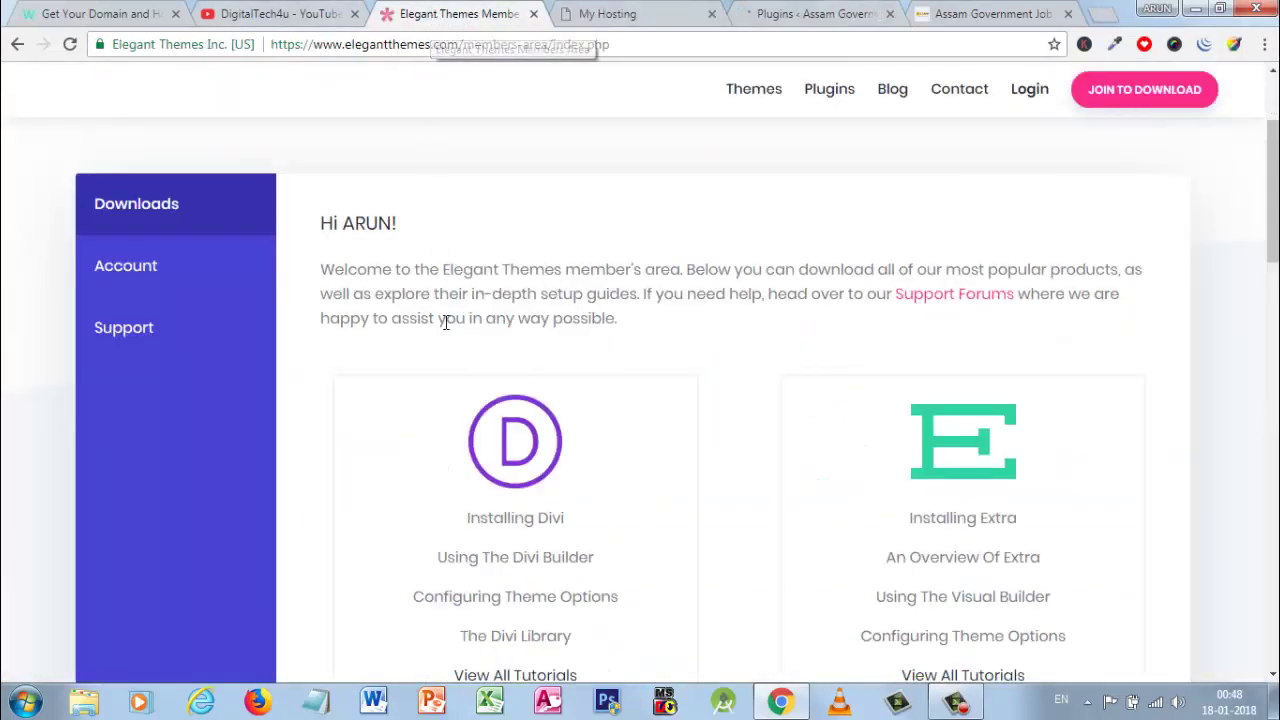
Look over the Divi Builder, Bloom and Monarch plugin downloads in the Elegant Themes members area
scroll(470, 407, down, 3)
scroll(470, 407, down, 8)
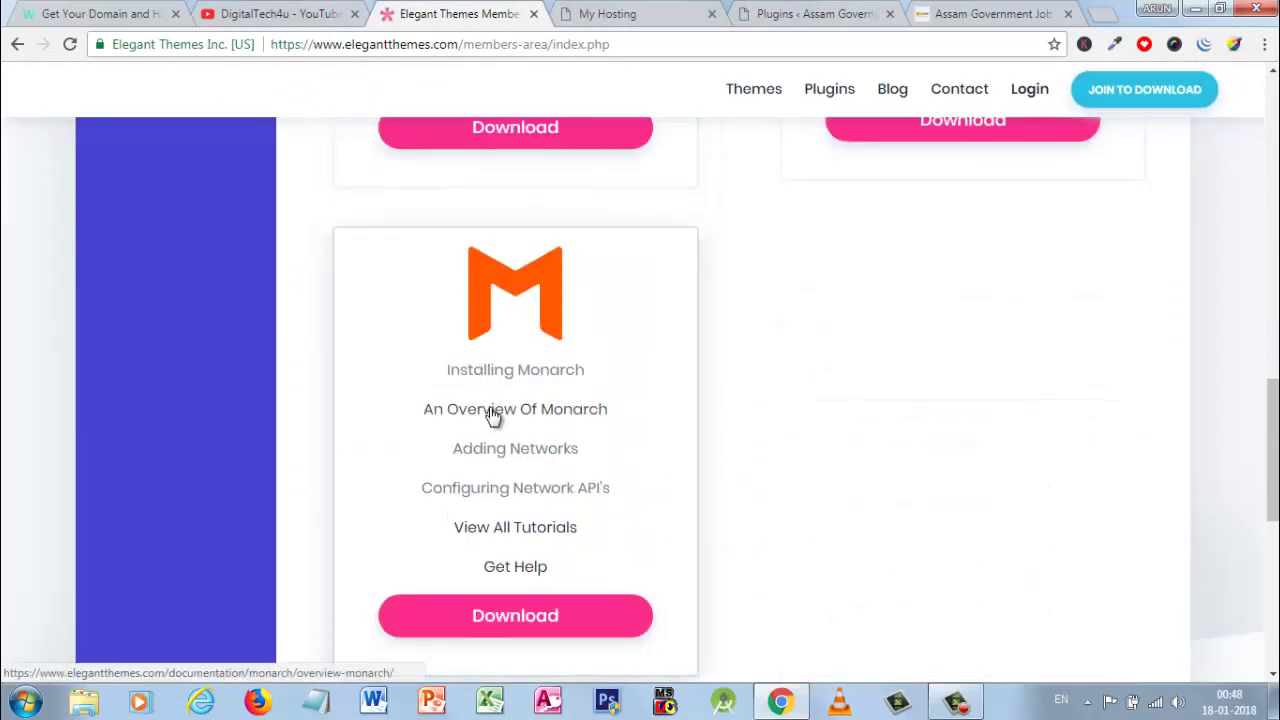
scroll(491, 417, up, 3)
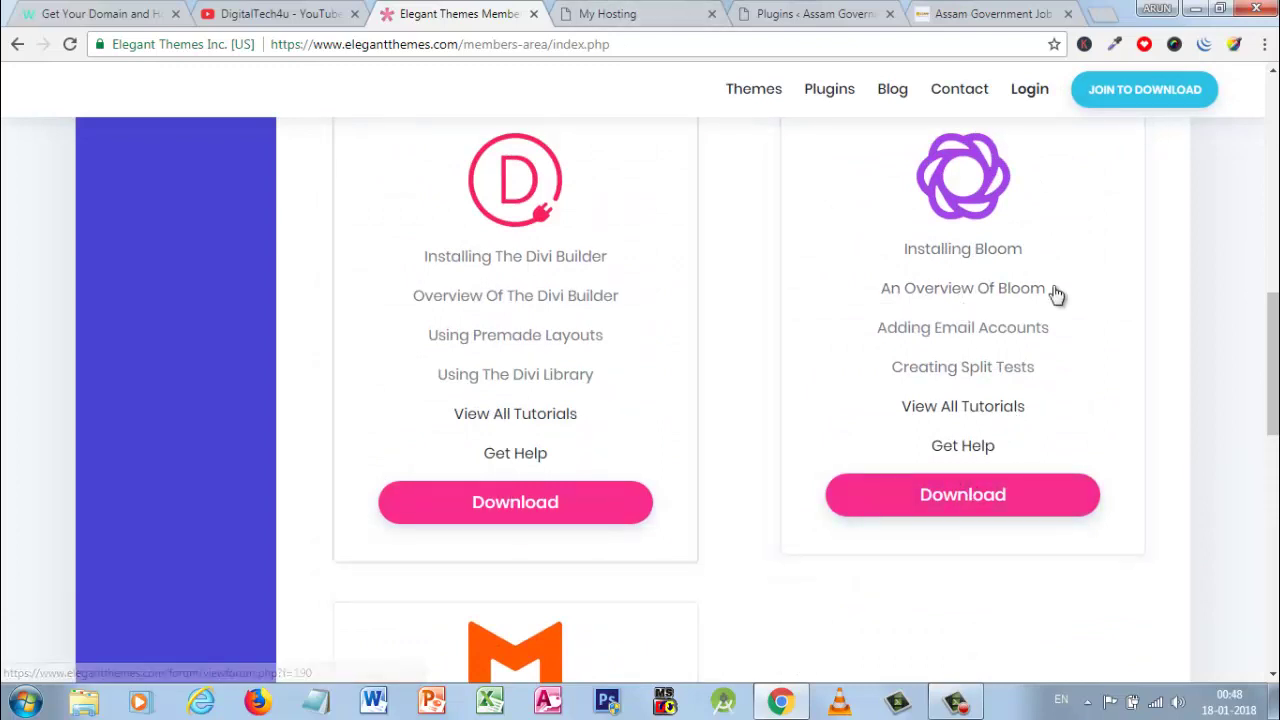
scroll(917, 477, up, 1)
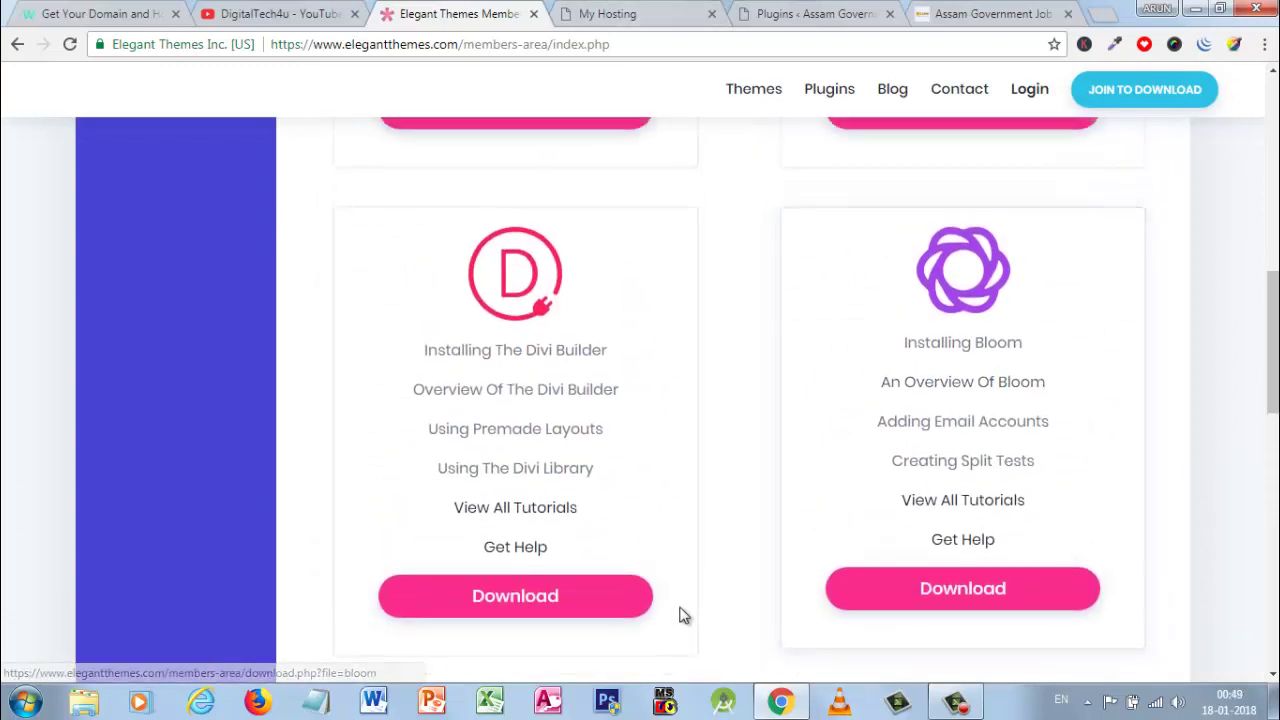
scroll(674, 591, down, 3)
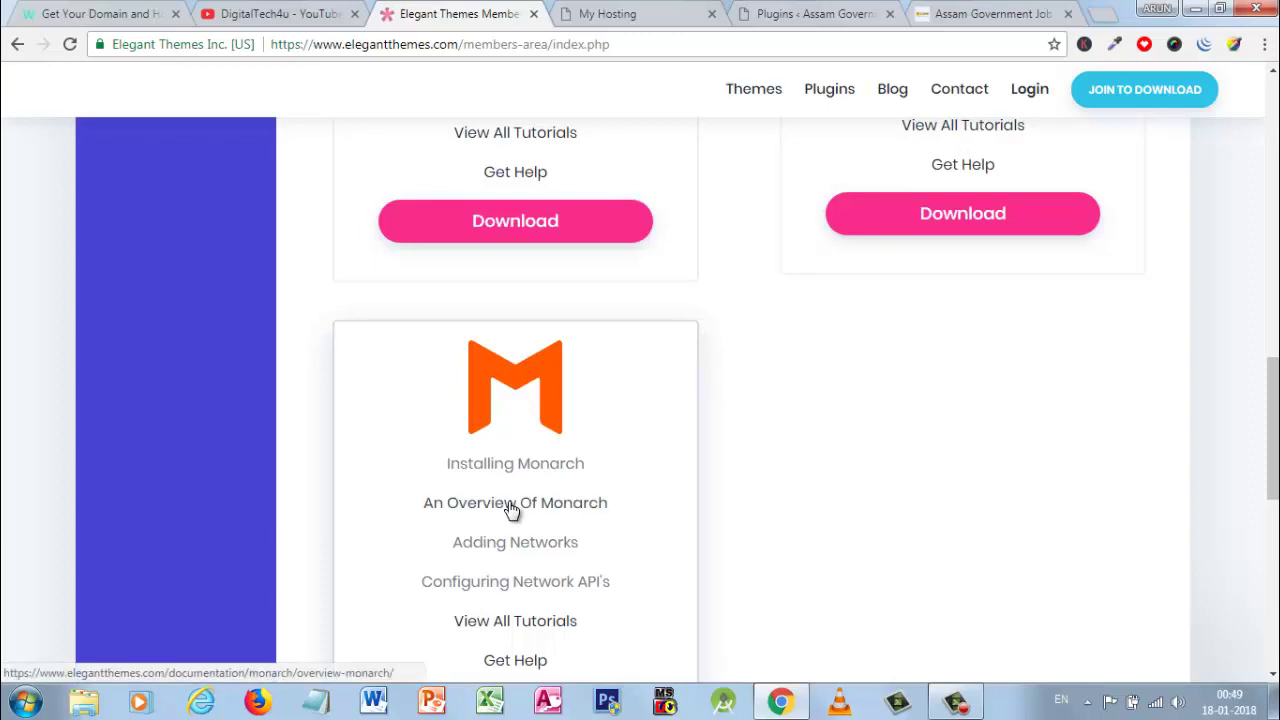
Return to the site's WordPress admin, open the installed themes page and go on to the page for adding new themes
click(664, 12)
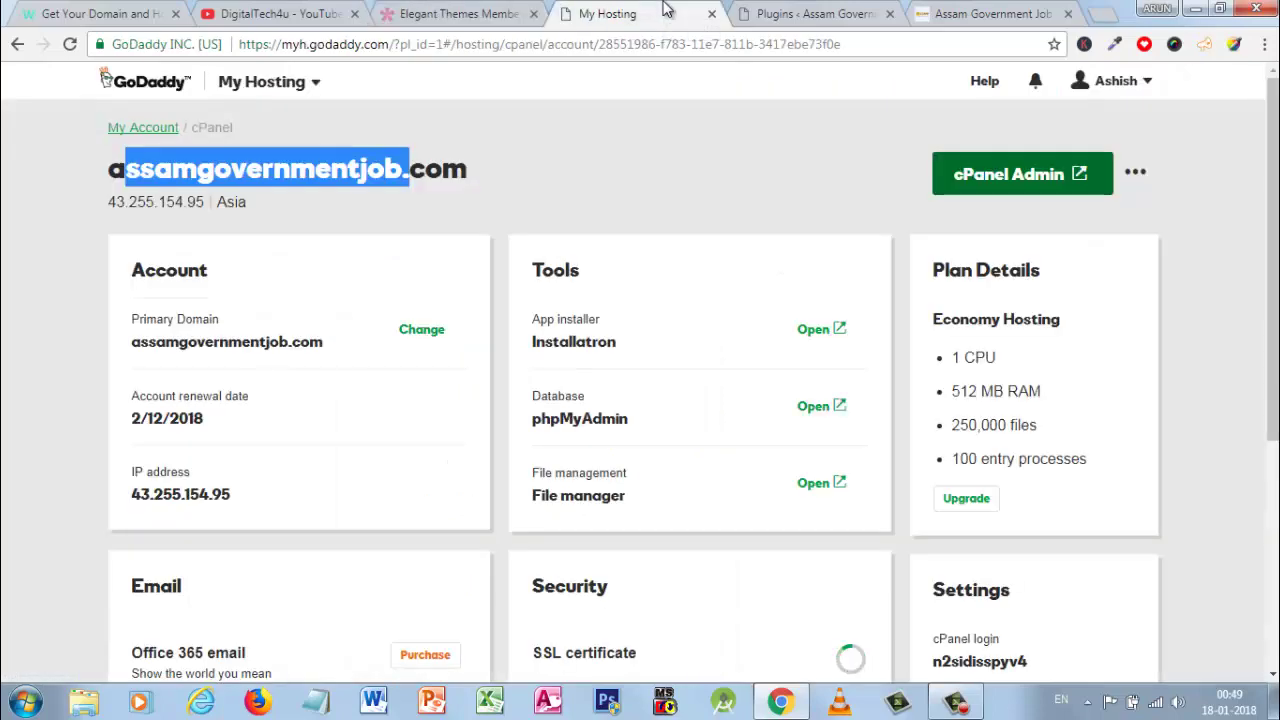
click(815, 14)
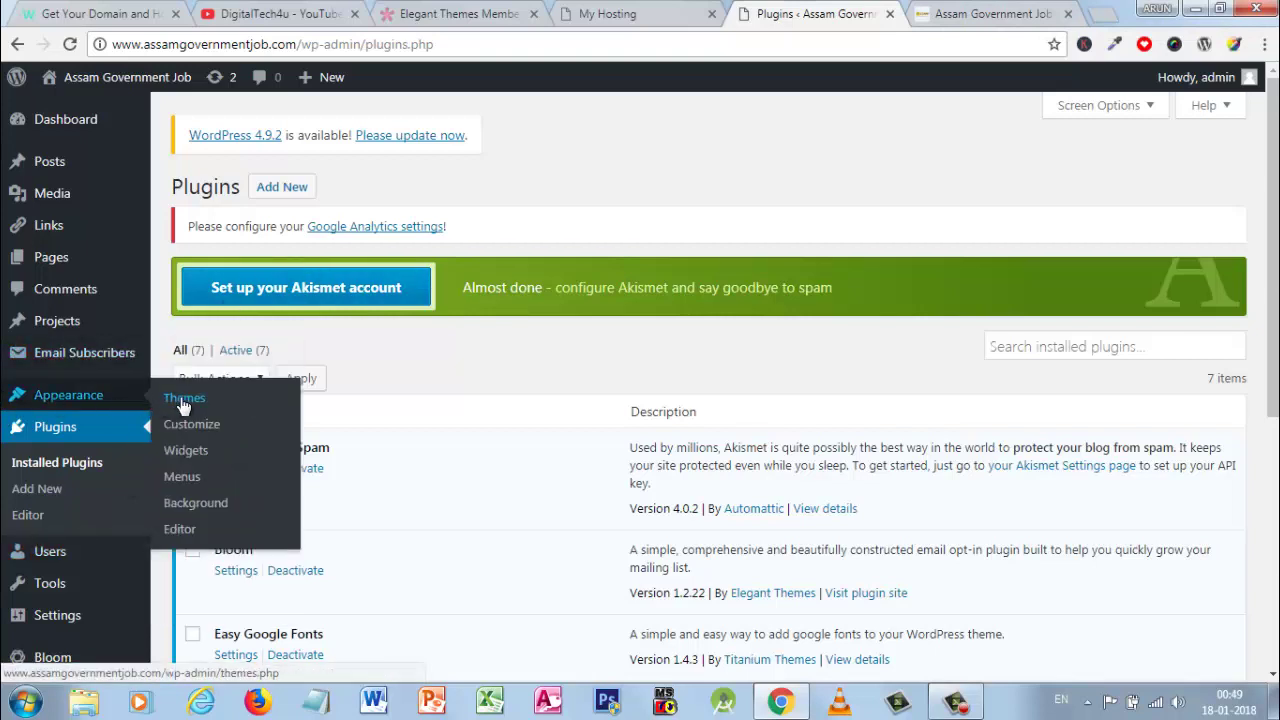
scroll(57, 640, down, 1)
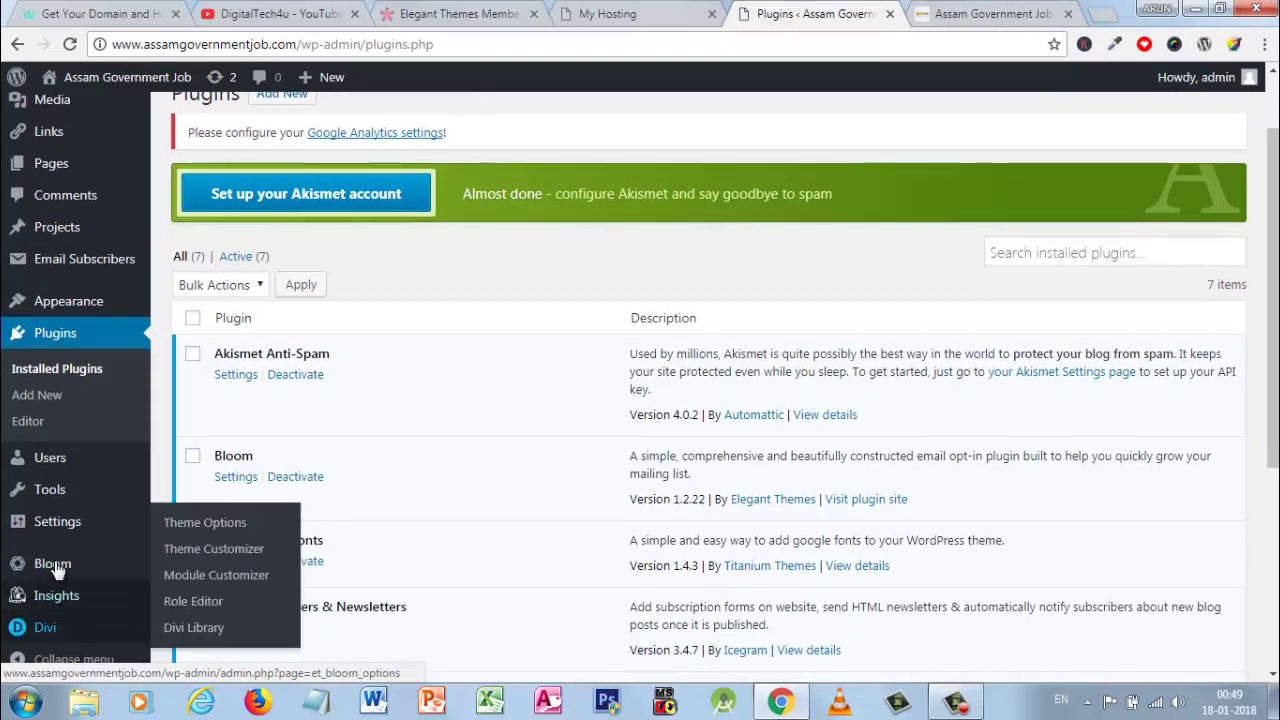
mouse_move(68, 301)
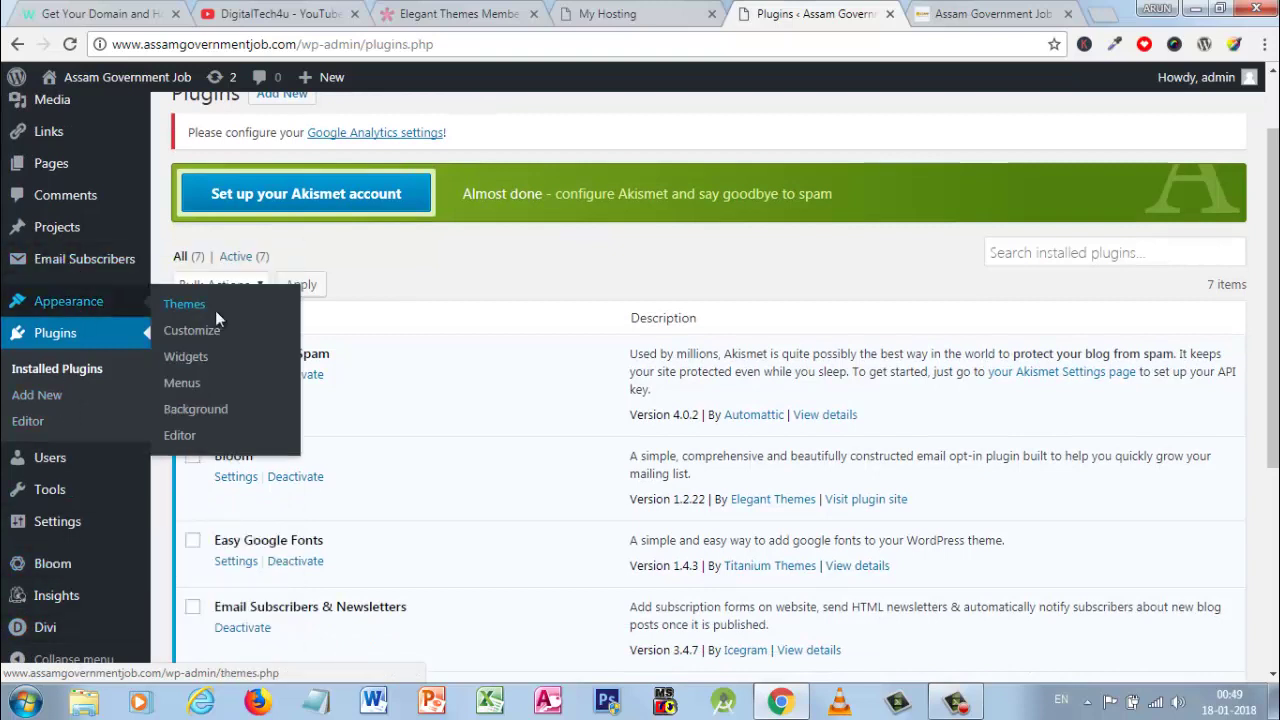
click(215, 306)
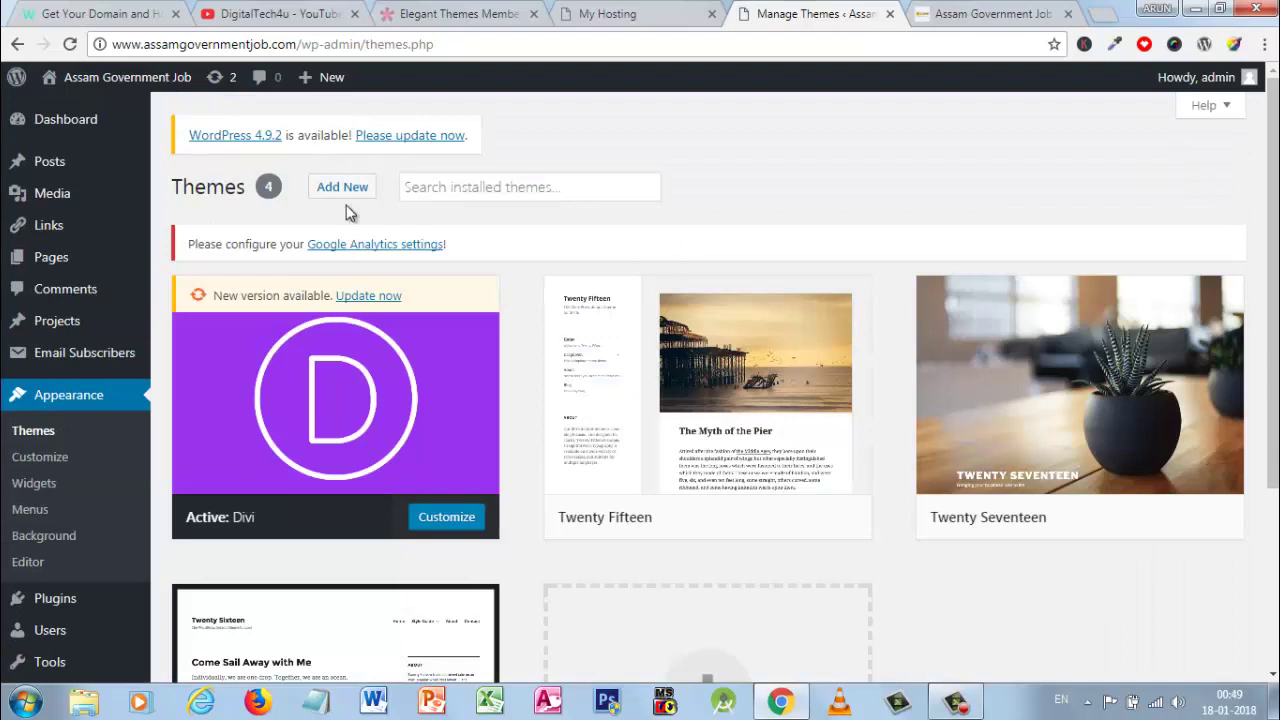
click(345, 192)
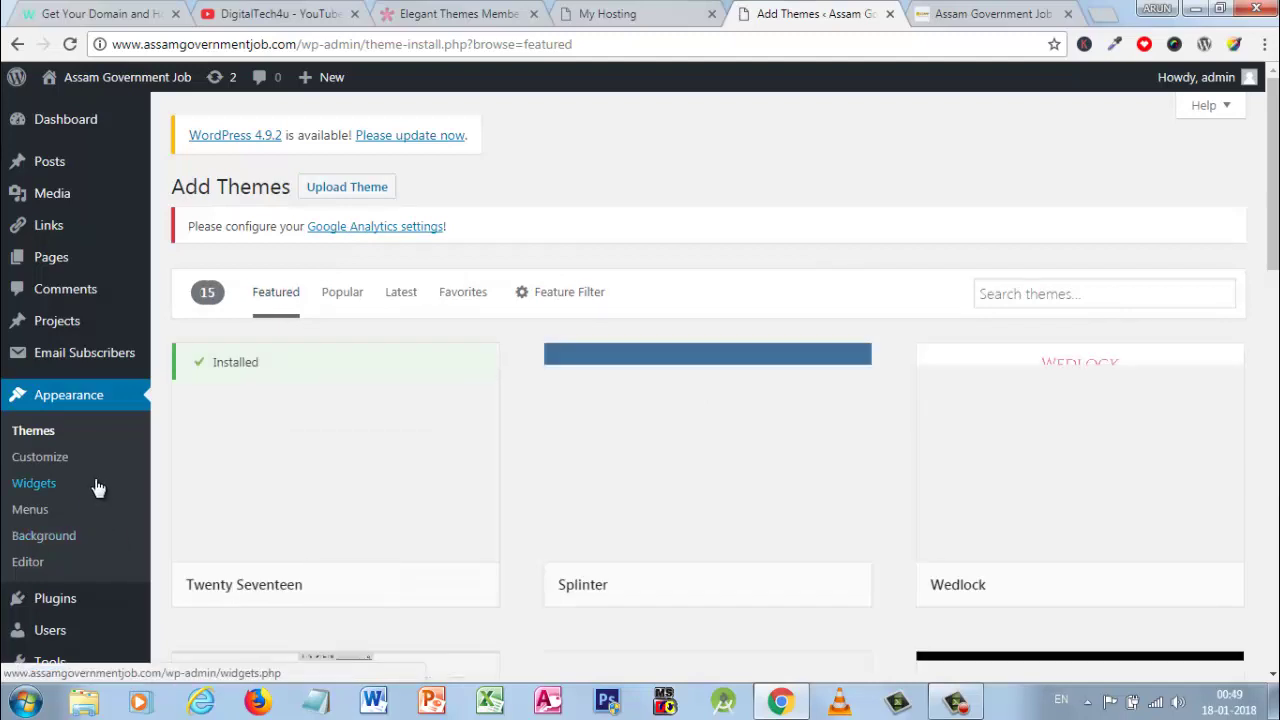
Open the installed plugins page and review the list from Akismet Anti-Spam through Bloom and MonsterInsights to the Monarch Plugin
scroll(98, 487, down, 2)
scroll(98, 487, down, 1)
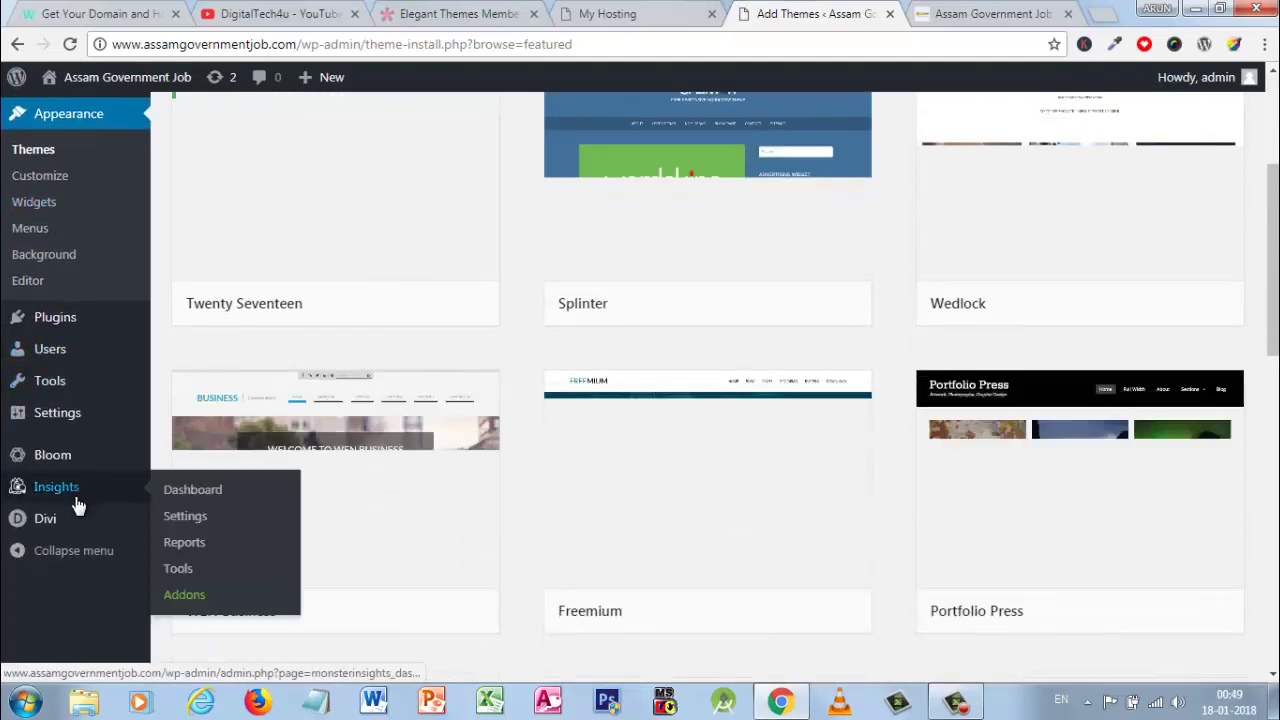
mouse_move(57, 334)
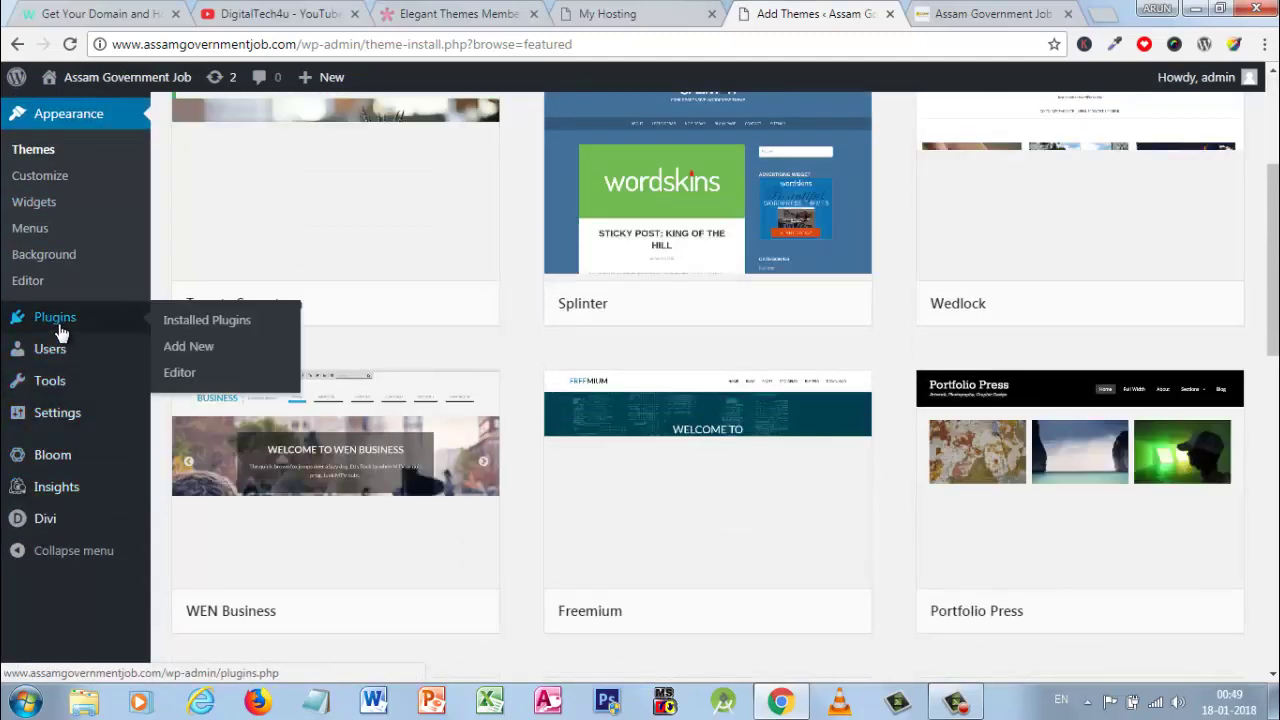
click(224, 331)
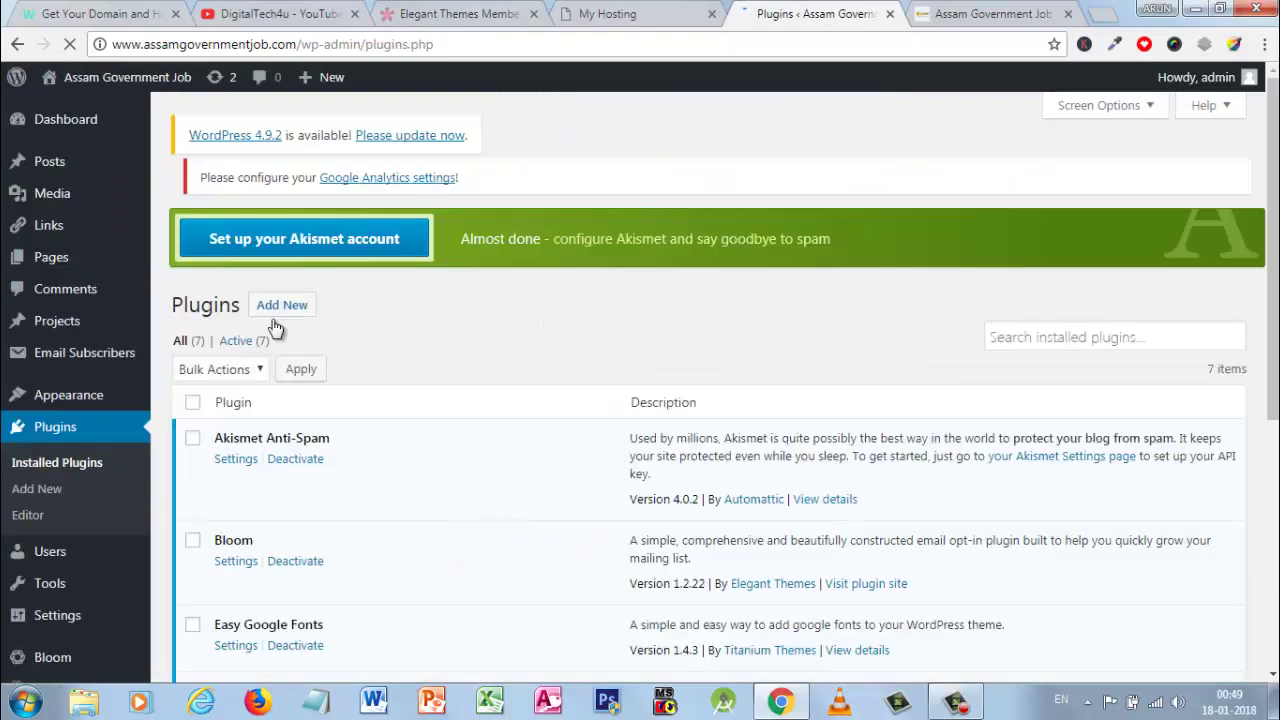
scroll(466, 410, down, 2)
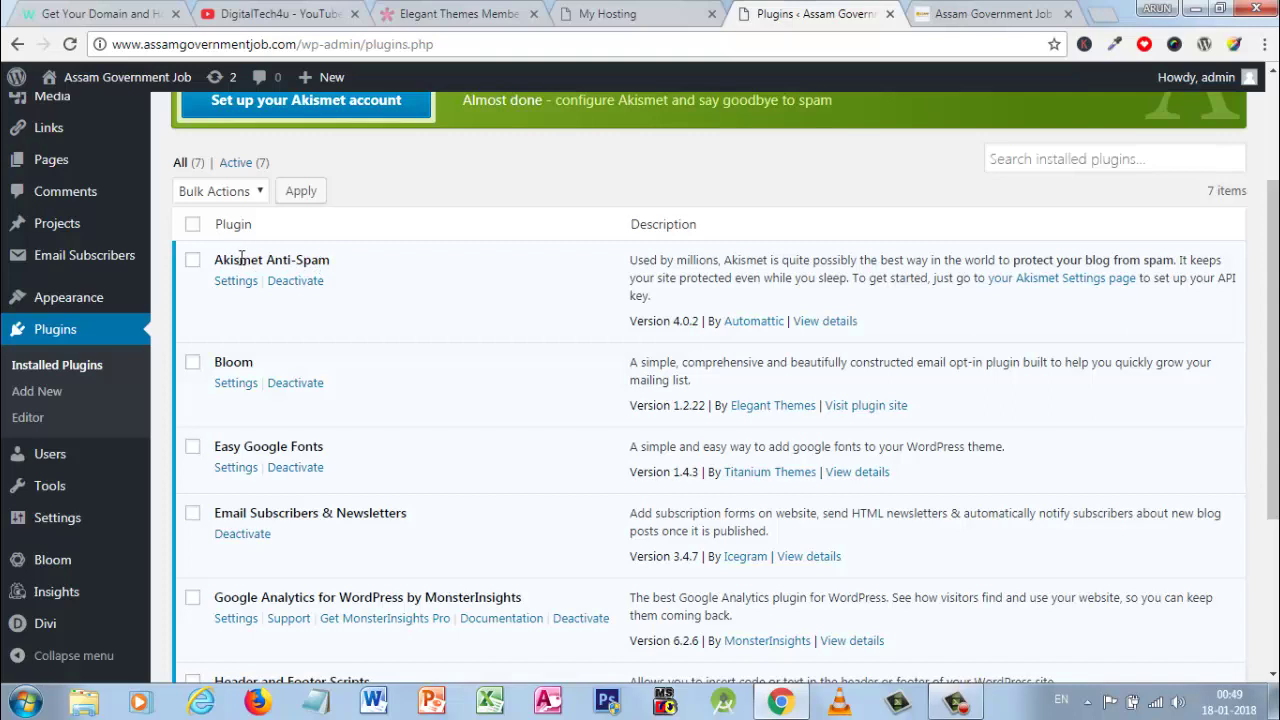
drag(240, 258, 314, 258)
scroll(350, 280, up, 1)
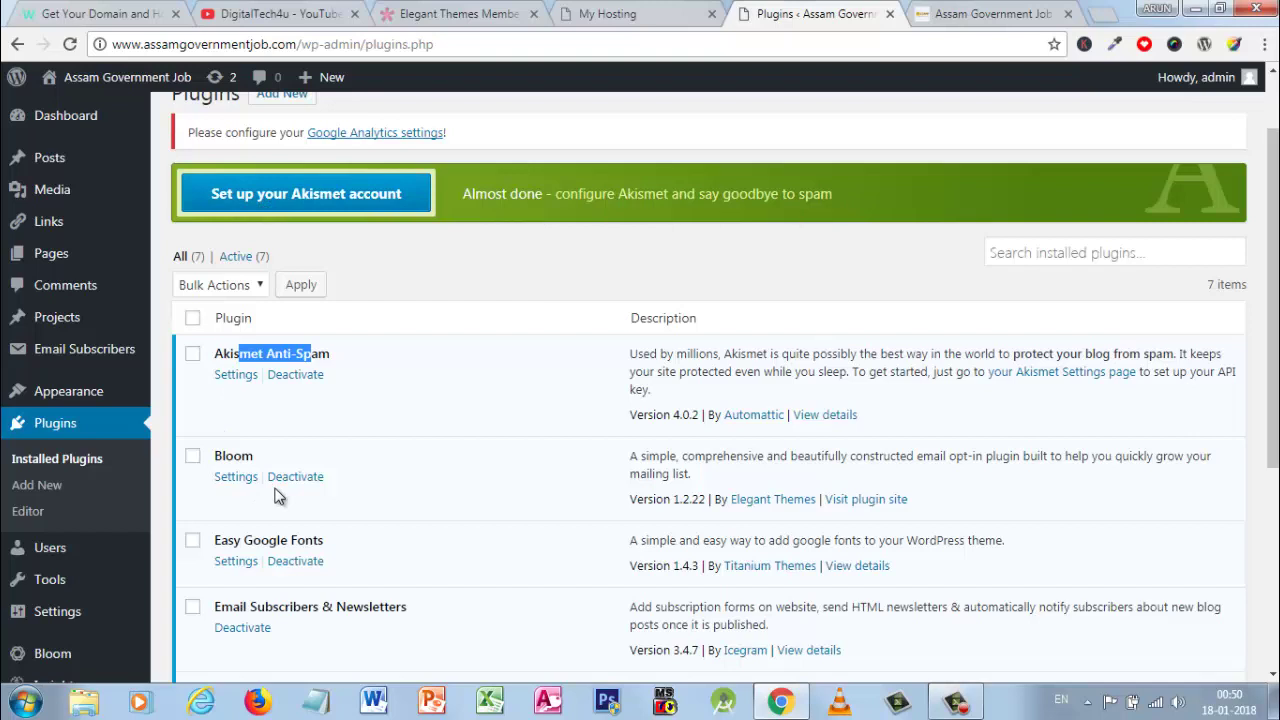
scroll(278, 497, down, 1)
mouse_move(94, 565)
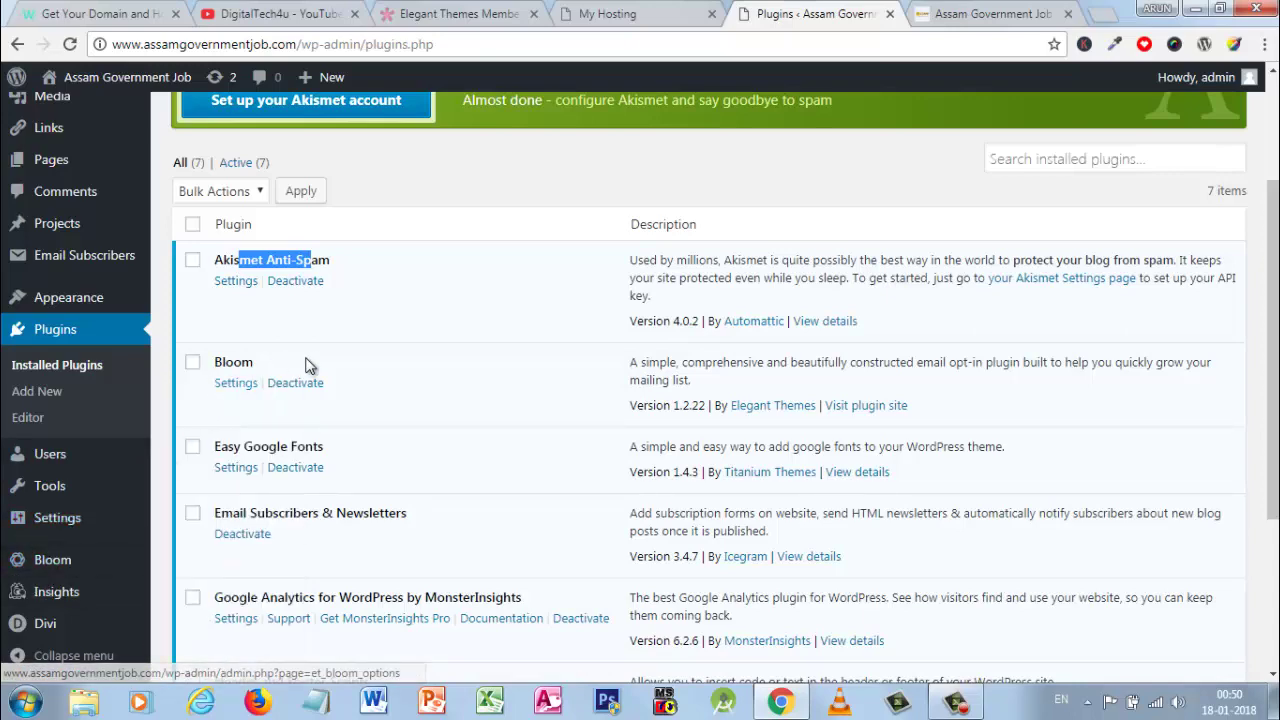
scroll(258, 437, down, 1)
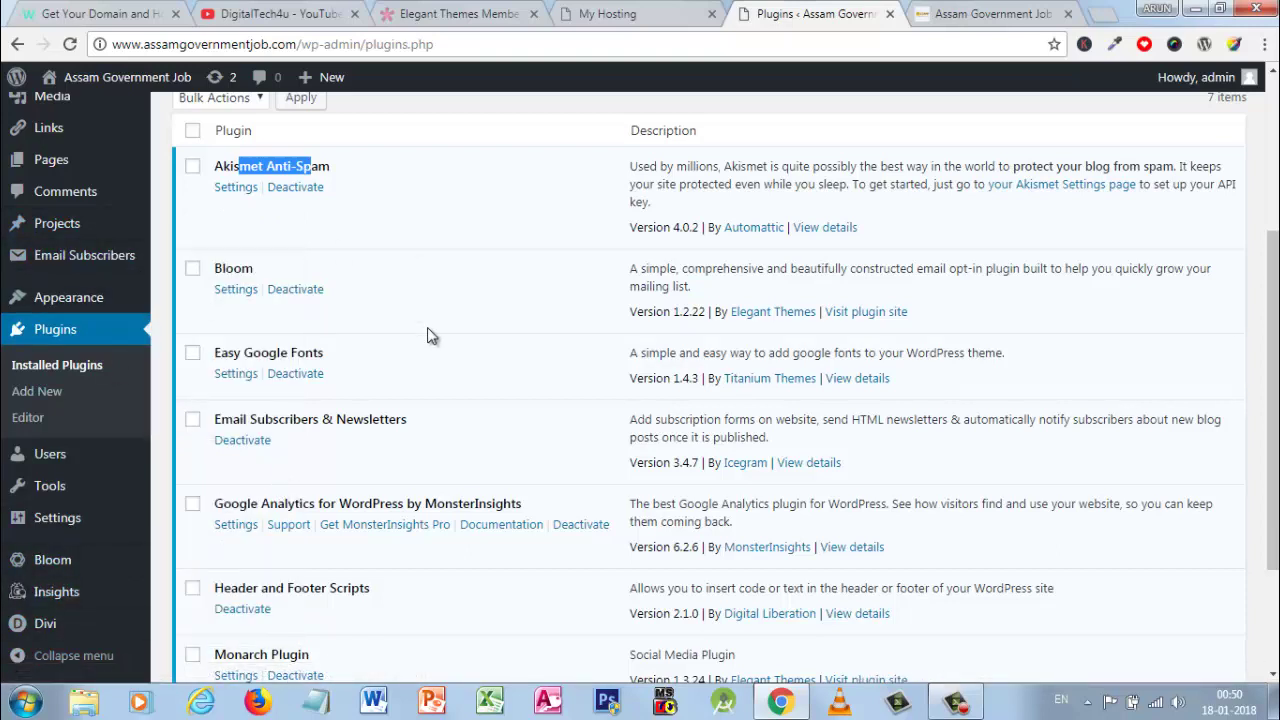
scroll(294, 530, down, 2)
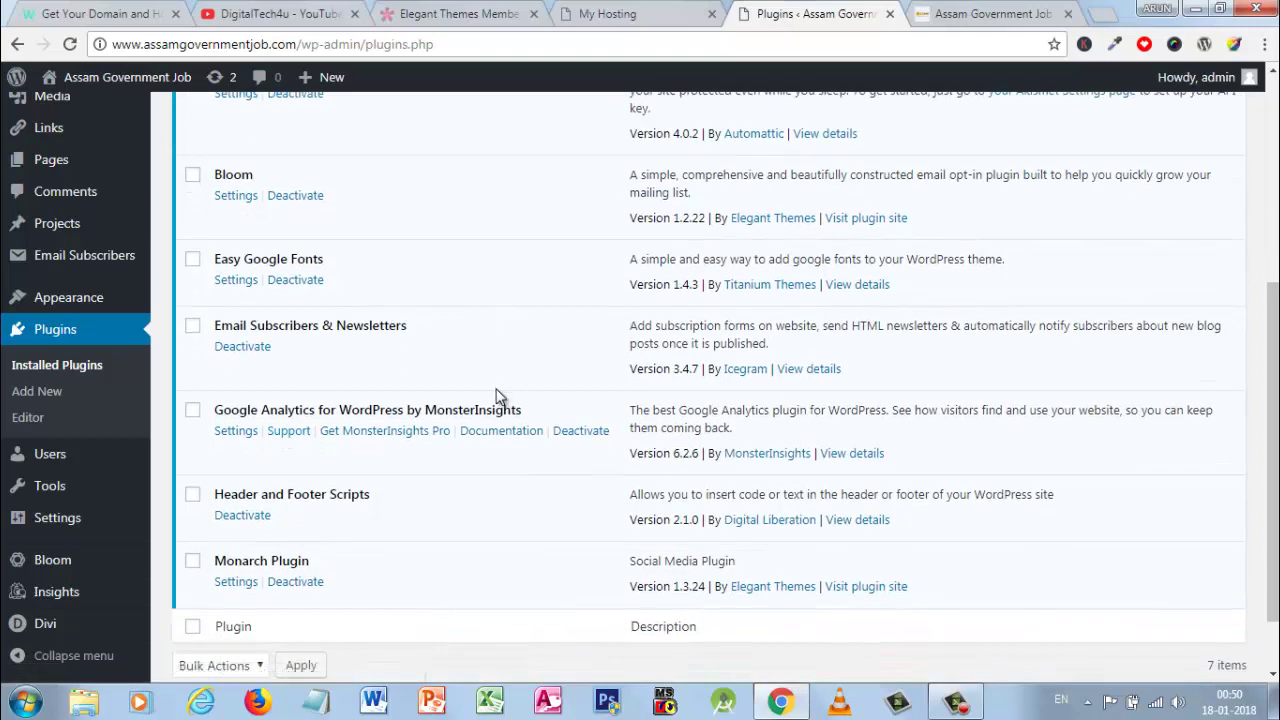
mouse_move(100, 592)
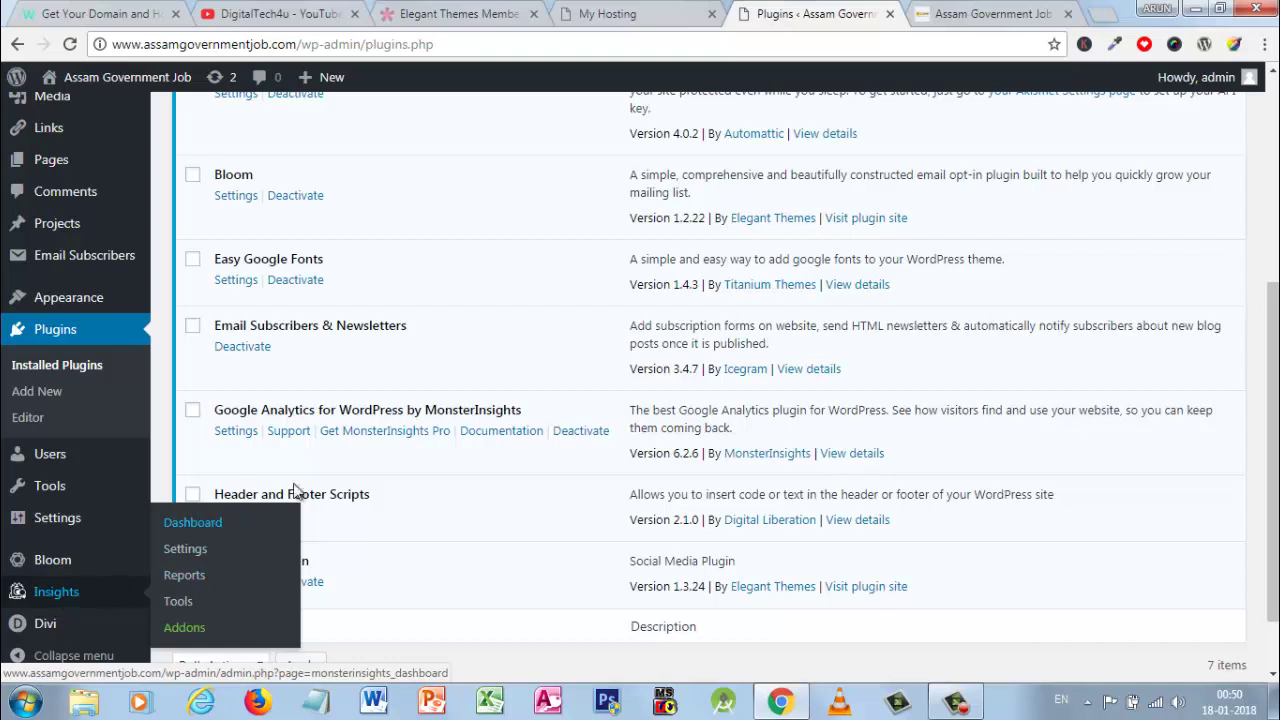
scroll(413, 441, down, 1)
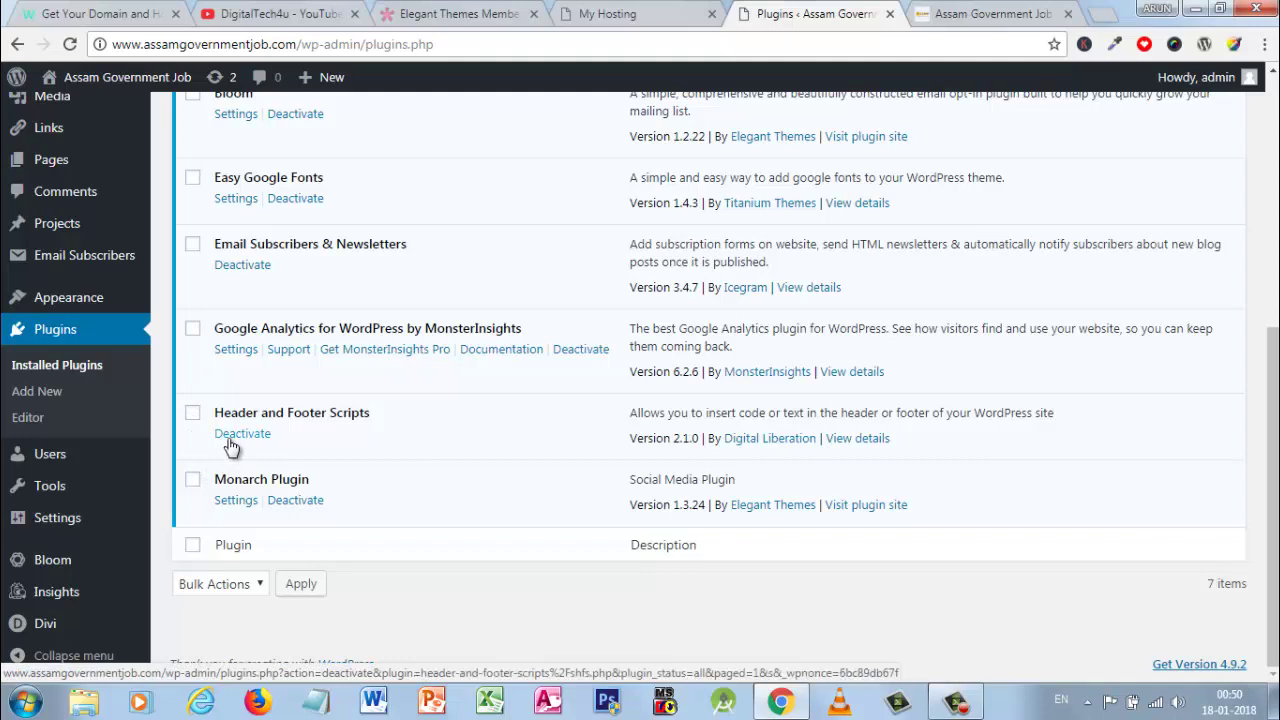
Look over the admin options under Appearance and Settings, including the Header and Footer Scripts entry
mouse_move(48, 312)
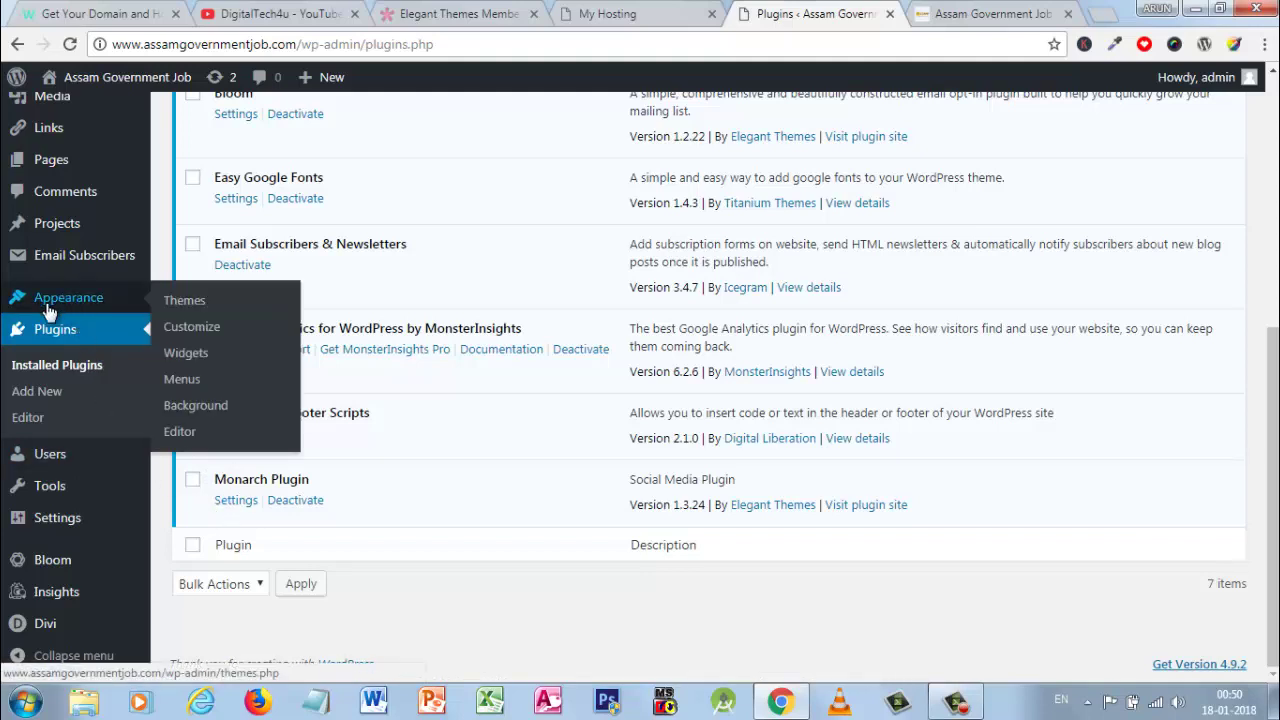
mouse_move(70, 528)
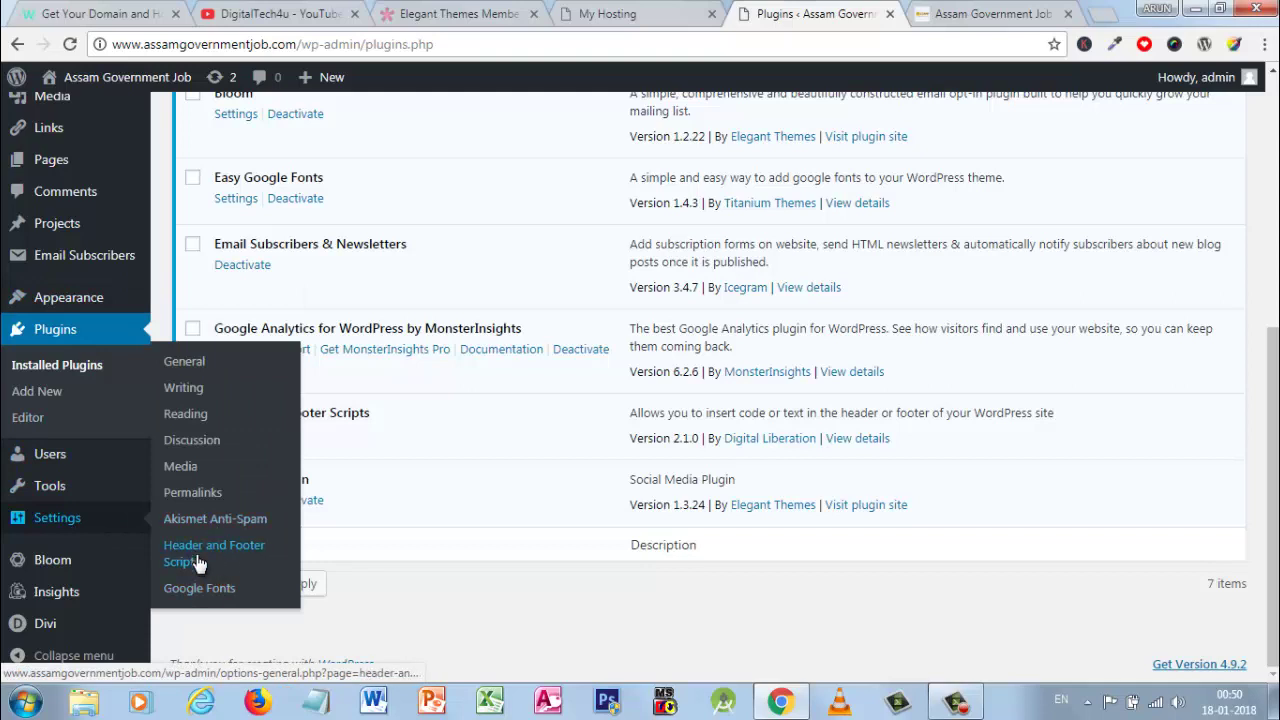
mouse_move(50, 568)
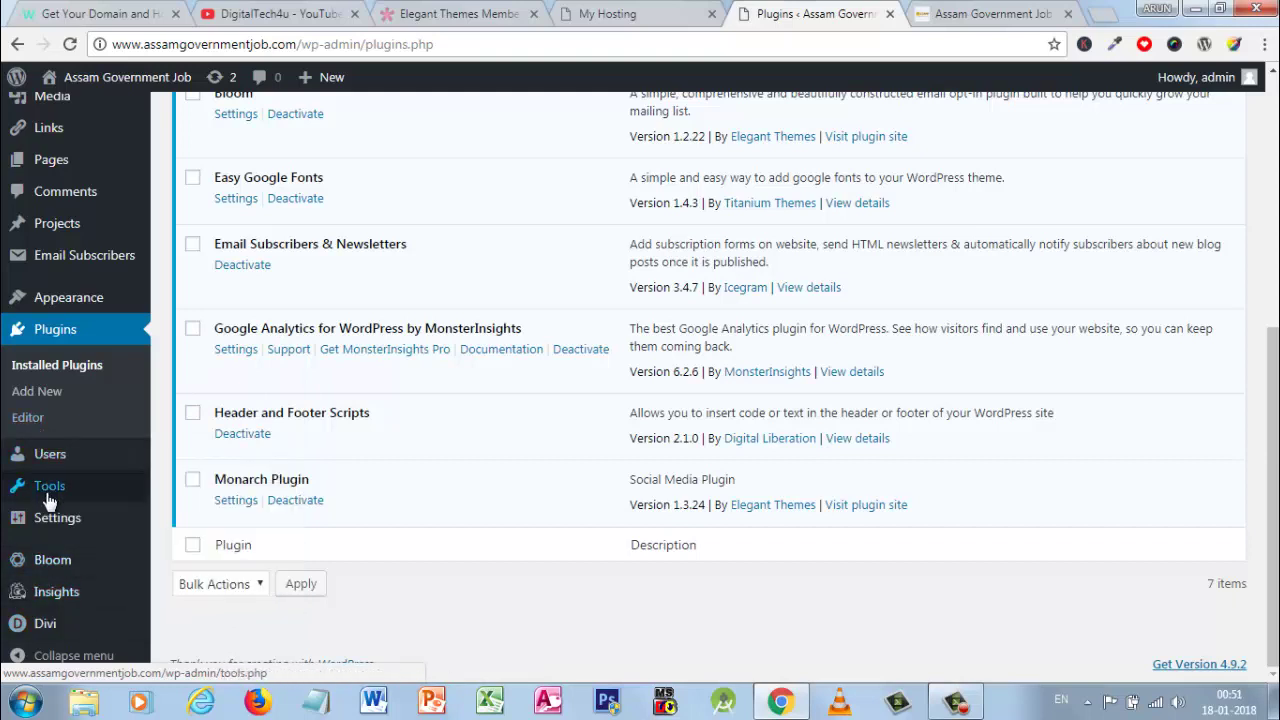
mouse_move(115, 500)
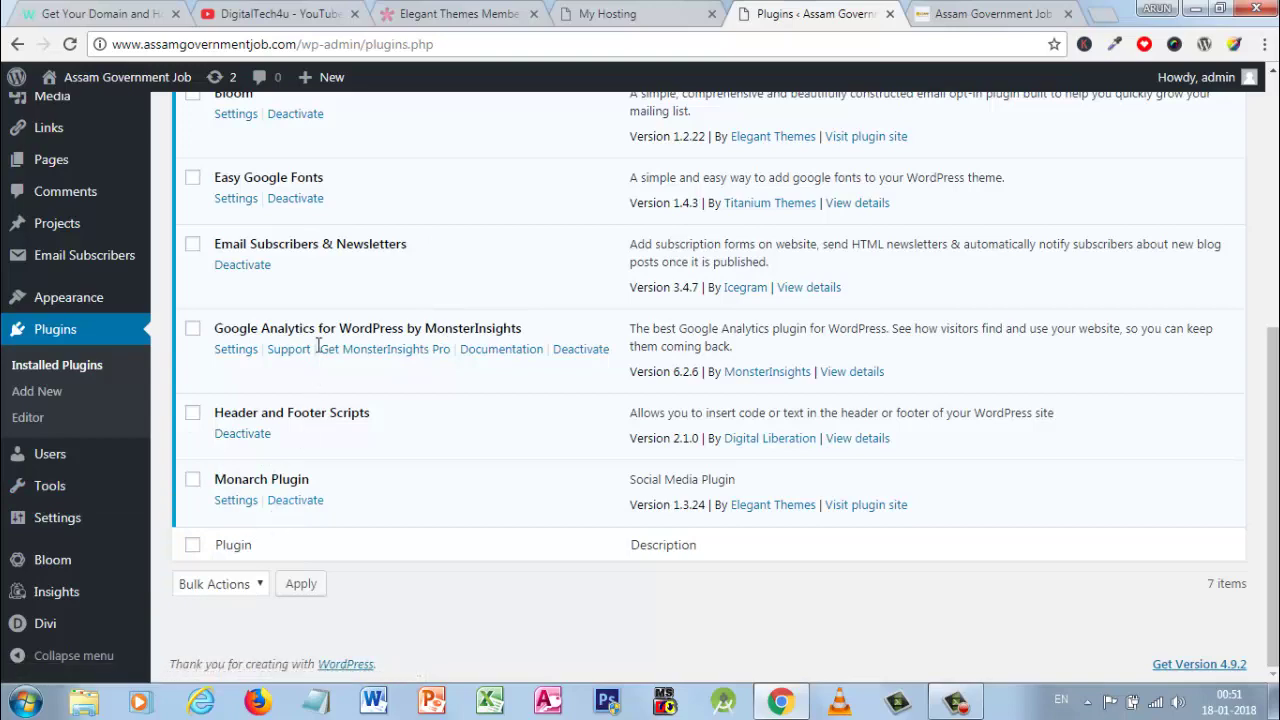
Clear the text selection in the plugin list and open the Divi Theme Options at the General settings
scroll(318, 350, up, 4)
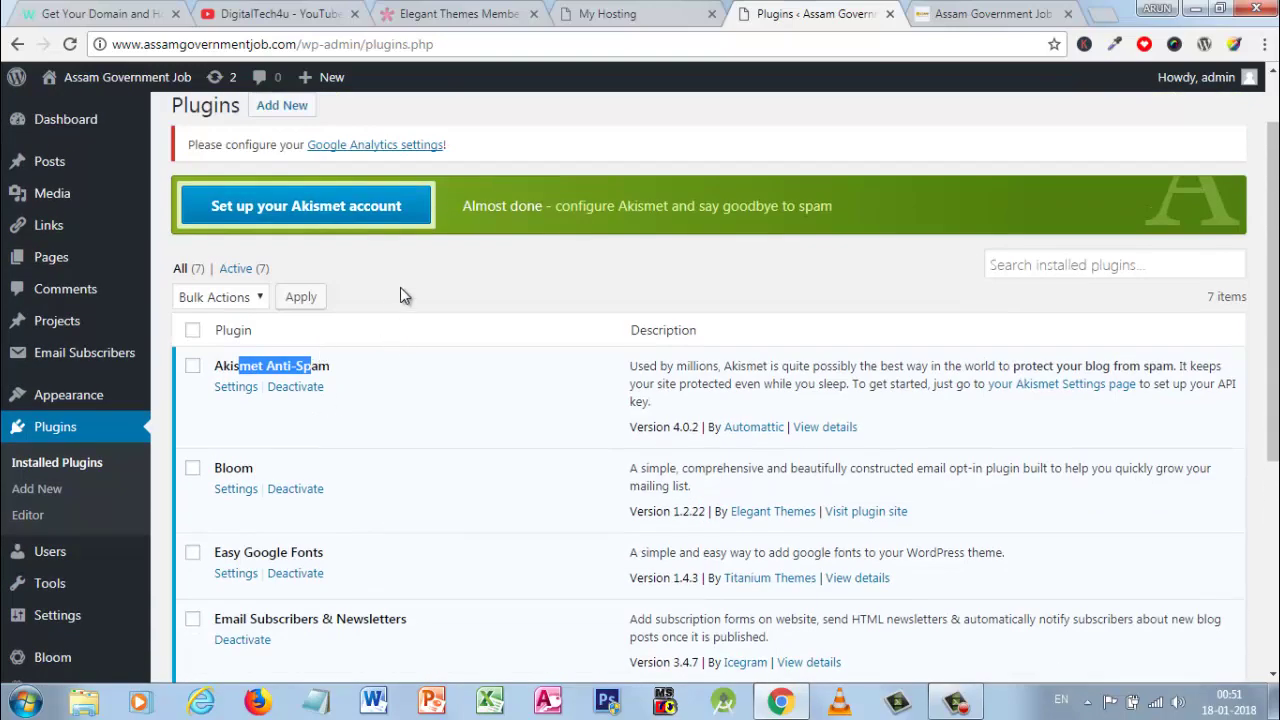
click(398, 337)
scroll(25, 453, down, 1)
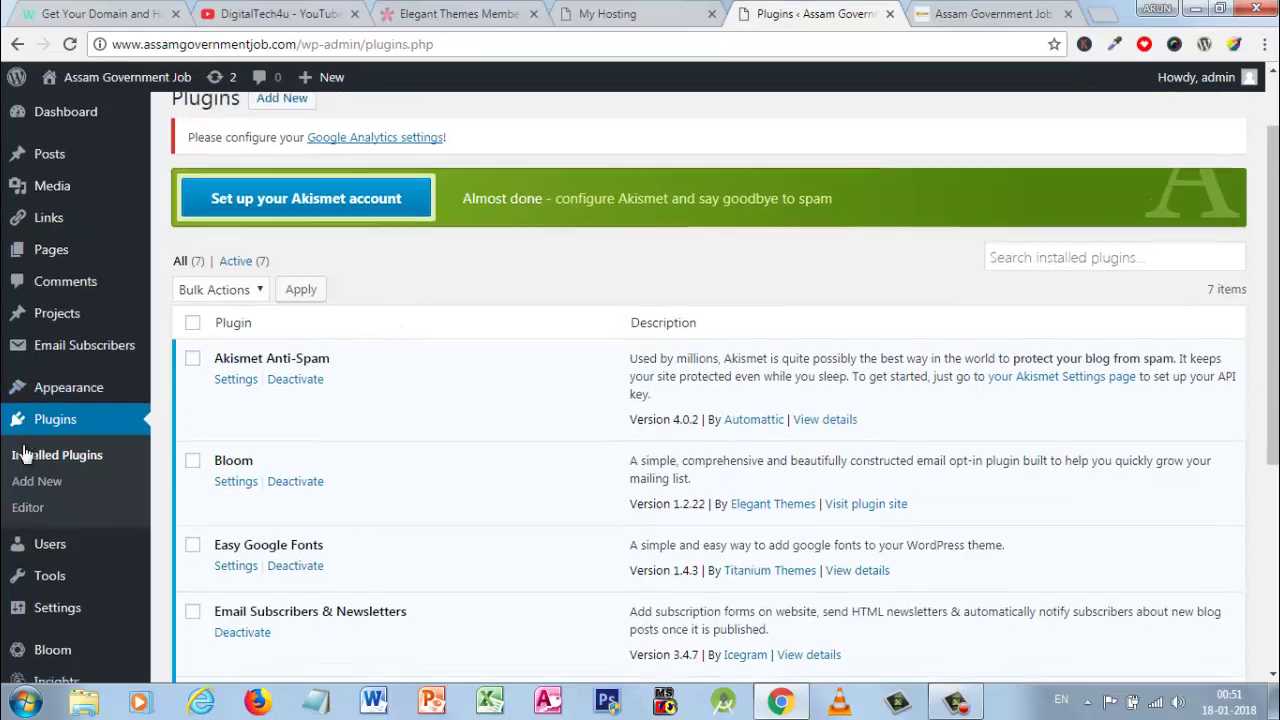
scroll(25, 453, down, 3)
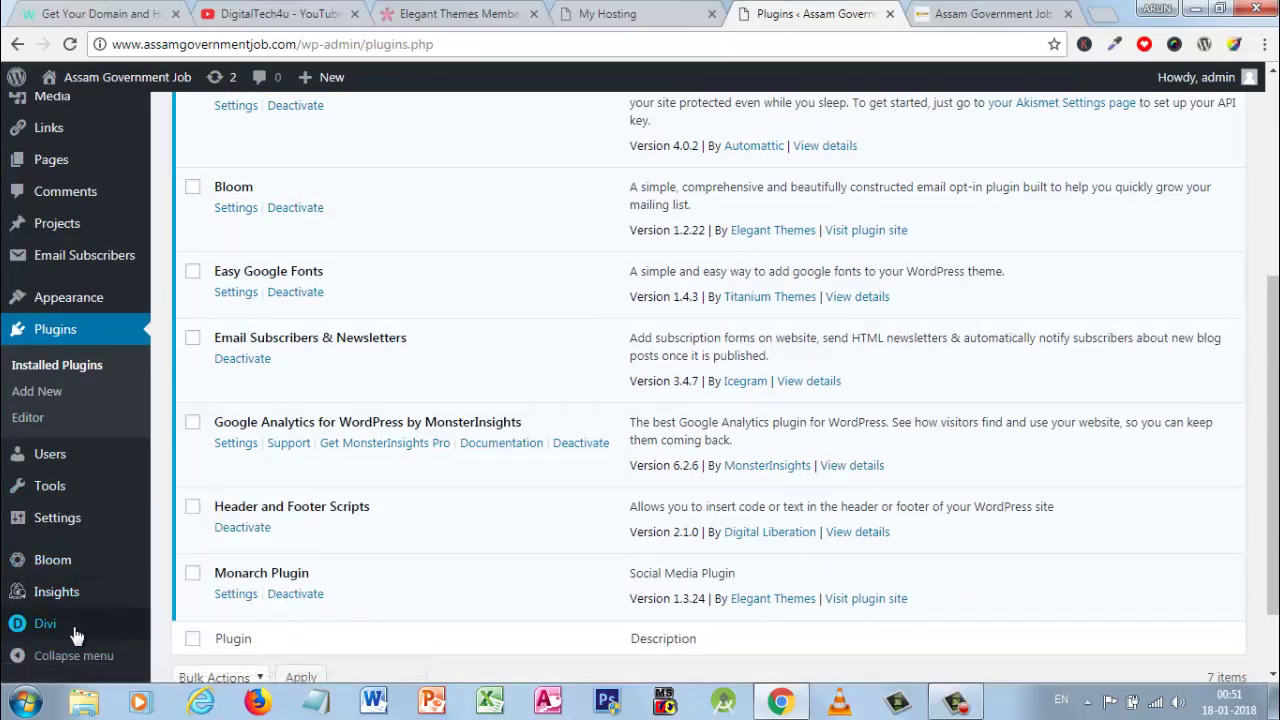
mouse_move(76, 632)
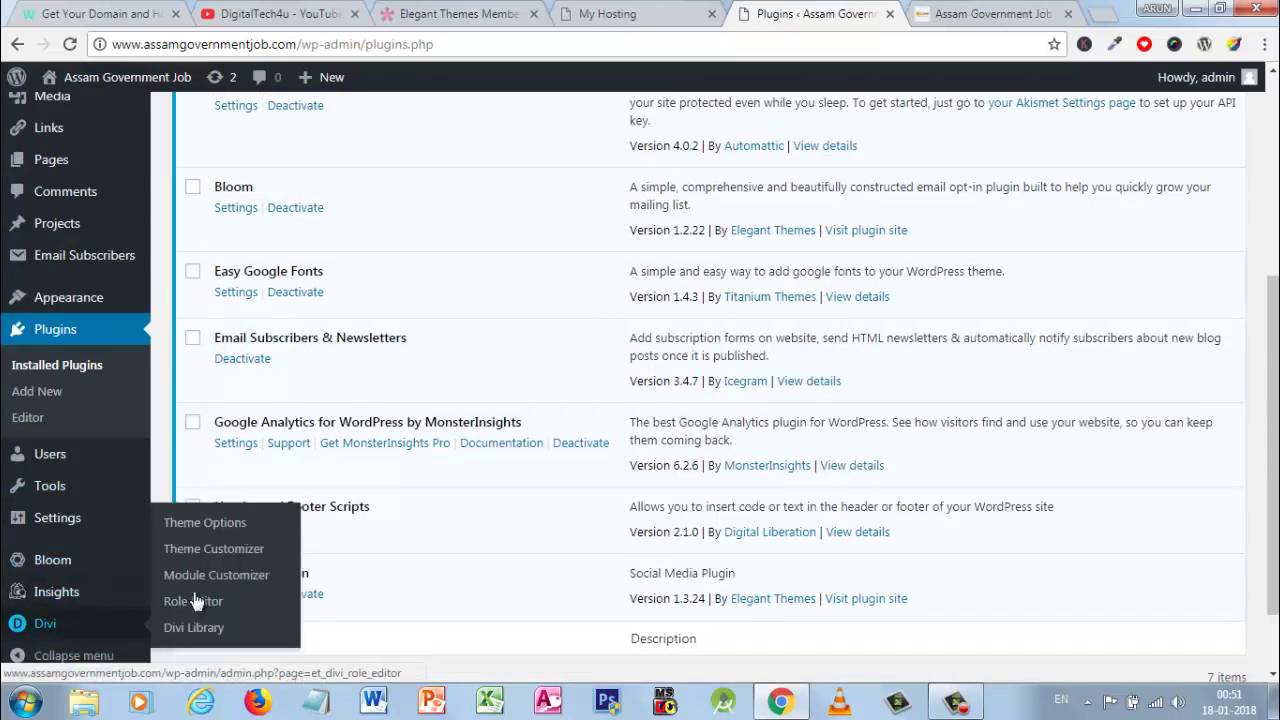
click(218, 523)
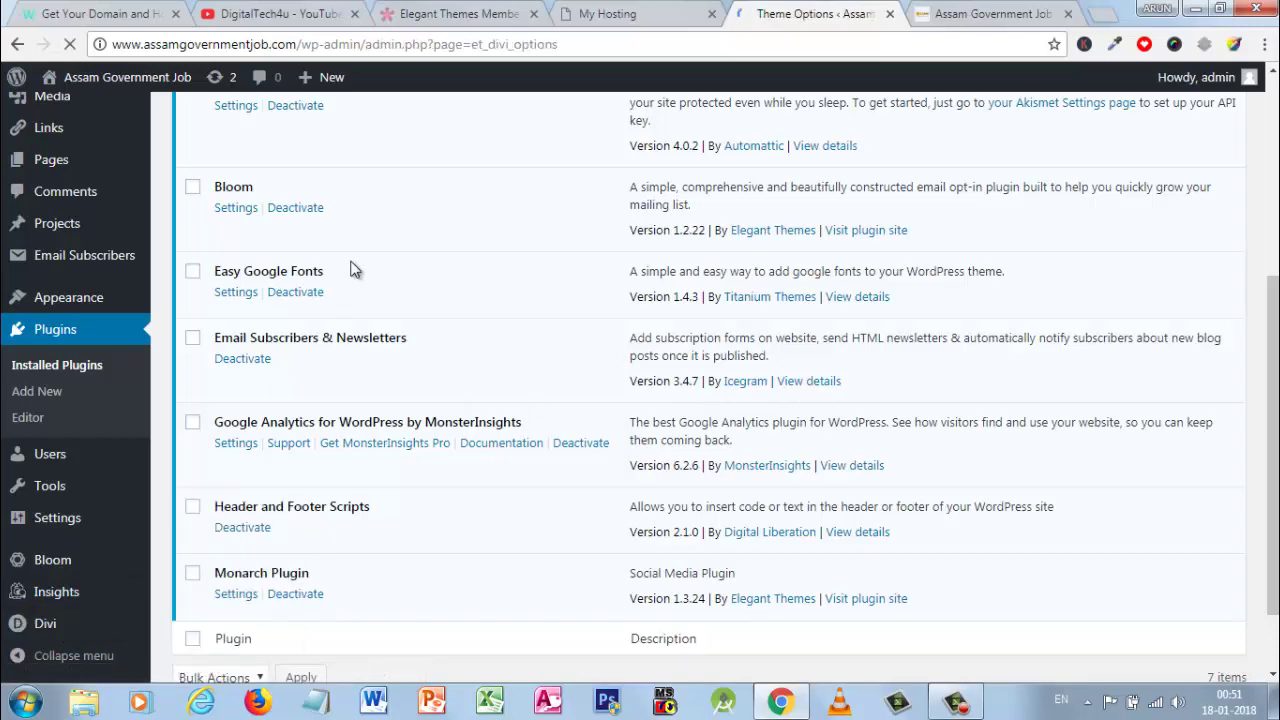
scroll(357, 314, down, 2)
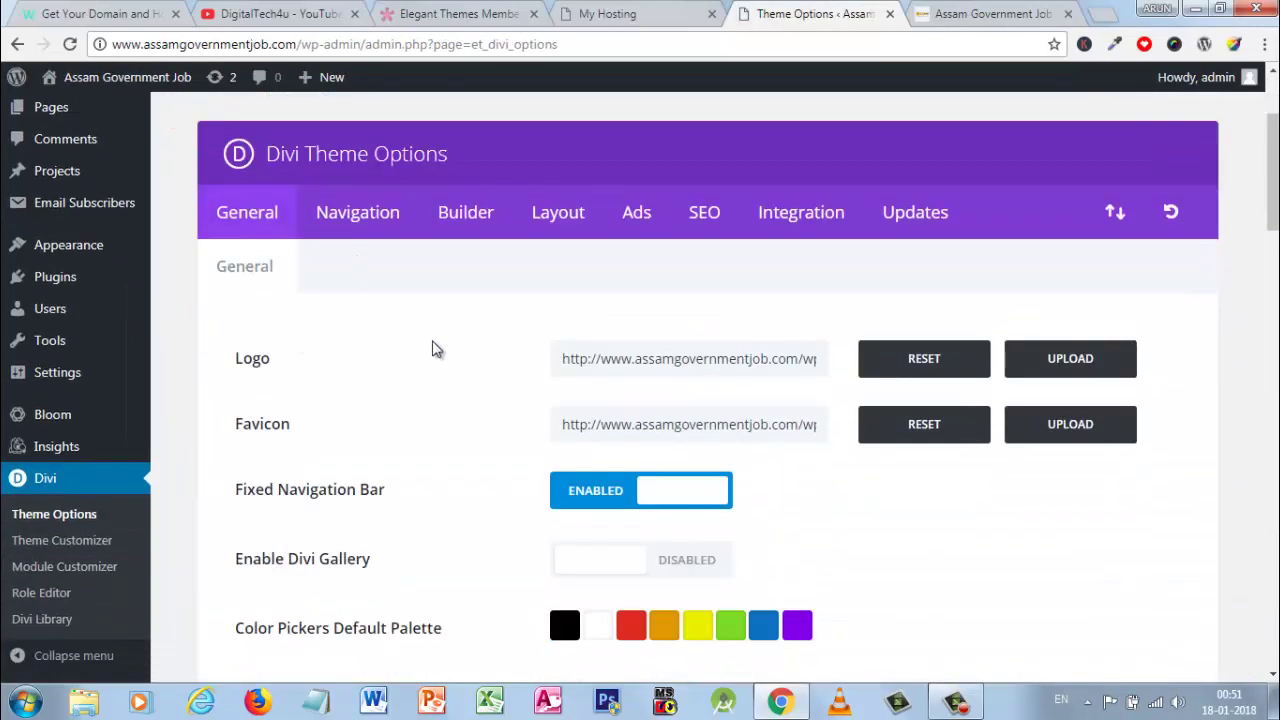
Open the image chooser for the logo and the one for the favicon, closing each without choosing an image
click(1055, 368)
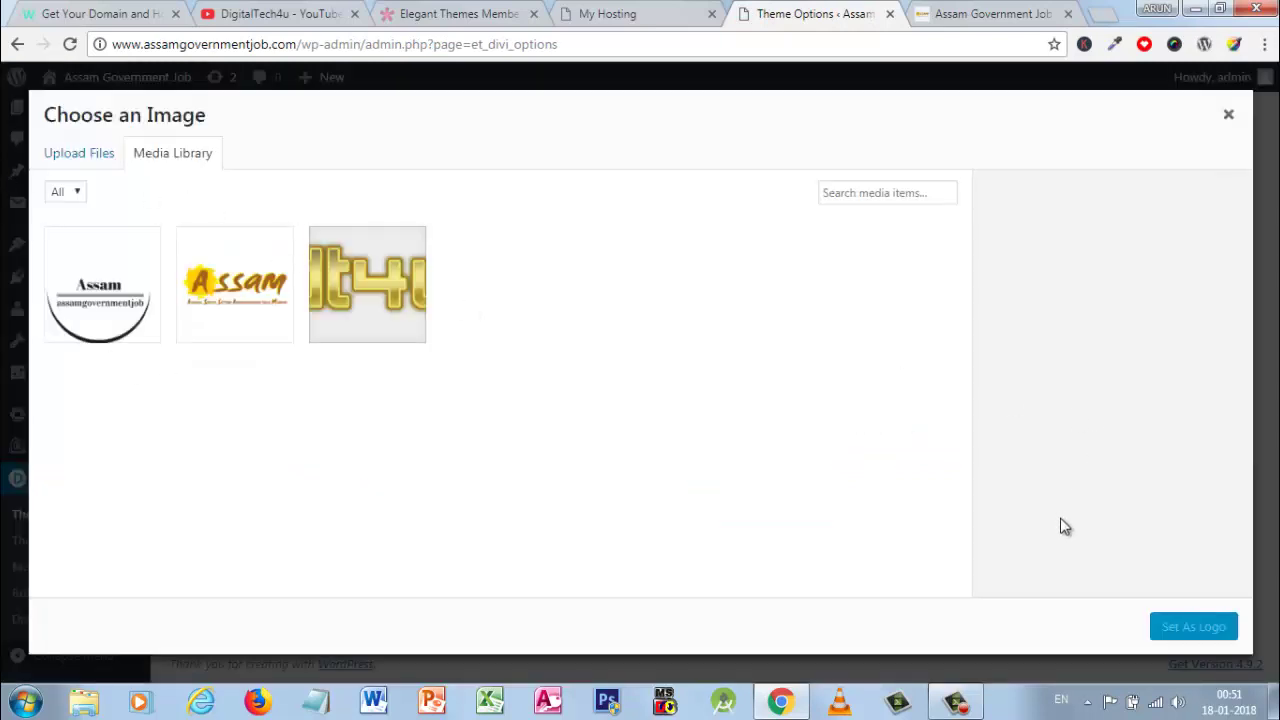
click(1227, 120)
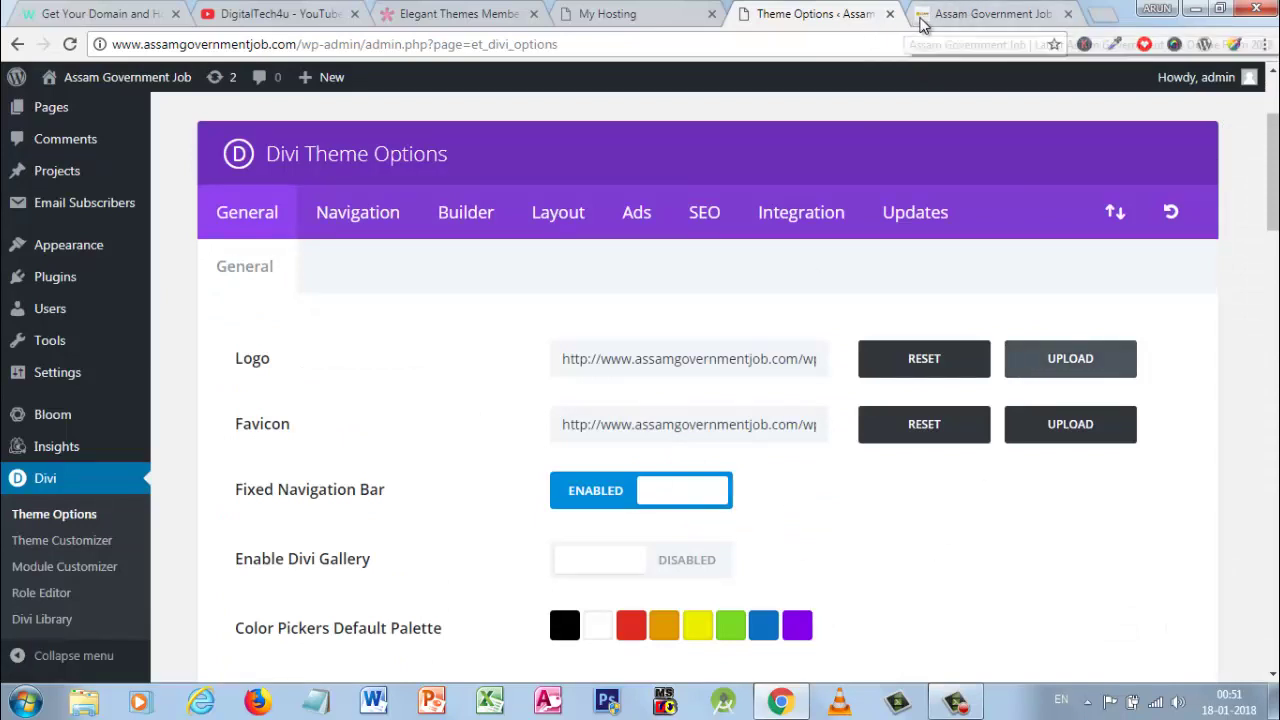
click(1088, 436)
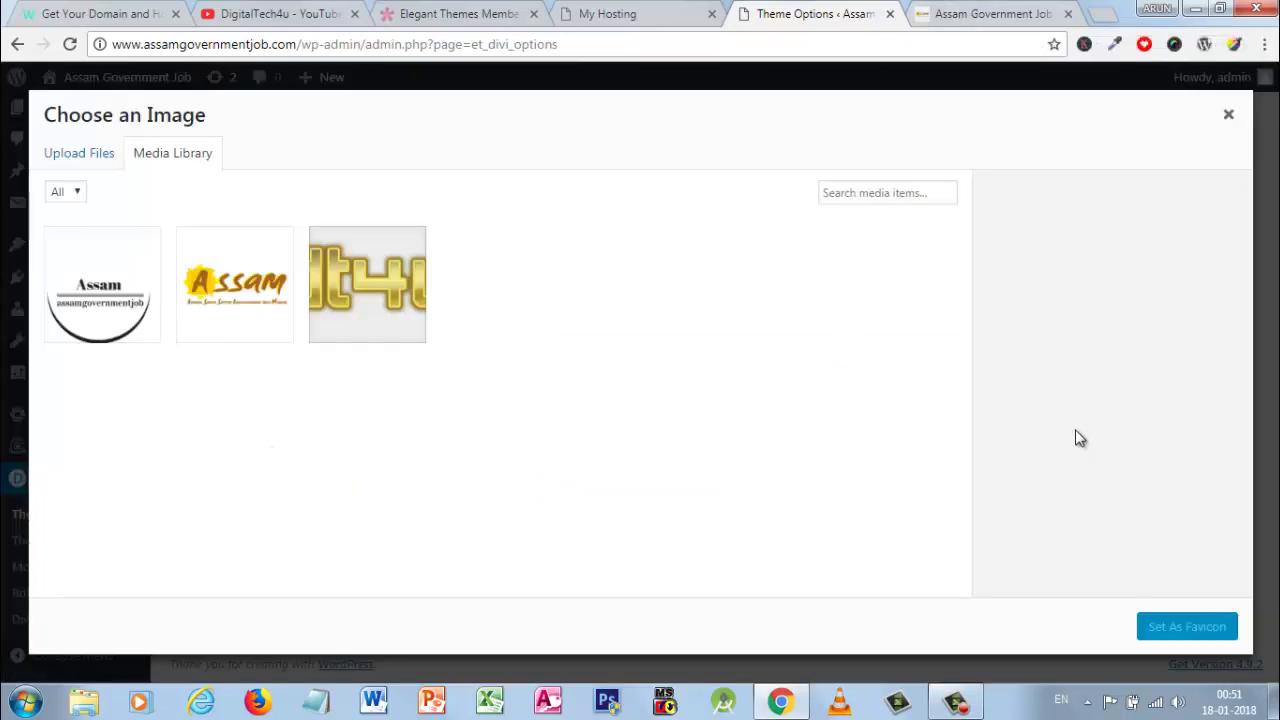
click(1228, 120)
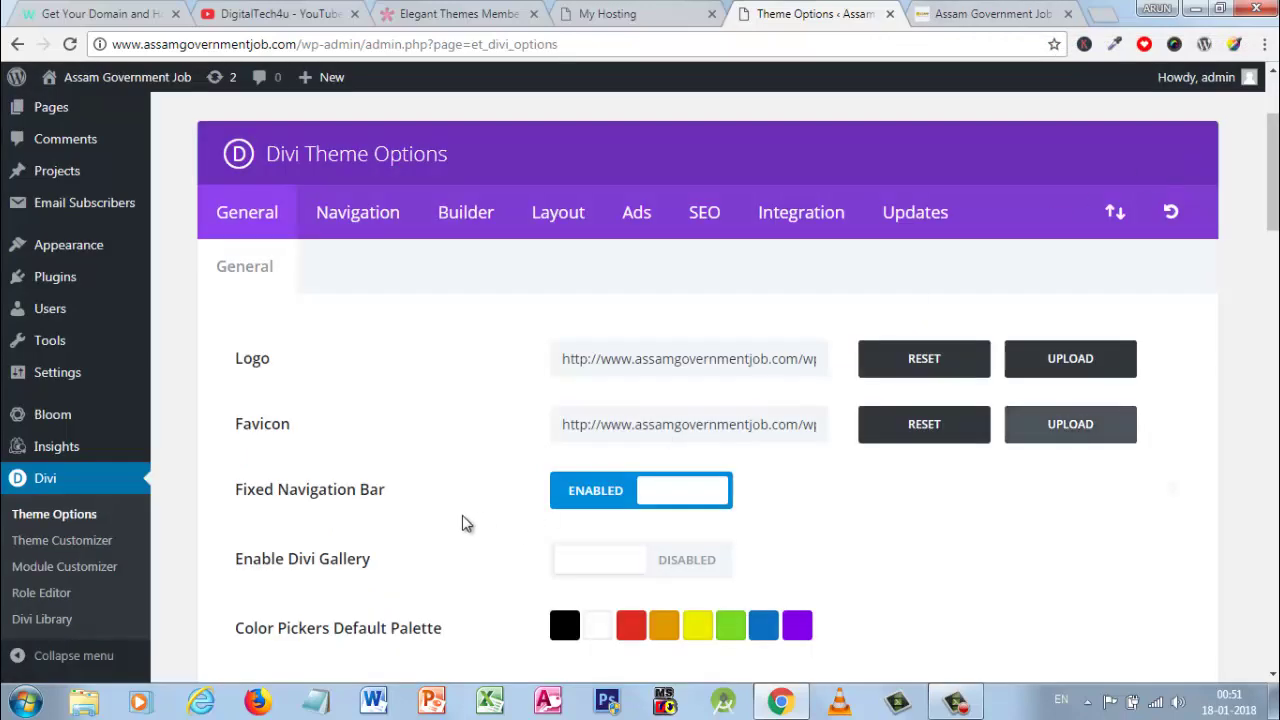
Compare the social icon settings in Divi's General options with the social icons in the live site's footer
scroll(278, 467, down, 6)
click(982, 13)
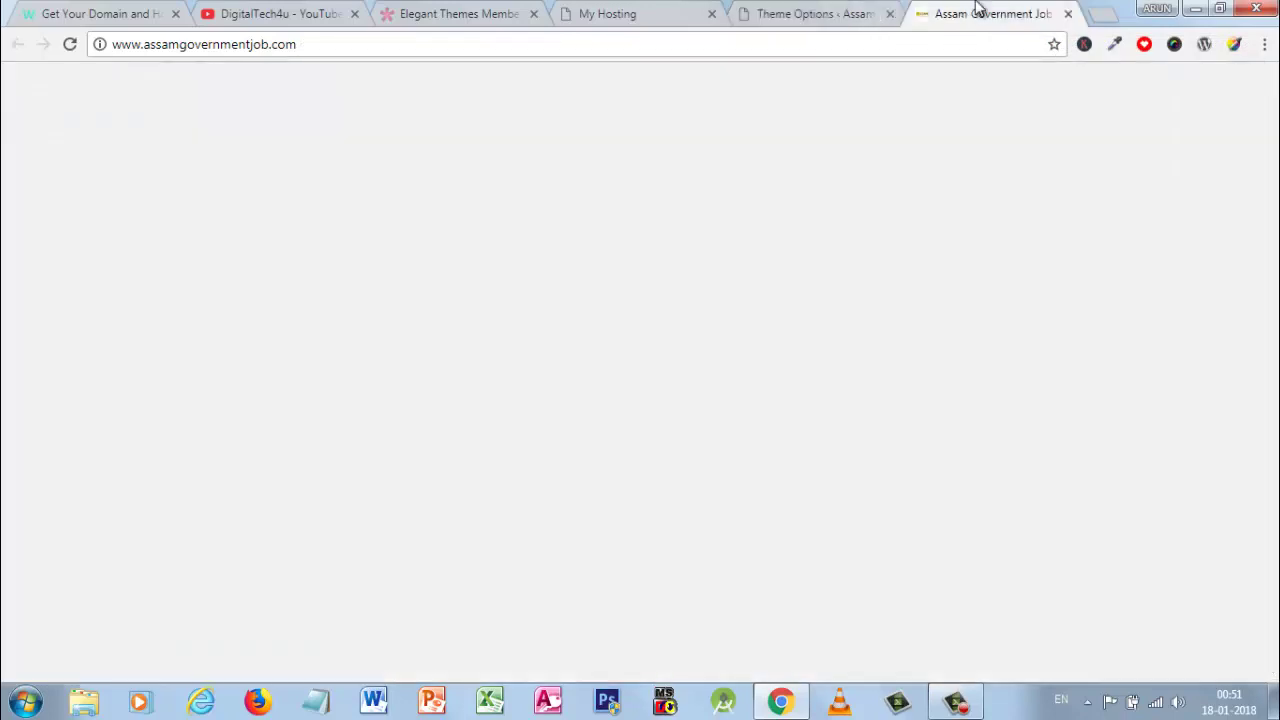
scroll(956, 375, down, 10)
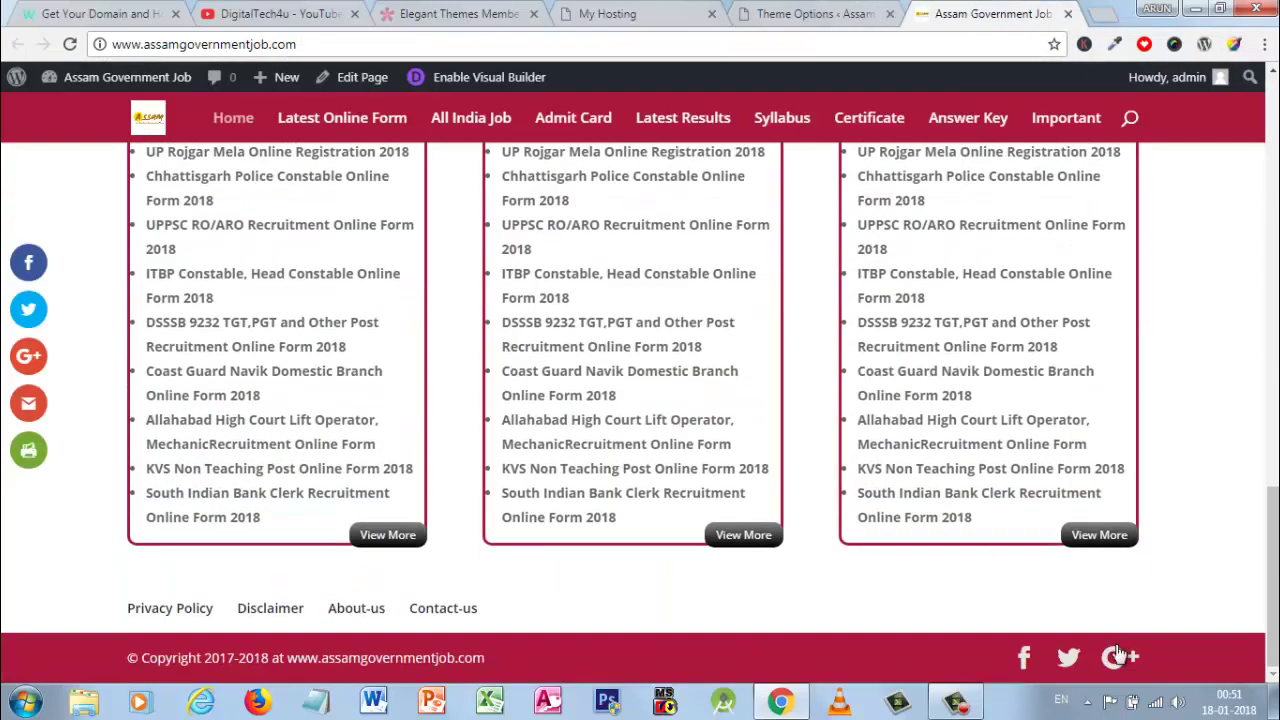
click(835, 10)
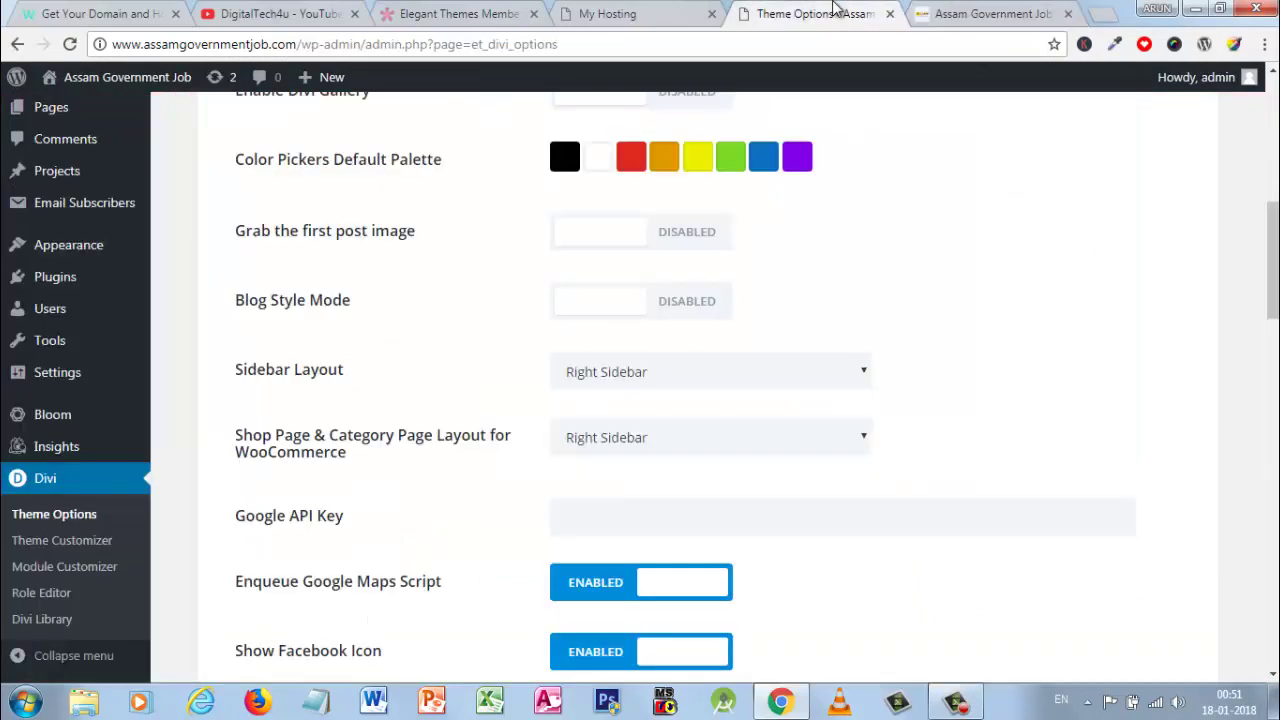
Review the remaining General settings, from the social profile URLs and post counts down to Custom CSS
scroll(535, 378, down, 8)
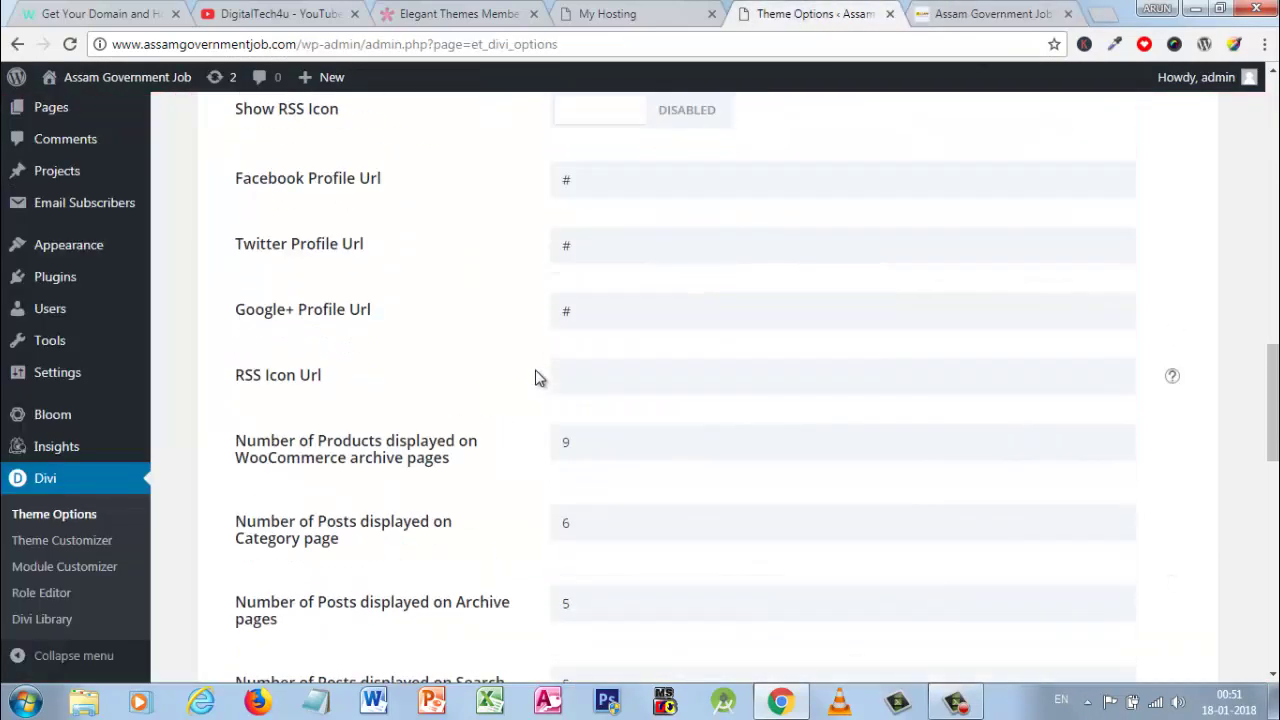
scroll(535, 378, down, 10)
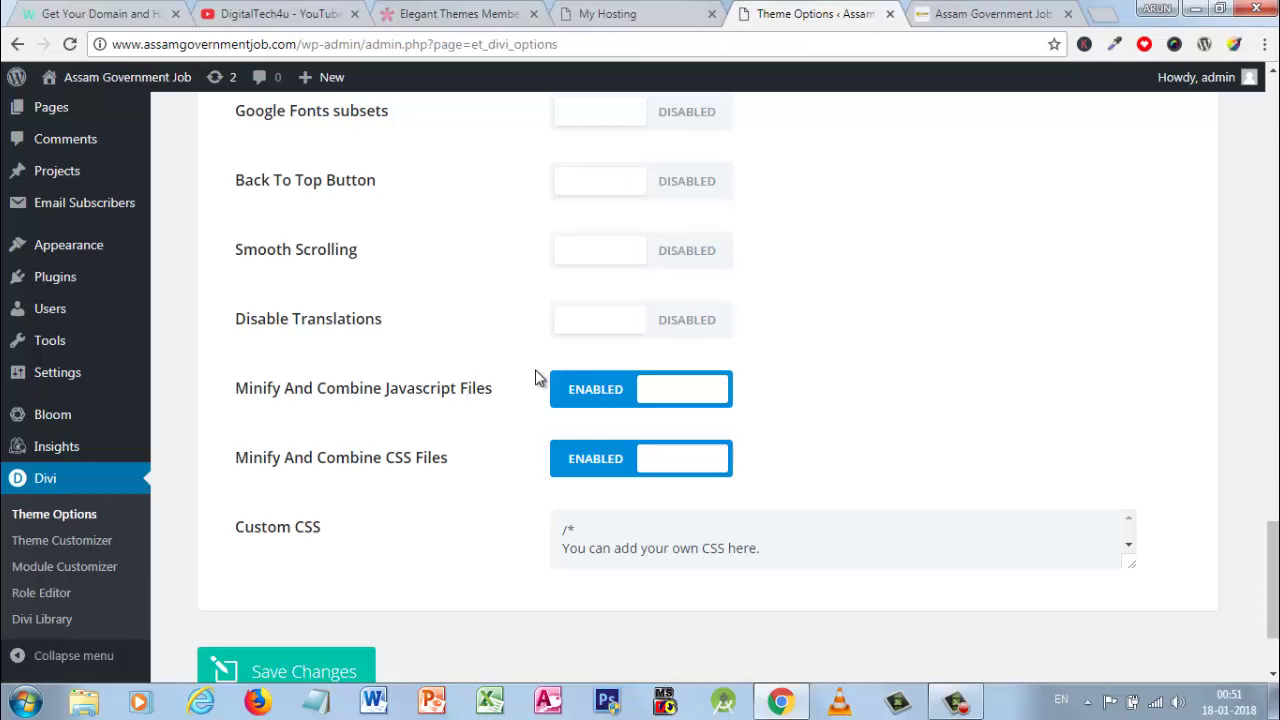
scroll(535, 378, up, 10)
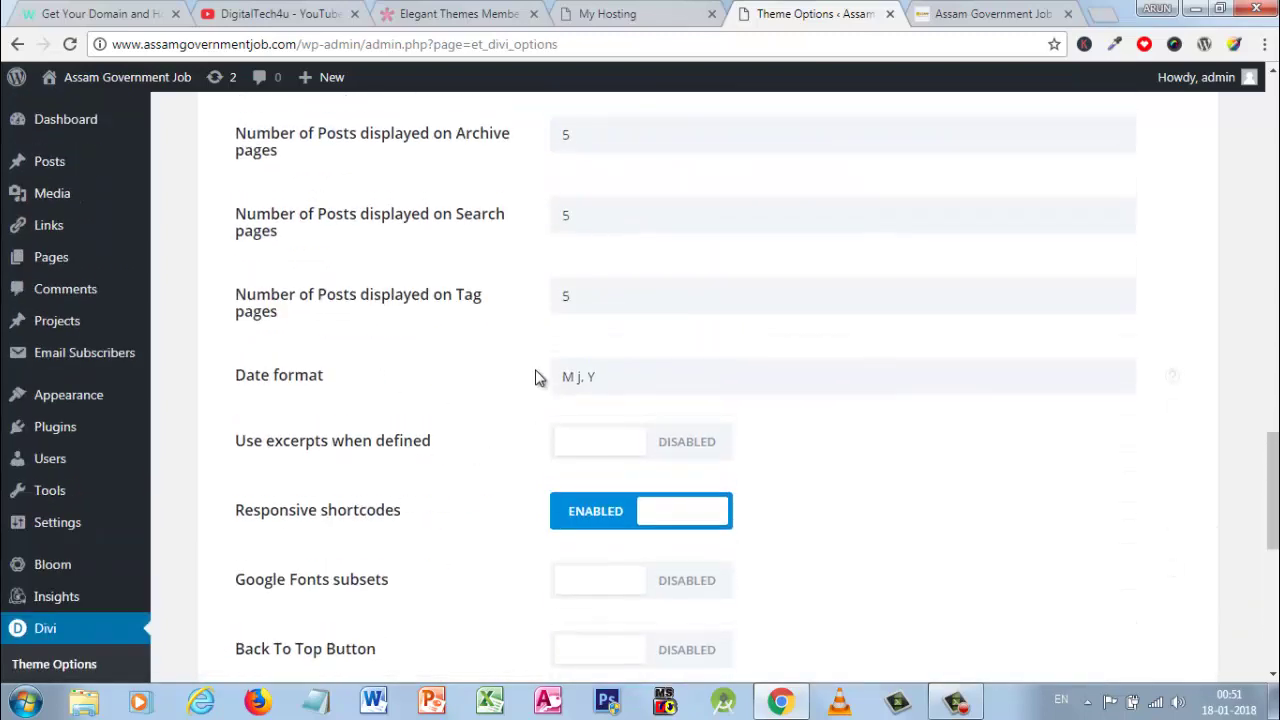
scroll(535, 378, up, 6)
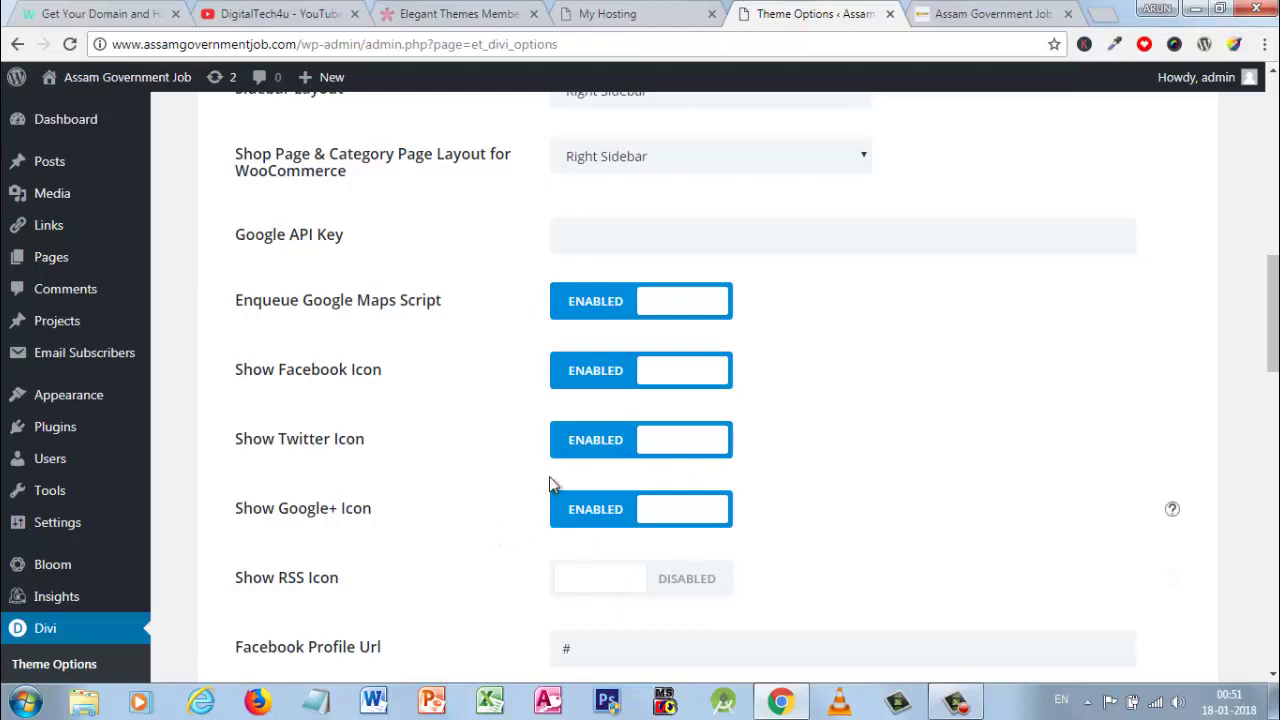
scroll(517, 271, up, 6)
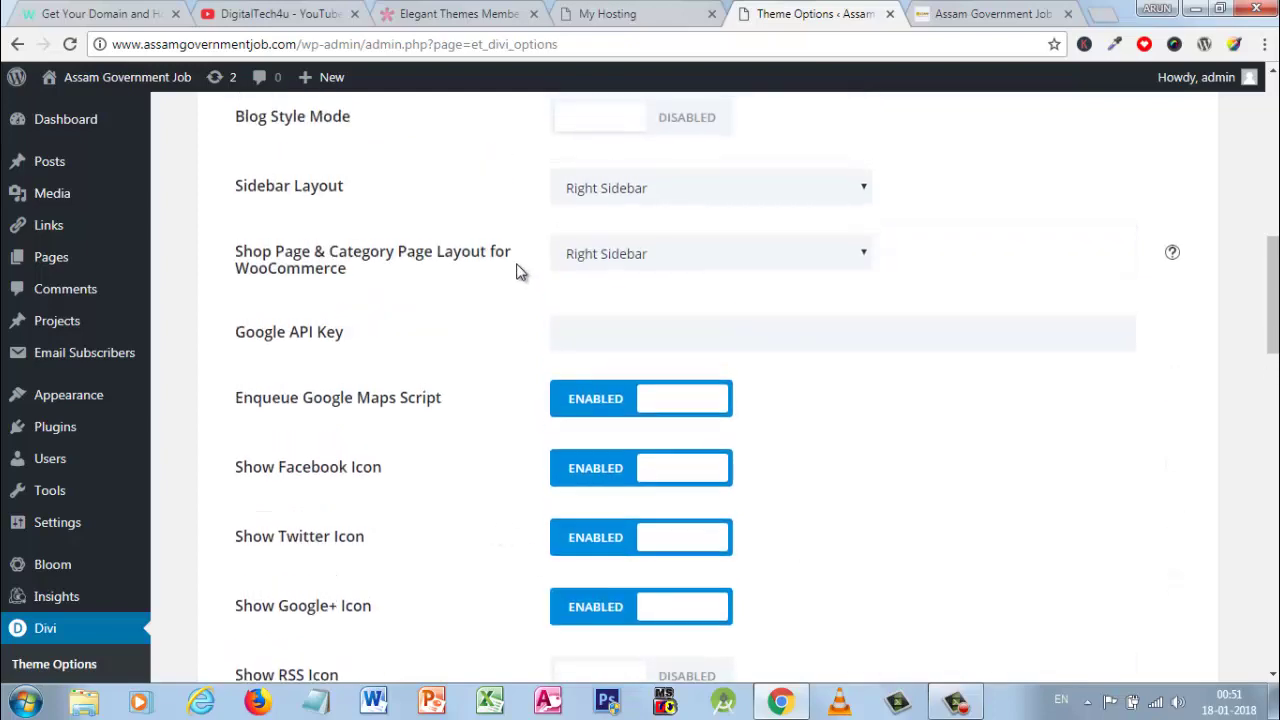
scroll(517, 271, up, 3)
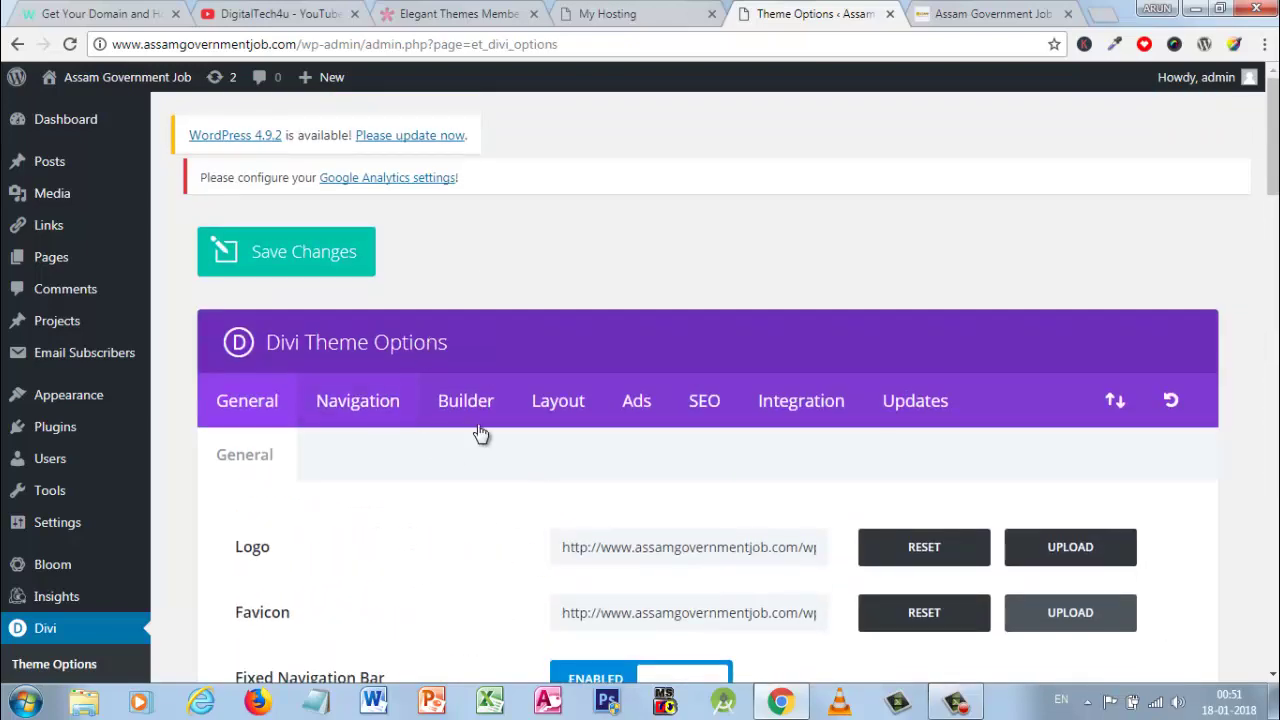
Open the Layout options and review Single Post Layout, Single Page Layout and the Post info section under General Settings
click(572, 404)
scroll(571, 408, down, 2)
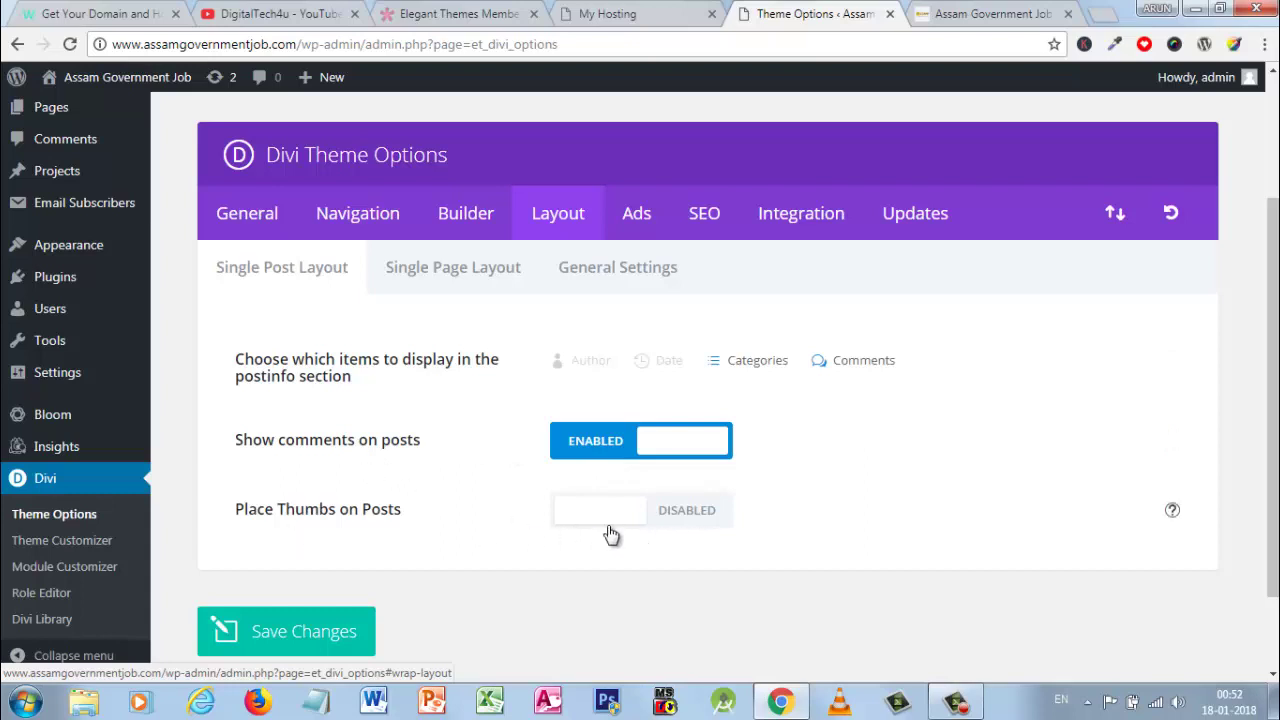
click(445, 272)
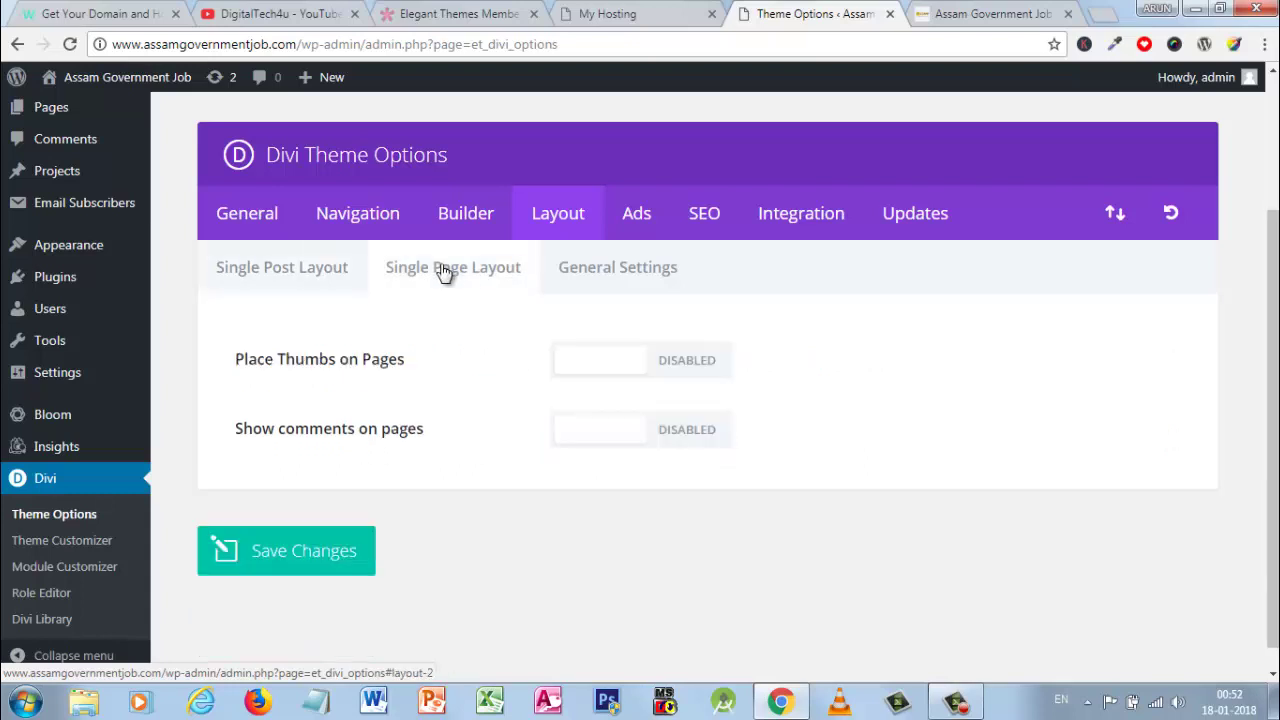
click(659, 278)
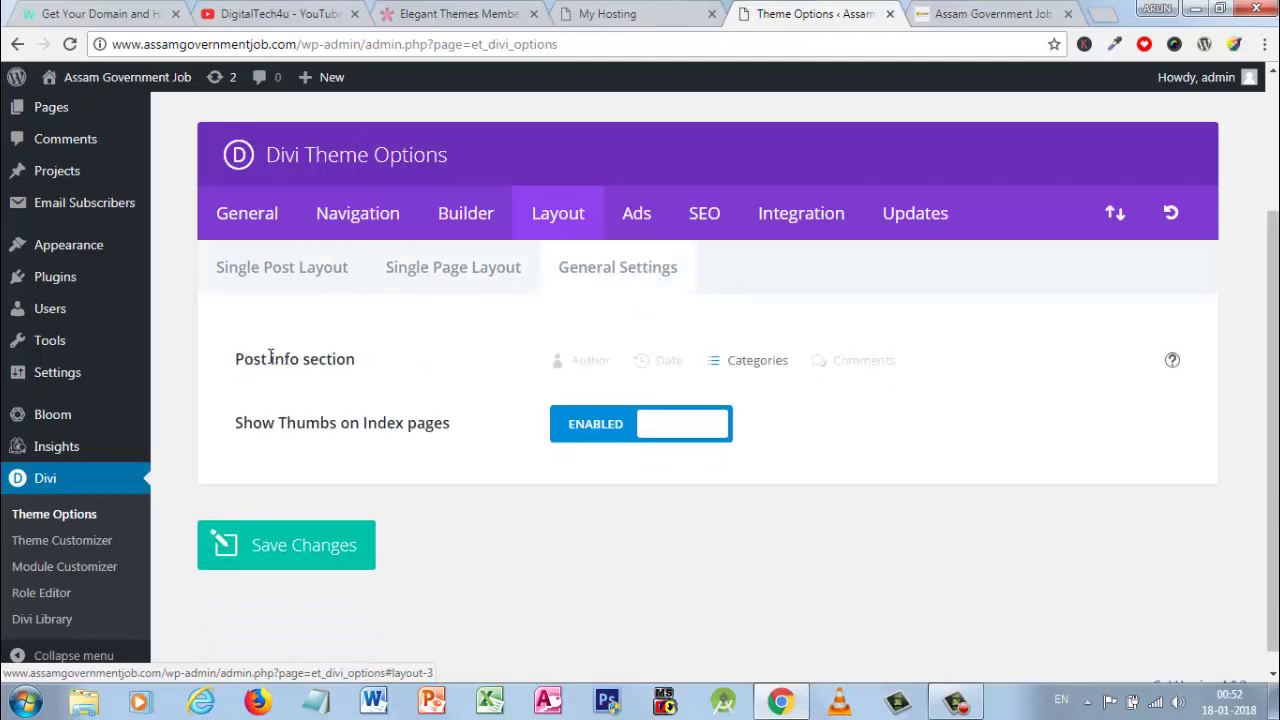
drag(263, 359, 371, 366)
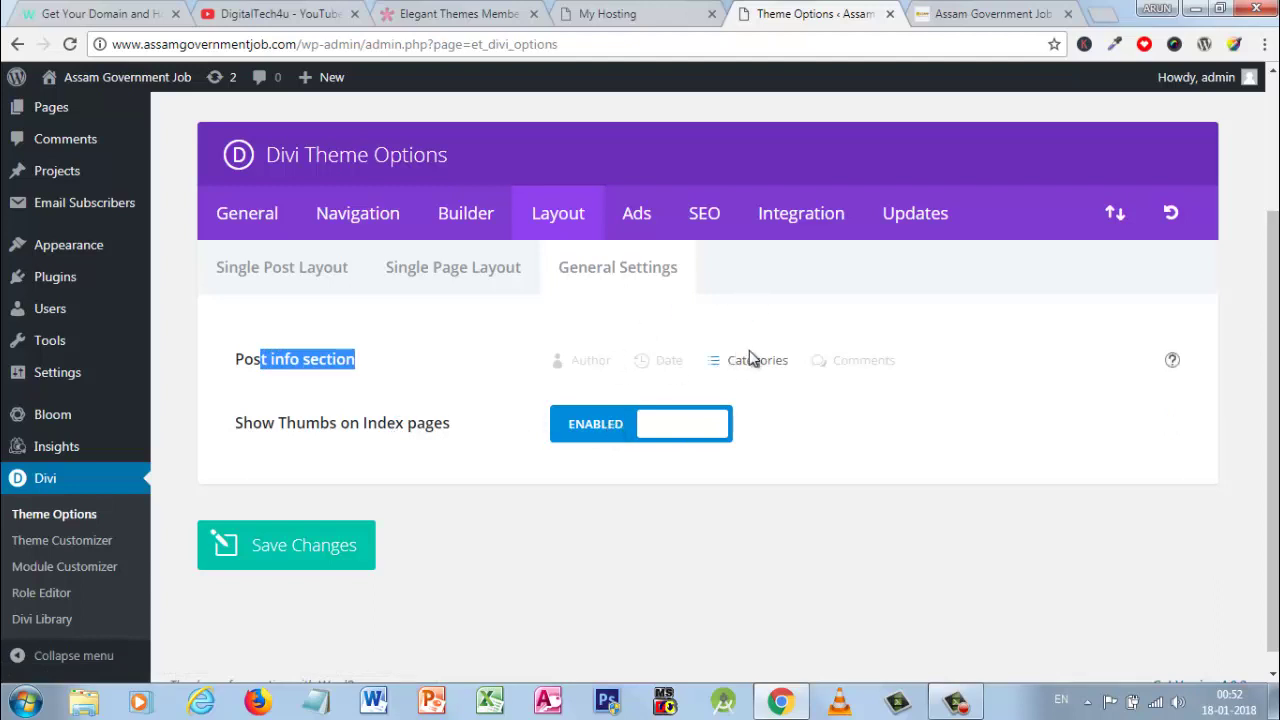
Open the Ads options and review the 468x60 banner and adsense code fields
click(638, 214)
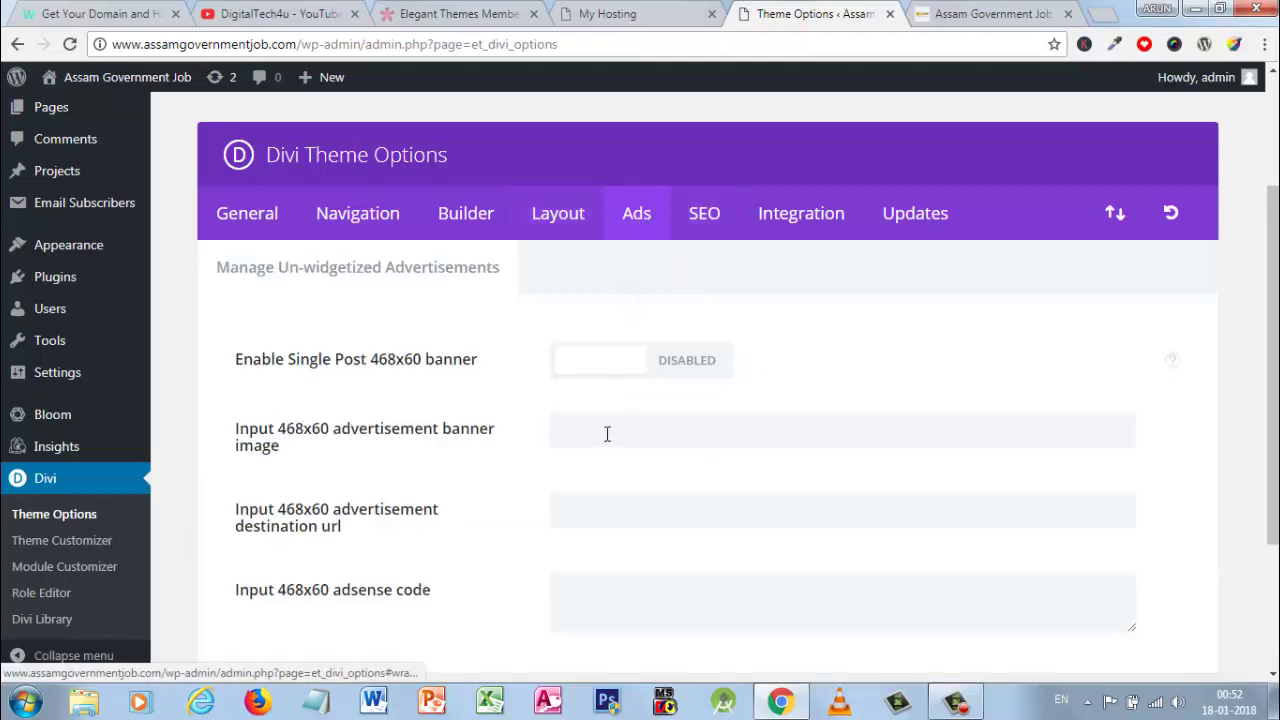
scroll(607, 434, down, 2)
scroll(606, 446, up, 4)
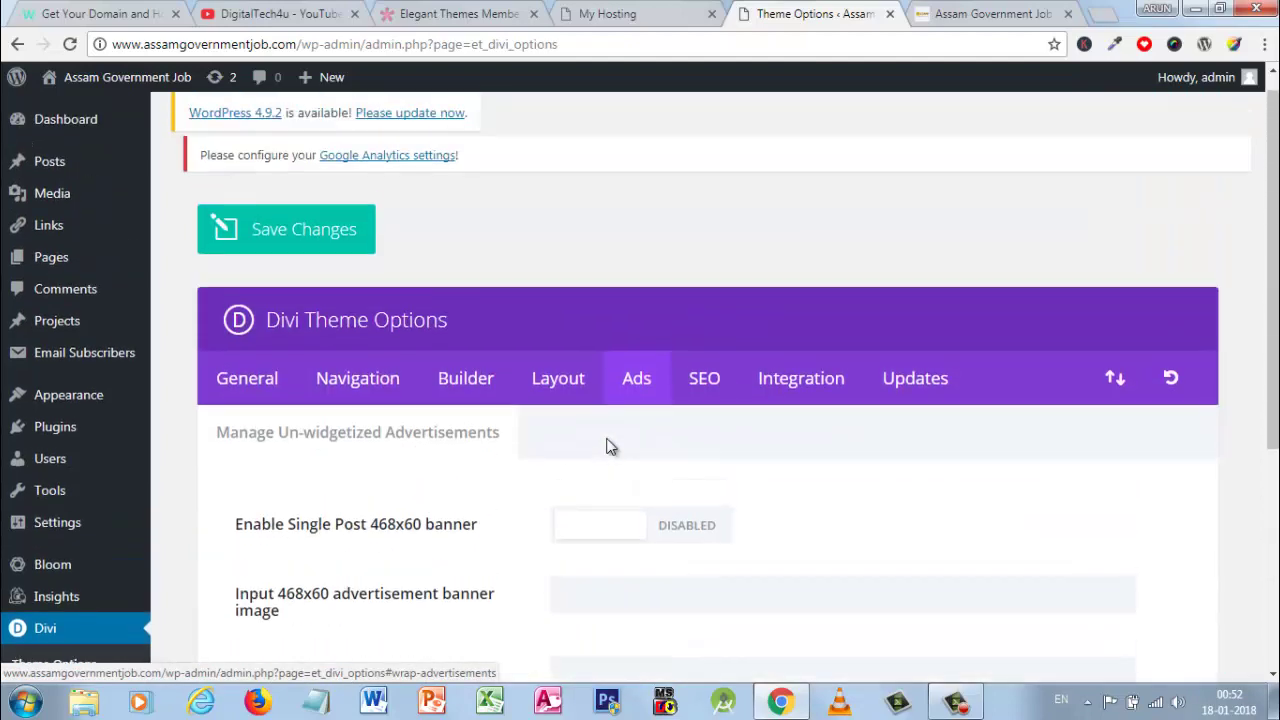
scroll(610, 446, down, 3)
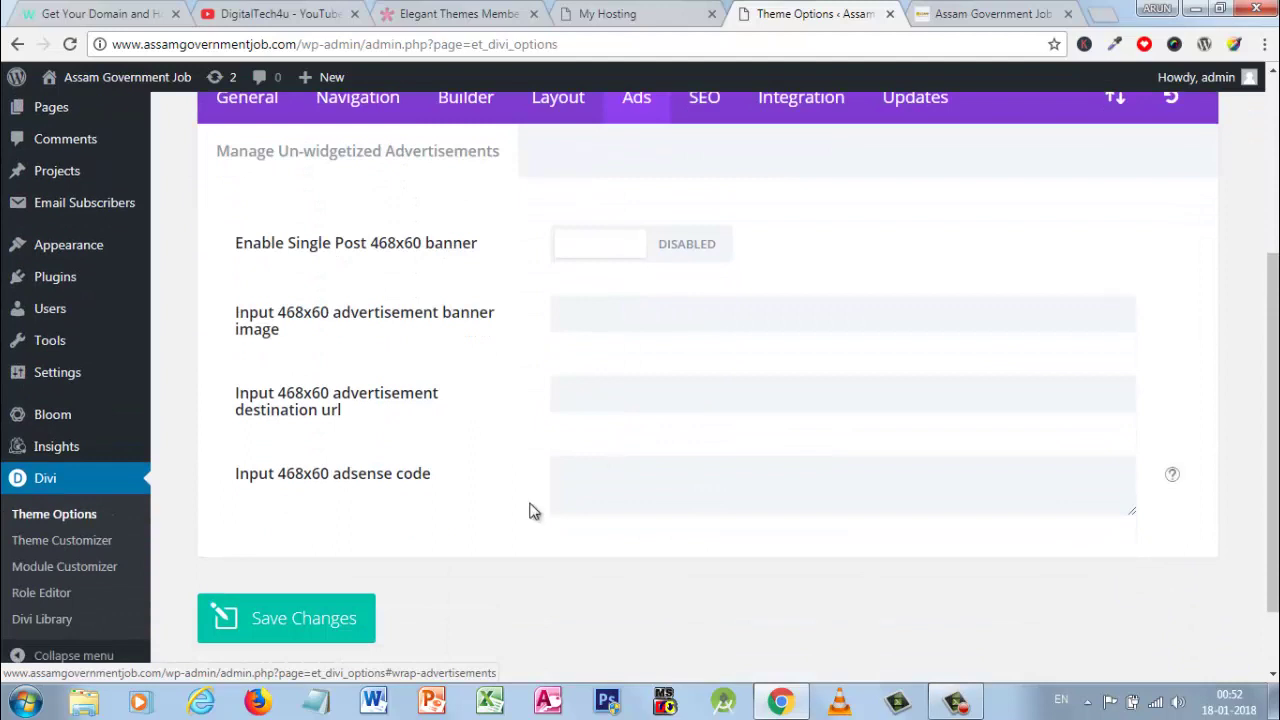
scroll(567, 392, up, 2)
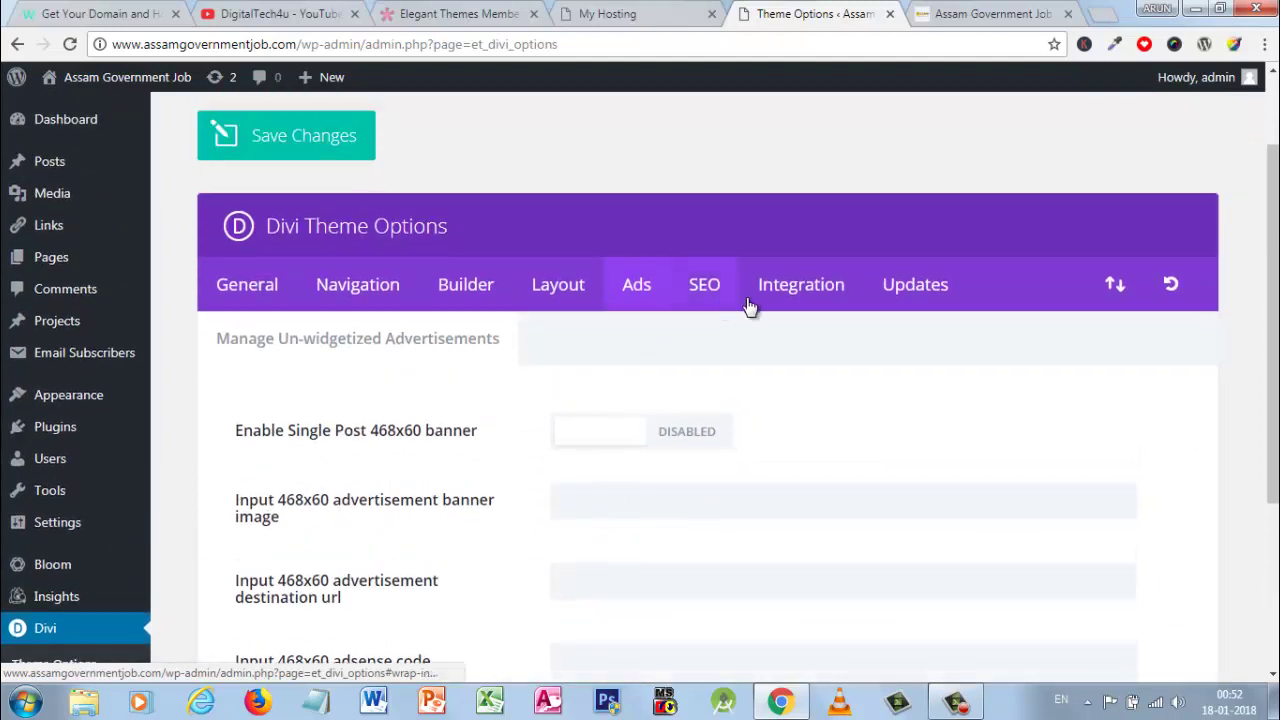
View the SEO and Integration options, examining the Homepage SEO settings down to the title separator
click(691, 308)
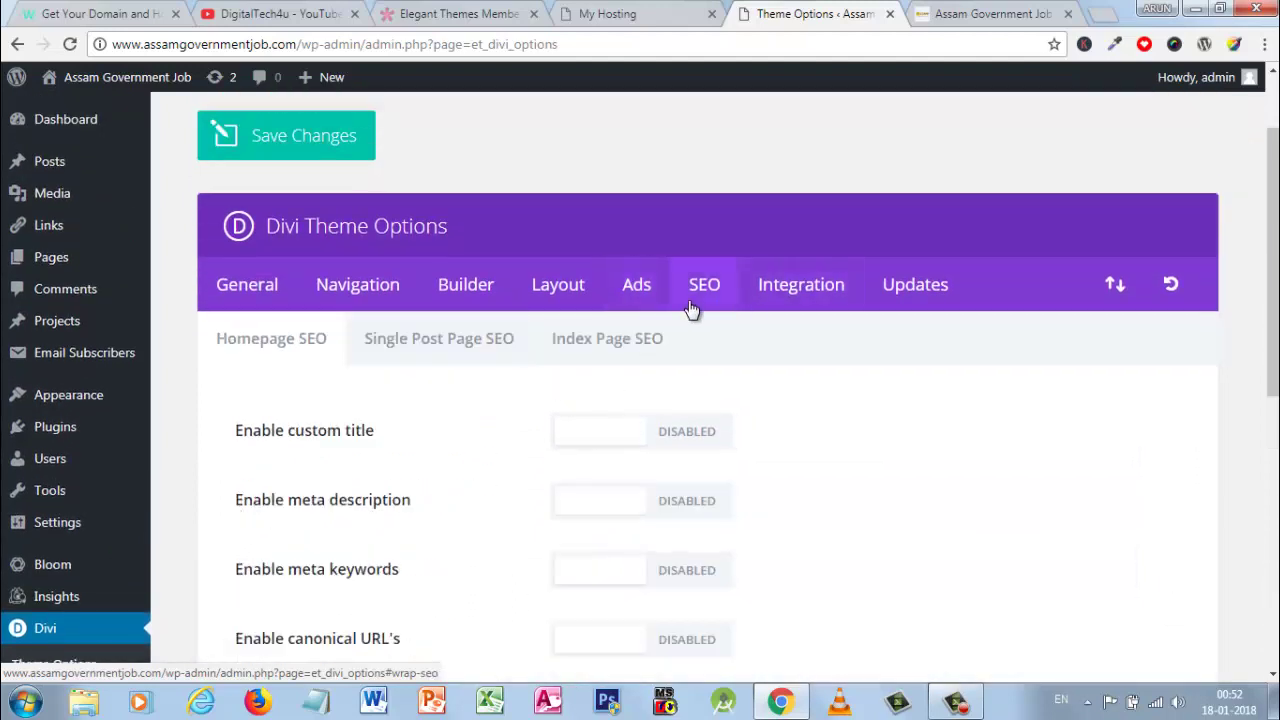
click(812, 290)
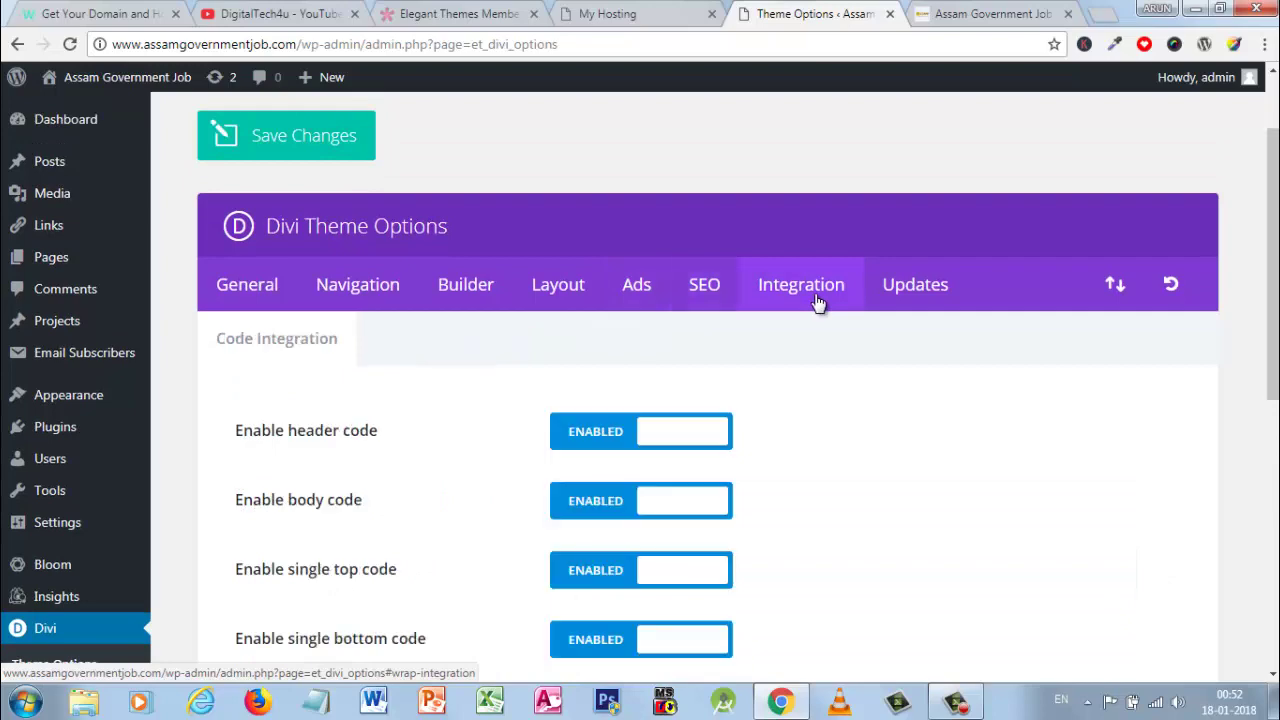
click(694, 288)
scroll(530, 400, down, 6)
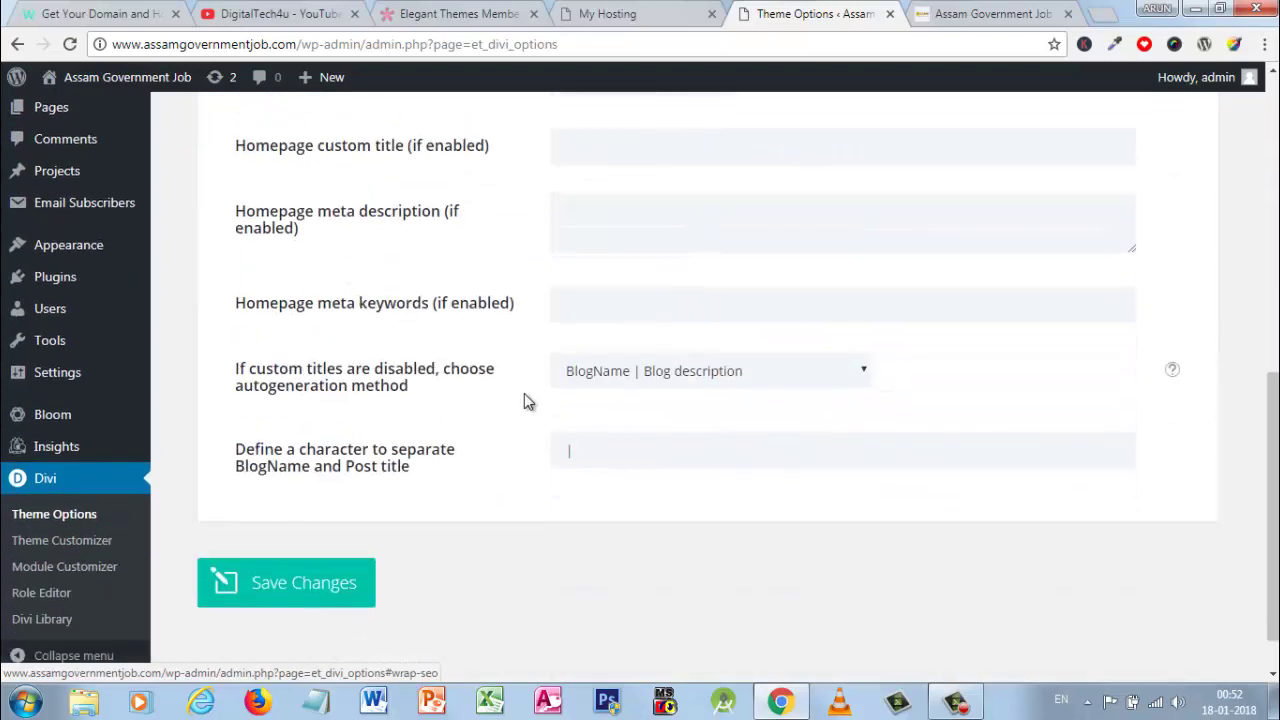
scroll(524, 395, up, 4)
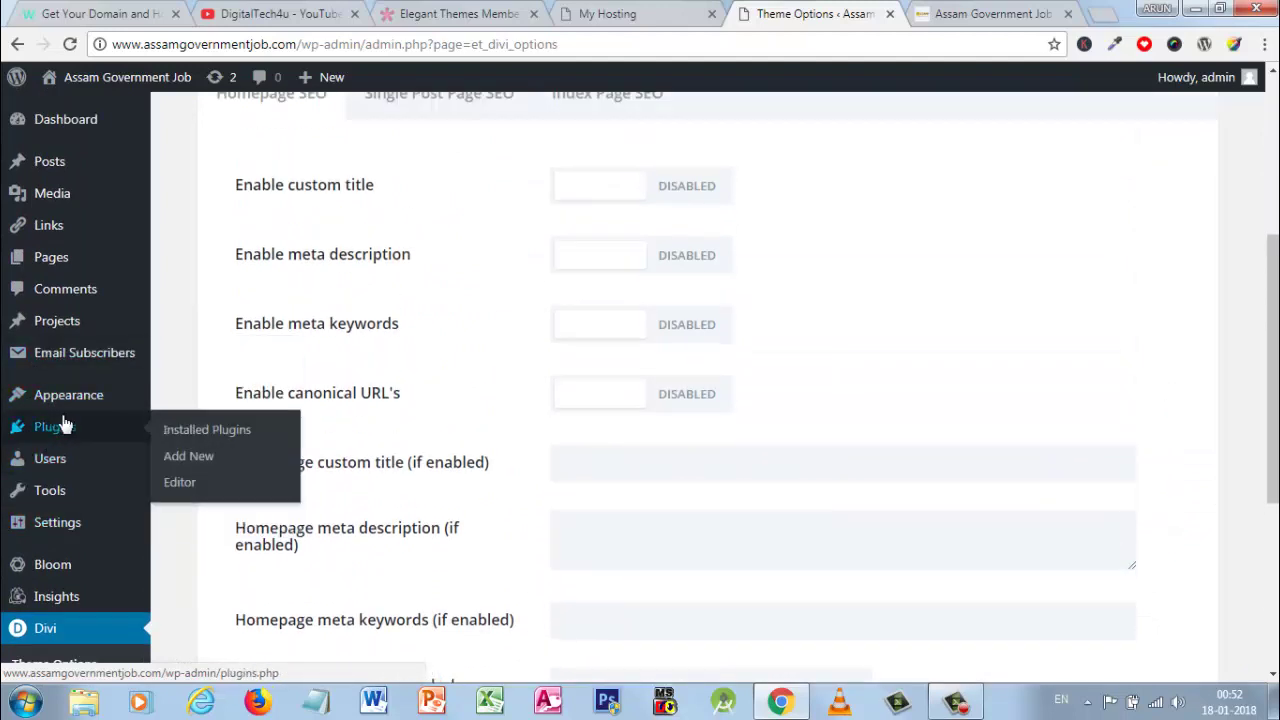
scroll(562, 312, up, 4)
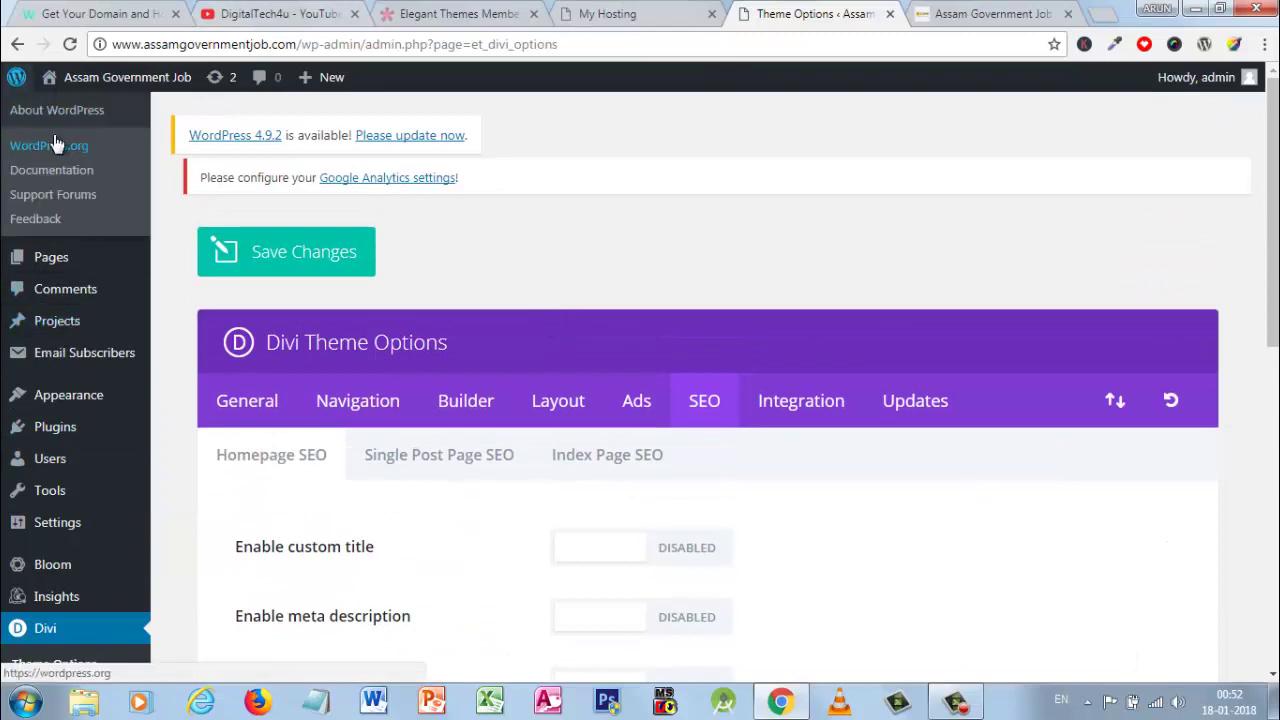
Open the list of all pages and compare it with the footer links on the live site
mouse_move(146, 271)
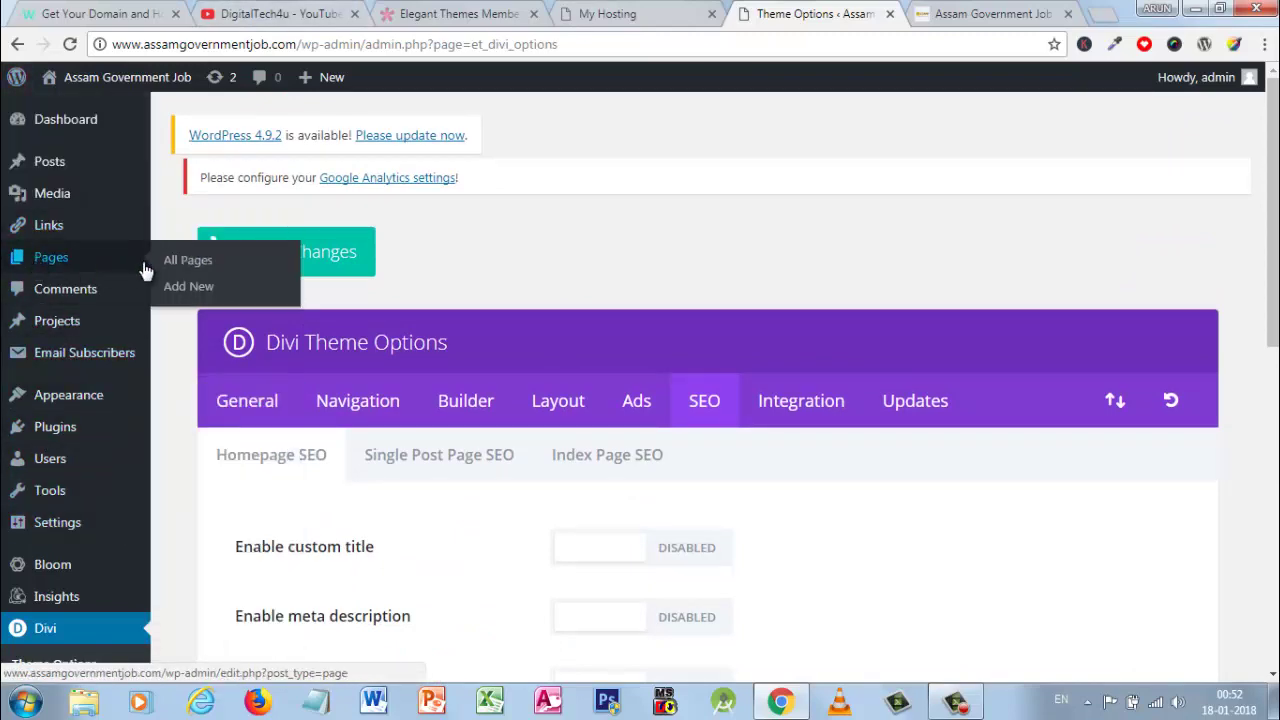
click(190, 261)
click(985, 13)
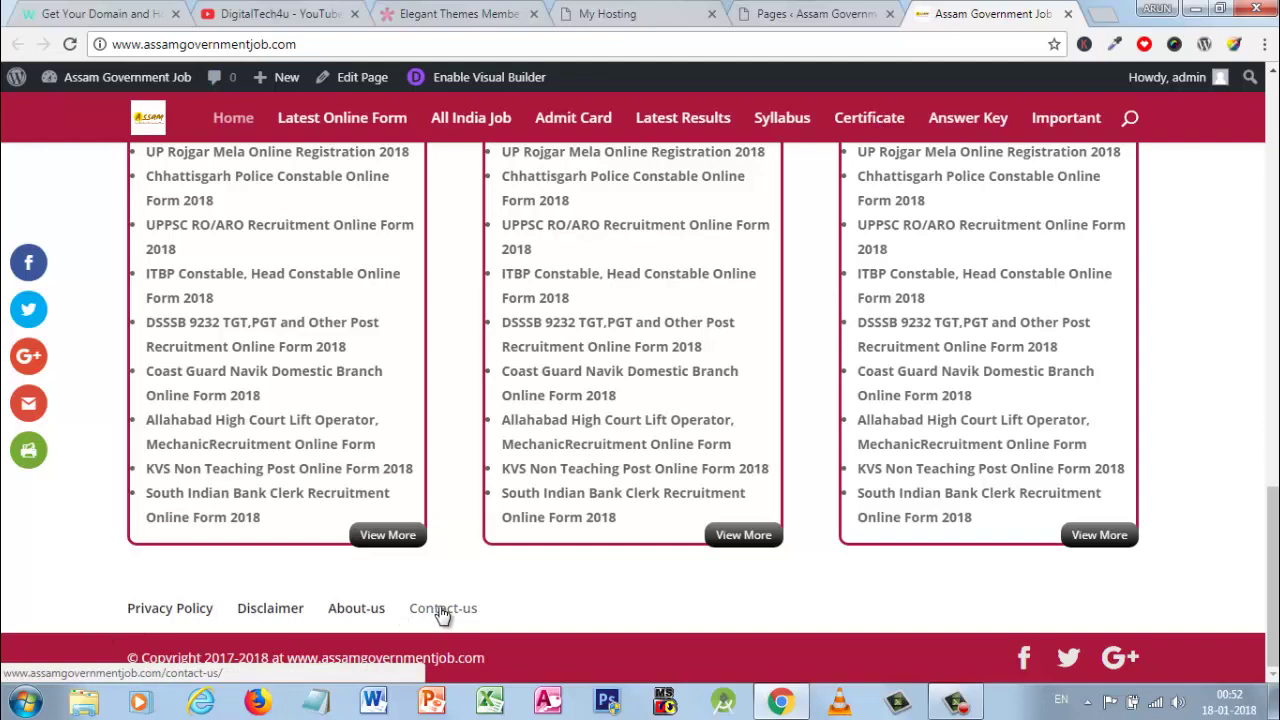
click(645, 14)
click(780, 10)
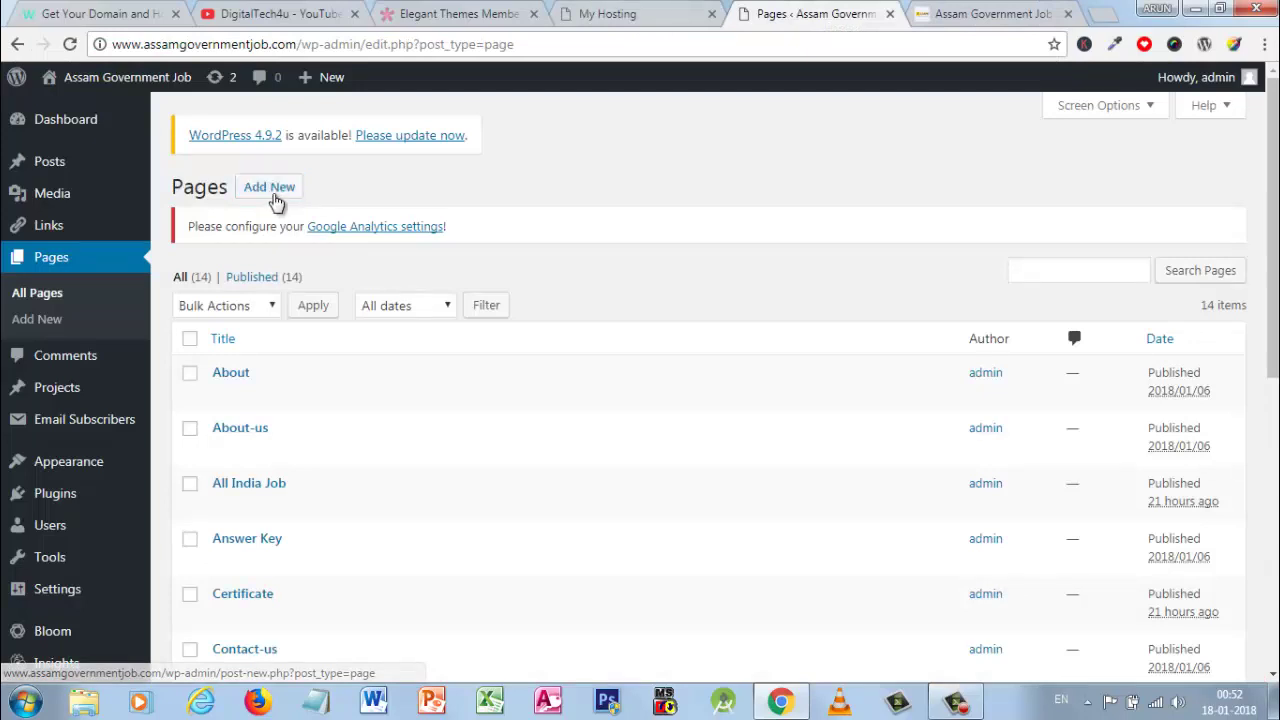
Open the Add New page form in a separate browser tab and look through the list of existing pages
right_click(272, 193)
click(301, 209)
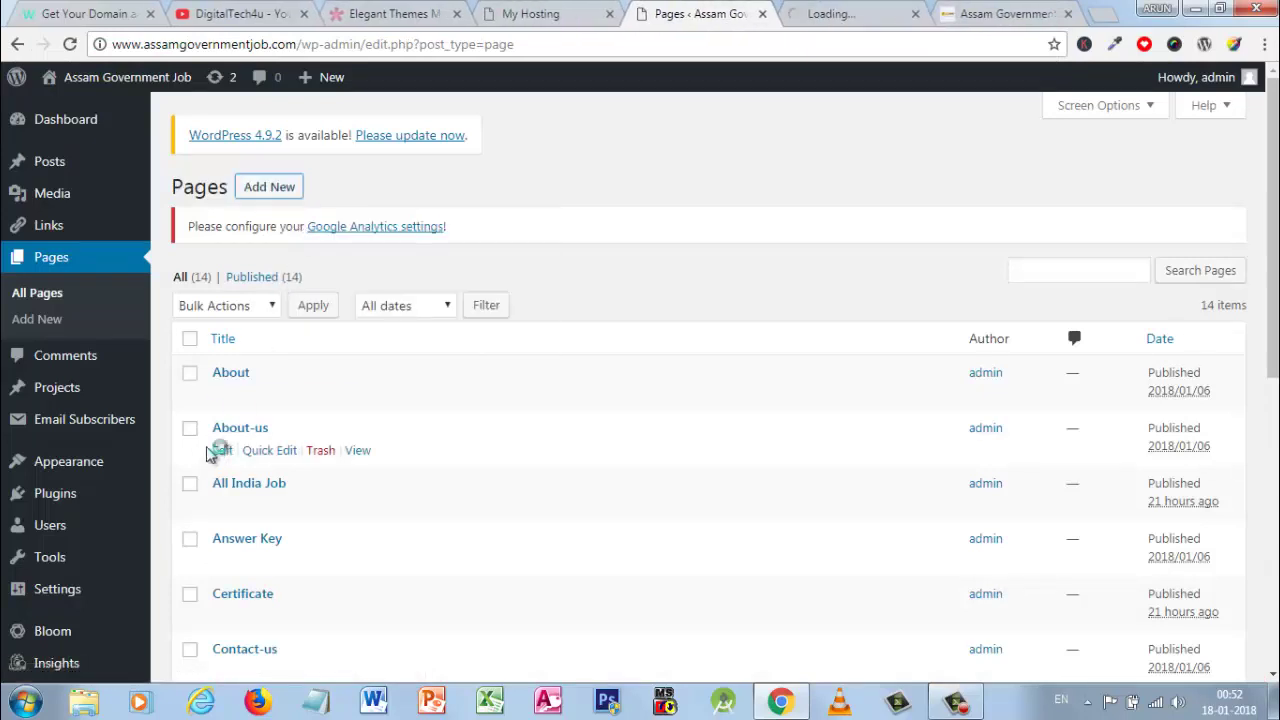
scroll(245, 370, down, 5)
scroll(247, 370, down, 2)
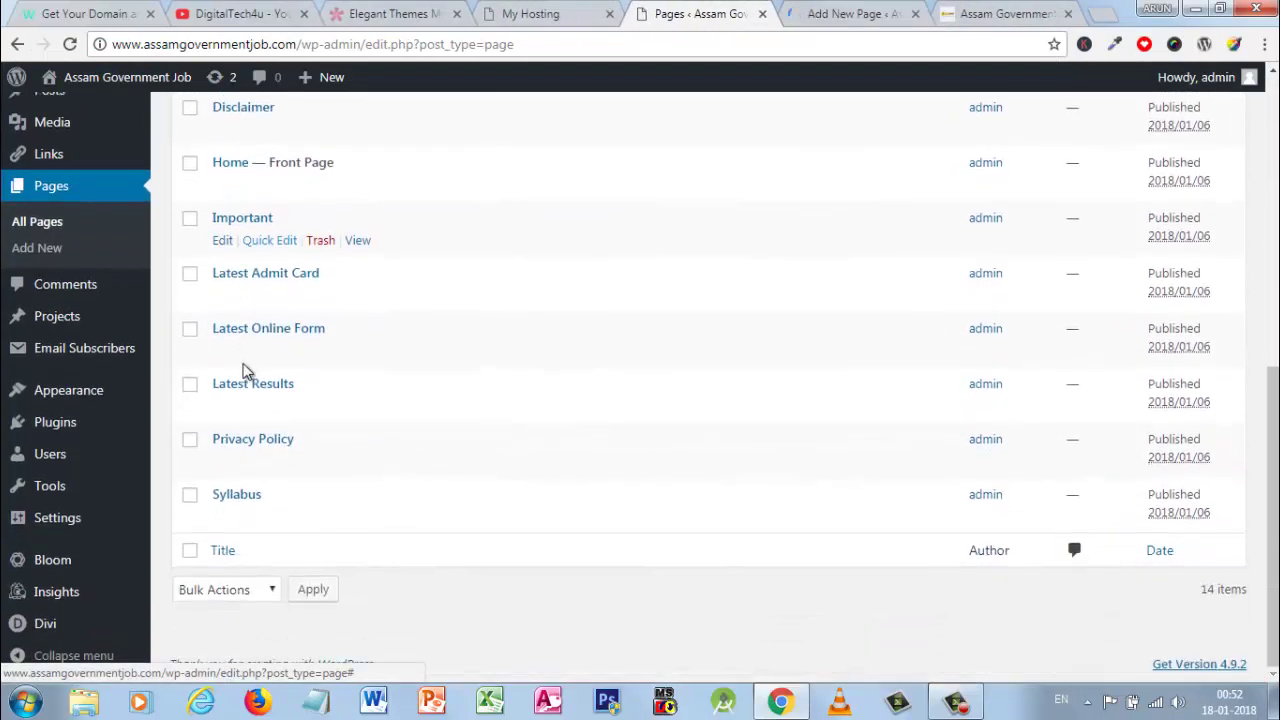
scroll(254, 514, up, 2)
scroll(249, 512, up, 5)
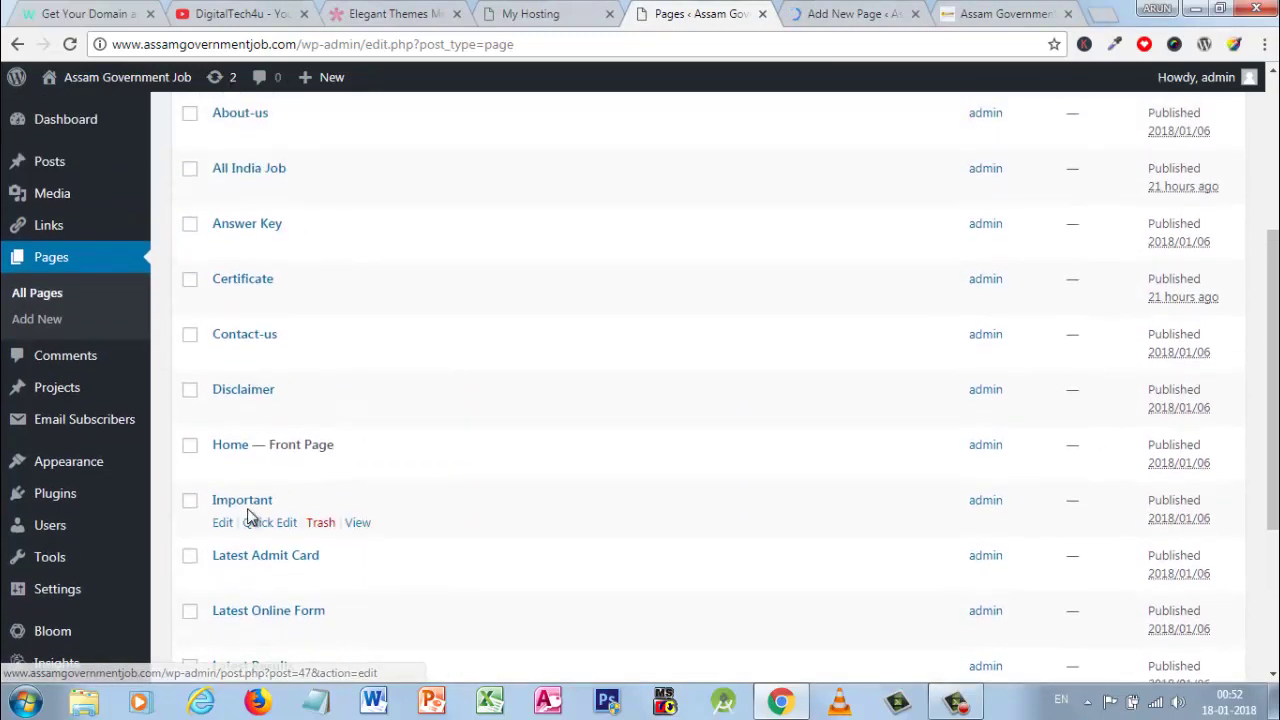
View the blank Add New Page form, close it, and look at the live site's menus
click(806, 12)
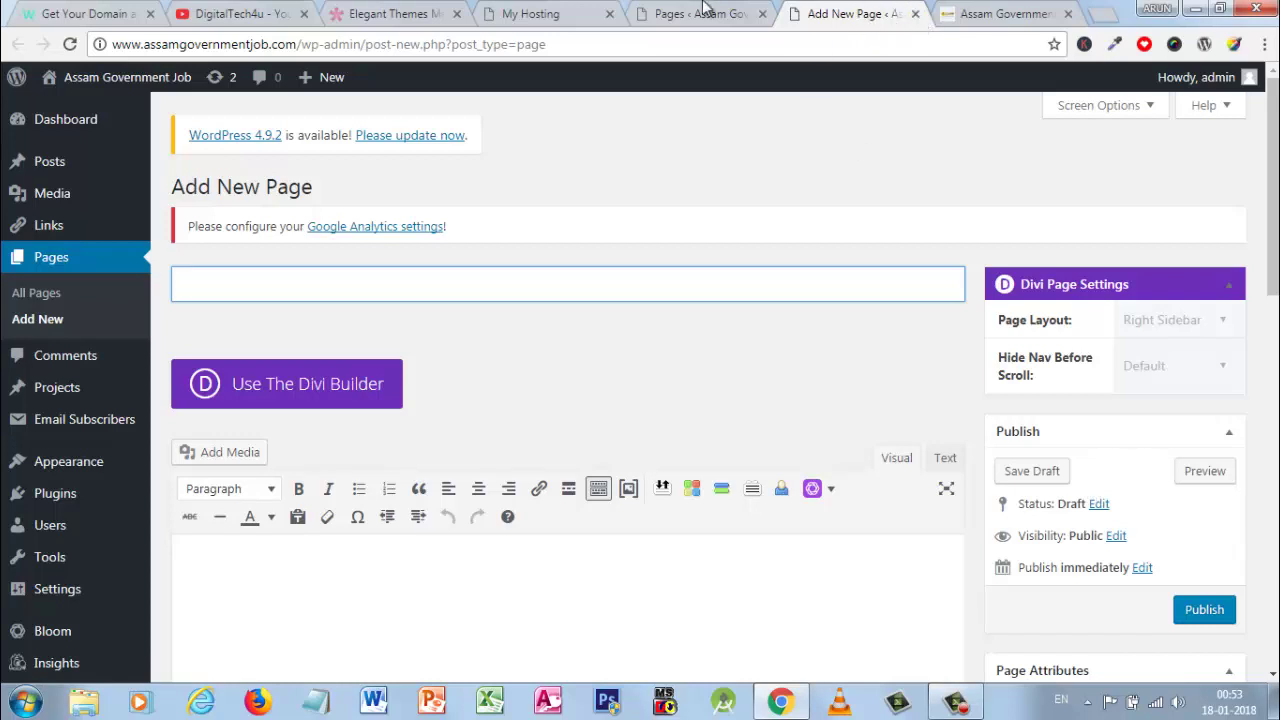
click(915, 14)
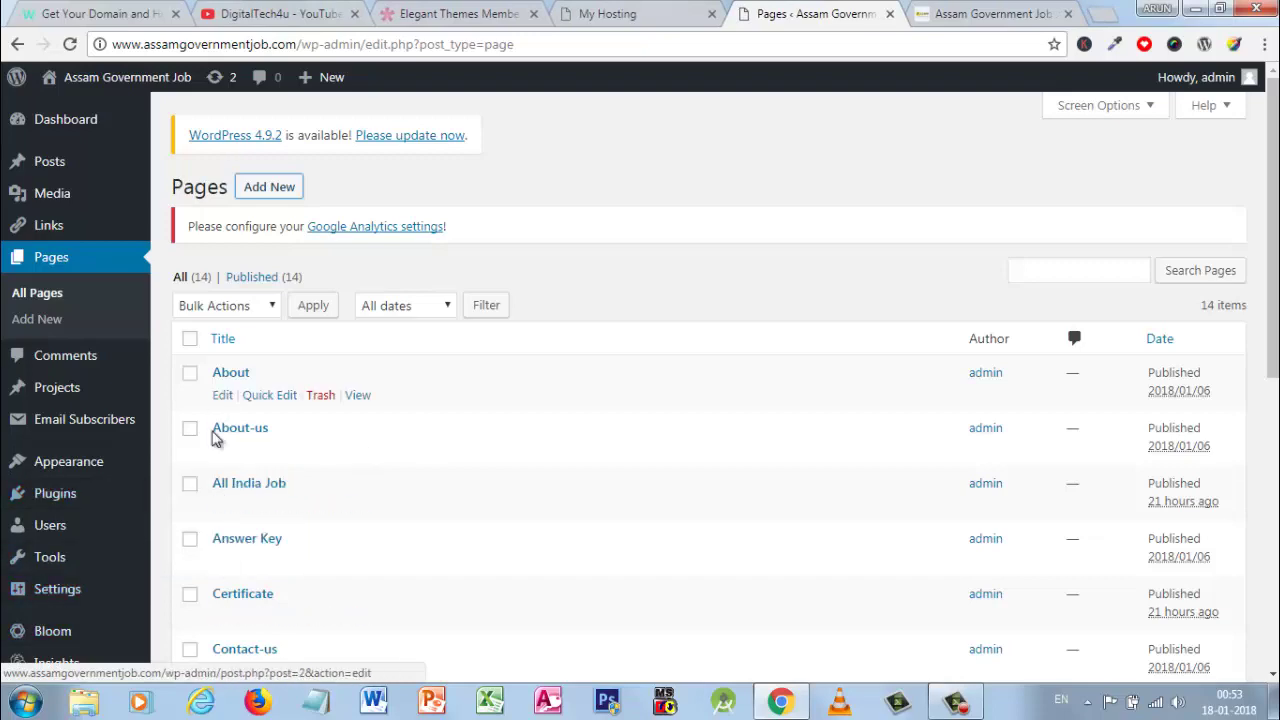
click(990, 14)
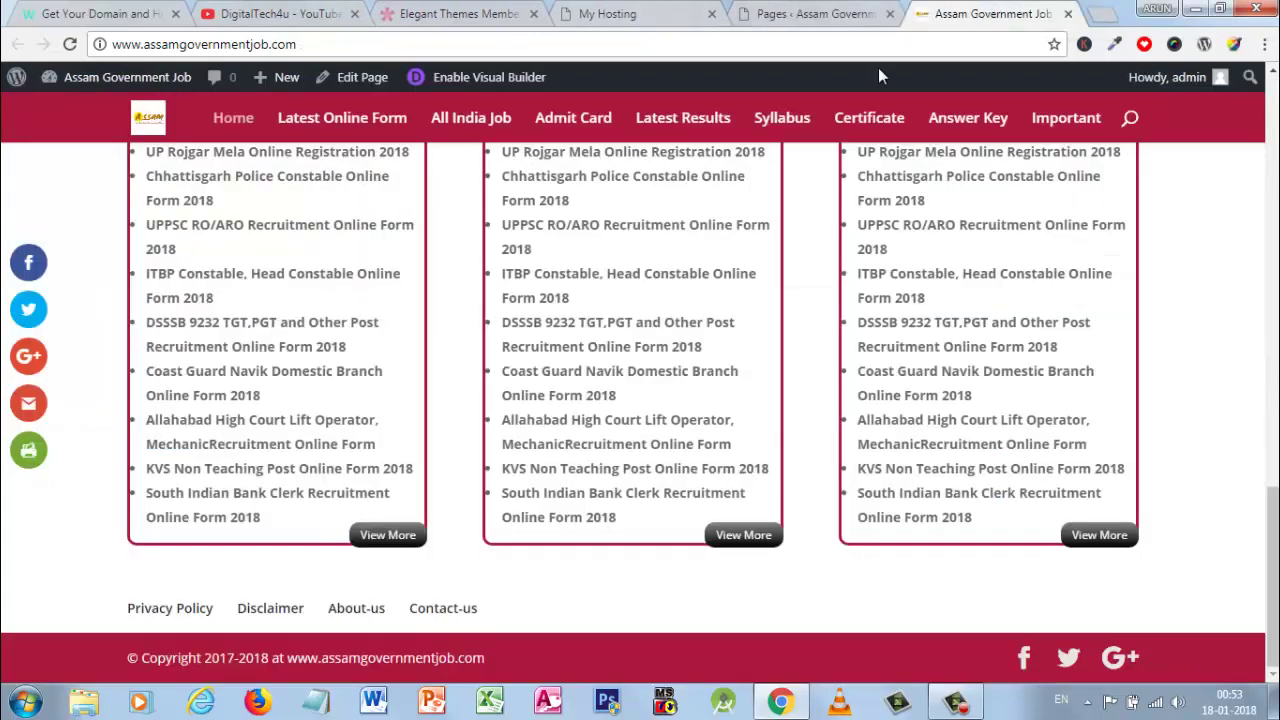
Open the Menus editor and examine the Main menu's structure, its display location and the list of editable menus
click(795, 13)
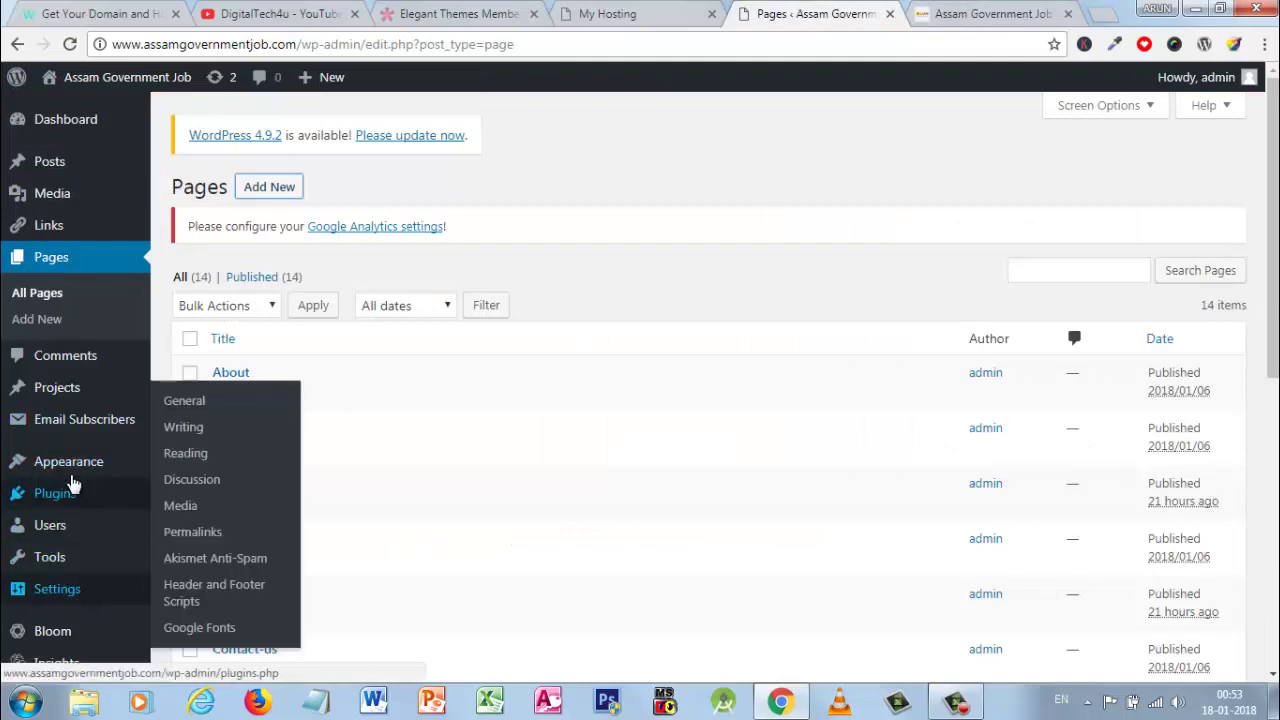
mouse_move(78, 478)
click(196, 545)
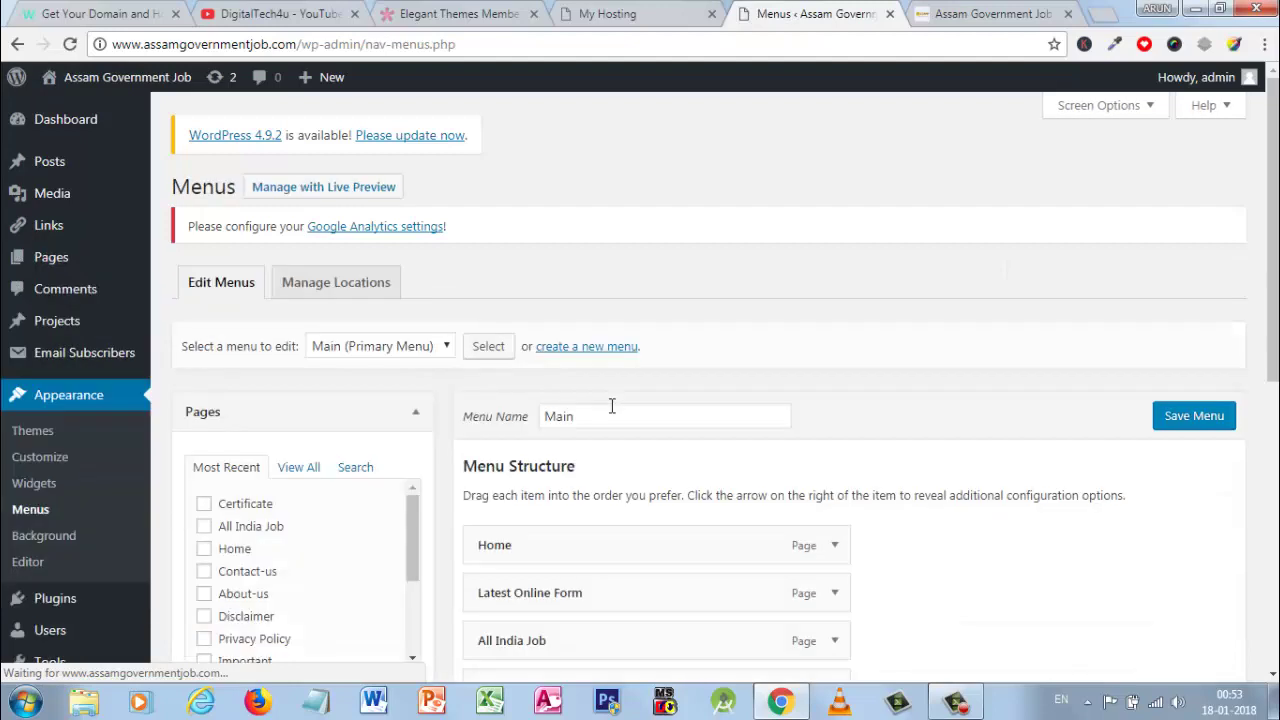
scroll(612, 405, down, 2)
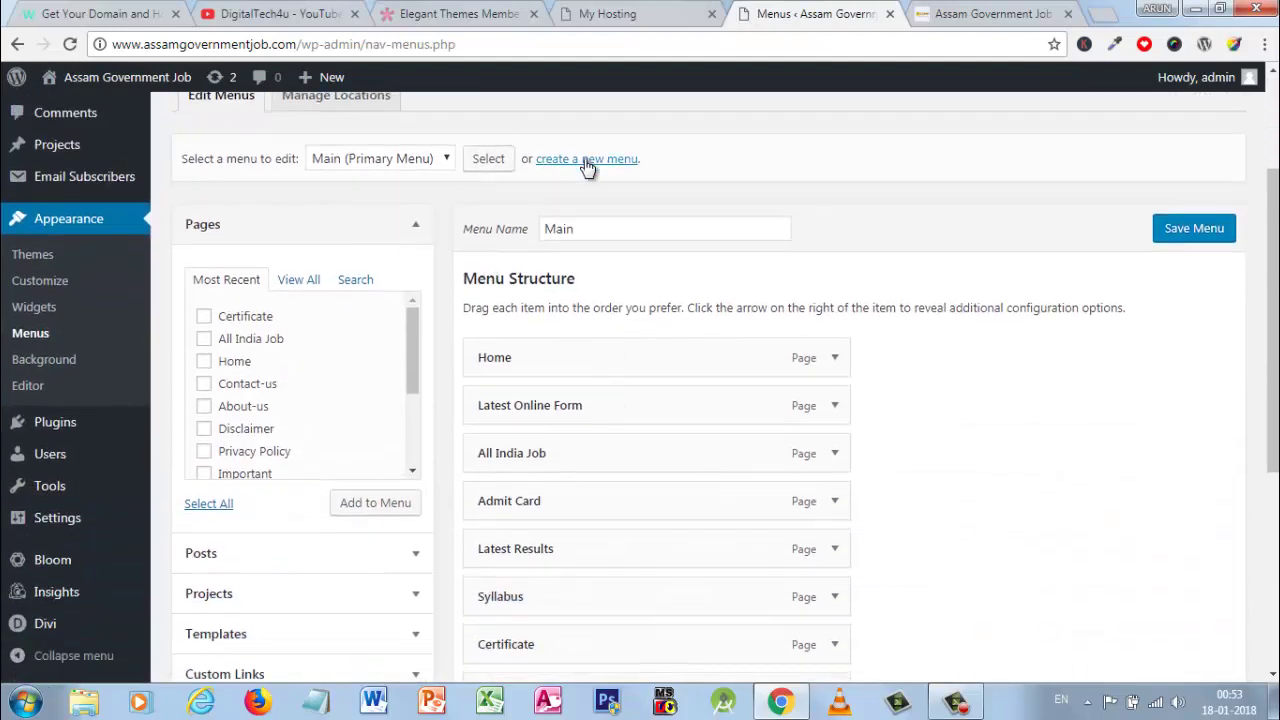
click(418, 165)
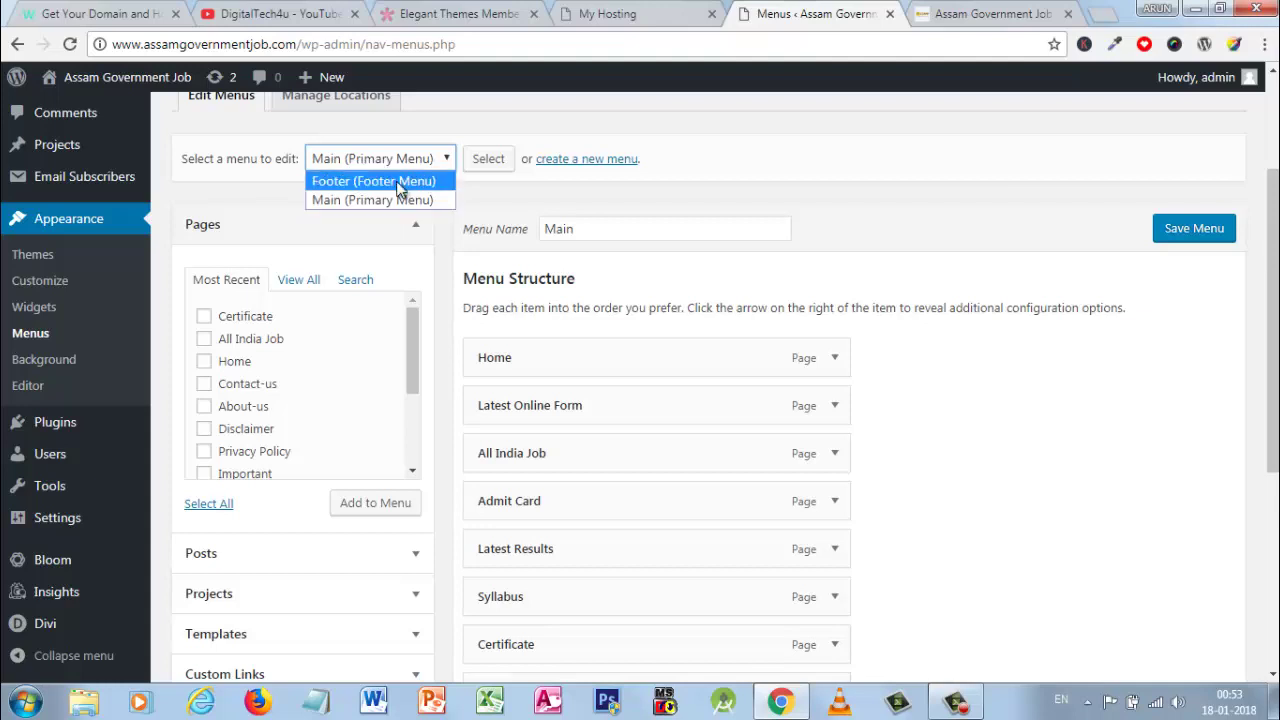
click(932, 200)
scroll(587, 301, down, 4)
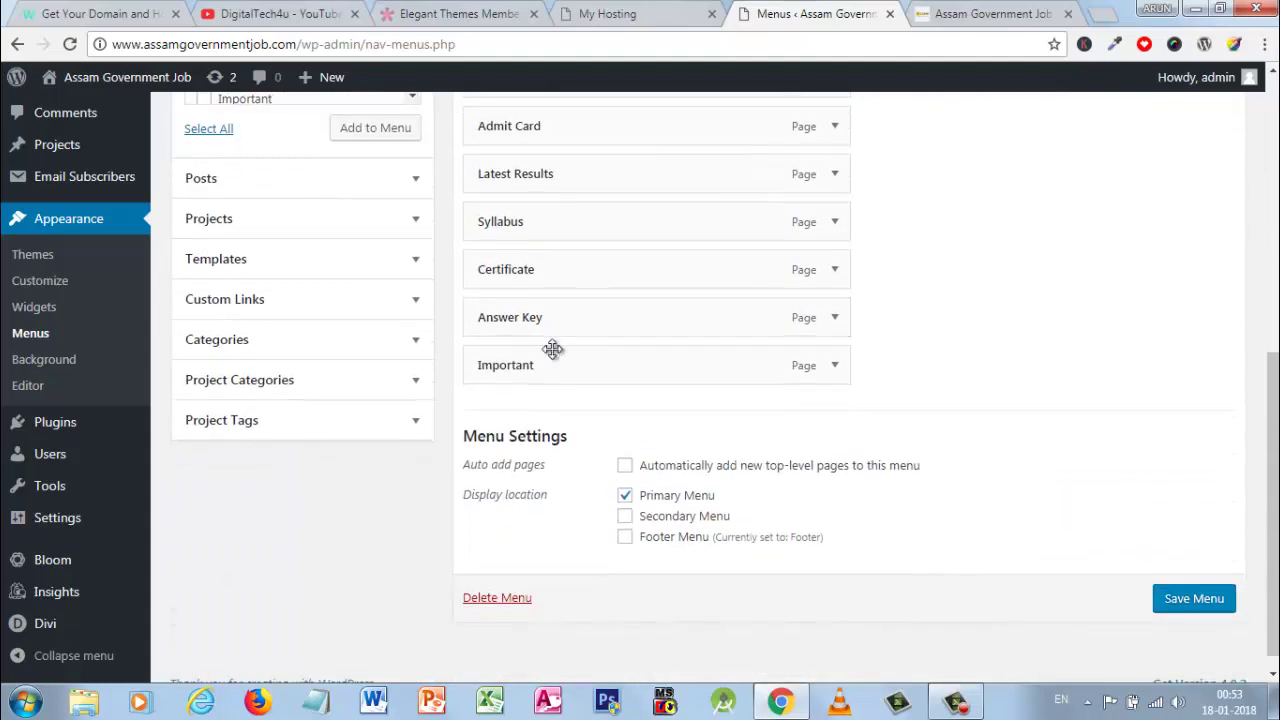
scroll(519, 363, up, 1)
scroll(519, 363, up, 2)
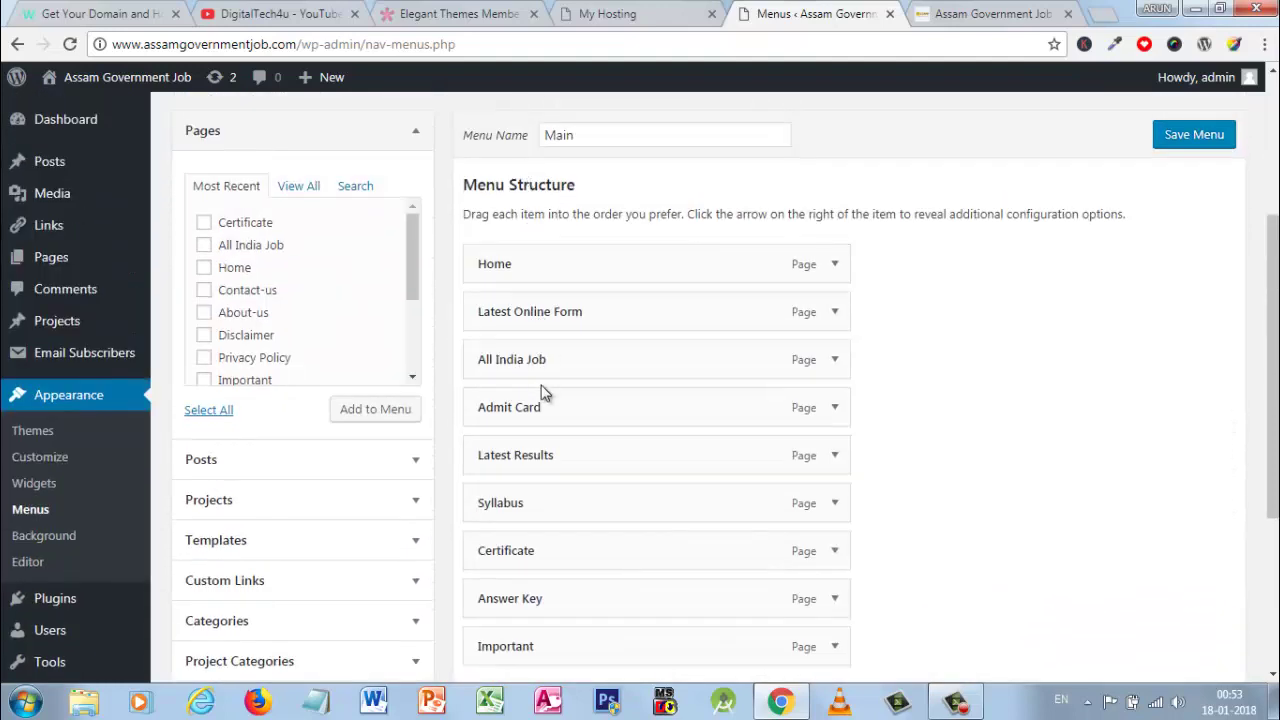
Nest All India Job under Latest Online Form in the Main menu, save it and check the dropdown on the reloaded live site
drag(541, 298, 612, 355)
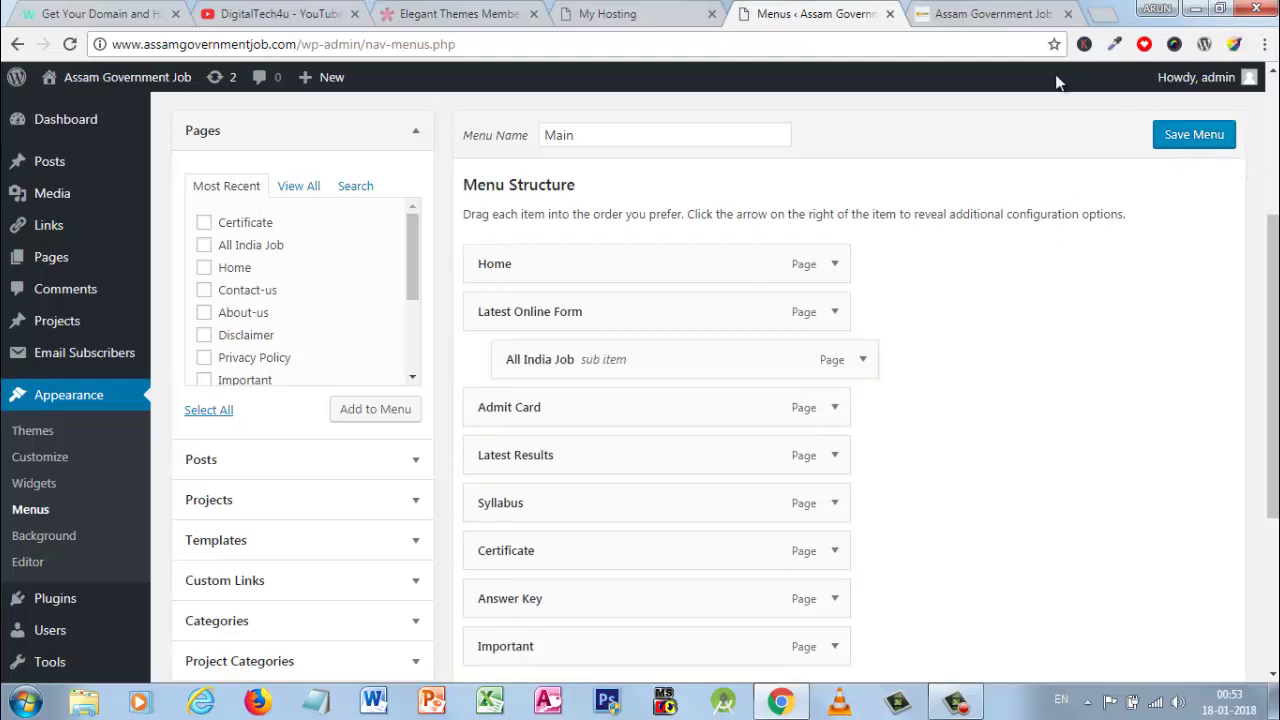
click(990, 16)
click(836, 10)
click(1187, 138)
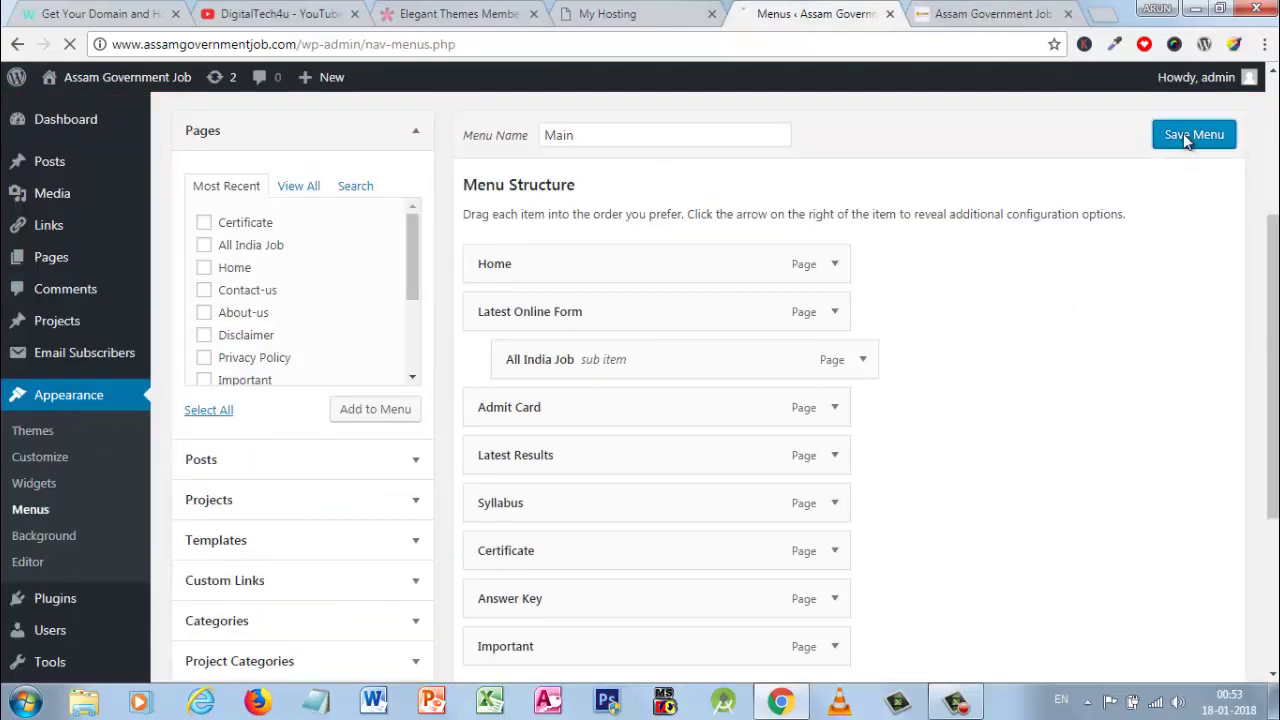
click(948, 13)
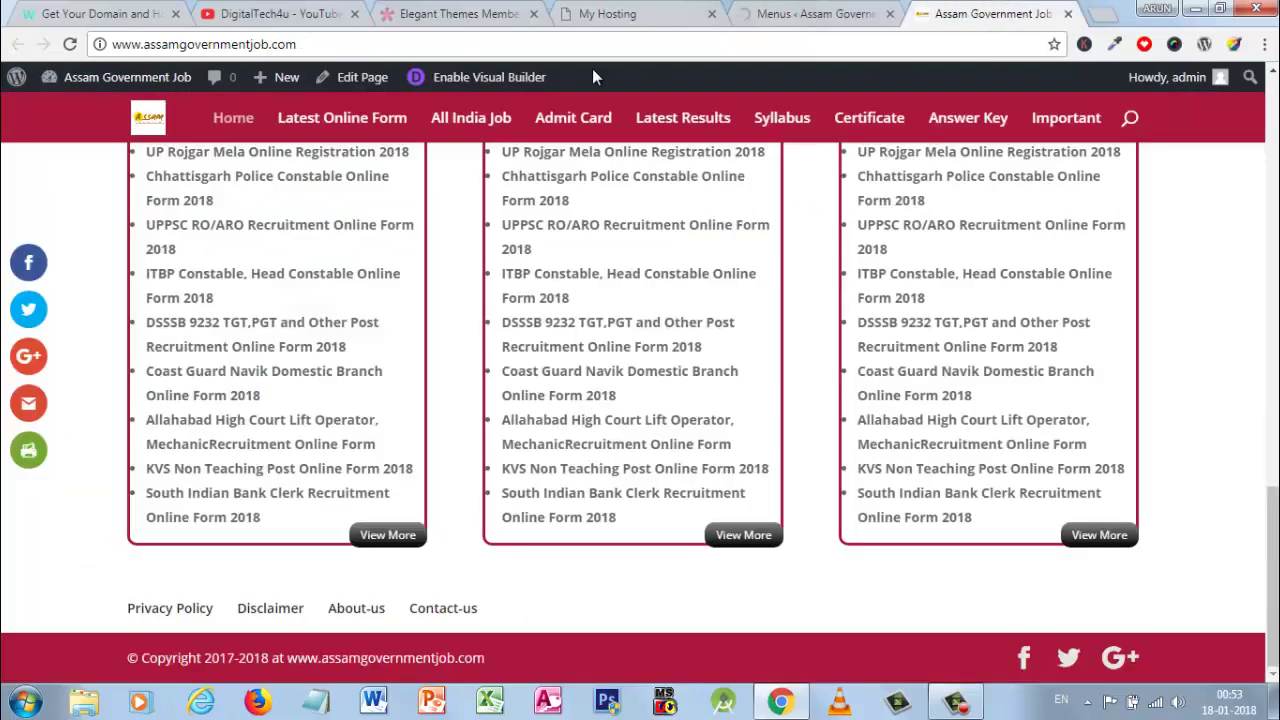
click(70, 45)
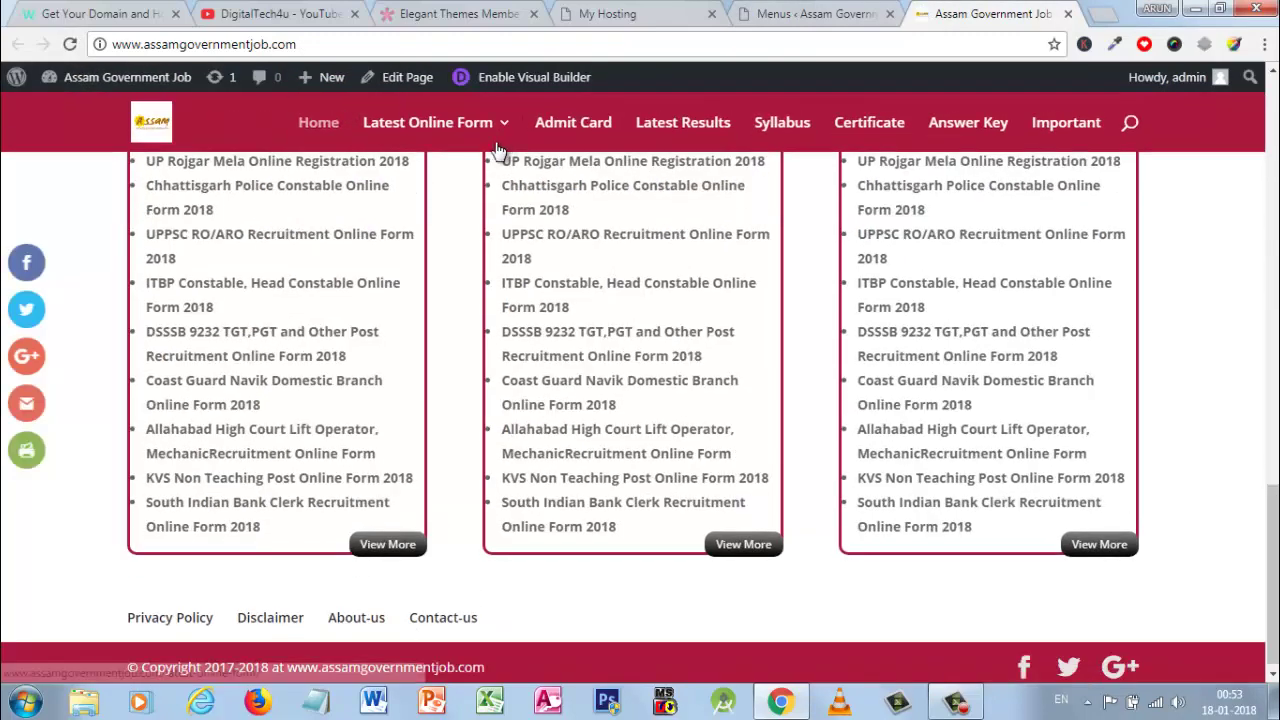
mouse_move(430, 118)
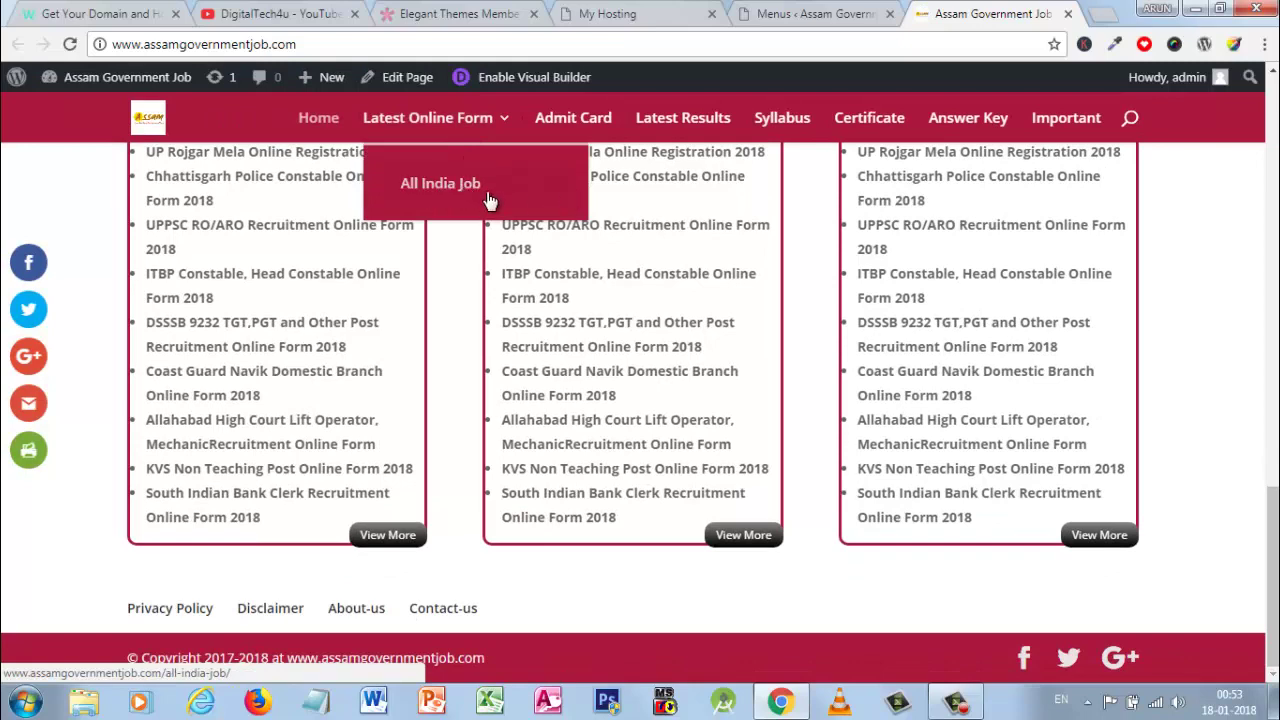
Return All India Job to the top level of the Main menu and save the menu
click(790, 13)
scroll(645, 485, down, 1)
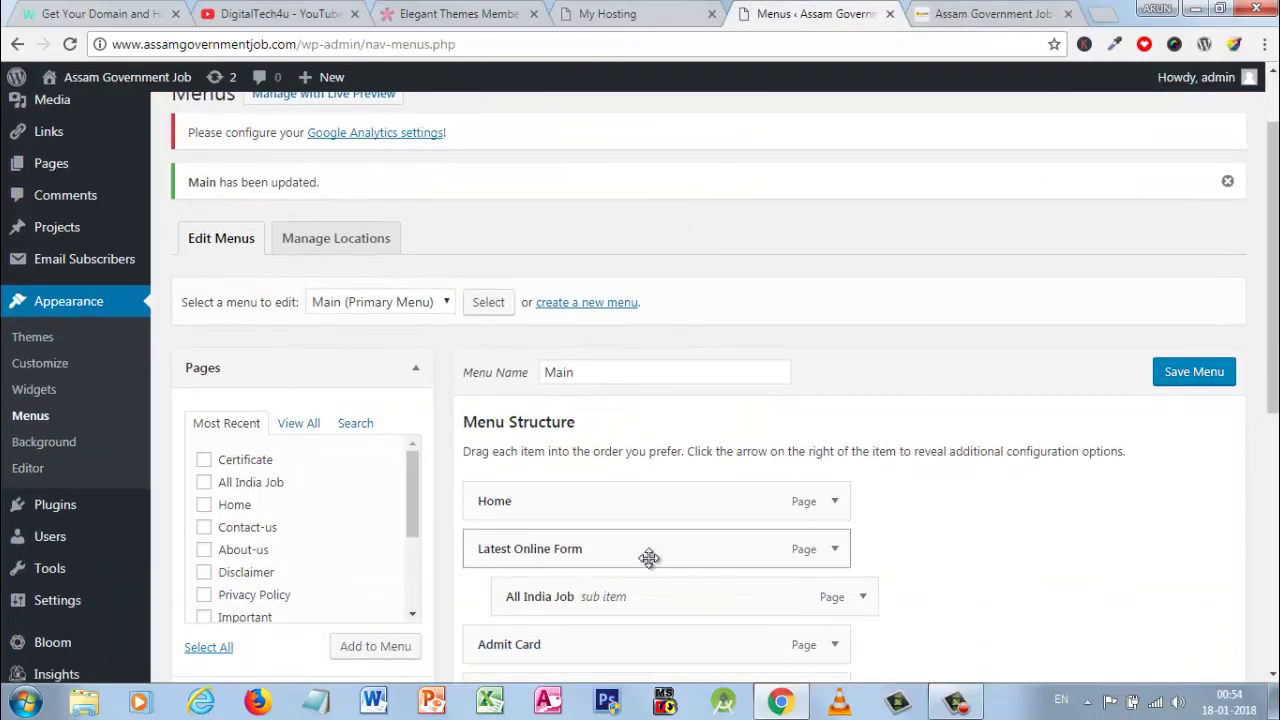
drag(657, 612, 611, 611)
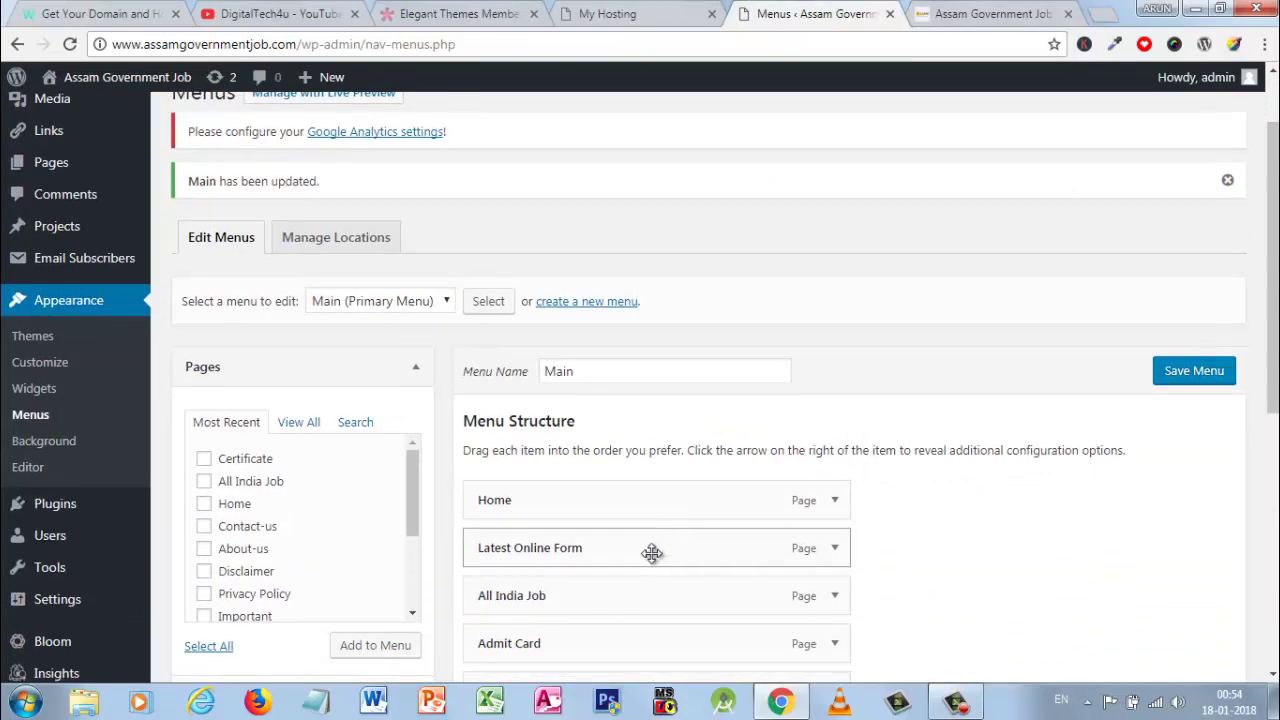
scroll(651, 555, down, 5)
click(1177, 648)
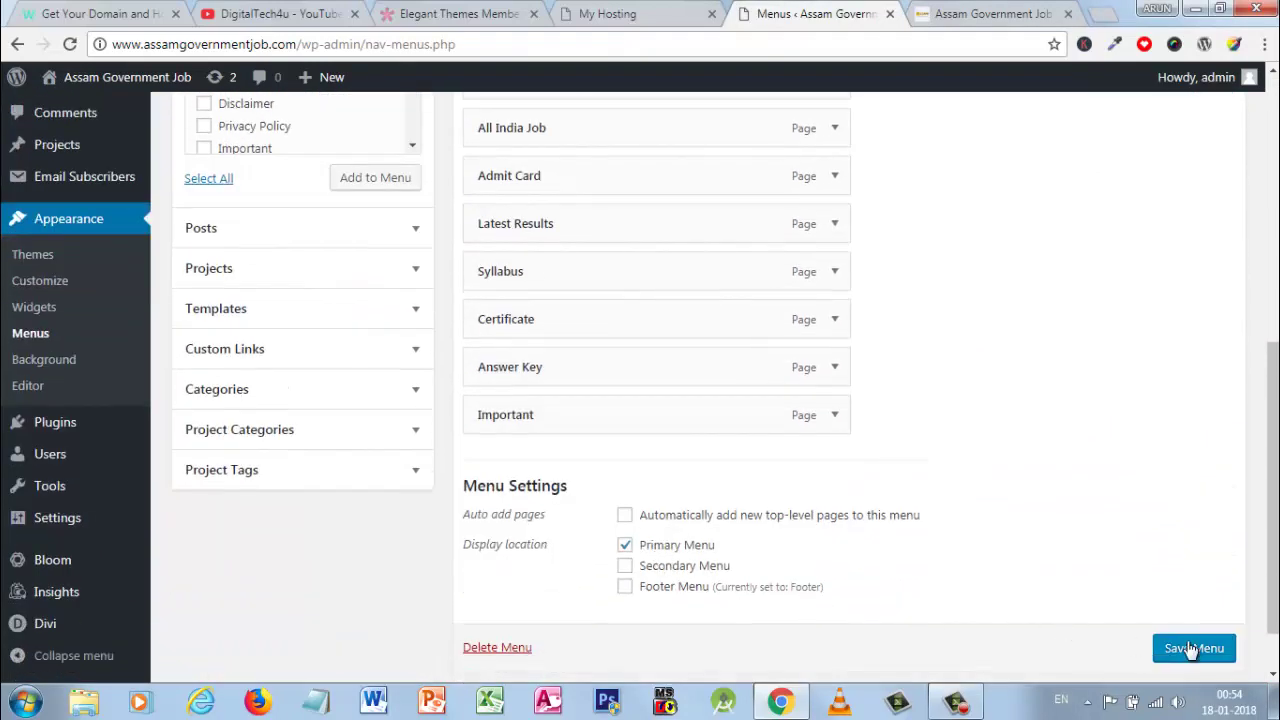
scroll(497, 312, up, 1)
scroll(497, 312, up, 1)
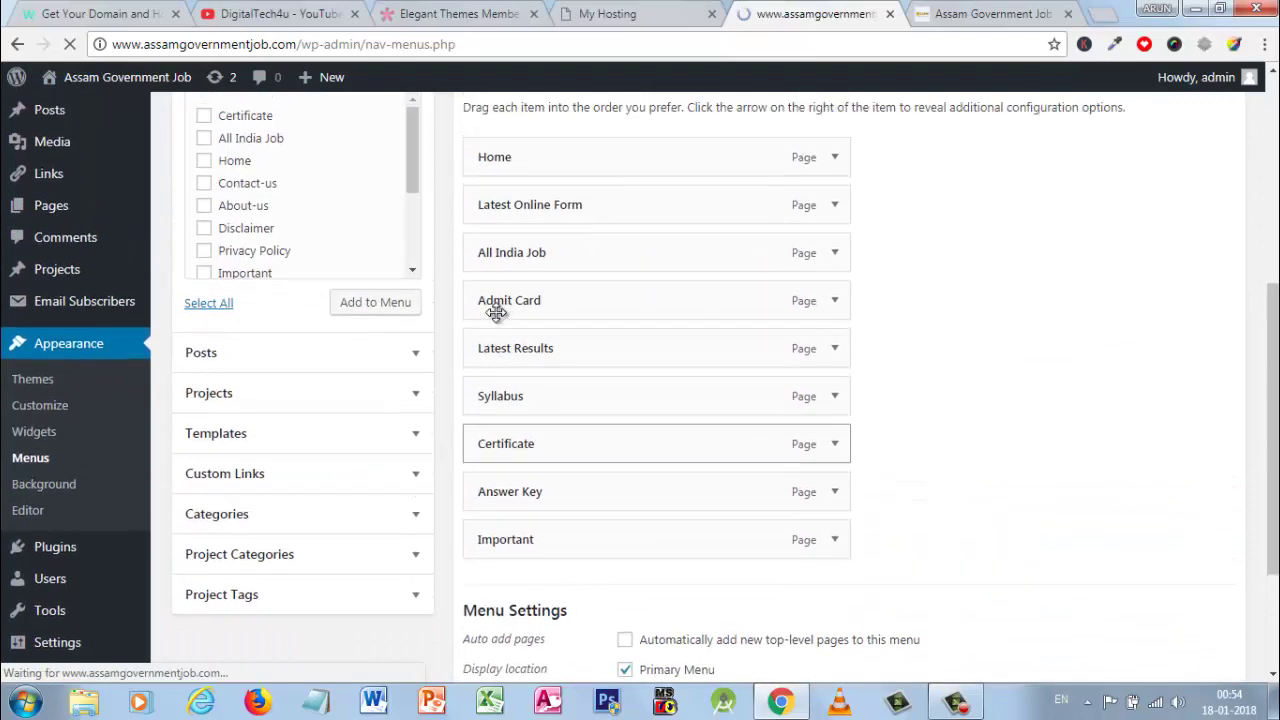
Load the Footer menu for editing and compare its items with the footer links on the live site
scroll(497, 312, down, 3)
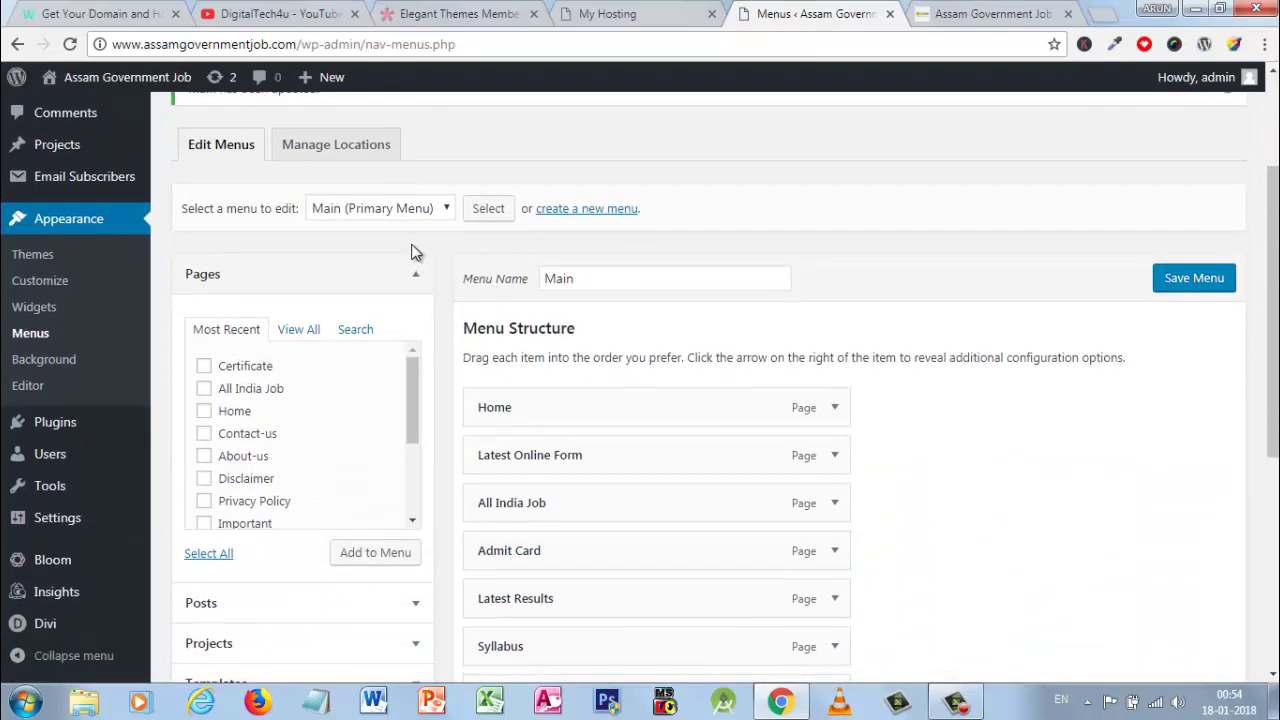
click(400, 209)
click(391, 233)
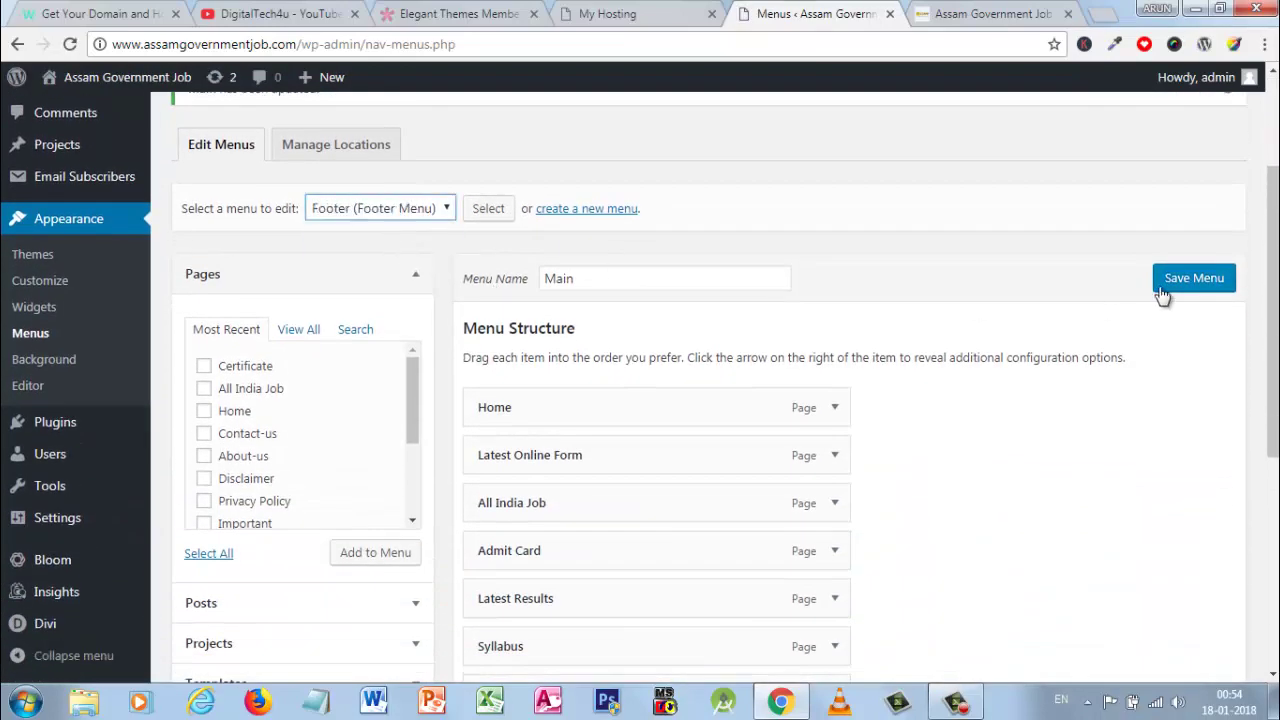
click(488, 208)
click(975, 14)
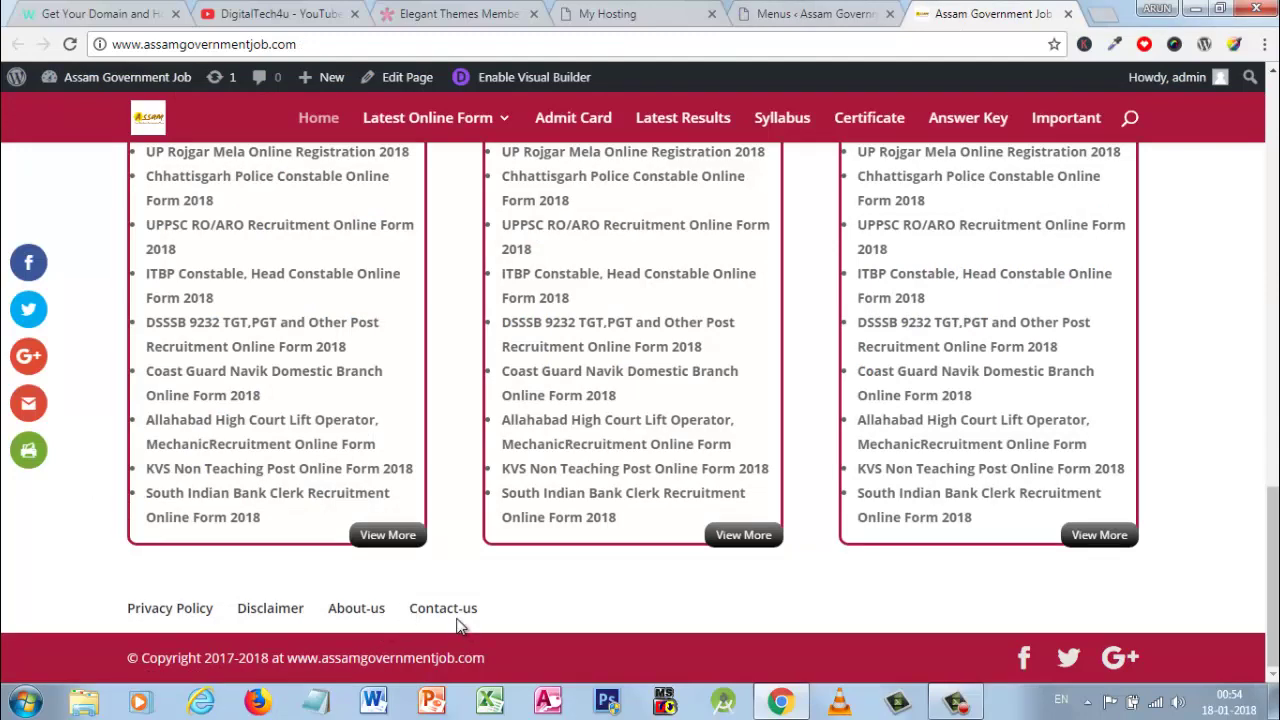
click(757, 8)
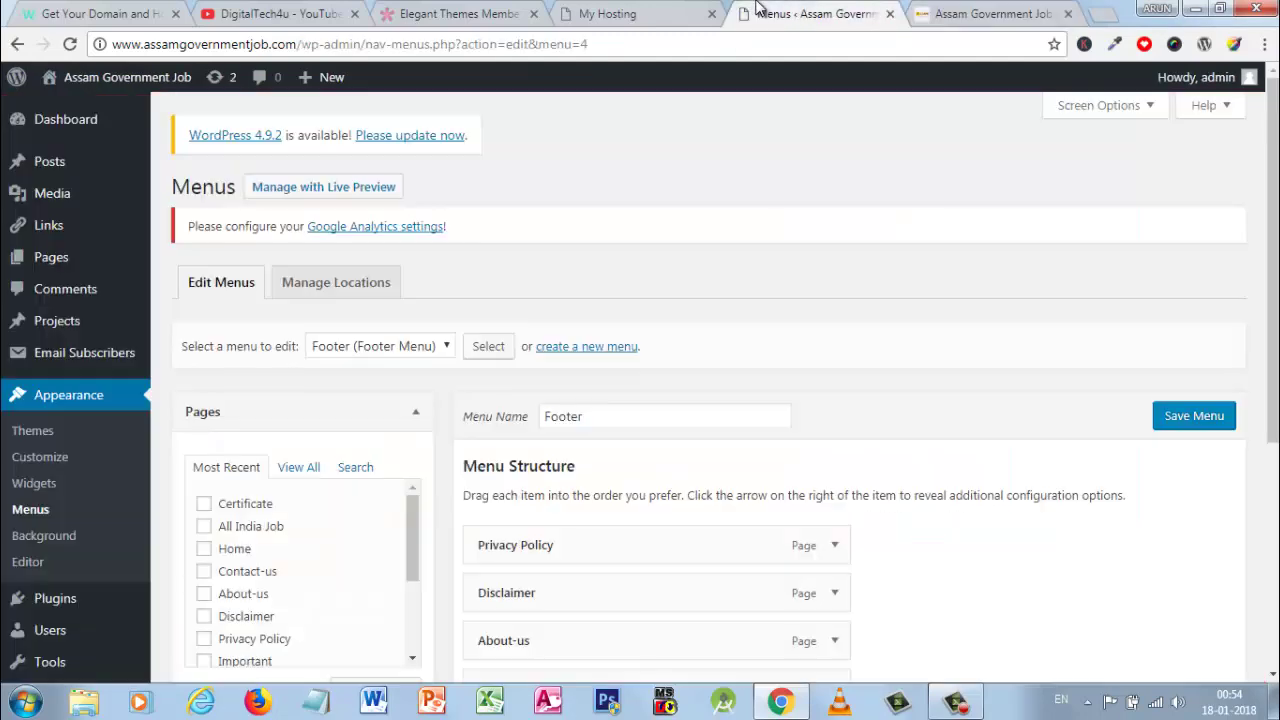
scroll(568, 538, down, 3)
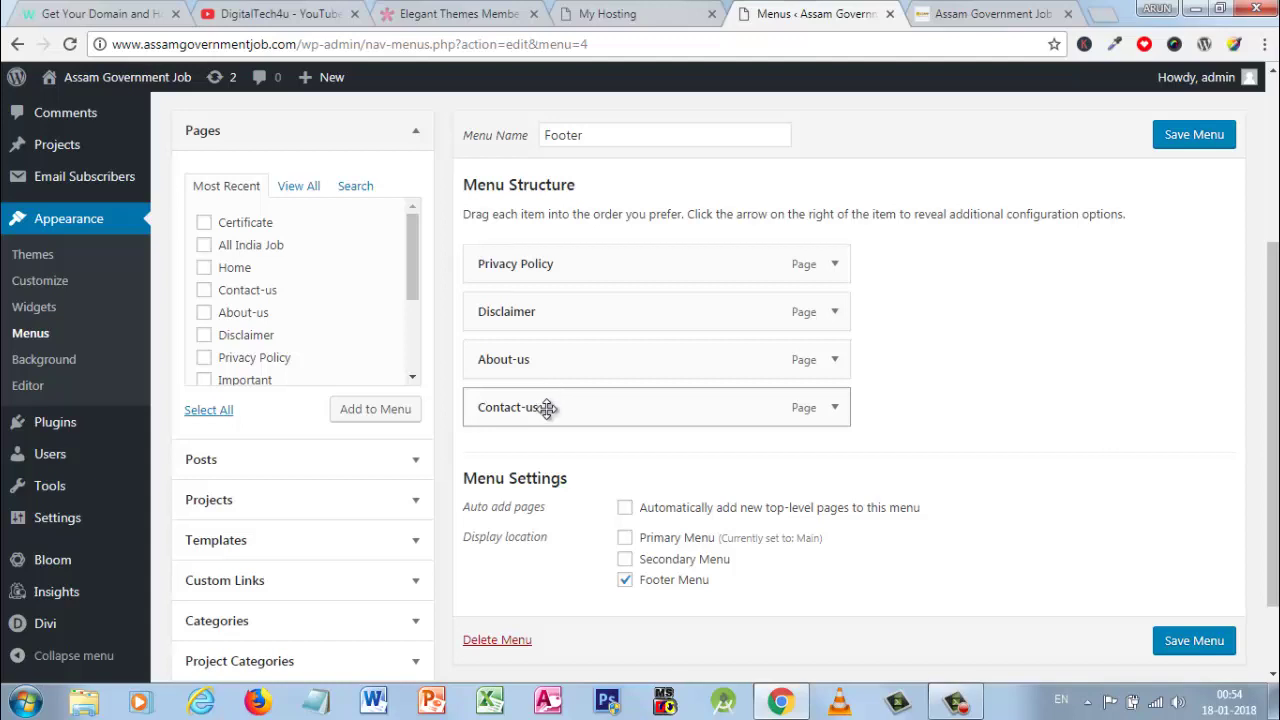
mouse_move(549, 406)
mouse_down()
mouse_move(548, 352)
mouse_move(550, 400)
mouse_move(530, 406)
mouse_up()
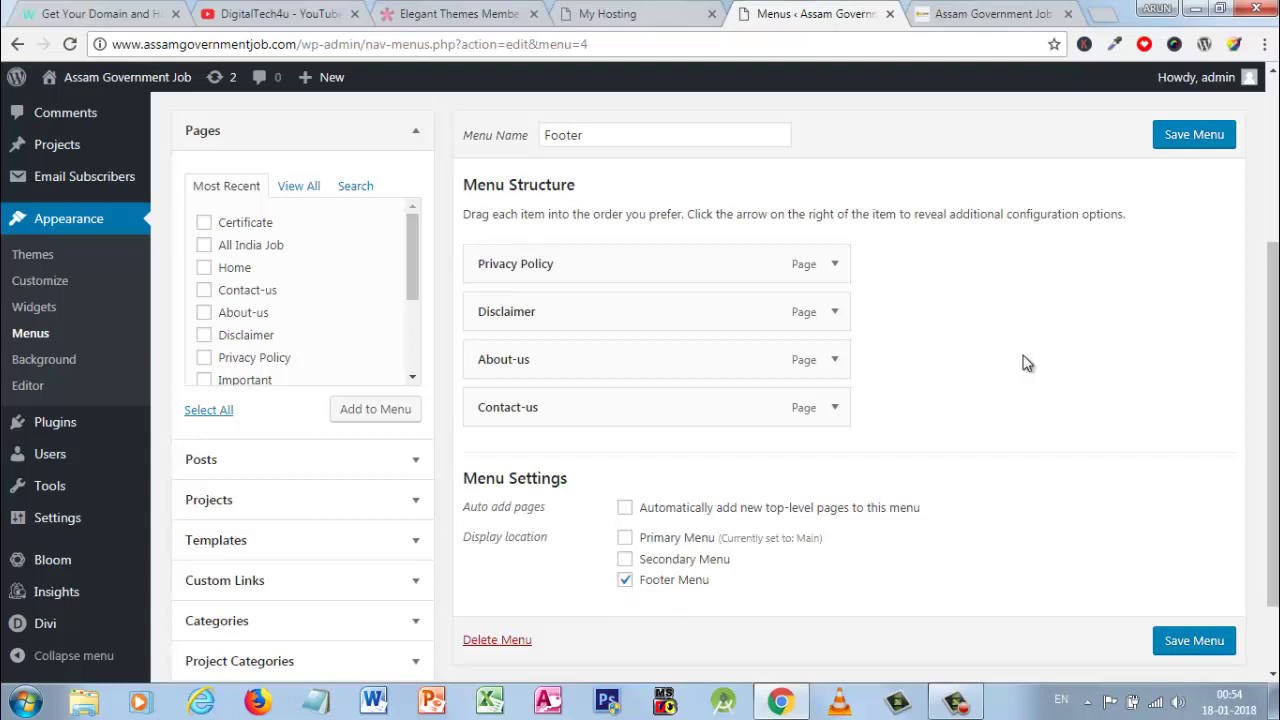
Look through the sources for adding items to the Footer menu, including Pages, Posts and Custom Links
scroll(1000, 417, up, 1)
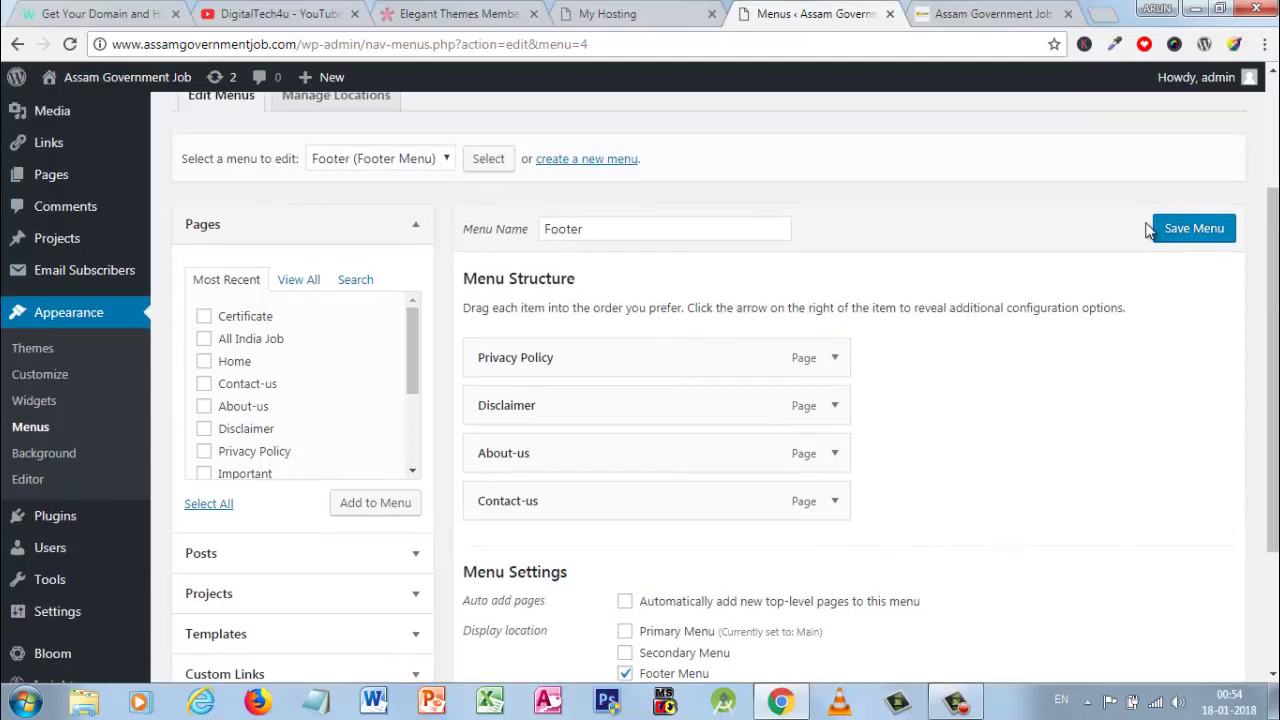
scroll(390, 398, down, 3)
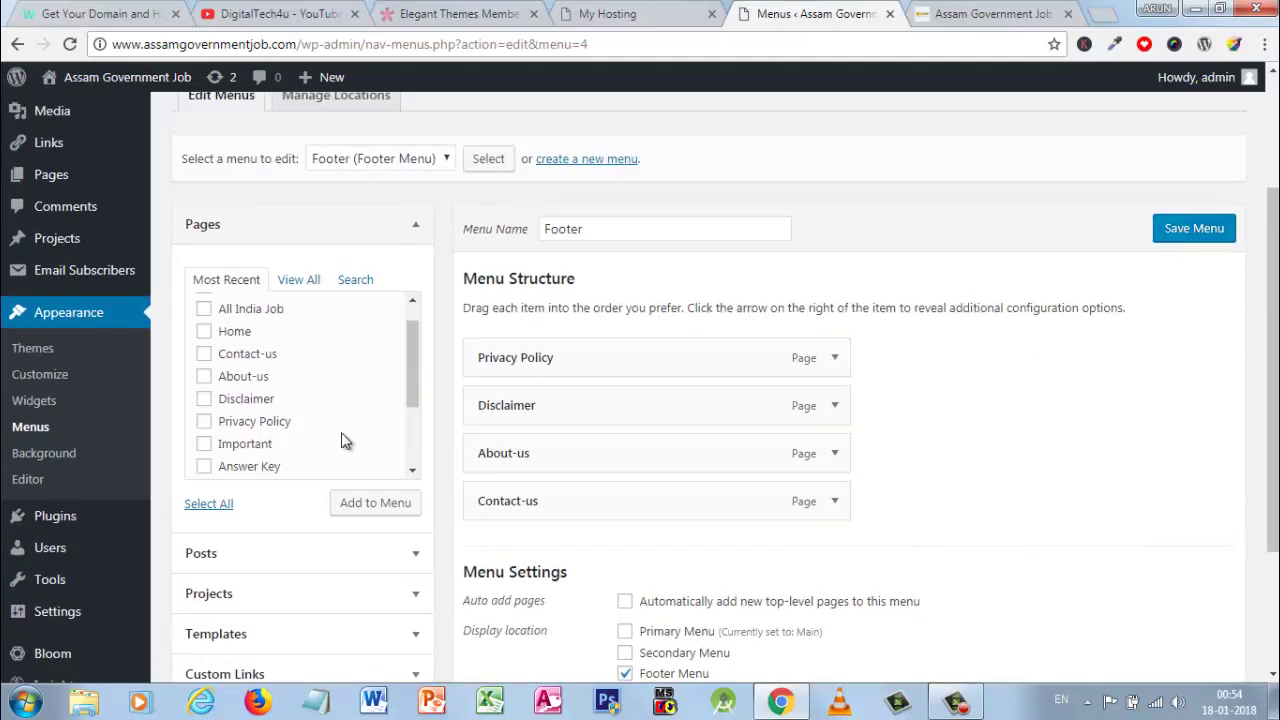
click(223, 560)
scroll(225, 565, down, 1)
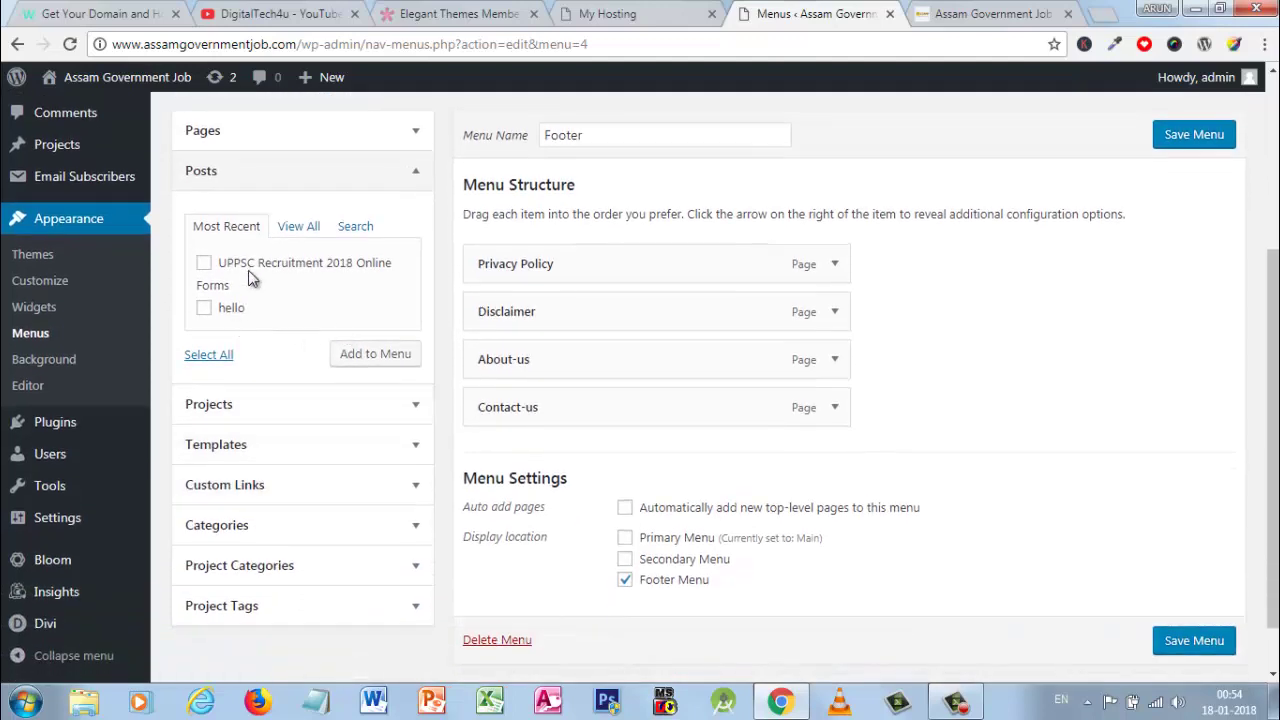
click(240, 492)
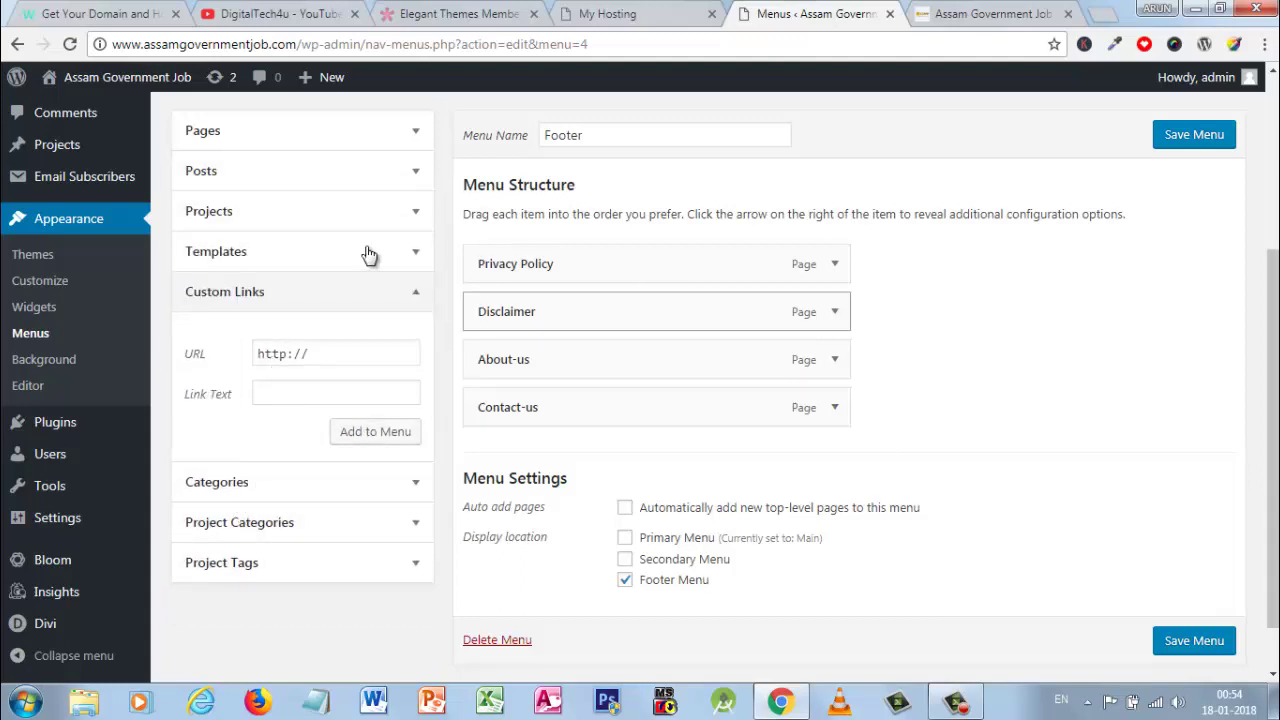
scroll(446, 257, up, 3)
scroll(446, 256, down, 2)
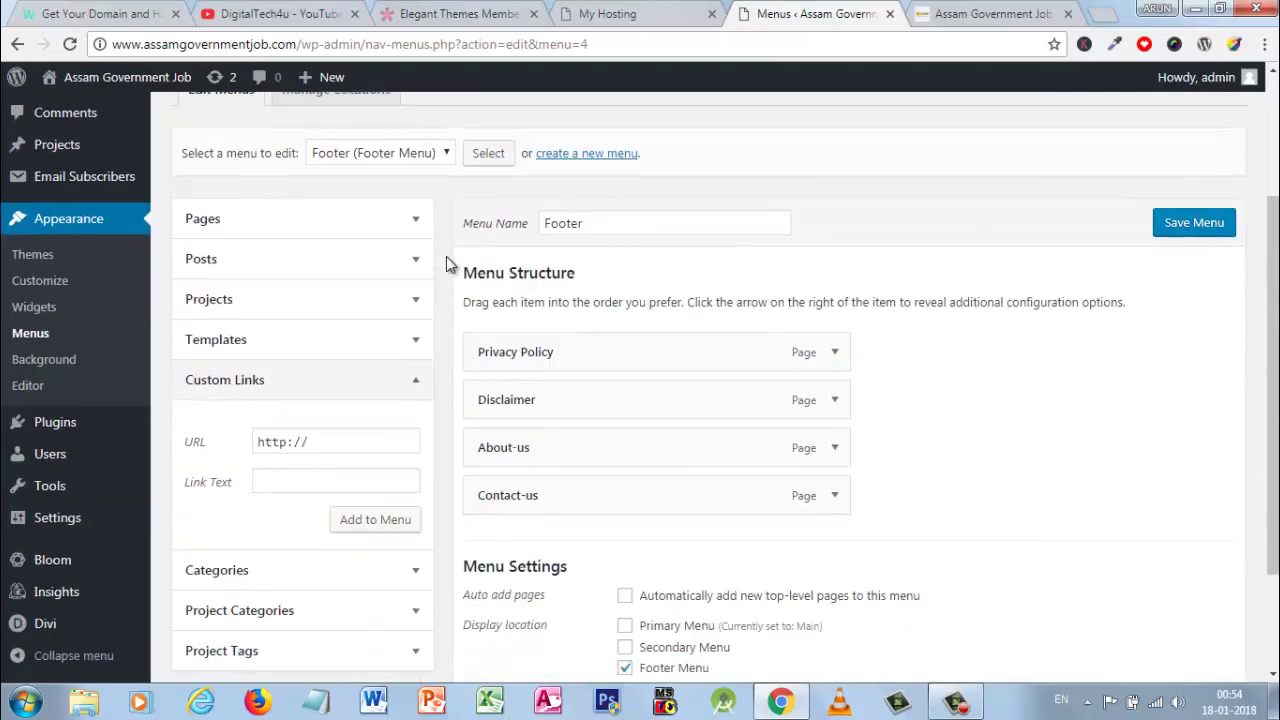
scroll(446, 256, up, 2)
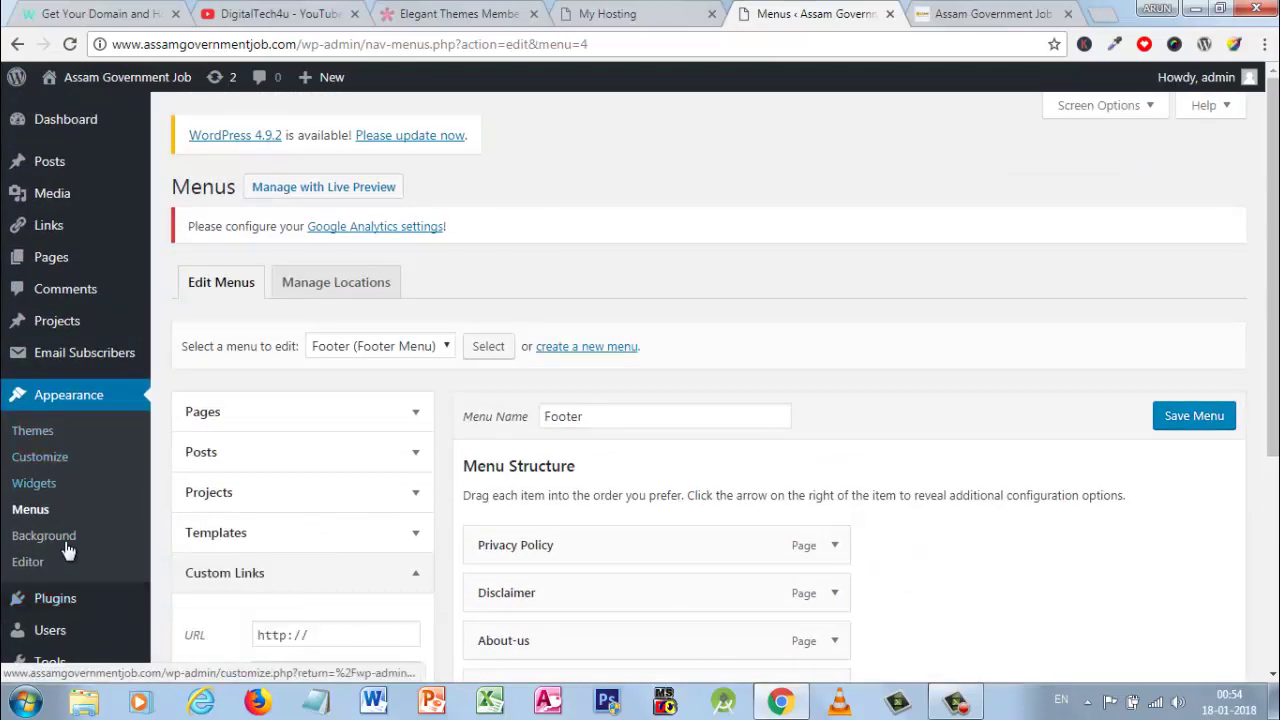
Open the Permalinks settings, leaving the menu editor without saving, and examine the URL structure options
mouse_move(53, 333)
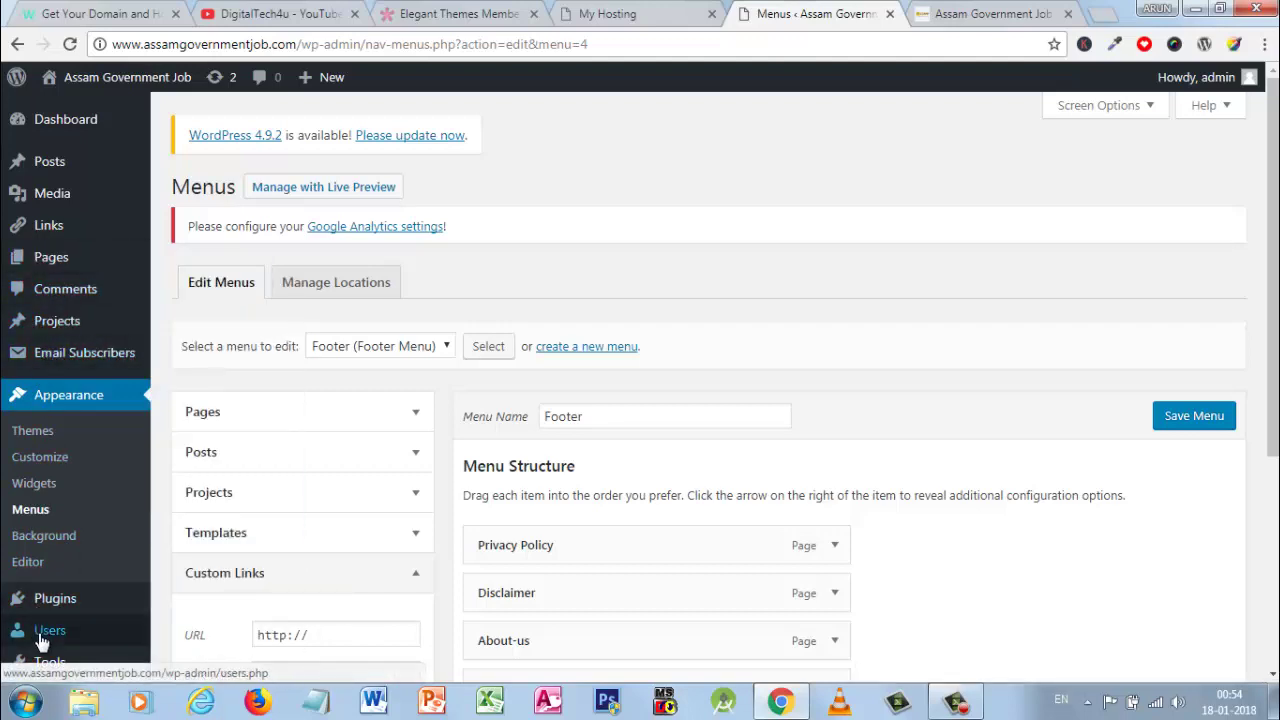
scroll(40, 632, down, 1)
mouse_move(134, 609)
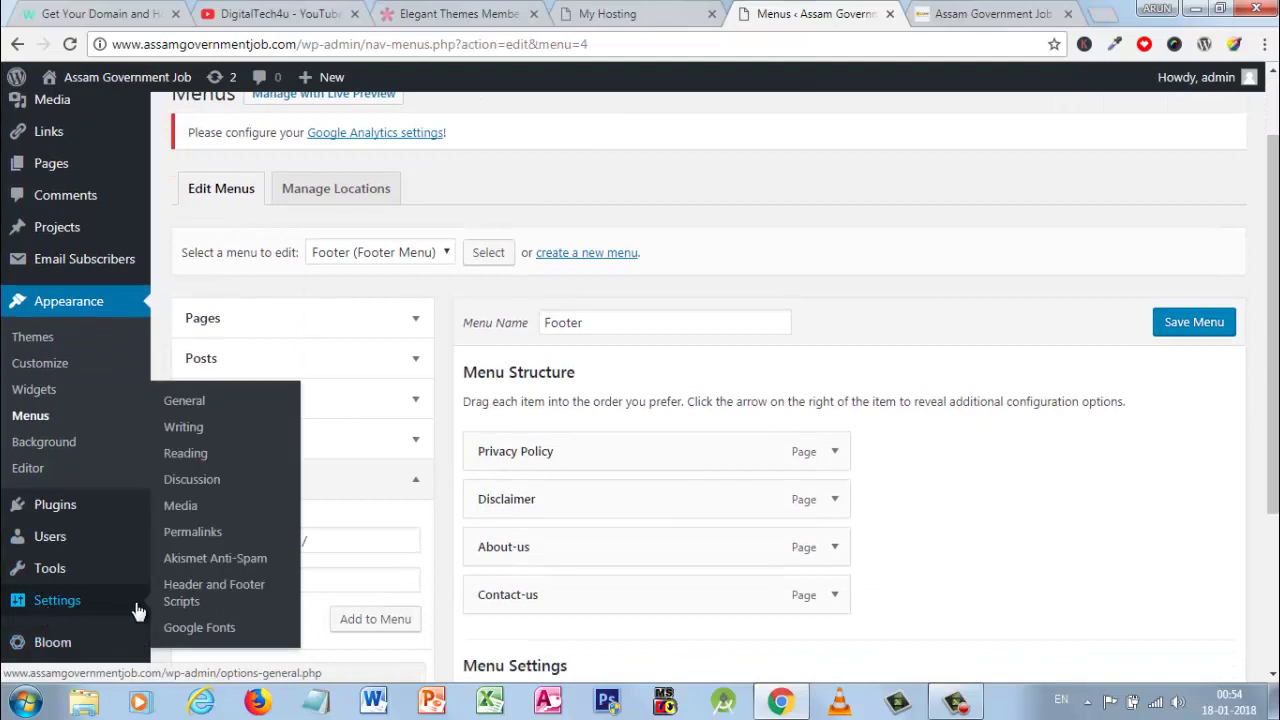
click(209, 539)
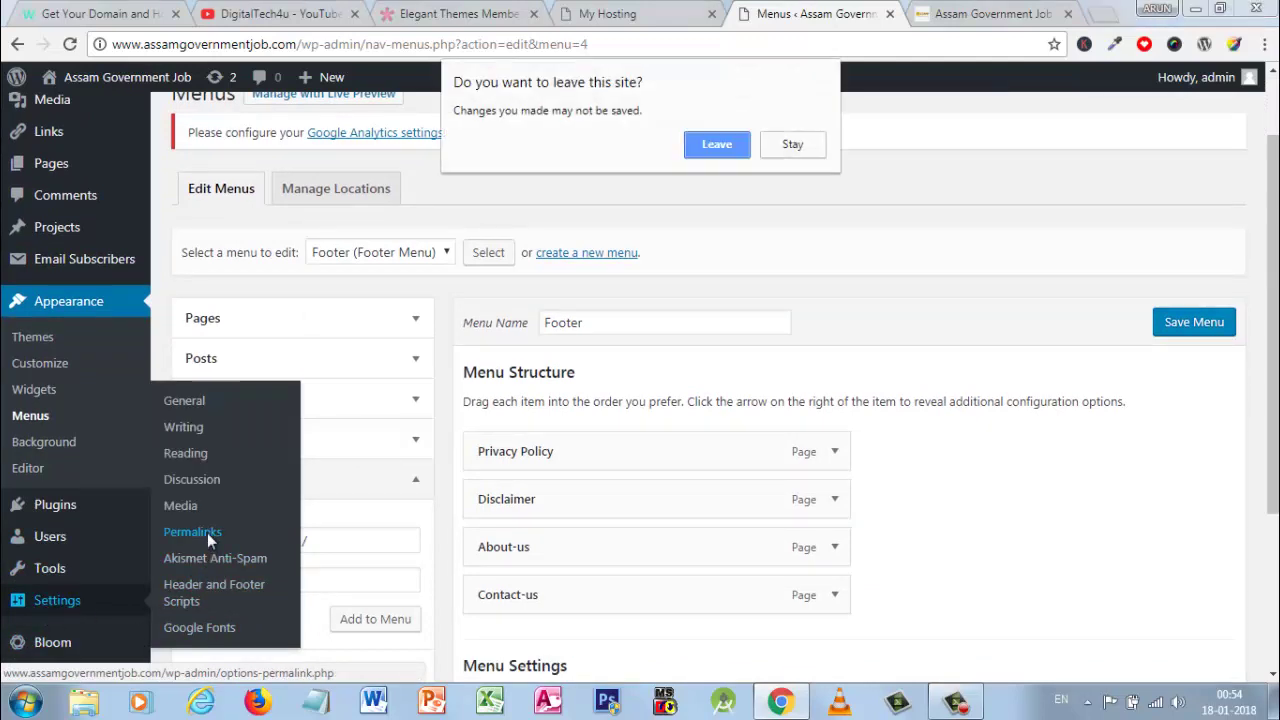
click(716, 145)
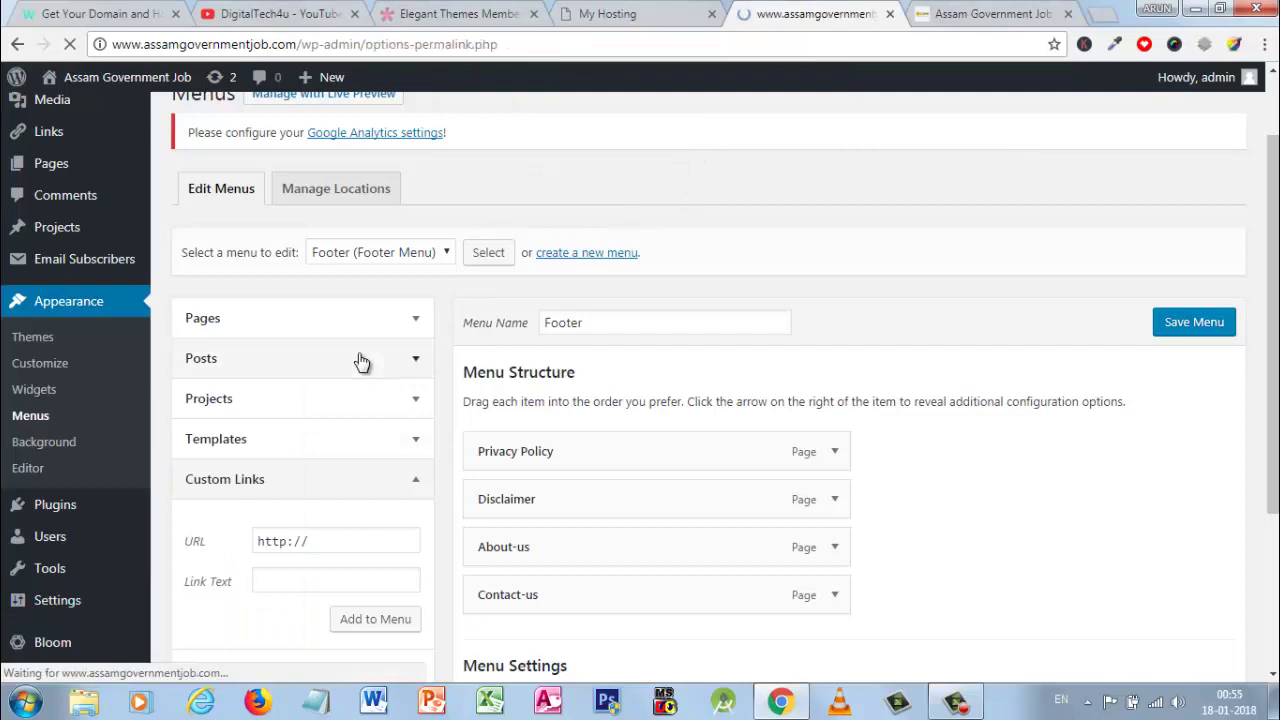
scroll(286, 485, down, 2)
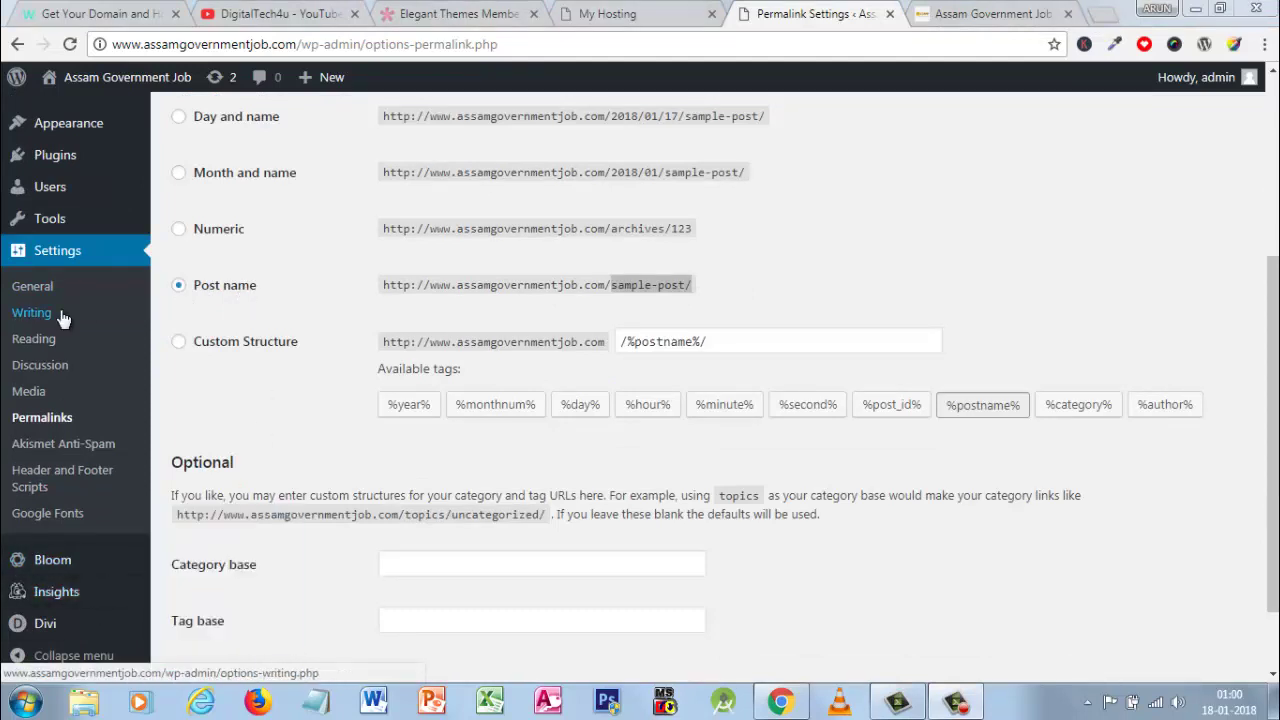
View the Reading settings and open the list of all pages in a separate browser tab
drag(1272, 430, 1272, 246)
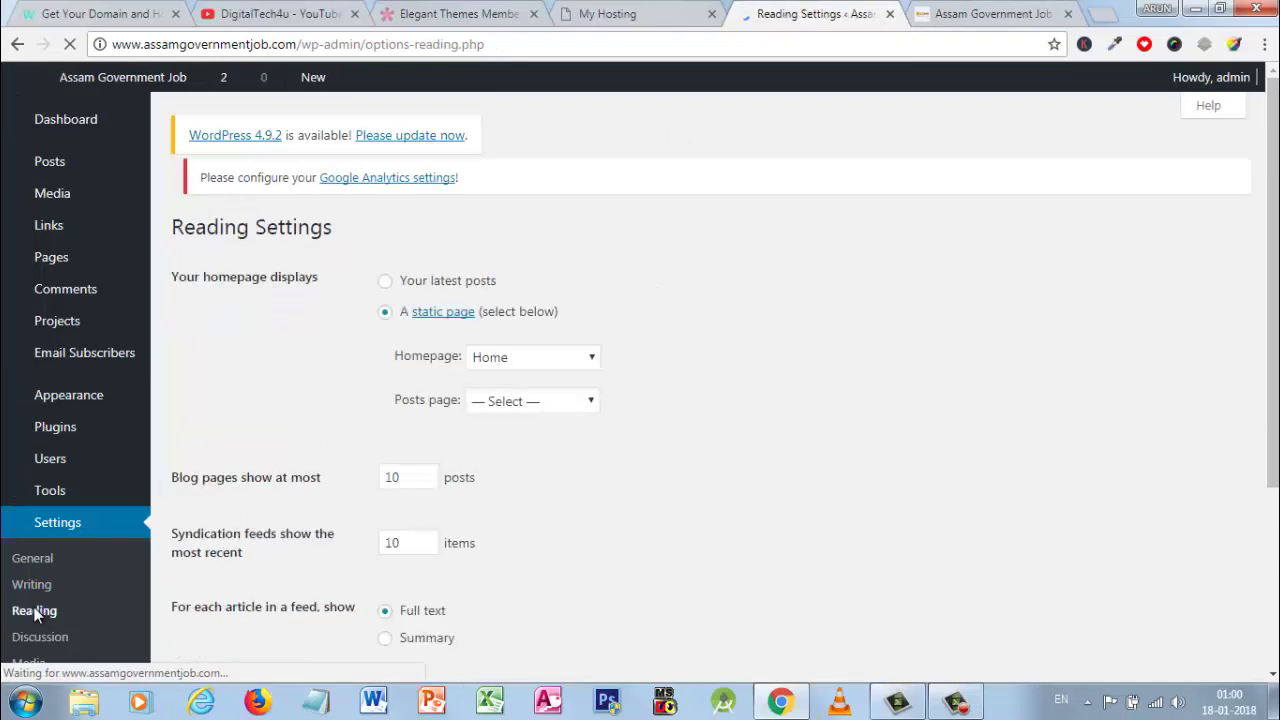
mouse_move(45, 266)
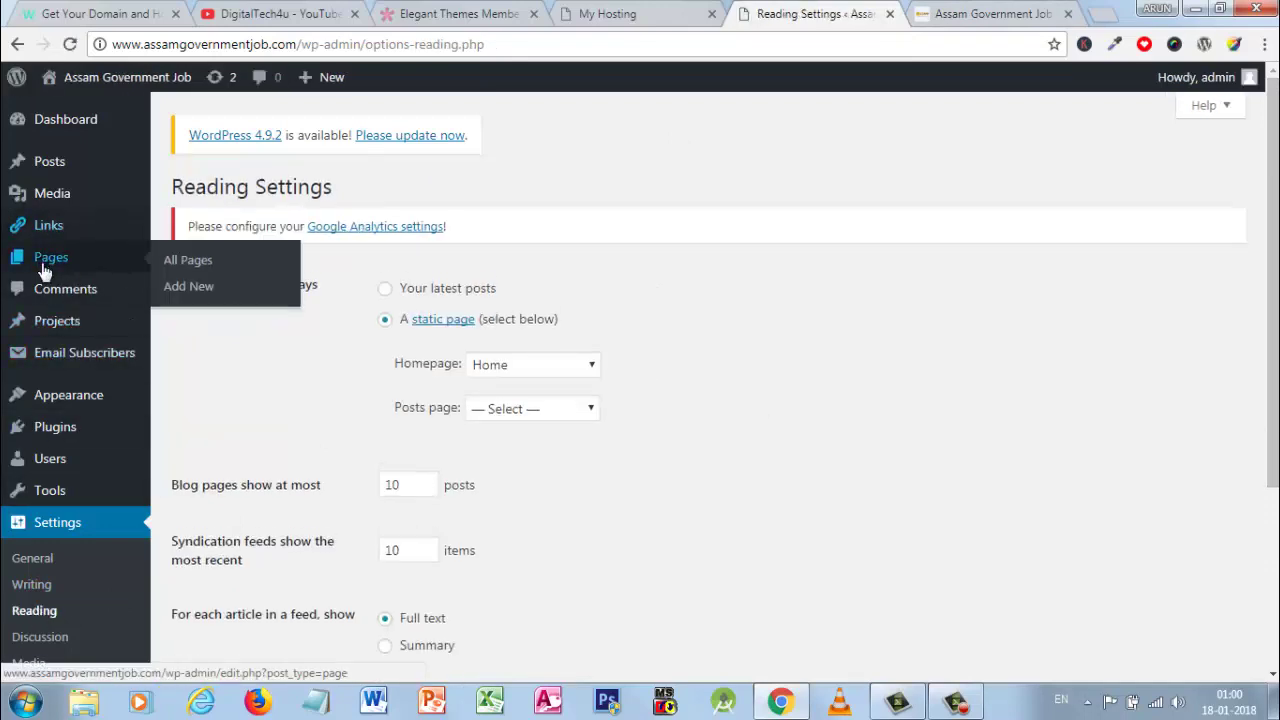
right_click(215, 263)
click(237, 270)
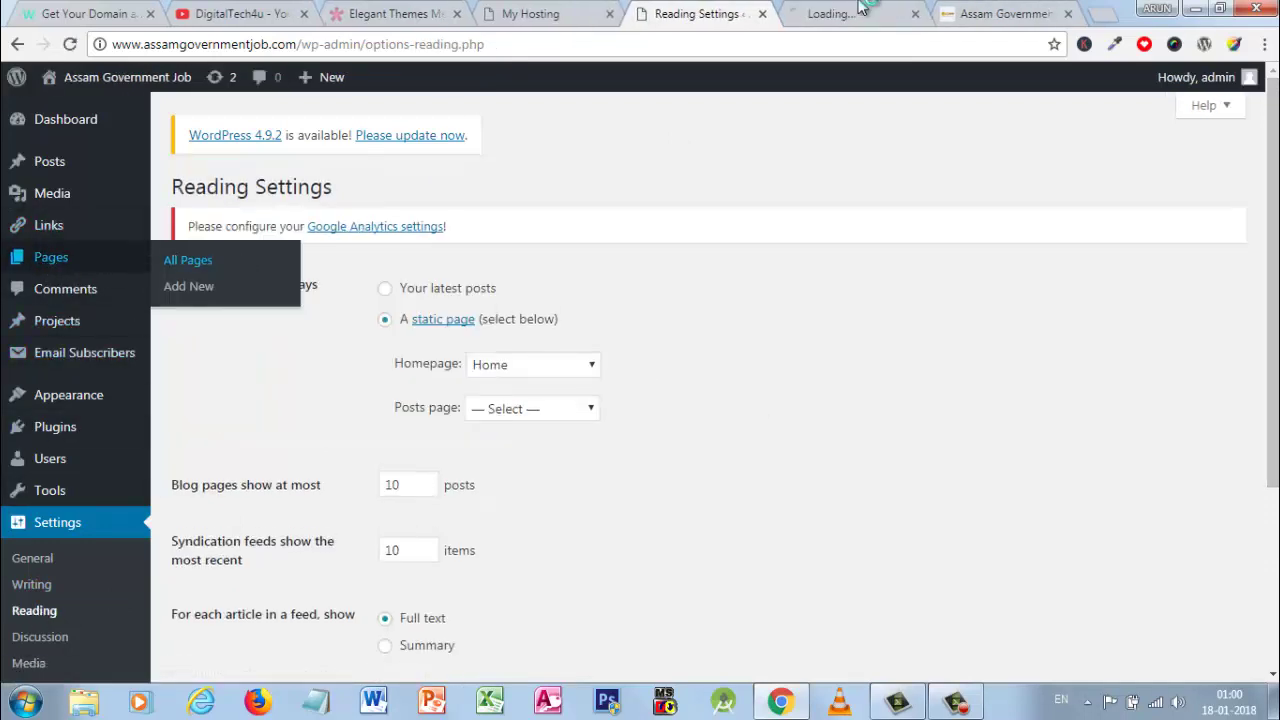
Look through the list of all pages for the Home front page, and return to the Reading settings
click(862, 10)
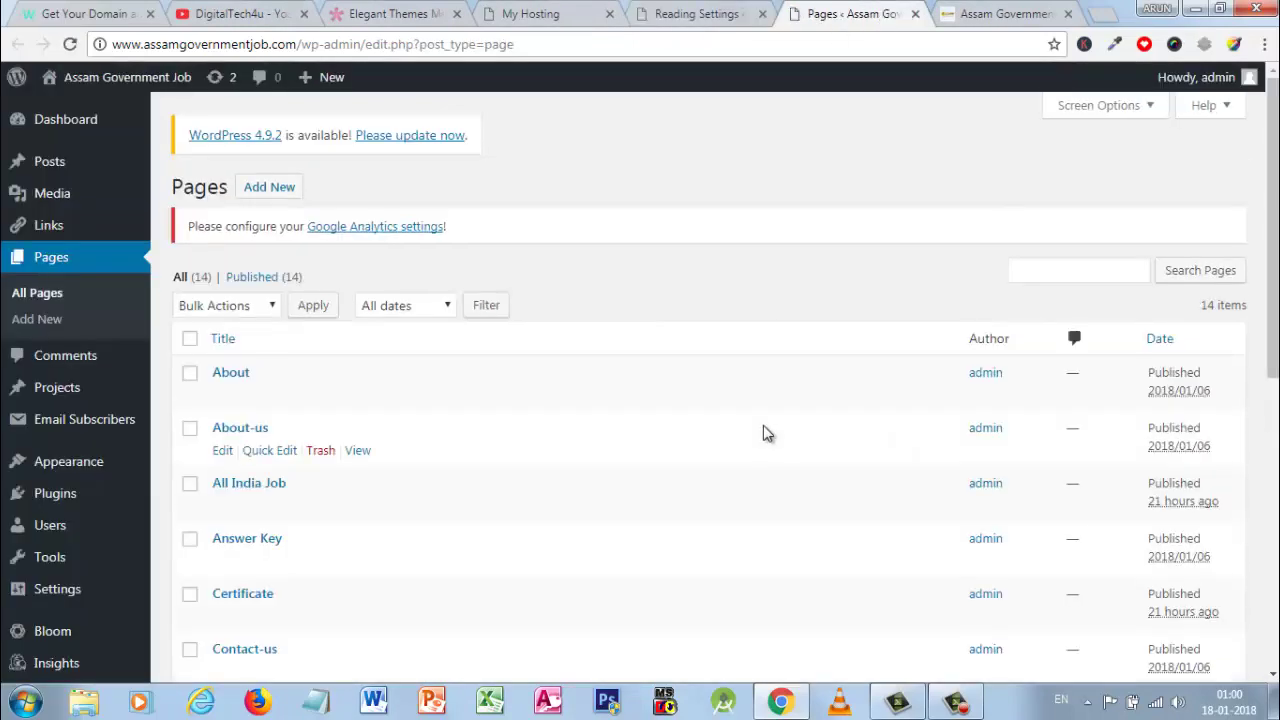
scroll(212, 597, down, 2)
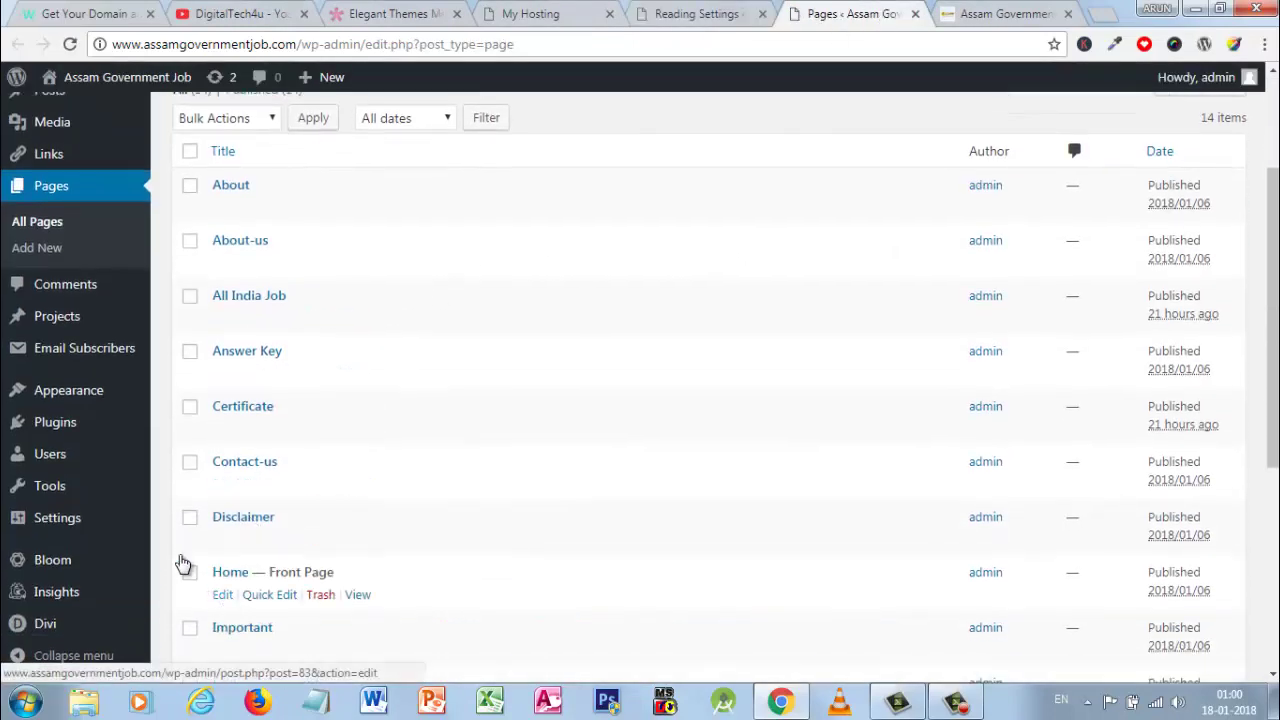
key(ctrl+shift+Tab)
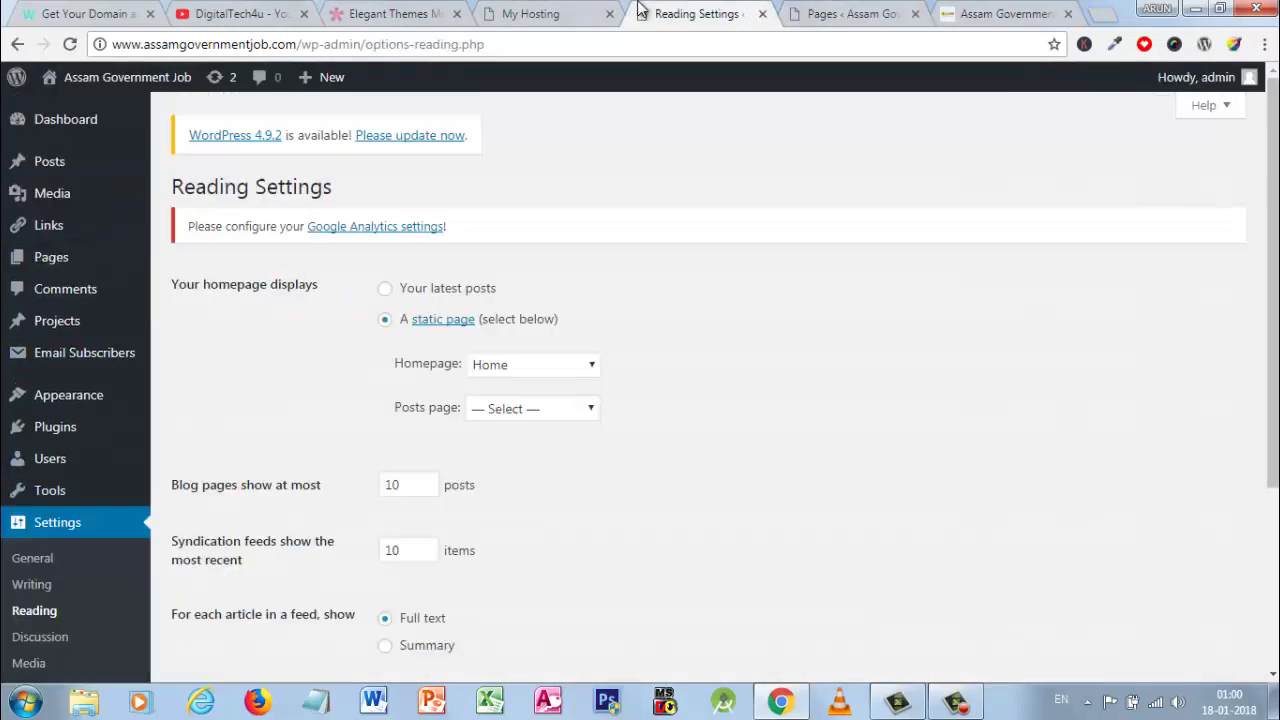
Set the homepage to display a static page, with Home selected as the homepage
click(386, 289)
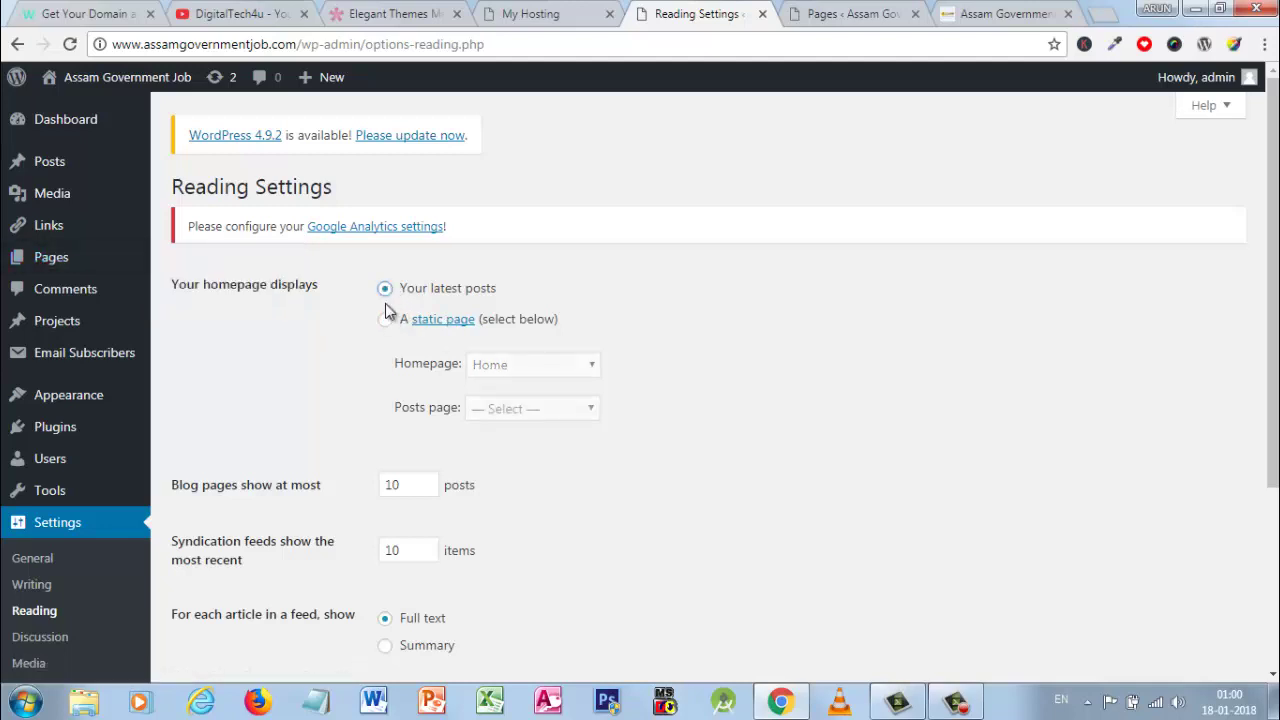
click(386, 320)
click(498, 366)
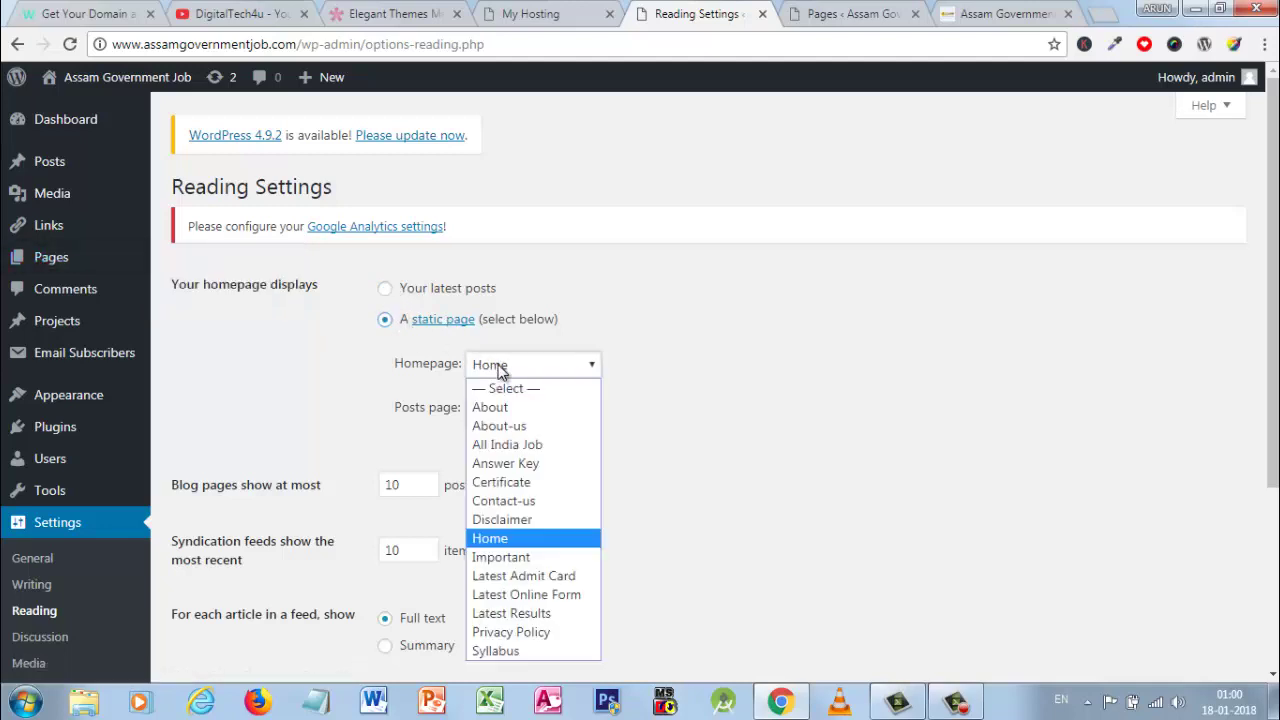
click(503, 538)
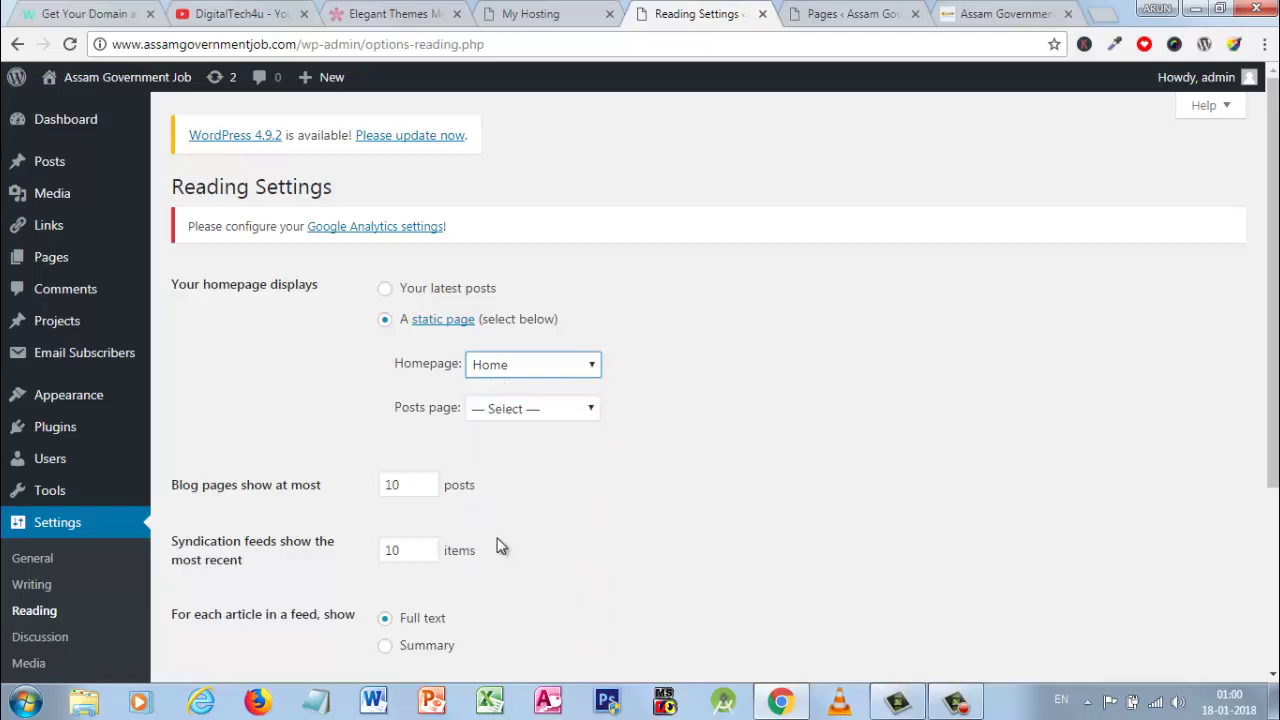
scroll(468, 524, down, 3)
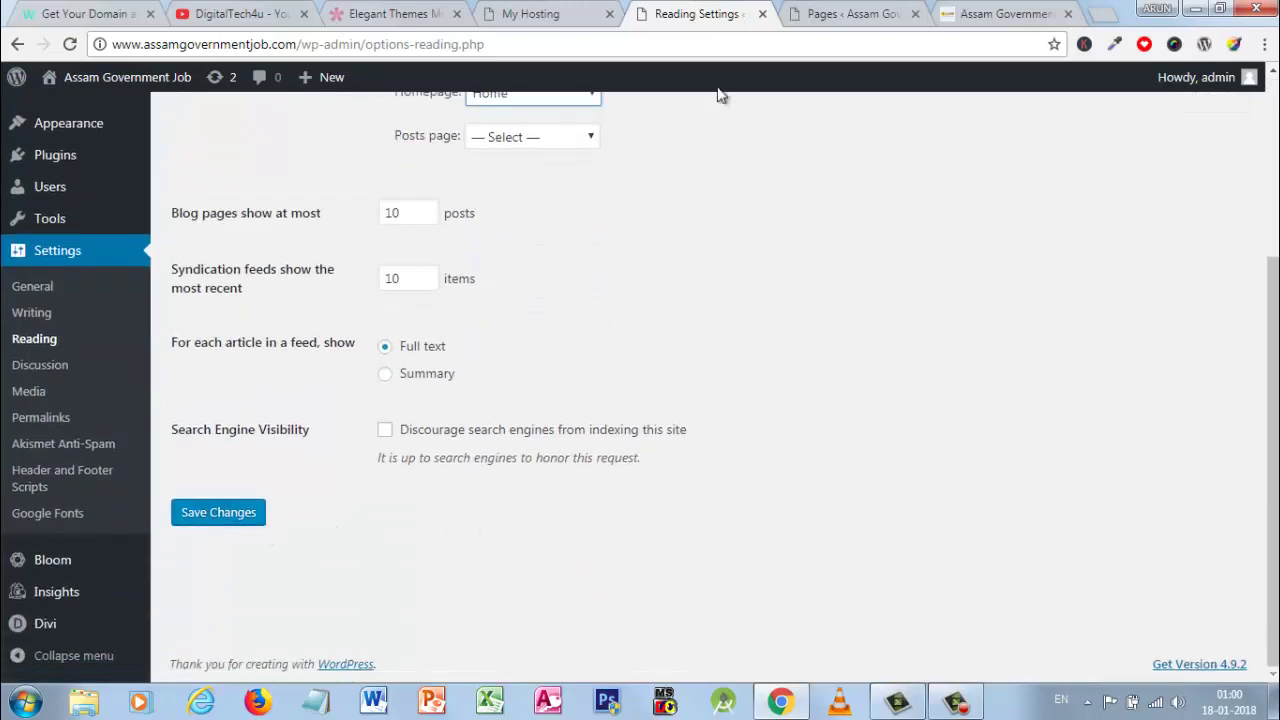
Compare the Home entry in the pages list with the live site's homepage
click(796, 13)
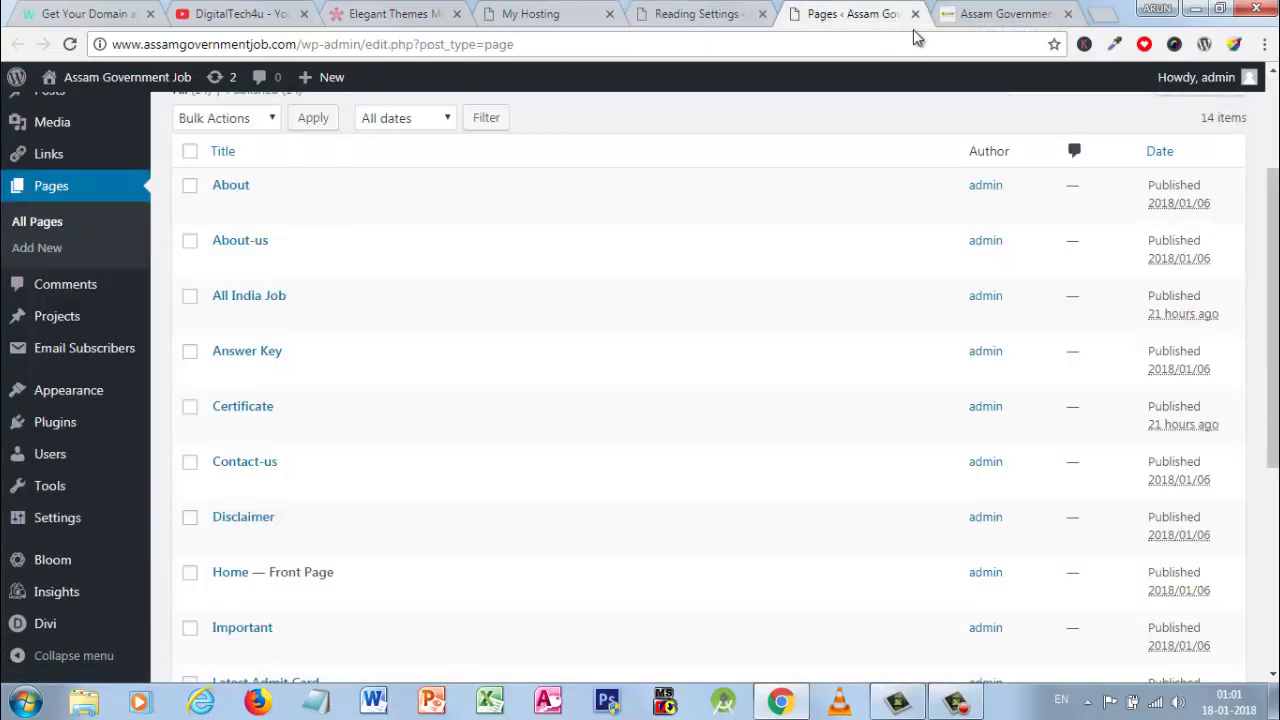
click(980, 11)
scroll(305, 245, up, 15)
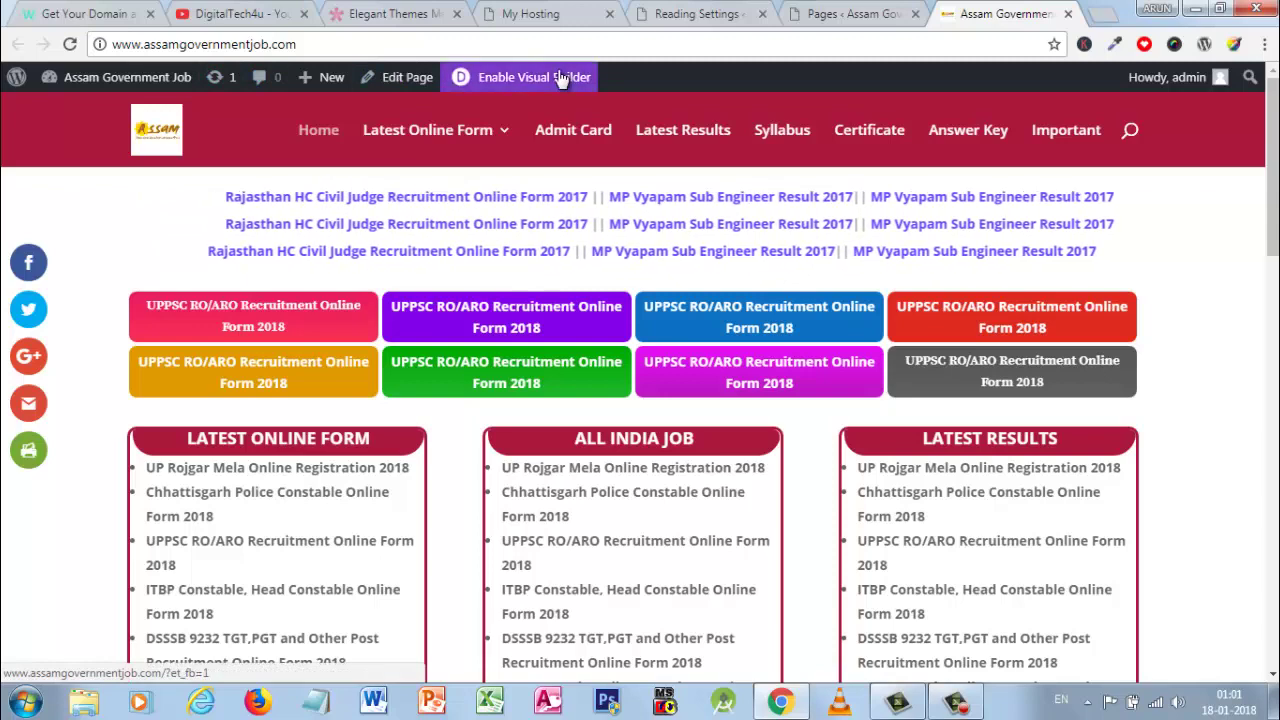
click(850, 14)
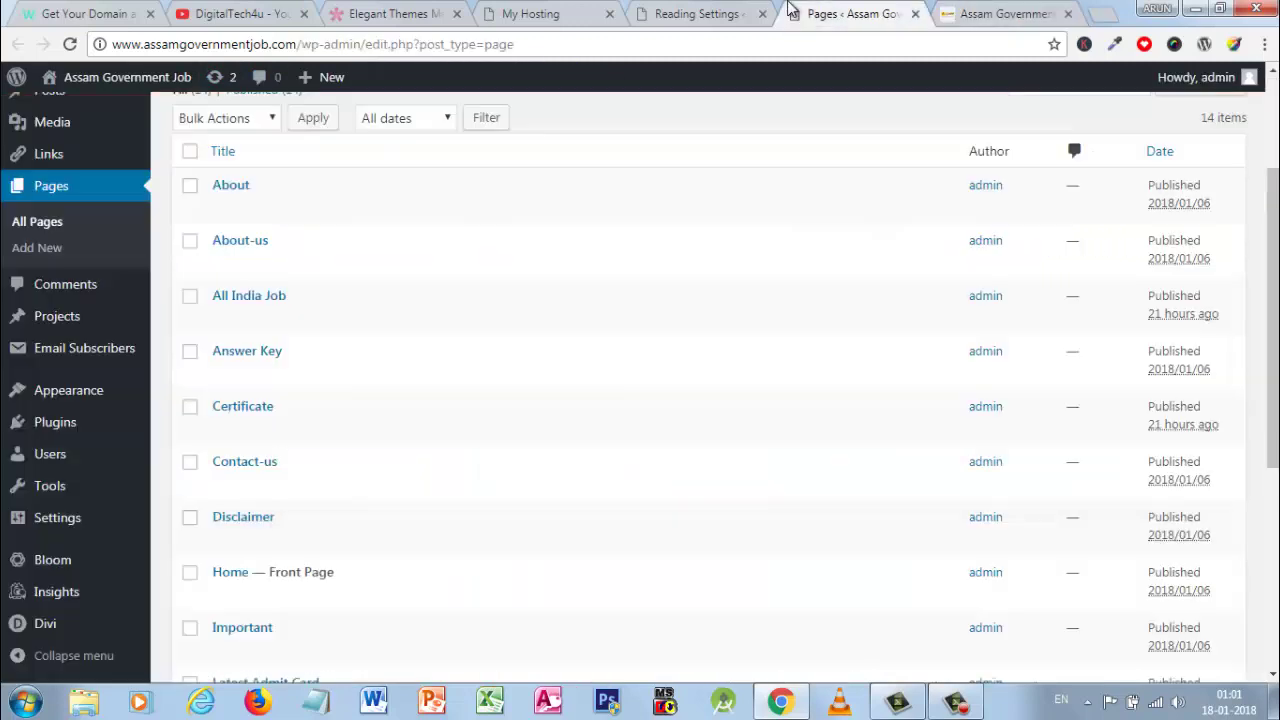
scroll(206, 520, down, 5)
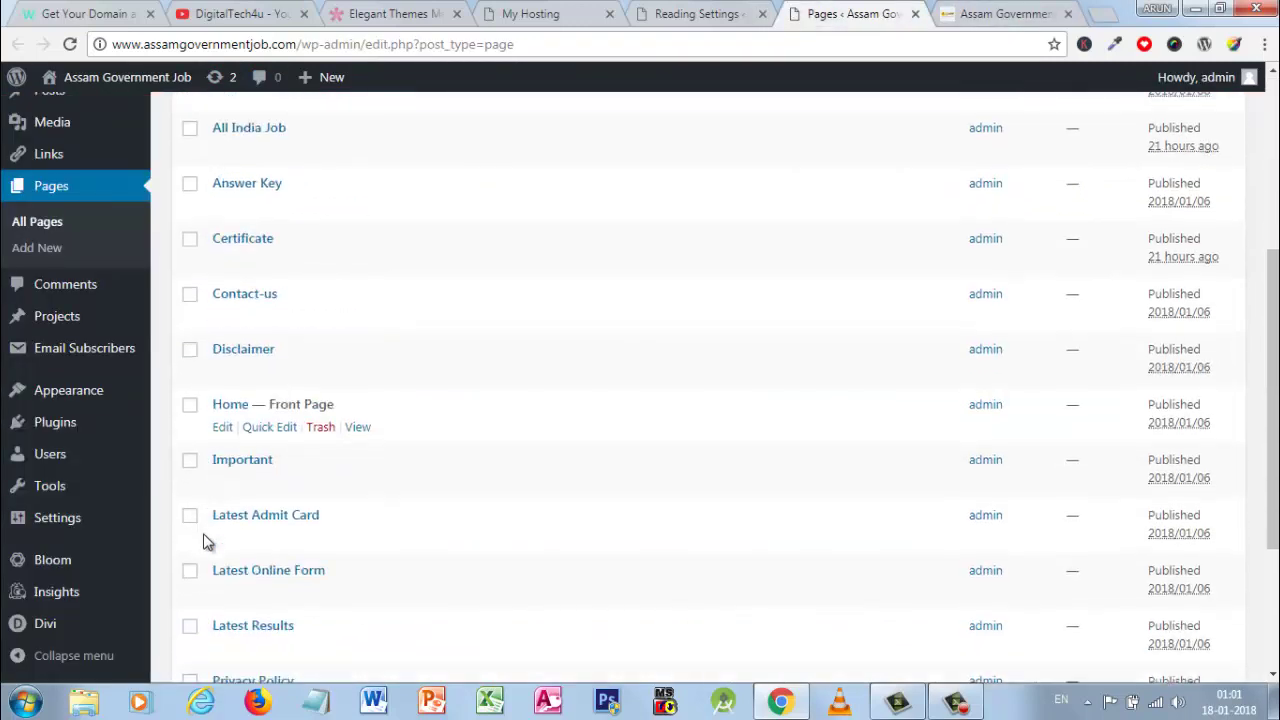
scroll(206, 543, up, 10)
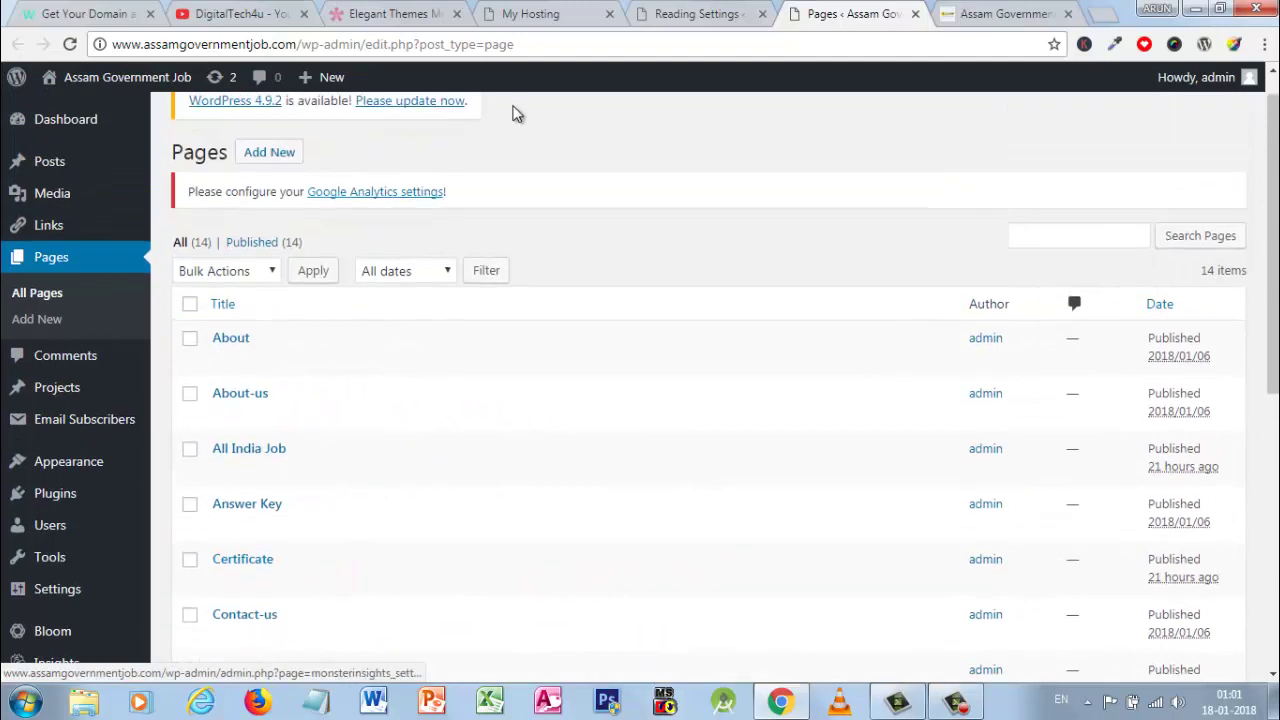
Create a new page titled "Home Page" in a separate browser tab and publish it
right_click(271, 160)
click(310, 180)
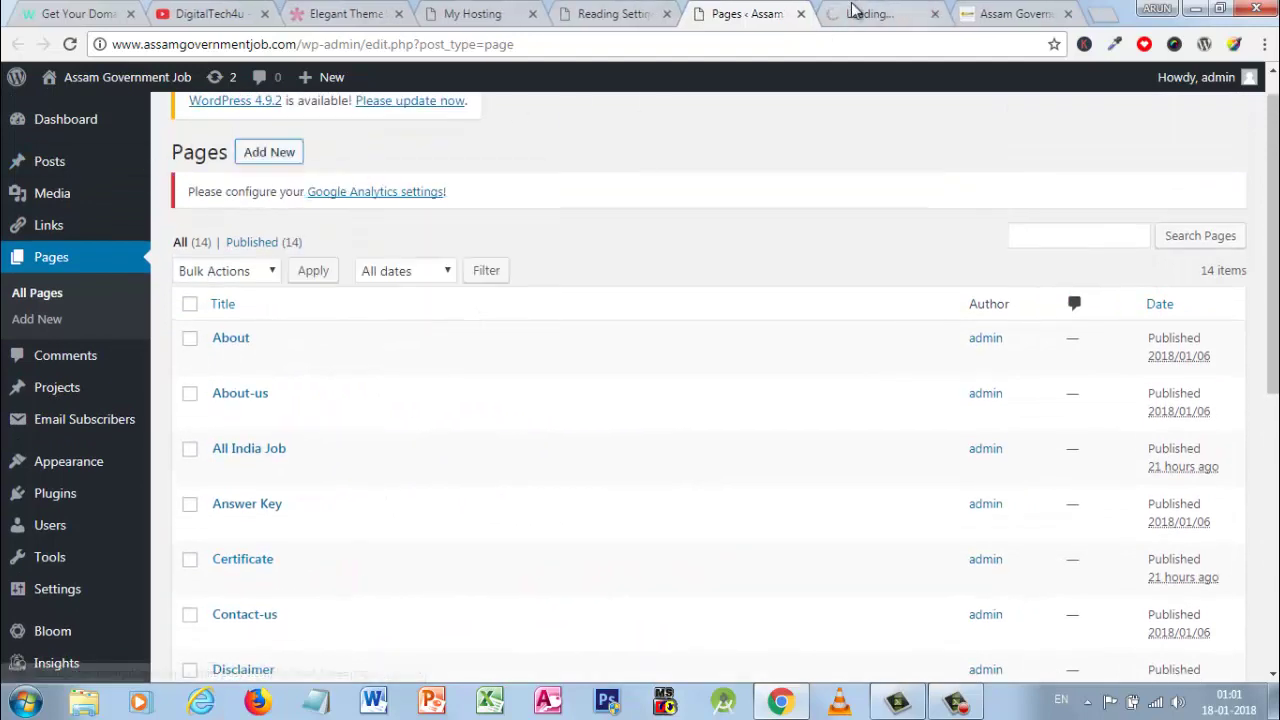
click(855, 12)
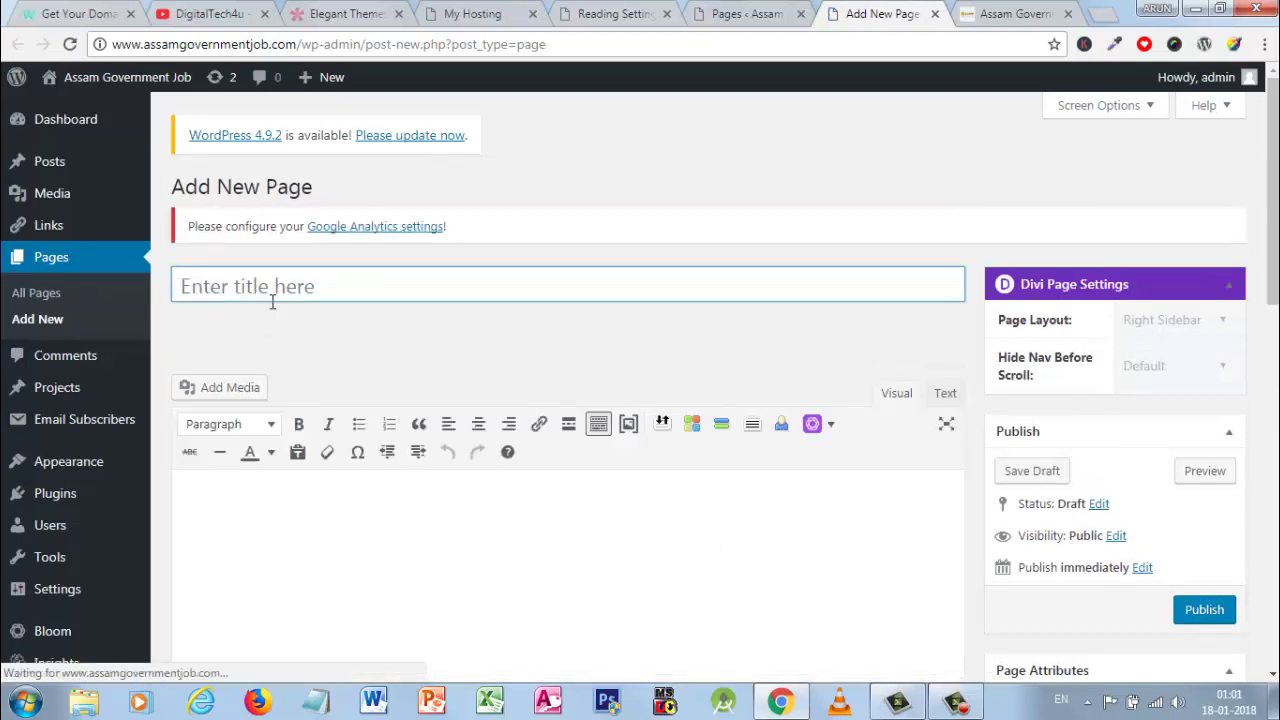
text(Home)
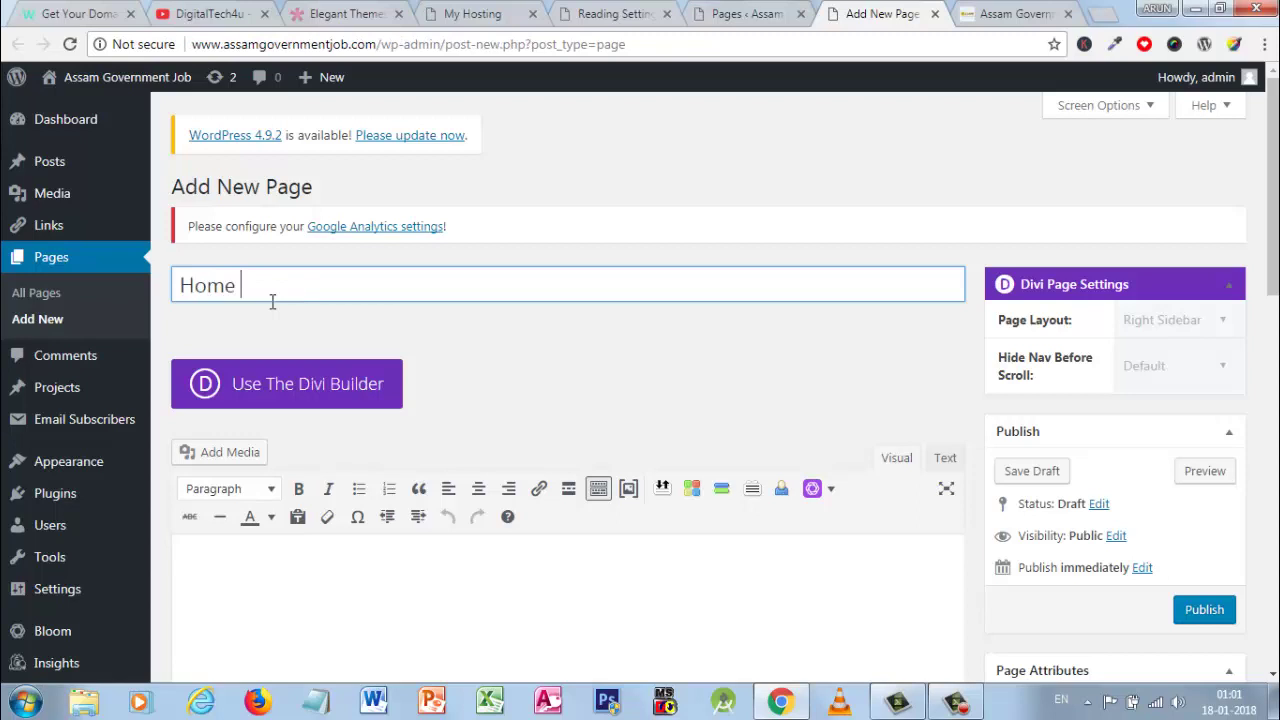
text( Page)
click(1198, 610)
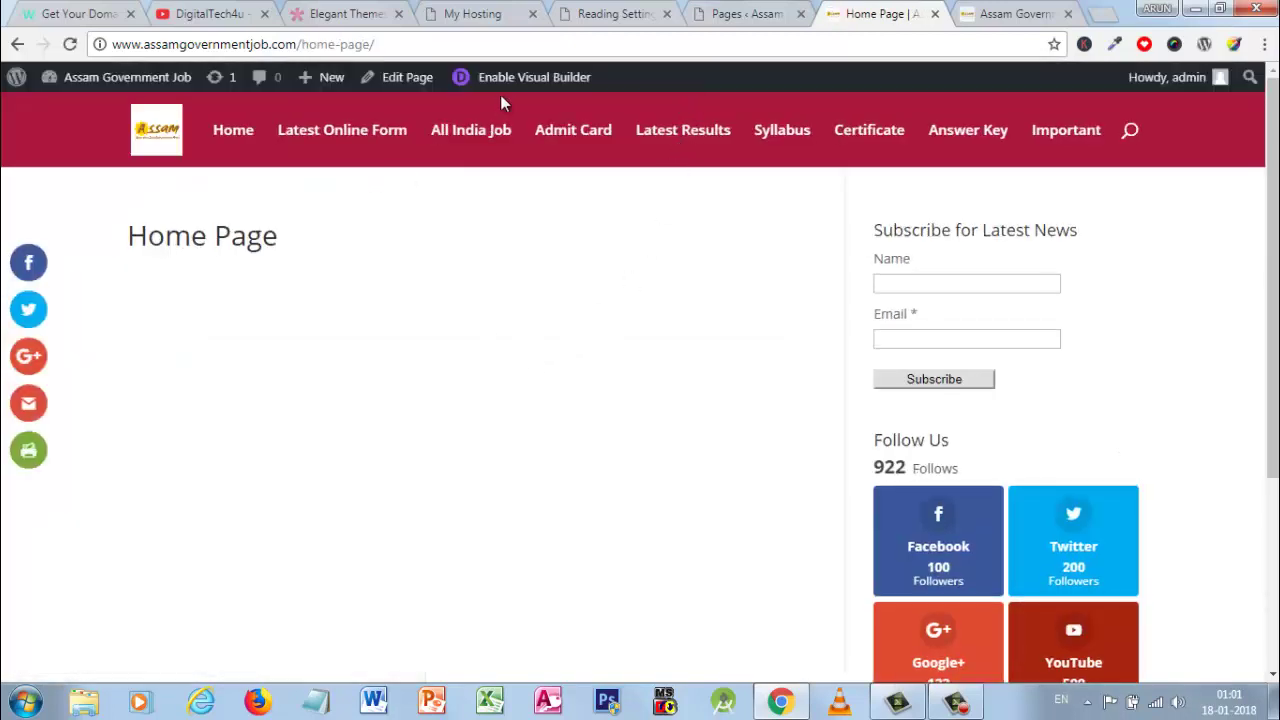
Enable the Visual Builder on the new Home Page and compare it with the live homepage
click(505, 87)
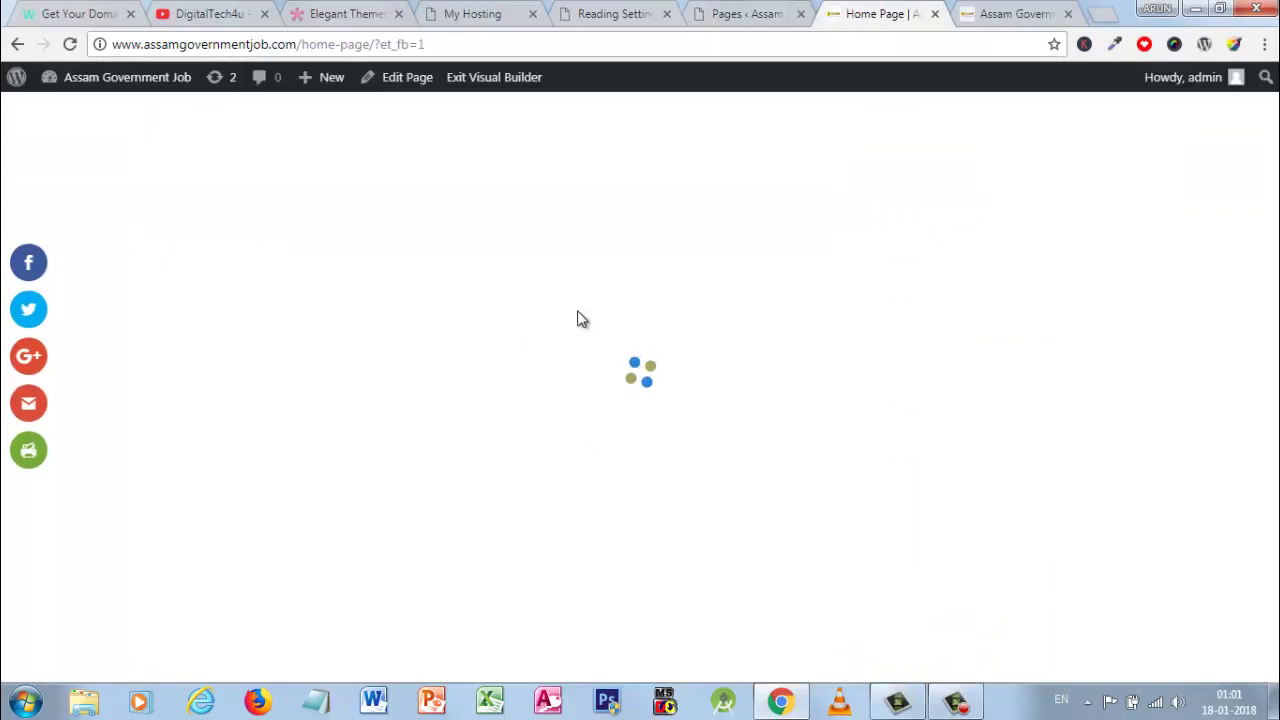
click(978, 10)
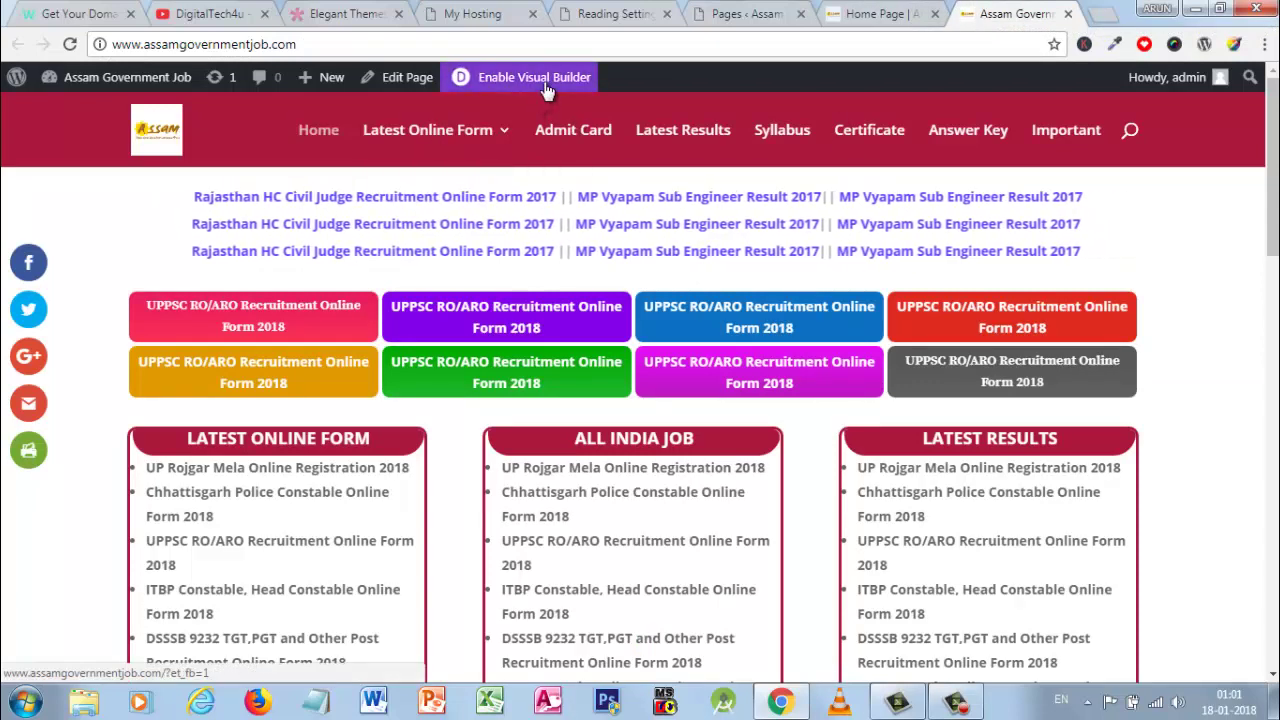
click(843, 14)
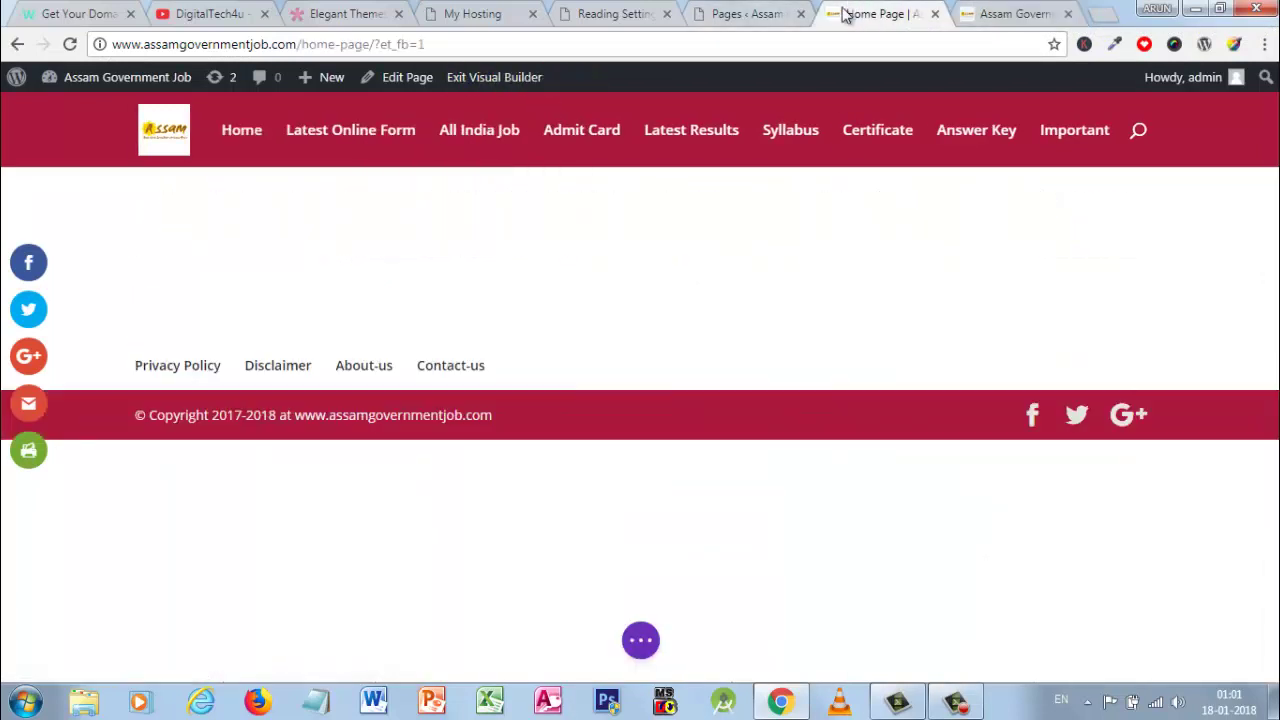
click(983, 10)
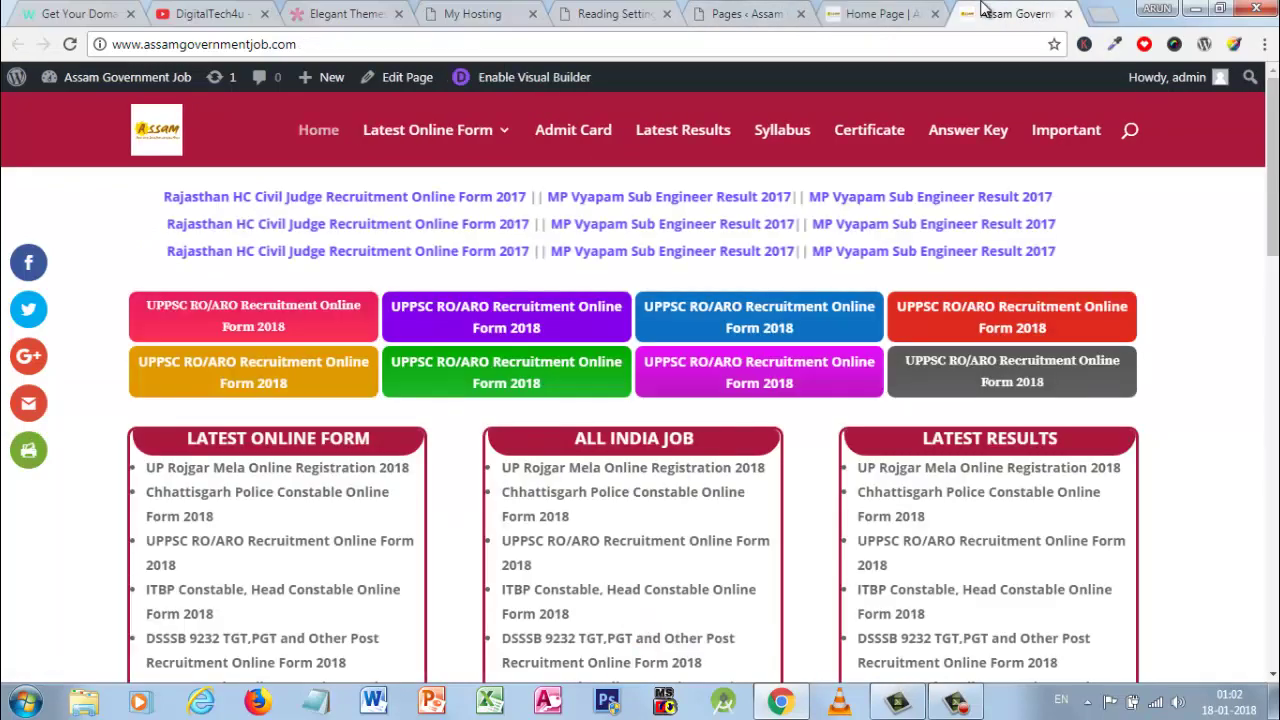
Open the existing Home front page for editing from the list of pages
click(743, 14)
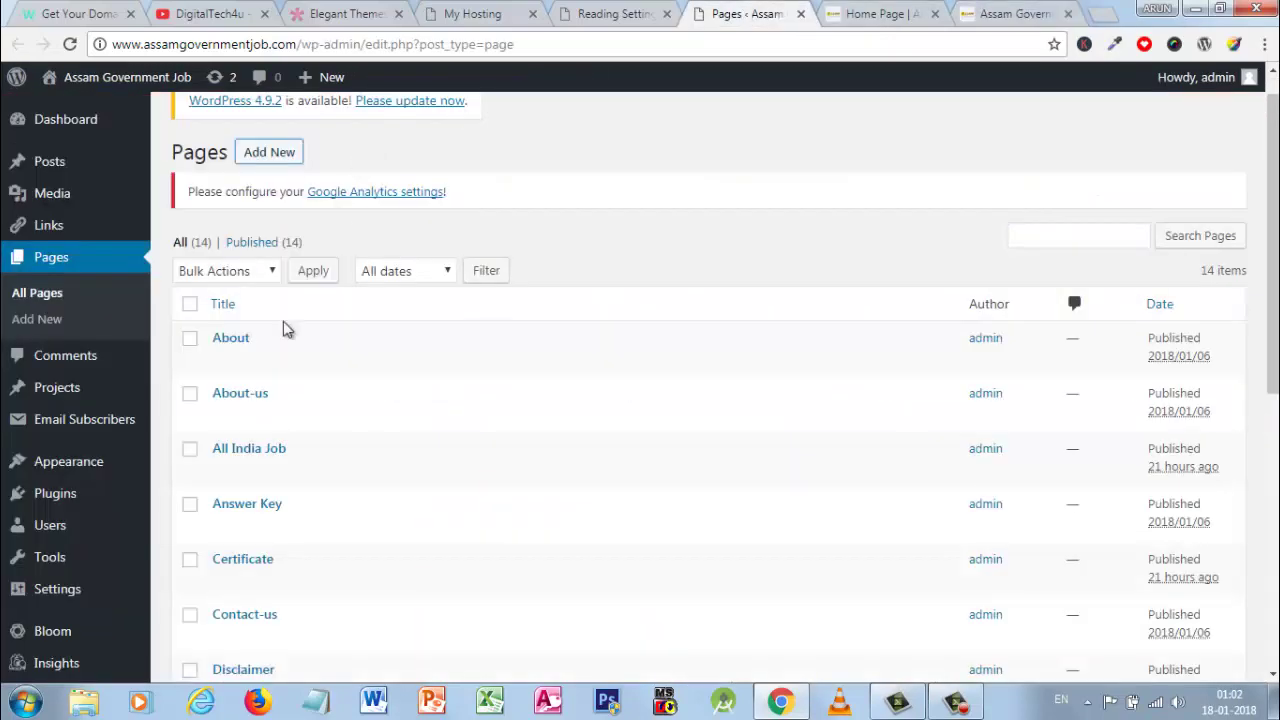
scroll(264, 600, down, 2)
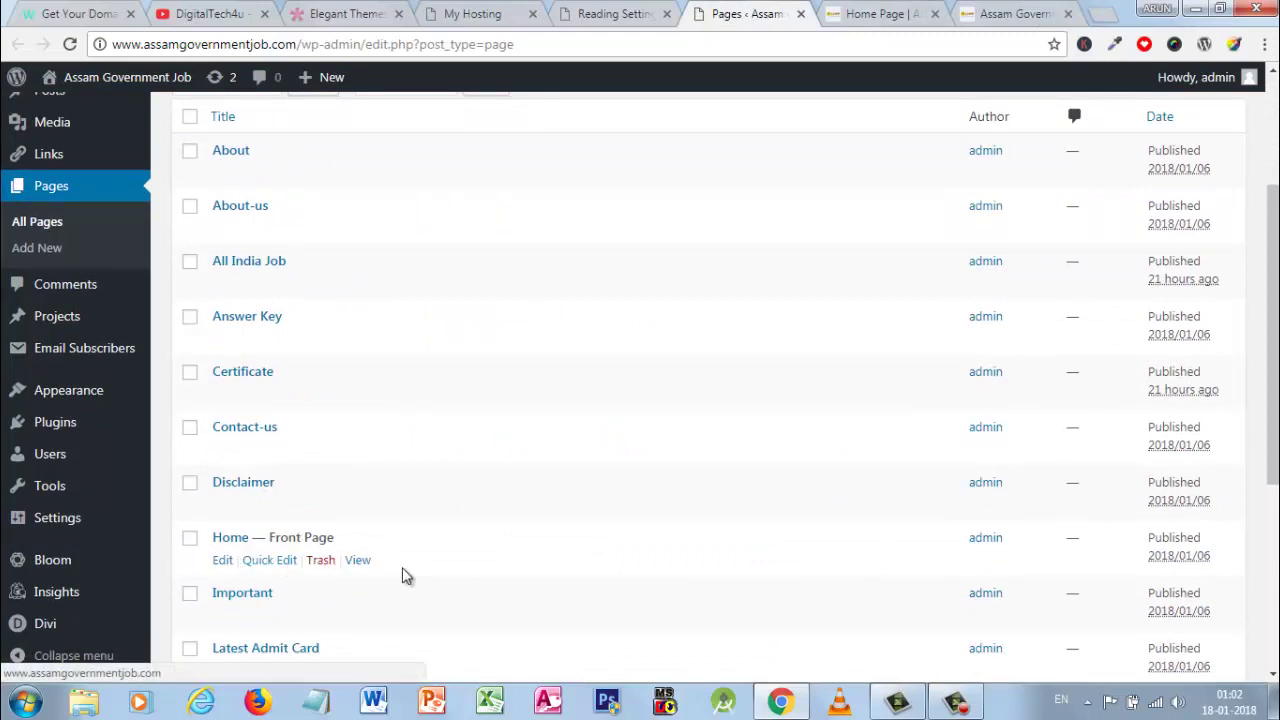
click(222, 562)
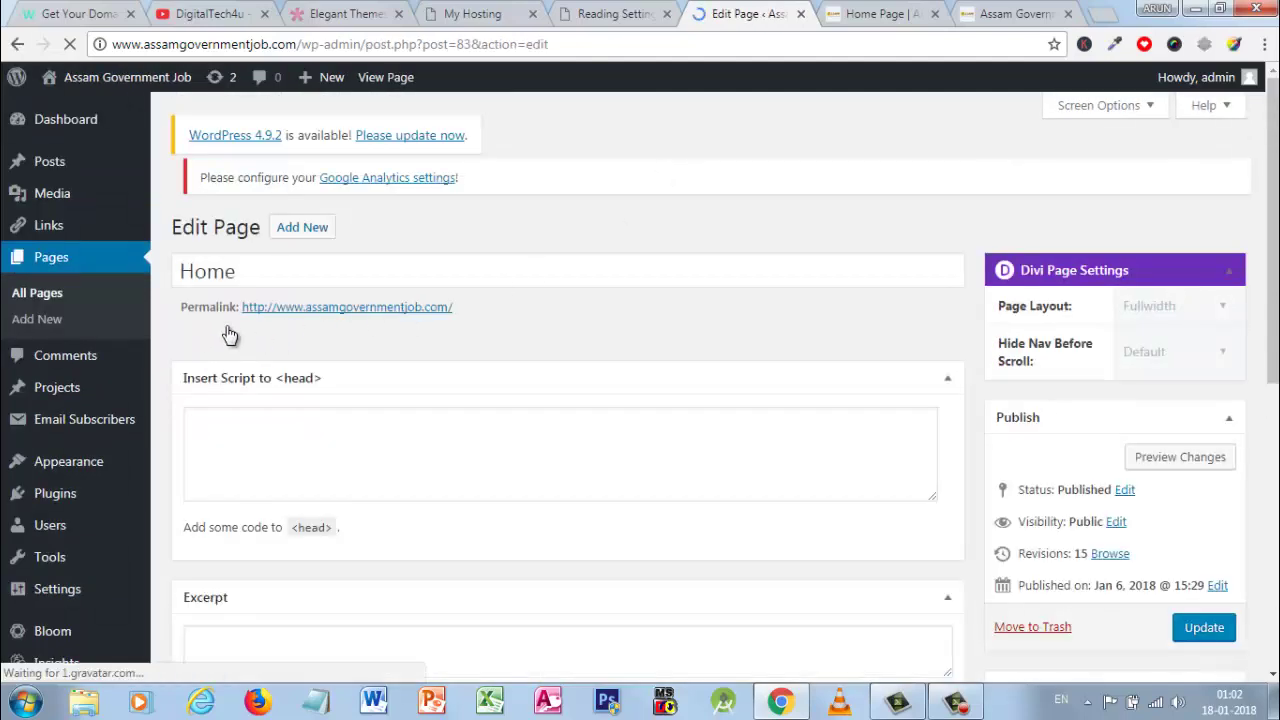
Collapse the "Insert Script to <head>" section in the Home page editor
scroll(230, 335, down, 5)
scroll(226, 333, up, 10)
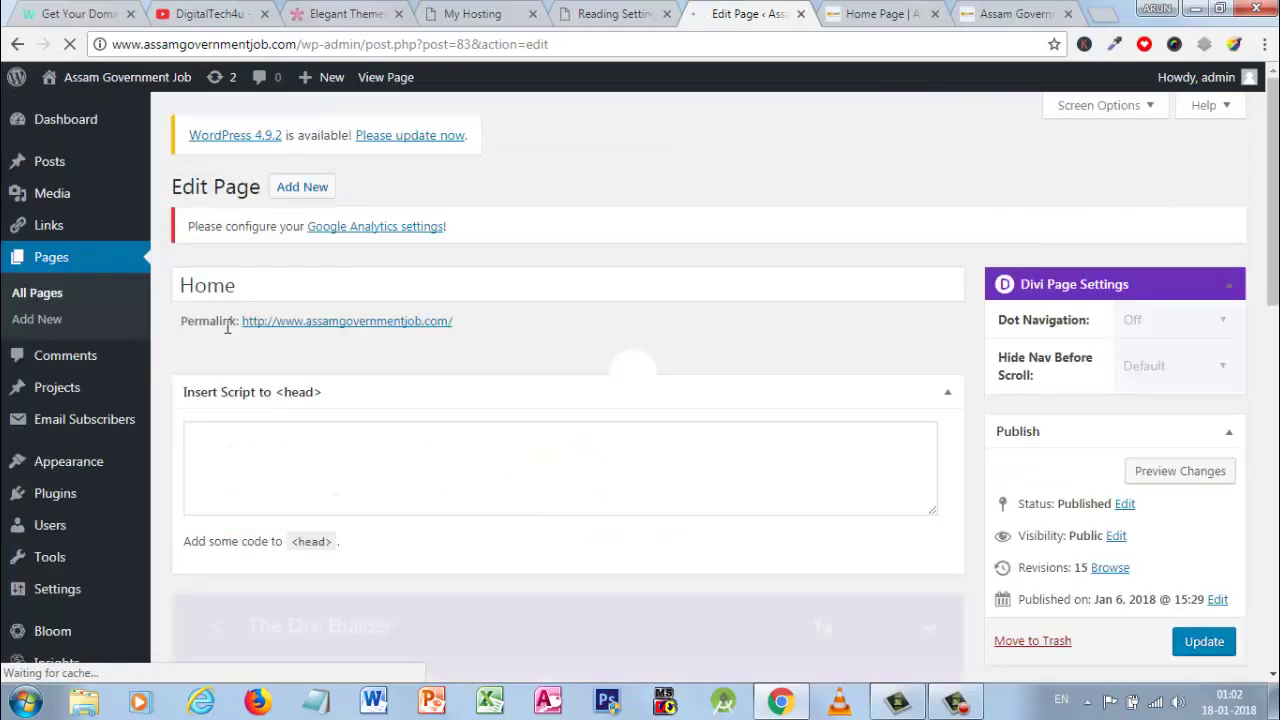
scroll(442, 440, down, 3)
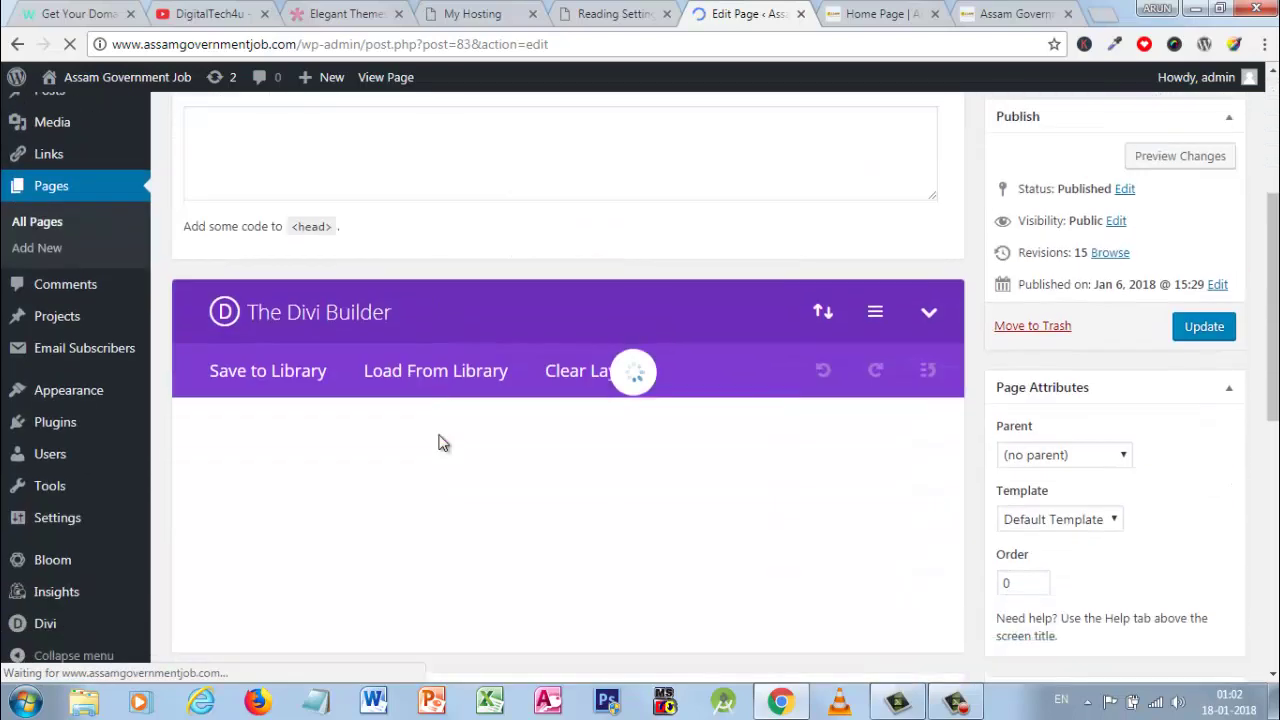
scroll(442, 443, up, 2)
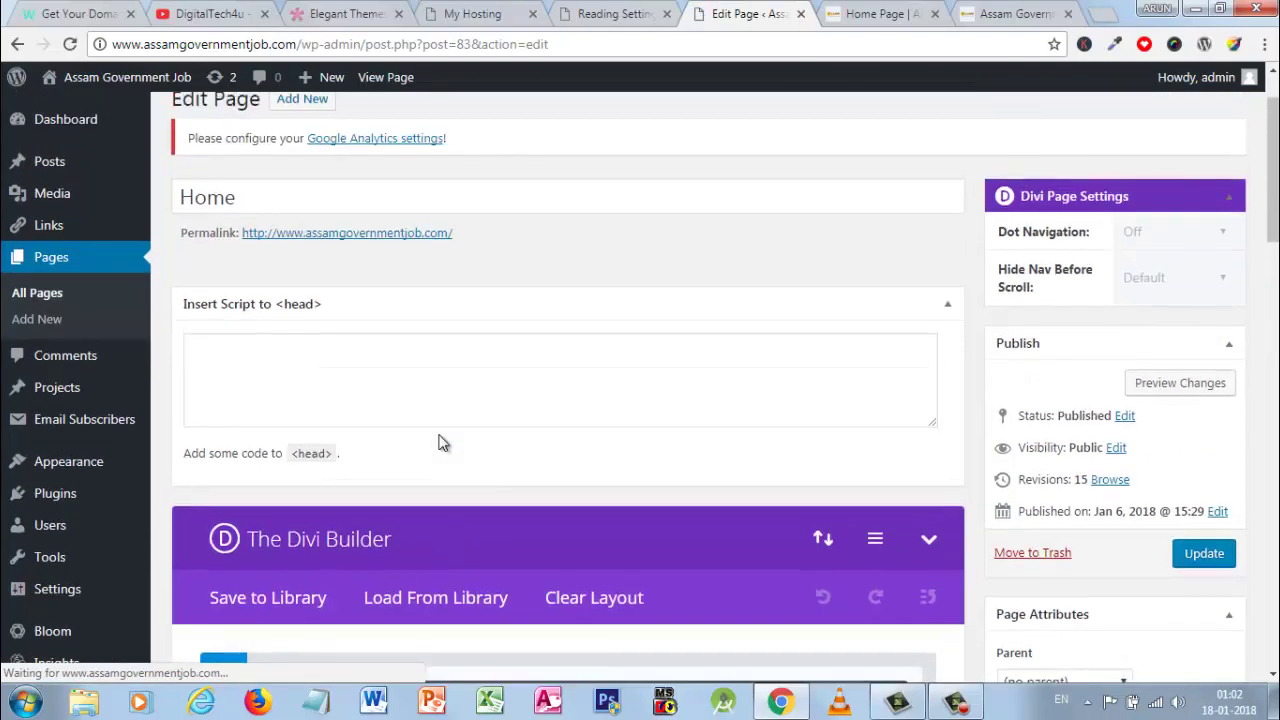
scroll(957, 208, down, 1)
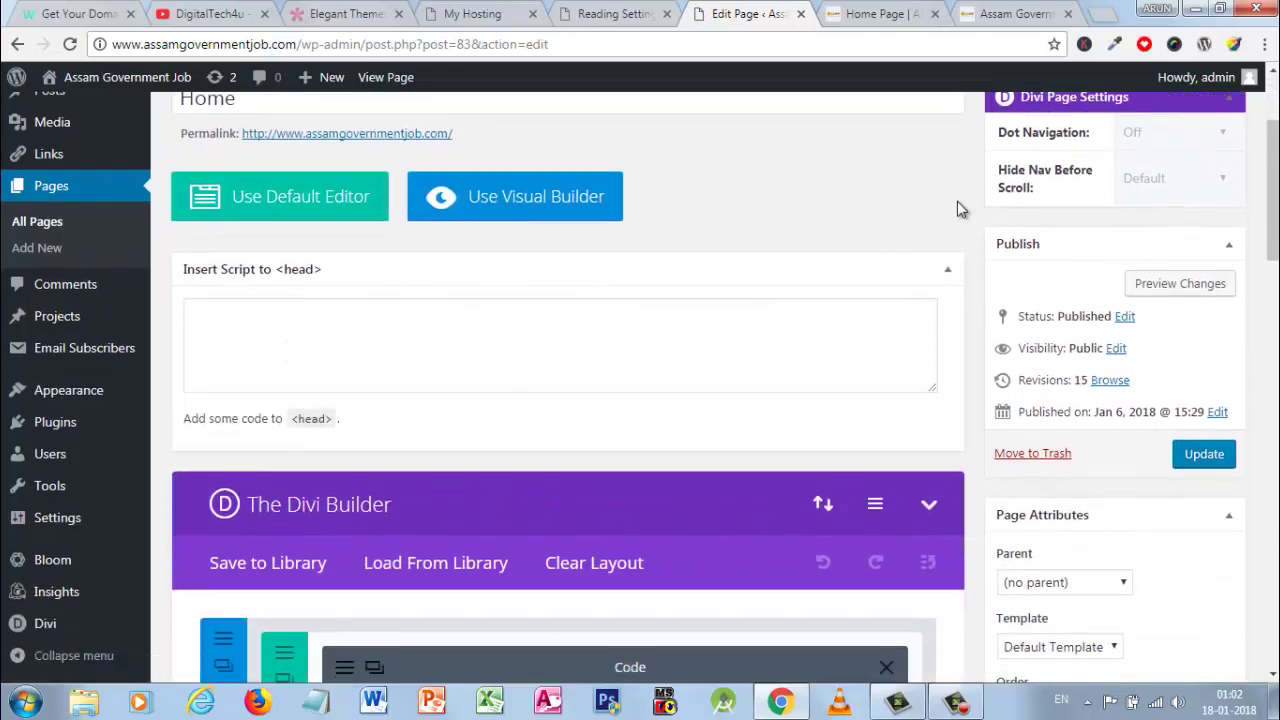
click(947, 271)
Examine the Home page's Divi Builder layout, including its sections, rows, Code and Button modules, and the editor choices above it
scroll(503, 363, down, 3)
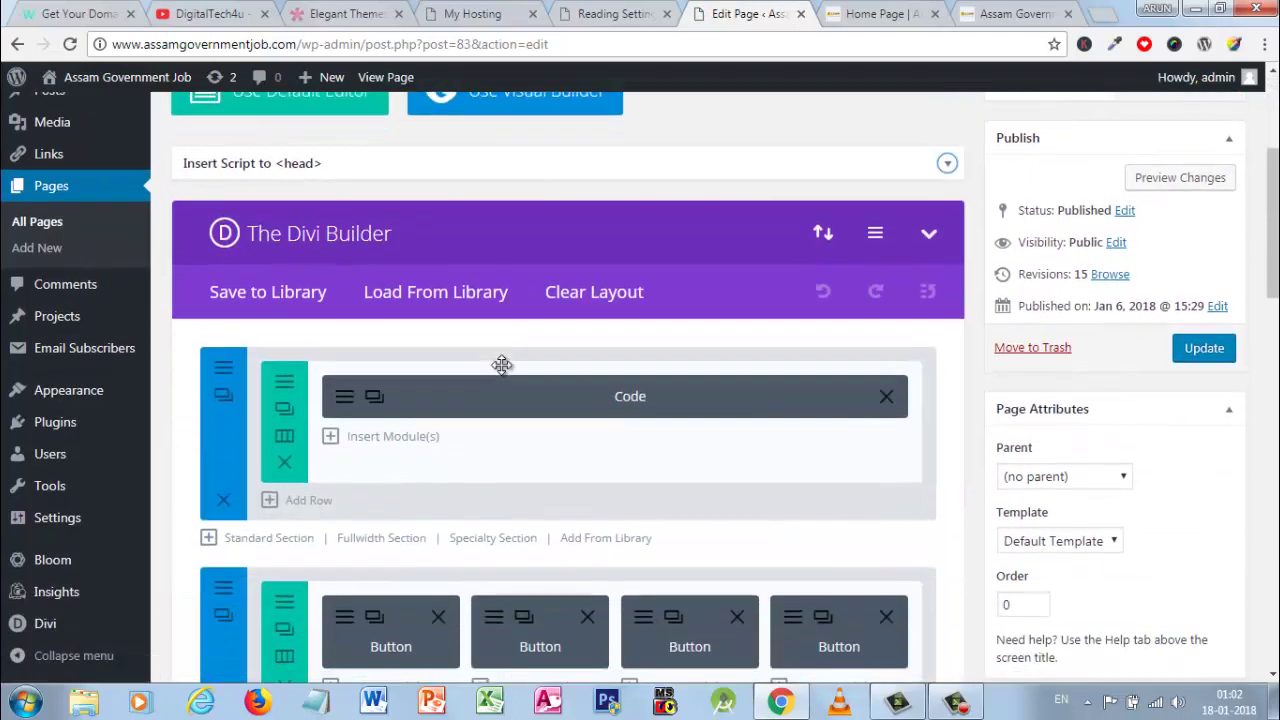
scroll(503, 351, up, 2)
scroll(501, 349, down, 1)
scroll(501, 349, up, 1)
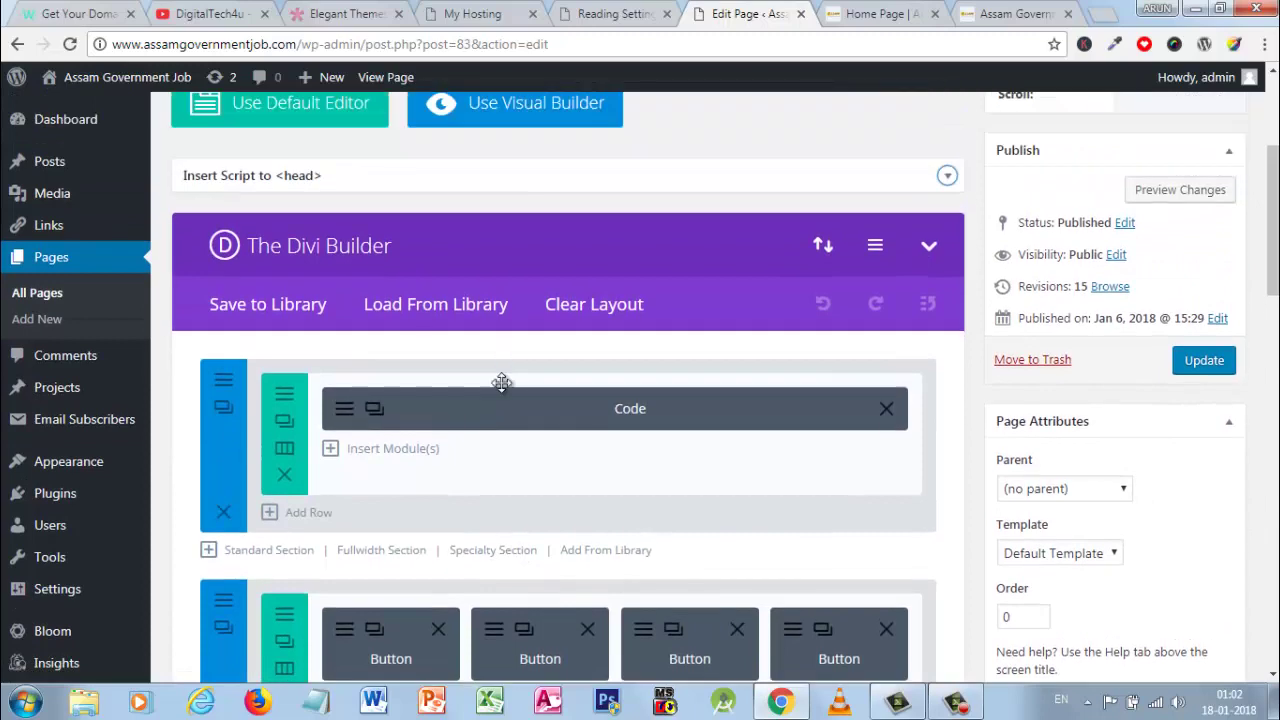
scroll(390, 245, up, 1)
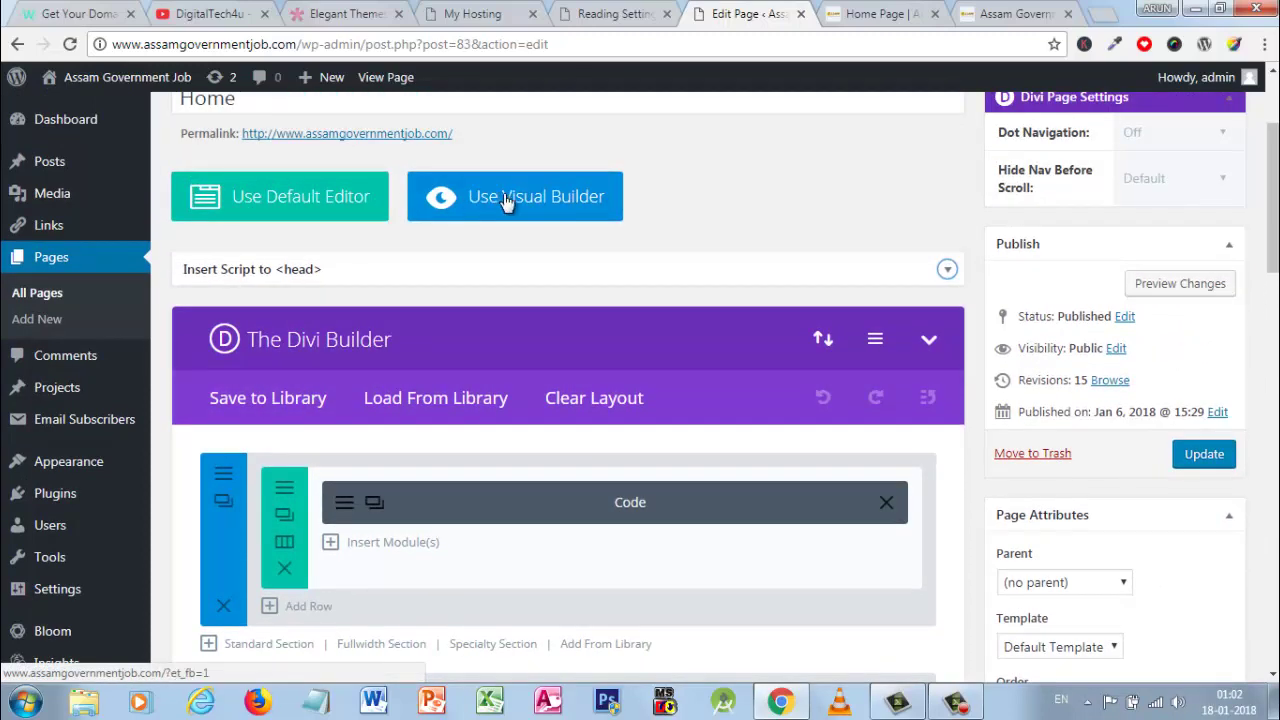
scroll(505, 200, up, 2)
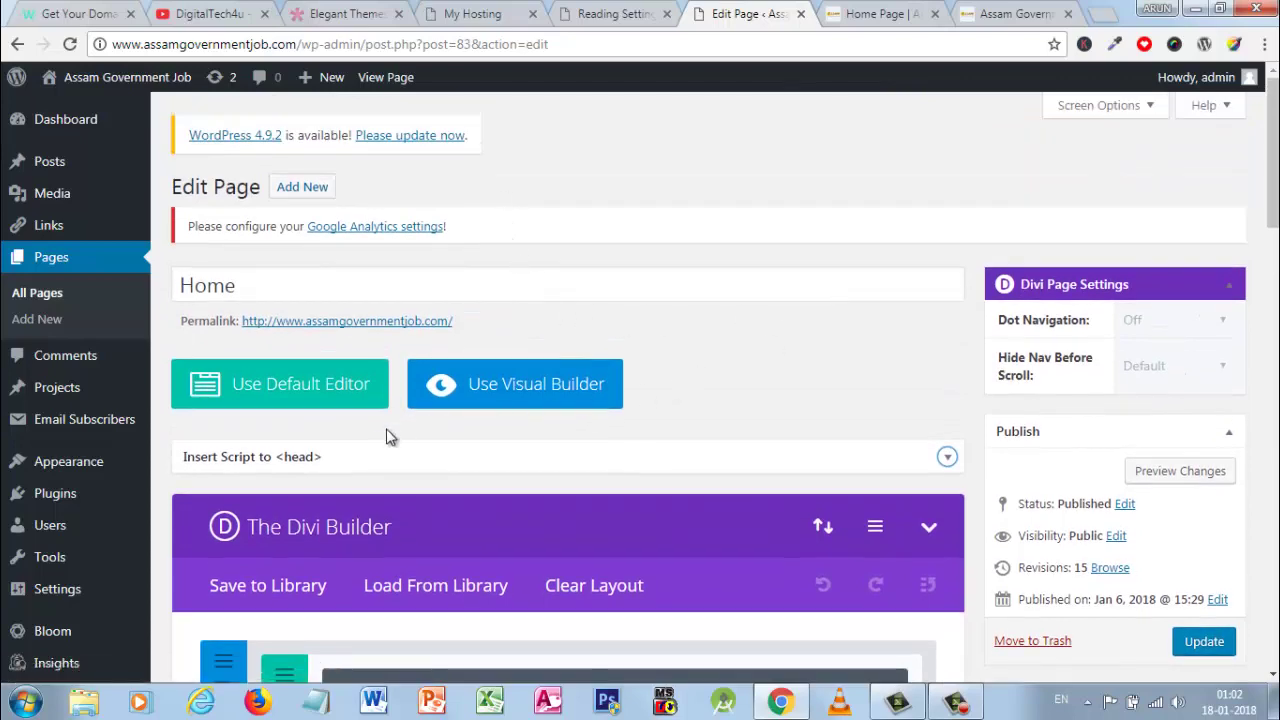
scroll(377, 438, down, 3)
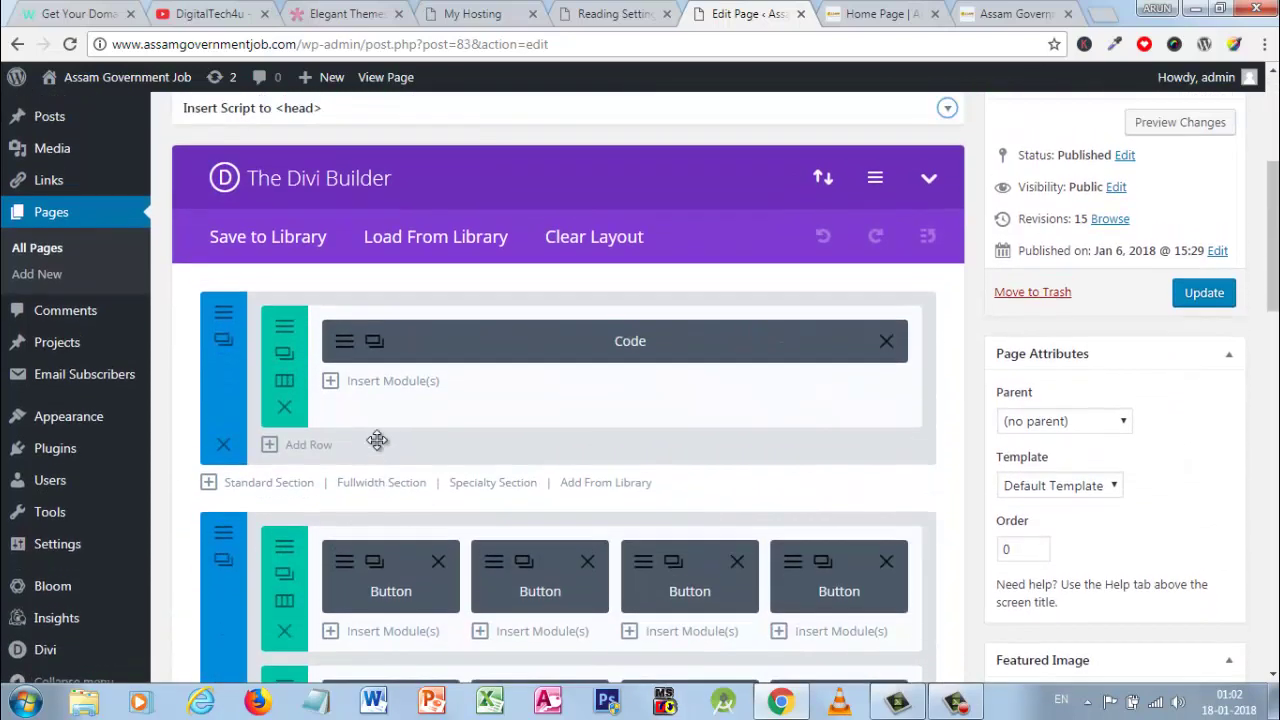
scroll(377, 451, up, 2)
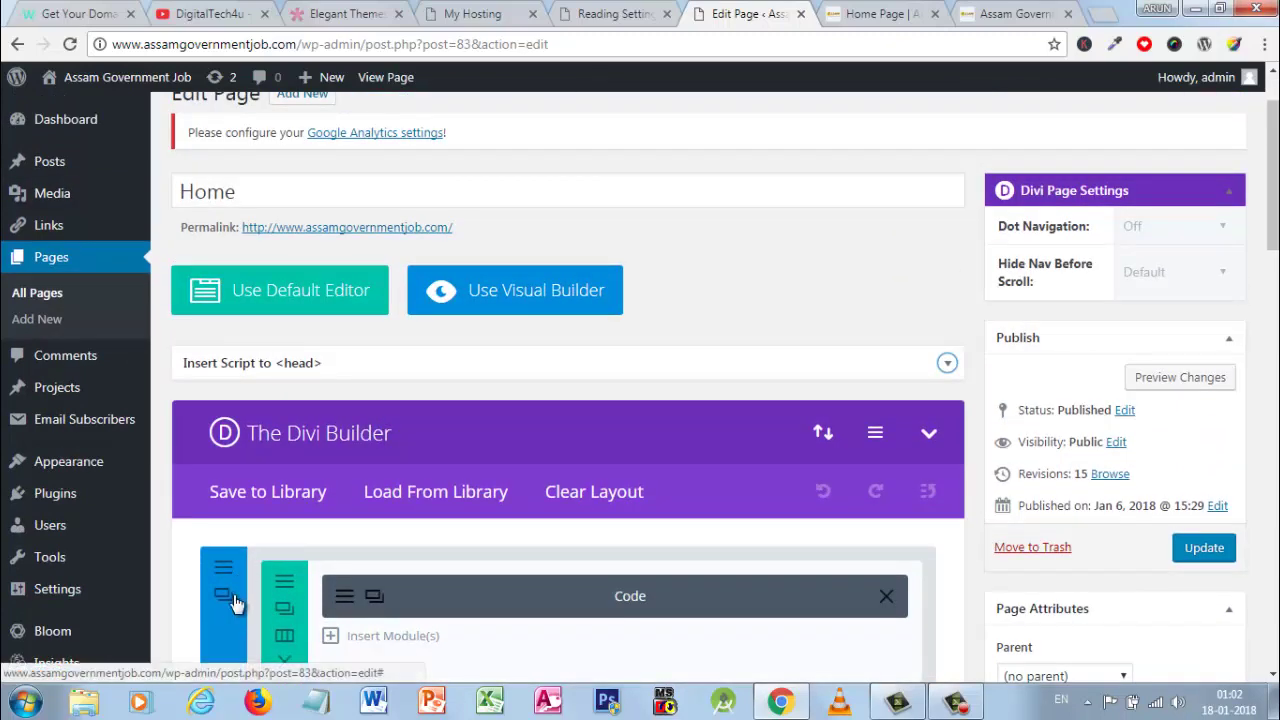
scroll(235, 620, down, 2)
scroll(233, 610, down, 3)
scroll(229, 600, up, 6)
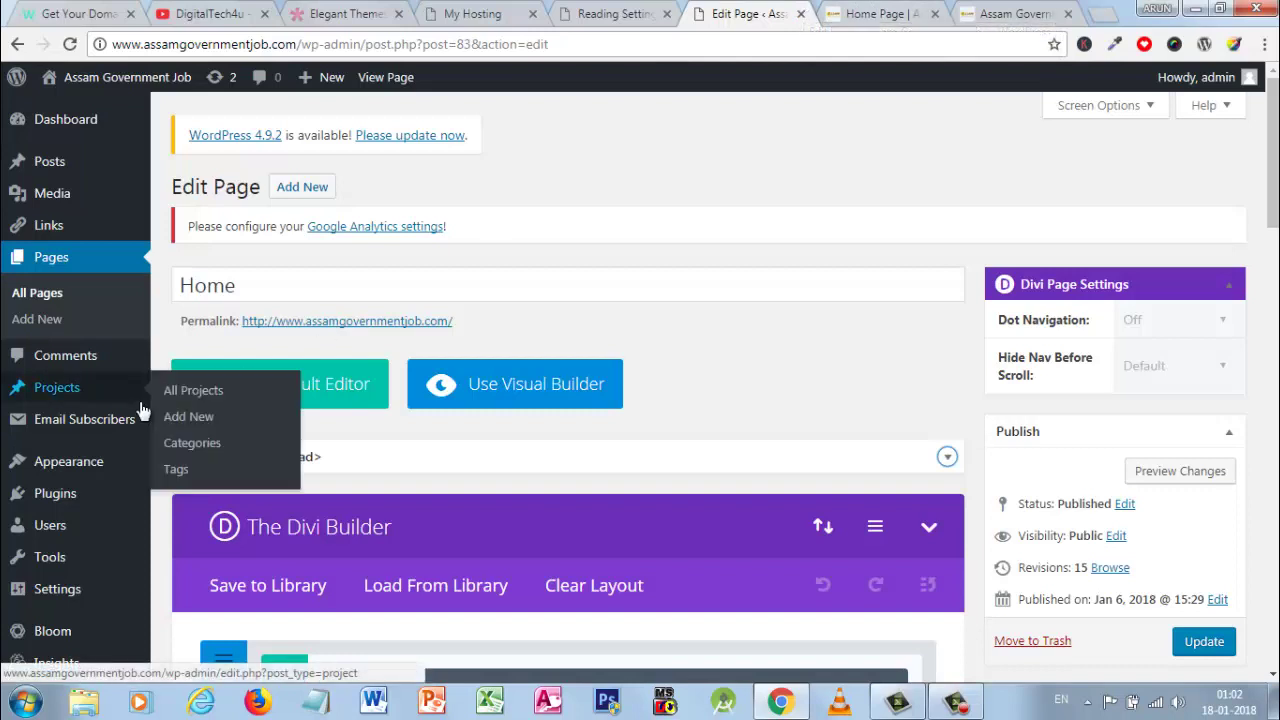
Close the Home page editor and return to the new Home Page in the Visual Builder
click(801, 14)
click(655, 8)
click(716, 12)
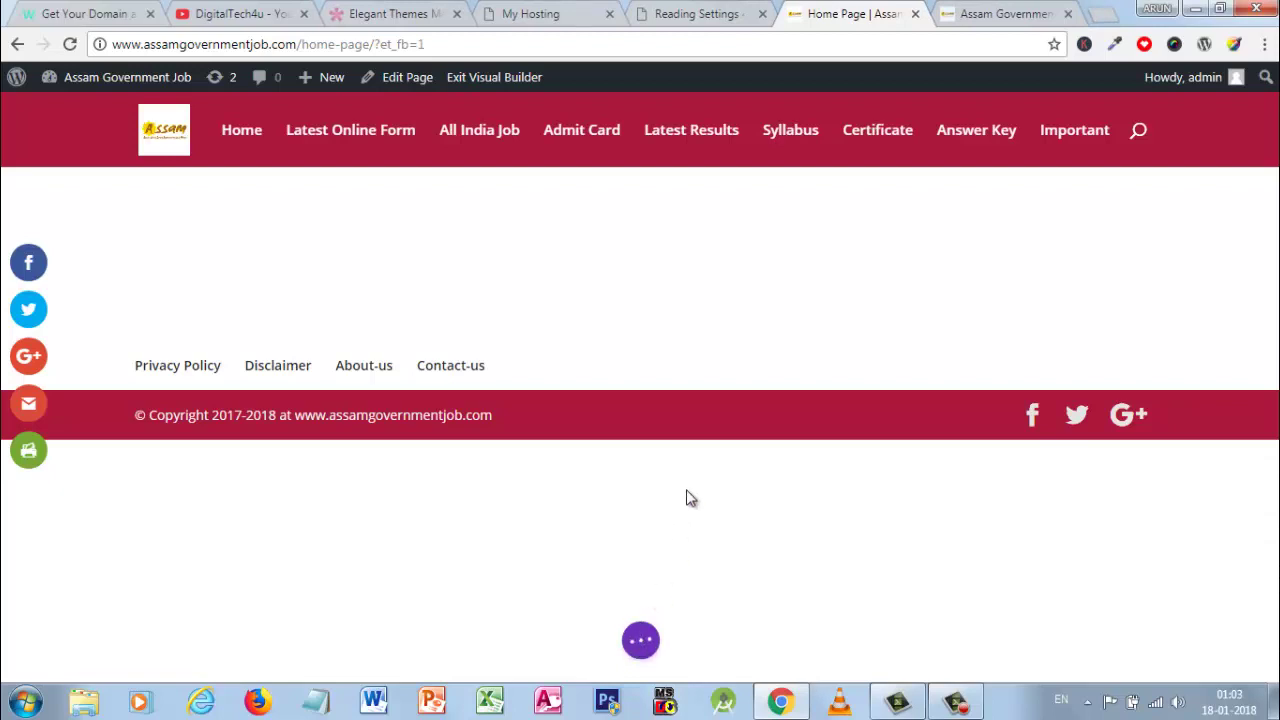
Browse the predefined layouts and the saved library items that can be loaded into the new Home Page
click(641, 640)
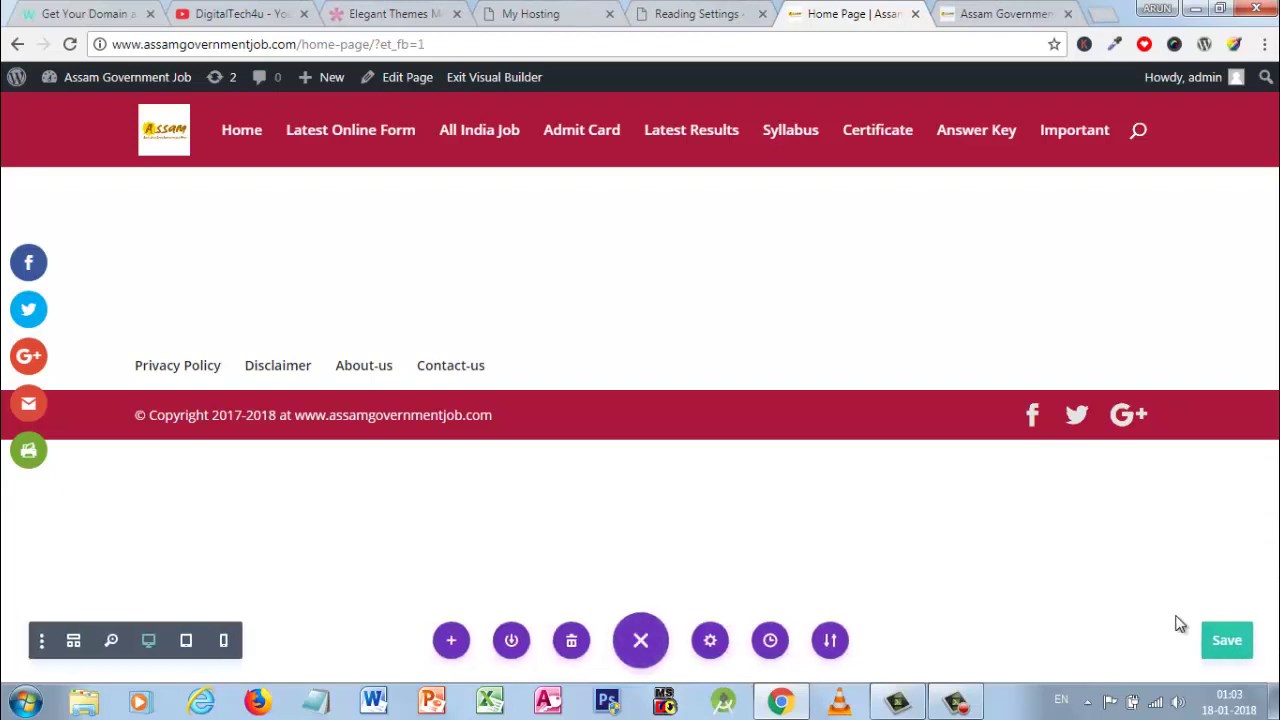
click(451, 642)
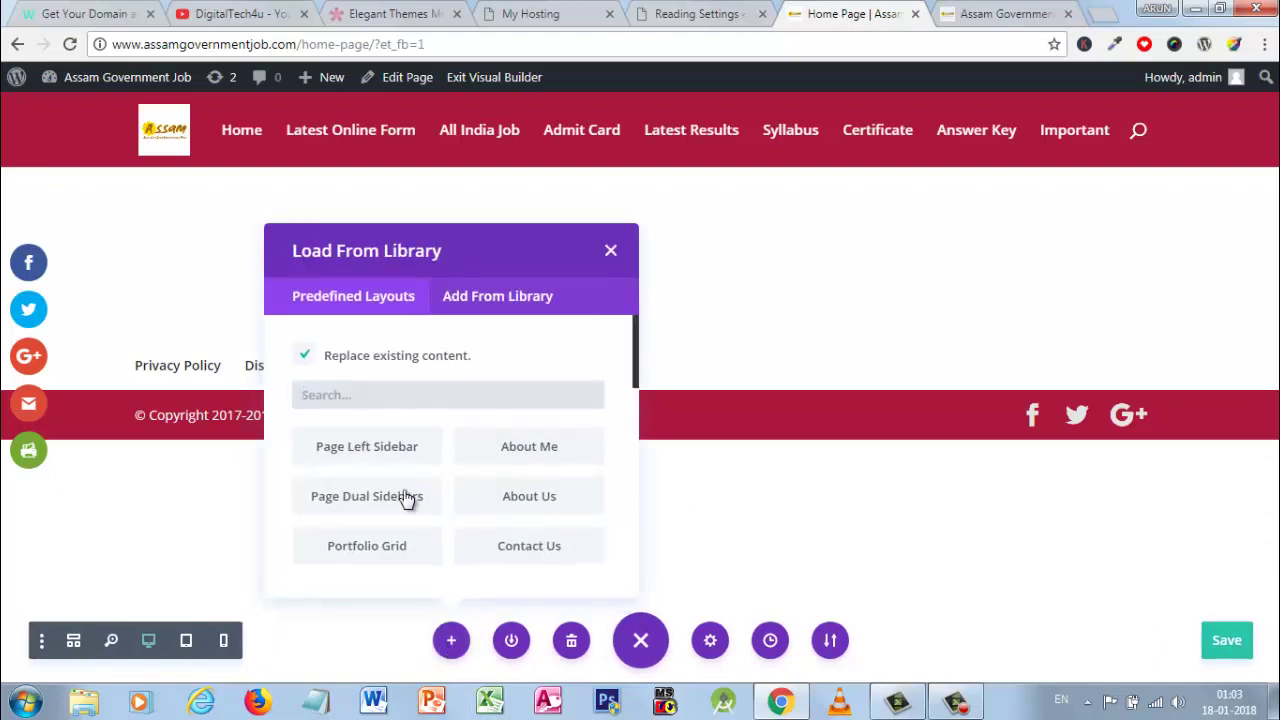
scroll(408, 480, down, 5)
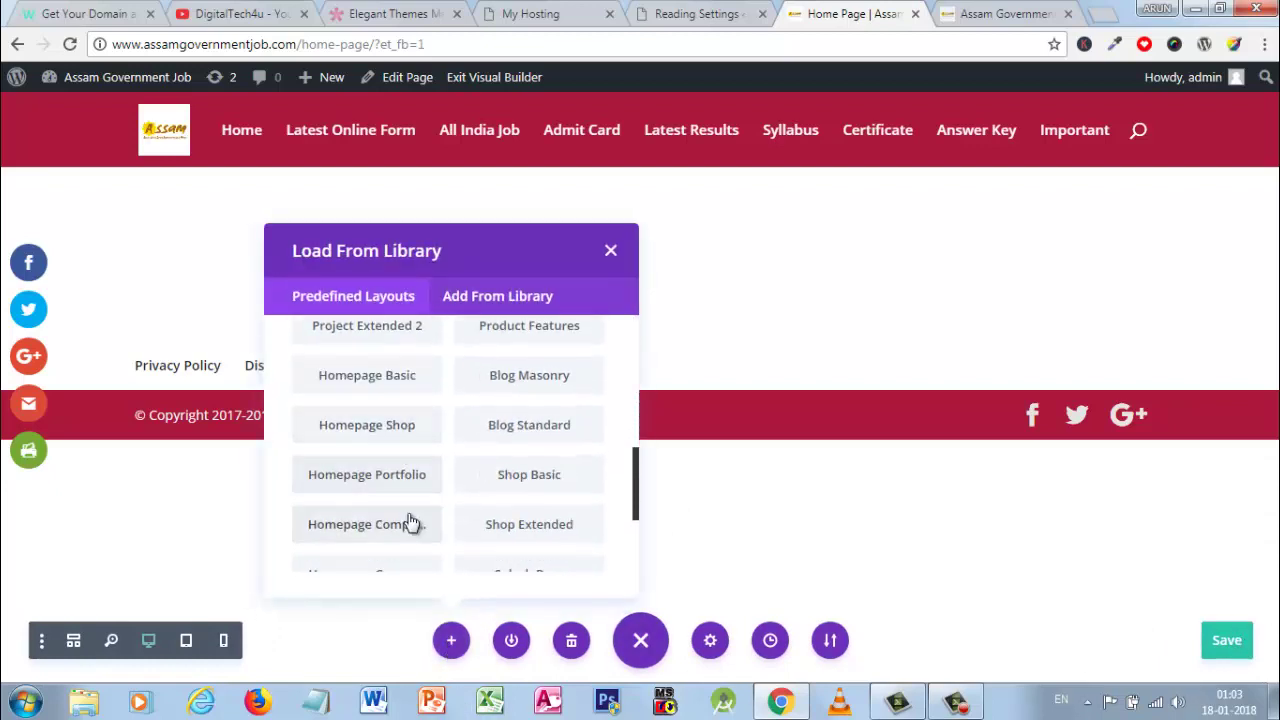
scroll(414, 534, down, 3)
scroll(486, 429, up, 6)
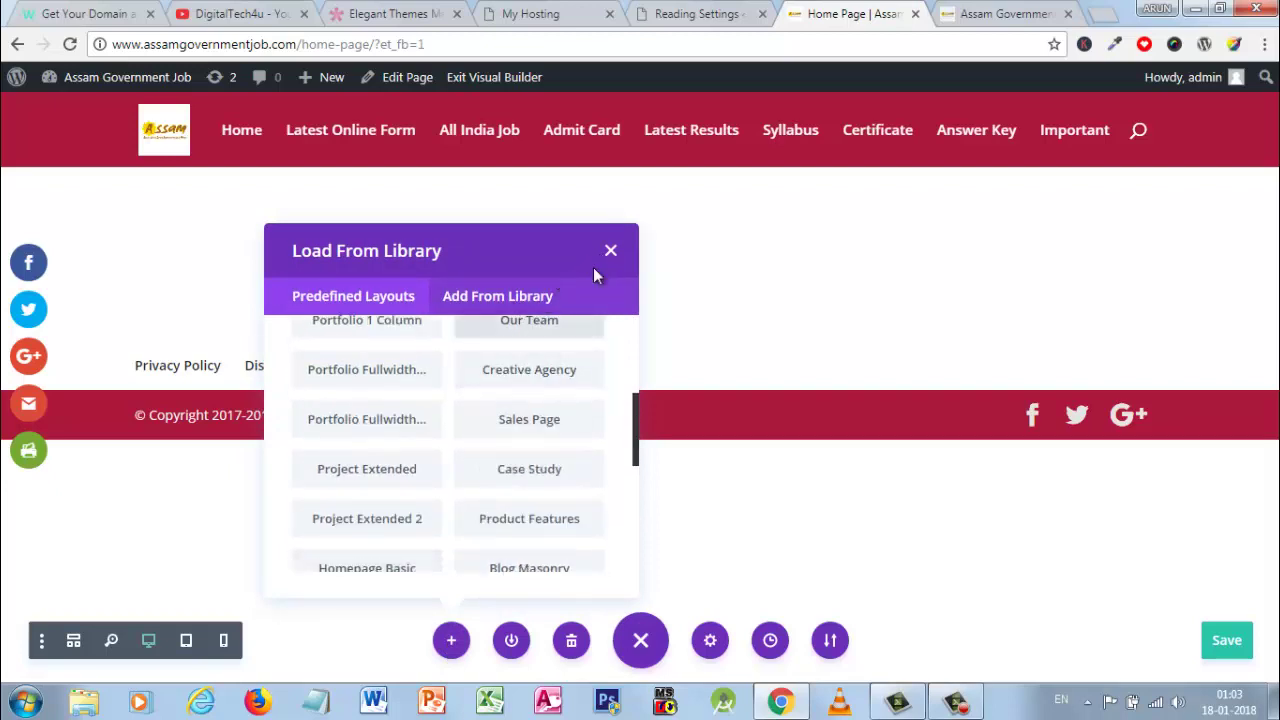
click(514, 314)
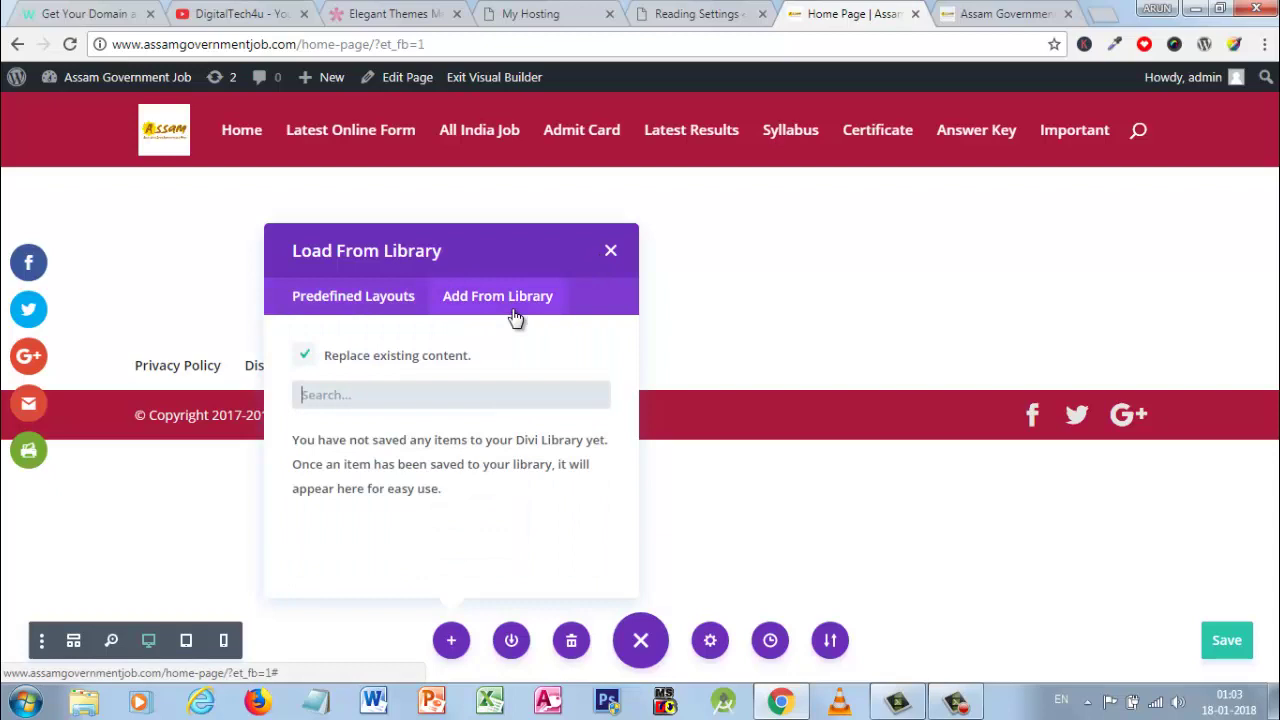
click(611, 252)
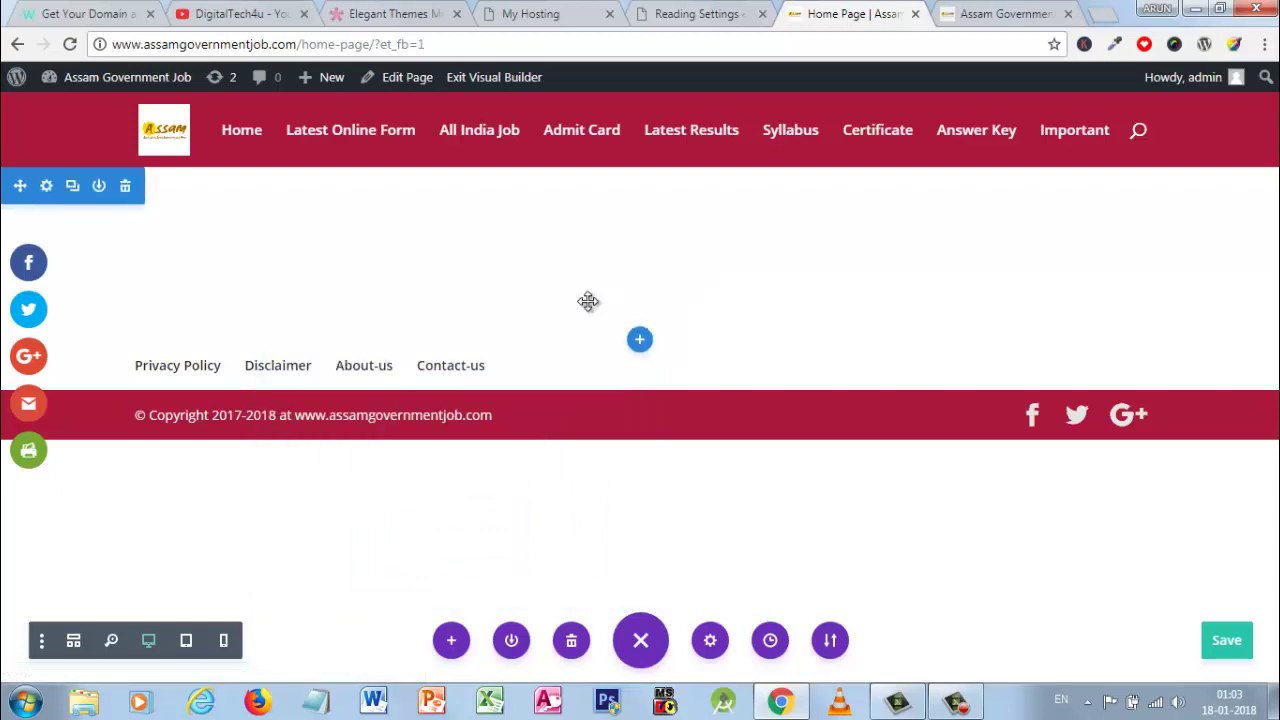
Inspect the settings of the empty Text module in the page's row and close them
mouse_move(483, 266)
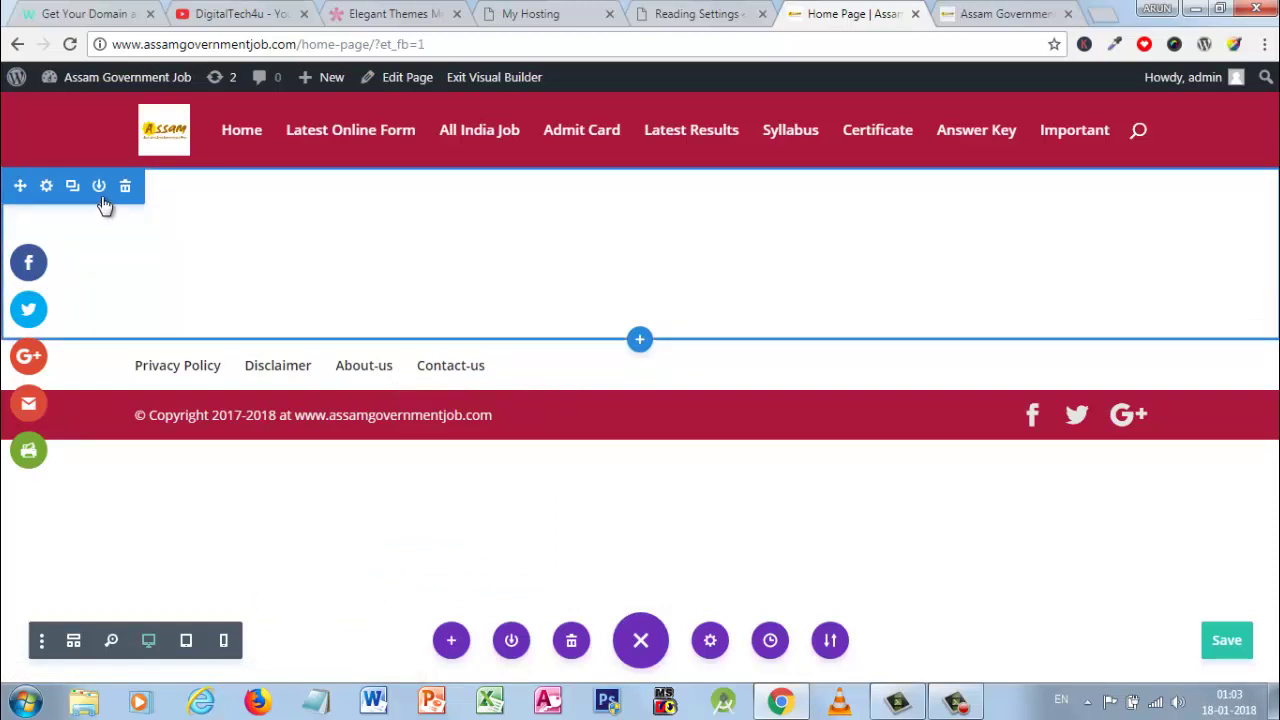
mouse_move(329, 240)
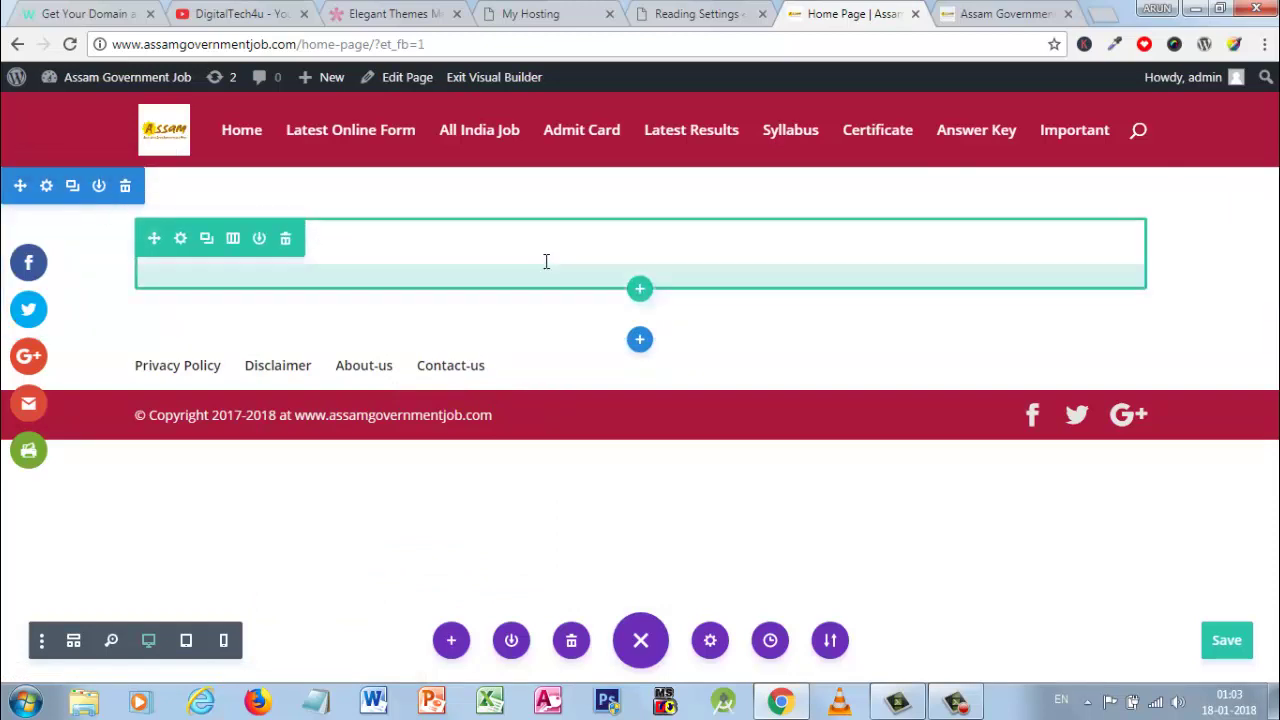
mouse_move(592, 253)
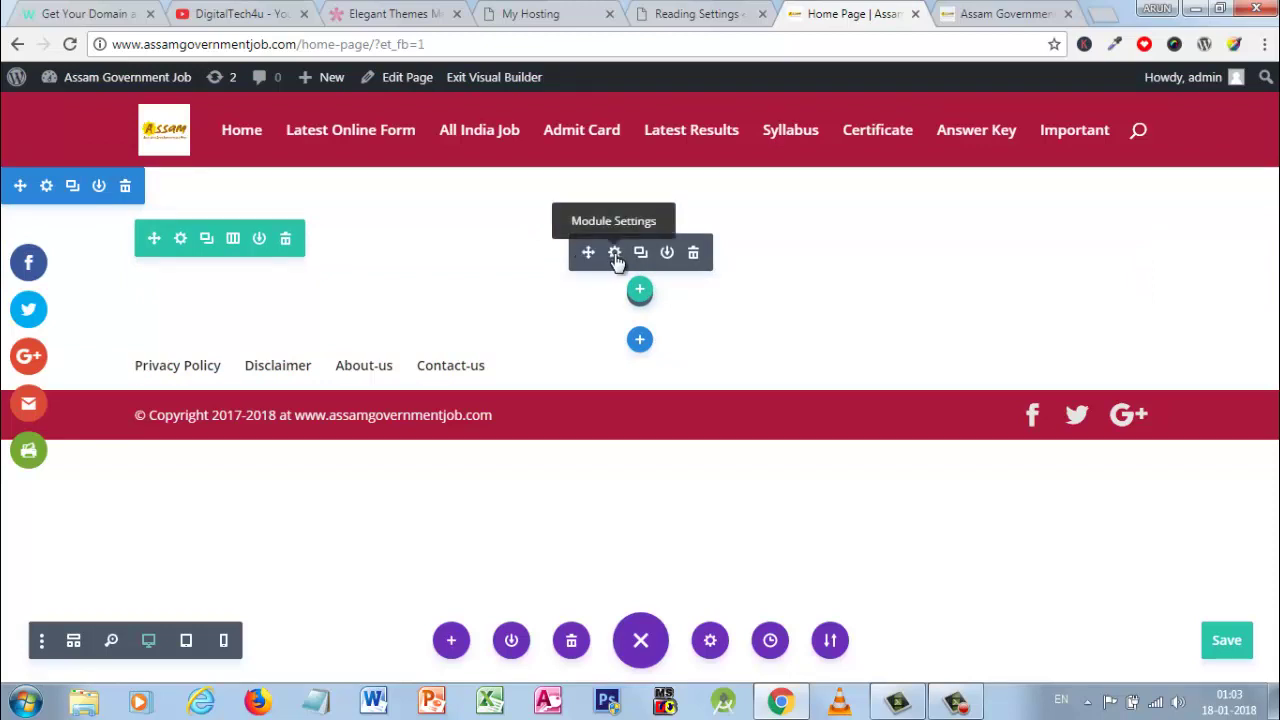
click(615, 254)
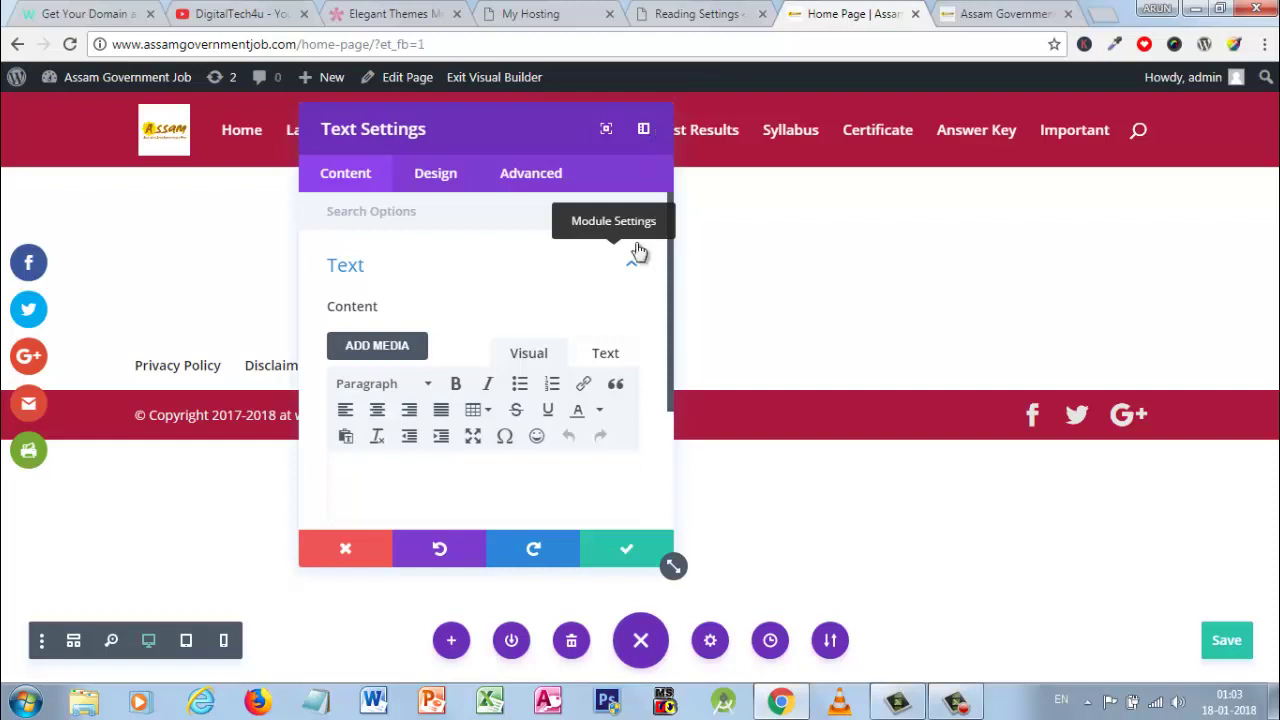
click(626, 544)
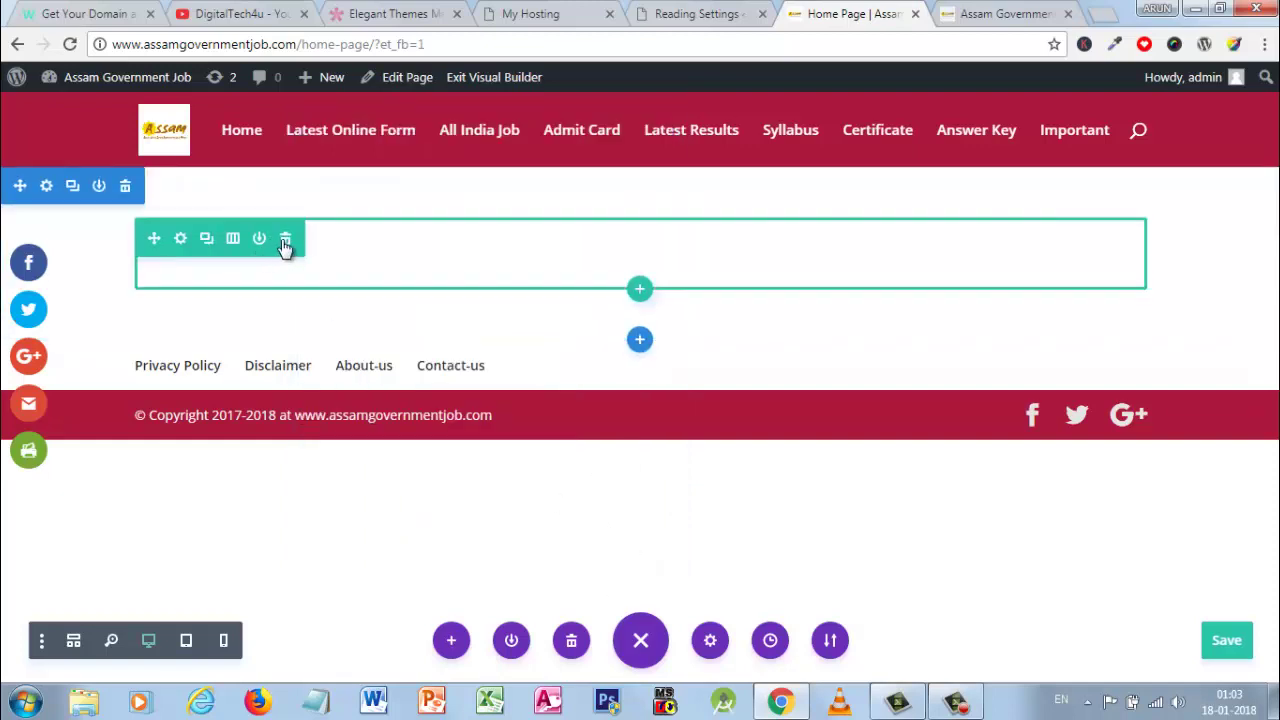
Delete the row holding the Text module, and try adding a new section below before removing that section
click(285, 242)
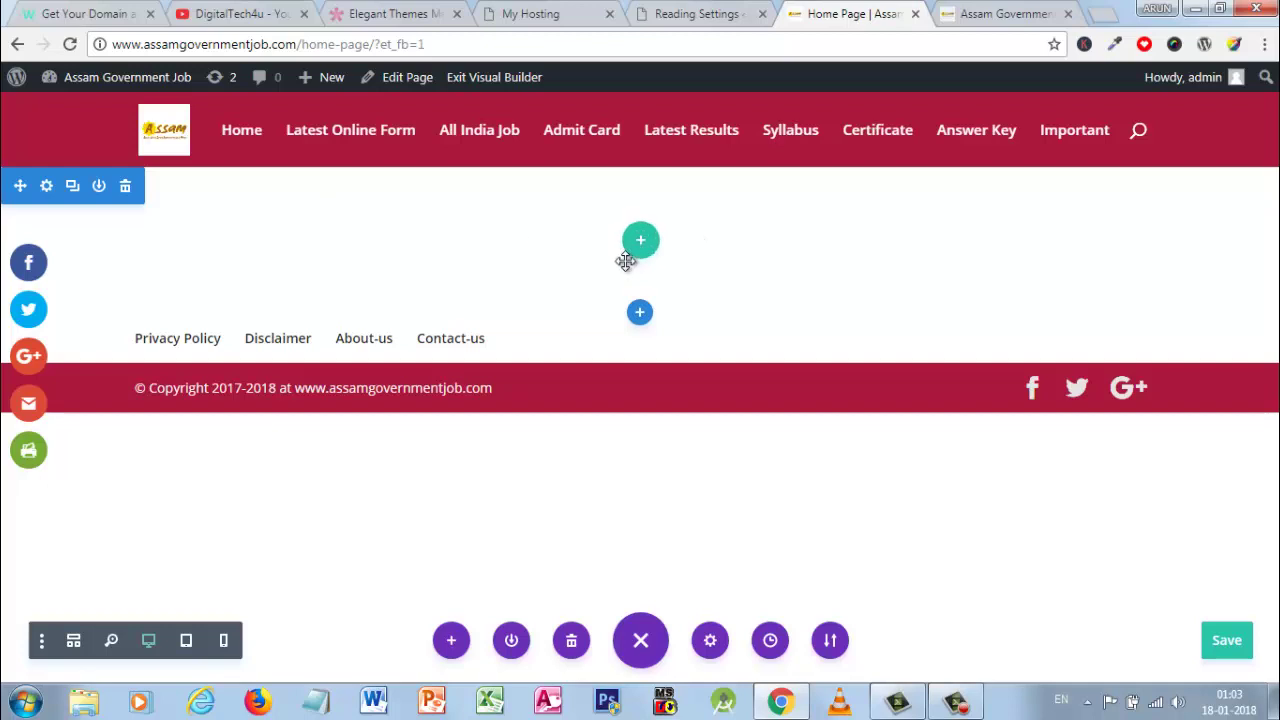
click(640, 314)
click(555, 264)
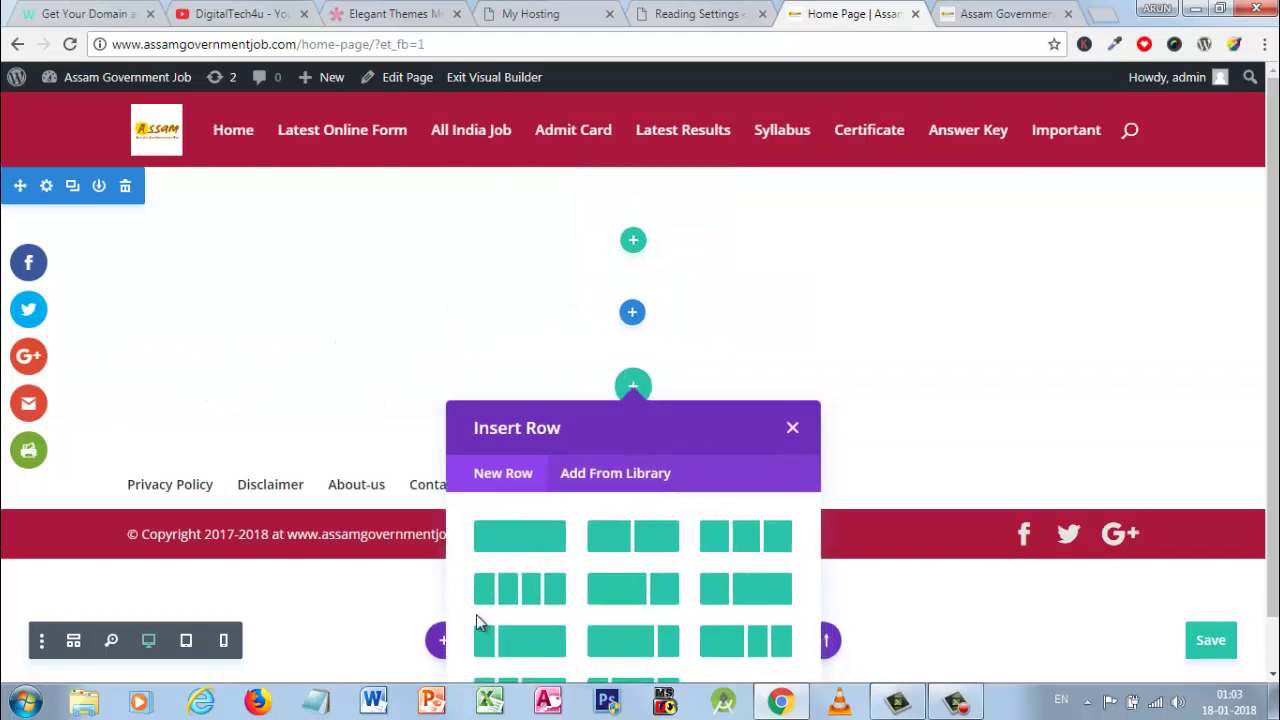
click(793, 429)
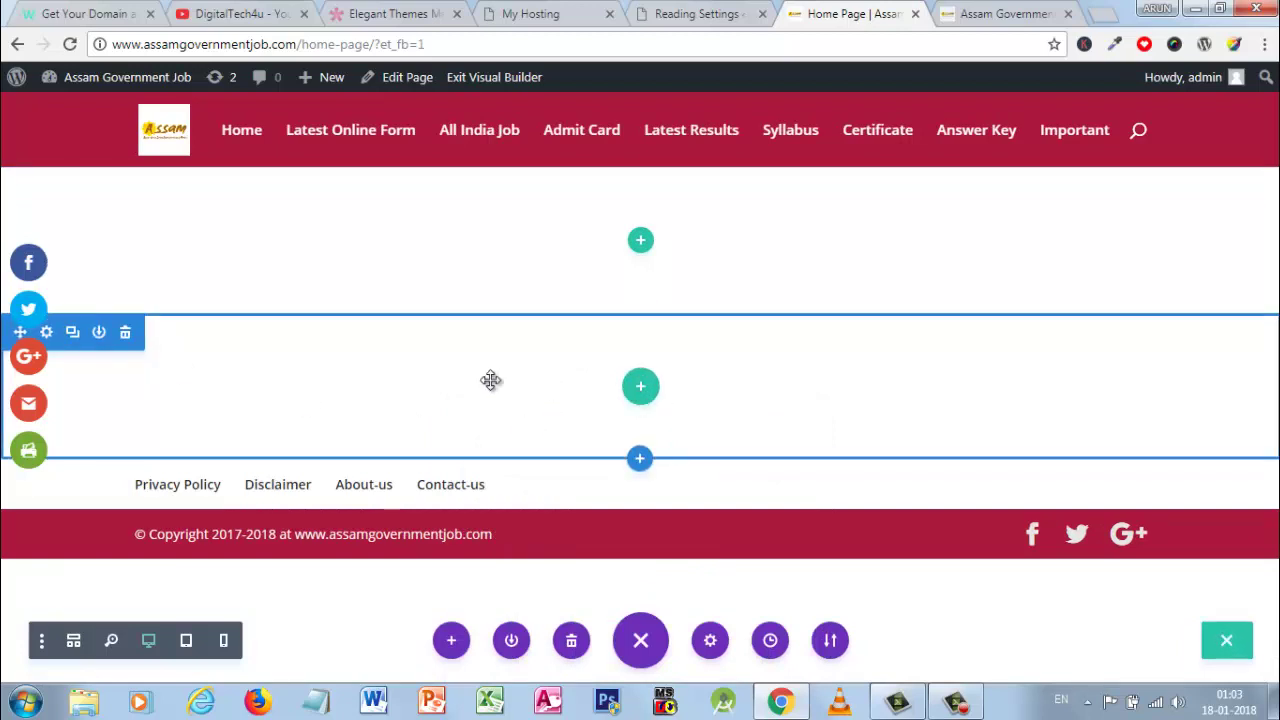
click(127, 336)
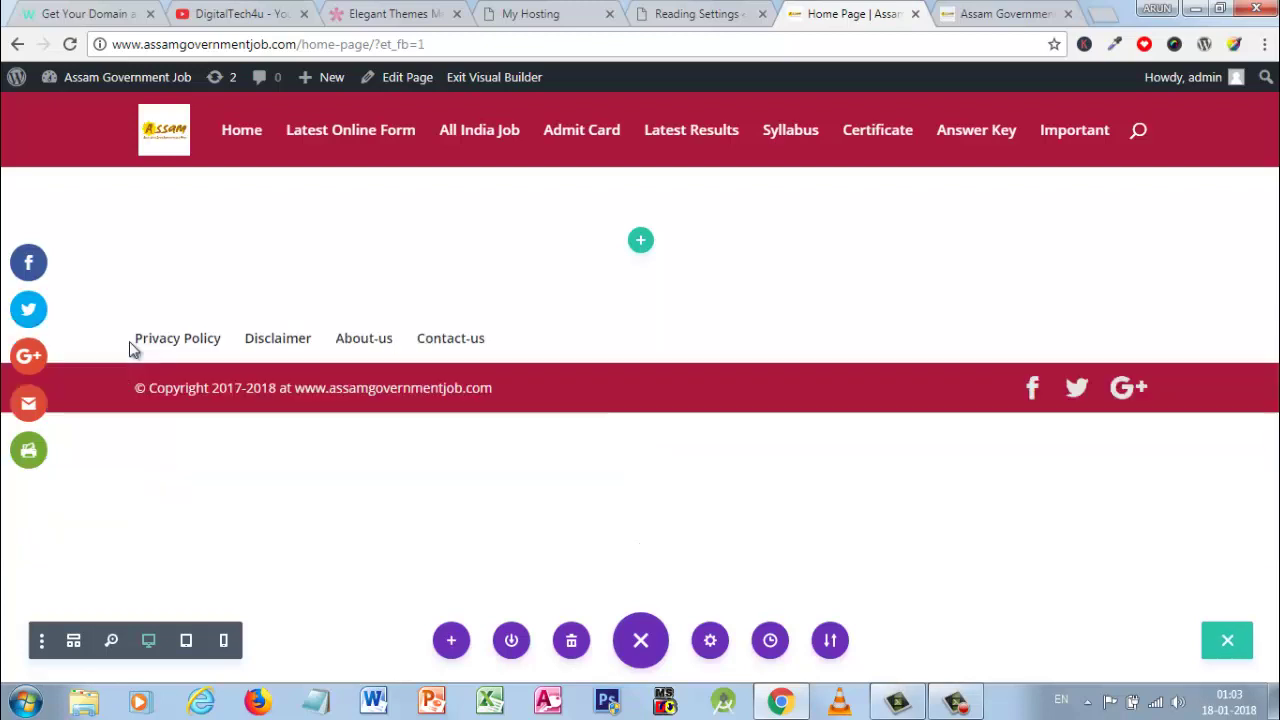
Insert a row with three equal columns and browse the modules available for its first column
click(646, 243)
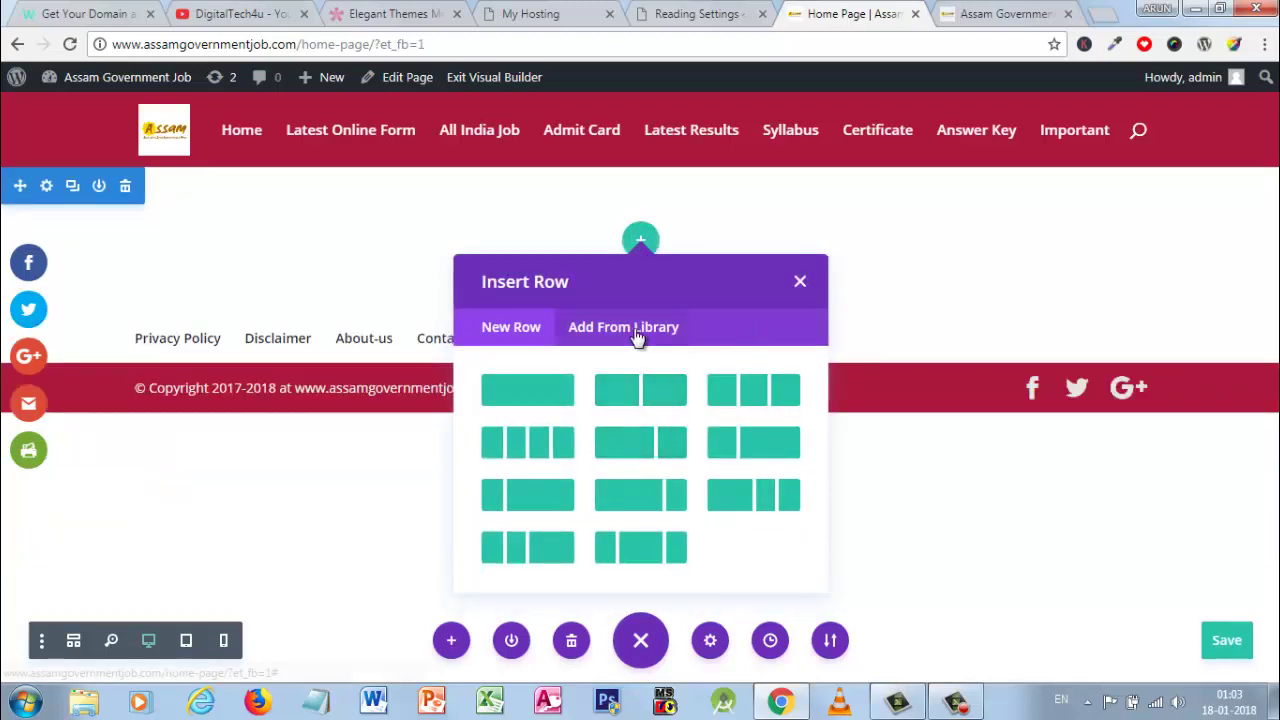
click(795, 398)
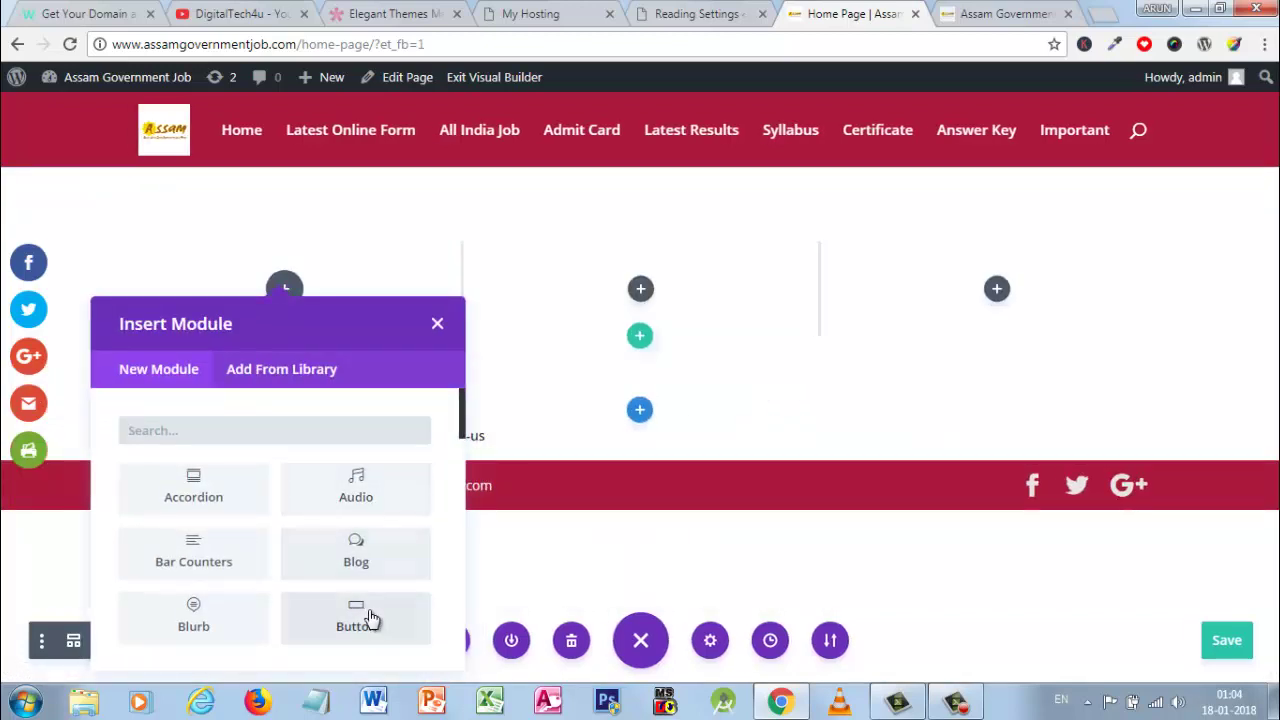
scroll(362, 617, down, 5)
scroll(245, 620, down, 5)
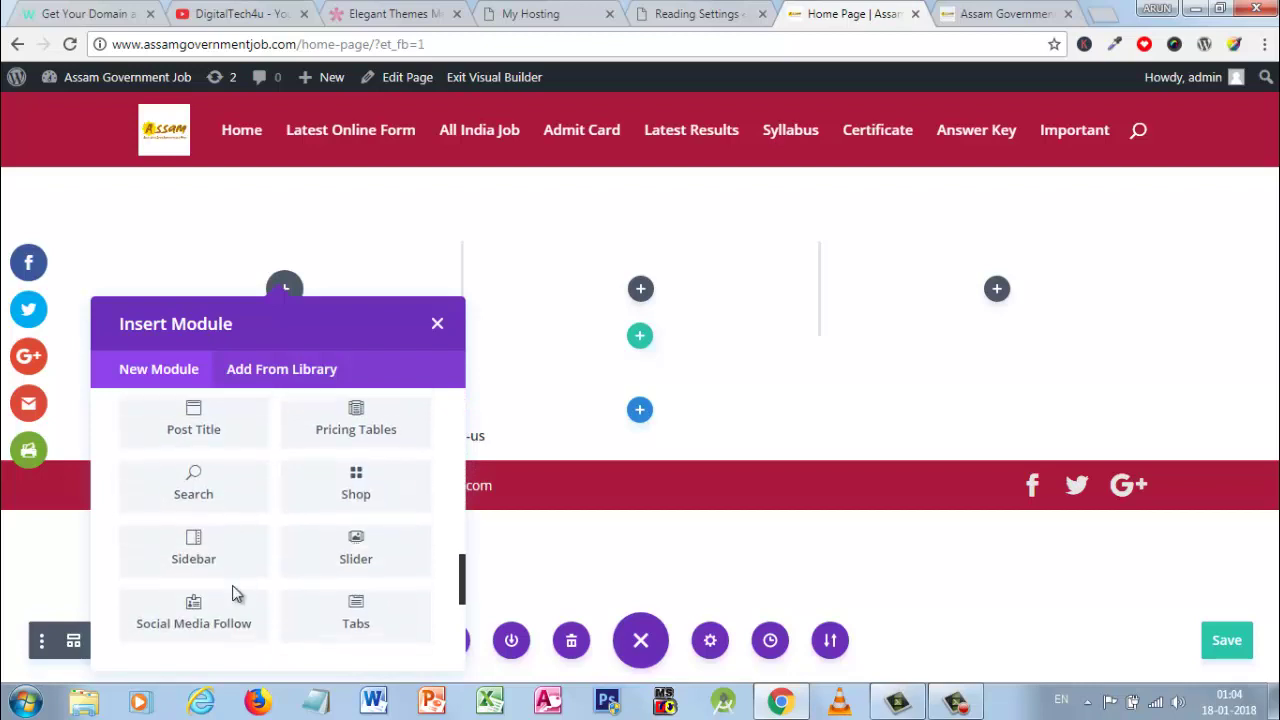
scroll(326, 566, up, 6)
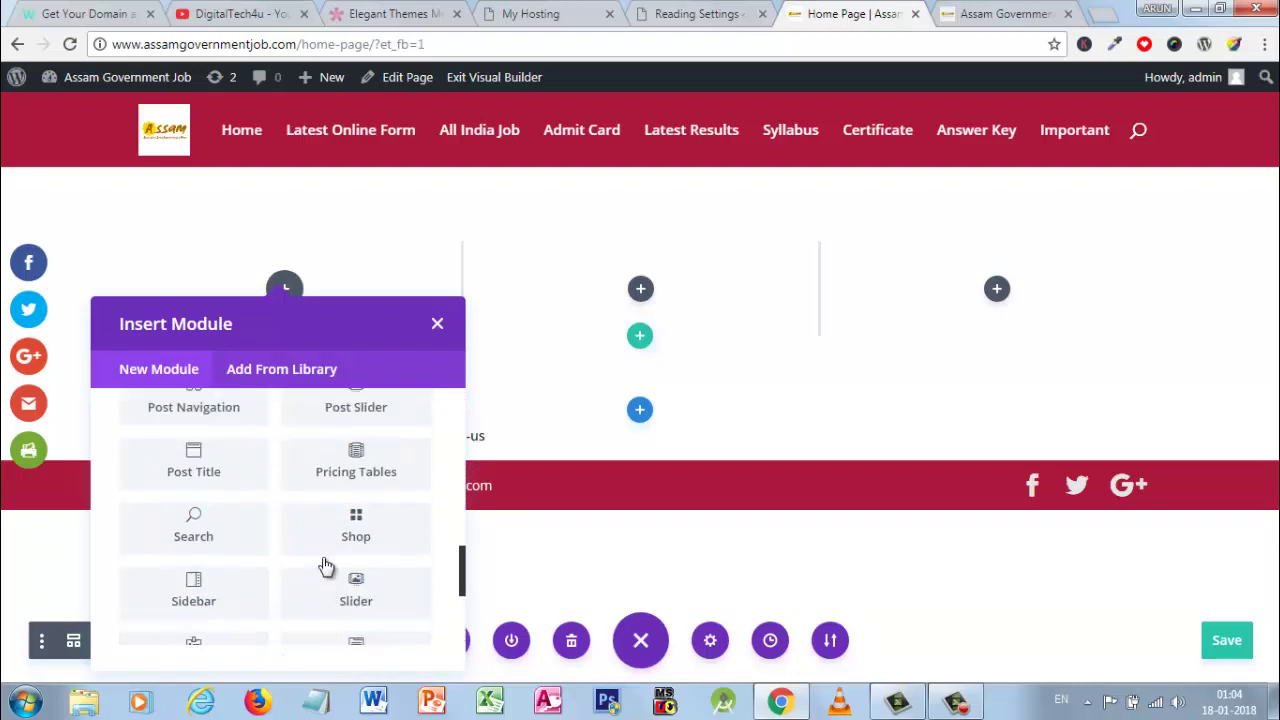
scroll(302, 480, up, 1)
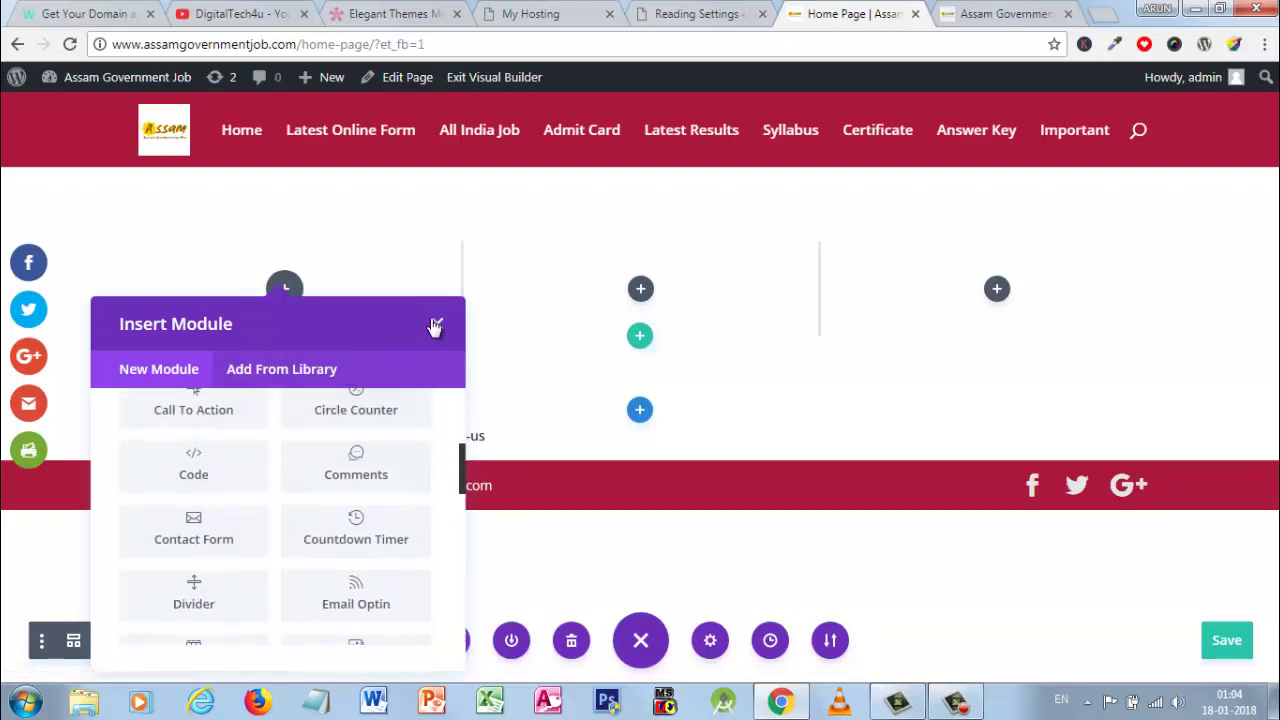
click(434, 324)
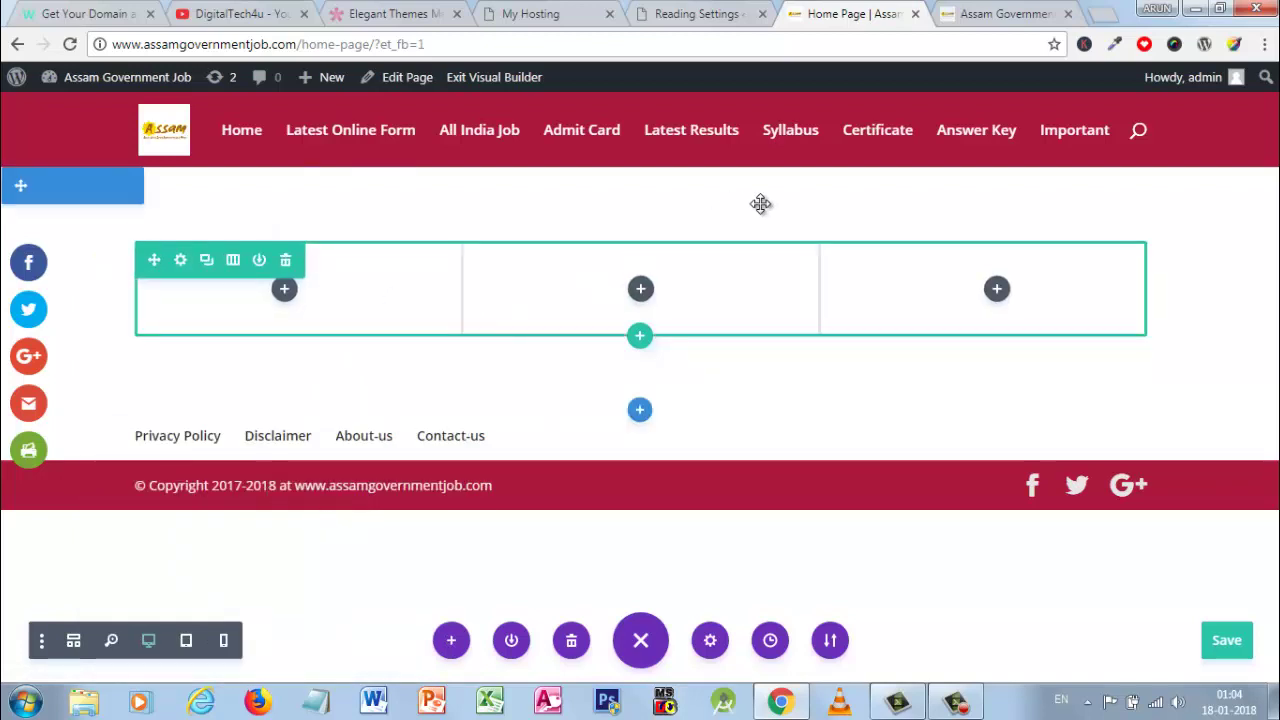
Leave the new Home Page without saving and enable the Visual Builder on the site's existing front page
click(915, 14)
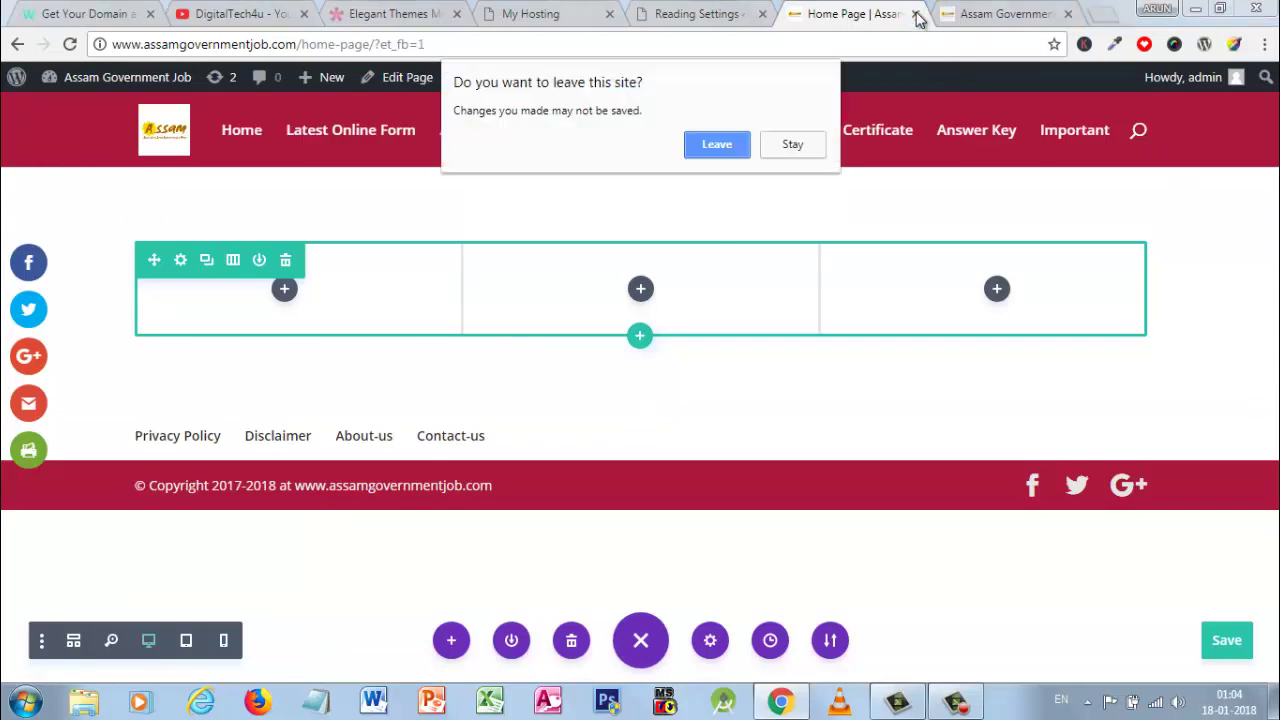
click(710, 150)
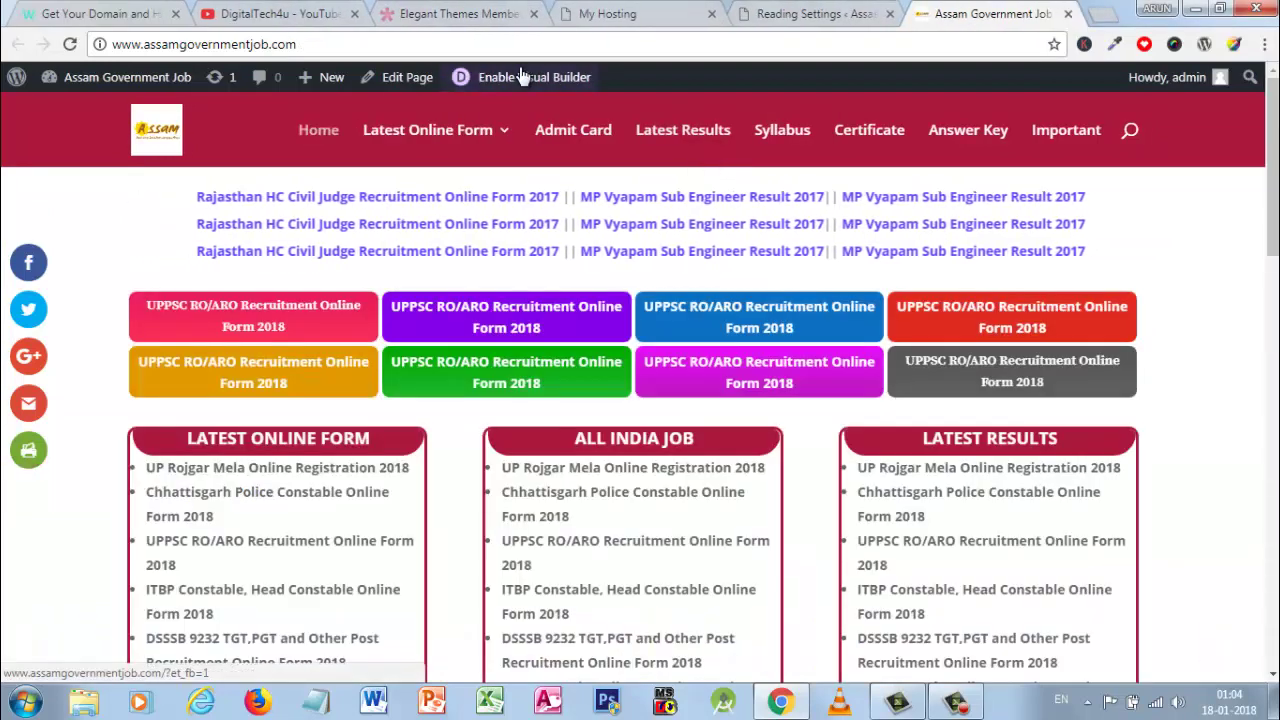
click(504, 82)
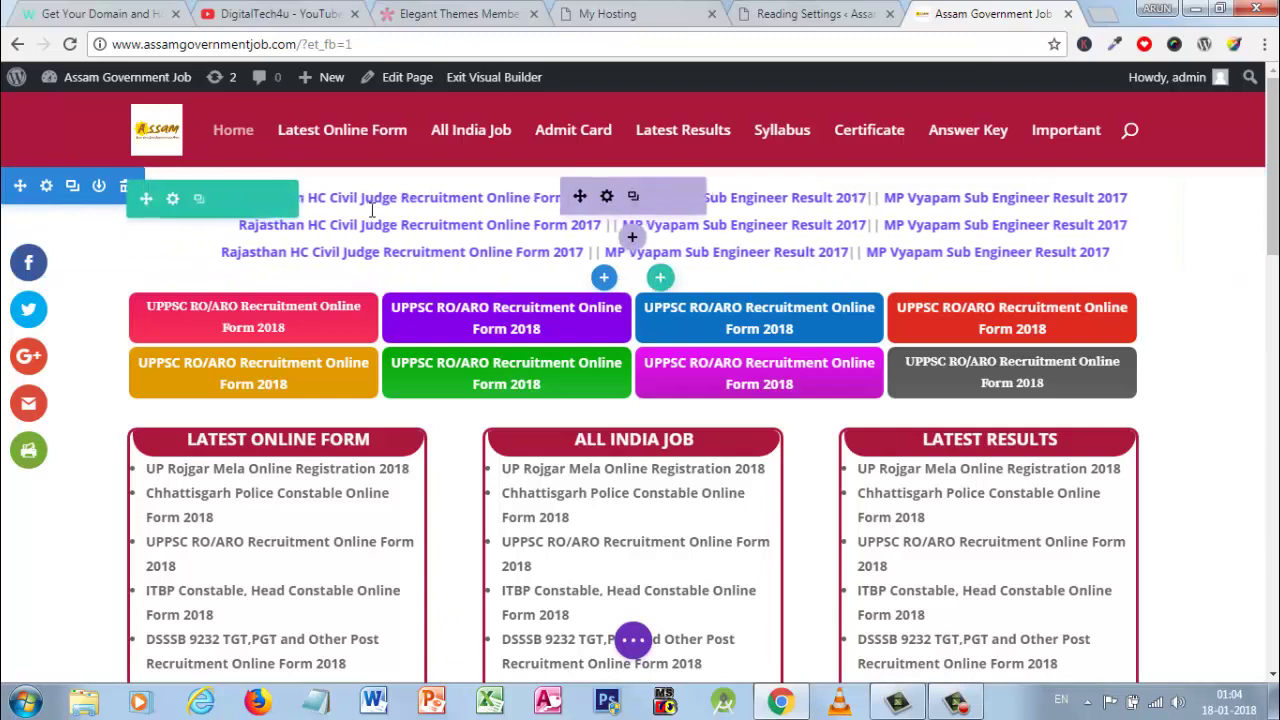
Open the settings of the scrolling links' Code module and examine the opening and closing marquee tags in its content
click(608, 198)
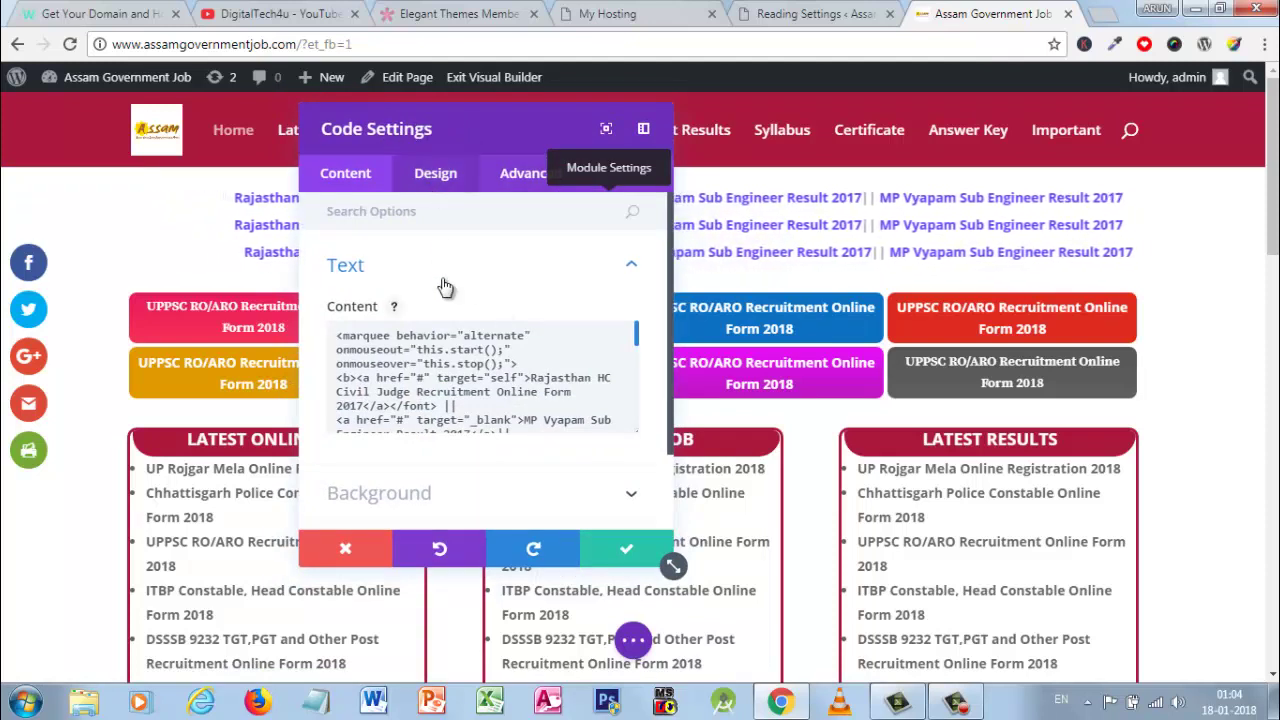
scroll(441, 385, down, 5)
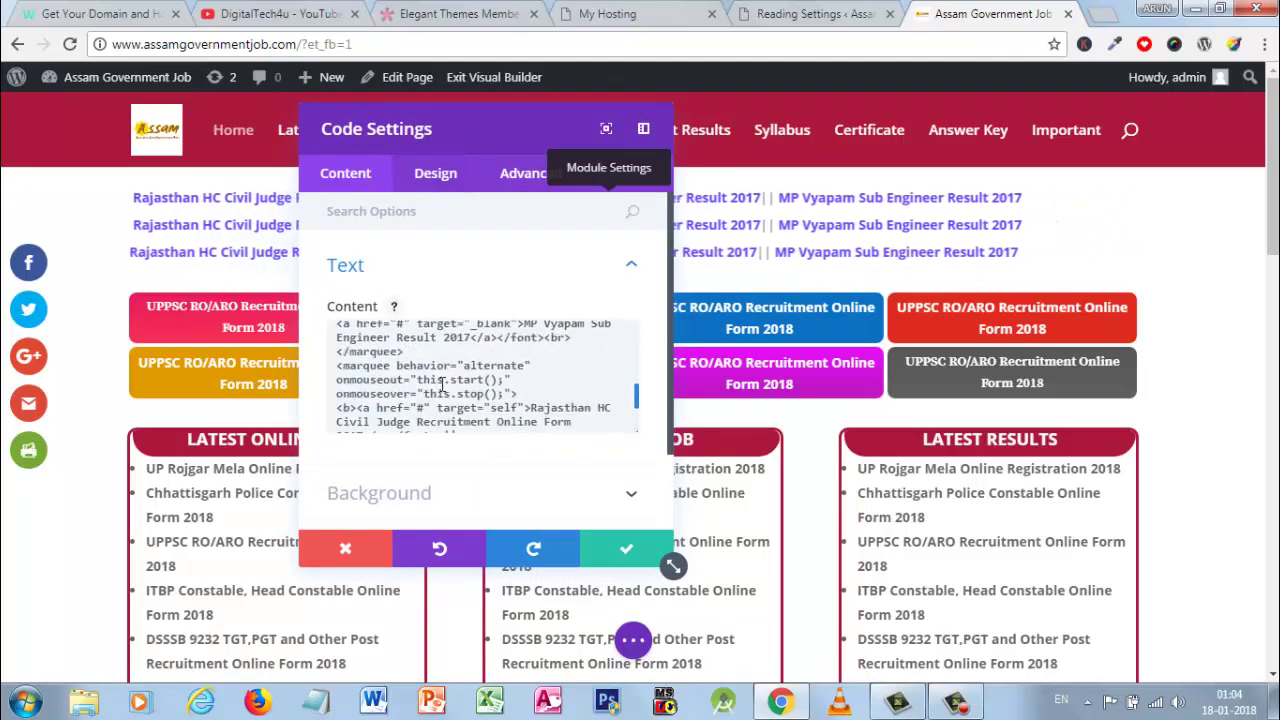
scroll(516, 395, down, 3)
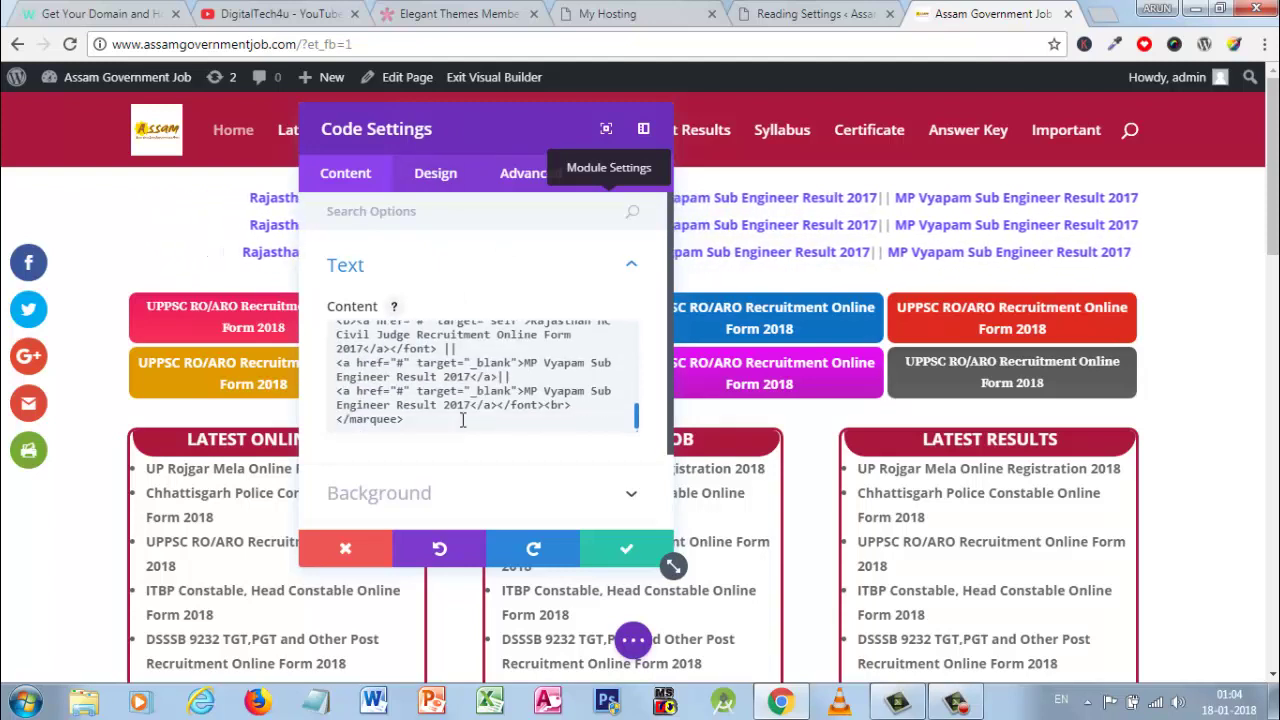
drag(424, 421, 337, 416)
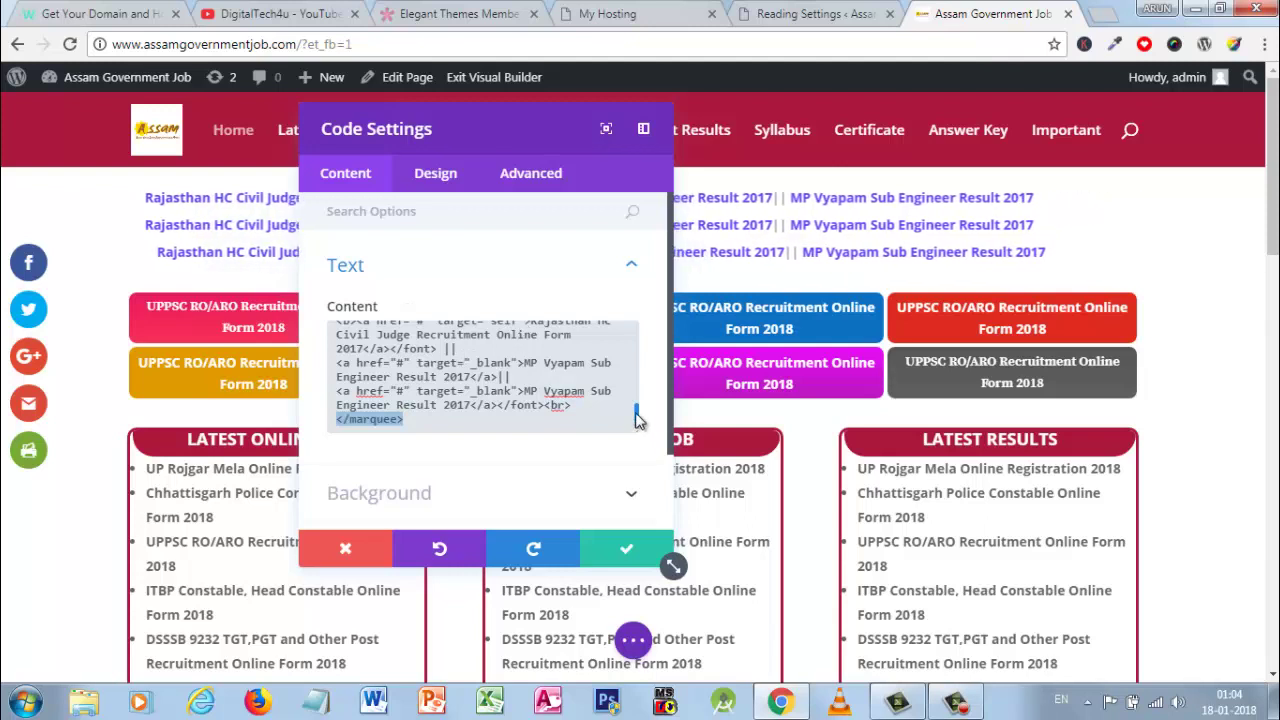
drag(638, 420, 593, 330)
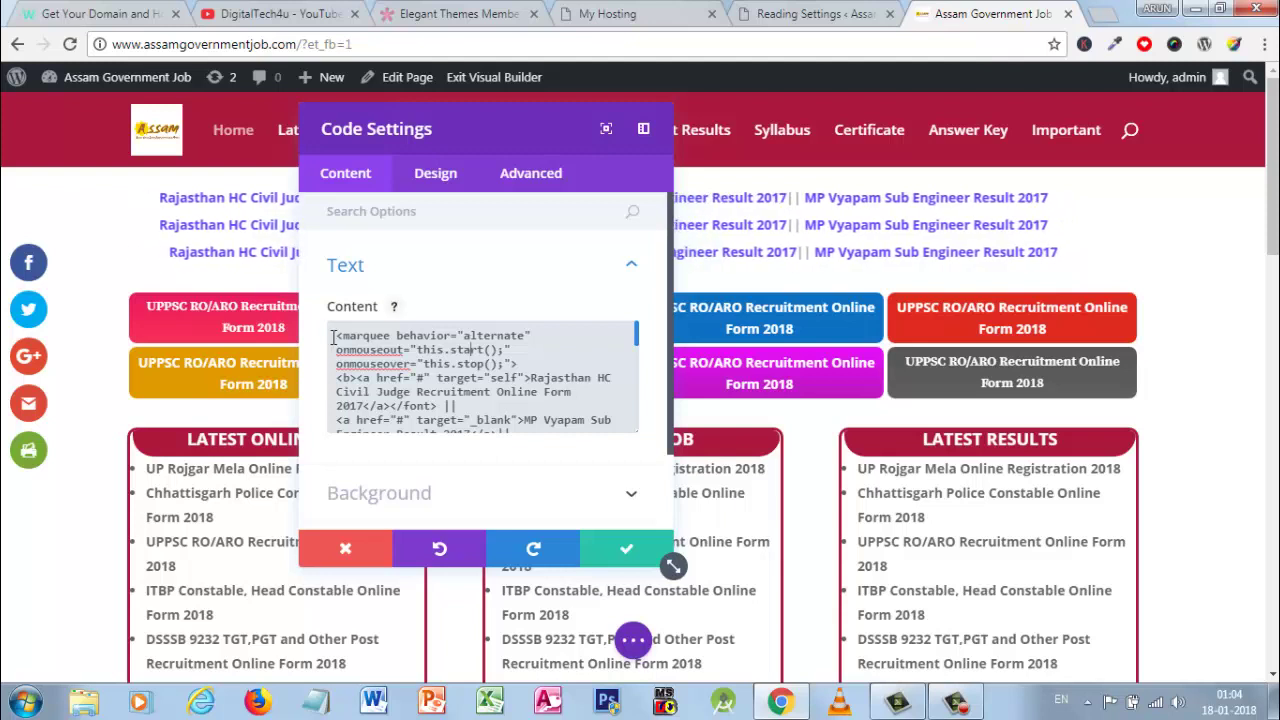
drag(350, 340, 512, 336)
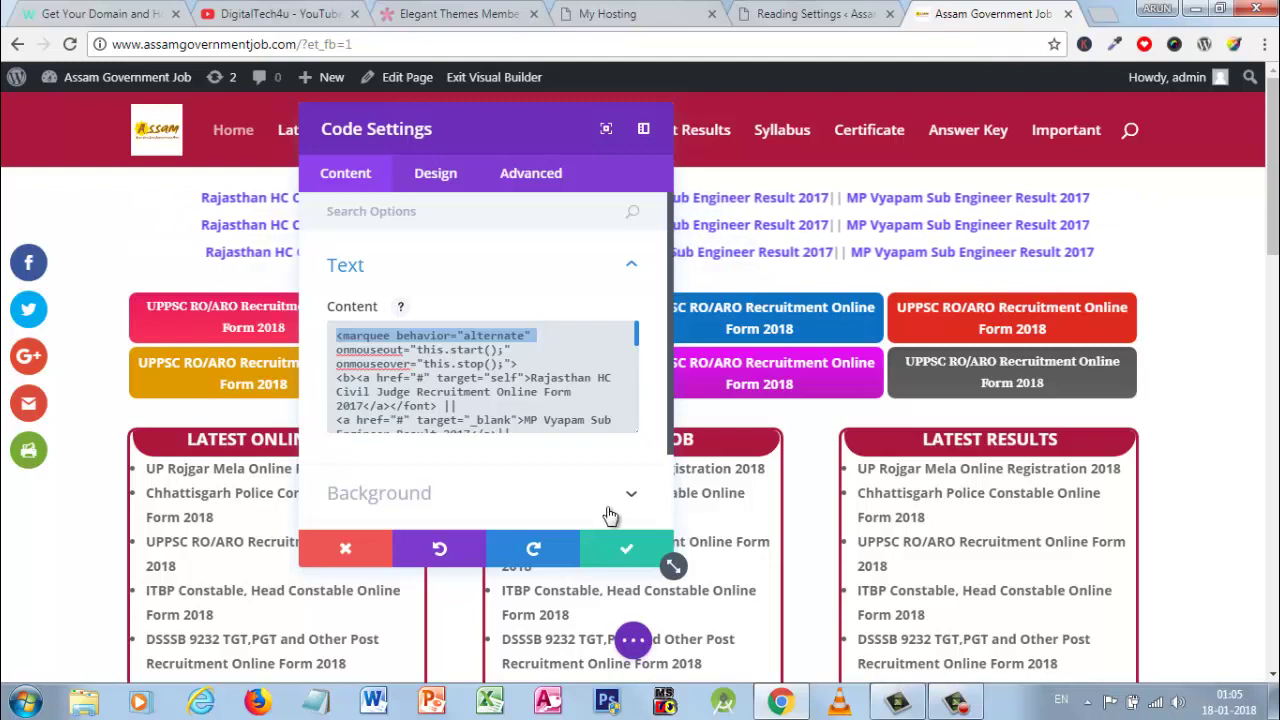
Set the Hue filter in the Code module's design settings to 220deg and move the settings window aside
click(435, 172)
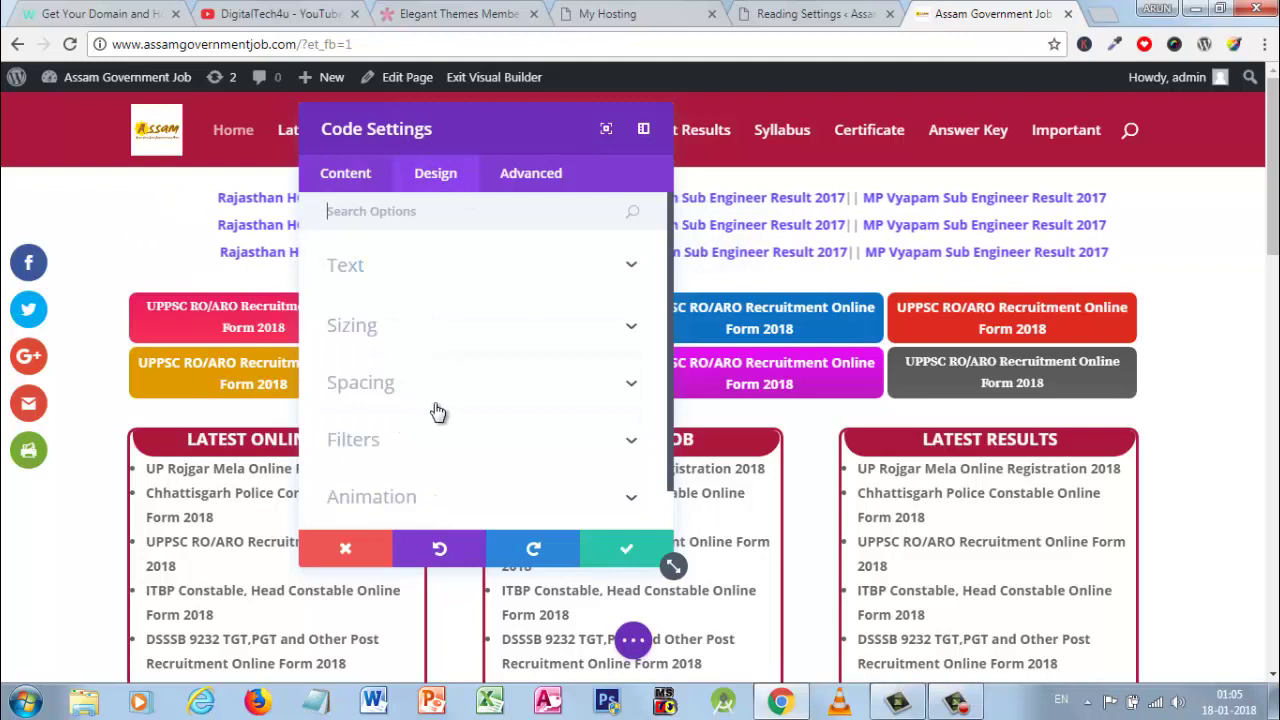
click(420, 450)
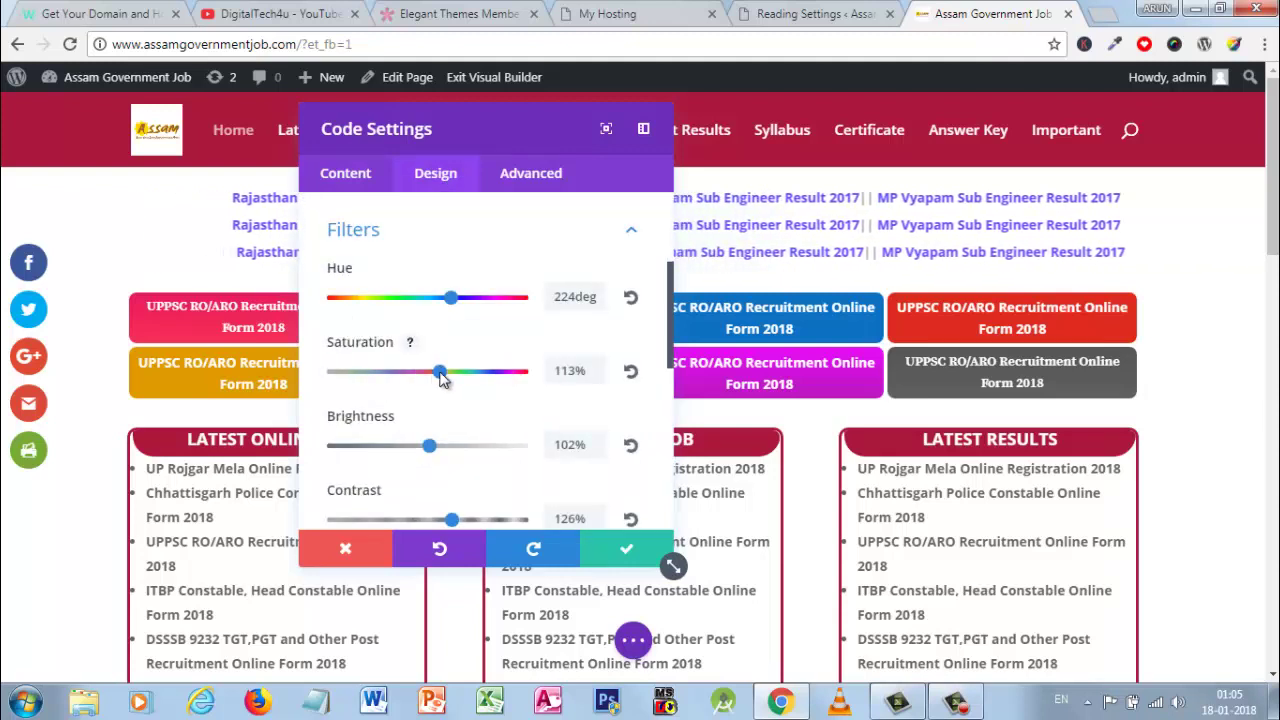
mouse_move(440, 374)
mouse_down()
mouse_move(383, 388)
mouse_move(441, 378)
mouse_up()
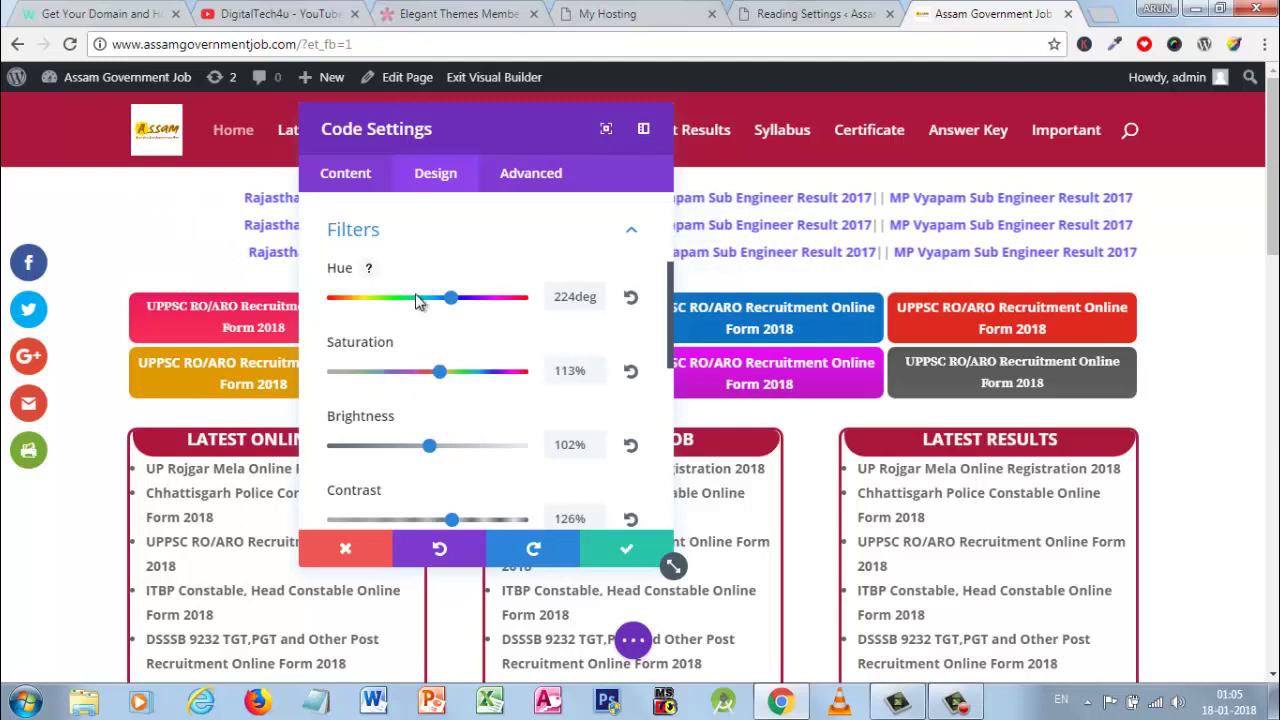
mouse_move(437, 305)
mouse_down()
mouse_move(388, 304)
mouse_move(447, 312)
mouse_up()
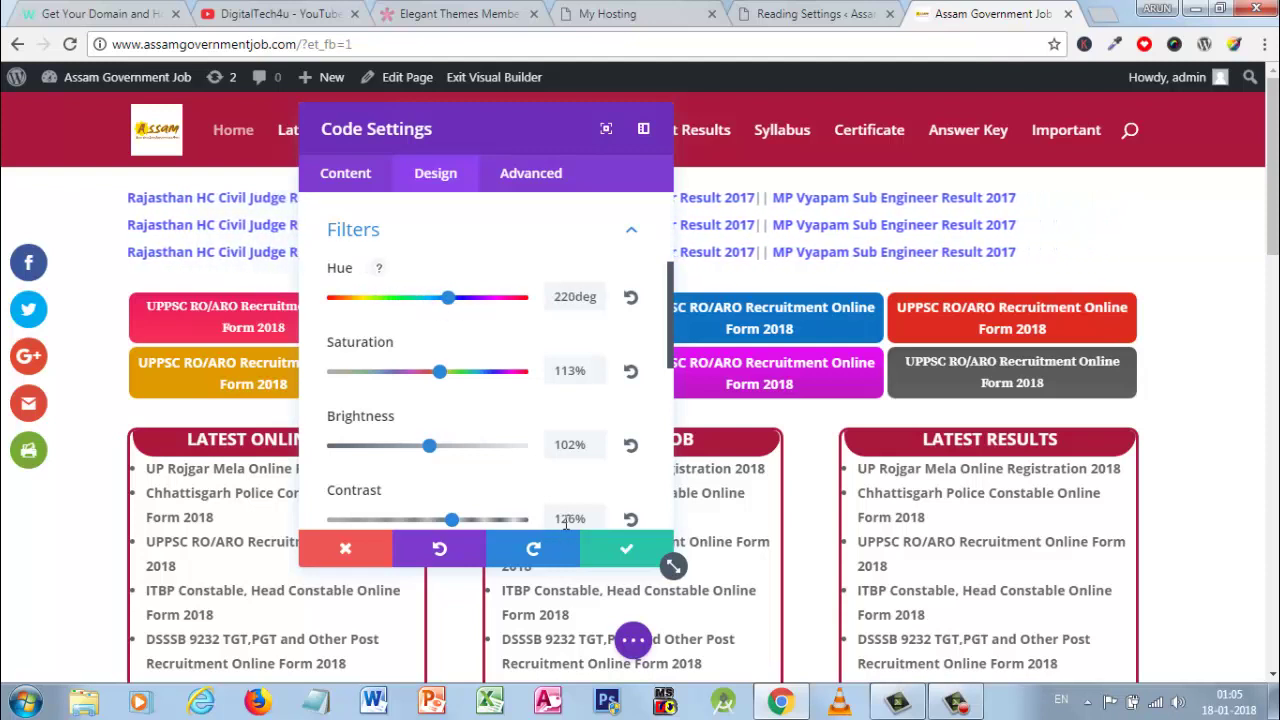
drag(491, 117, 876, 105)
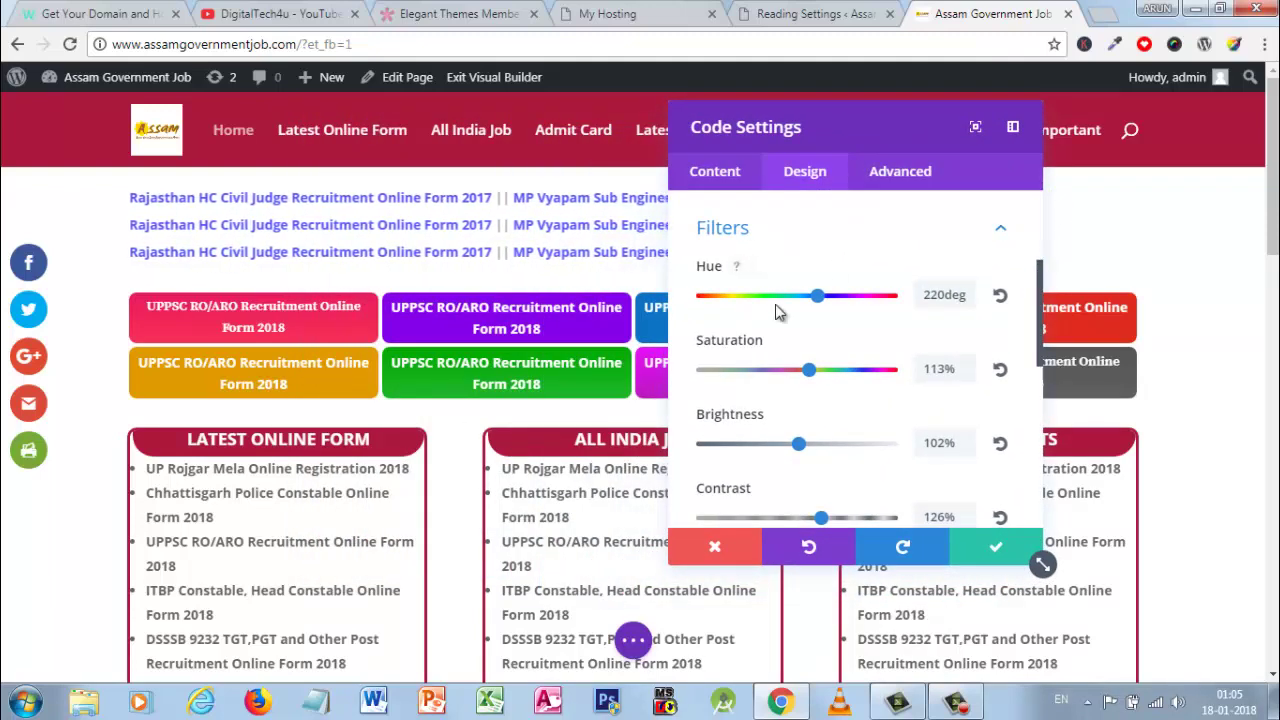
Review the Code module's sizing options in its design settings and save the module's settings
scroll(772, 247, up, 1)
scroll(772, 248, down, 1)
scroll(772, 248, up, 1)
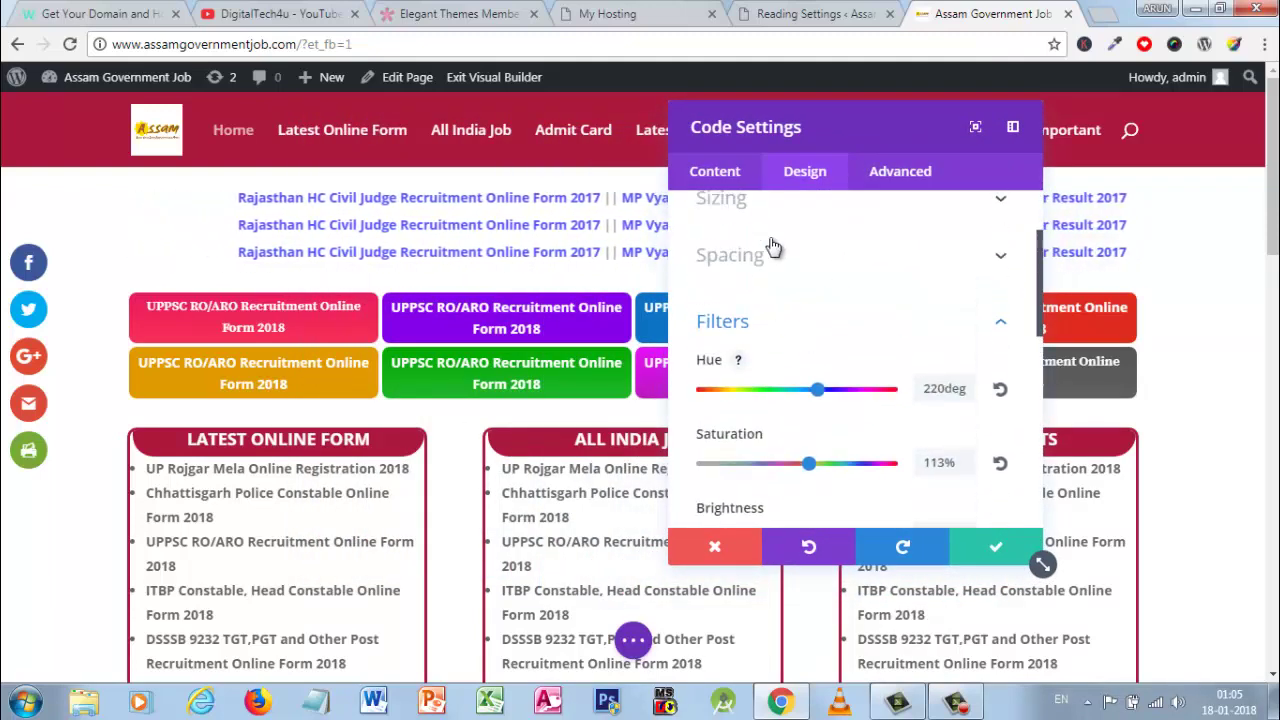
click(848, 336)
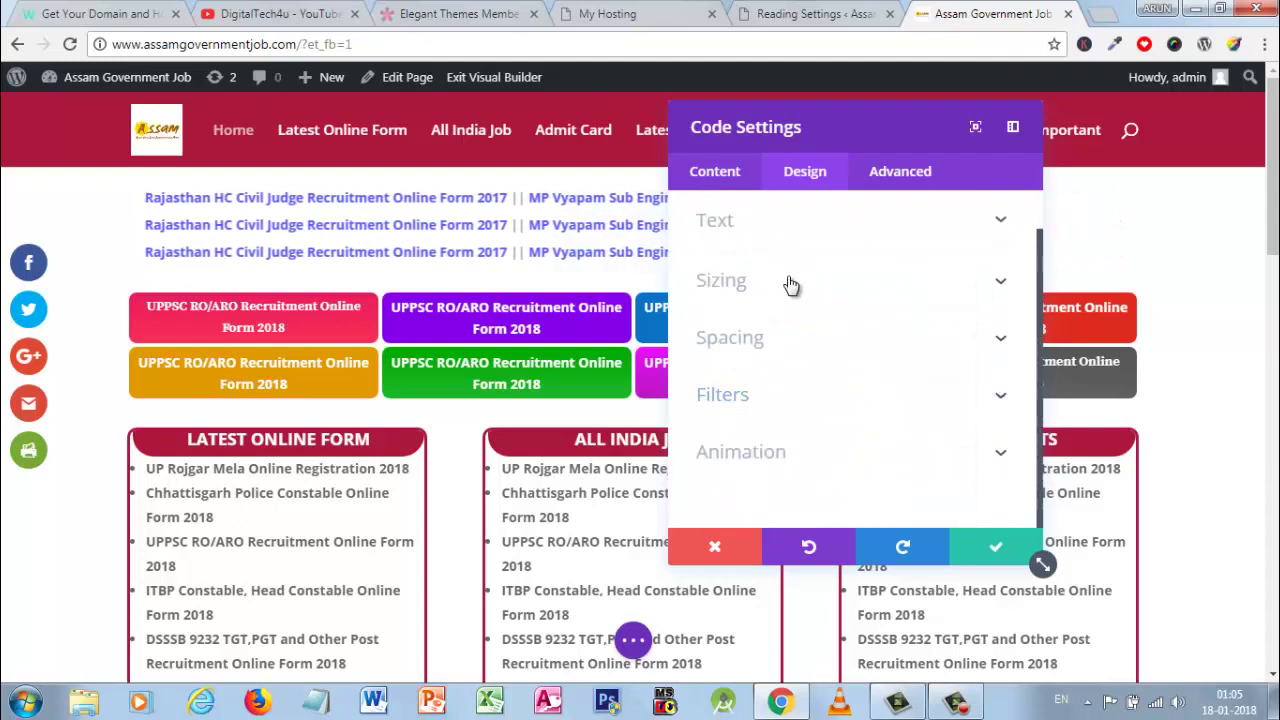
click(790, 286)
scroll(766, 437, down, 1)
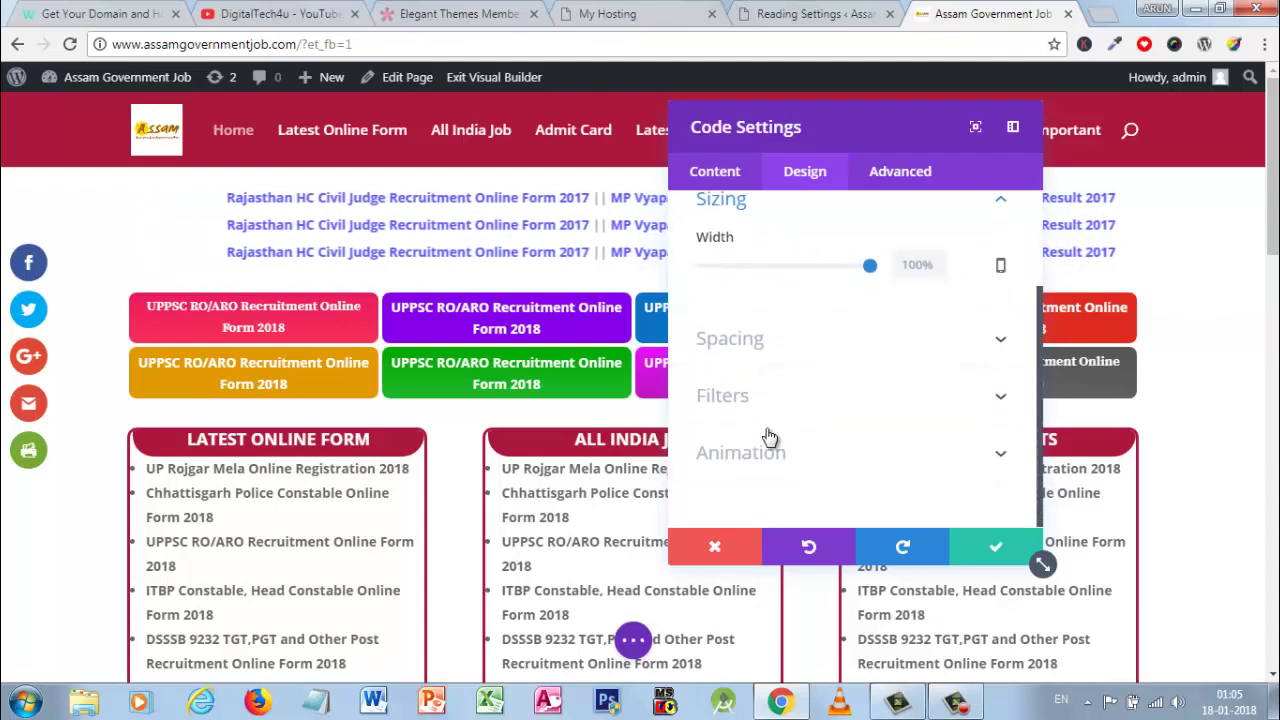
click(985, 545)
Open the settings of the orange button in the second button row and examine its text and link options
mouse_move(407, 214)
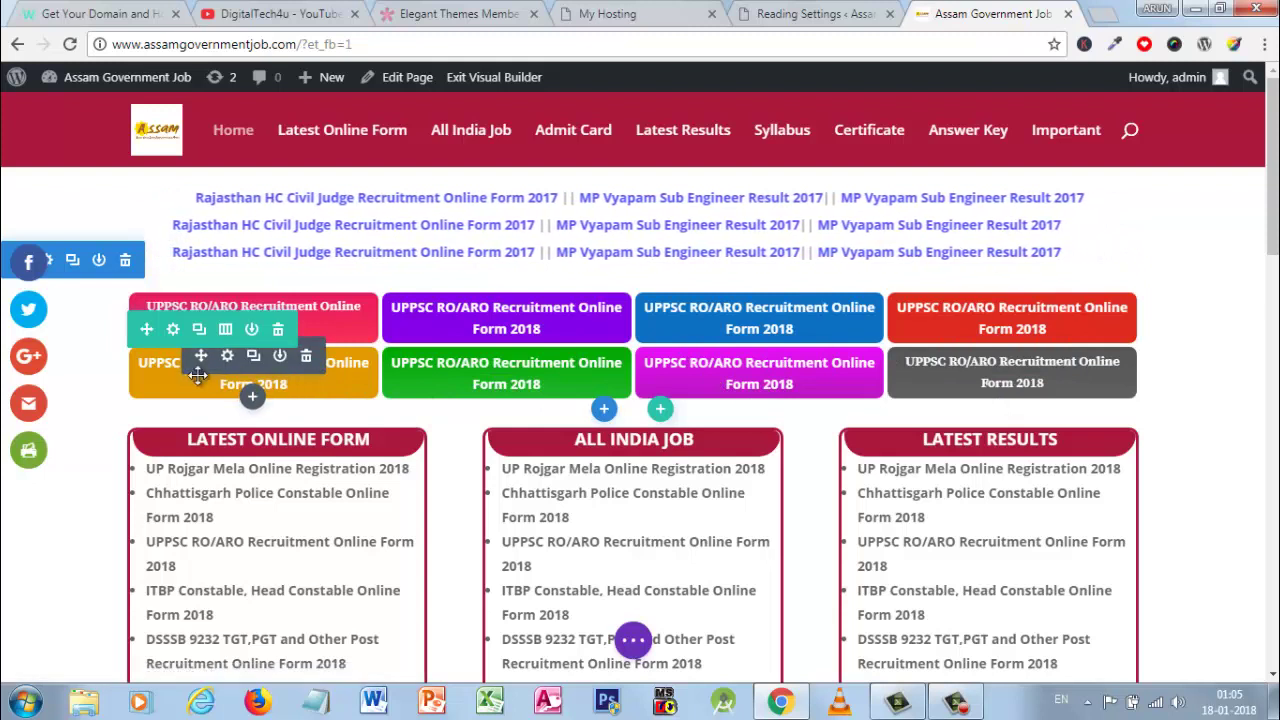
click(227, 357)
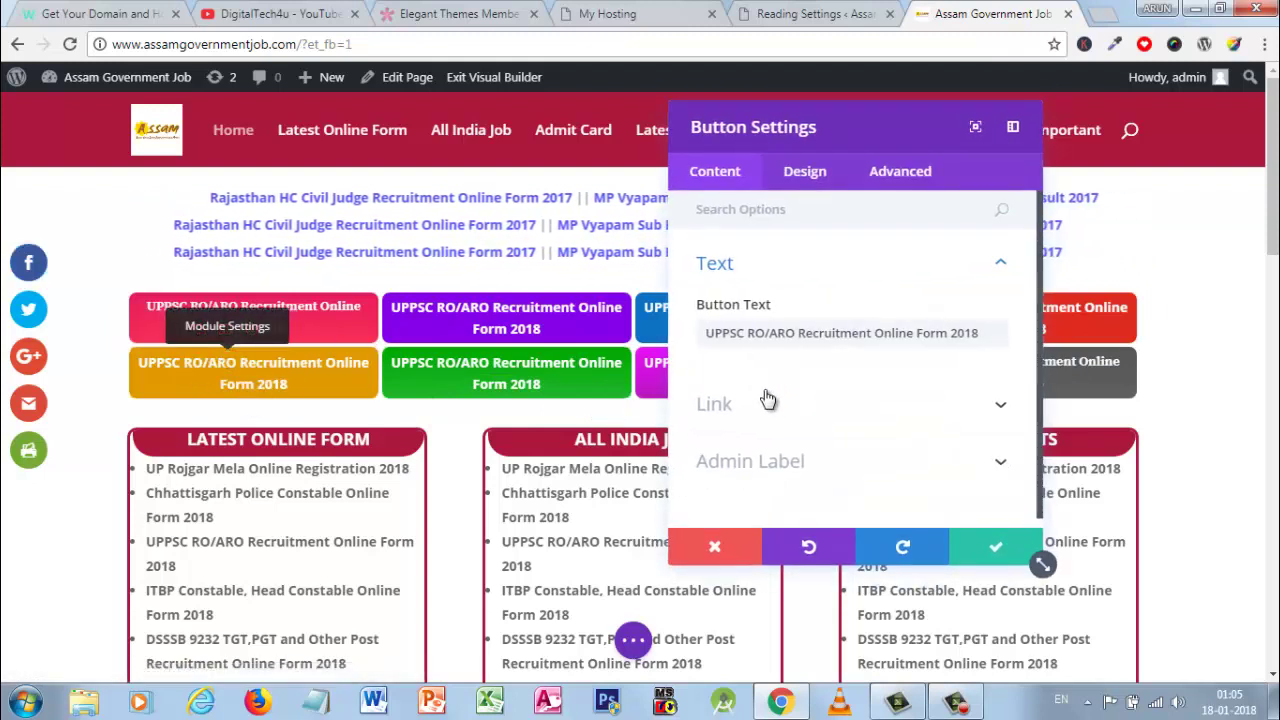
click(733, 425)
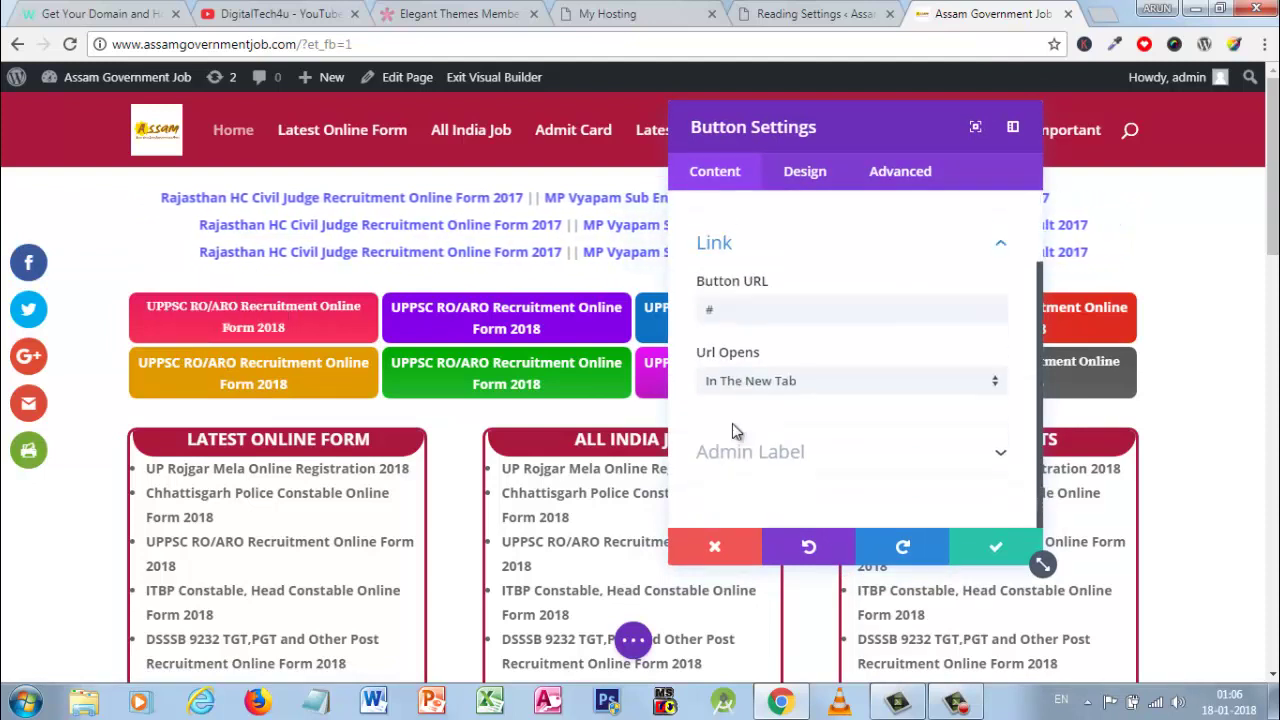
click(742, 316)
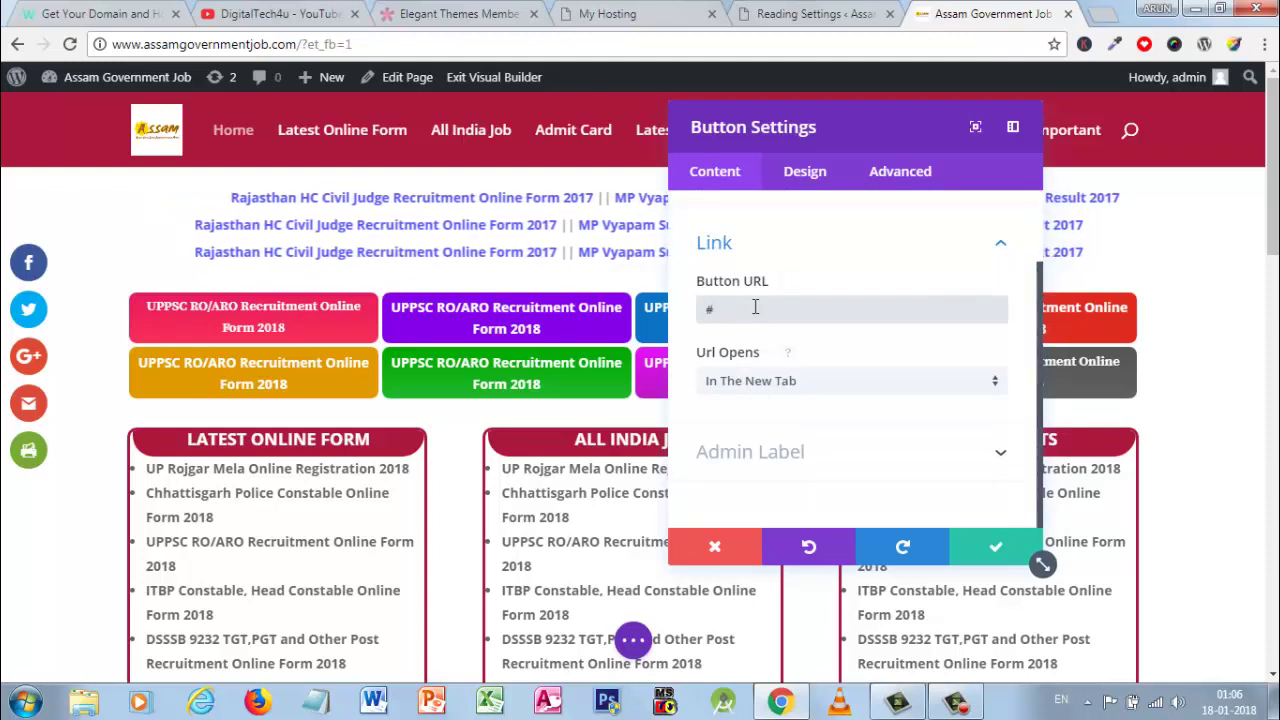
scroll(755, 307, up, 1)
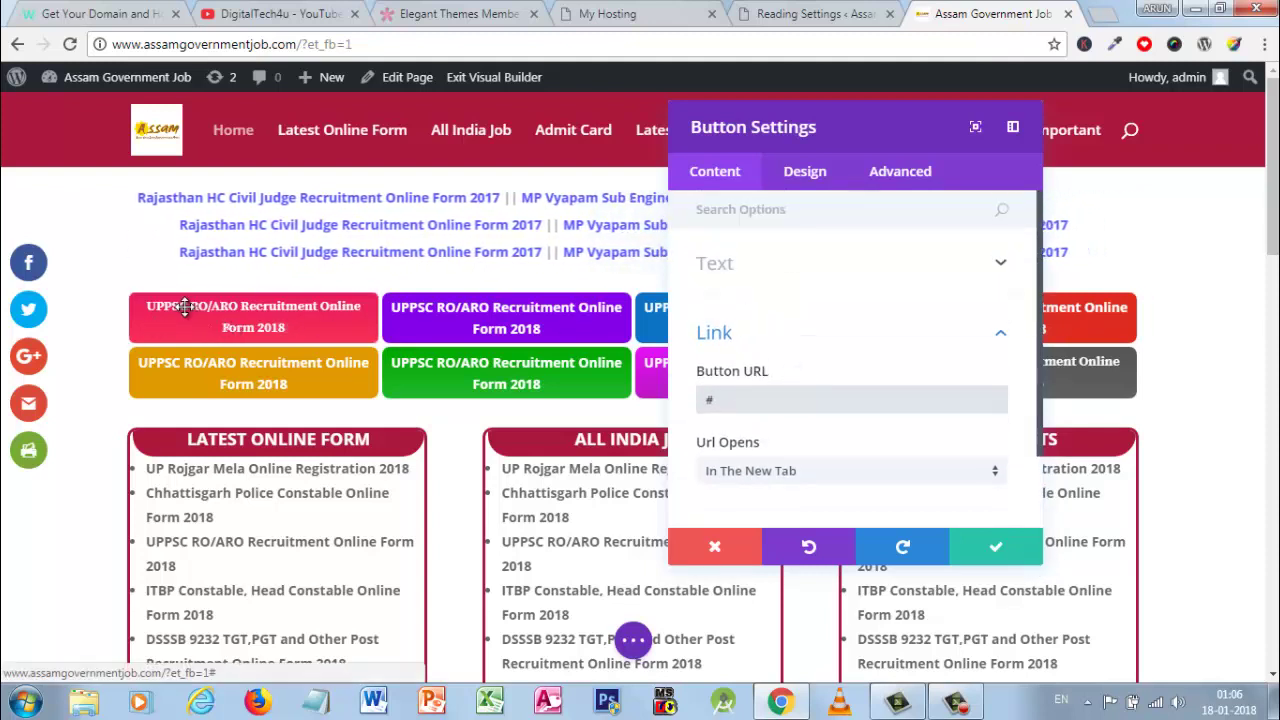
click(783, 334)
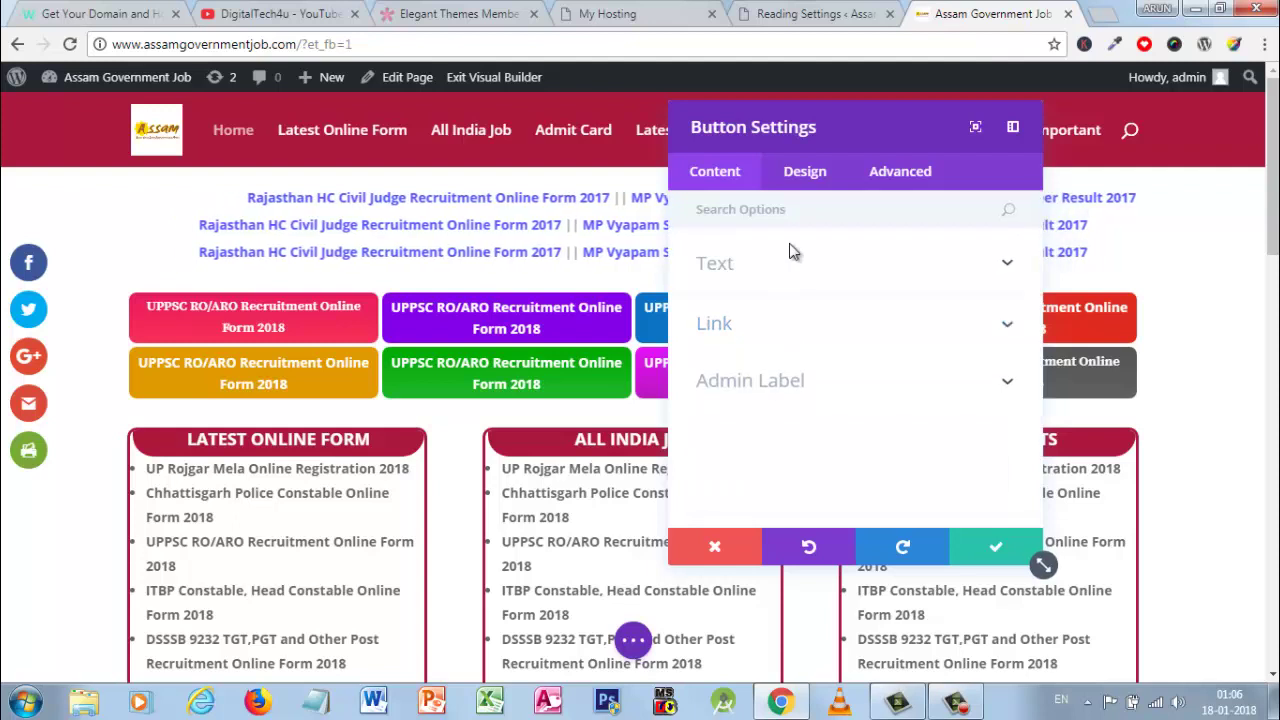
click(780, 278)
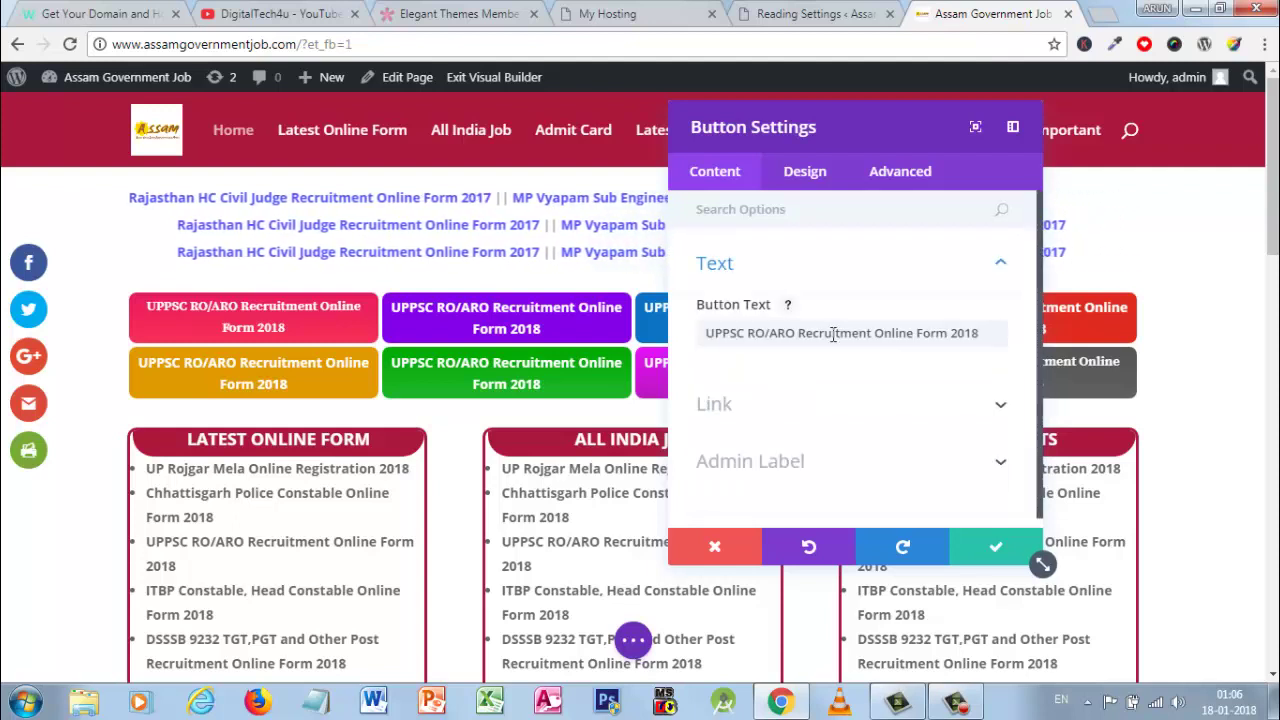
drag(833, 335, 969, 332)
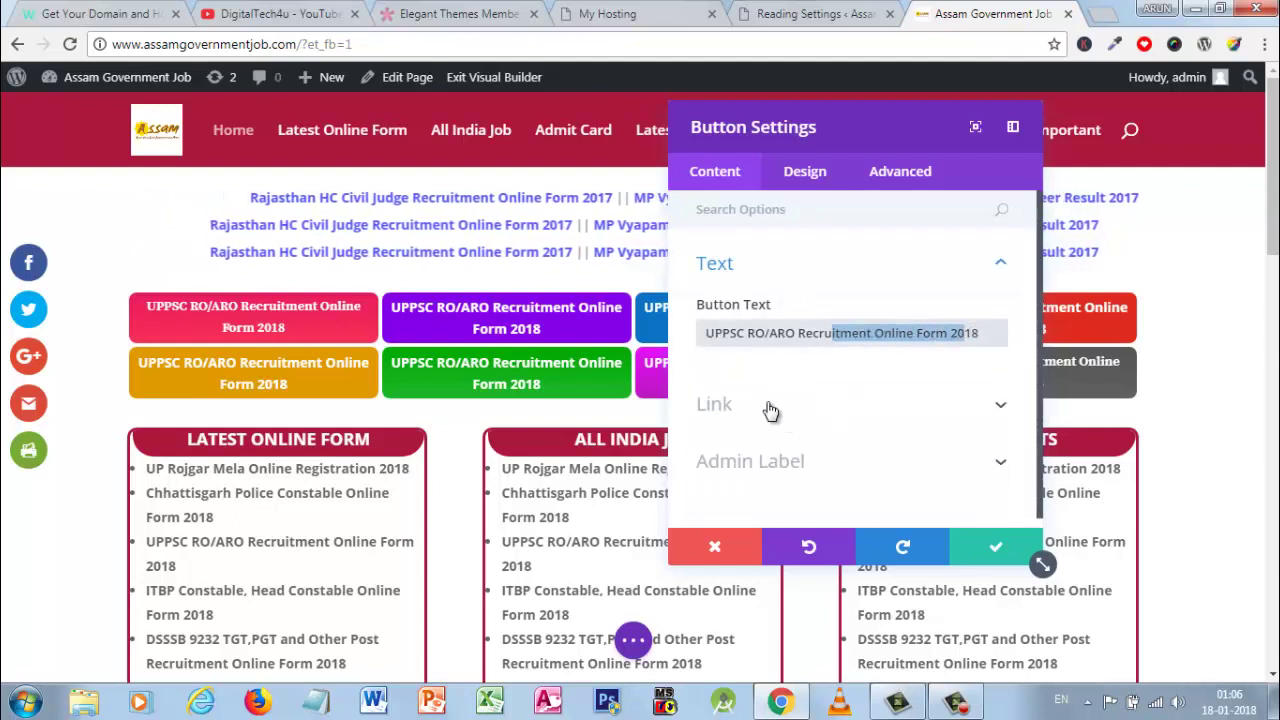
click(770, 438)
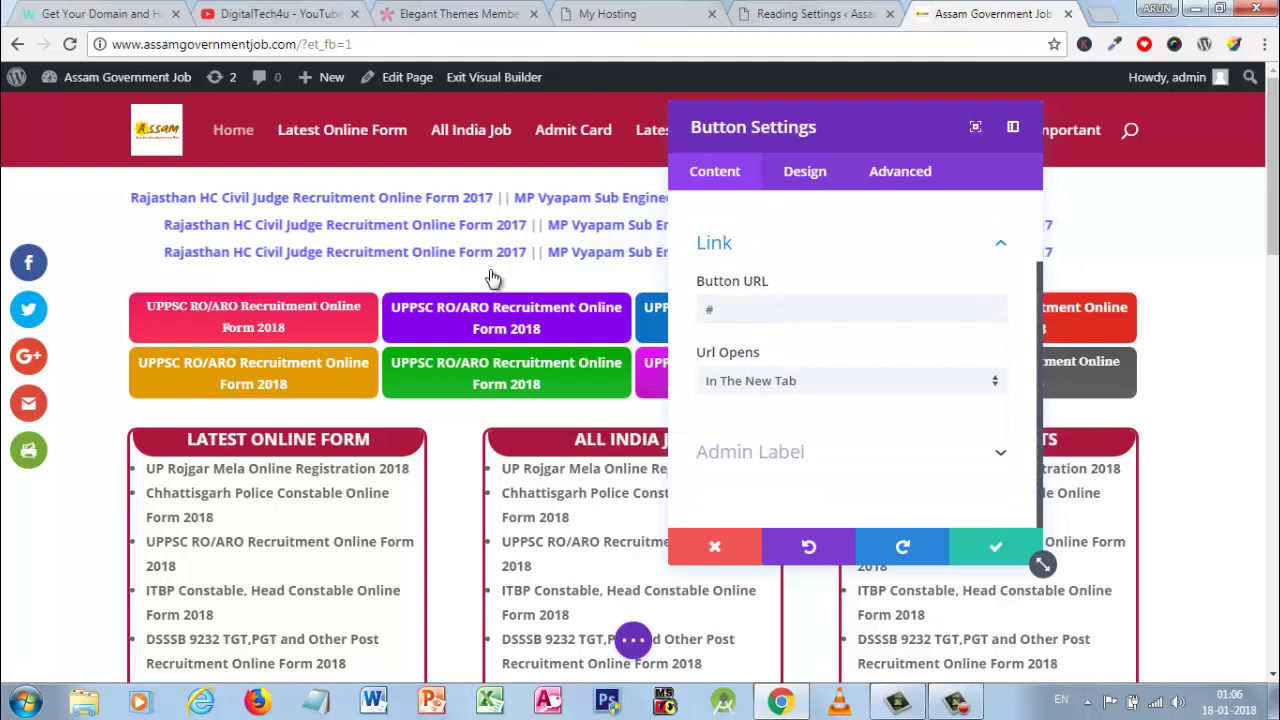
Try dark green #004c1a as the orange button's second gradient color, restore it to #e09900 and save the settings
click(806, 172)
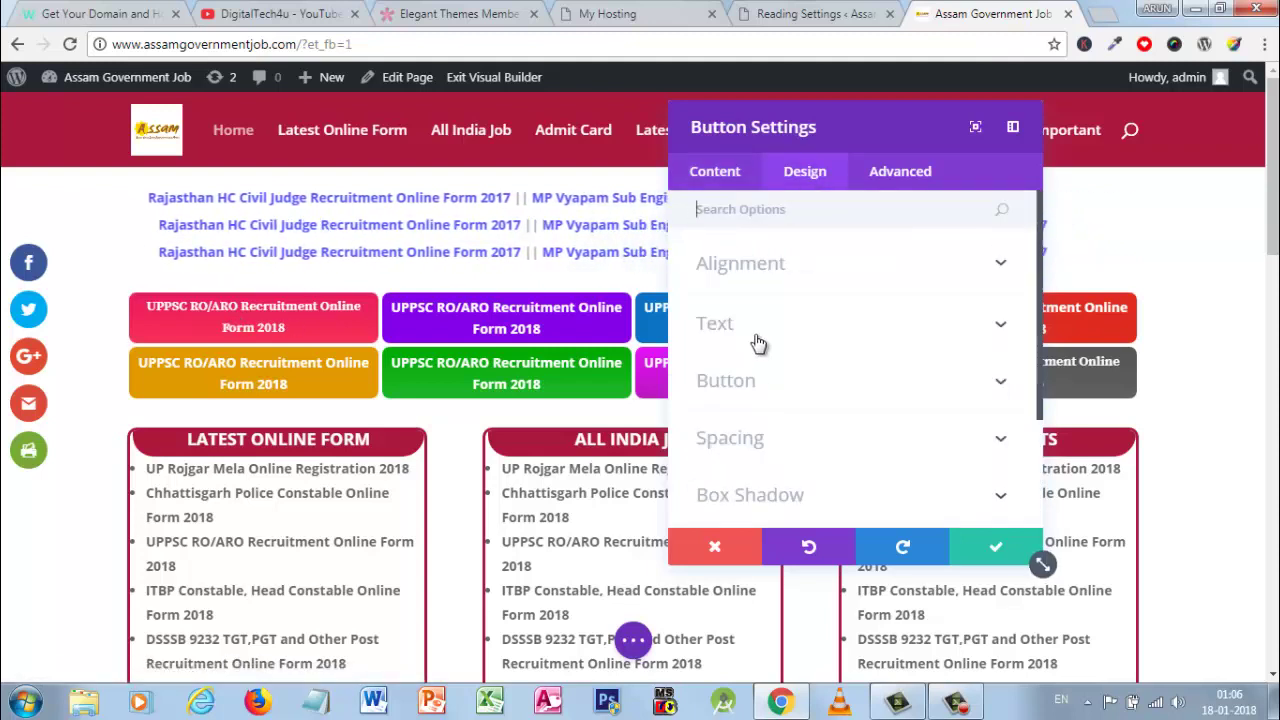
click(761, 402)
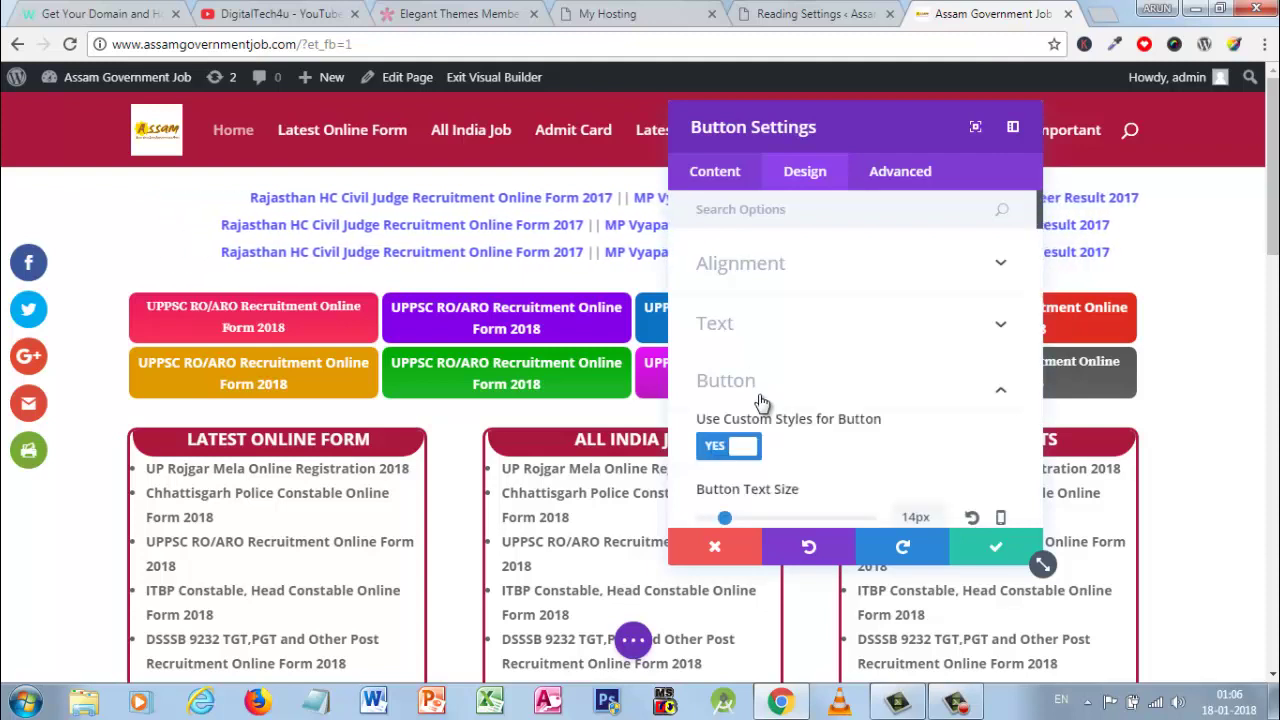
scroll(761, 402, down, 5)
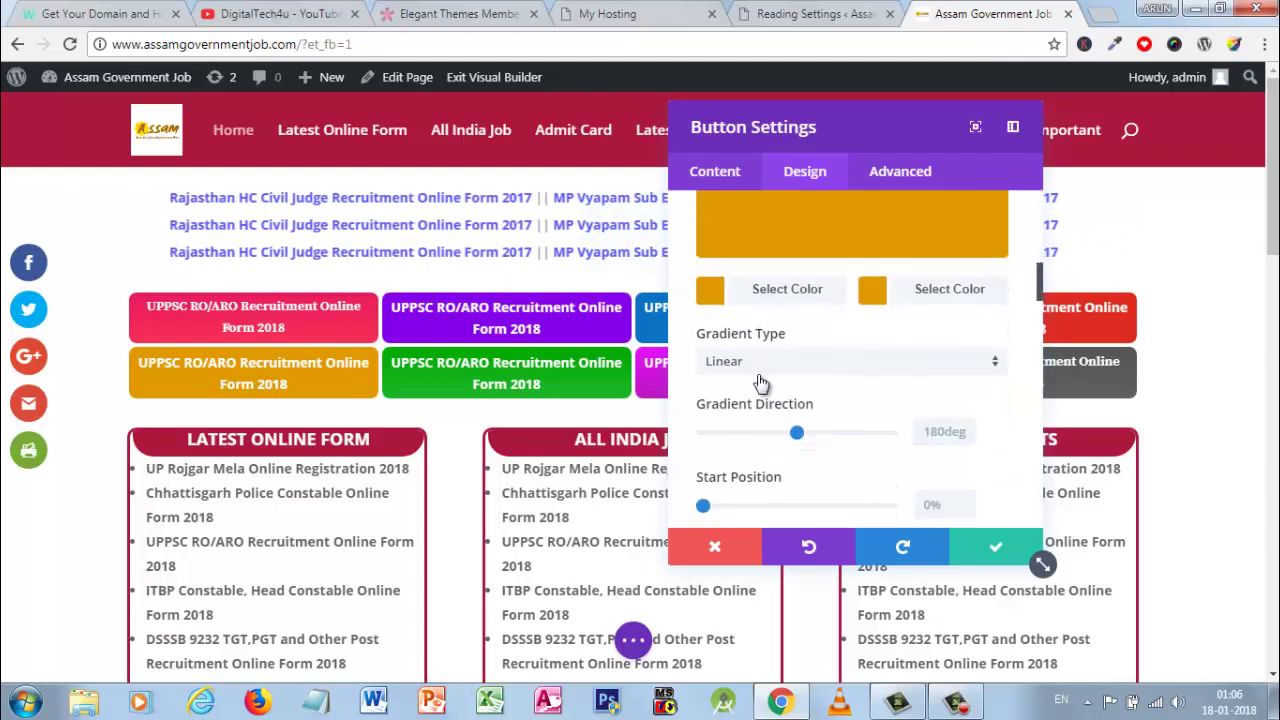
scroll(738, 363, up, 2)
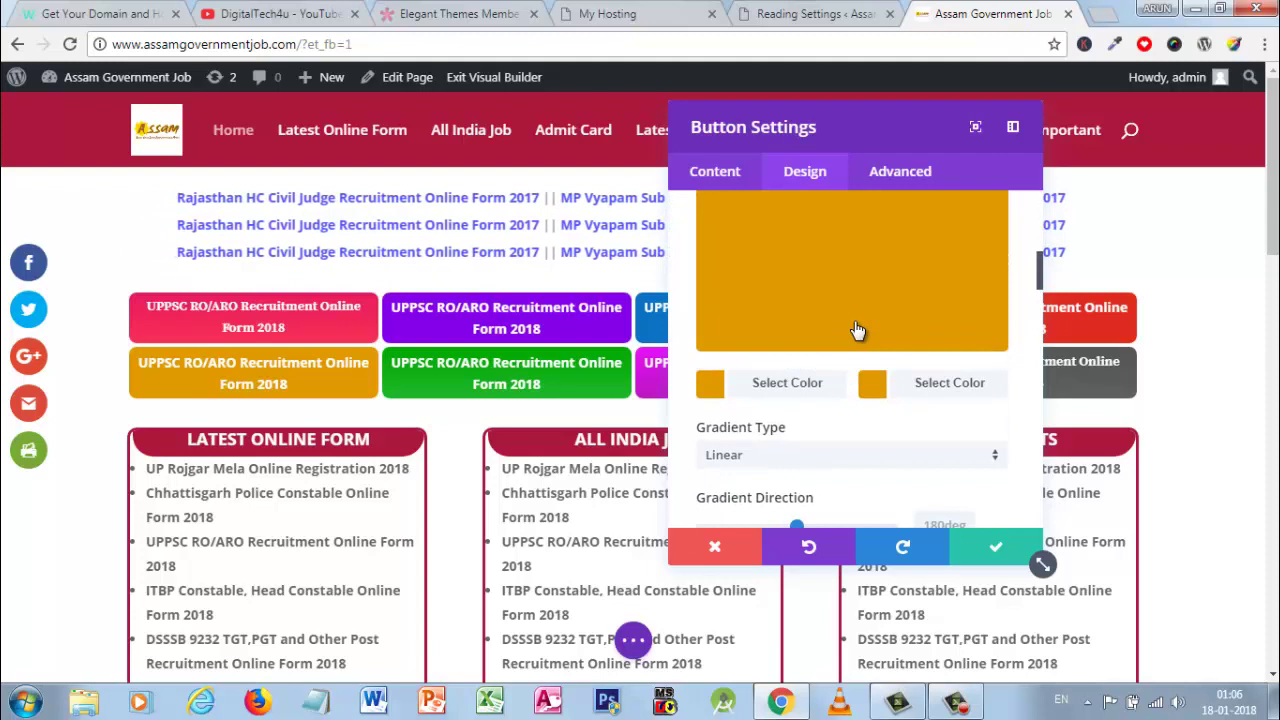
click(867, 395)
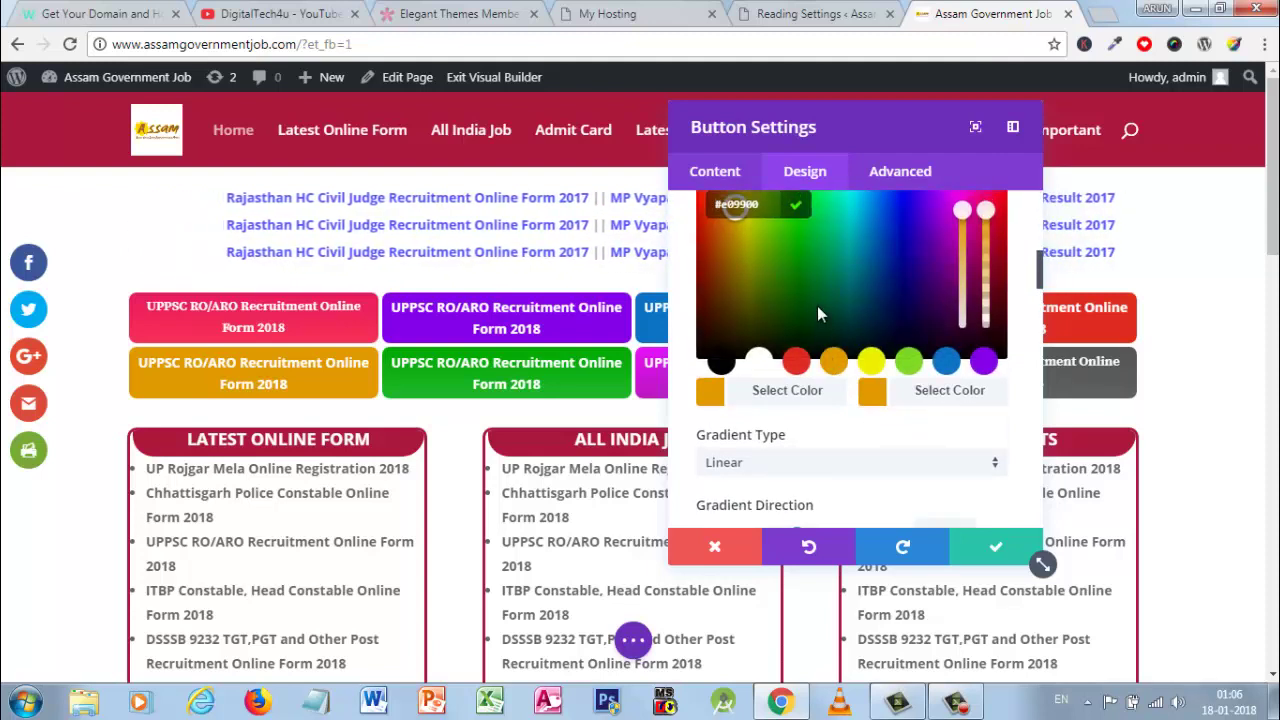
click(818, 309)
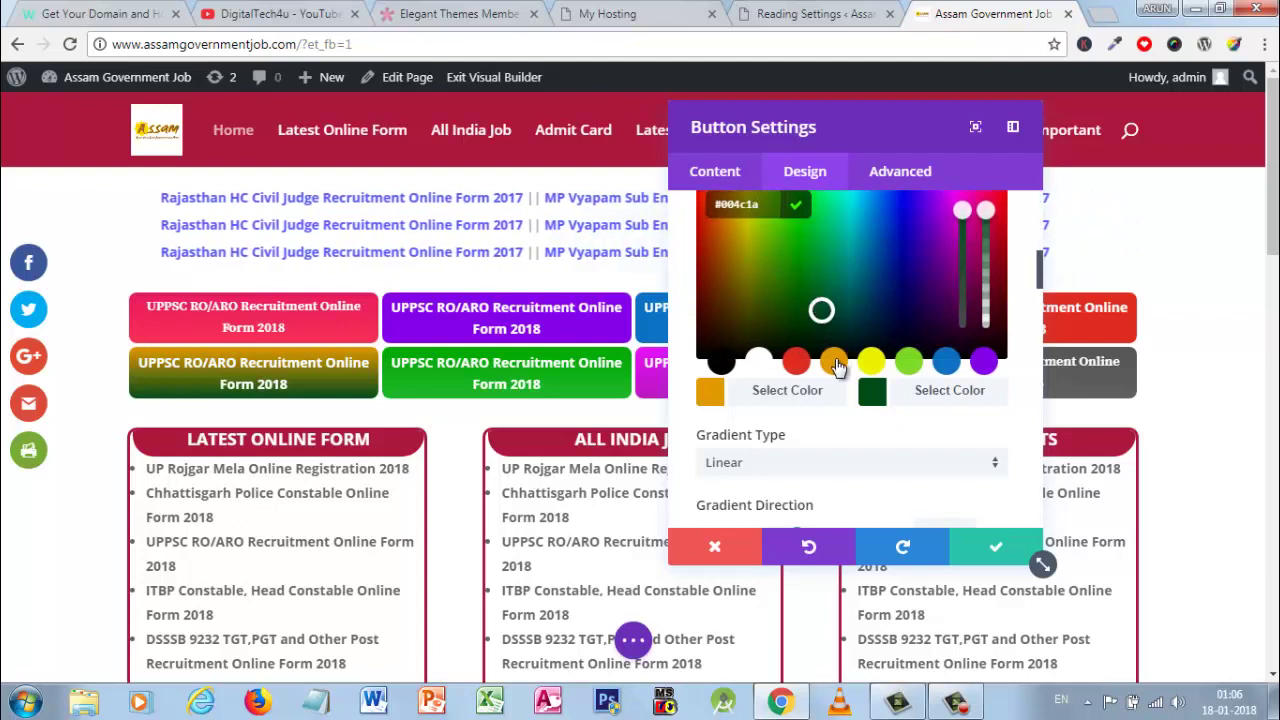
click(834, 362)
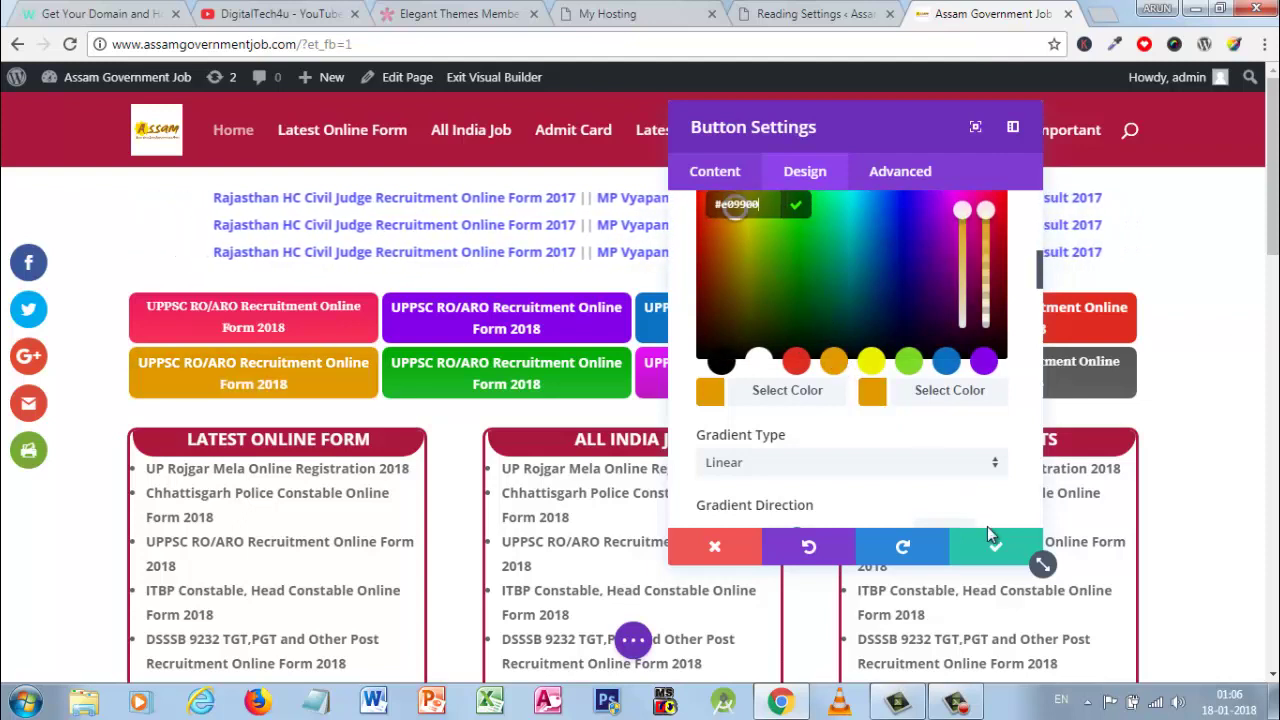
click(990, 560)
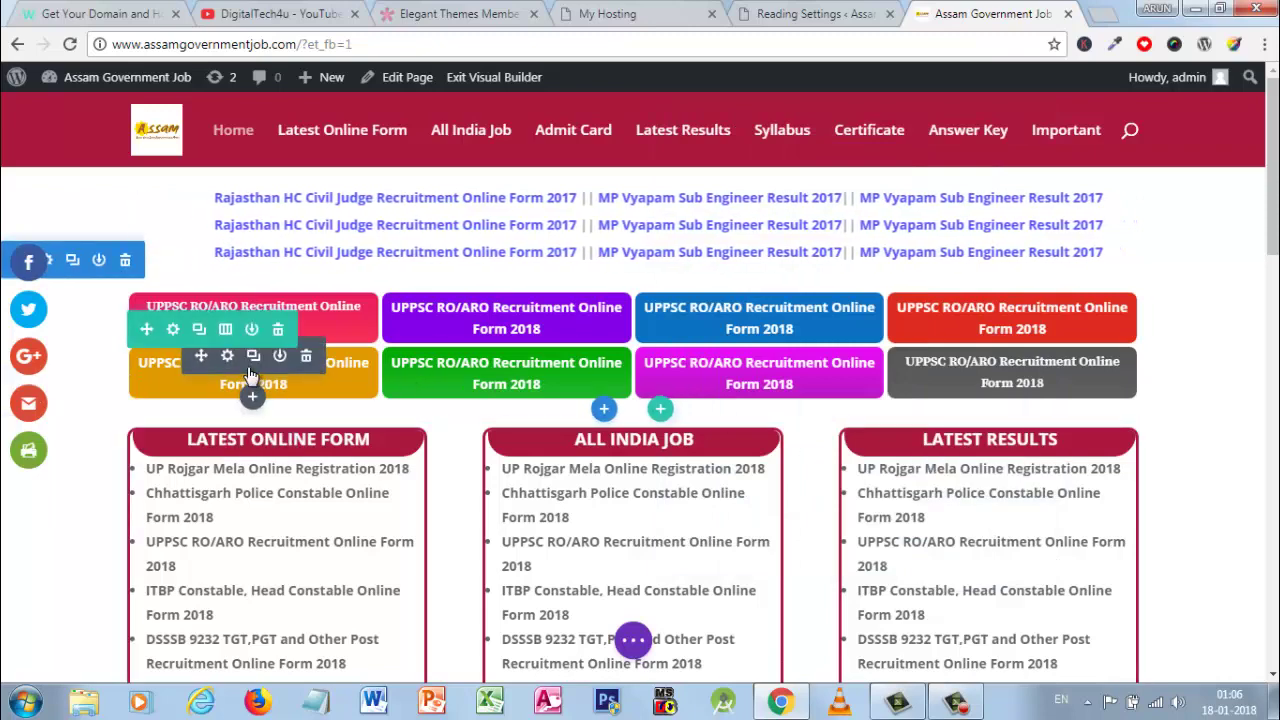
Reopen the orange button's settings and examine its gradient, border, font, icon and hover design options, then close them
click(229, 346)
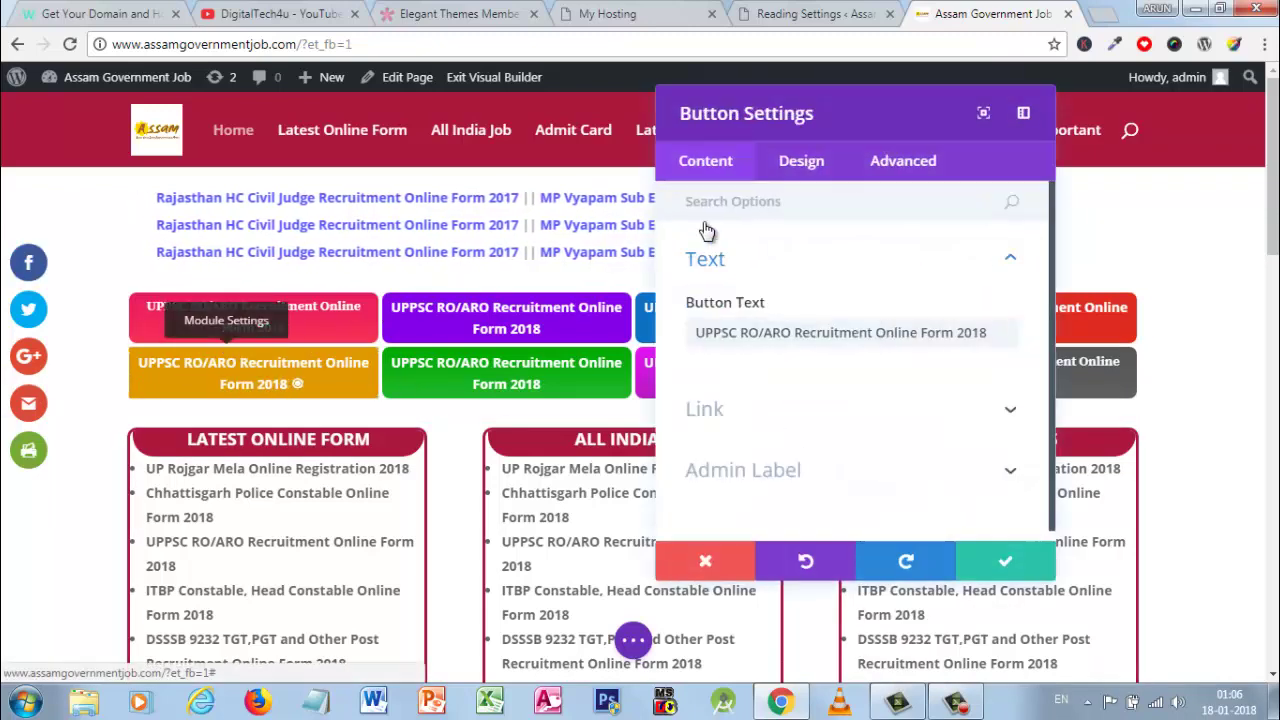
click(803, 172)
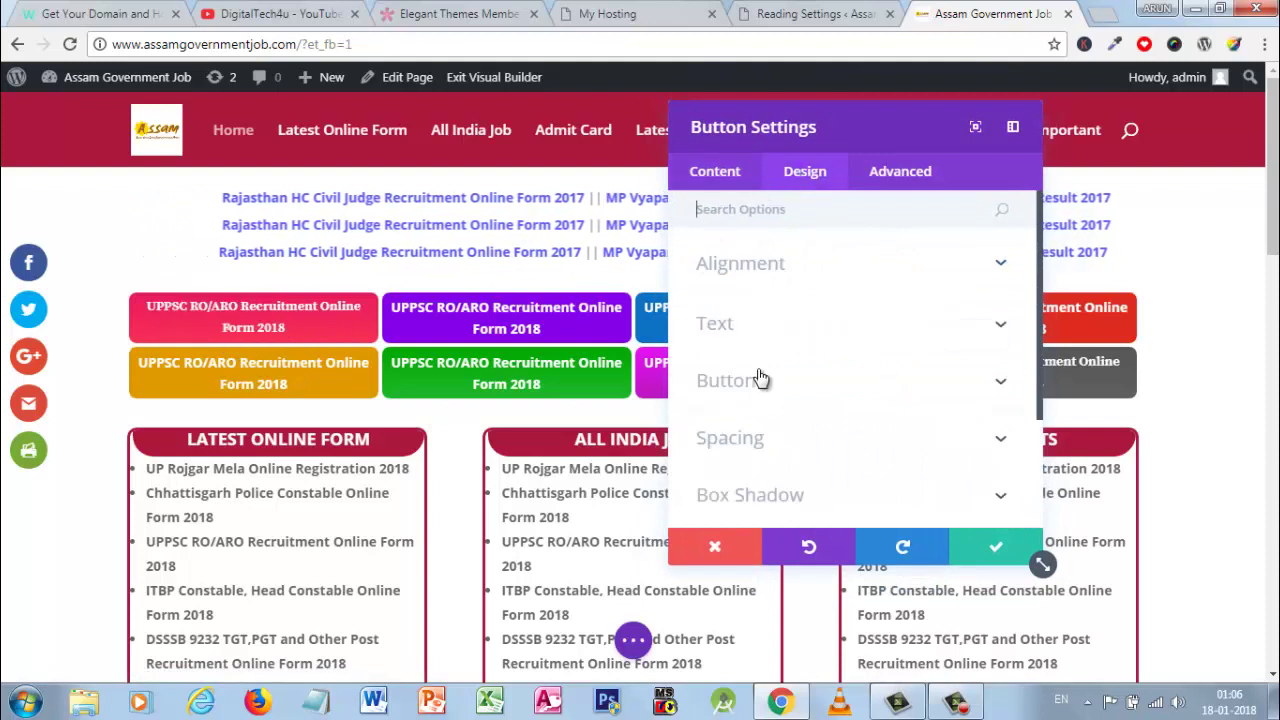
scroll(760, 371, down, 2)
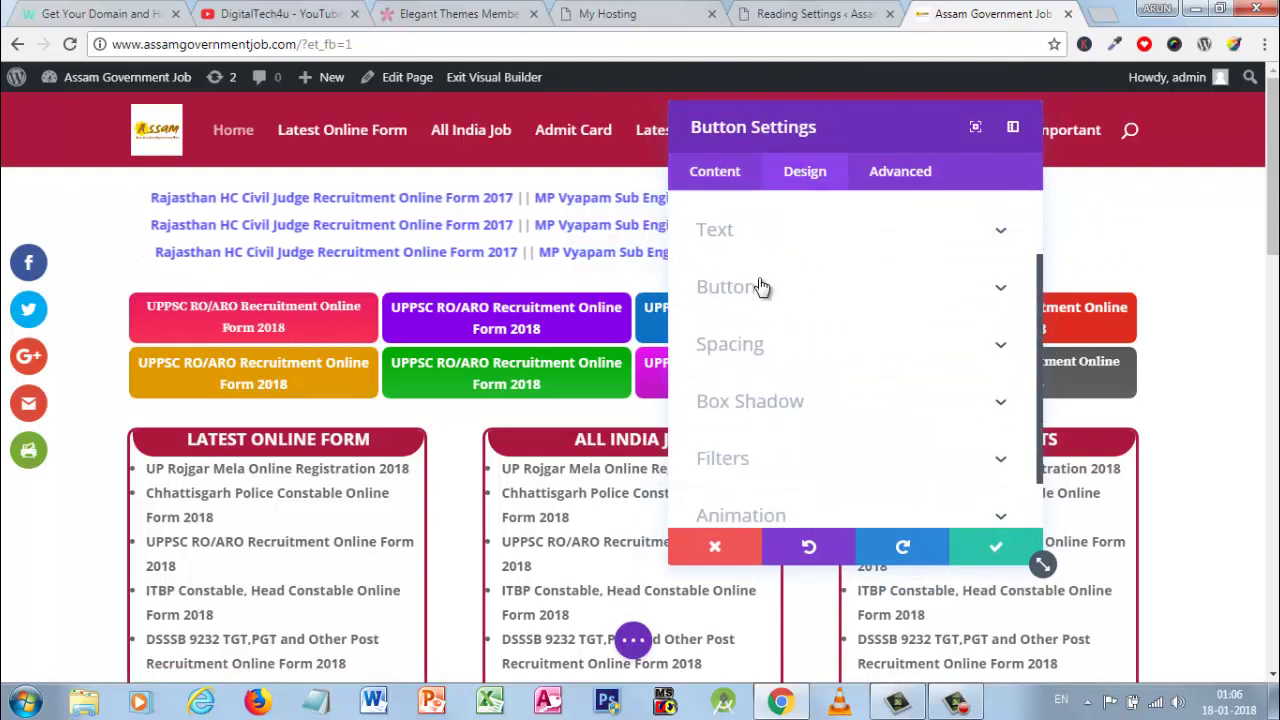
click(760, 287)
scroll(808, 418, down, 6)
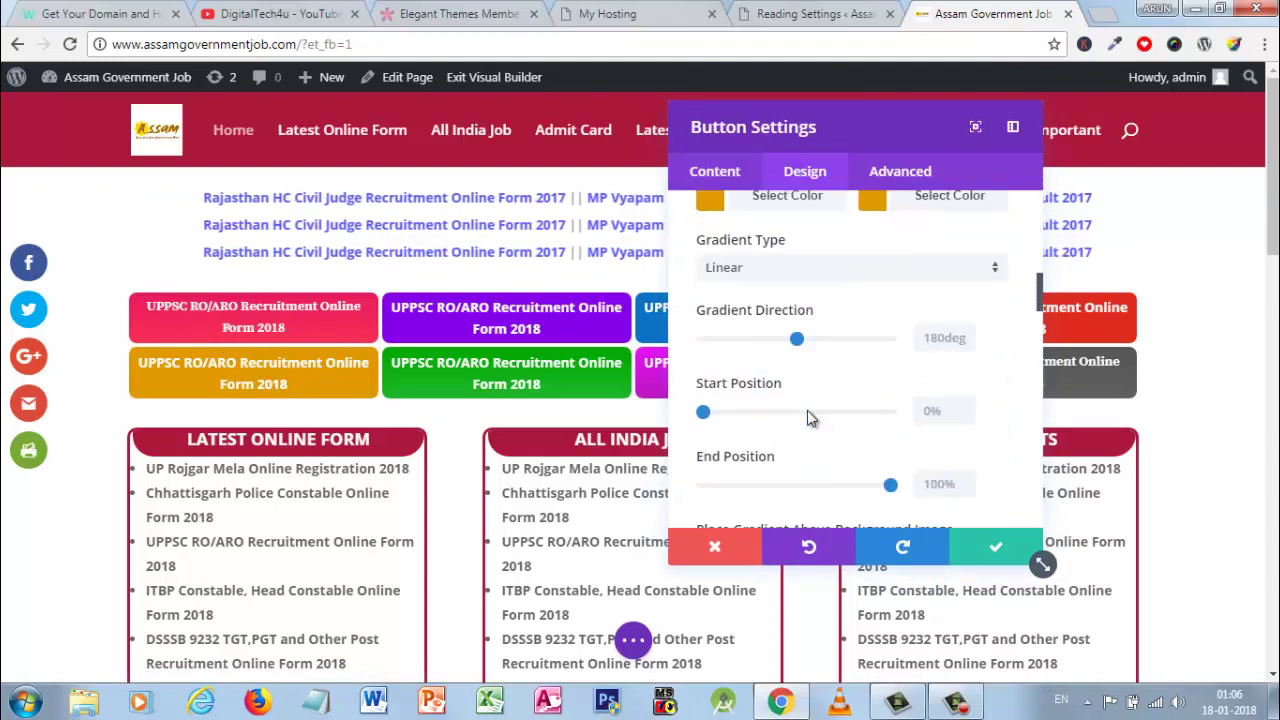
scroll(810, 418, down, 5)
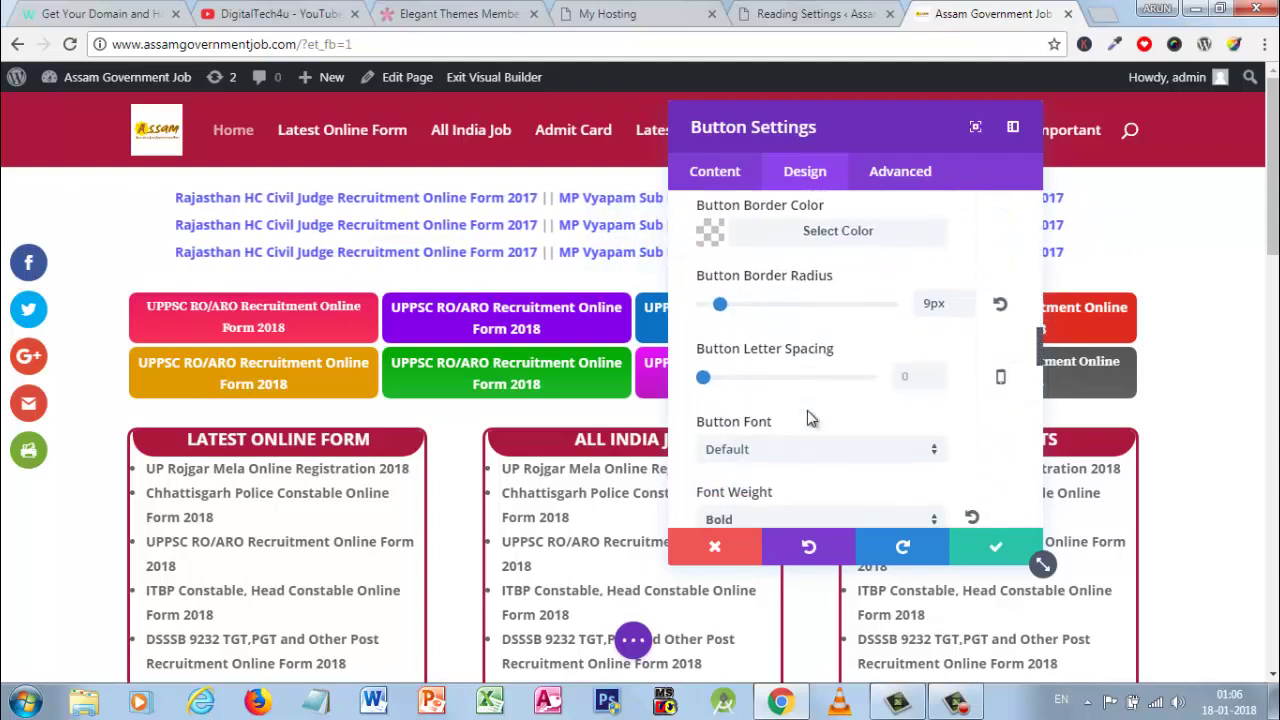
scroll(808, 420, down, 5)
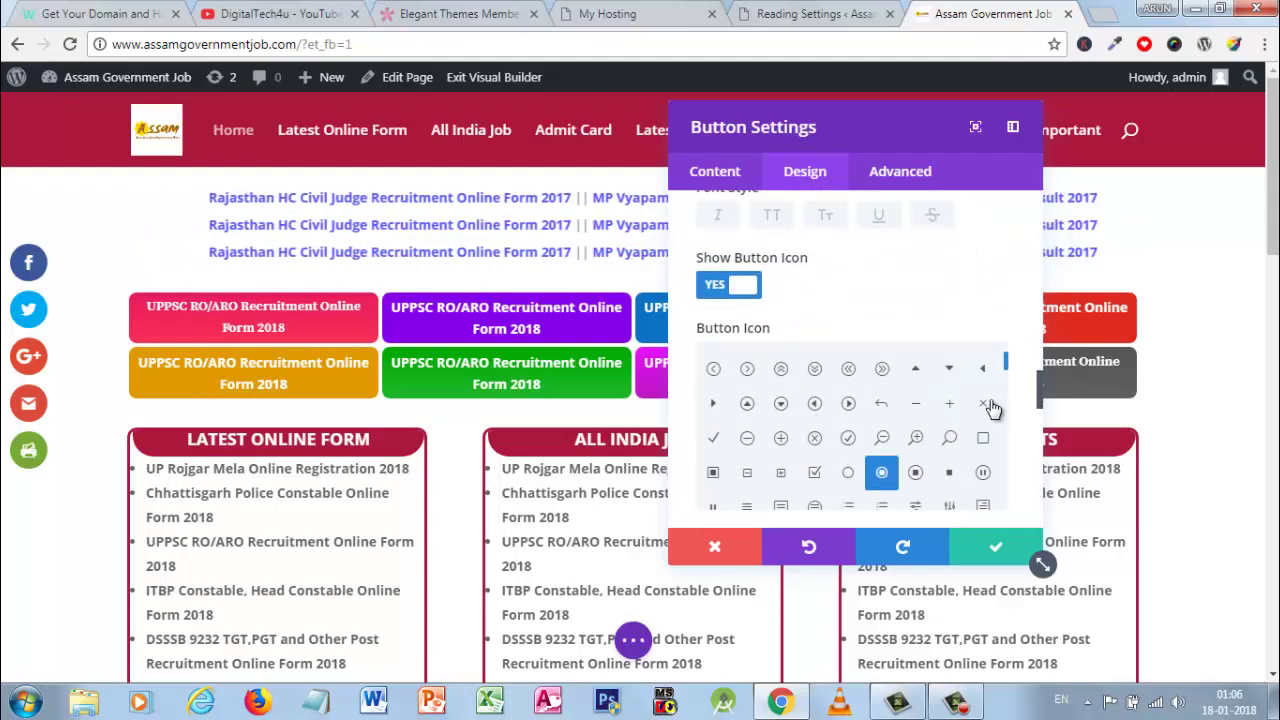
scroll(1031, 409, down, 5)
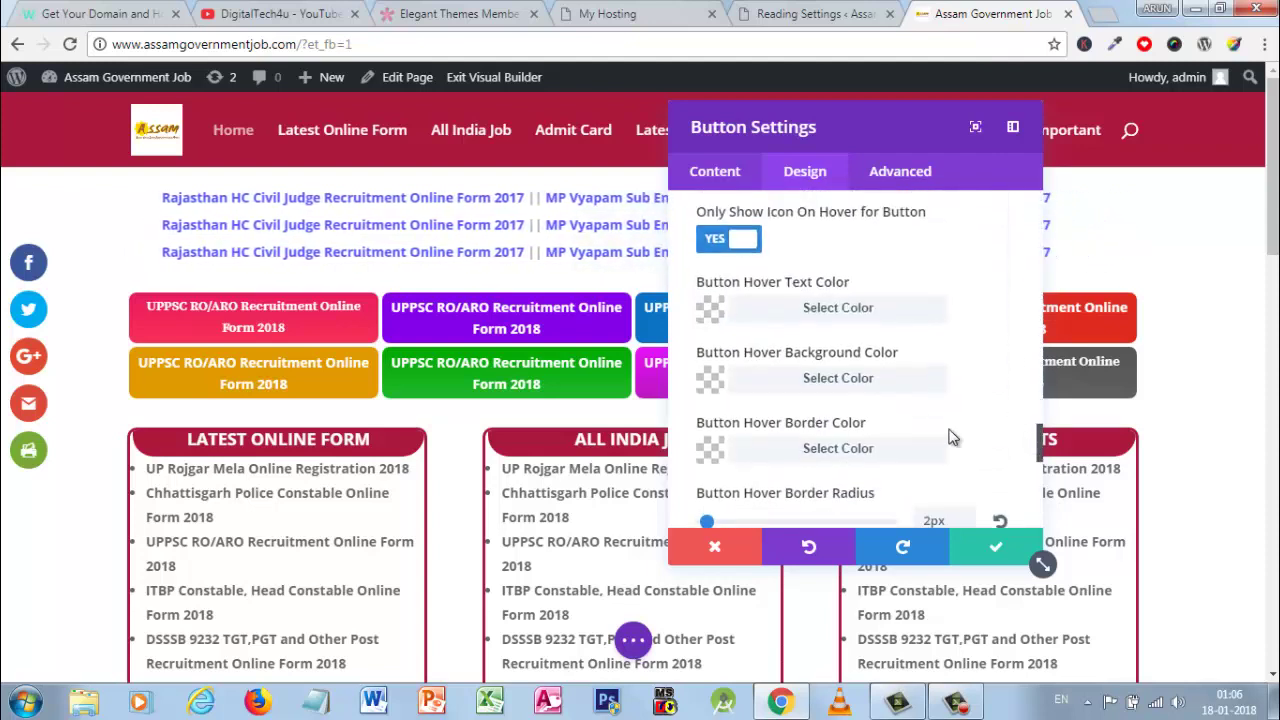
scroll(926, 440, down, 6)
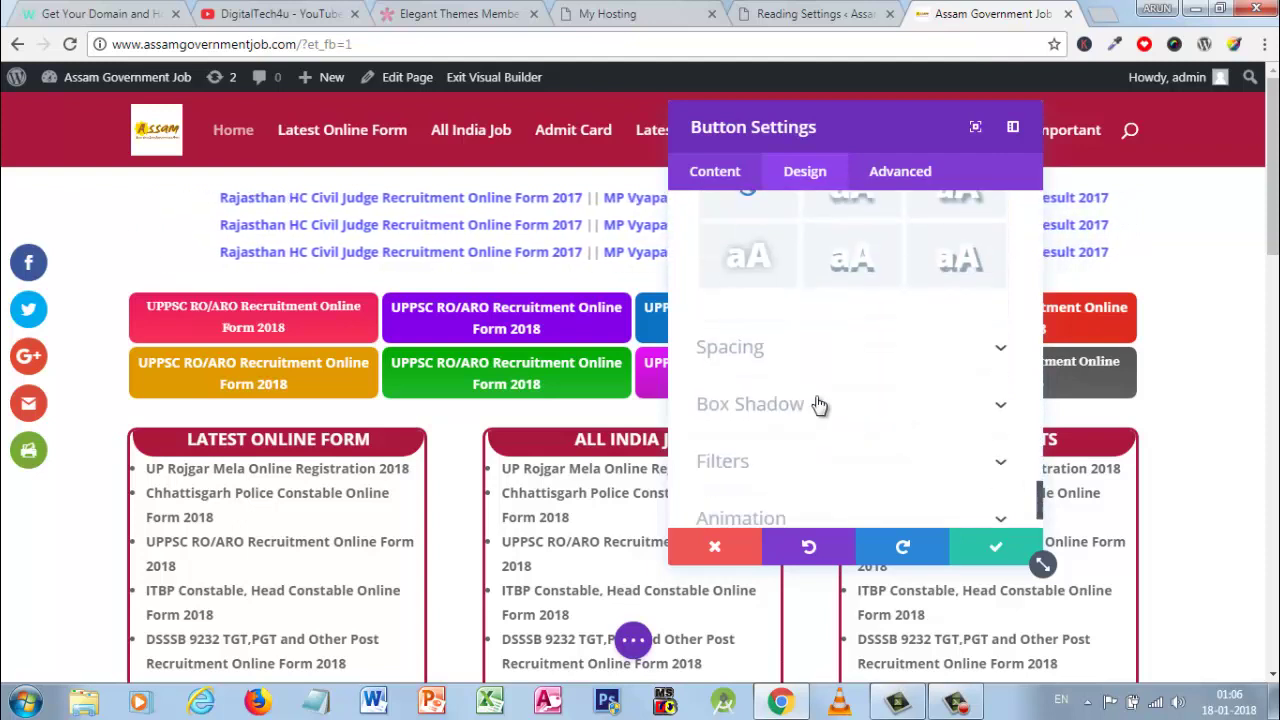
scroll(818, 404, down, 2)
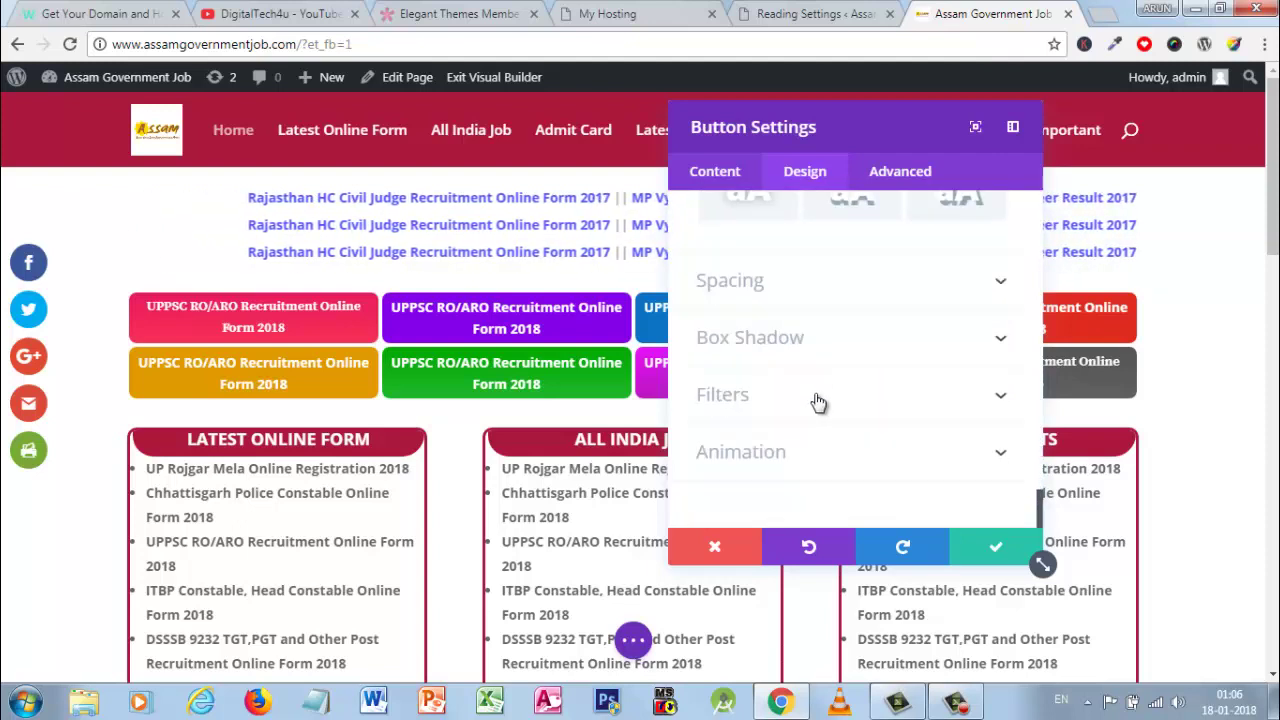
click(990, 548)
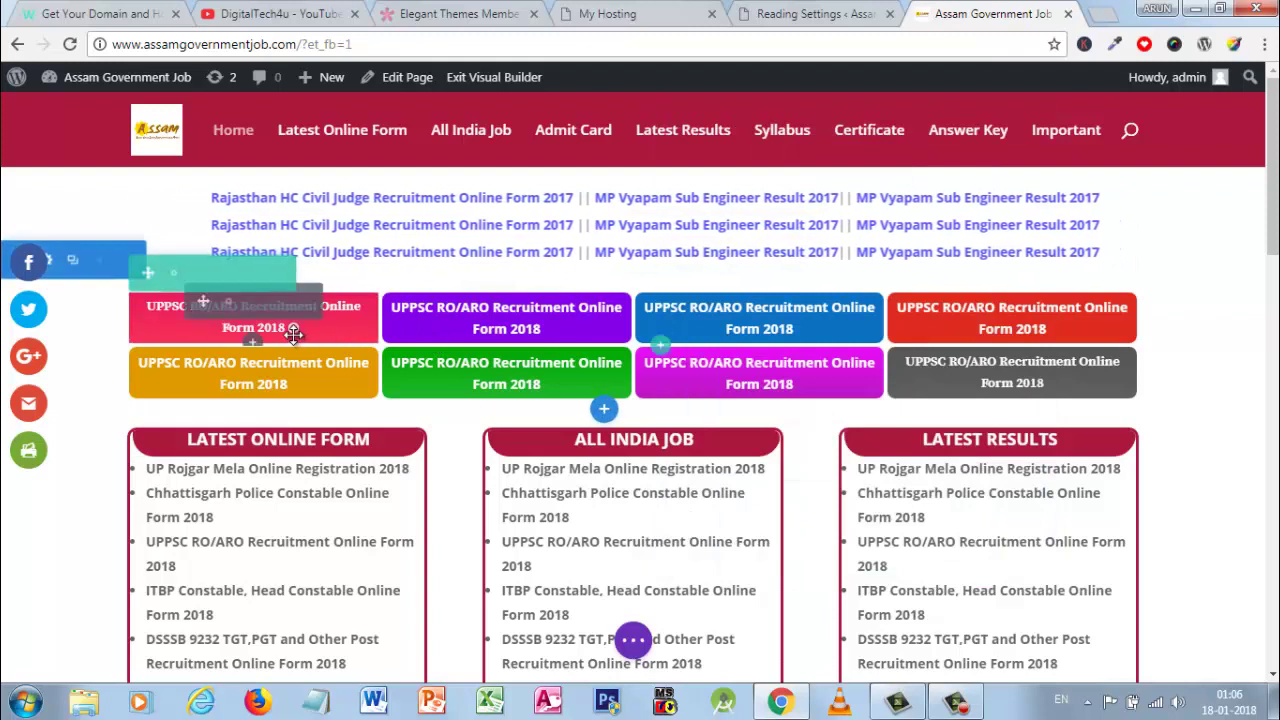
View the column layout choices for the row holding the three job lists and close them without choosing one
mouse_move(250, 318)
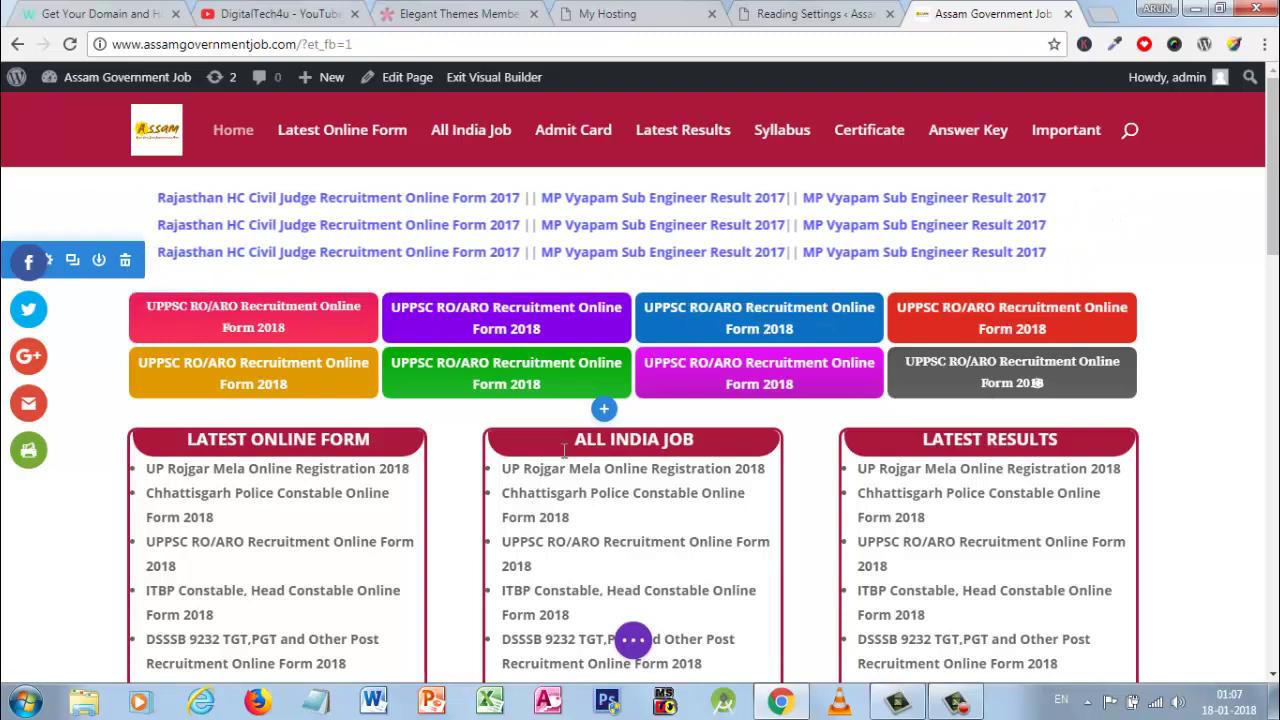
scroll(385, 415, down, 1)
scroll(270, 370, down, 1)
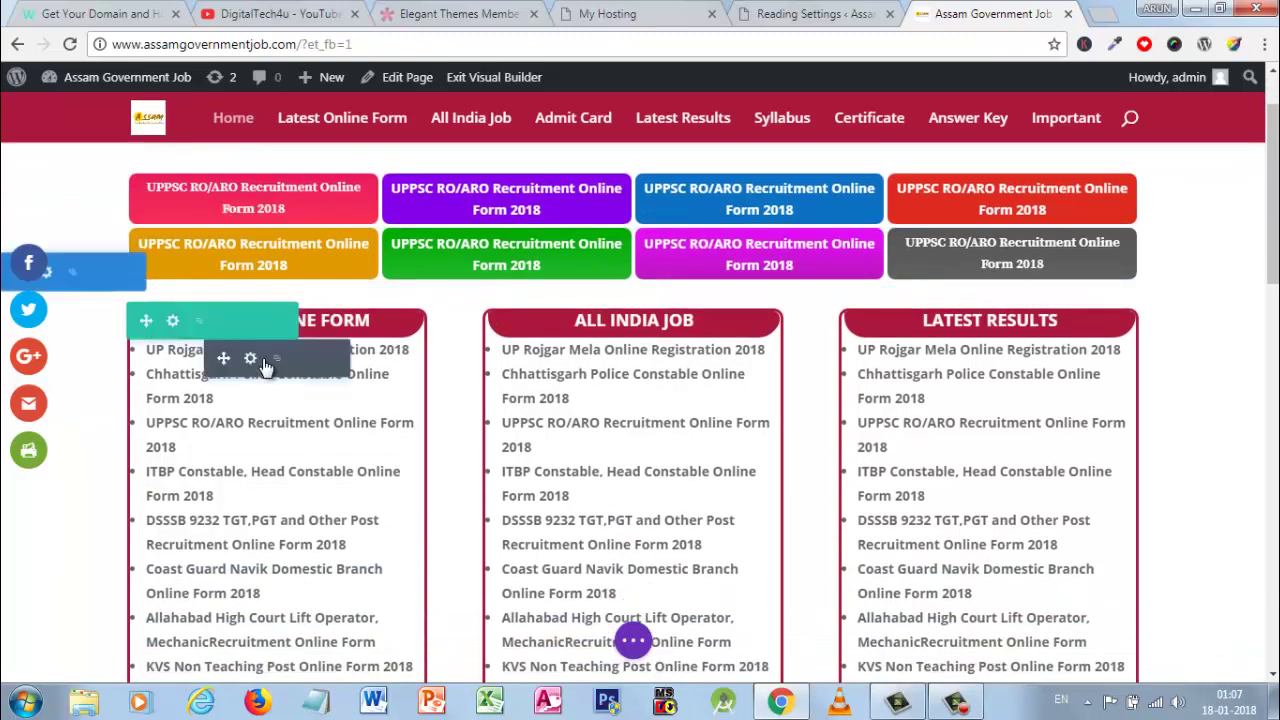
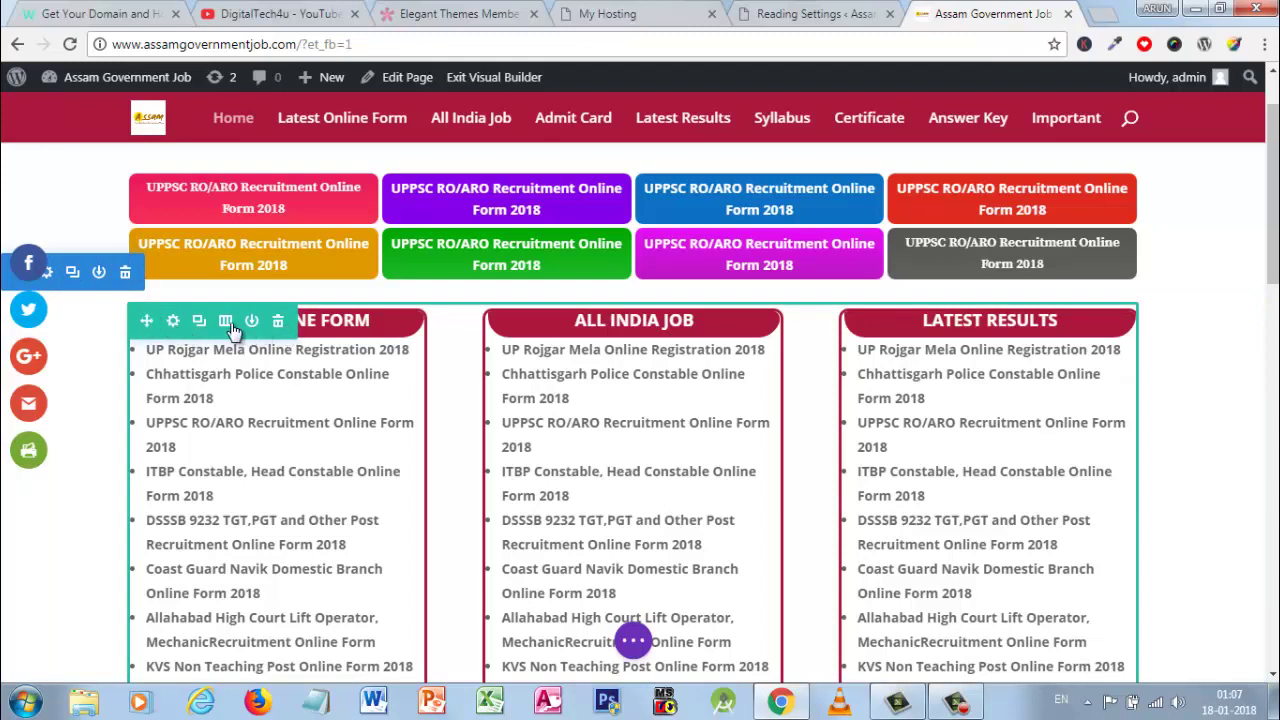
click(227, 321)
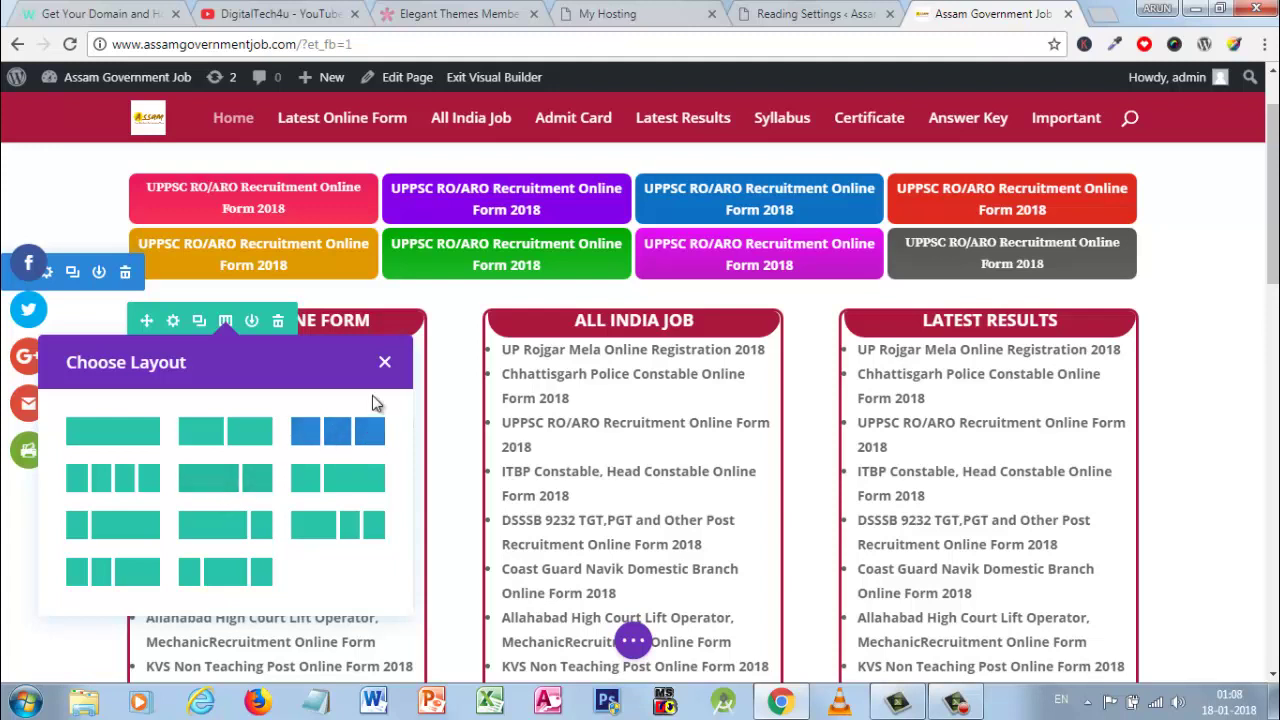
click(388, 366)
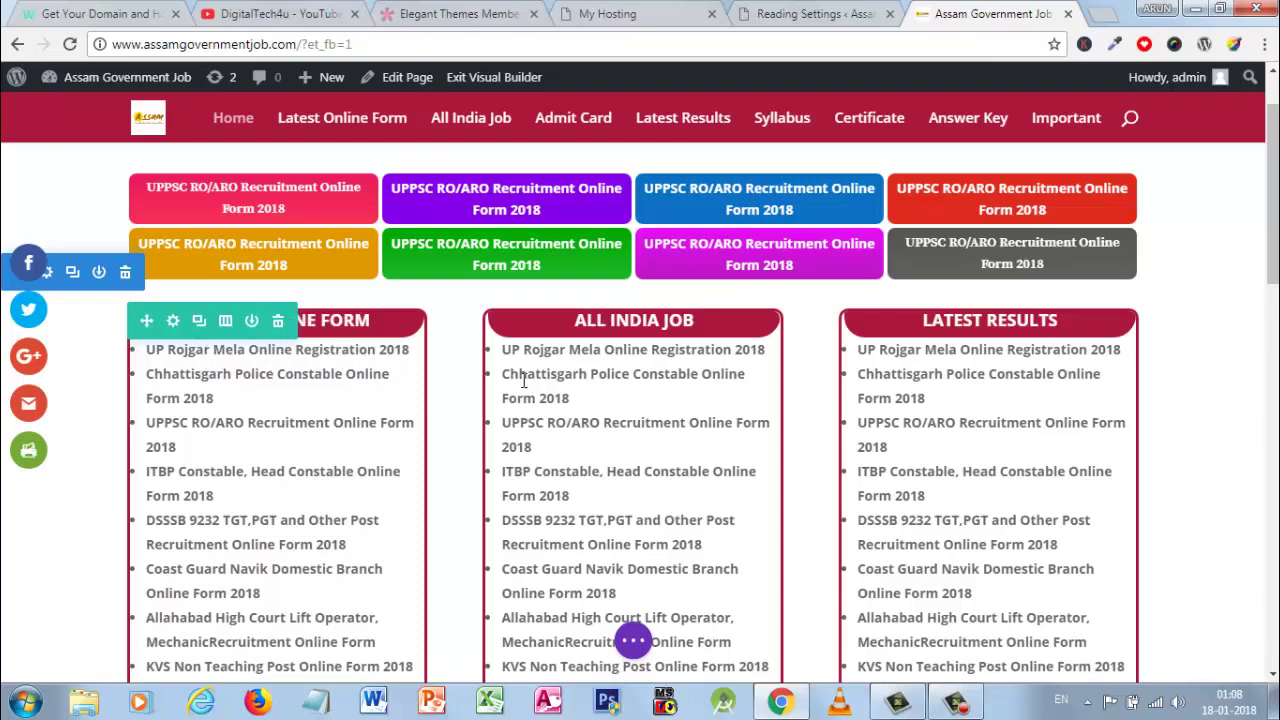
Look over the job lists, open the Latest Online Form text module's settings and examine its heading and list content
scroll(454, 347, down, 1)
scroll(454, 347, down, 4)
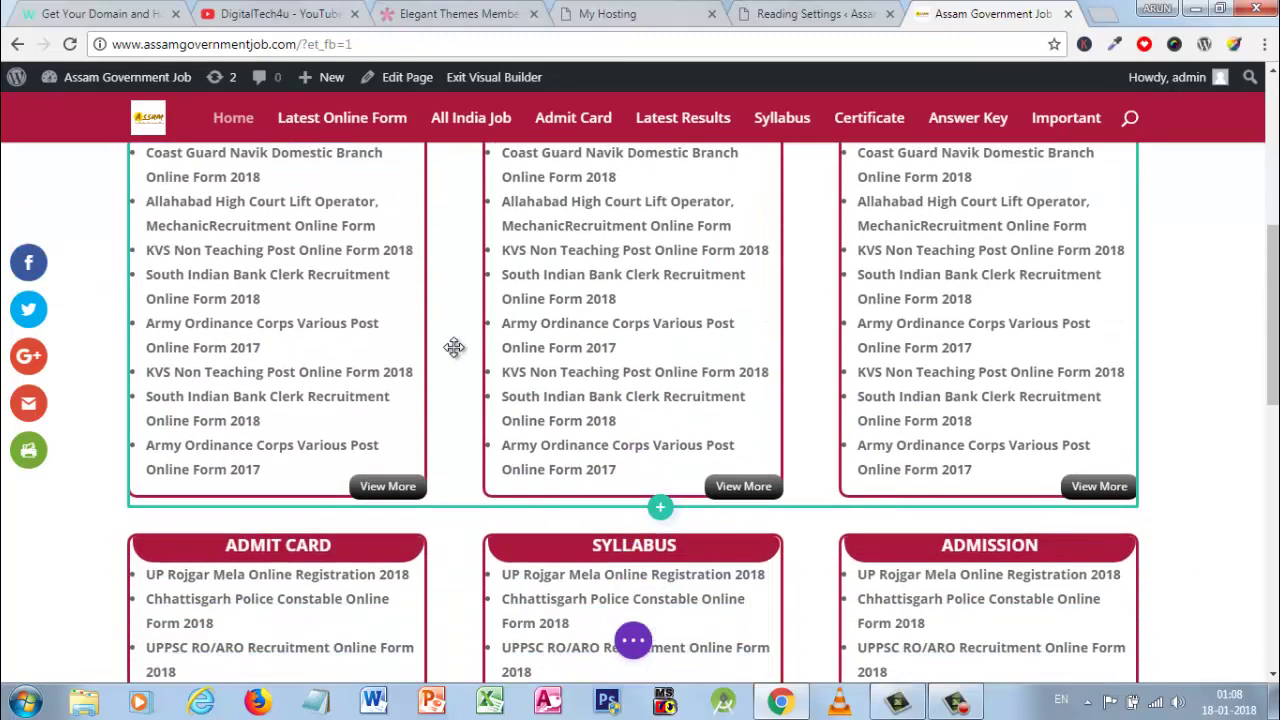
scroll(452, 328, up, 7)
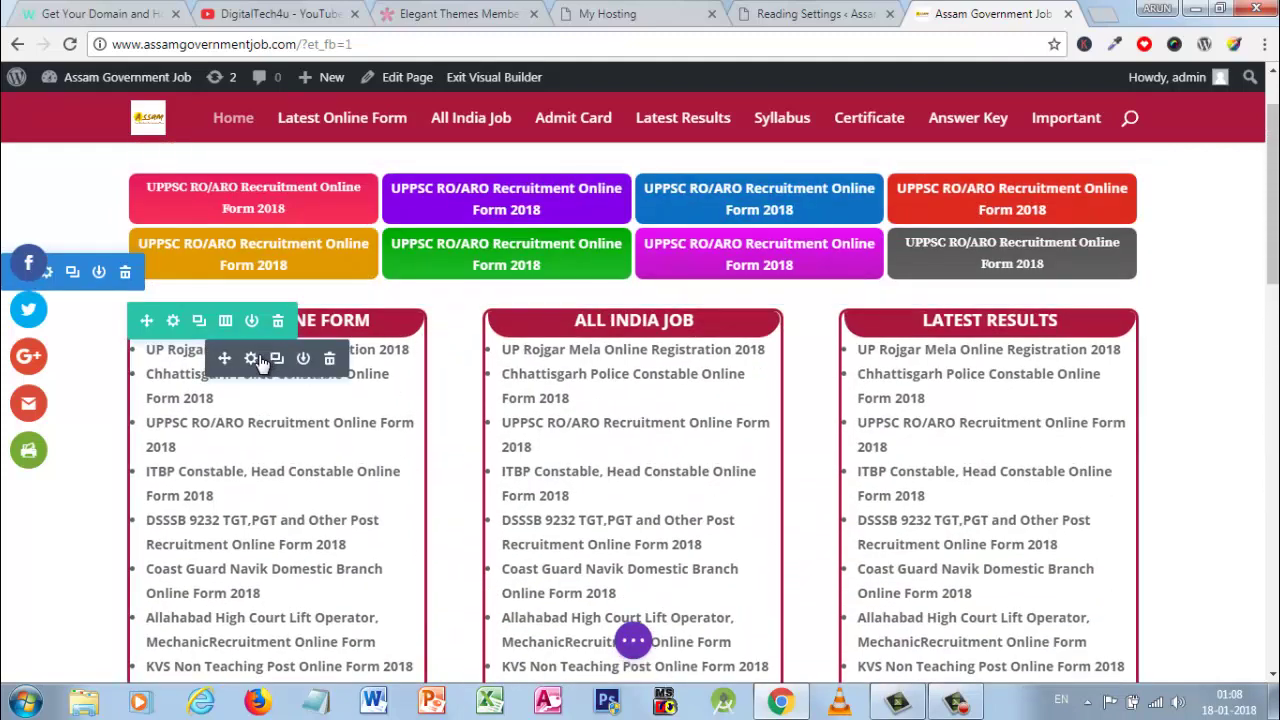
click(252, 359)
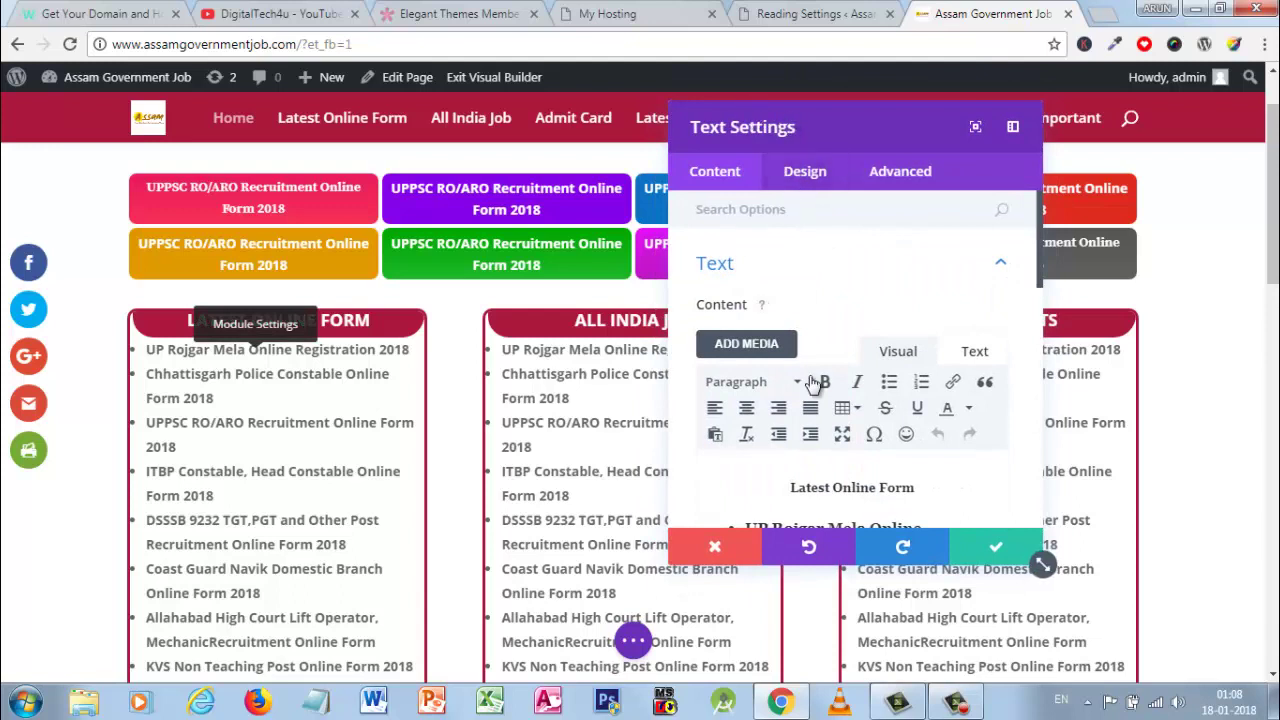
scroll(815, 383, down, 2)
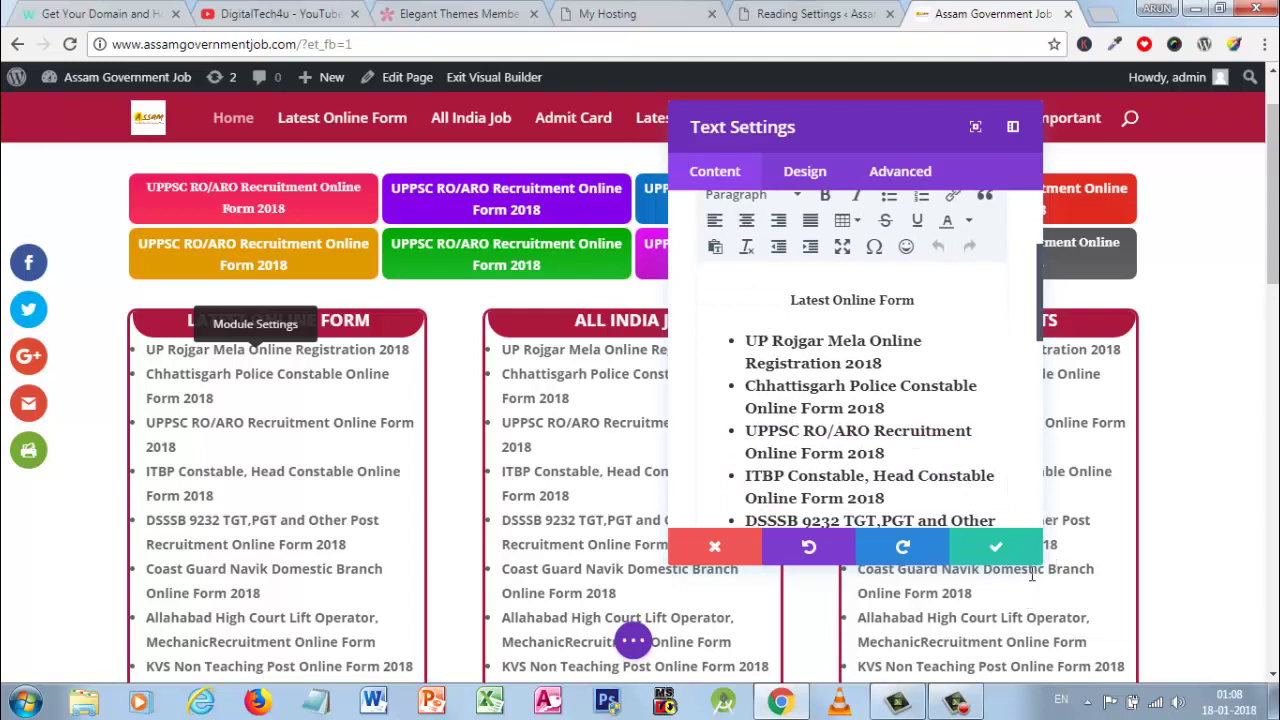
drag(1043, 565, 1145, 605)
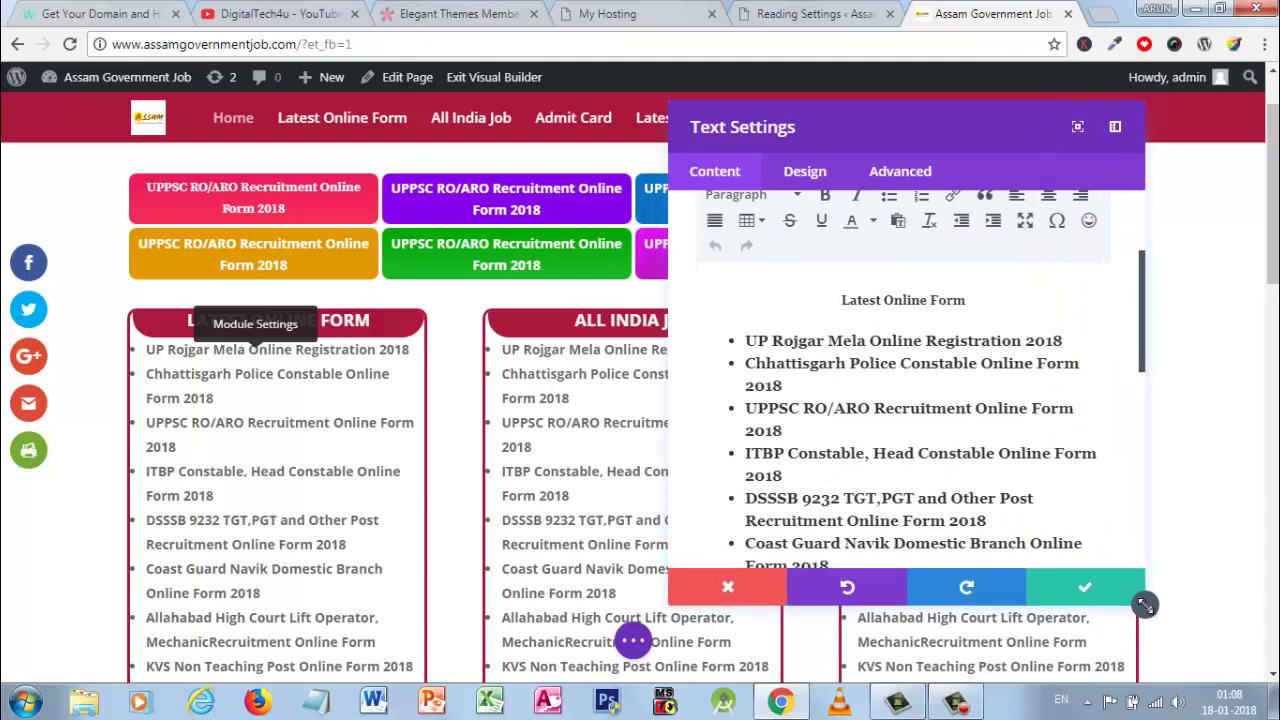
scroll(1000, 419, down, 10)
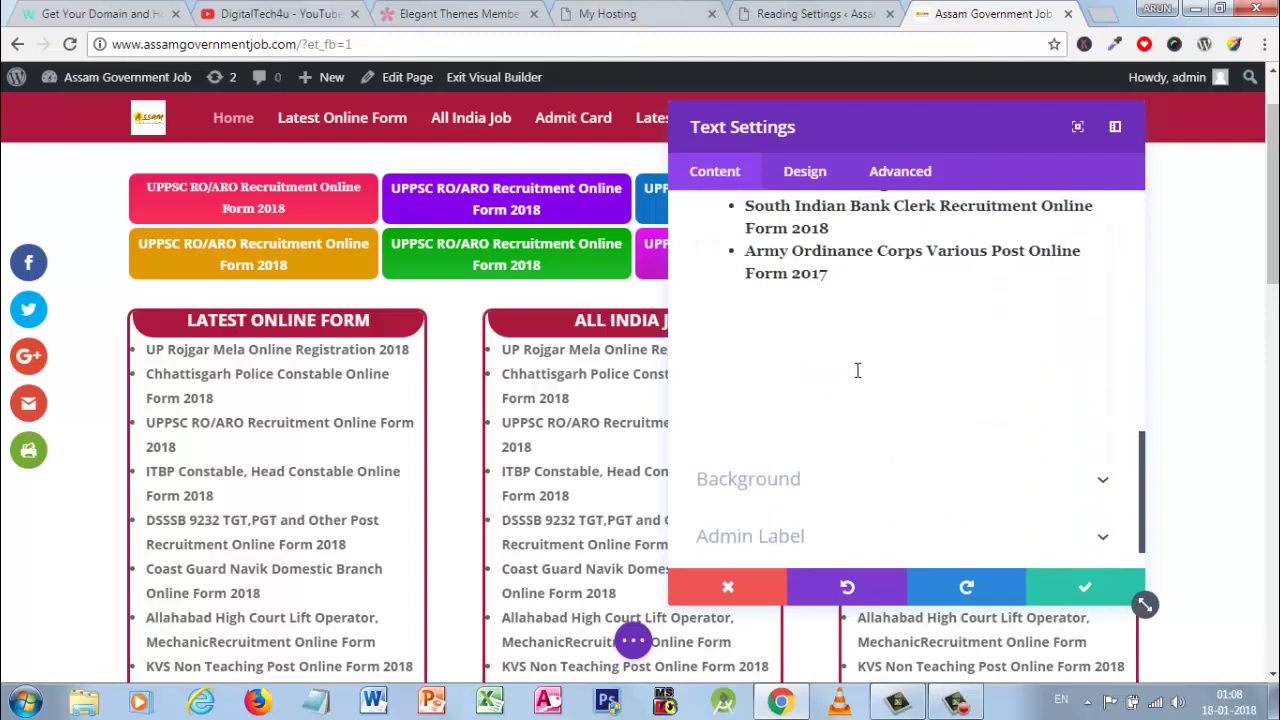
scroll(851, 371, up, 10)
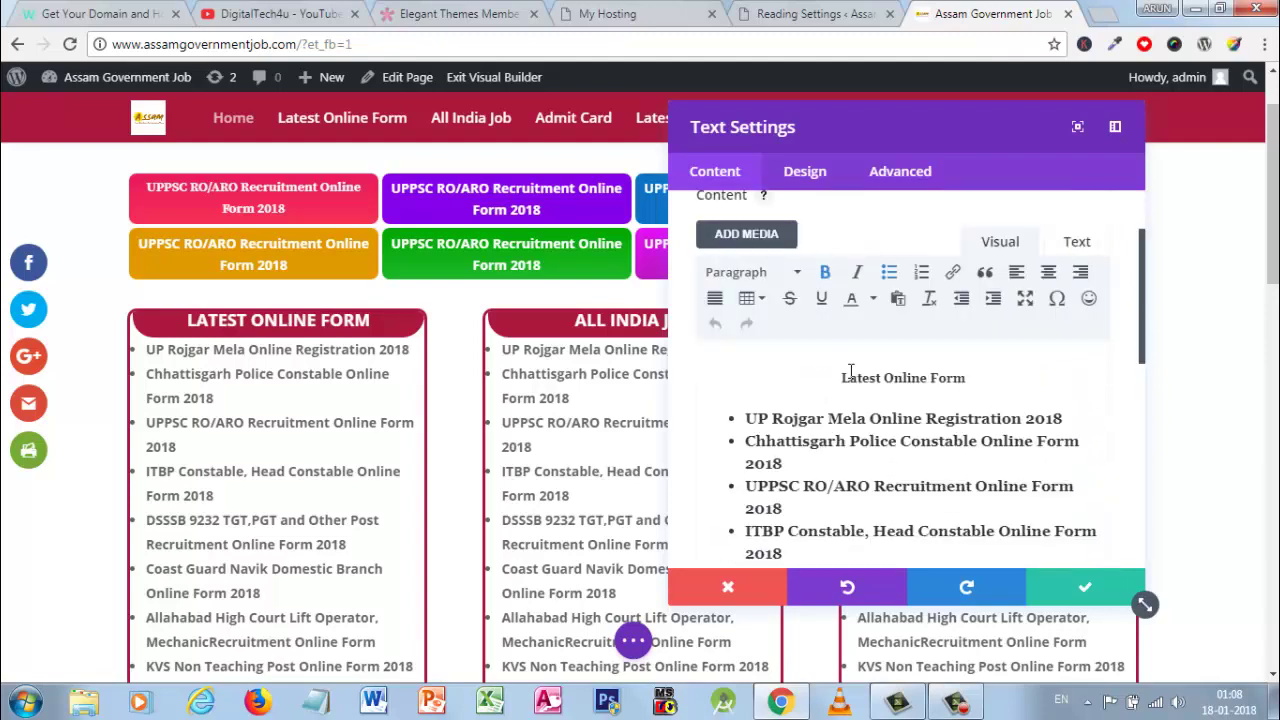
scroll(851, 371, up, 1)
scroll(851, 379, down, 10)
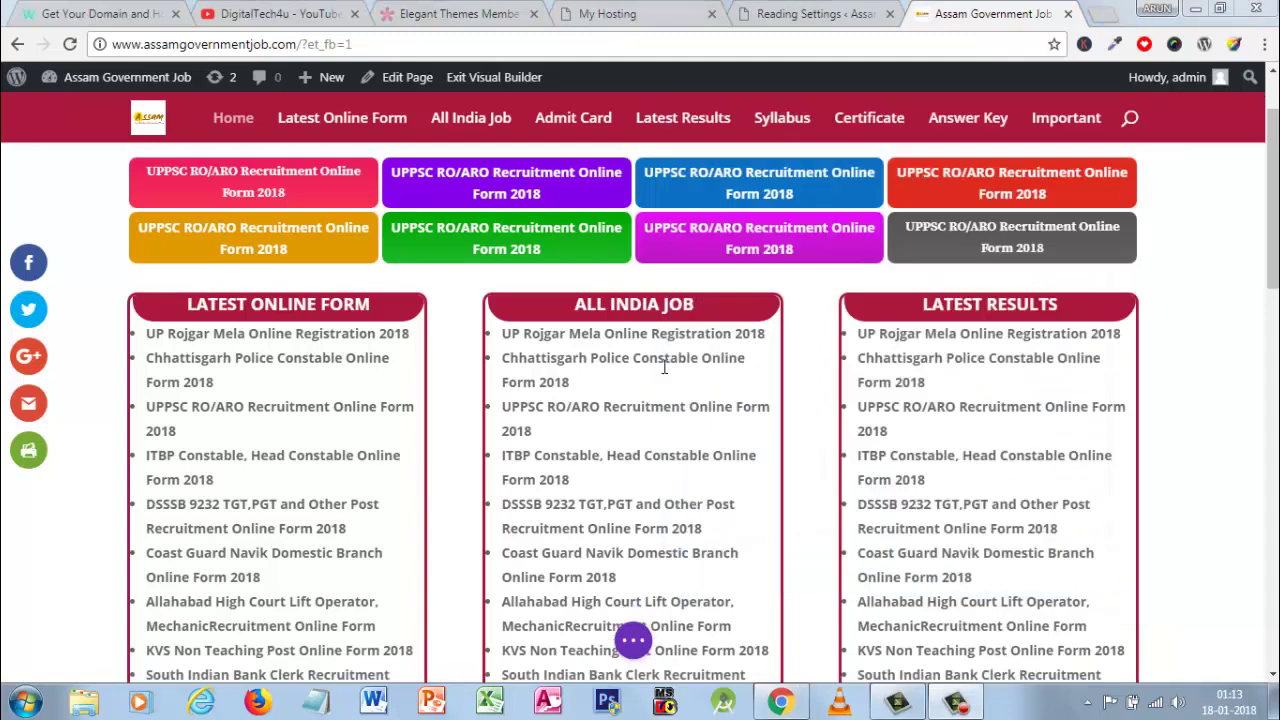
Open the All India Job text module's settings and examine its border corners, width, color and style along with its text design options
mouse_move(617, 346)
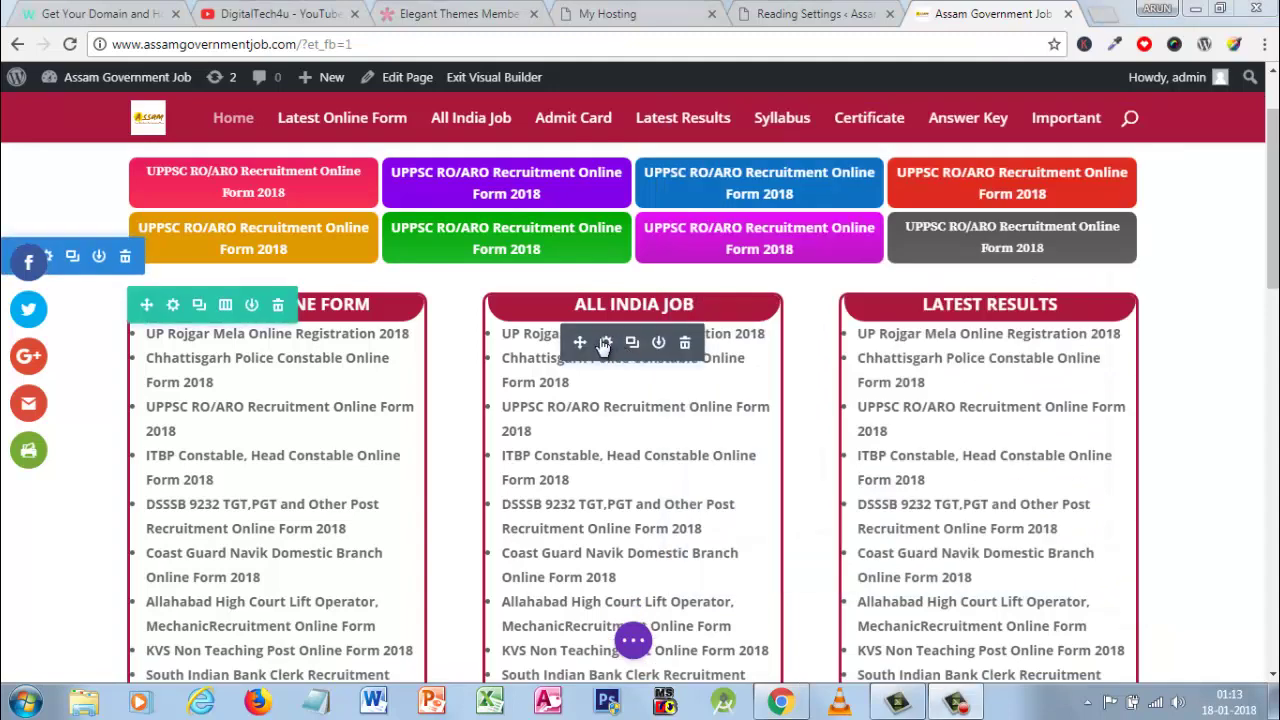
click(605, 343)
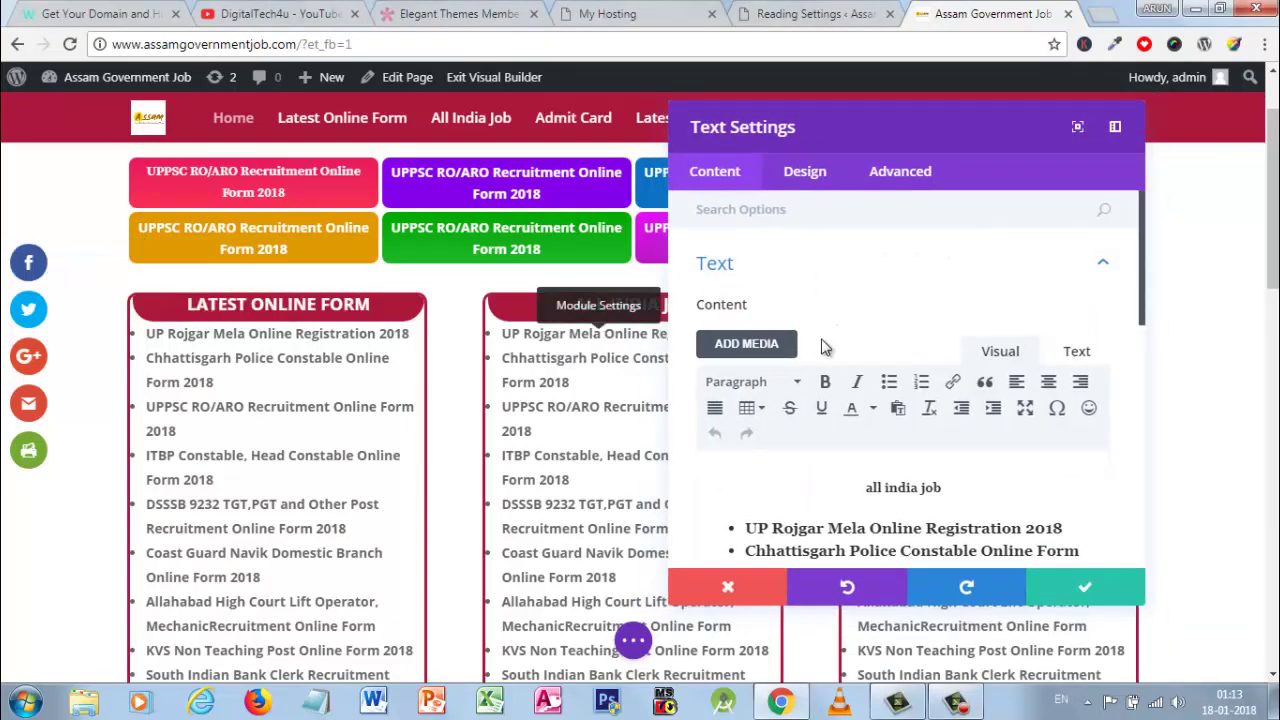
click(792, 184)
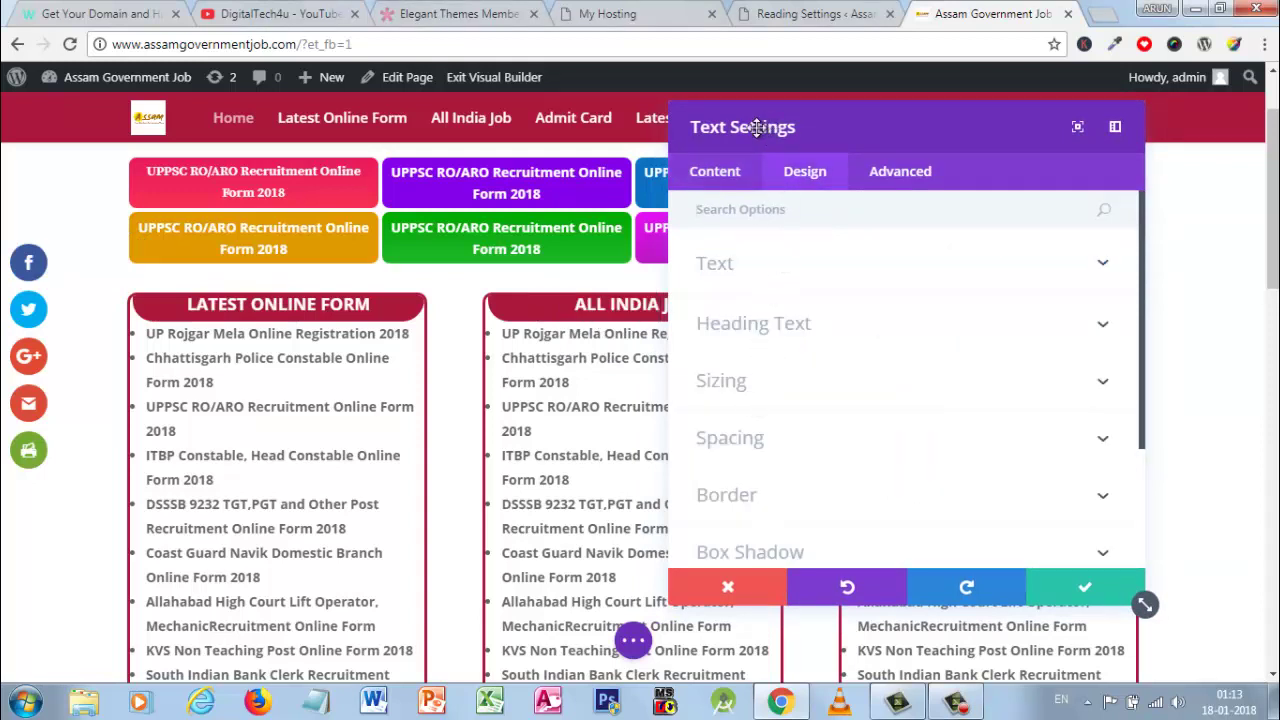
drag(770, 128, 205, 121)
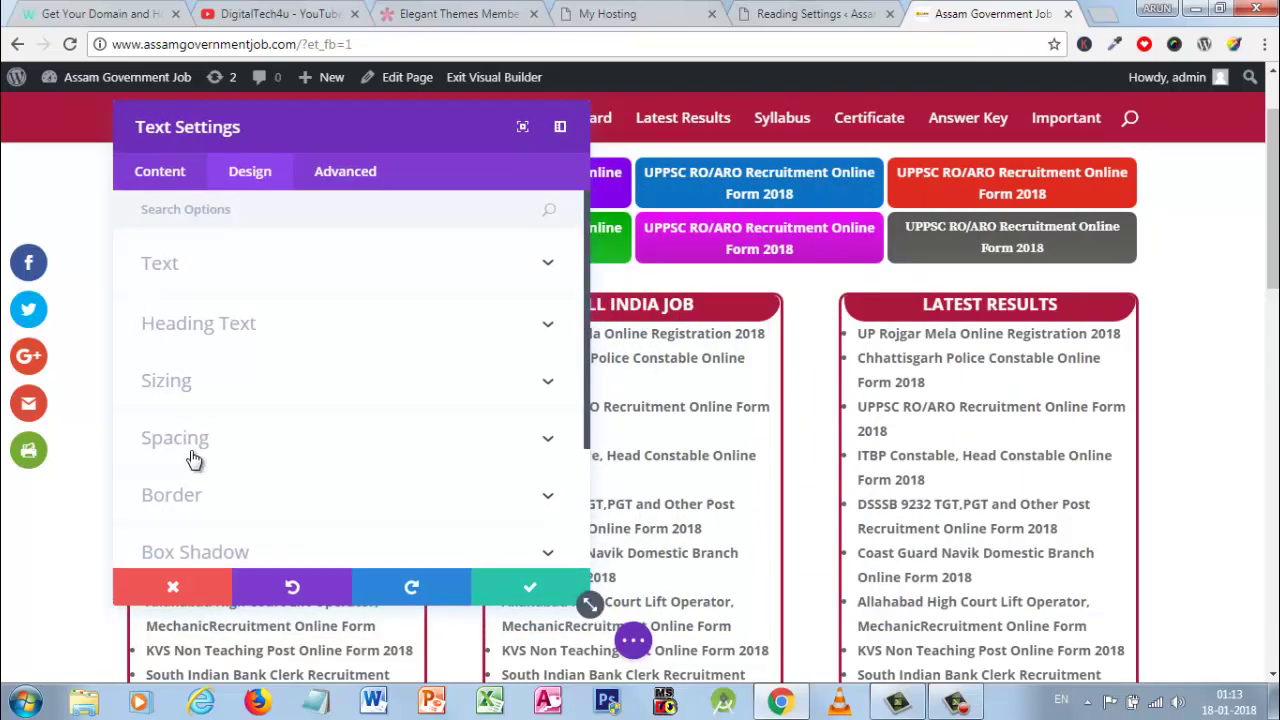
scroll(205, 432, down, 1)
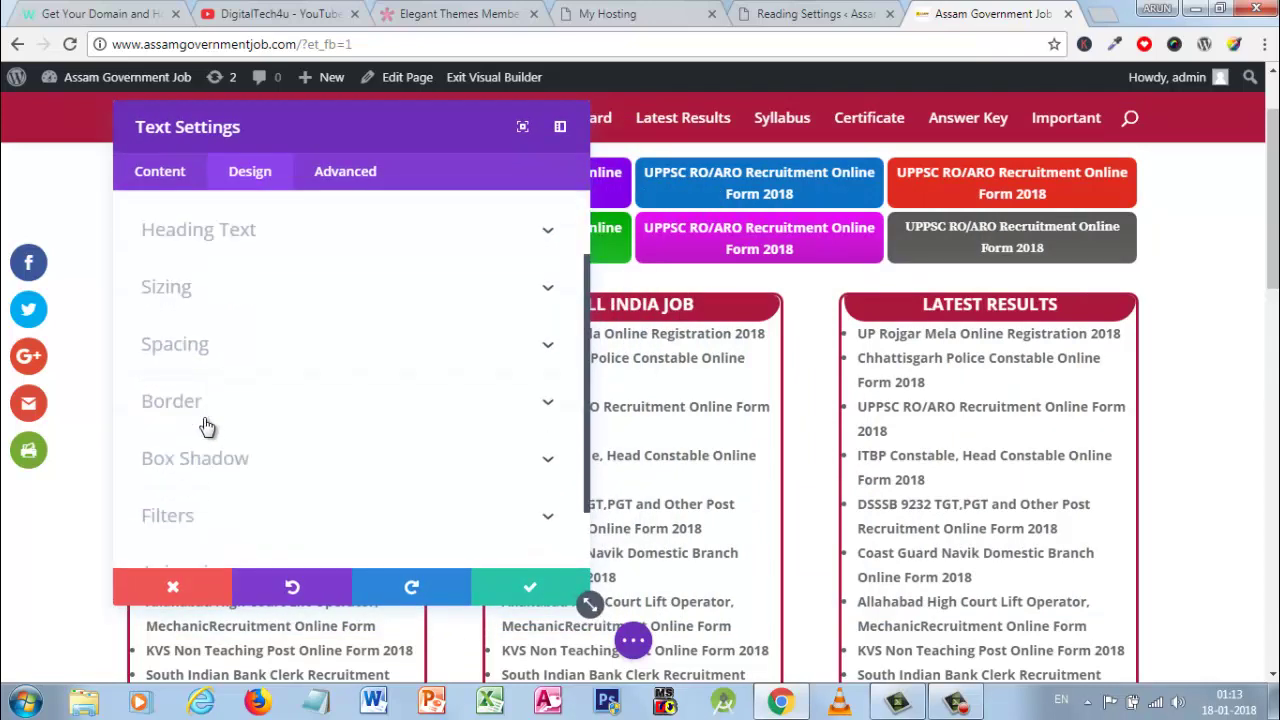
click(203, 403)
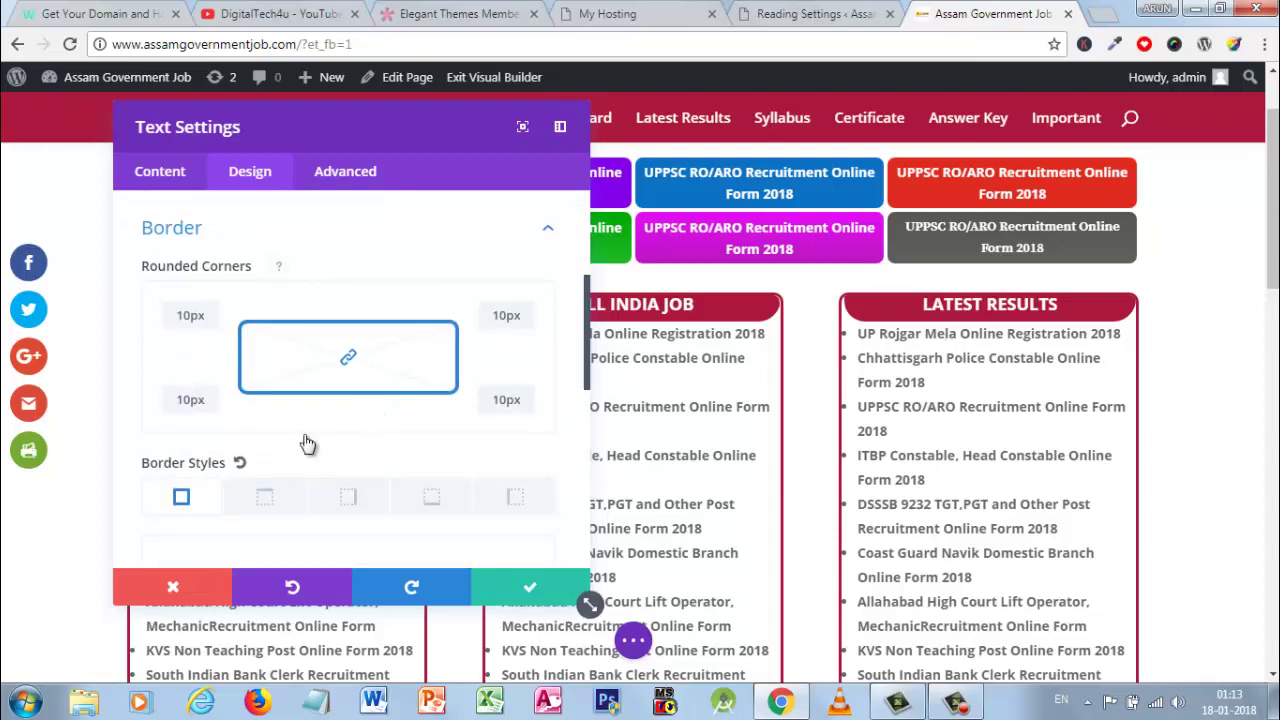
scroll(307, 443, down, 3)
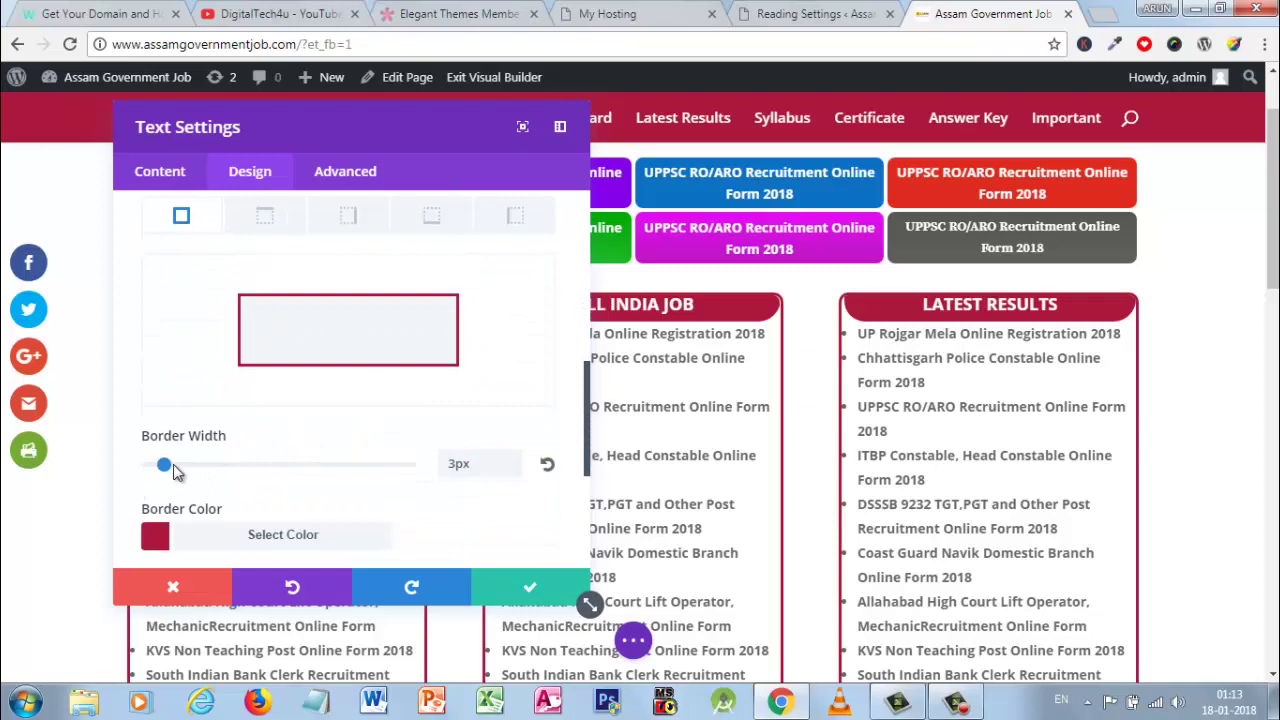
scroll(190, 500, down, 3)
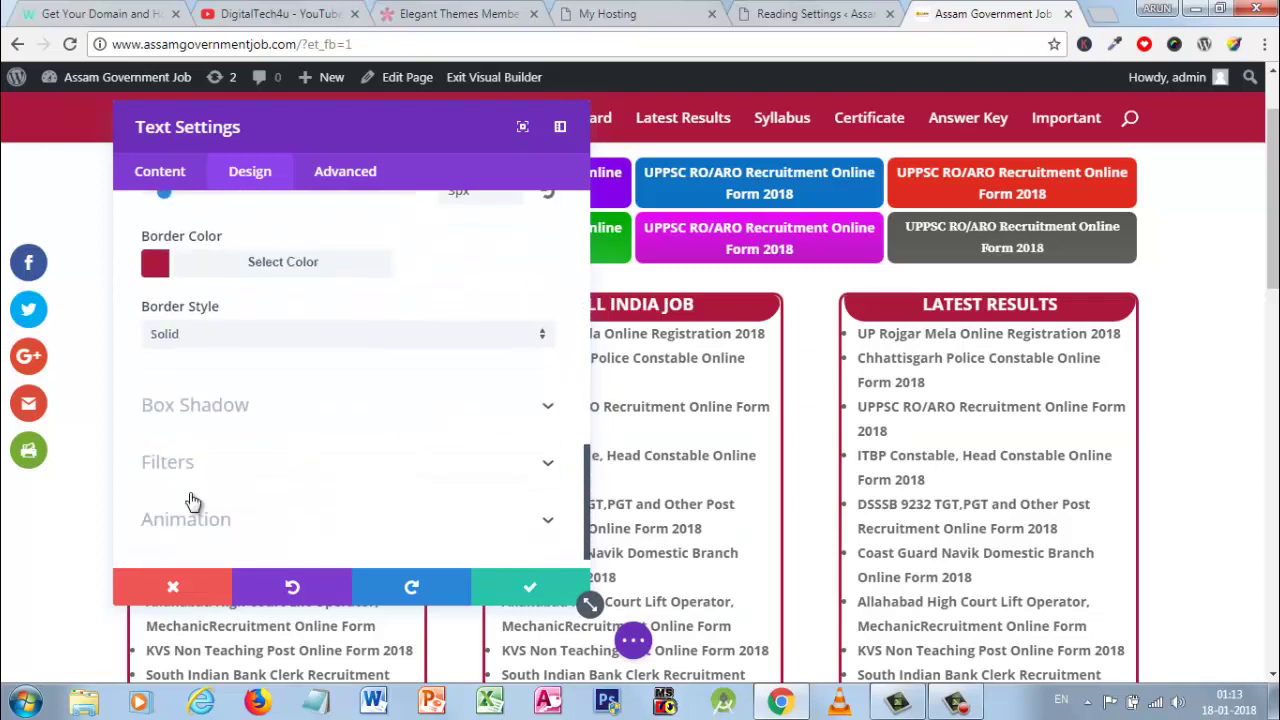
scroll(191, 503, up, 6)
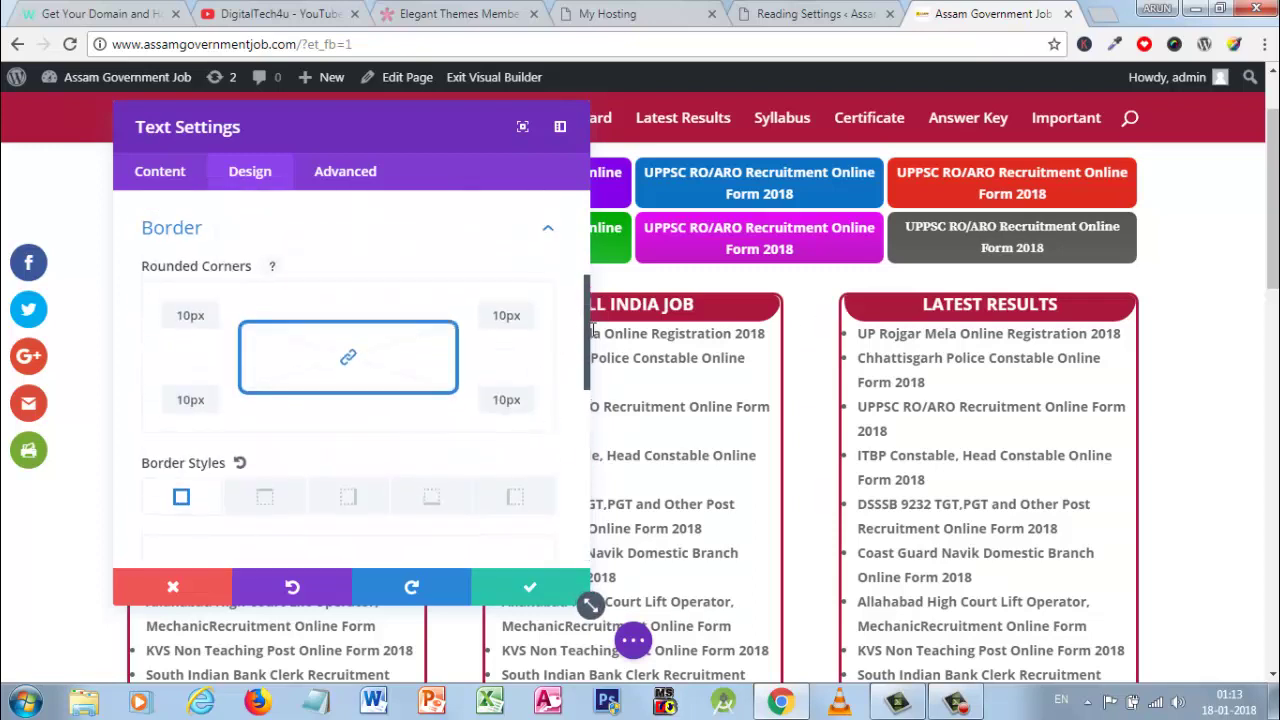
scroll(340, 350, up, 2)
scroll(285, 325, up, 1)
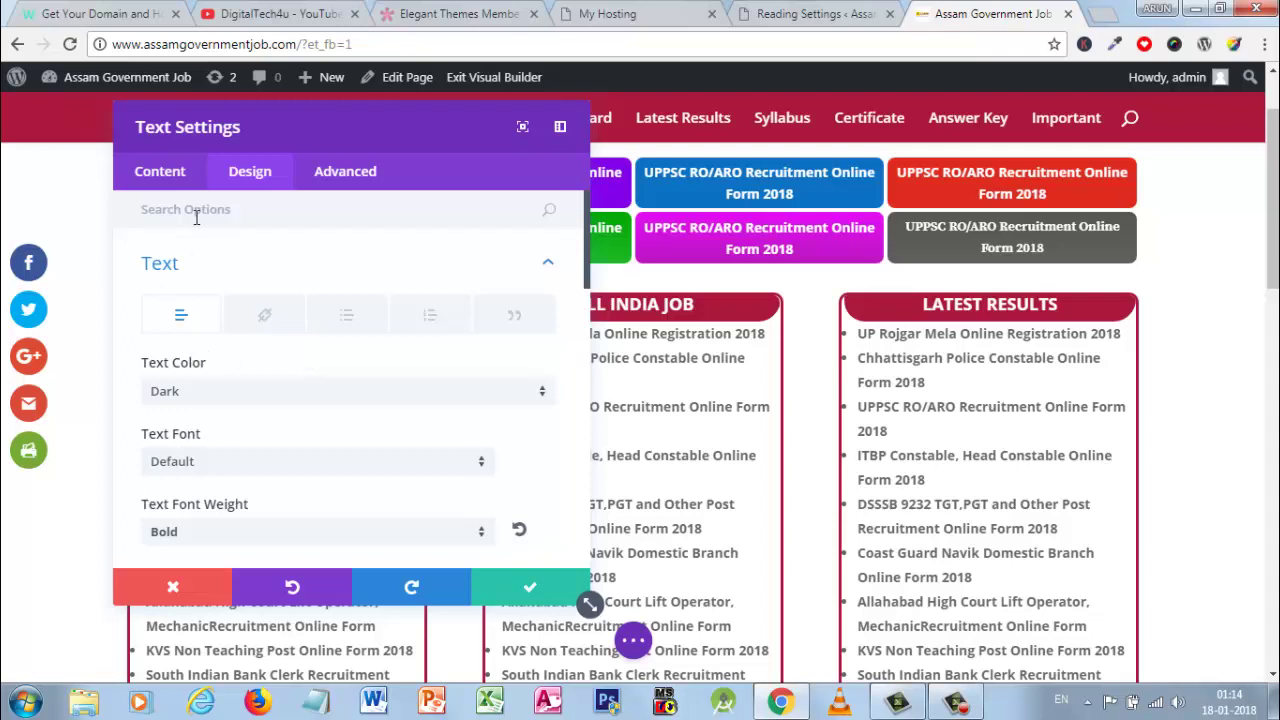
Show the All India Job module's text content and place the cursor in its heading to check the heading level
click(158, 176)
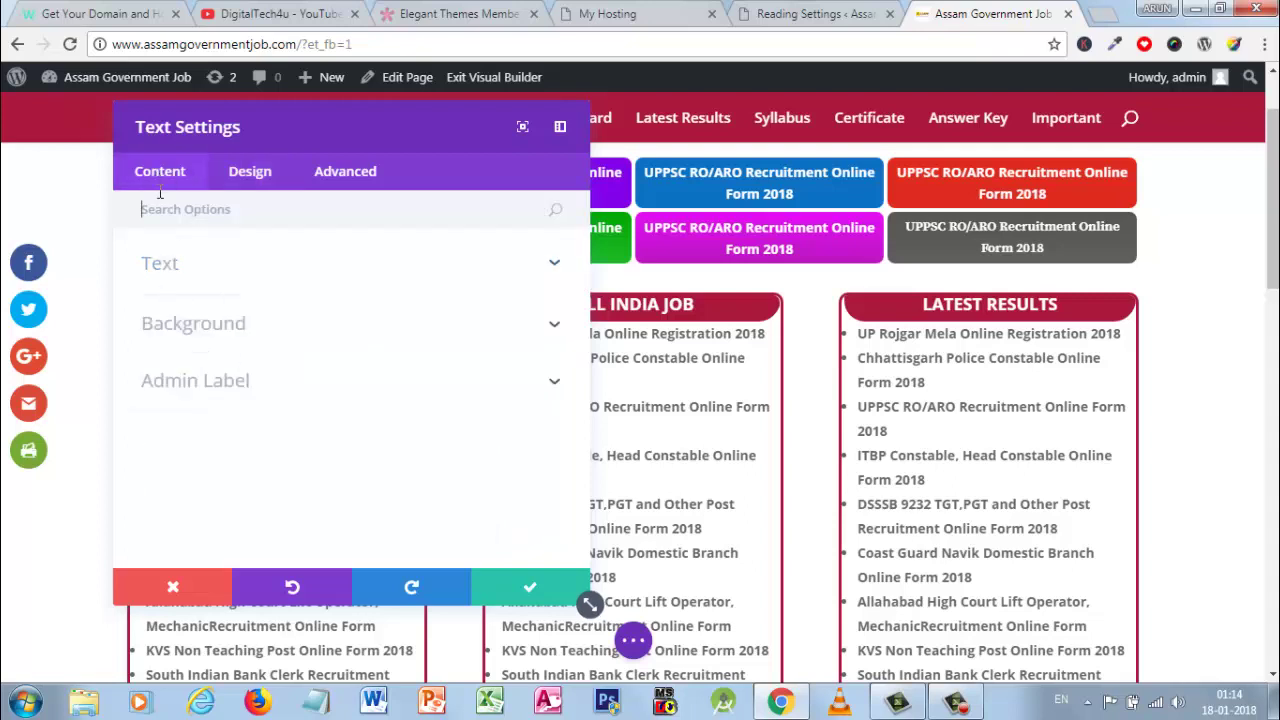
click(175, 270)
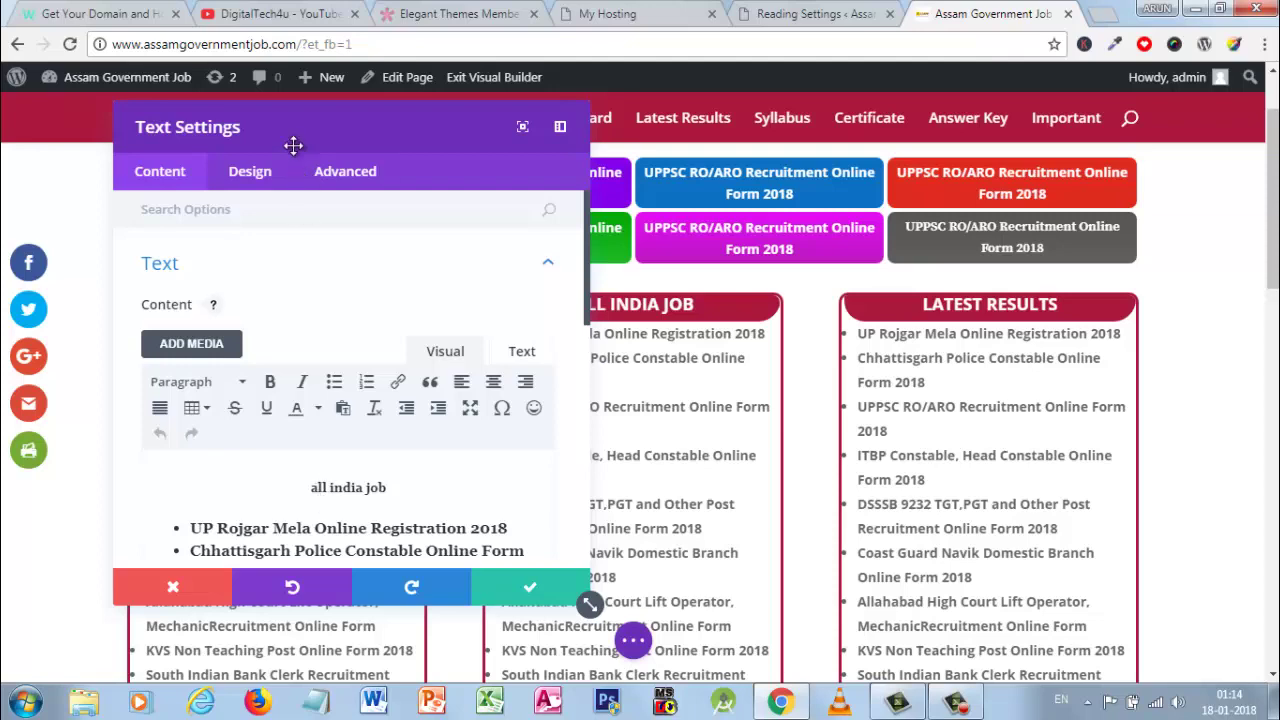
drag(294, 143, 246, 138)
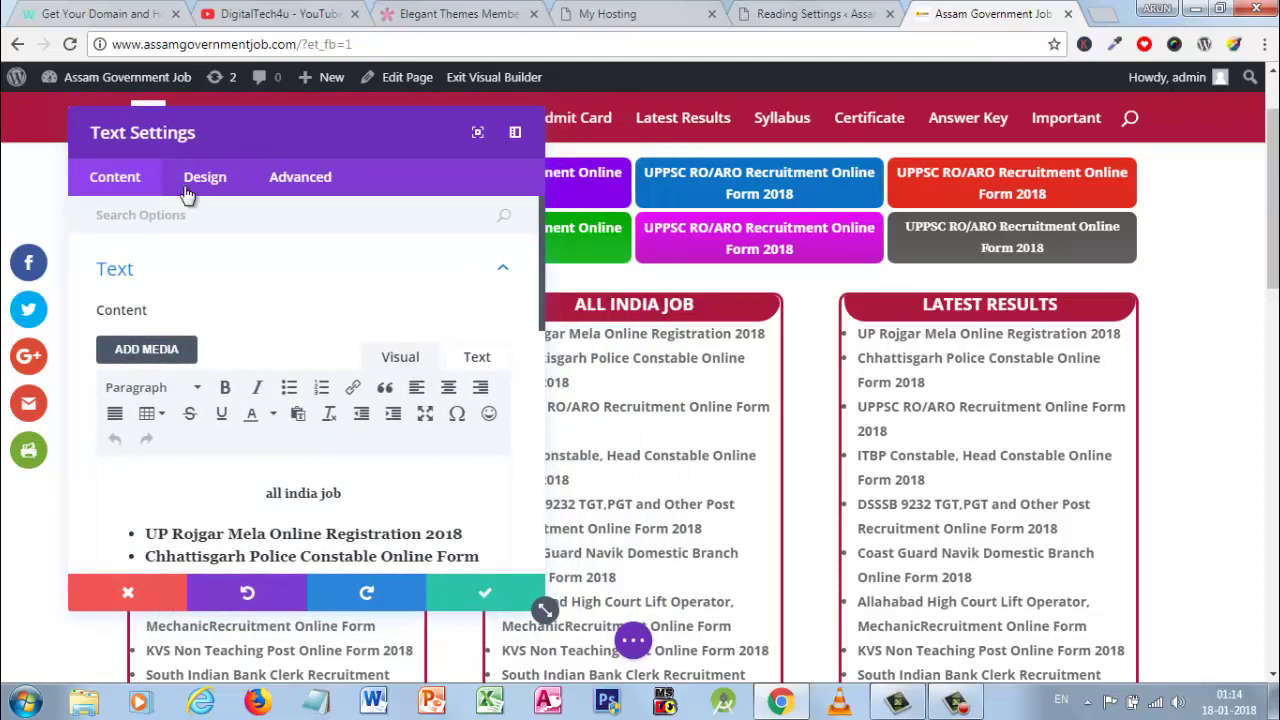
click(298, 500)
double_click(298, 500)
click(298, 500)
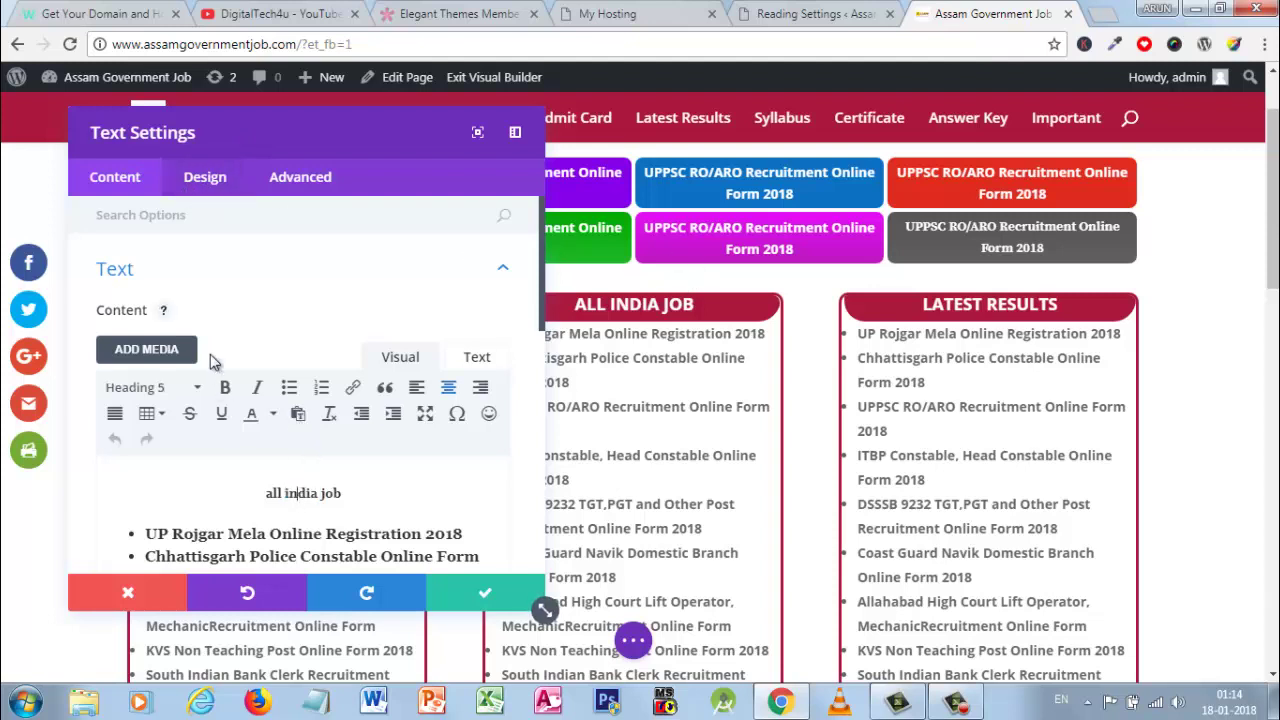
Turn on the uppercase font style for the H1 heading text in the All India Job module's design options
click(192, 189)
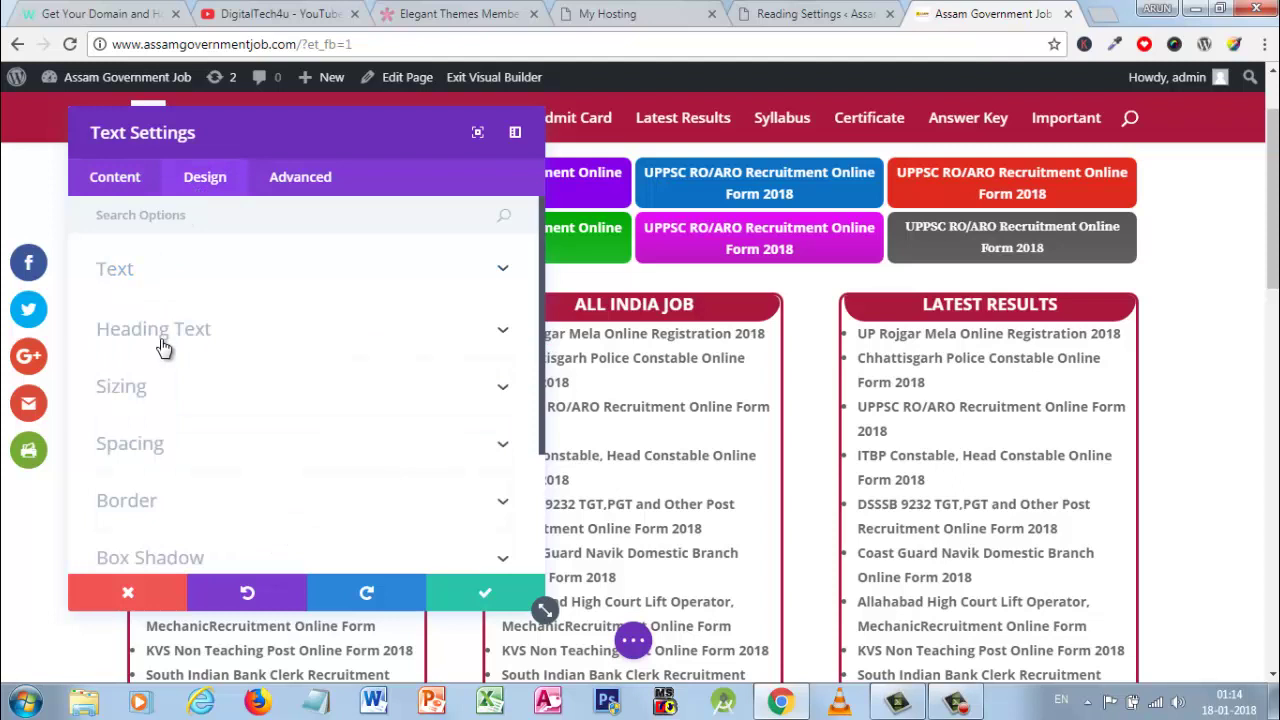
click(160, 330)
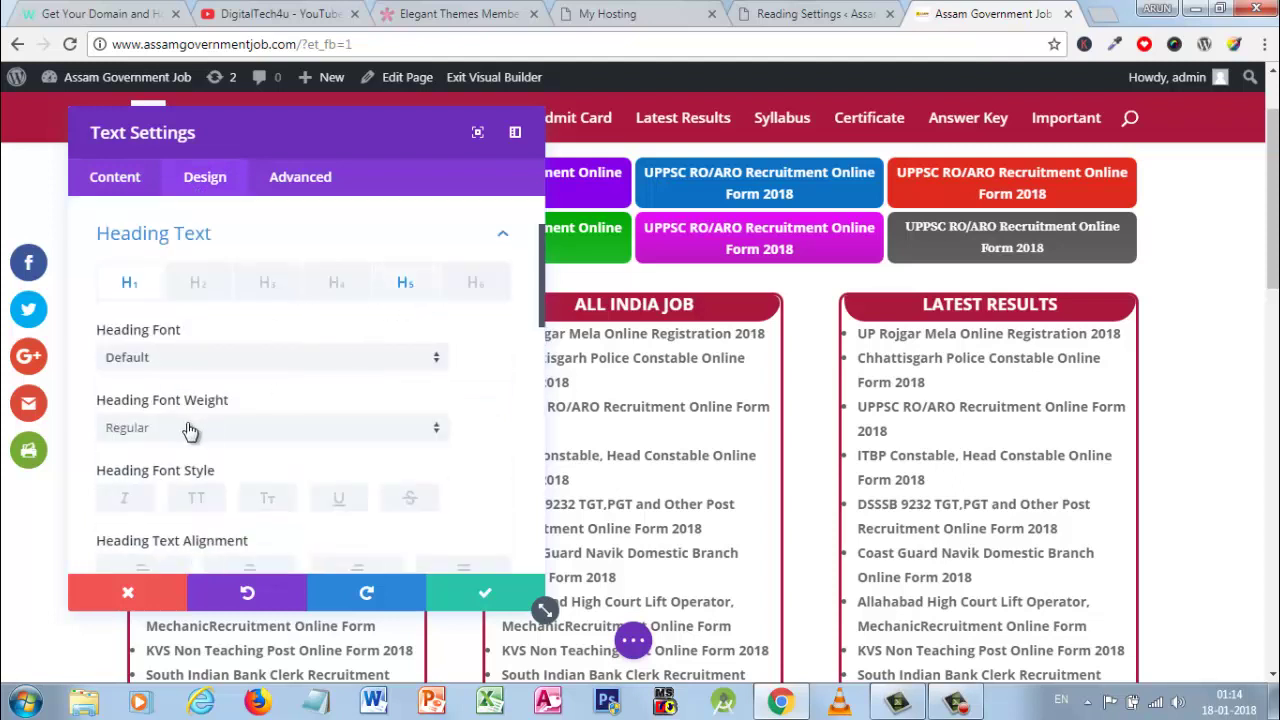
scroll(162, 449, down, 2)
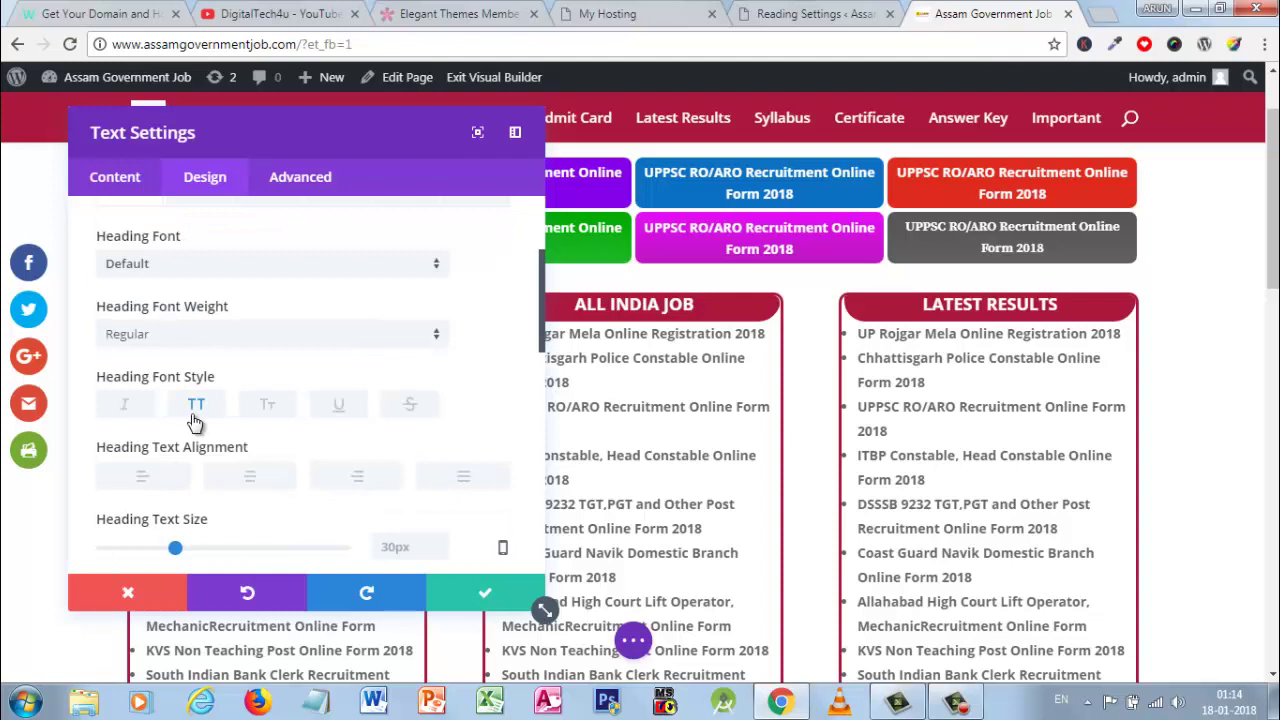
click(195, 416)
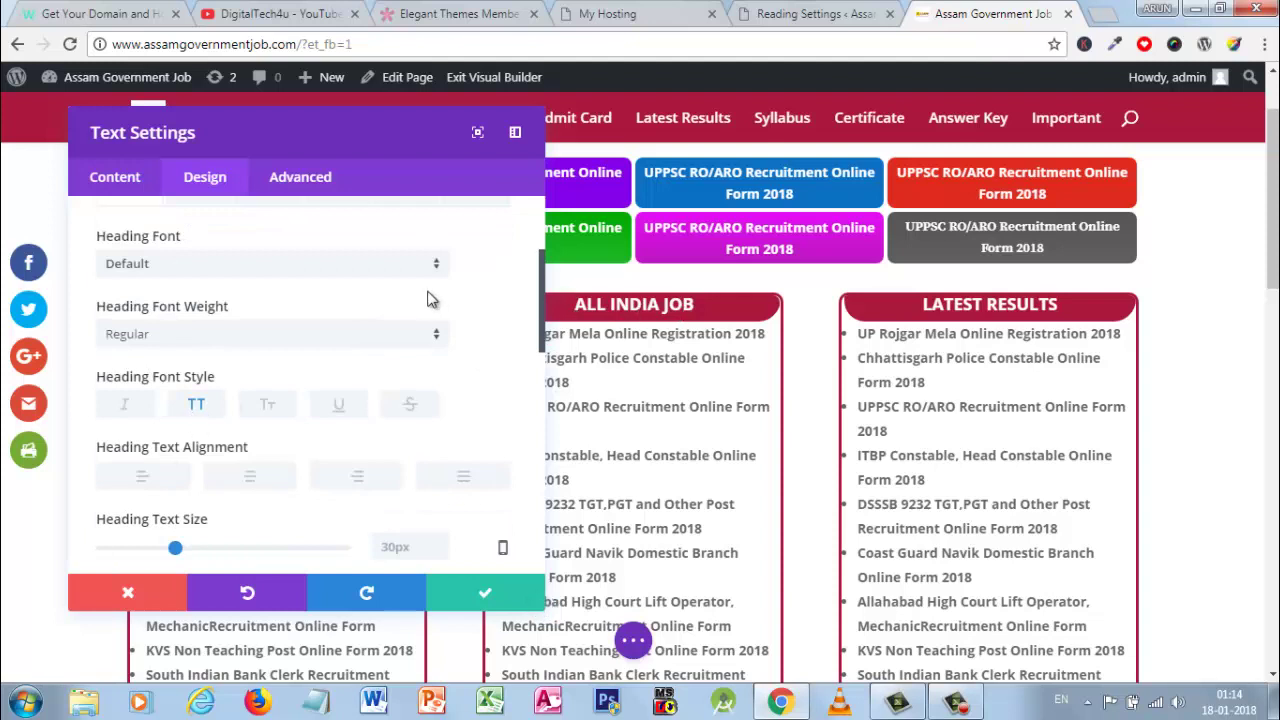
scroll(230, 450, down, 4)
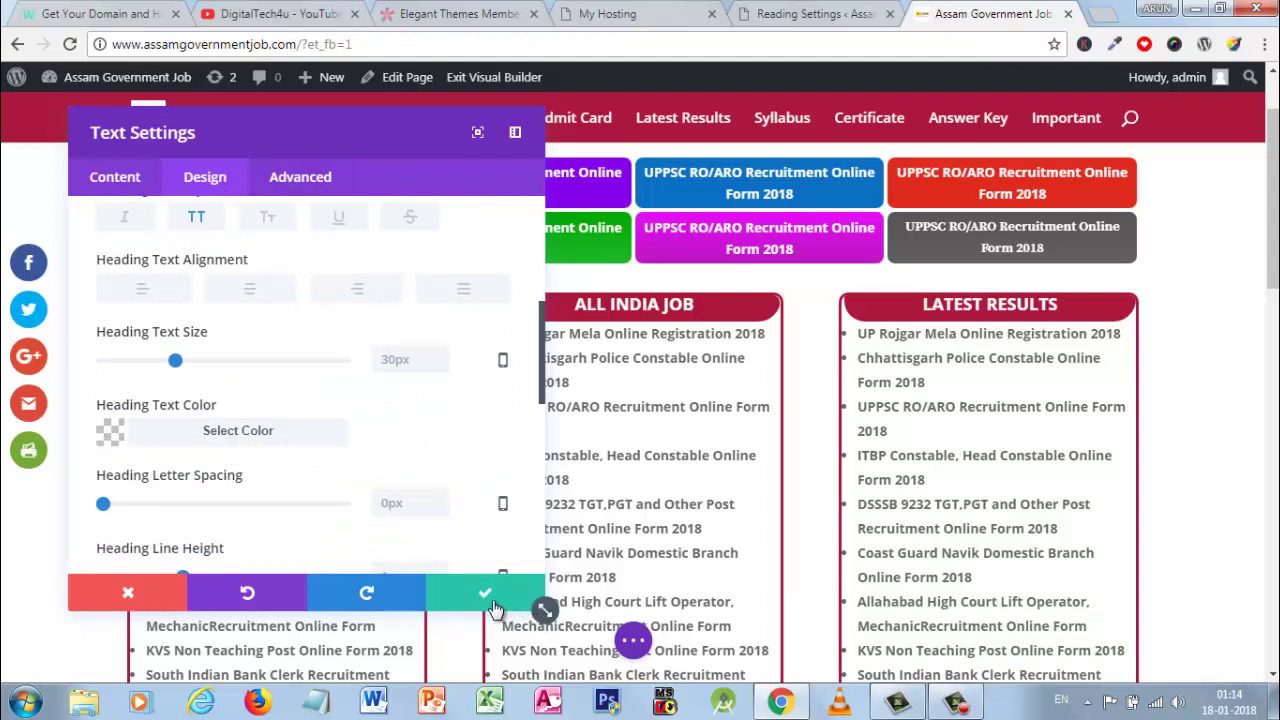
Delete the last list item, "Army Ordinance Corps Various Post Online Form 2017", from the All India Job module's text content
click(150, 181)
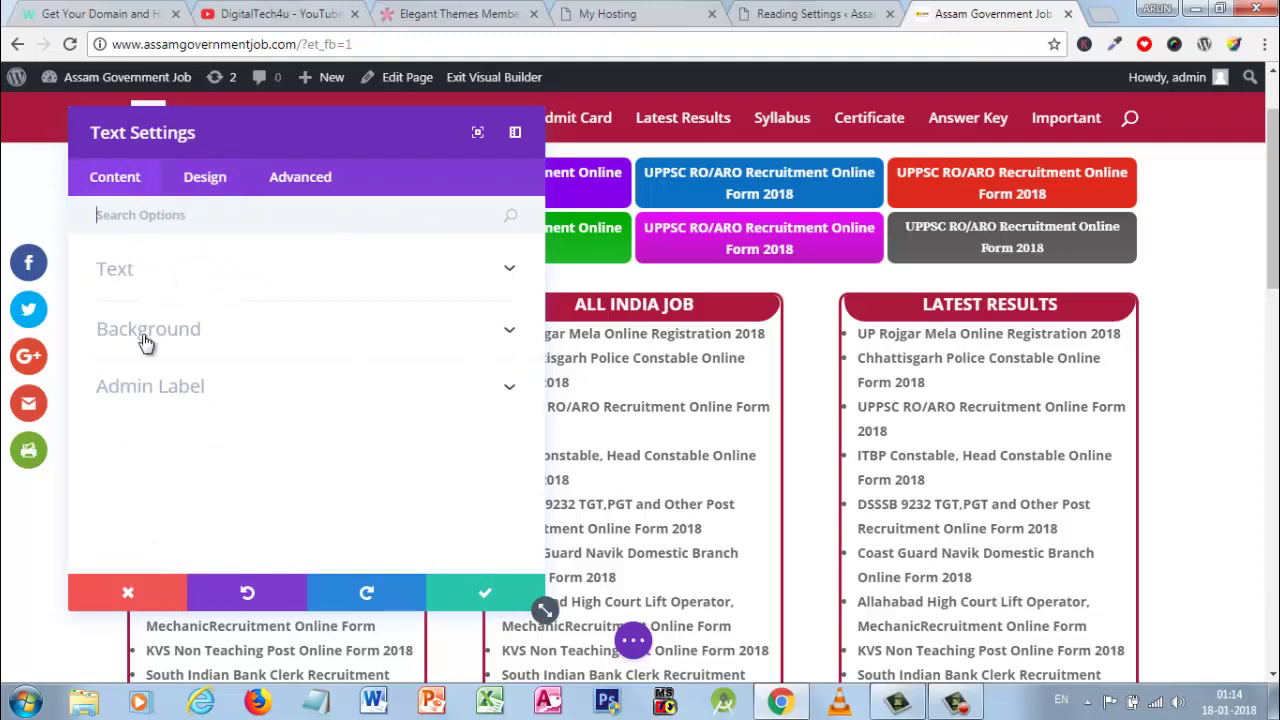
click(160, 294)
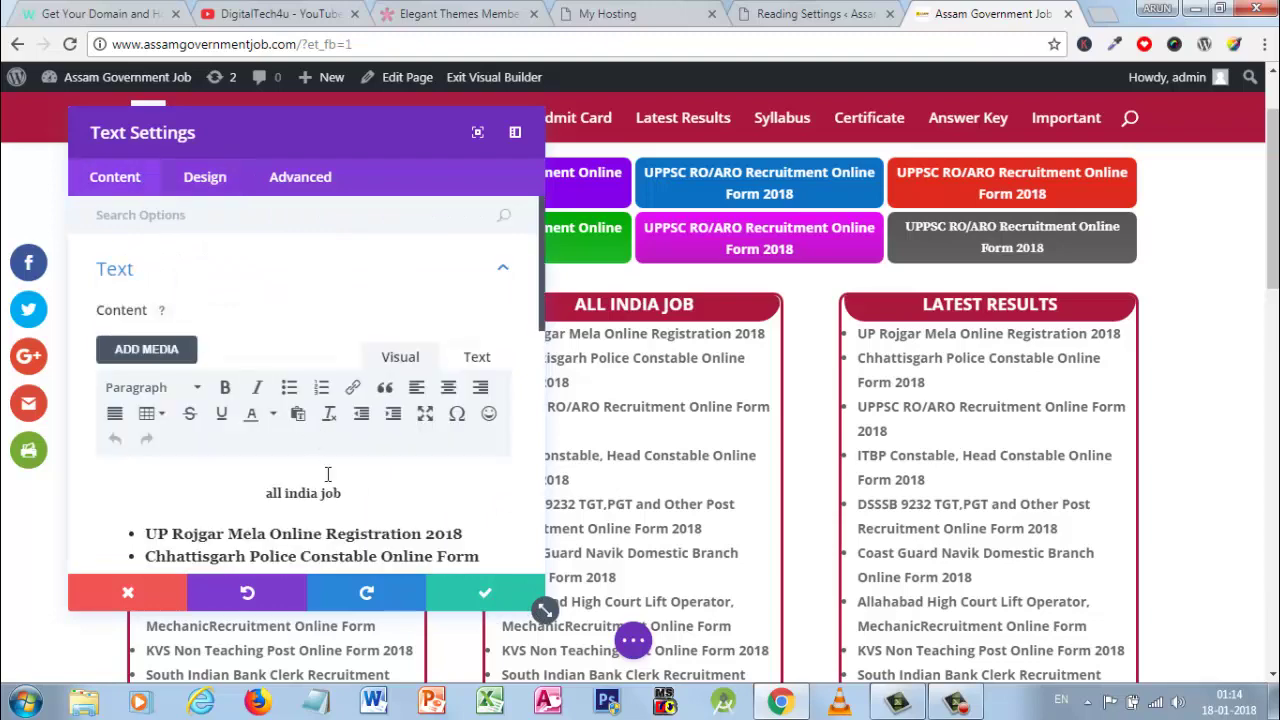
scroll(327, 474, down, 8)
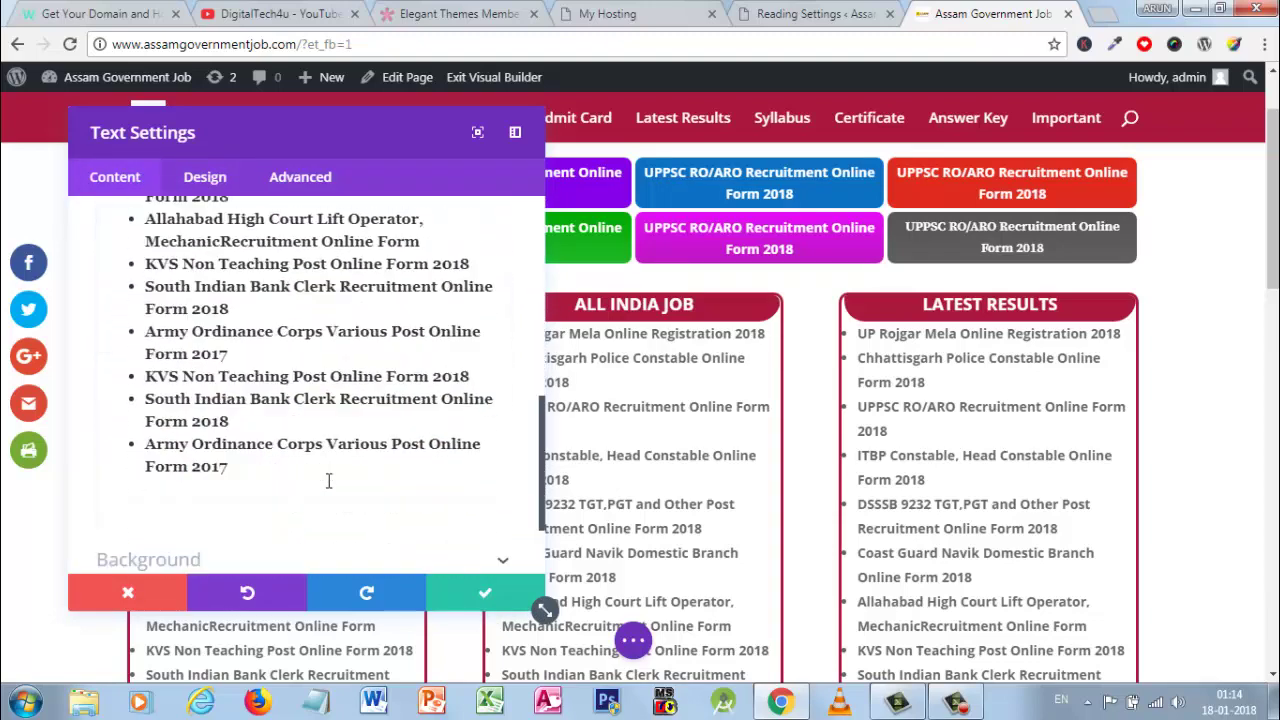
scroll(300, 460, down, 2)
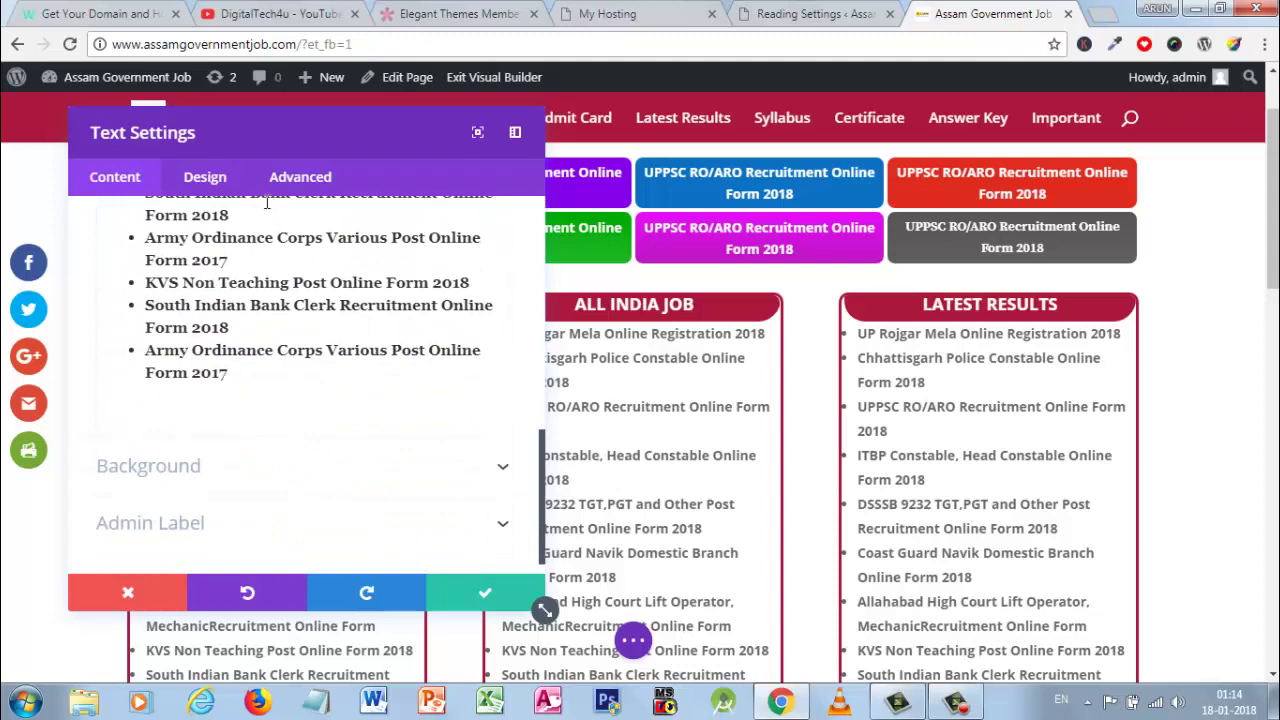
drag(235, 137, 420, 140)
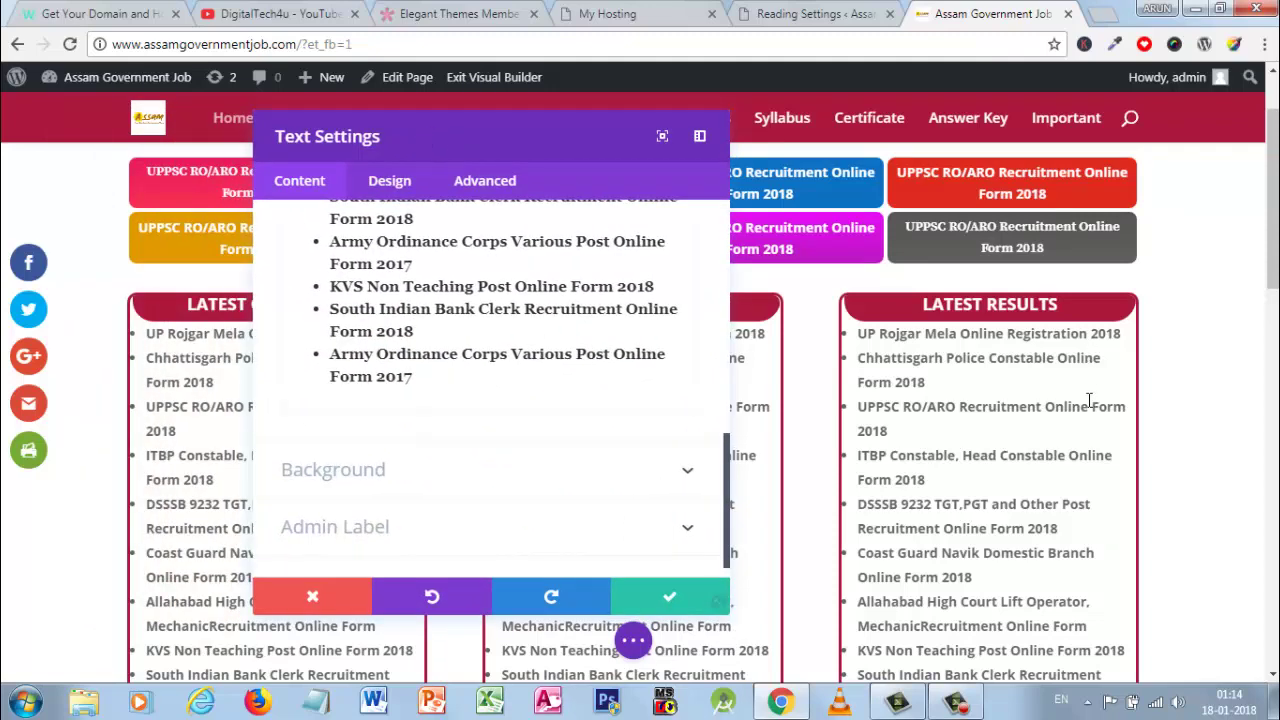
scroll(1106, 441, down, 4)
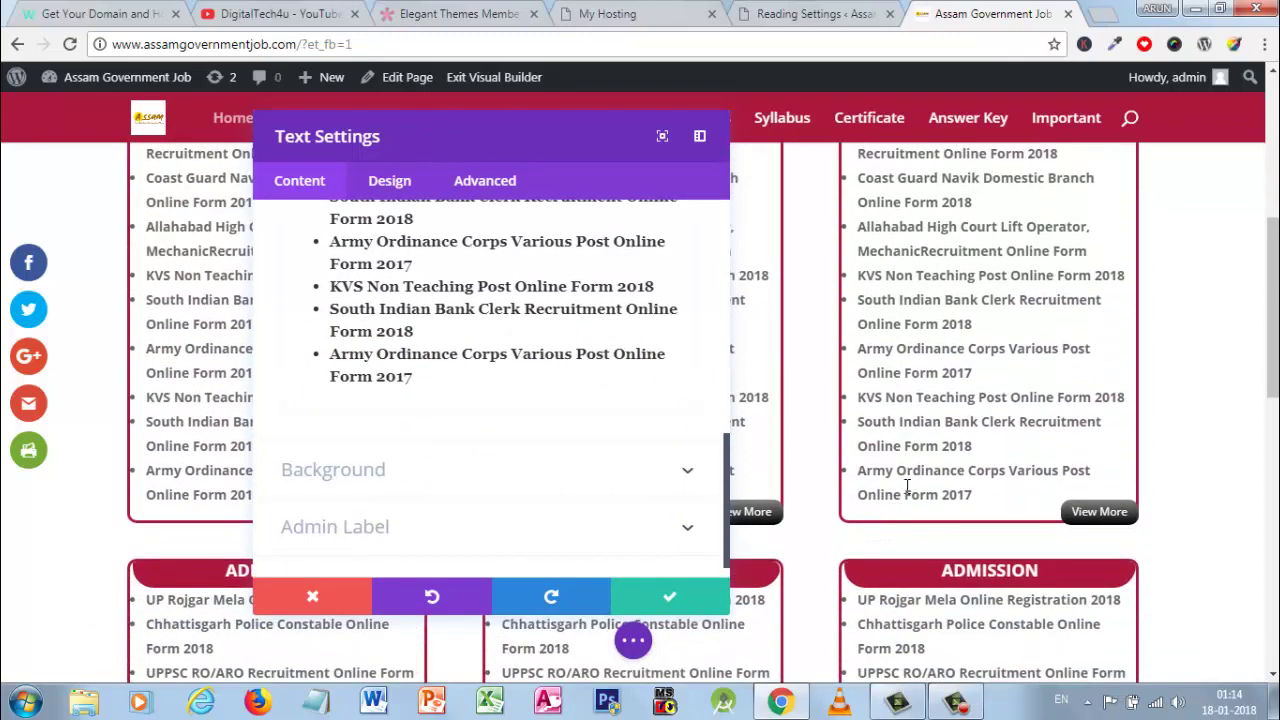
drag(411, 356, 330, 355)
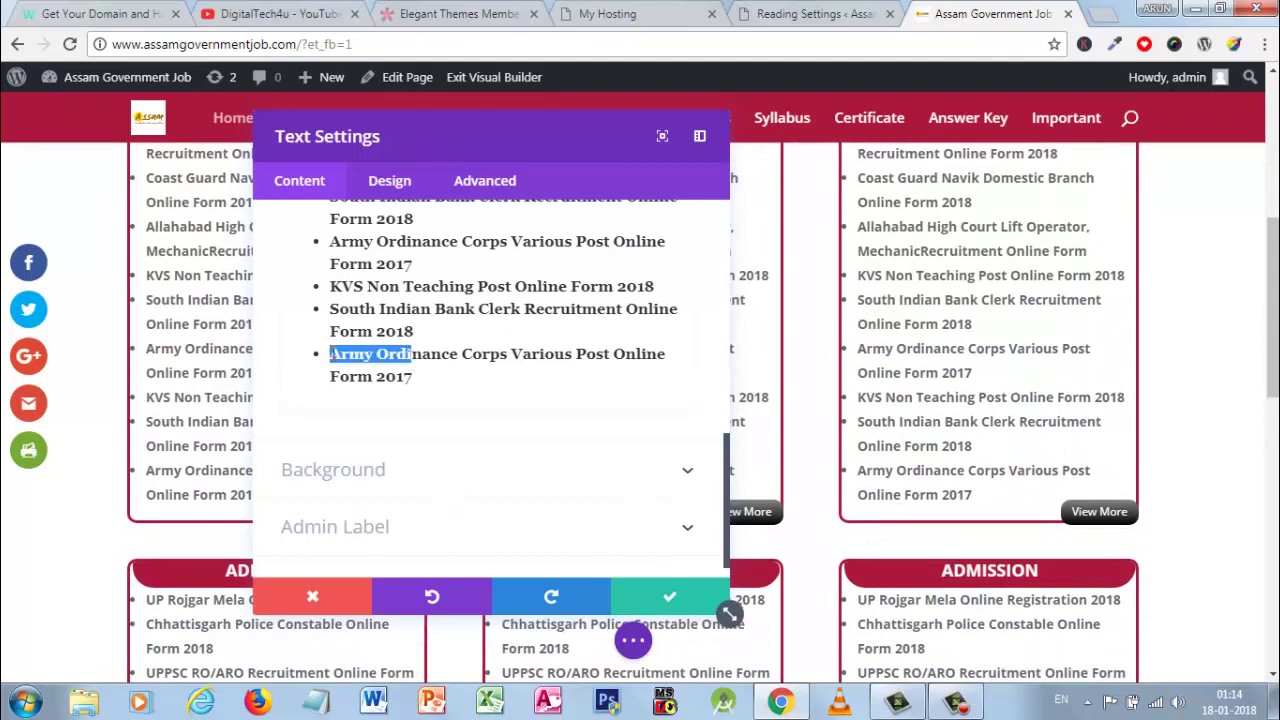
drag(415, 387, 316, 353)
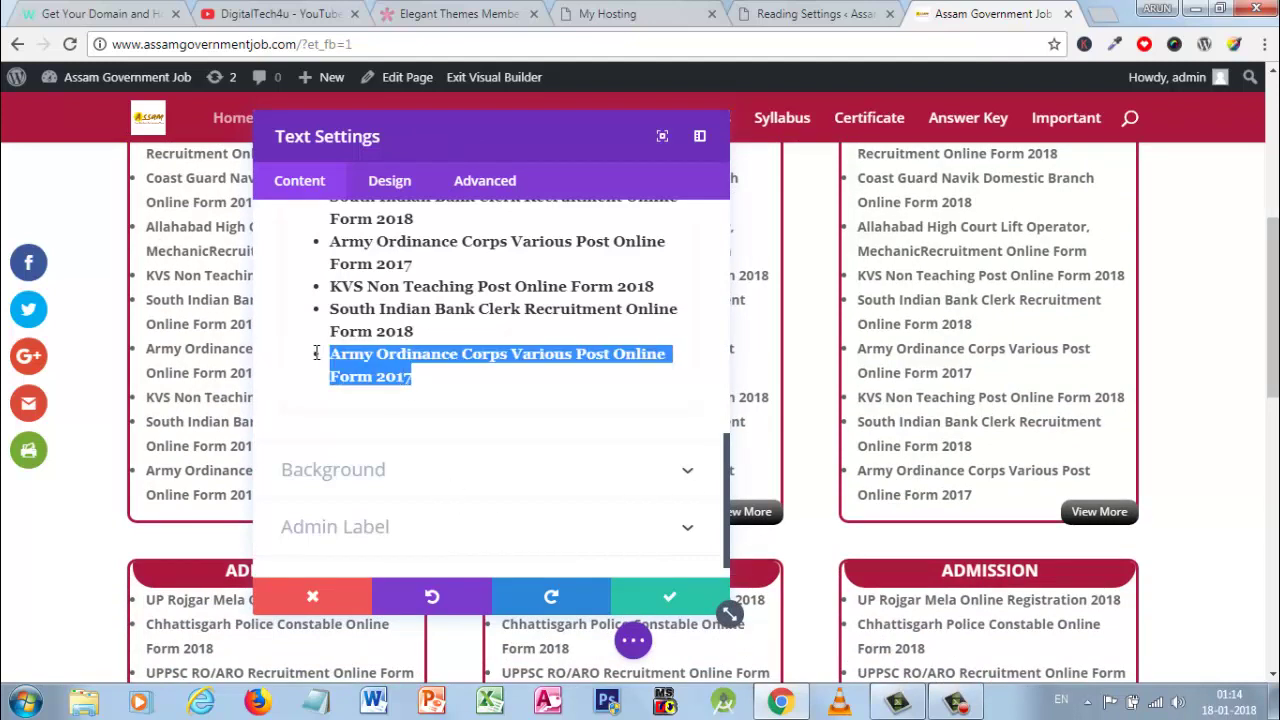
key(BackSpace)
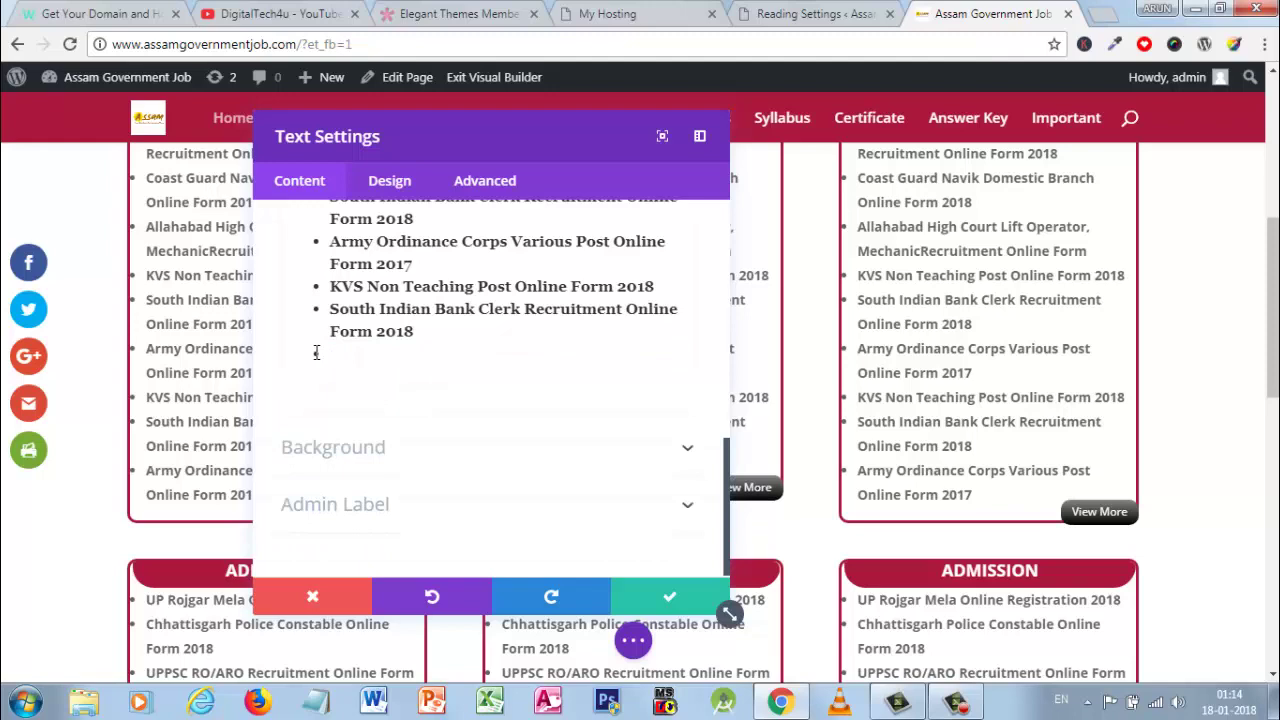
key(BackSpace)
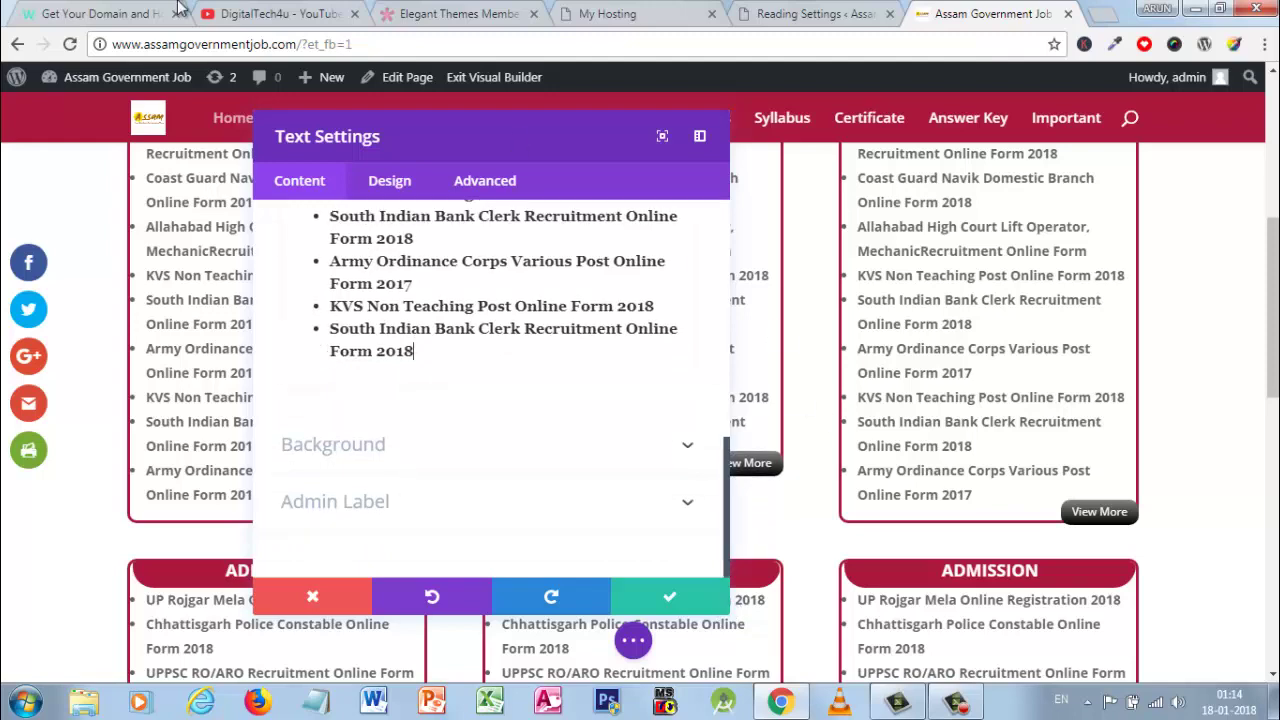
Restore the deleted "Army Ordinance Corps Various Post Online Form 2017" list item and save the All India Job module's settings
drag(486, 149, 309, 134)
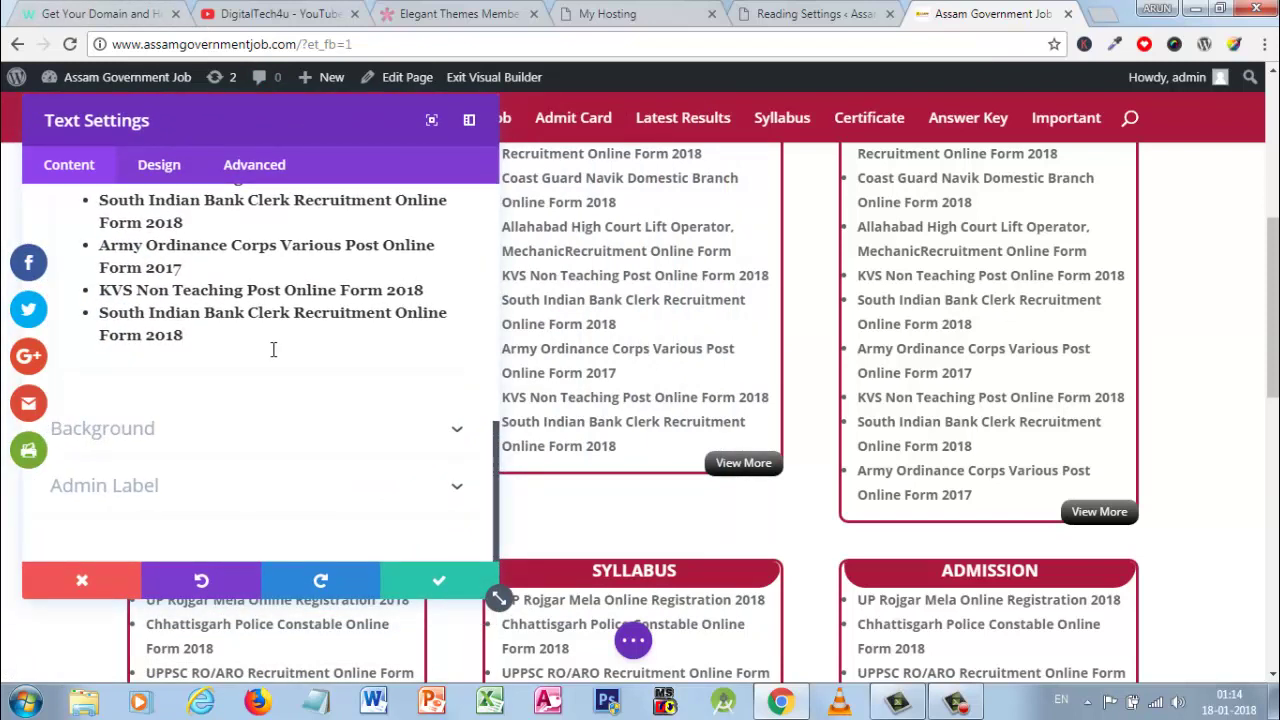
key(Return)
text(Army Ordinance Corps Various Post Online Form 2017)
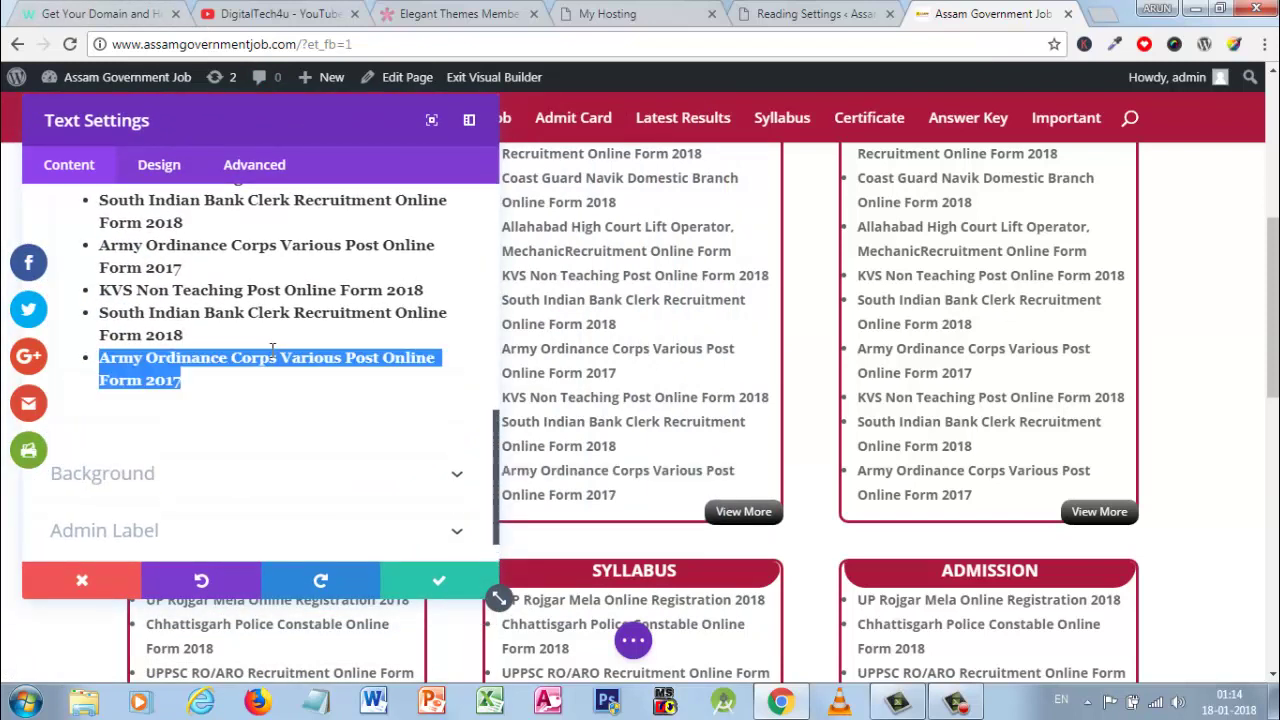
click(425, 577)
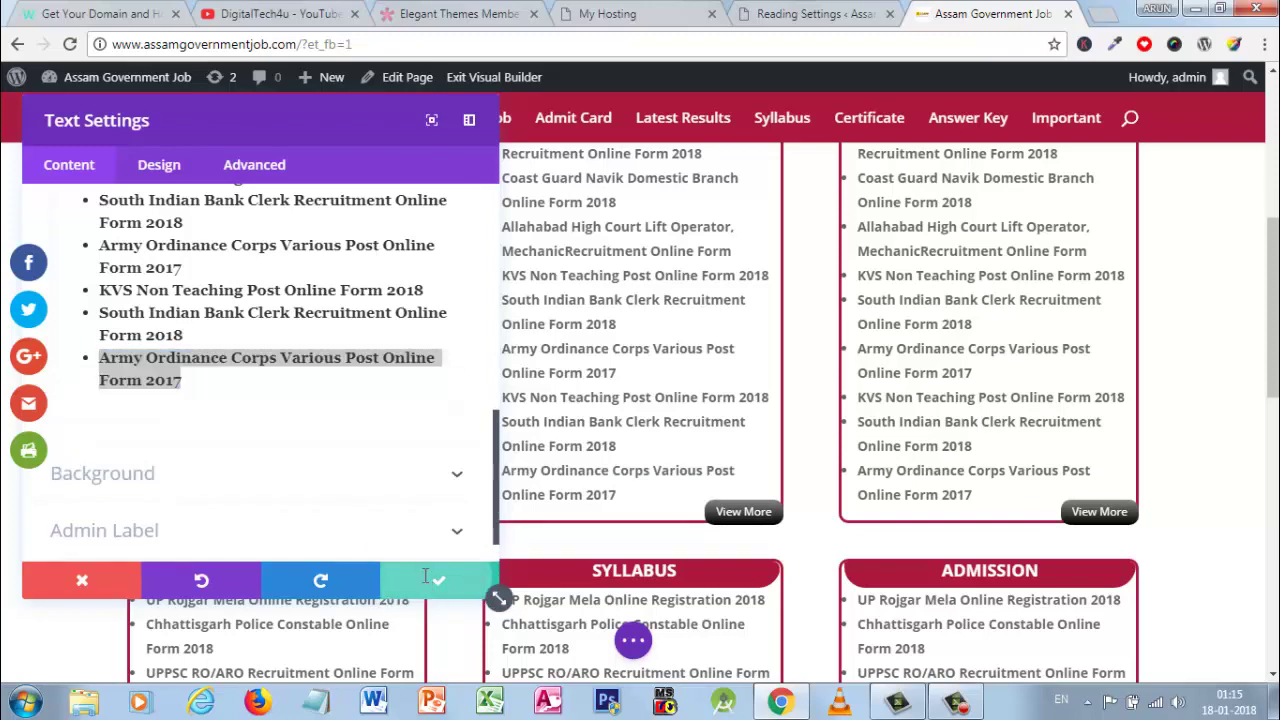
Open the settings of the View More button below the Certificate list and examine its text color design option
scroll(559, 330, up, 3)
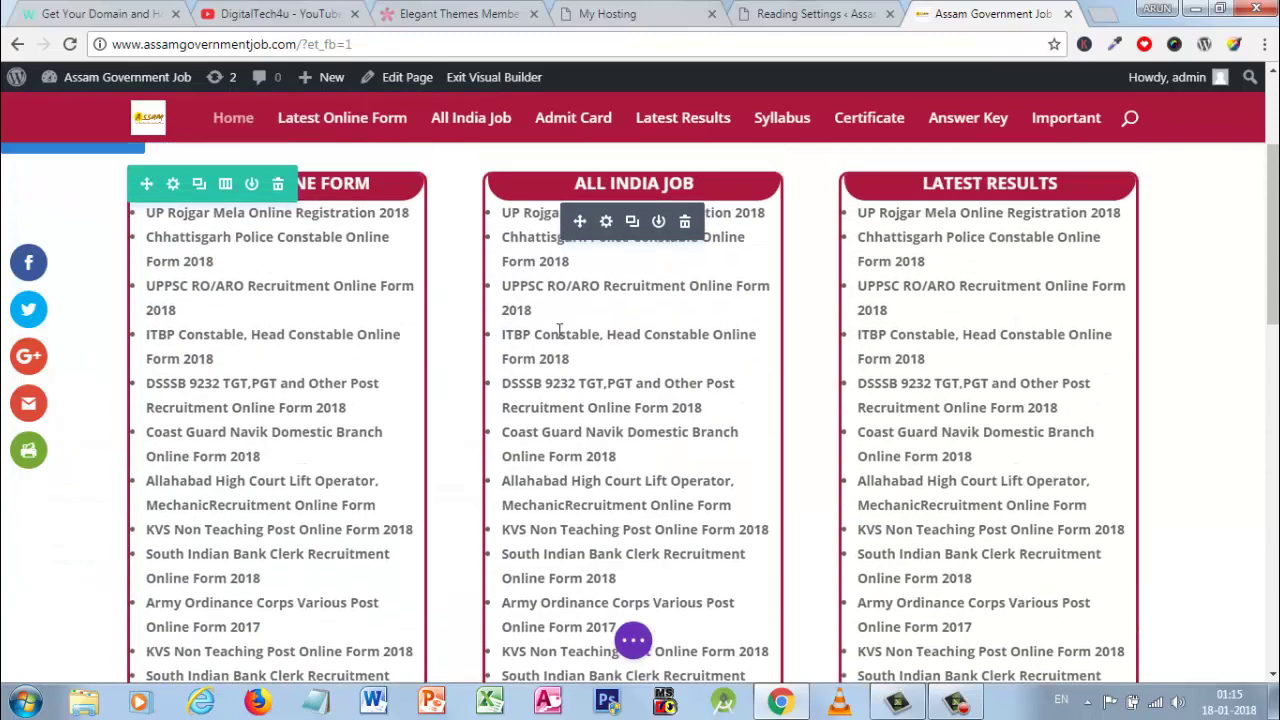
scroll(559, 330, up, 1)
scroll(480, 331, down, 5)
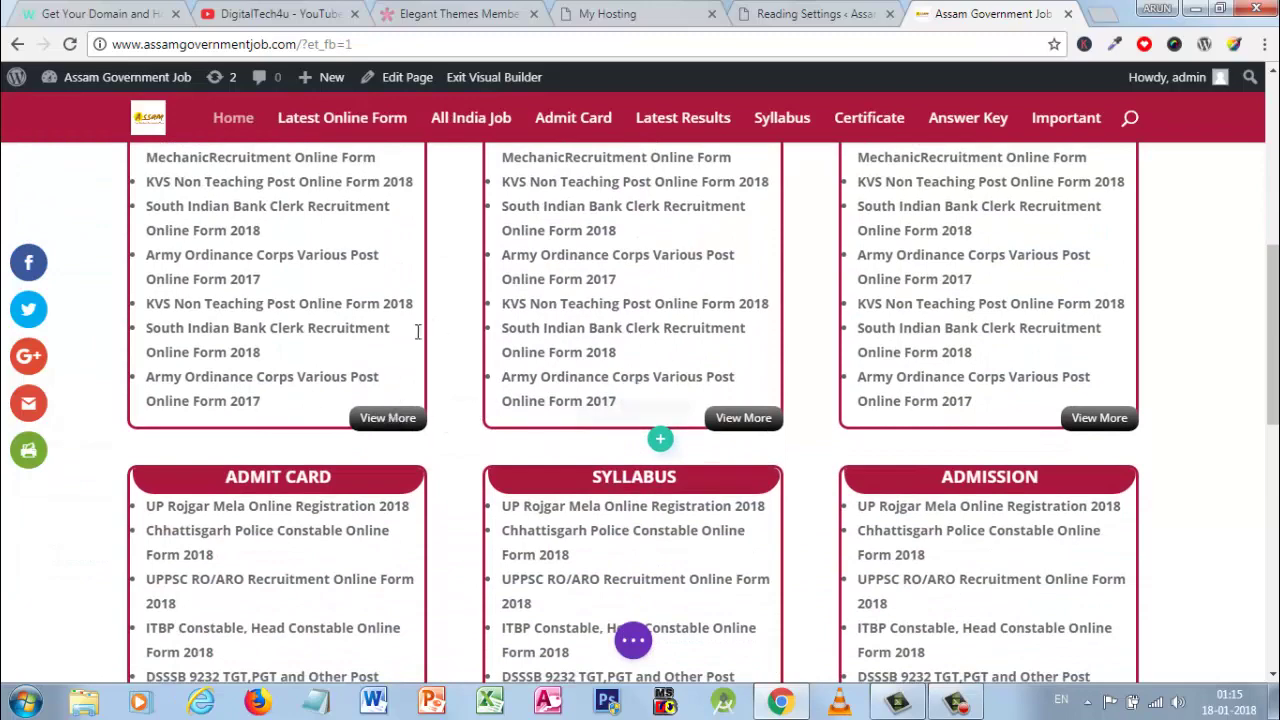
scroll(458, 460, down, 6)
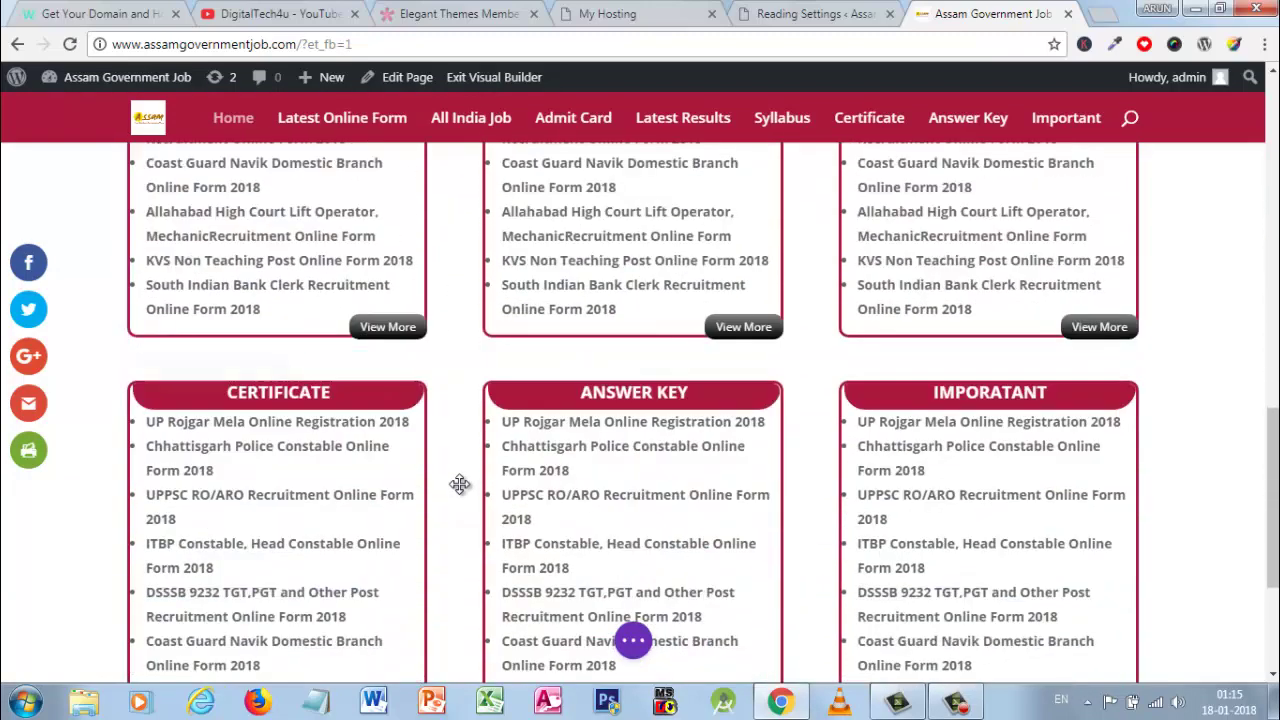
scroll(459, 484, down, 3)
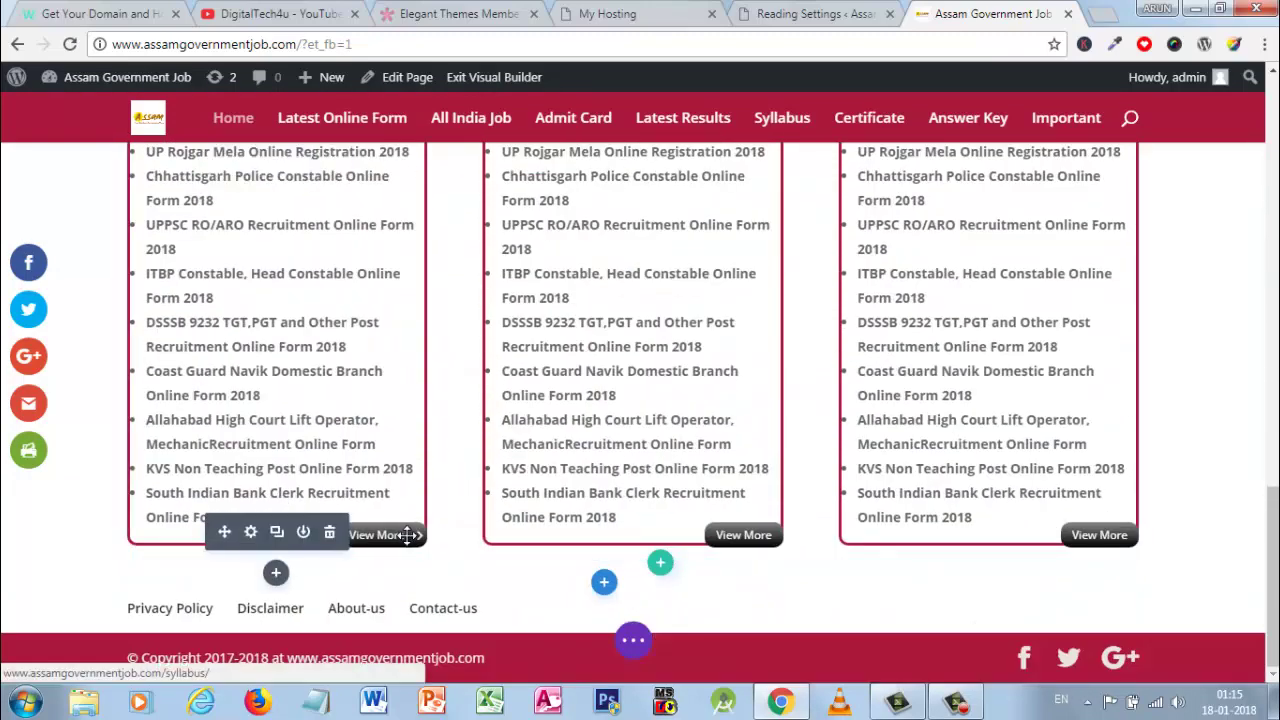
click(251, 532)
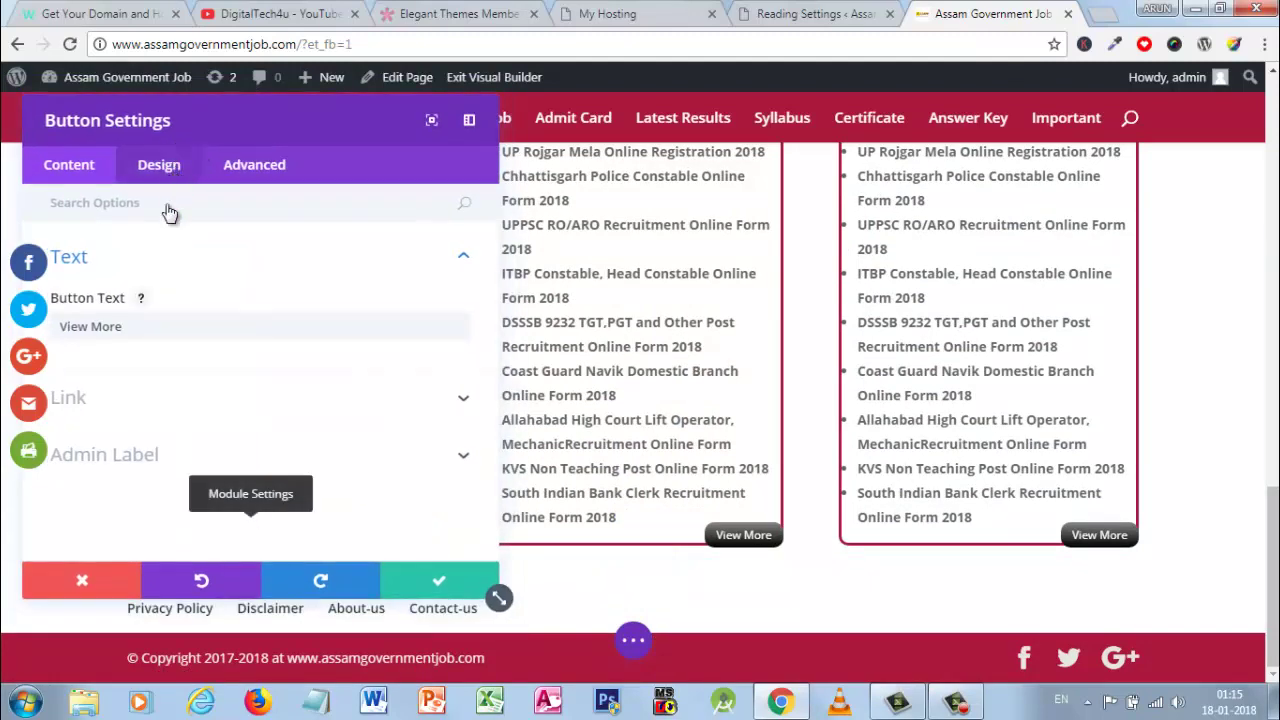
click(158, 171)
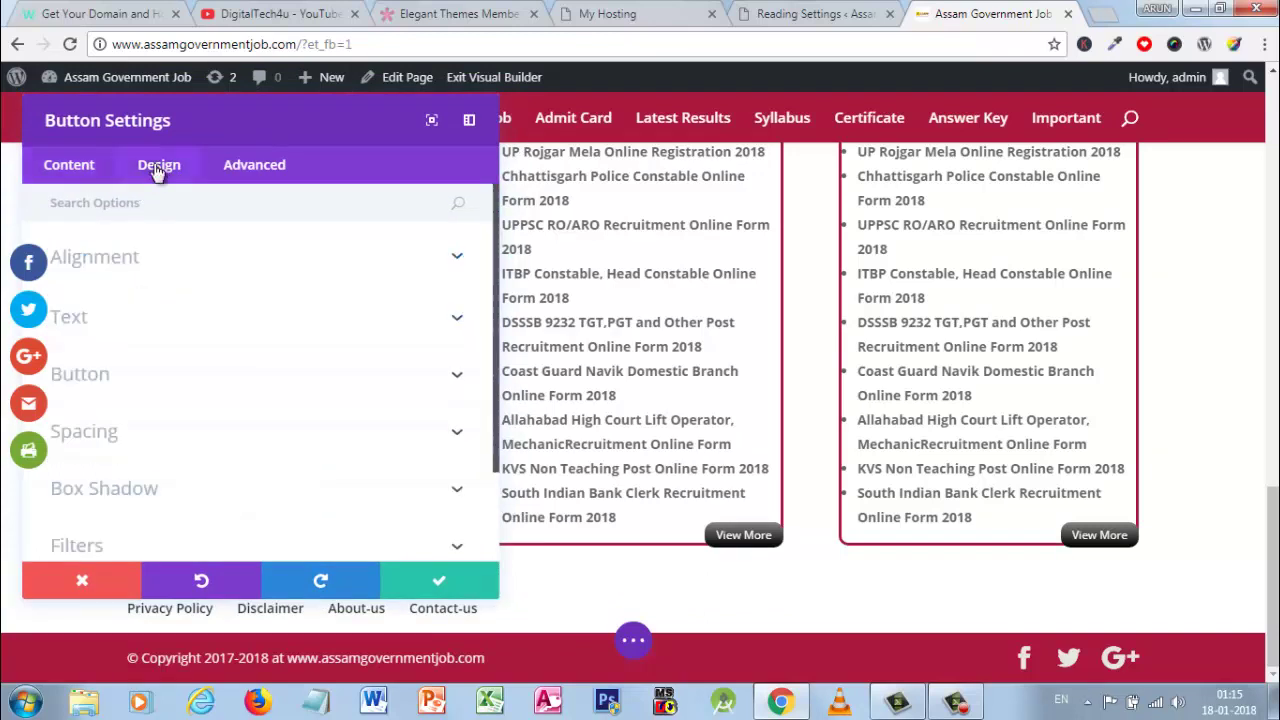
click(148, 323)
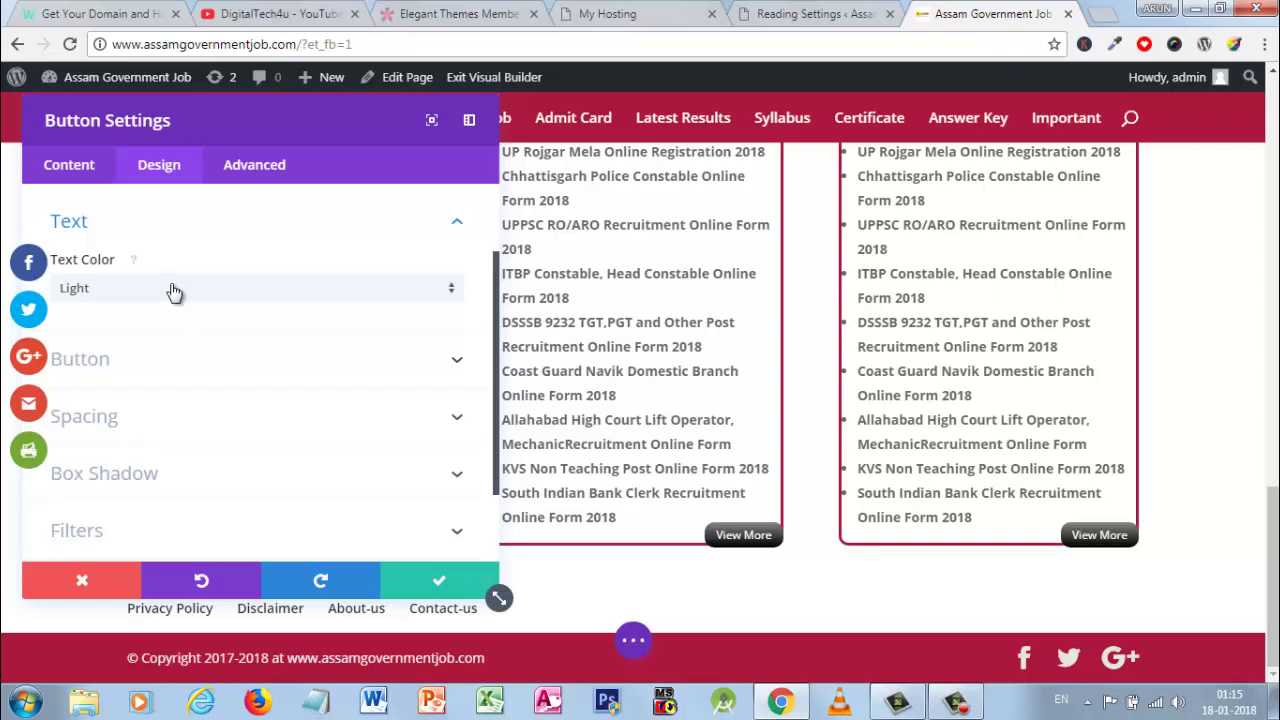
scroll(171, 319, up, 1)
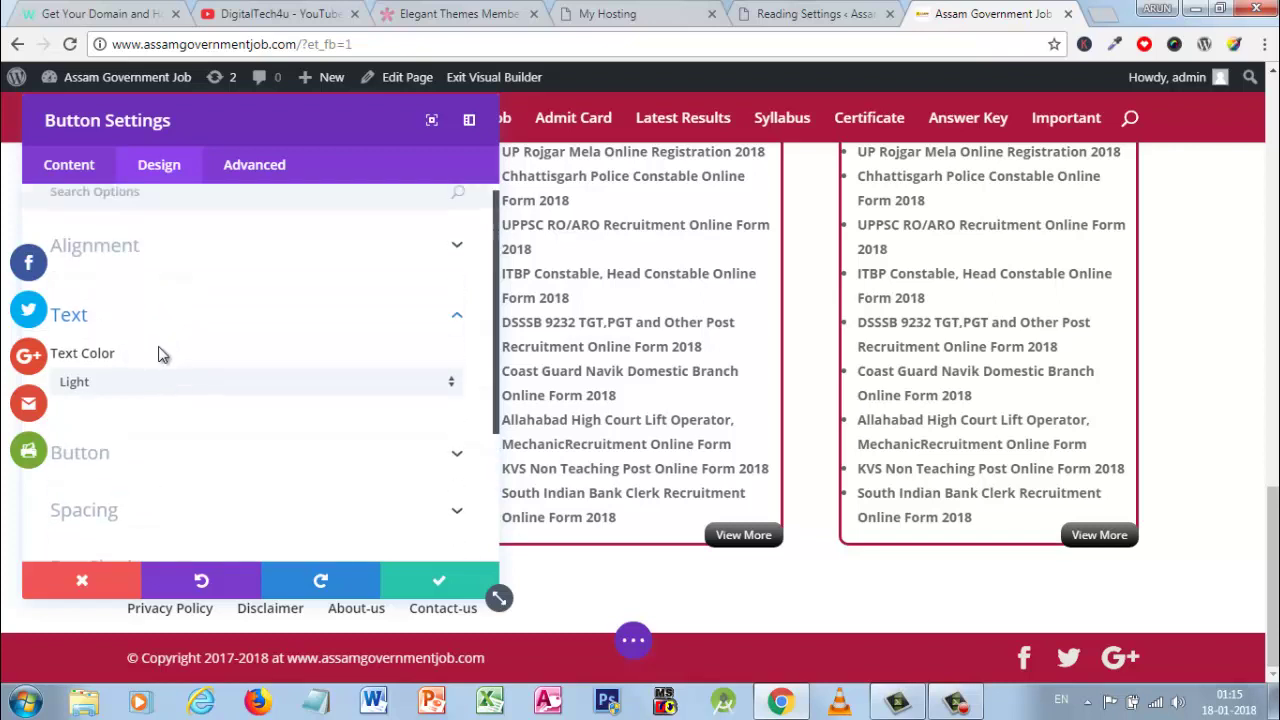
Examine the Certificate button's custom style options, including text size, text color and background gradient, and close its settings
click(168, 483)
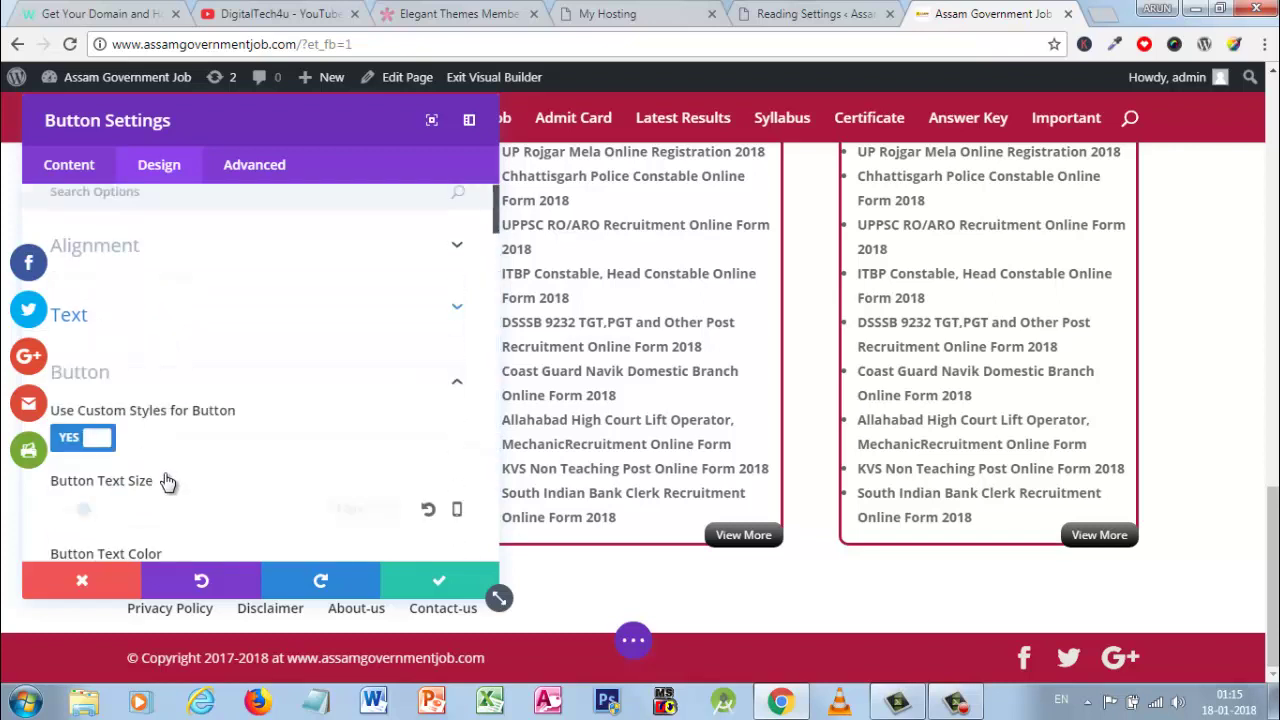
scroll(186, 445, down, 1)
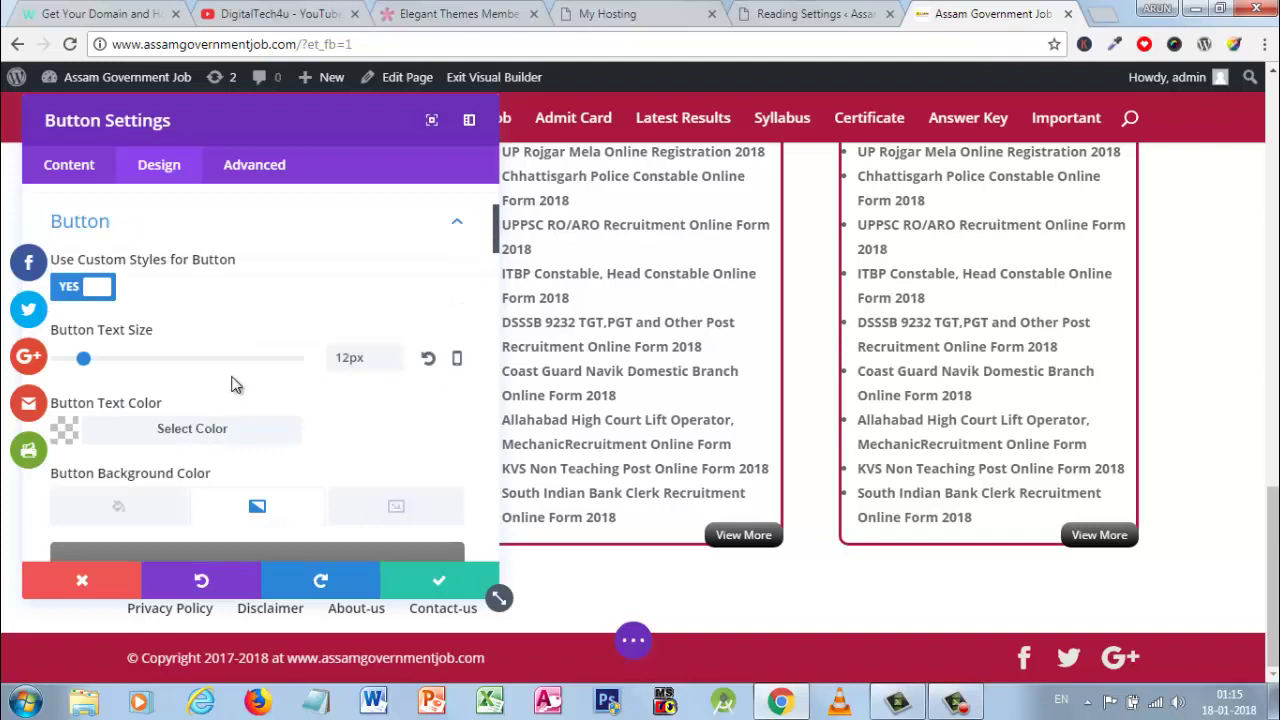
scroll(237, 391, down, 2)
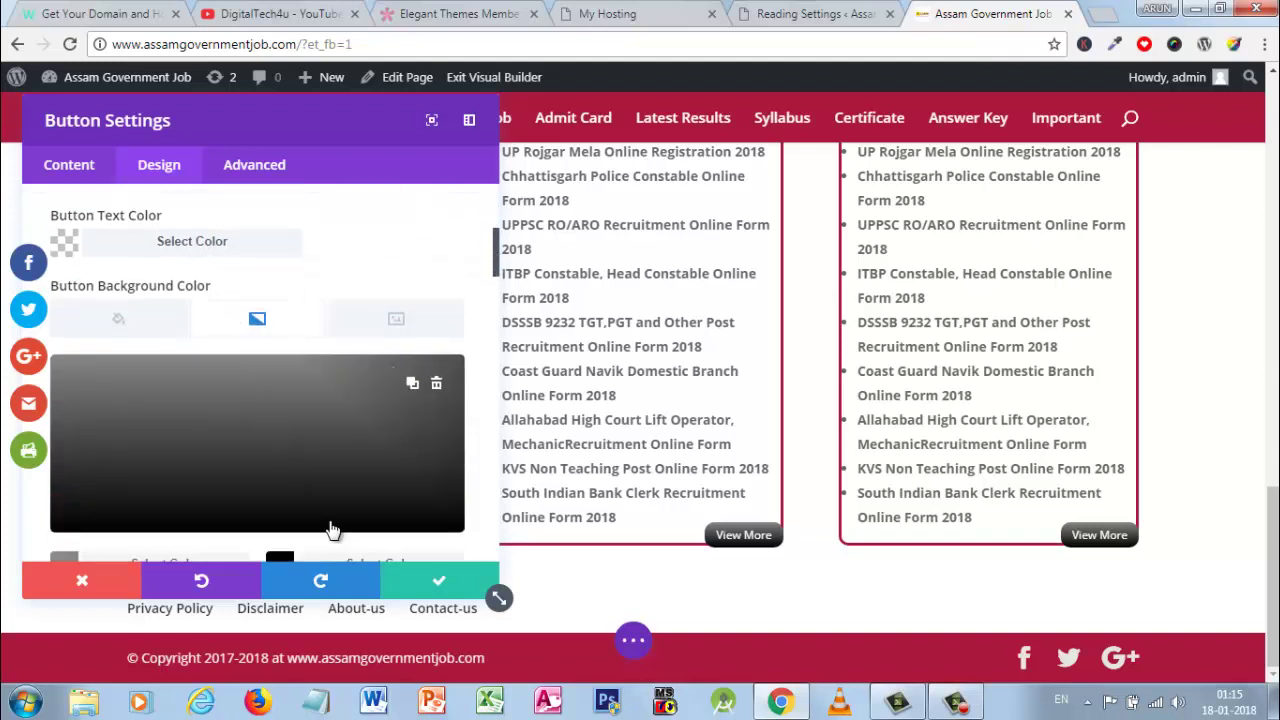
mouse_move(234, 417)
click(446, 586)
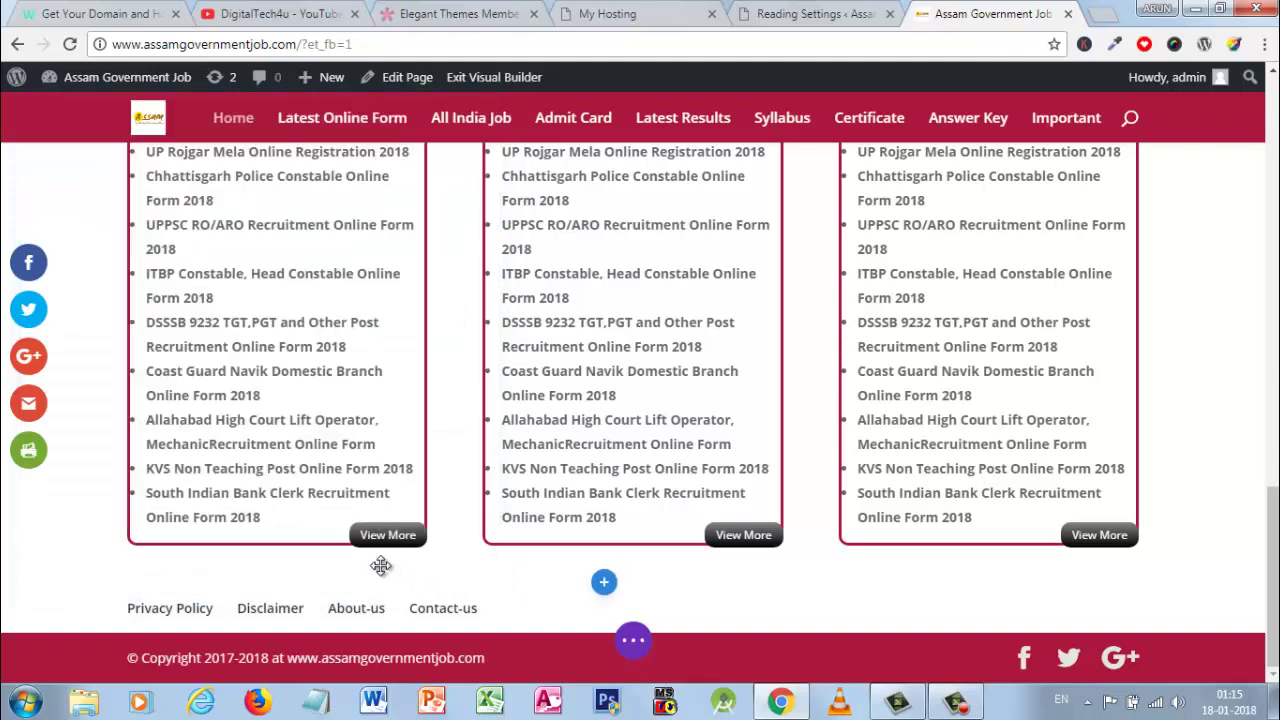
Reopen the Certificate list's View More button settings, check the button alignment option and close the settings
mouse_move(376, 535)
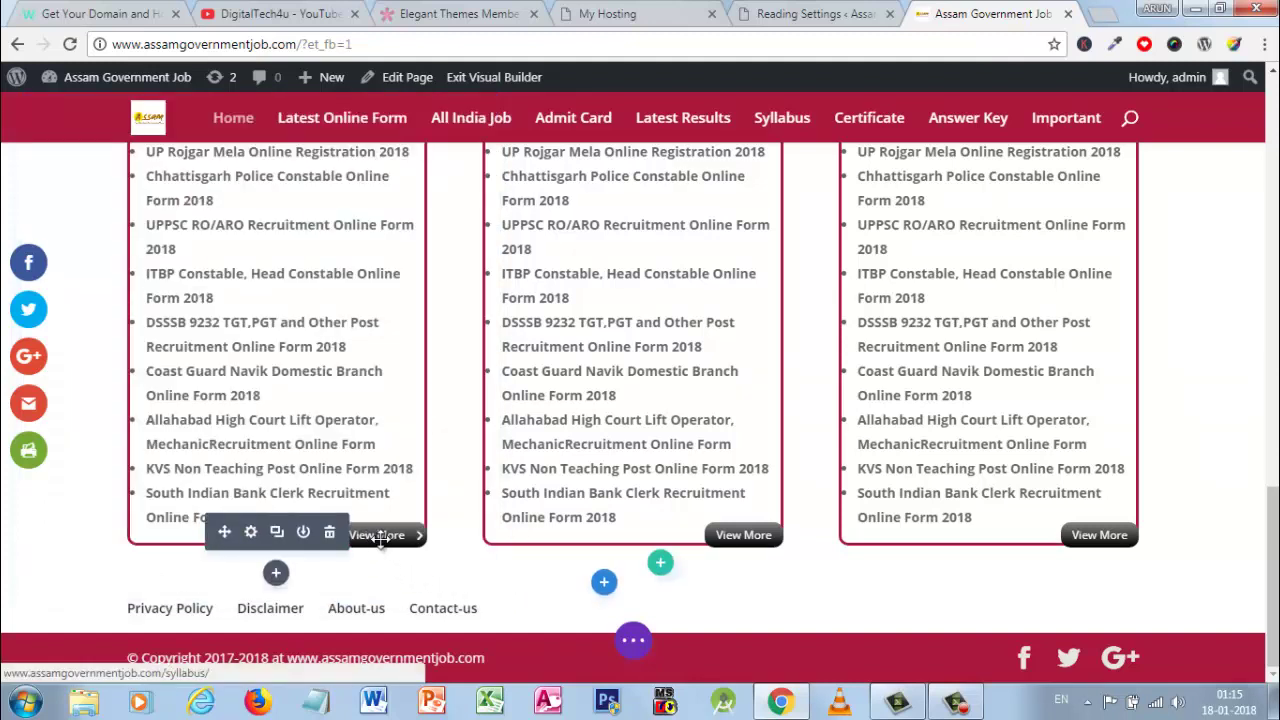
click(252, 530)
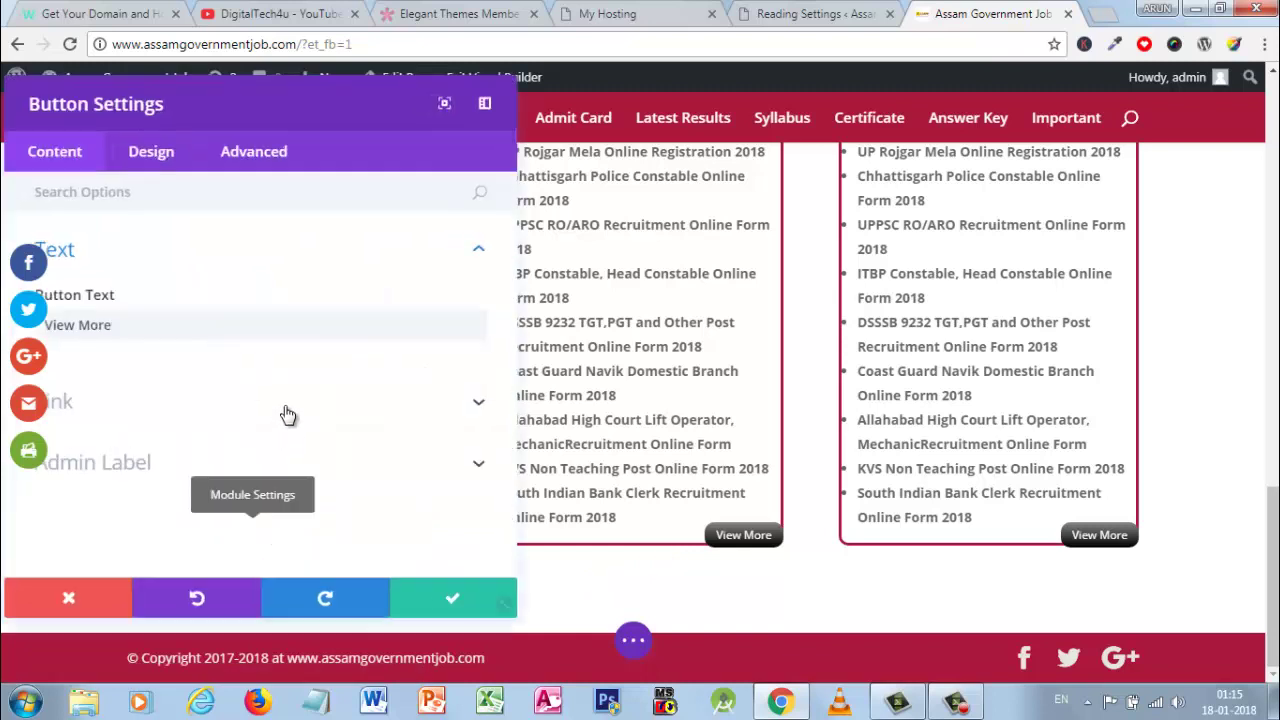
click(160, 182)
click(143, 260)
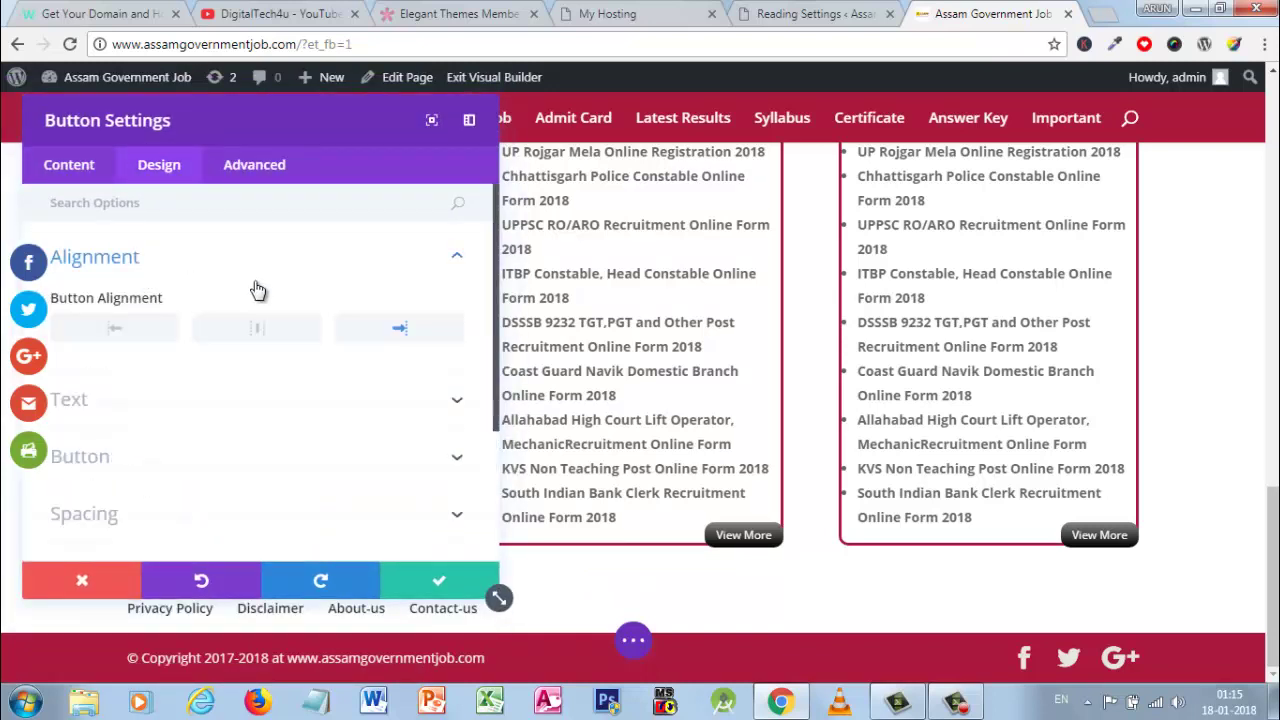
click(439, 578)
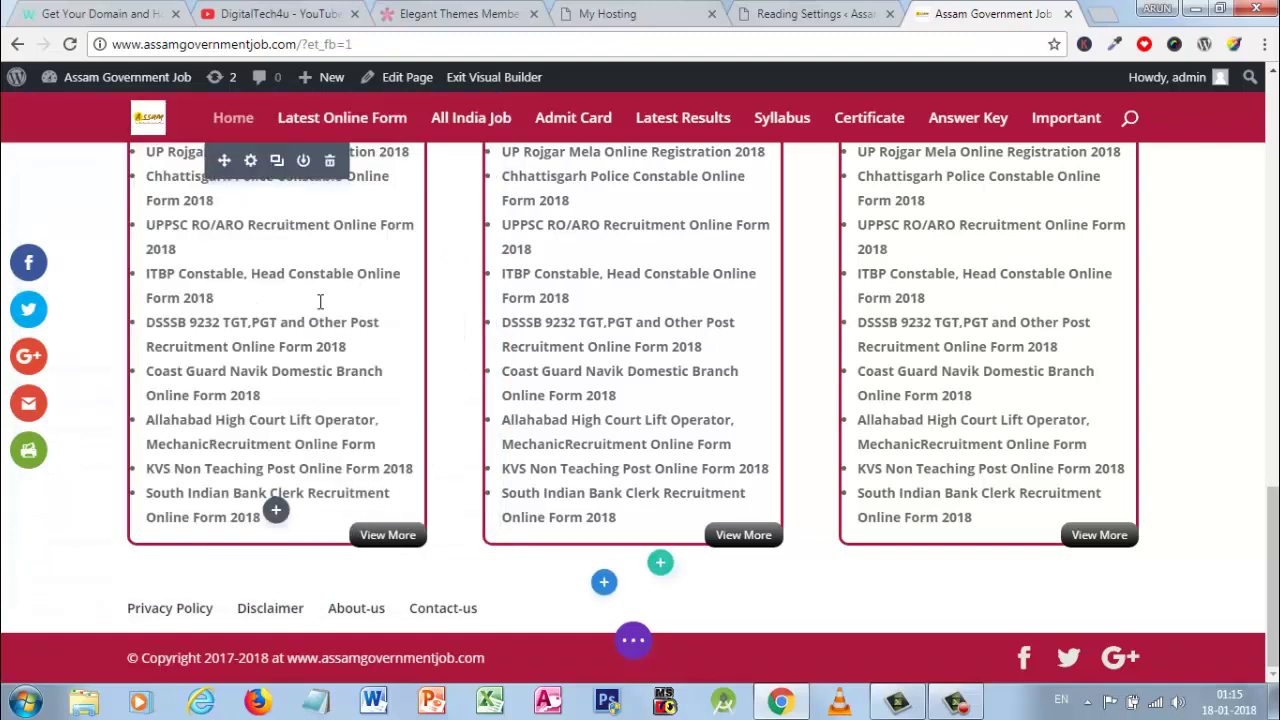
Open the Certificate column's text module settings and examine its custom margin and padding under the Spacing design options
scroll(281, 340, down, 3)
click(251, 348)
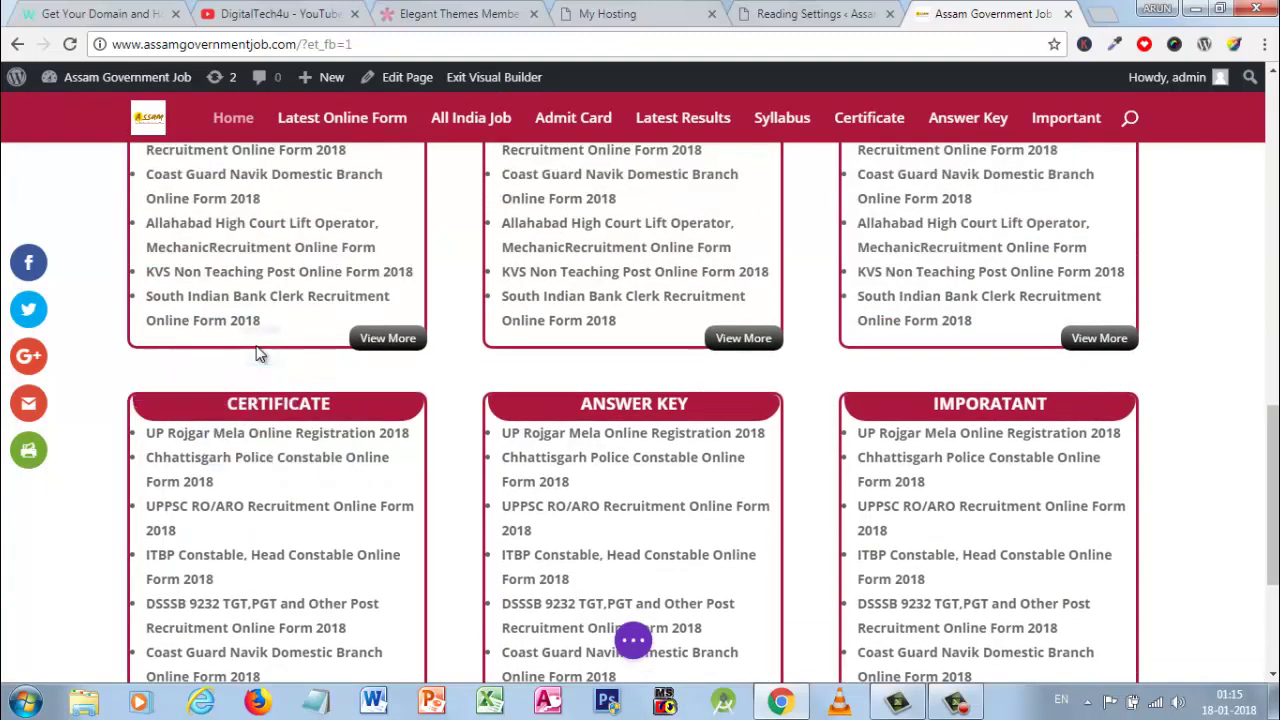
click(160, 166)
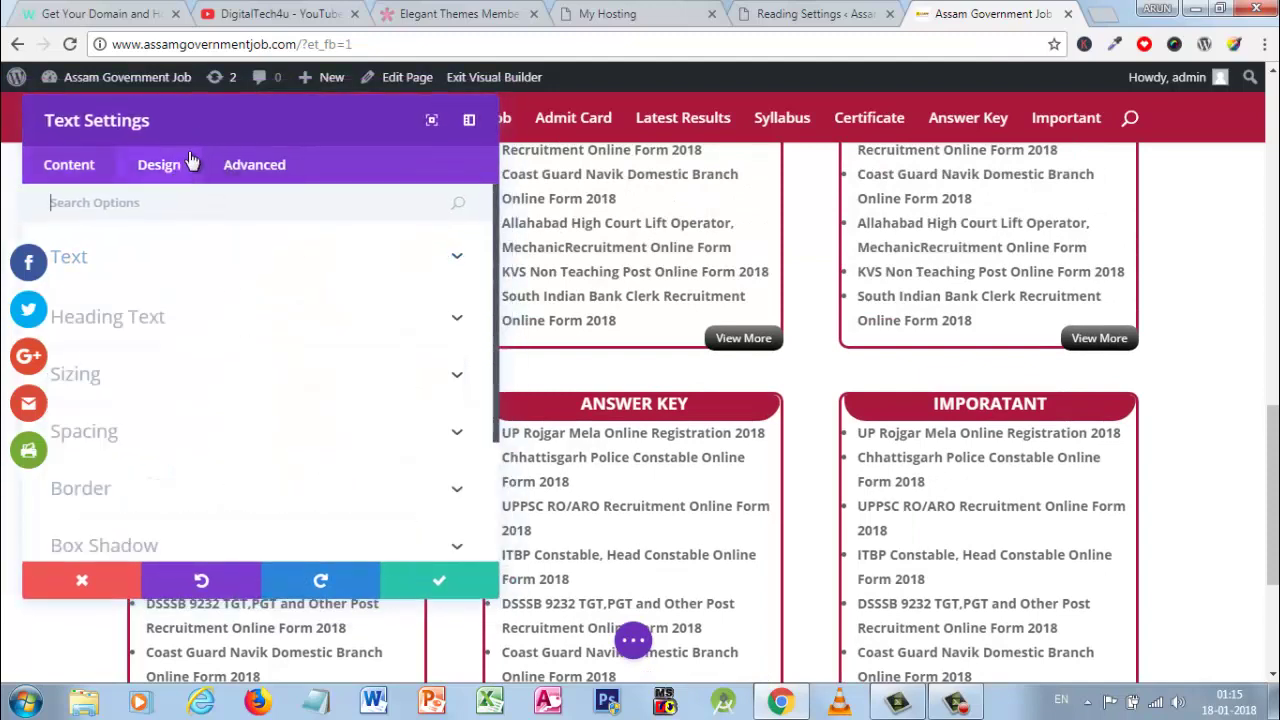
scroll(226, 505, down, 2)
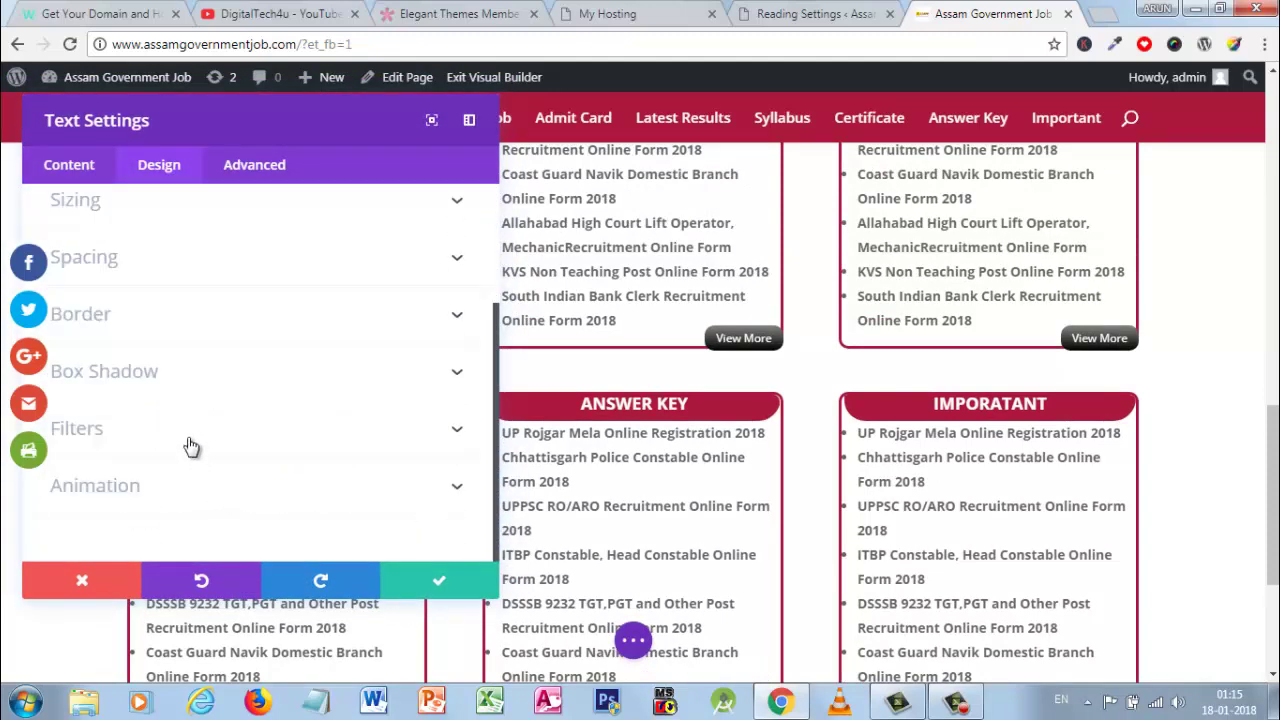
click(218, 251)
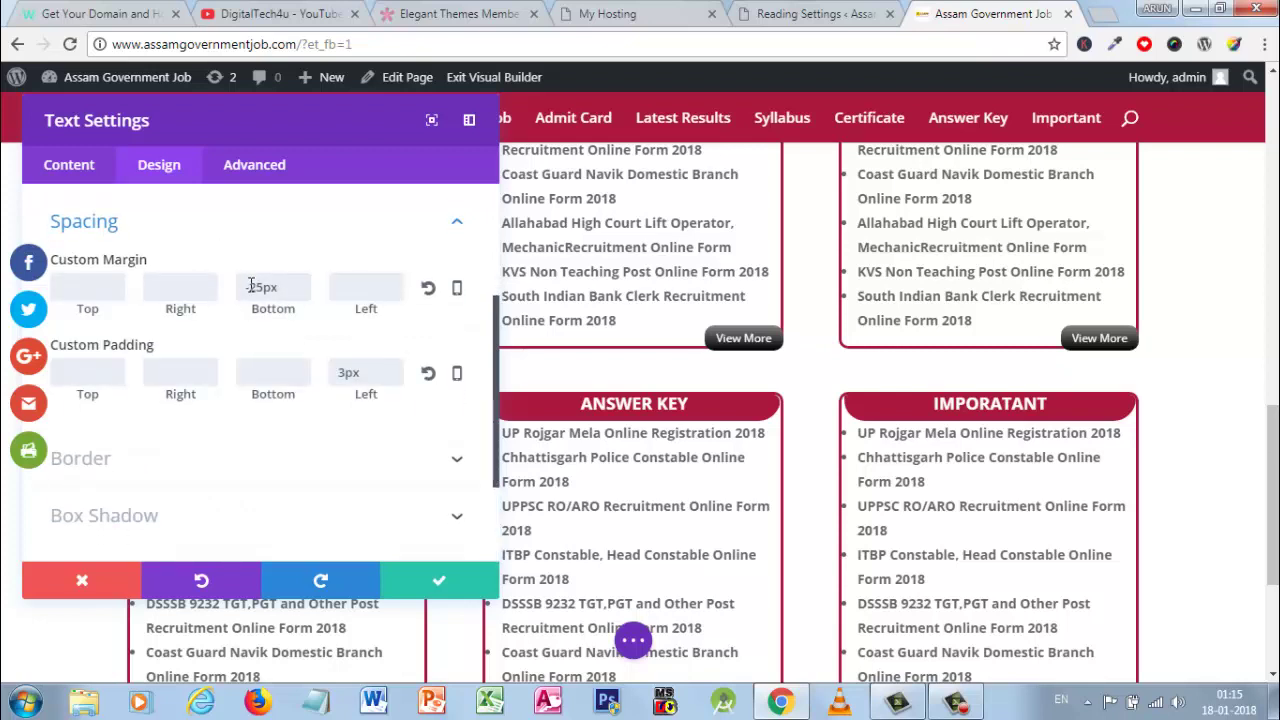
drag(251, 117, 824, 123)
scroll(247, 408, down, 3)
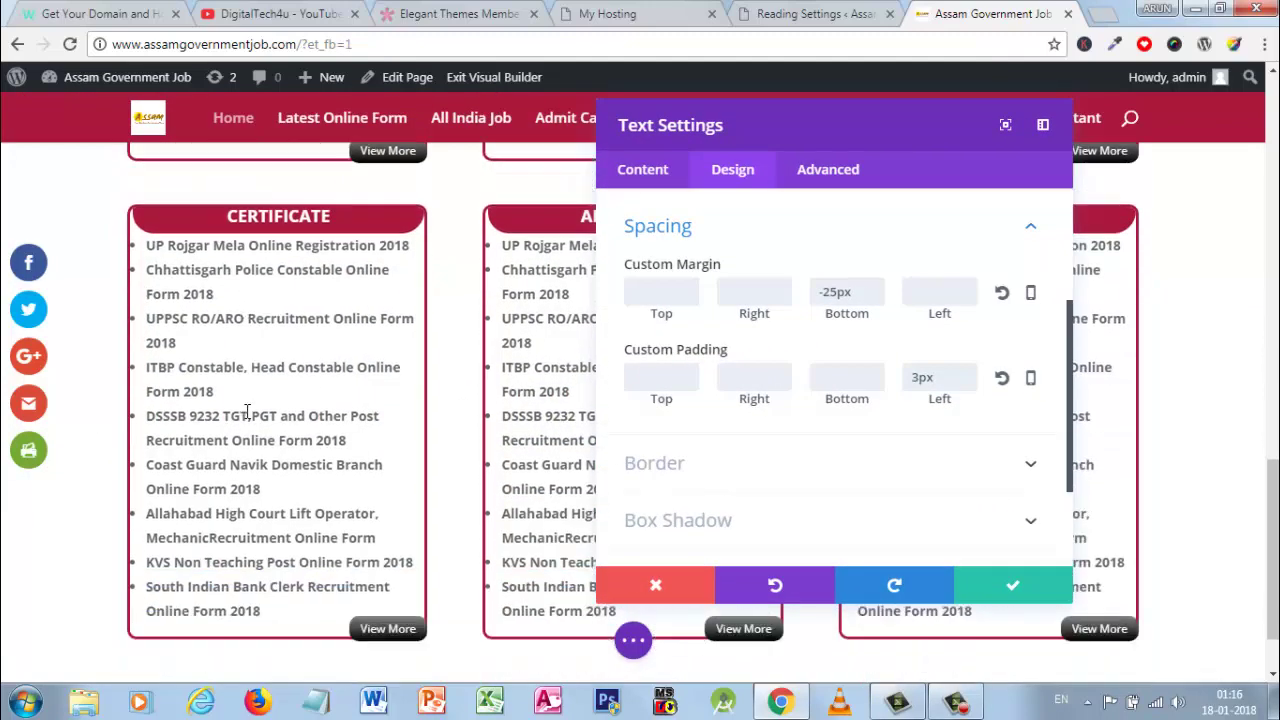
Set the text module's custom bottom margin to -25px and save the module's settings
click(826, 297)
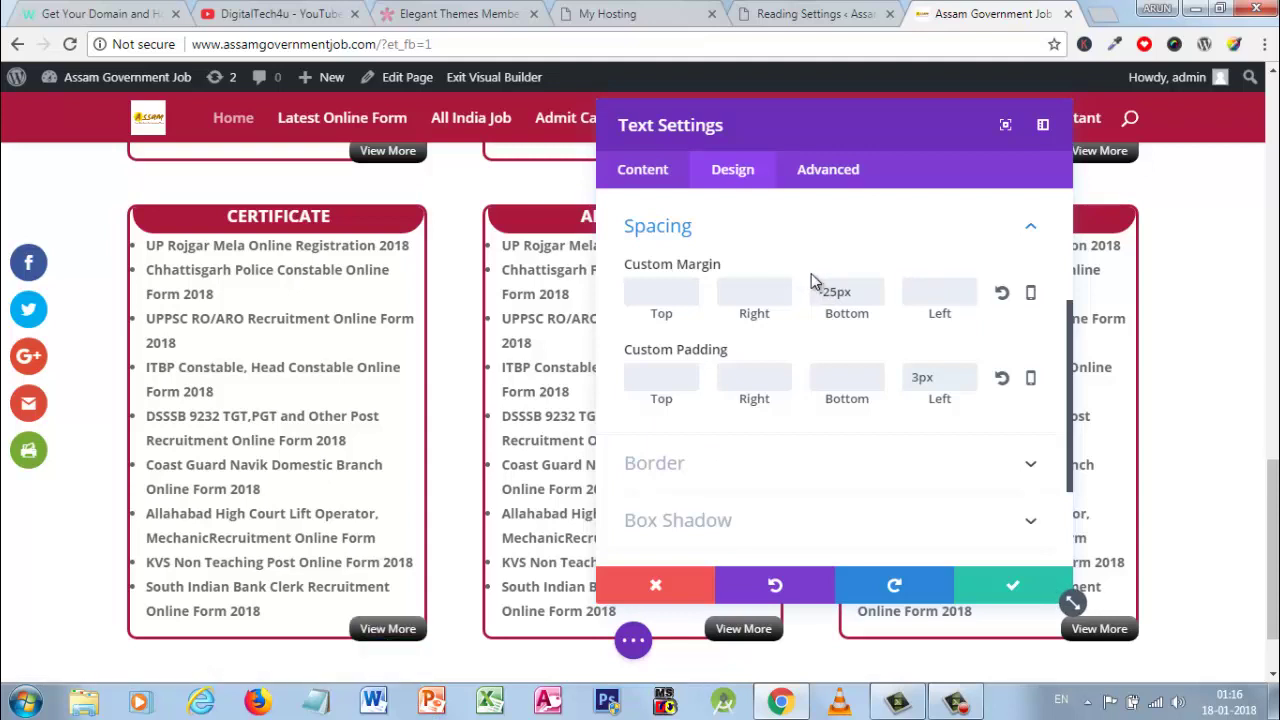
text(-)
click(1020, 584)
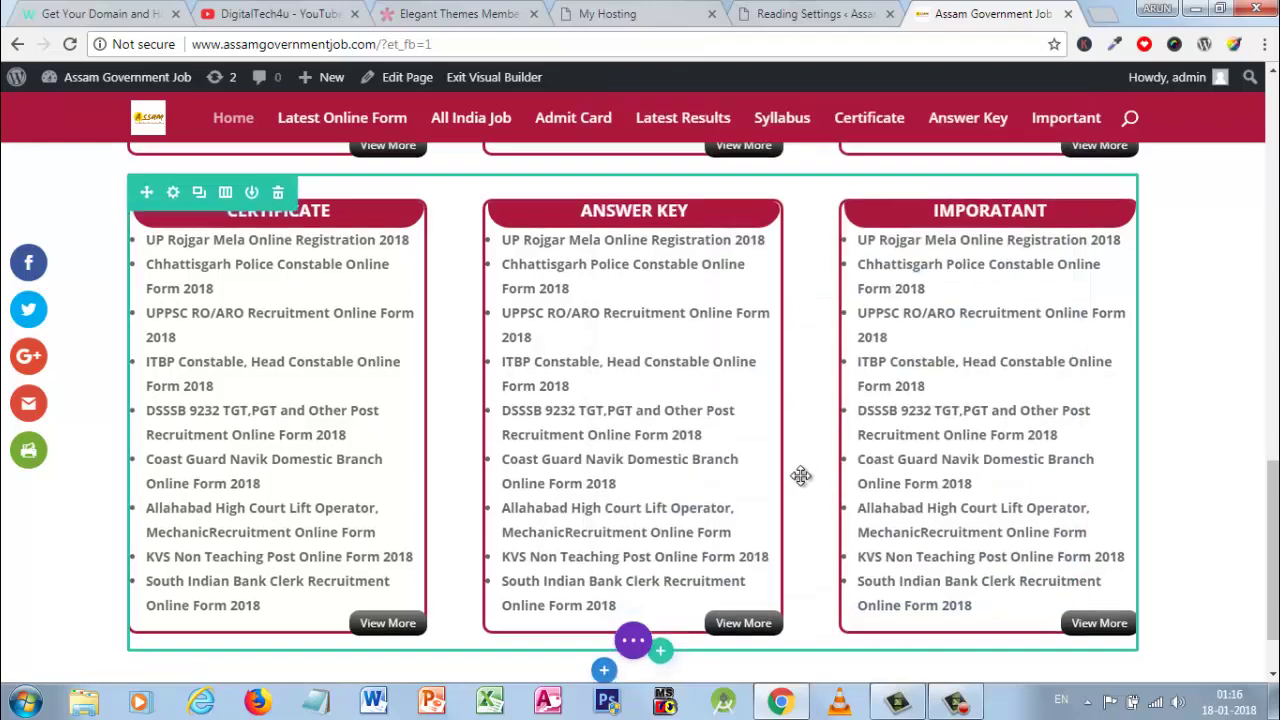
Save the edited home page and exit the Visual Builder
scroll(801, 475, down, 2)
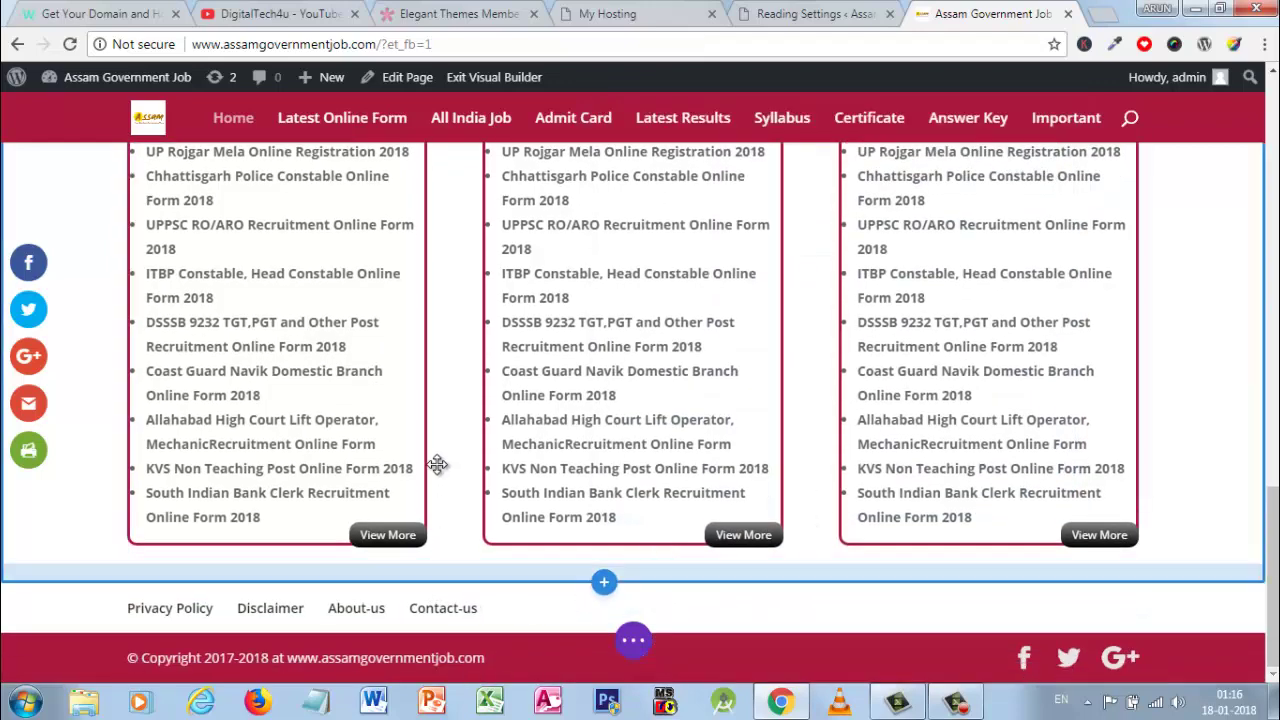
scroll(437, 464, up, 10)
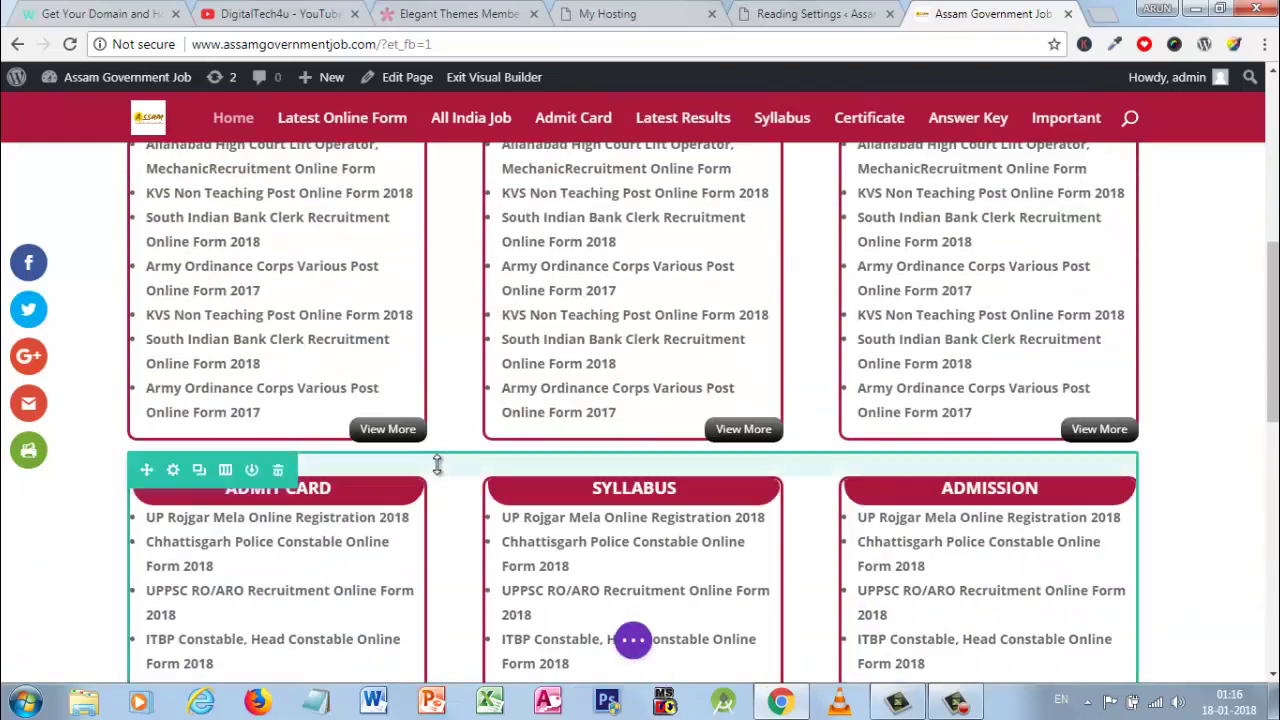
scroll(437, 464, up, 5)
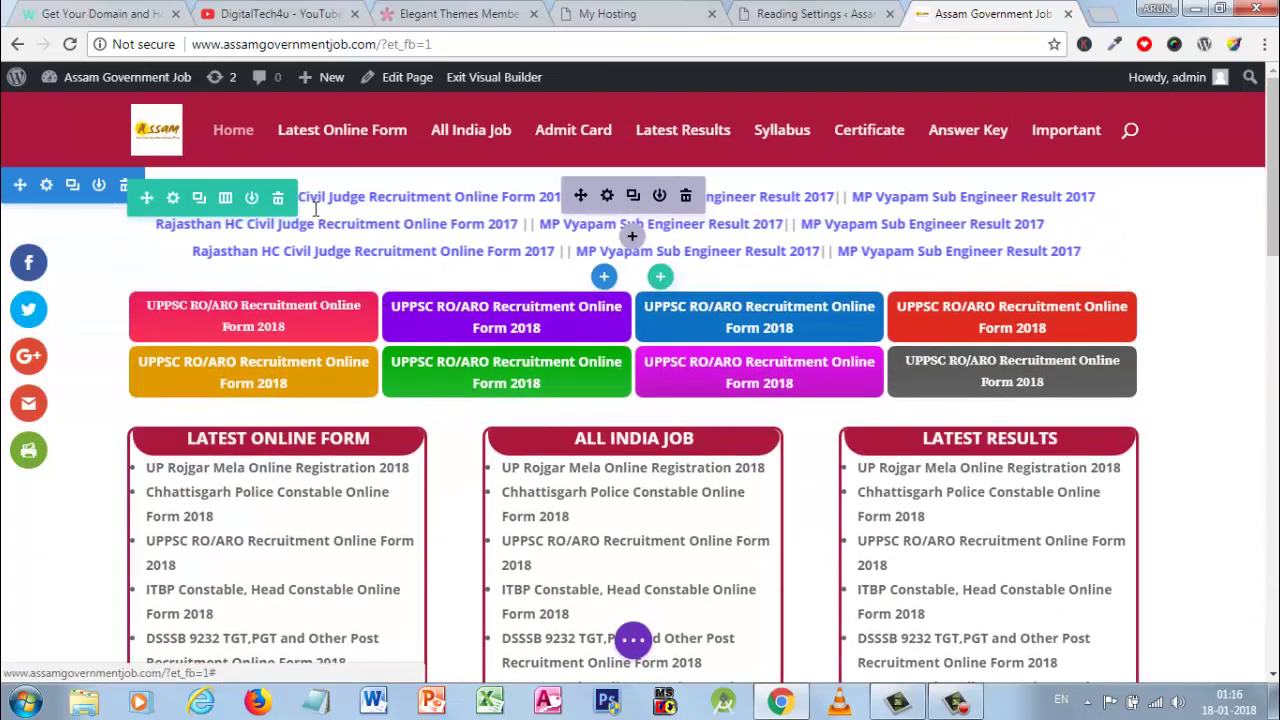
click(636, 645)
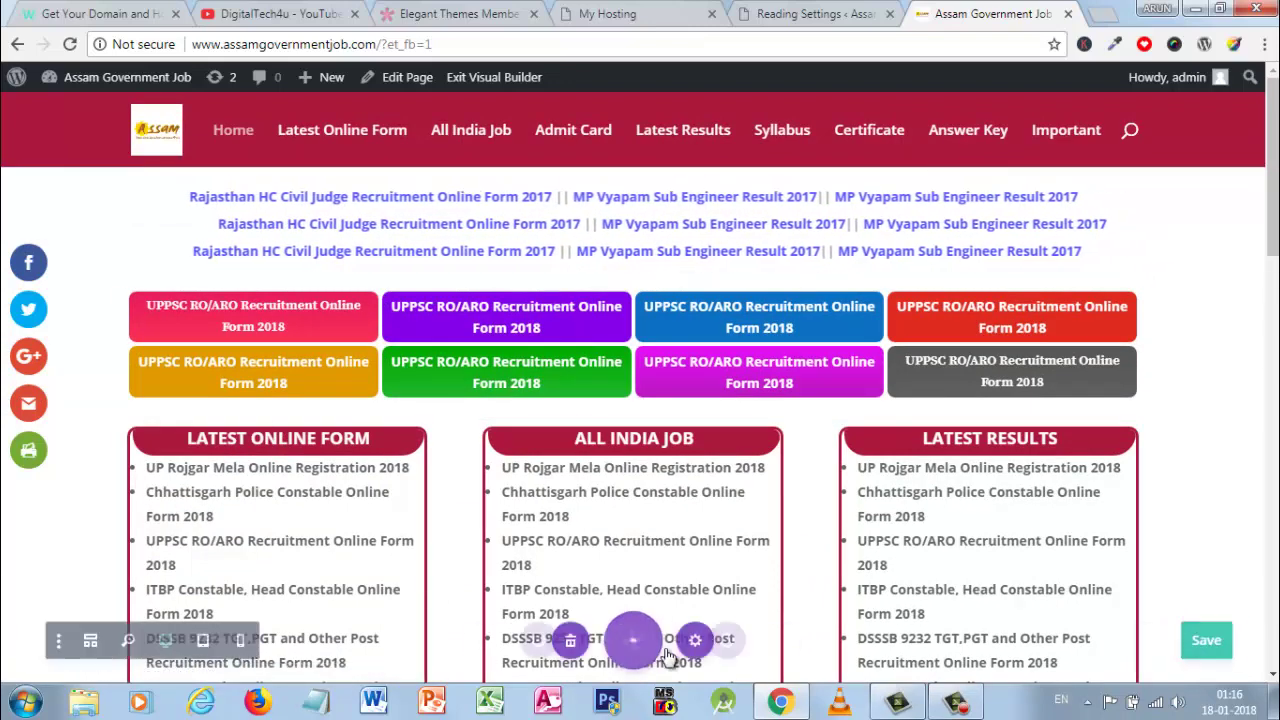
click(1211, 640)
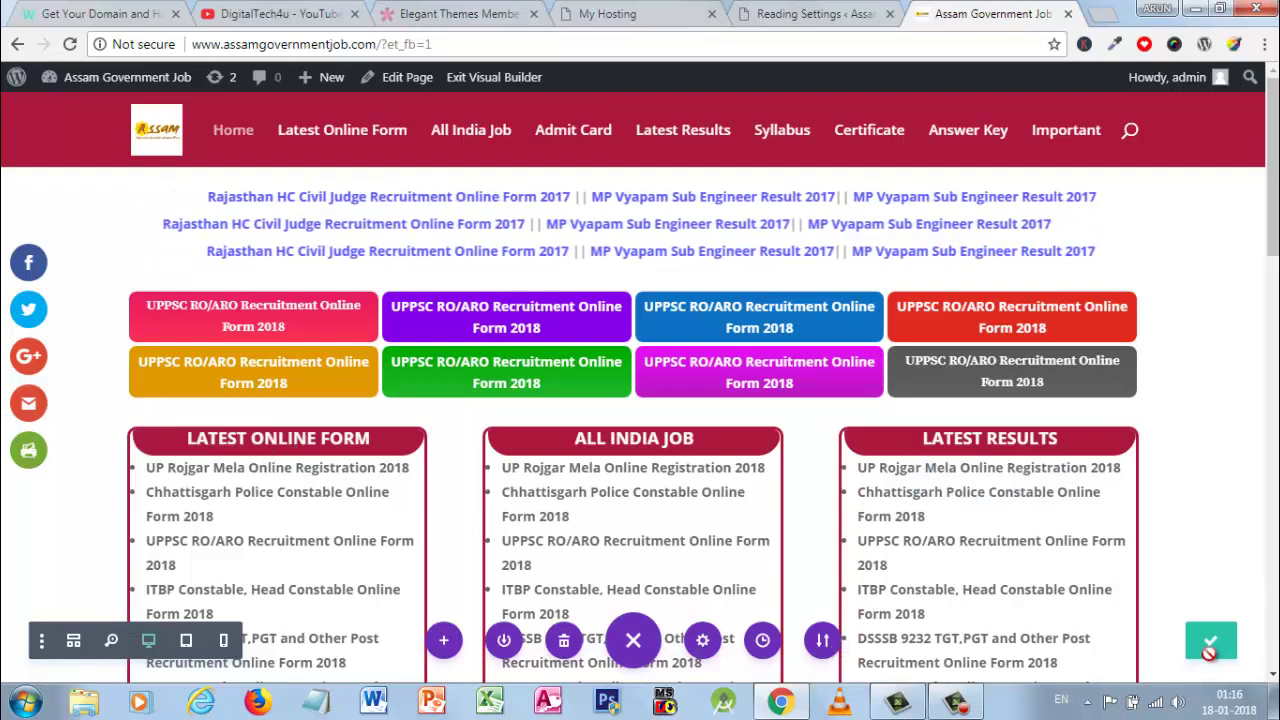
click(519, 86)
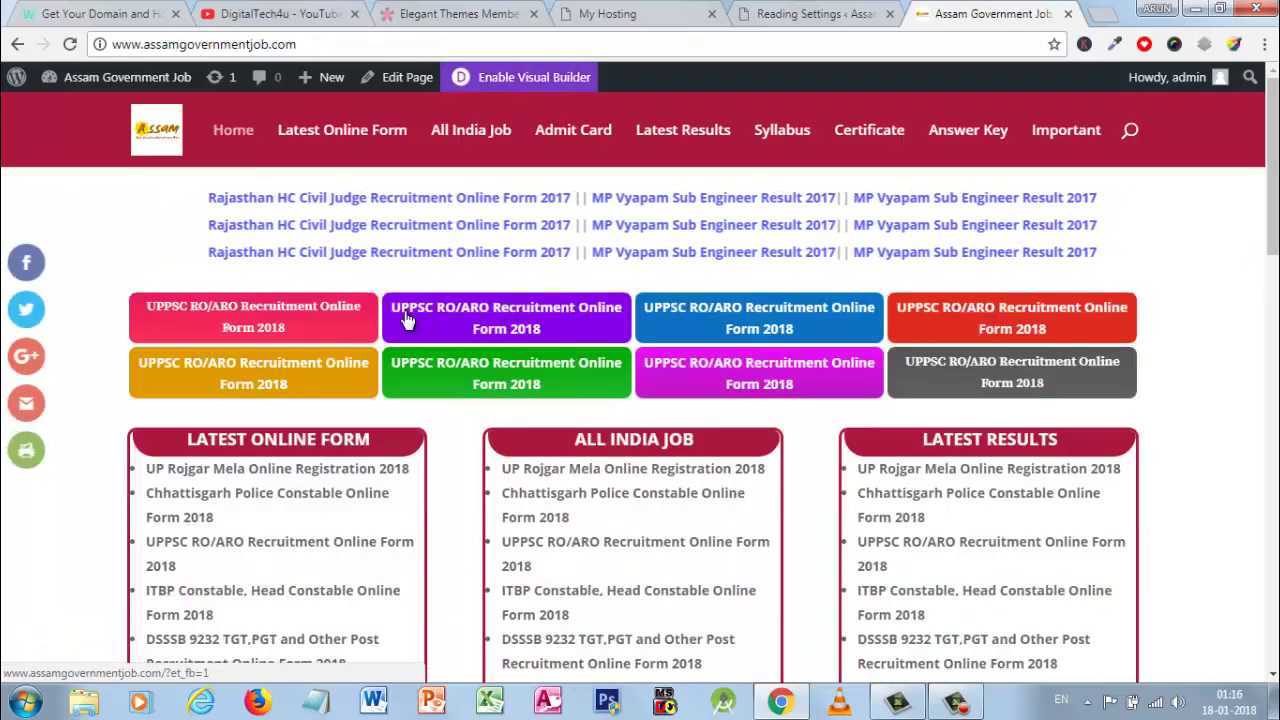
Look over the published home page and open the Theme Customizer in a new browser tab
scroll(138, 424, down, 6)
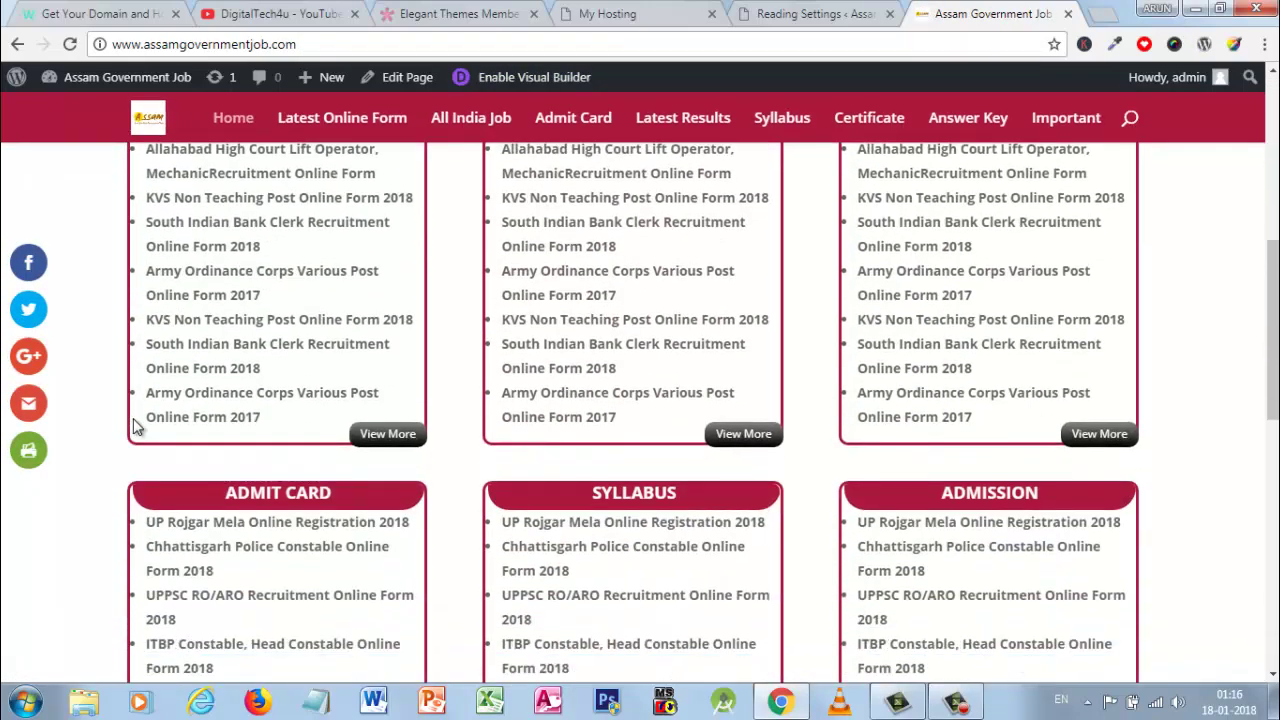
scroll(135, 415, up, 6)
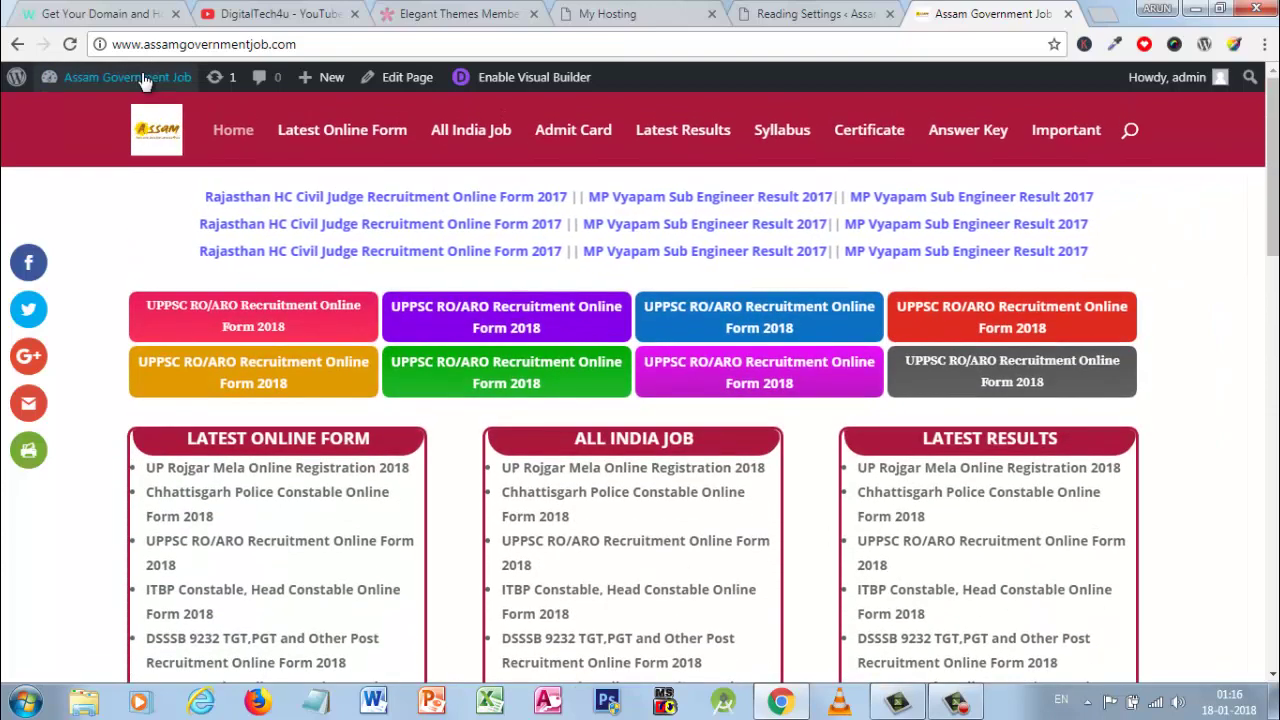
mouse_move(82, 80)
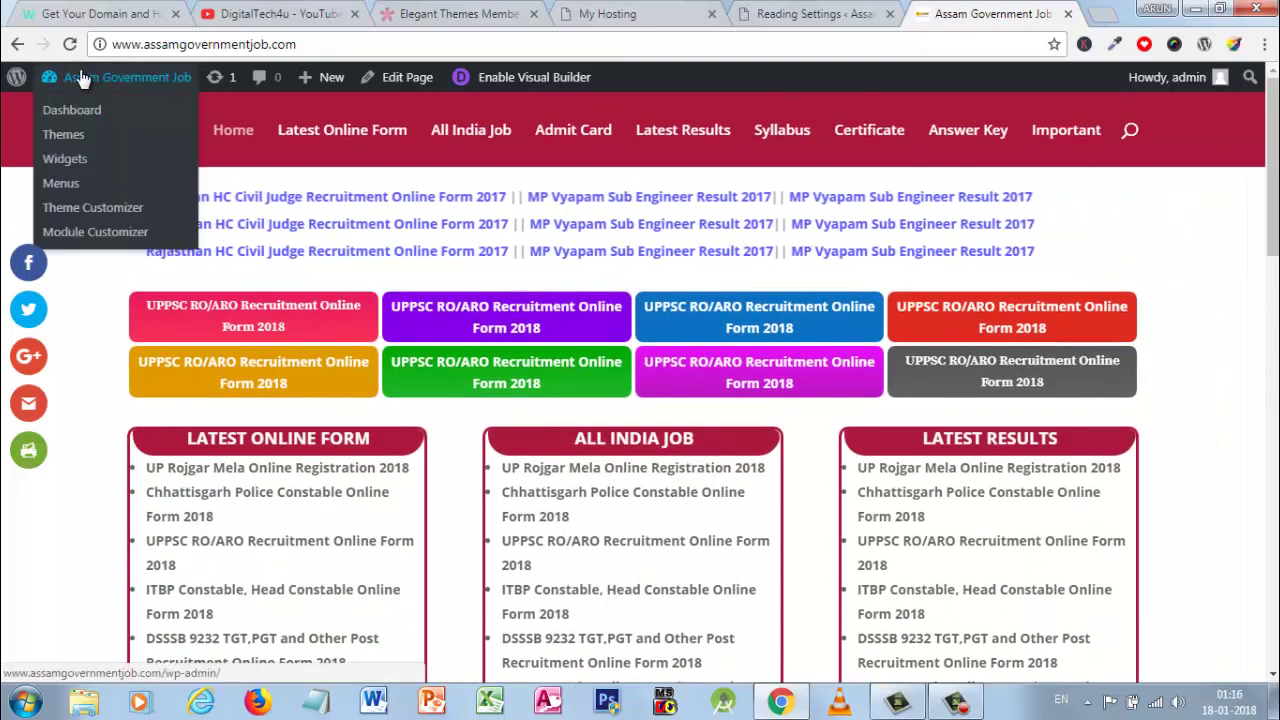
right_click(98, 217)
click(128, 220)
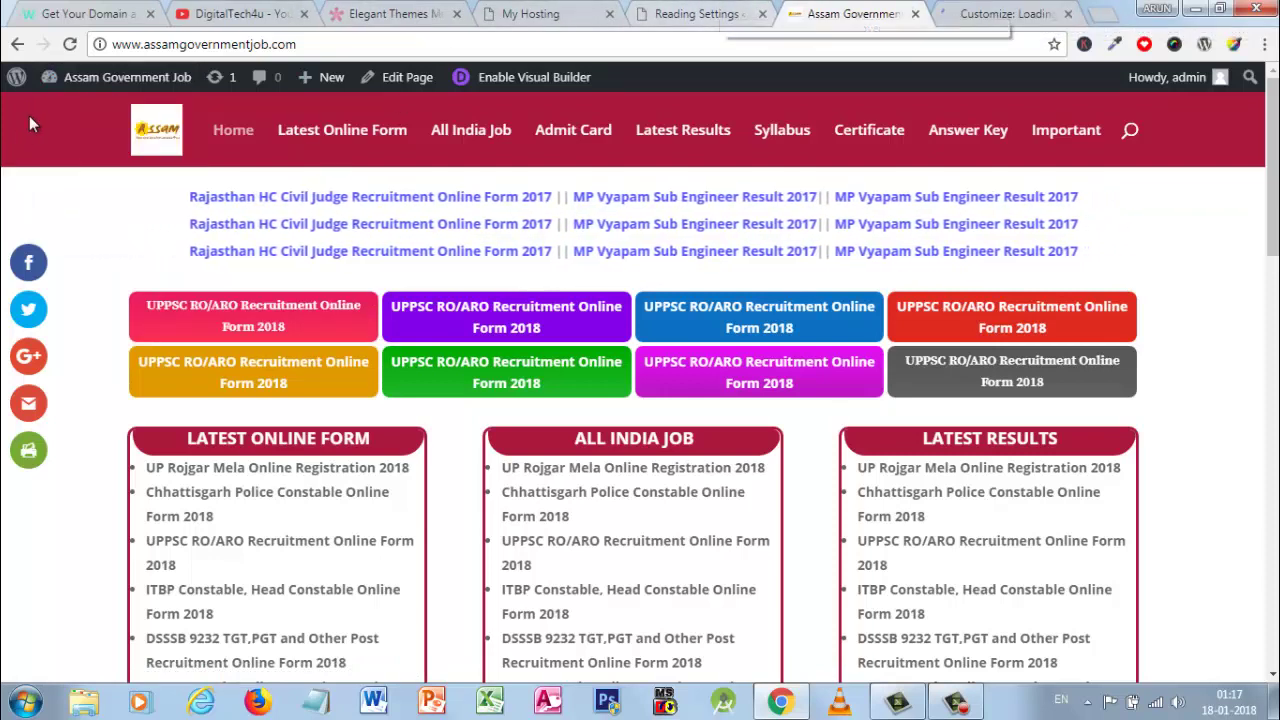
Open the site's Widgets admin page in a new browser tab and place that tab before the Theme Customizer tab
mouse_move(100, 77)
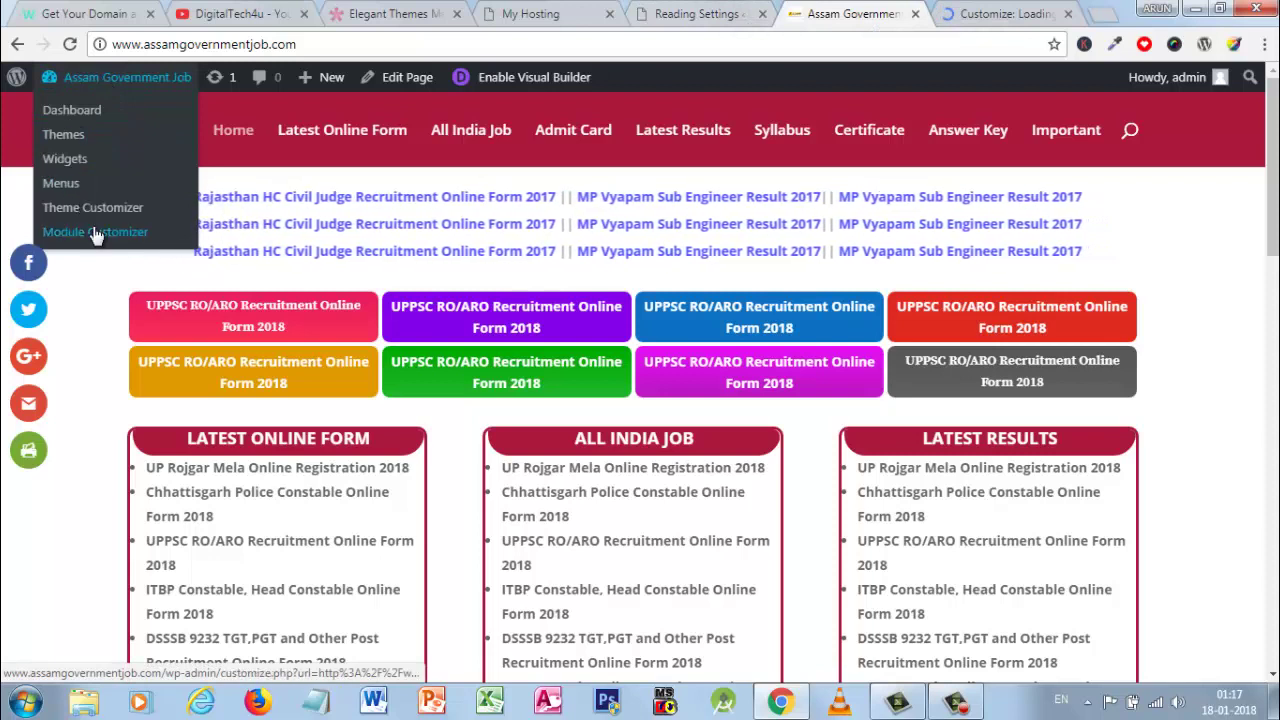
right_click(66, 158)
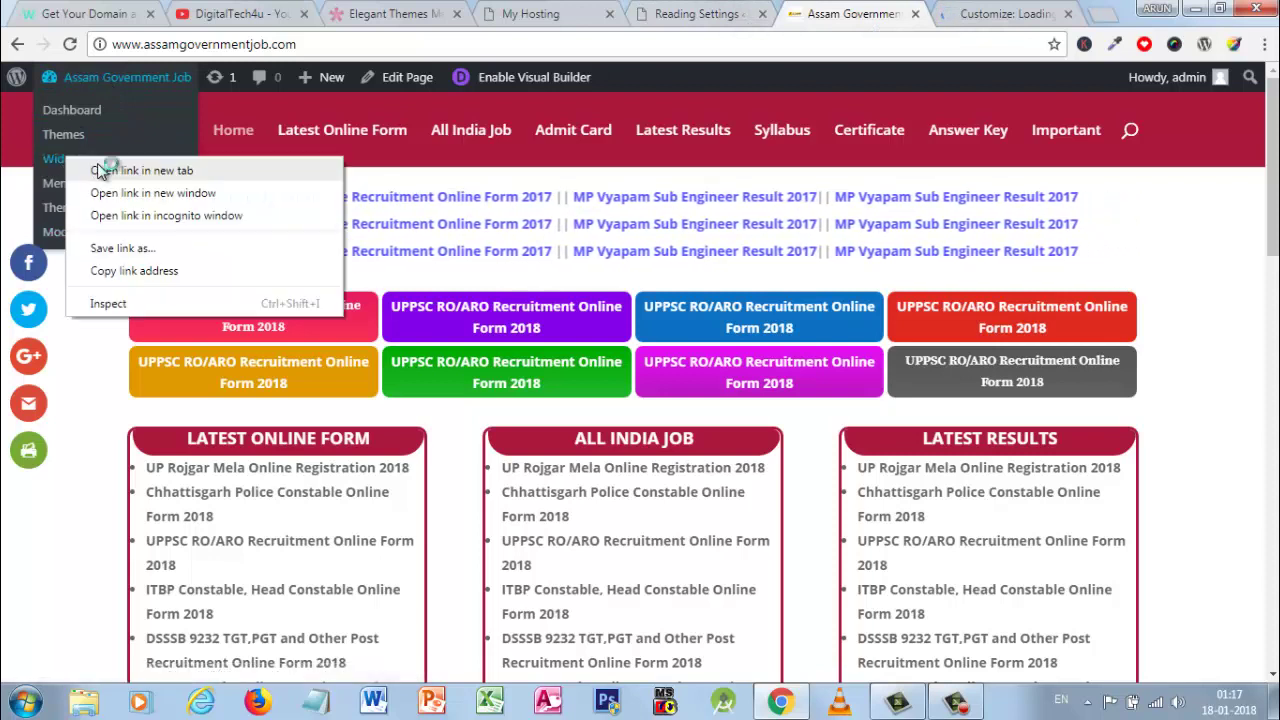
click(110, 169)
click(905, 13)
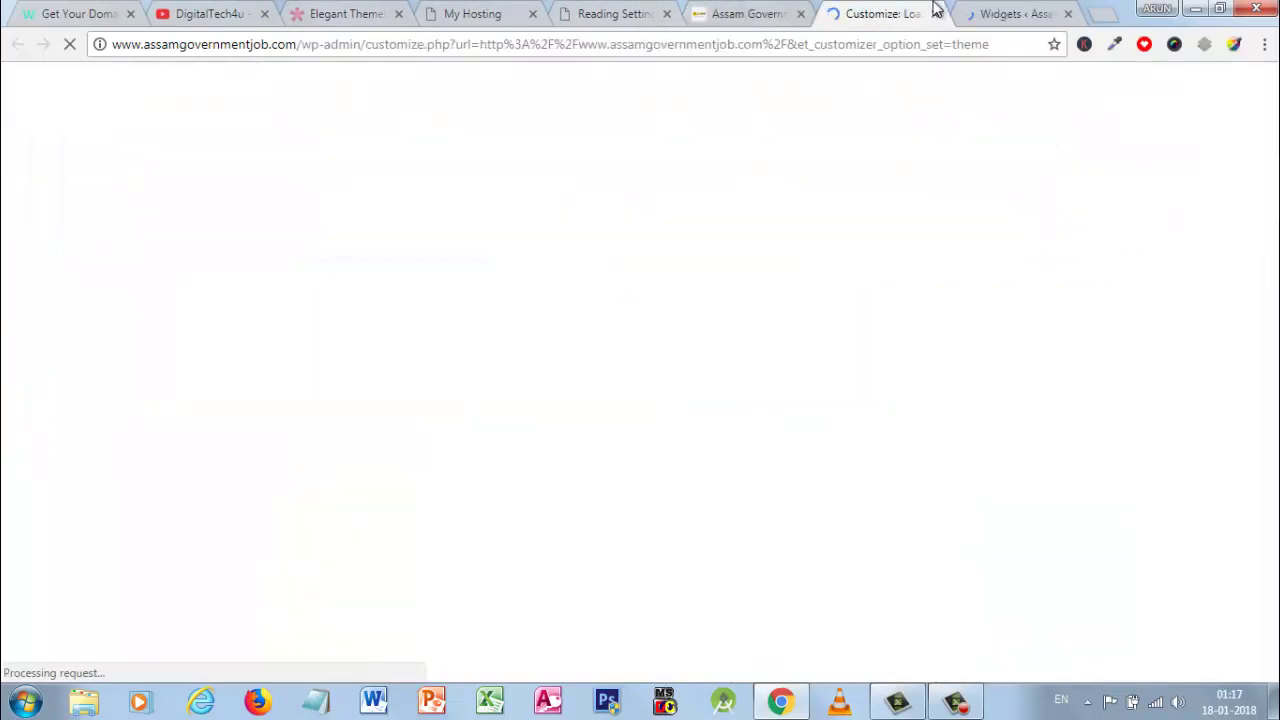
click(1010, 12)
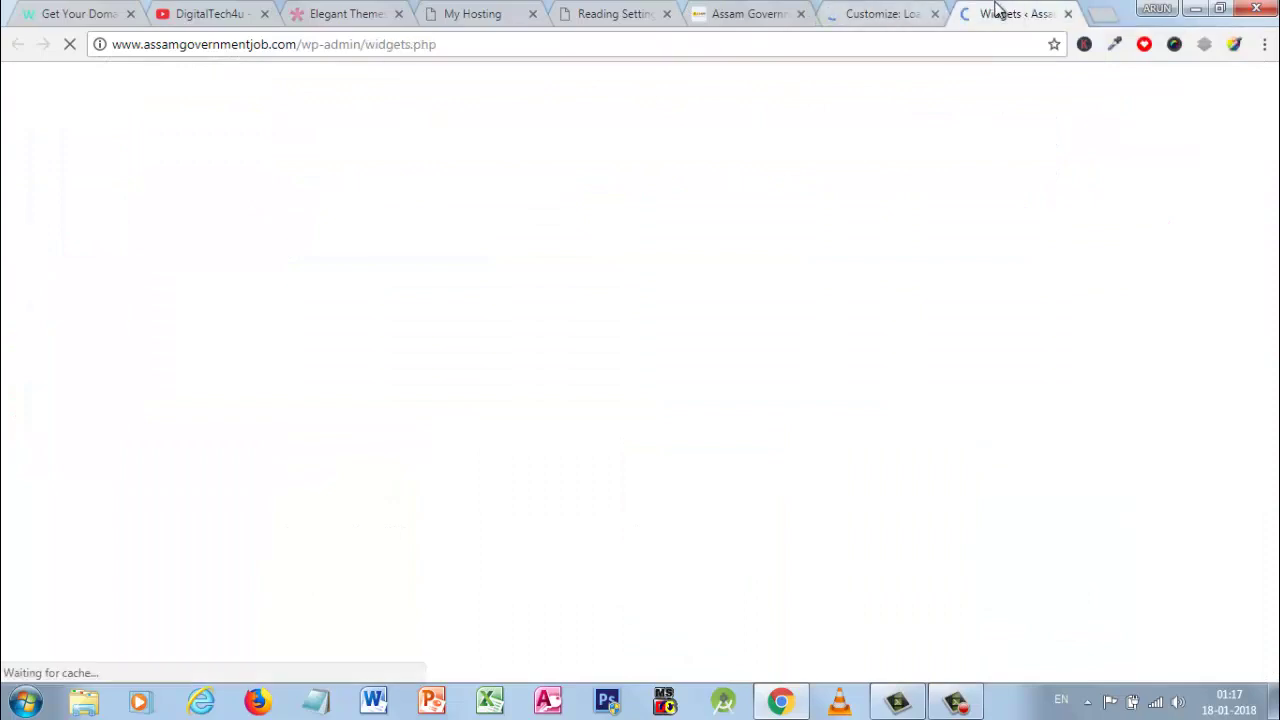
drag(998, 12, 888, 18)
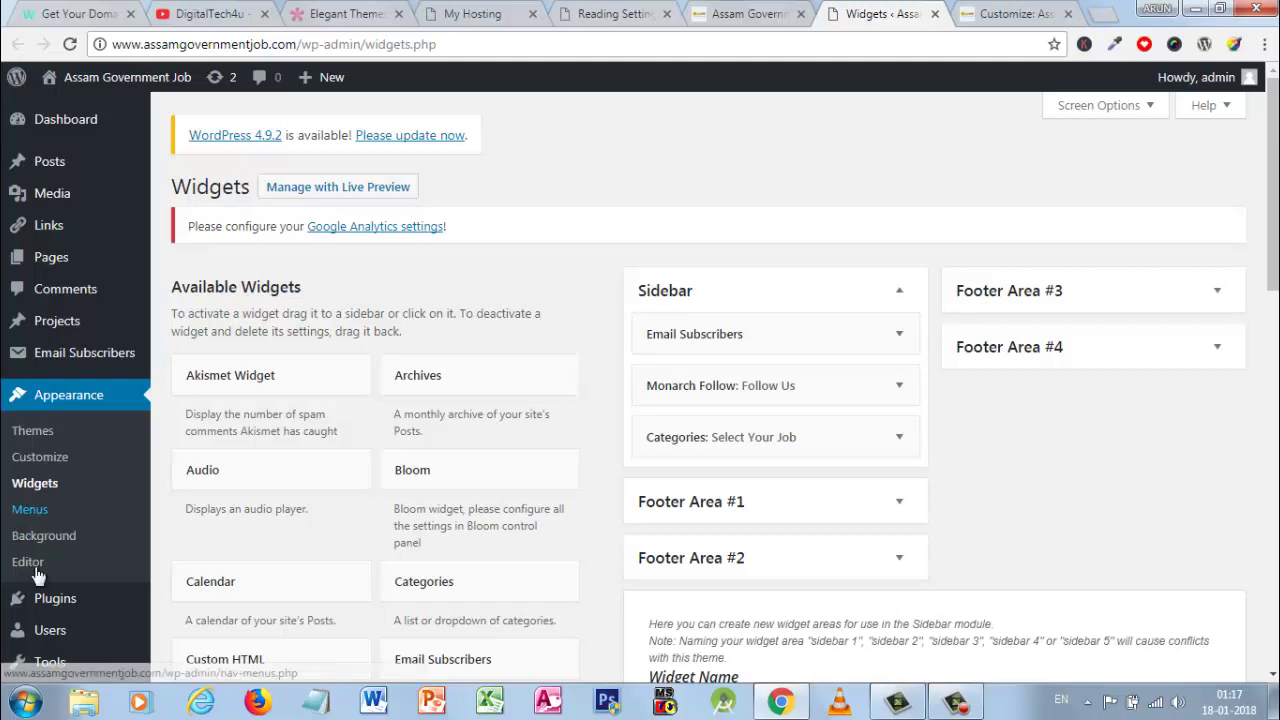
Look over the WordPress admin menu entries and the Bloom plugin's submenu
mouse_move(12, 664)
scroll(12, 664, down, 2)
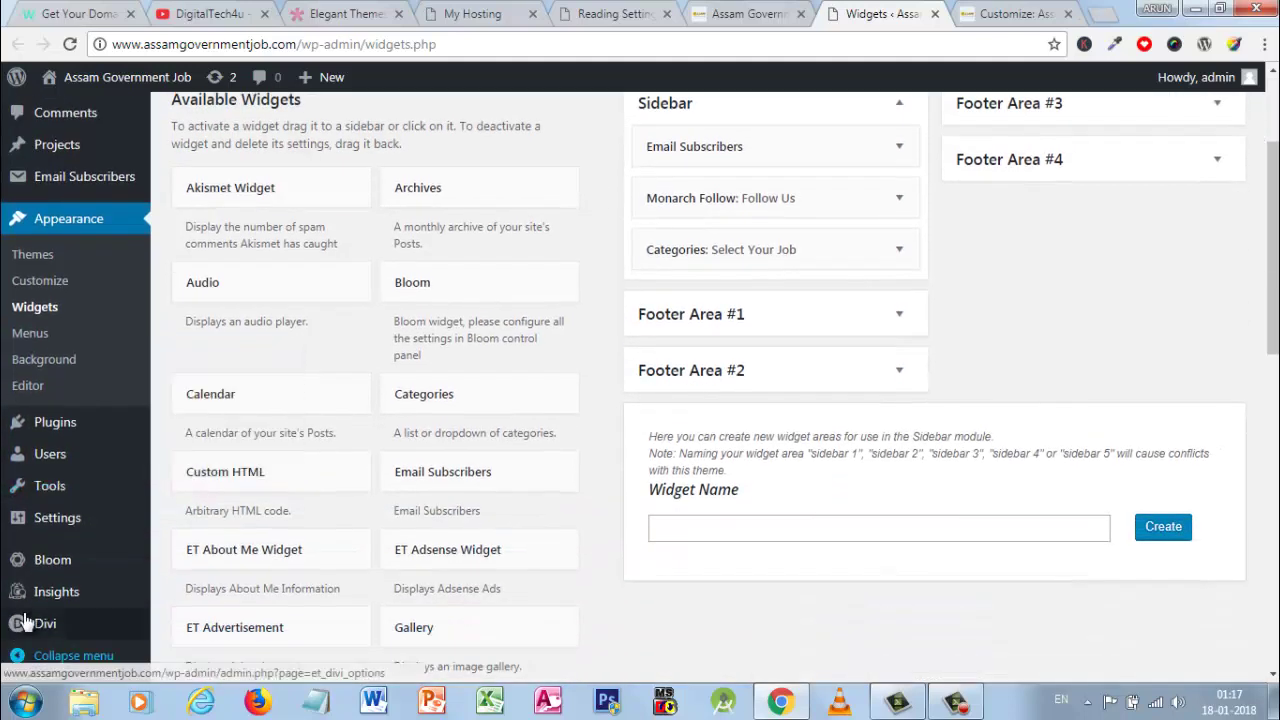
mouse_move(150, 580)
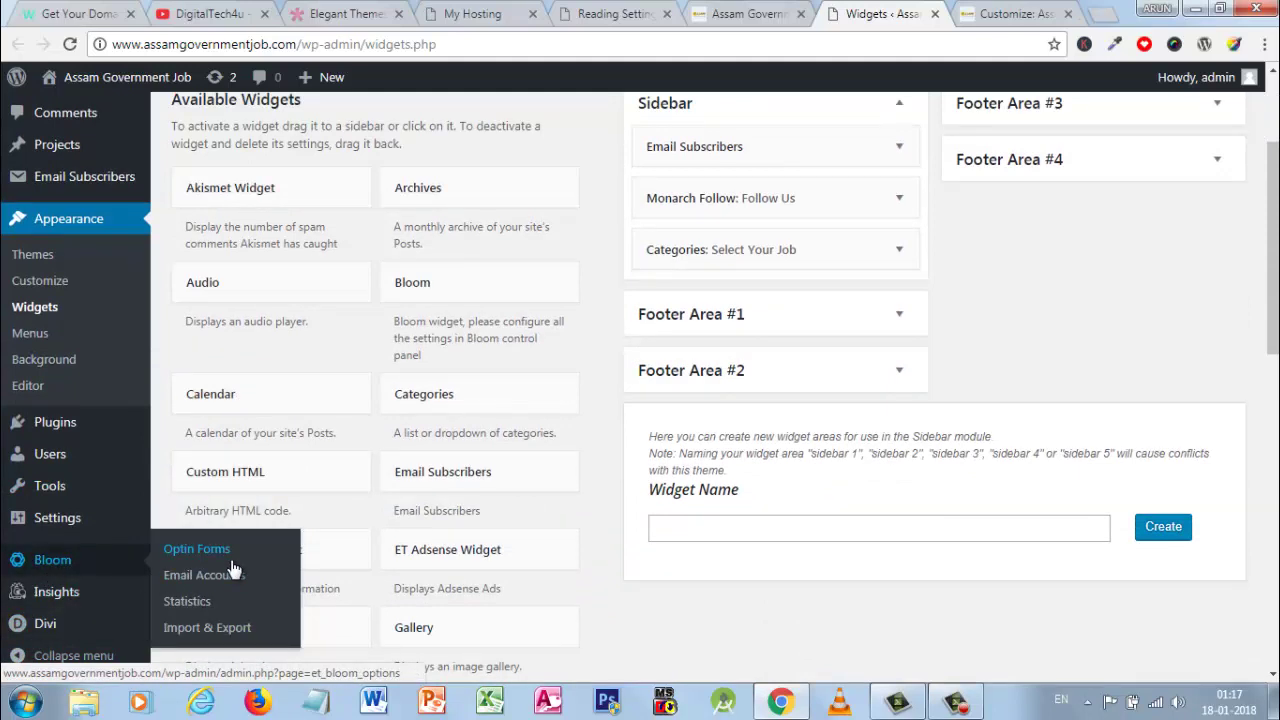
scroll(232, 568, up, 2)
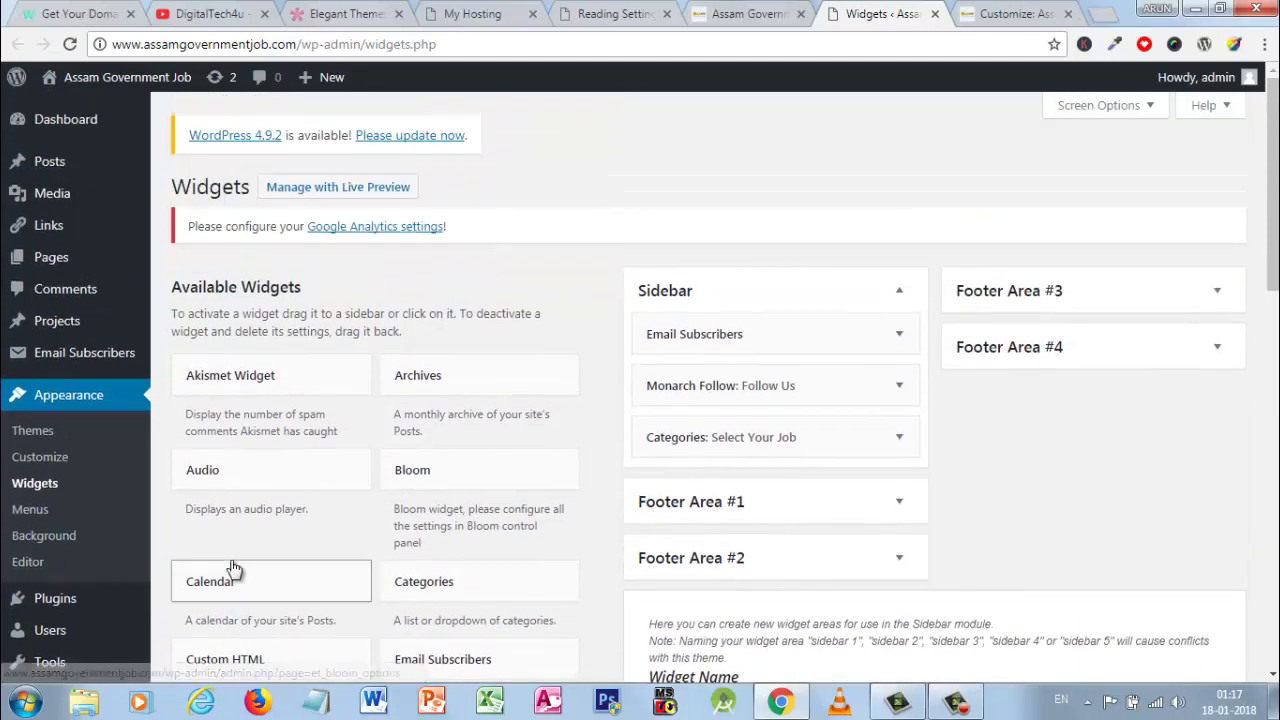
Switch to the Elegant Themes site, leave the members area for its home page and look over the theme and plugin offers
click(341, 14)
scroll(456, 351, up, 6)
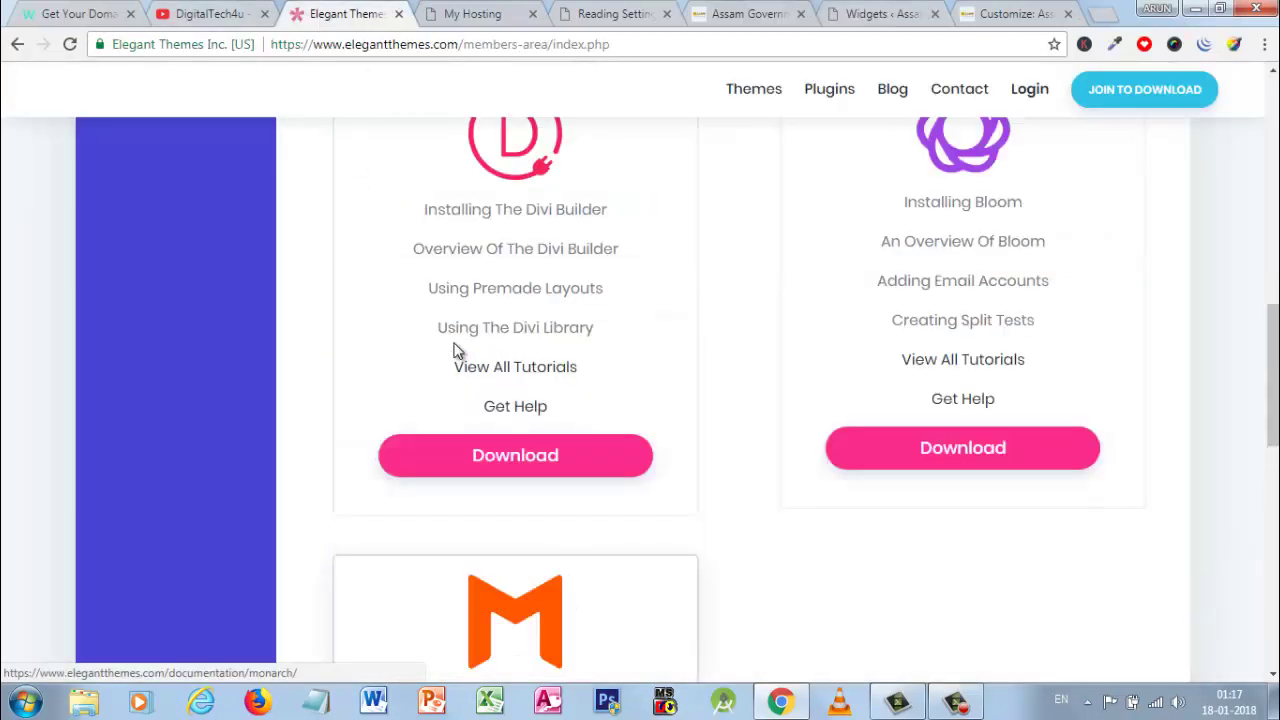
scroll(541, 170, up, 1)
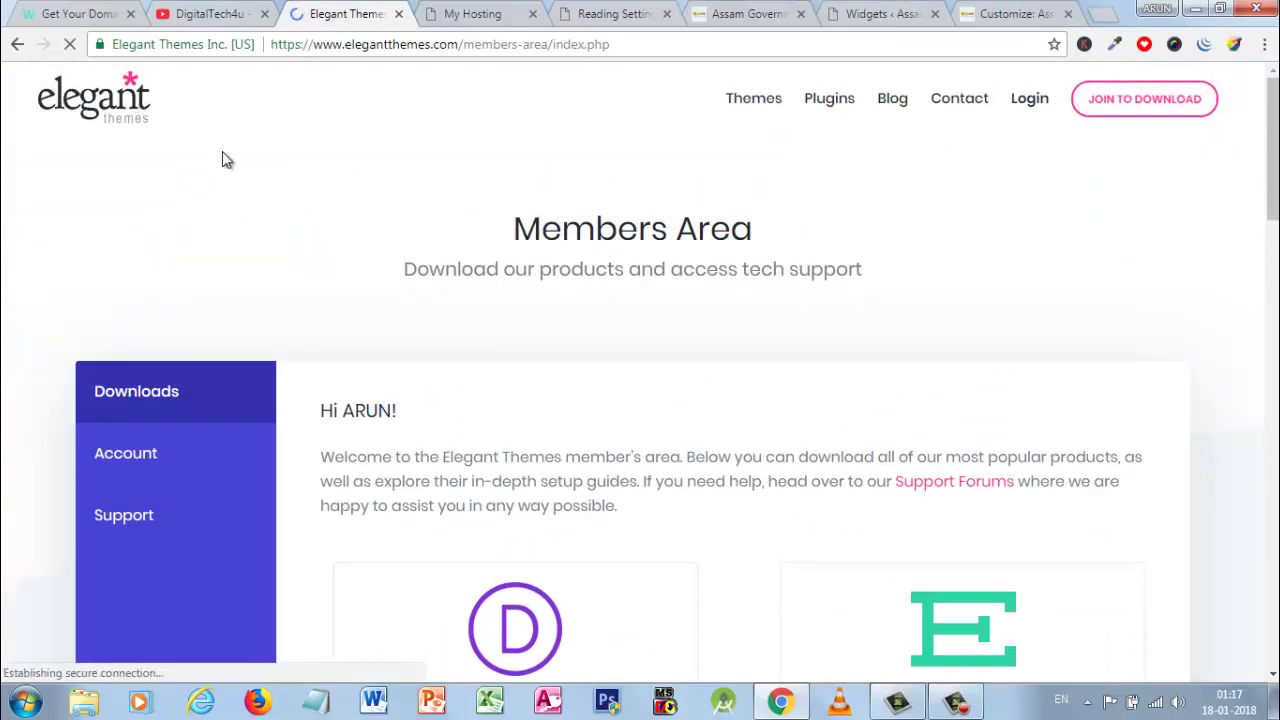
scroll(282, 318, down, 1)
scroll(491, 346, down, 3)
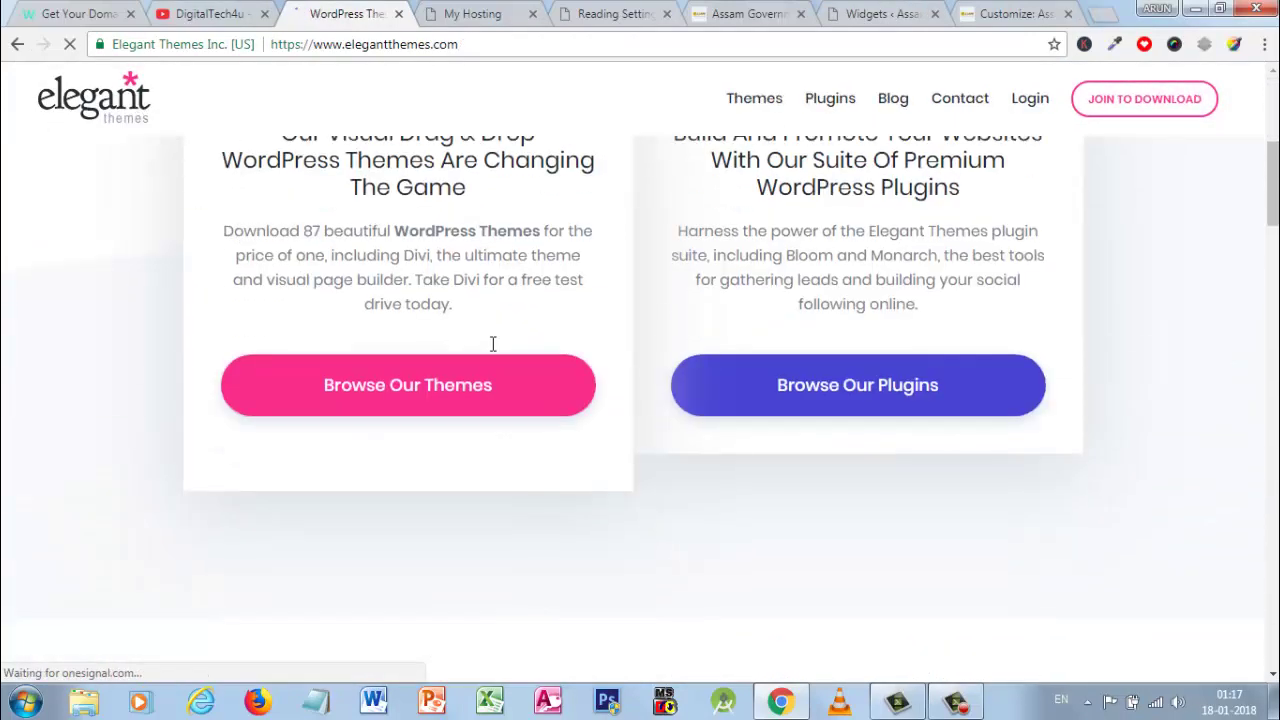
scroll(491, 346, up, 5)
scroll(493, 344, down, 6)
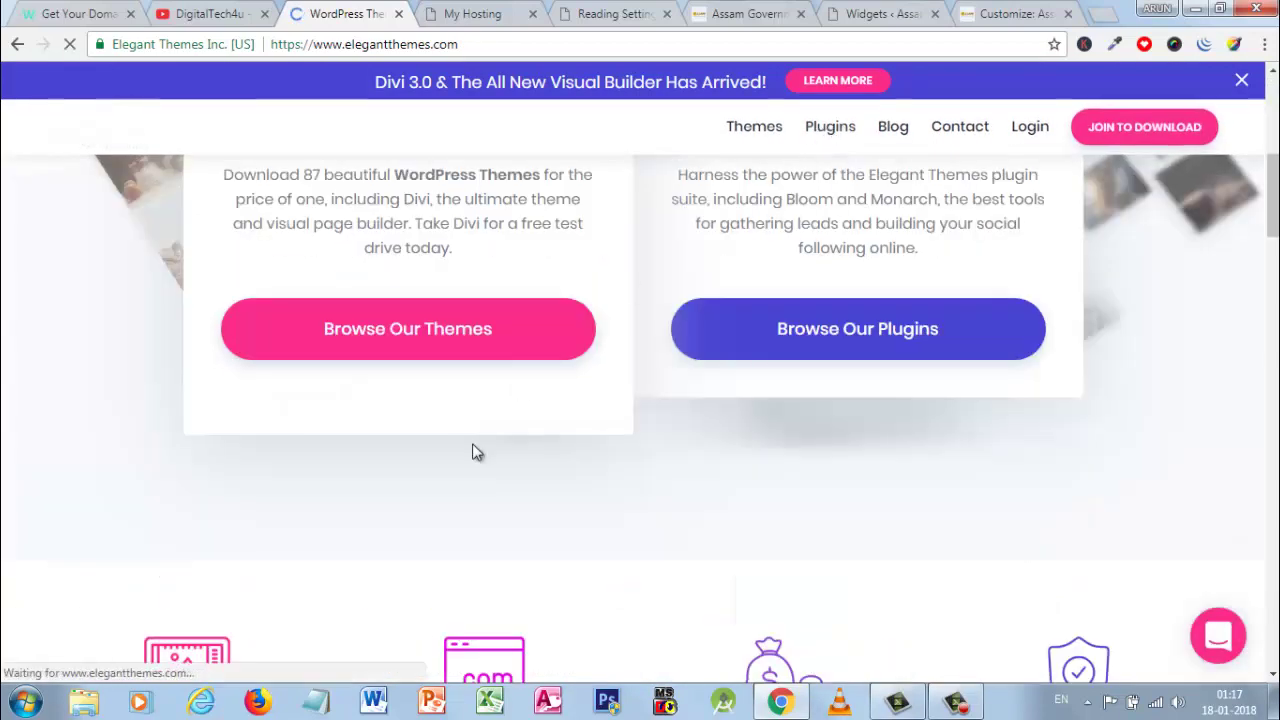
Browse the Elegant Themes plugins page, open the Bloom plugin's details and examine its email opt-in form examples
scroll(451, 477, down, 6)
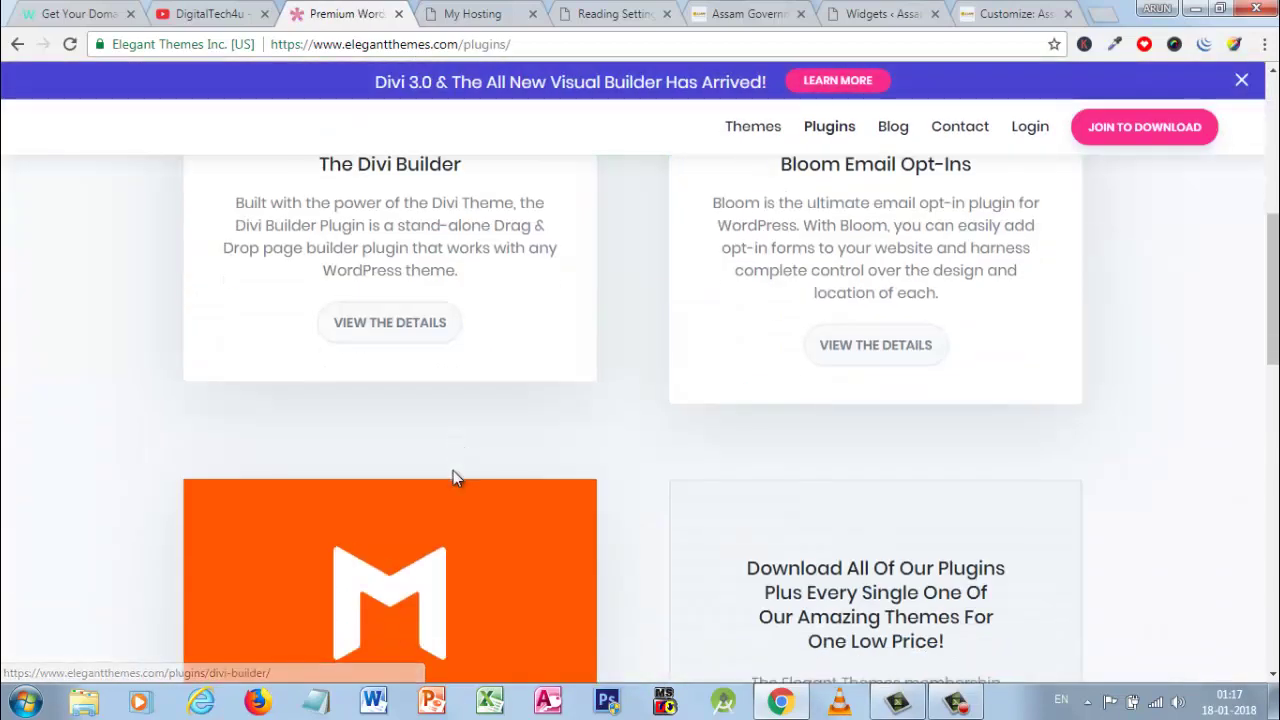
scroll(853, 388, up, 4)
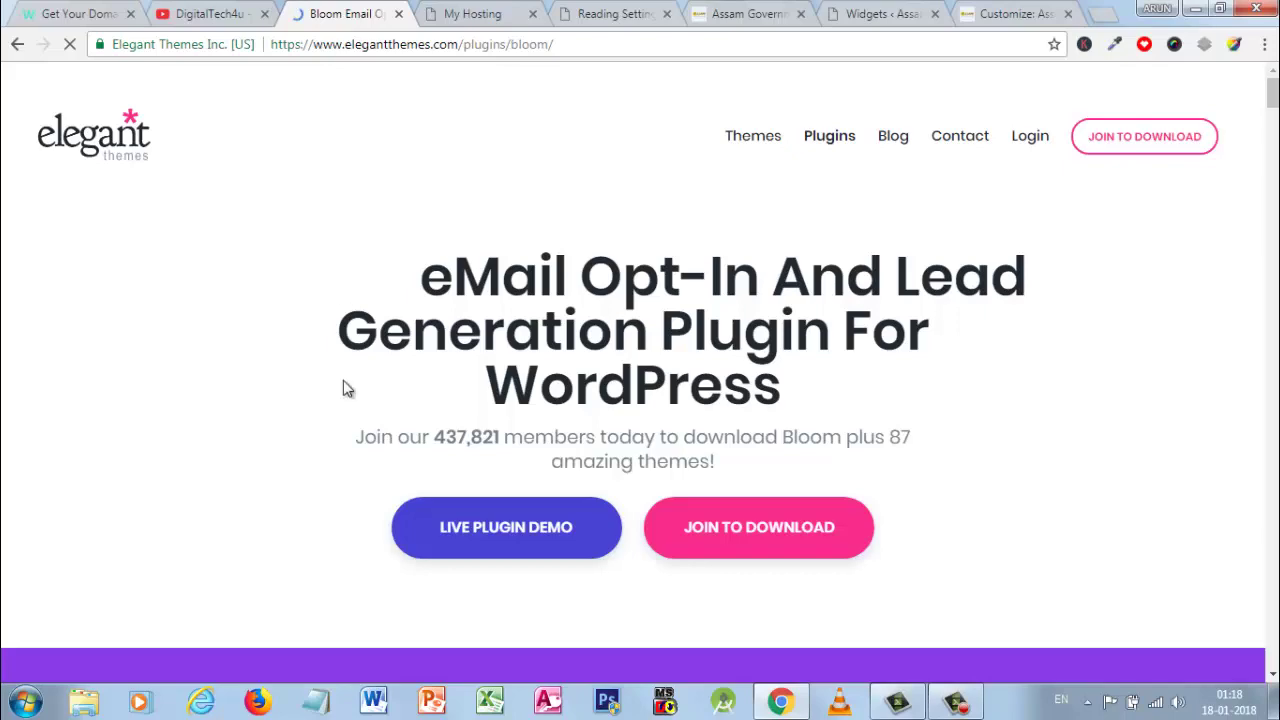
scroll(343, 383, down, 3)
scroll(343, 389, down, 2)
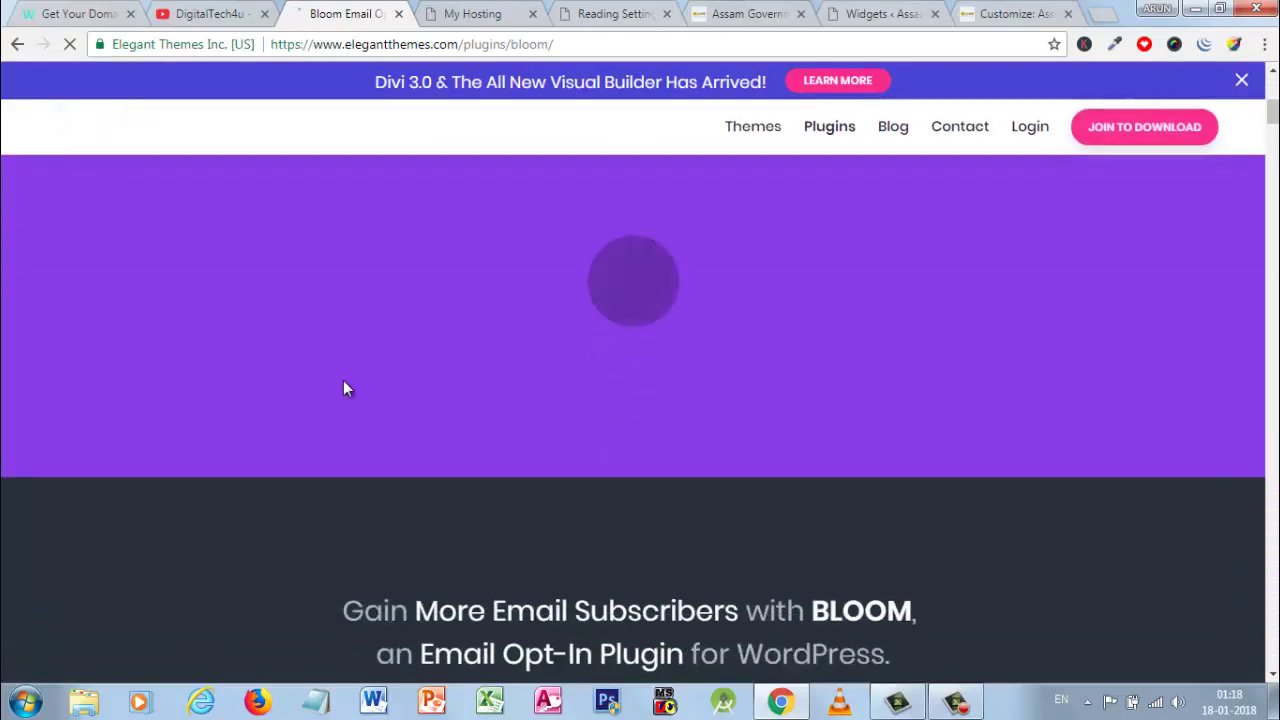
scroll(343, 389, up, 4)
scroll(343, 388, up, 2)
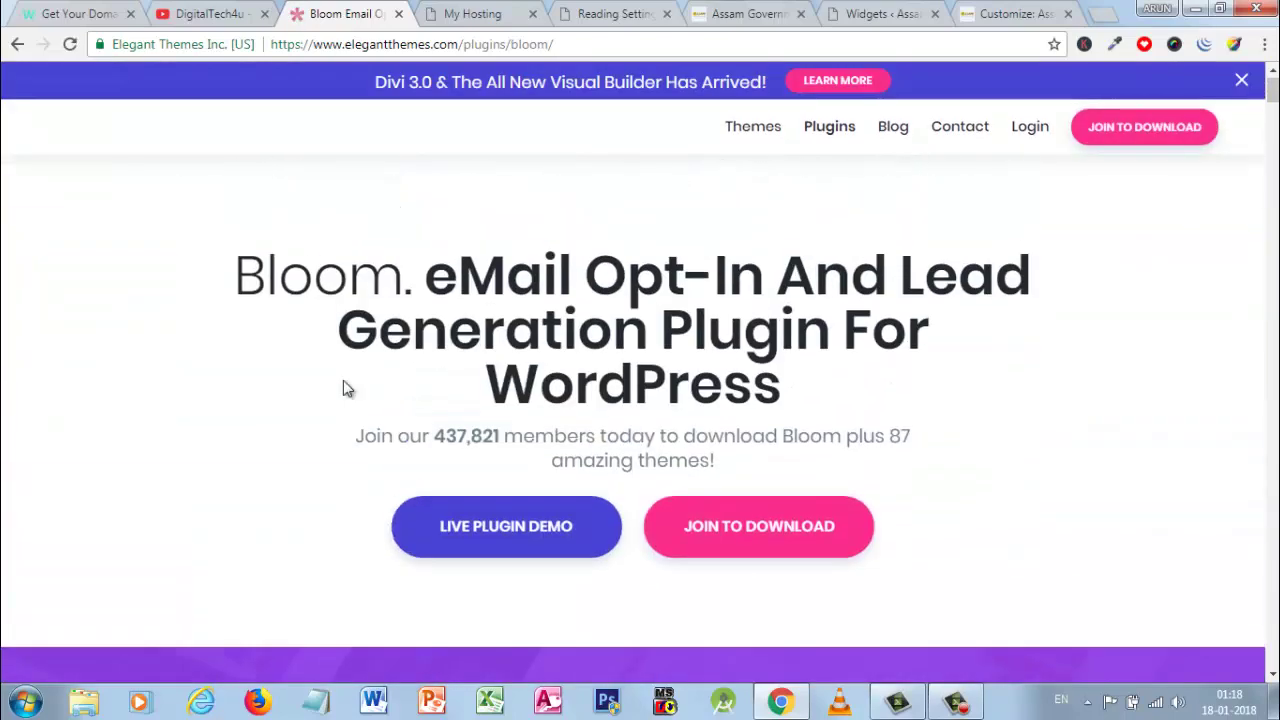
scroll(343, 388, down, 7)
scroll(342, 381, down, 3)
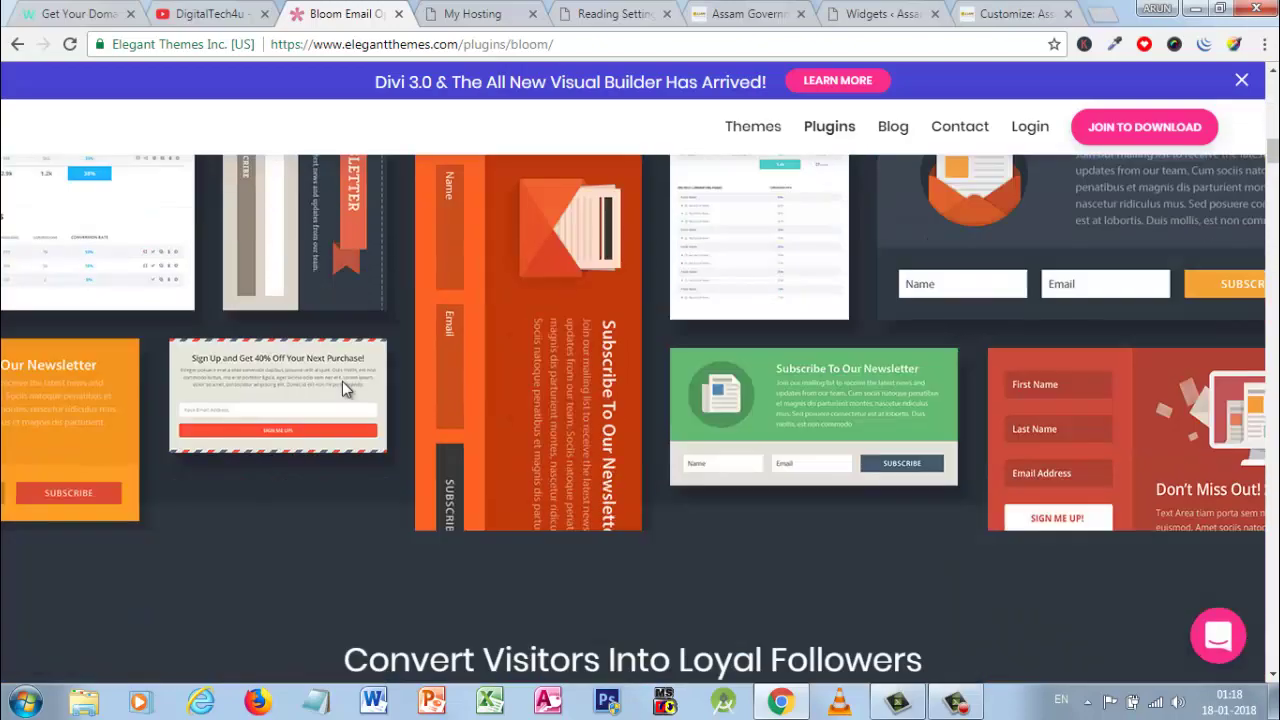
scroll(342, 381, up, 4)
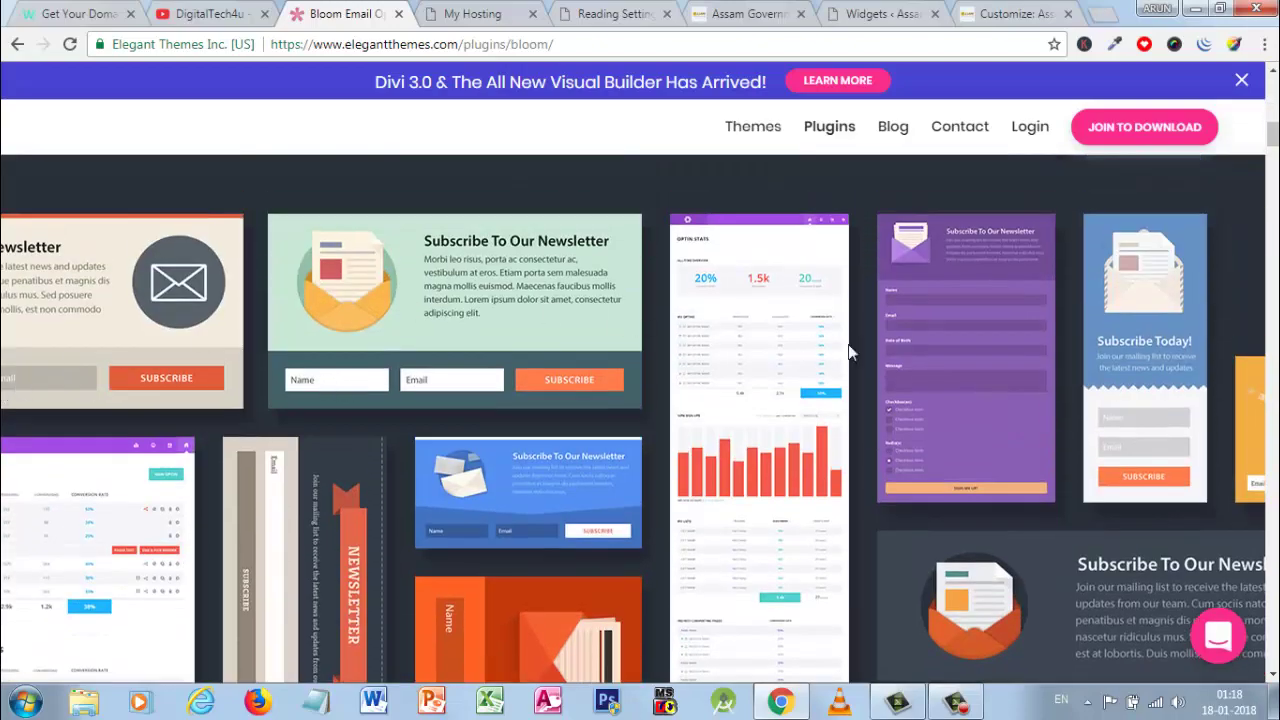
Read through the Bloom plugin page's opt-in display types, from the pop-up forms to Require Opt-In To Unlock Content
scroll(505, 462, down, 6)
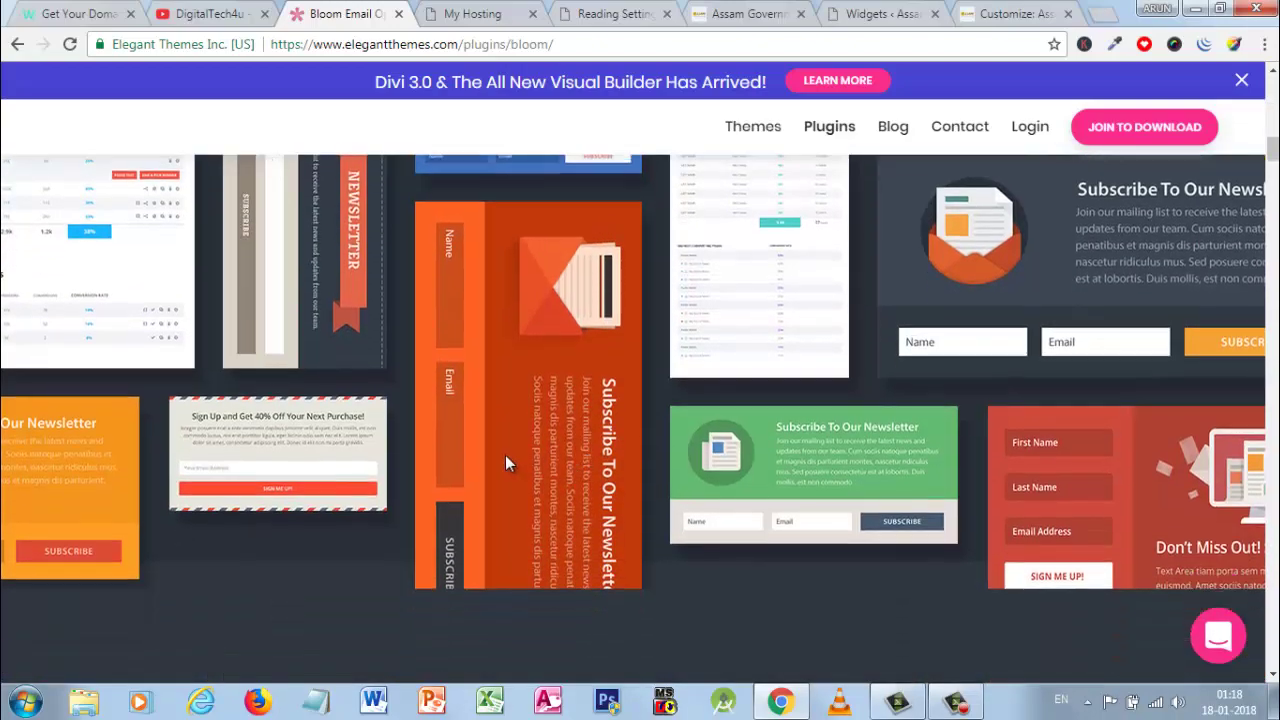
scroll(505, 462, down, 10)
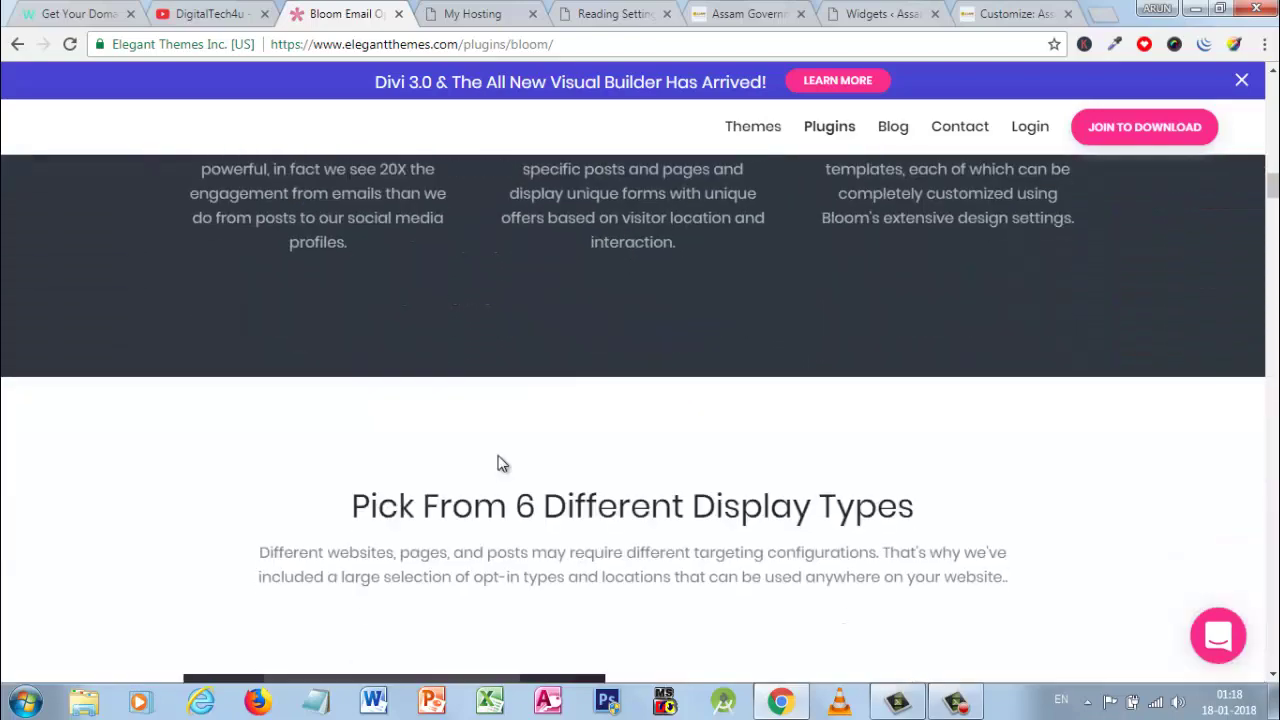
scroll(500, 462, down, 9)
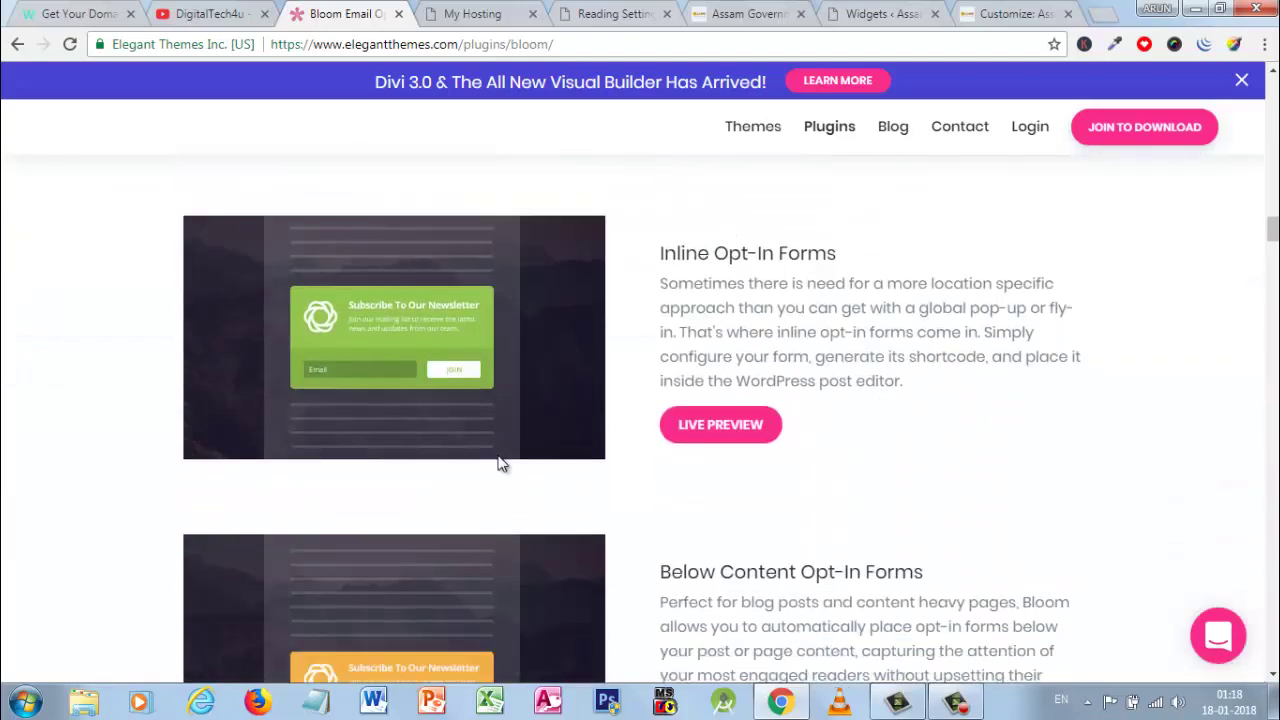
scroll(501, 463, down, 10)
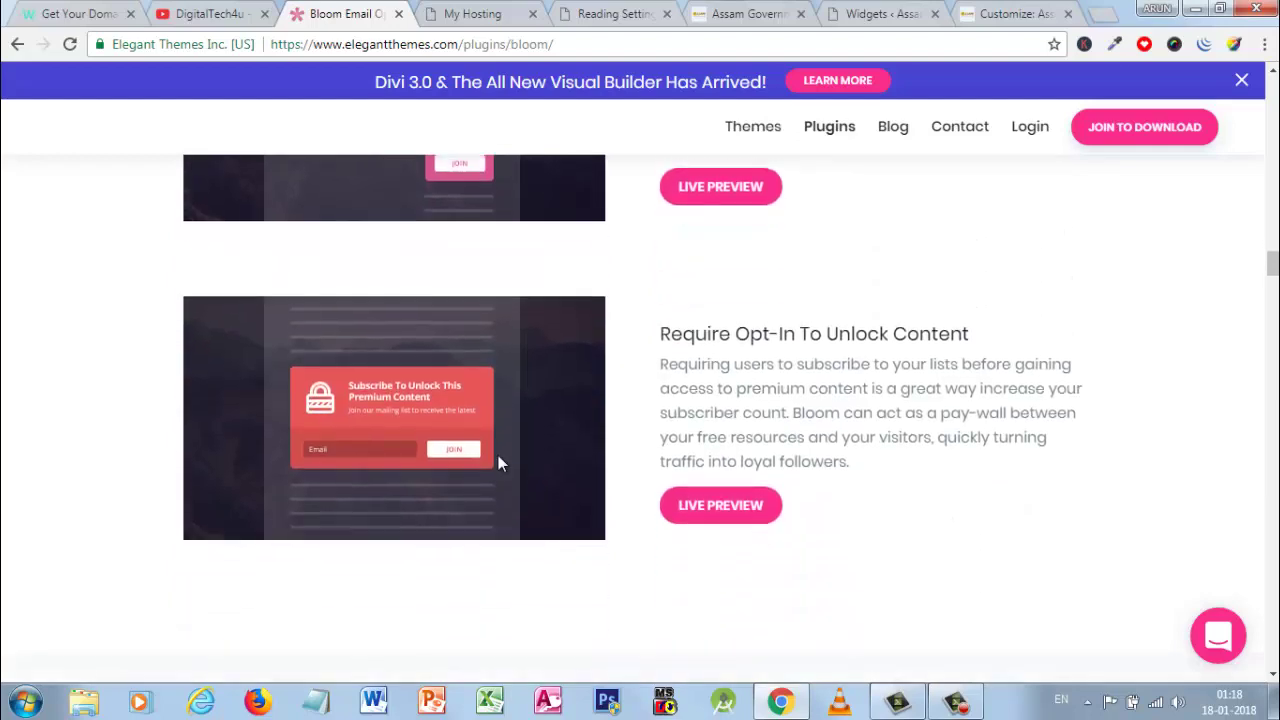
scroll(497, 455, down, 5)
scroll(497, 454, up, 6)
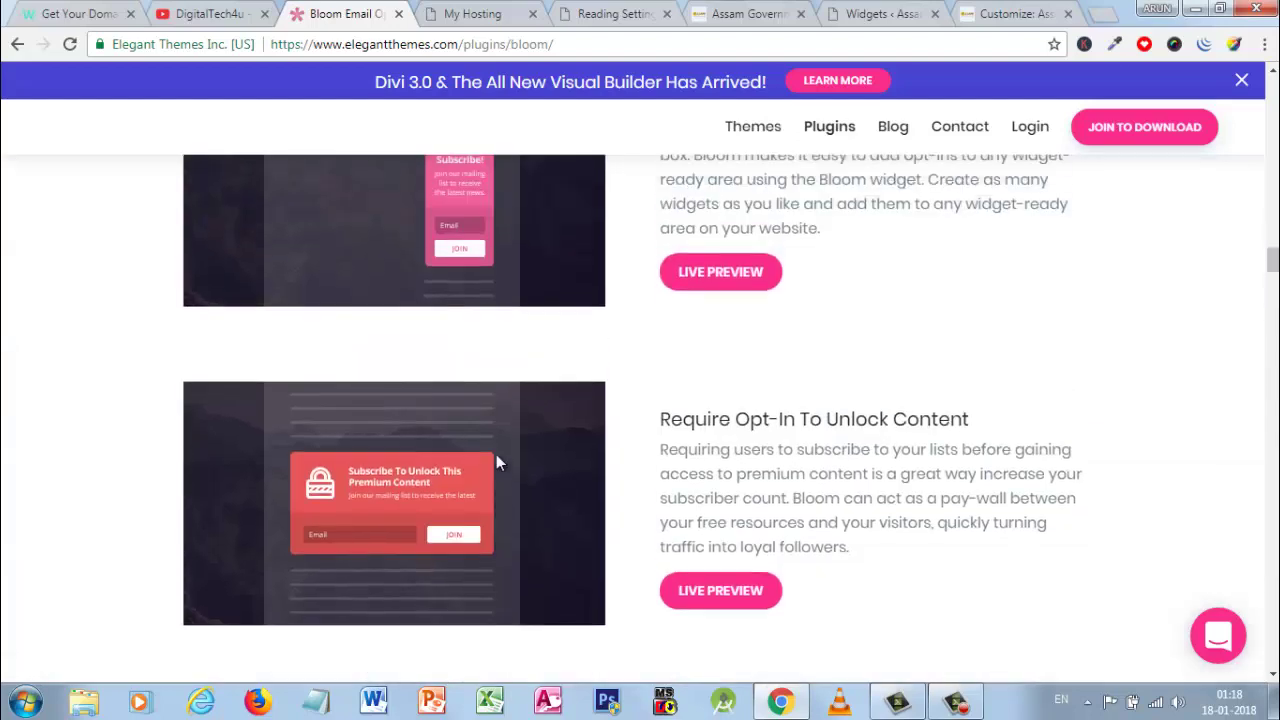
Close the Bloom plugin page's browser tab and return to the Assam Government Job home page
click(528, 10)
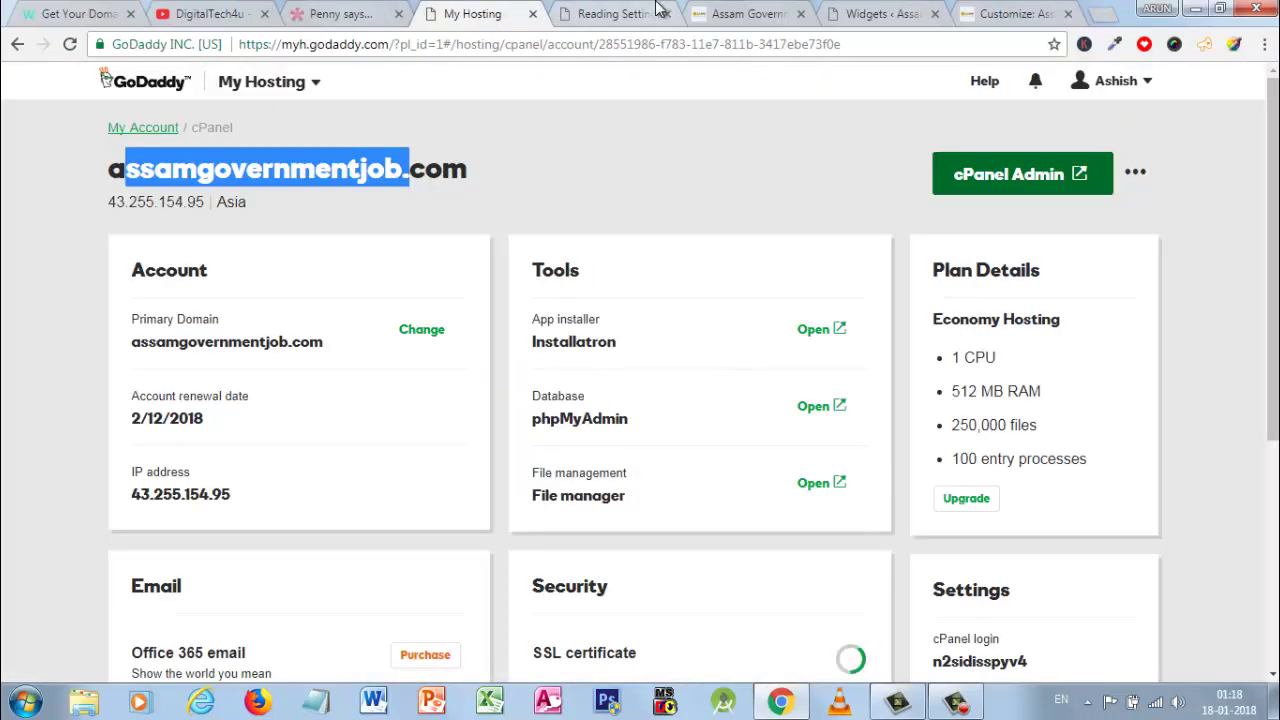
click(610, 13)
click(752, 12)
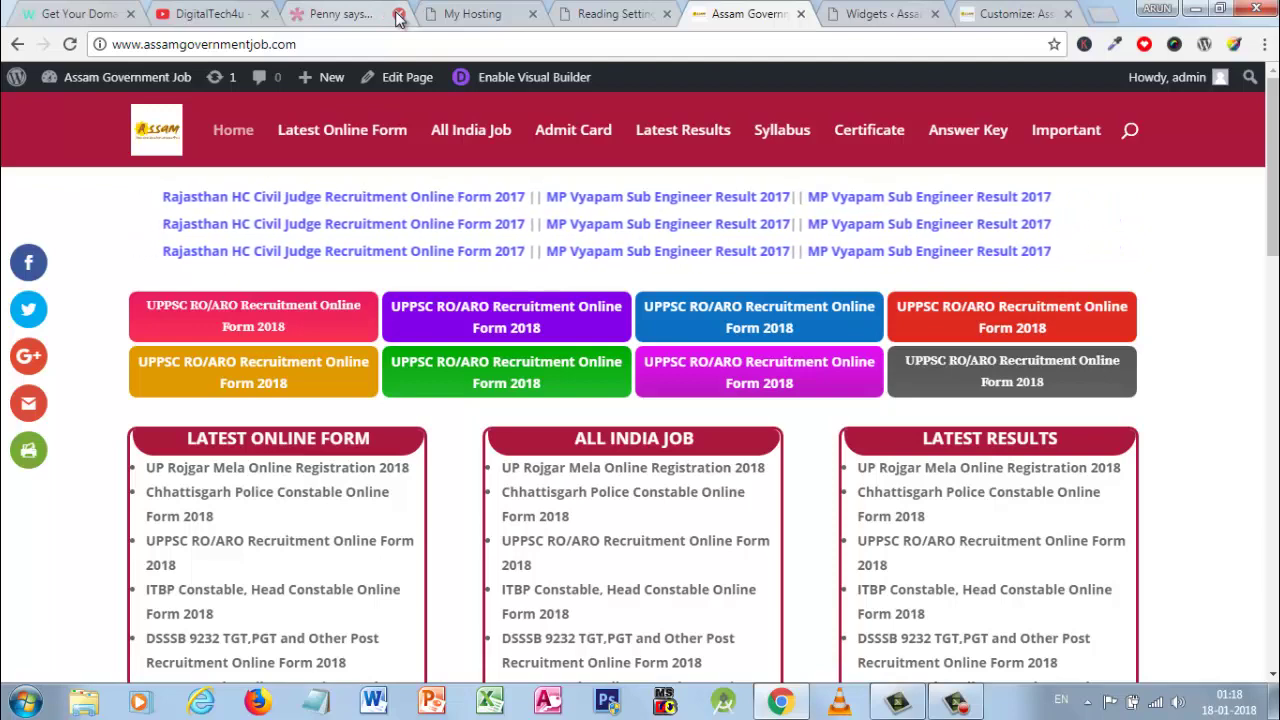
click(632, 12)
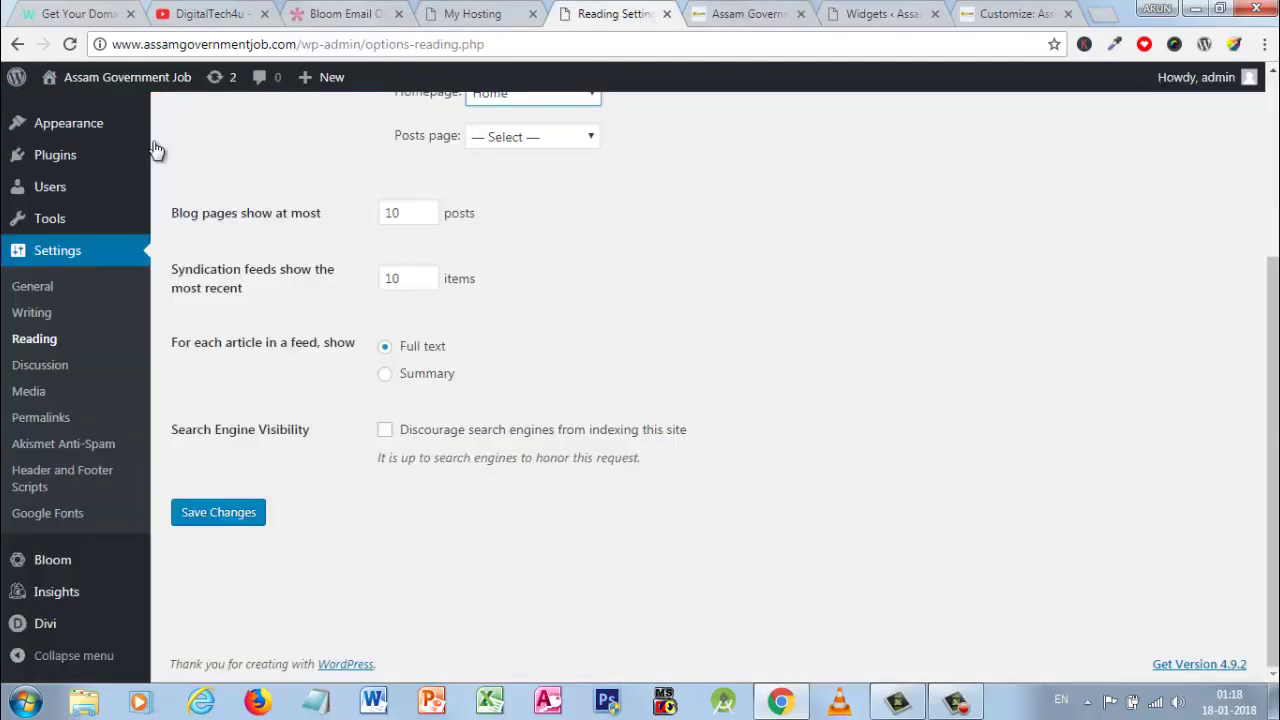
click(337, 10)
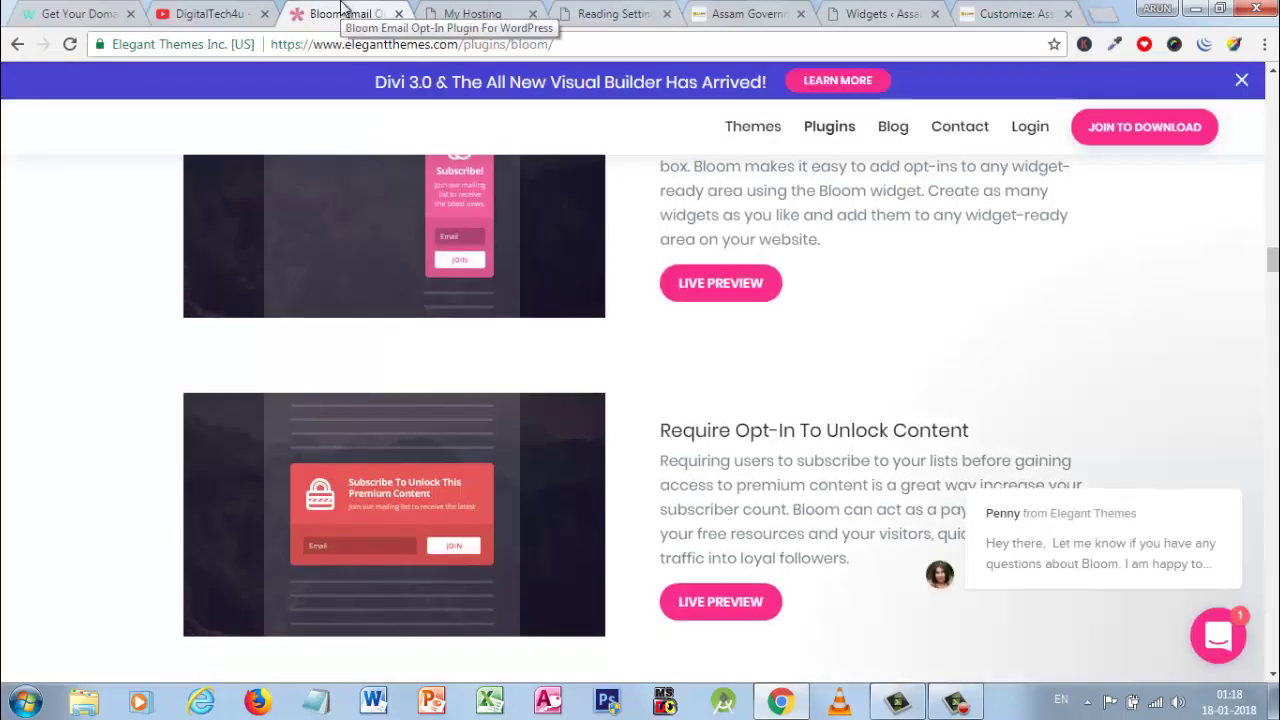
click(398, 14)
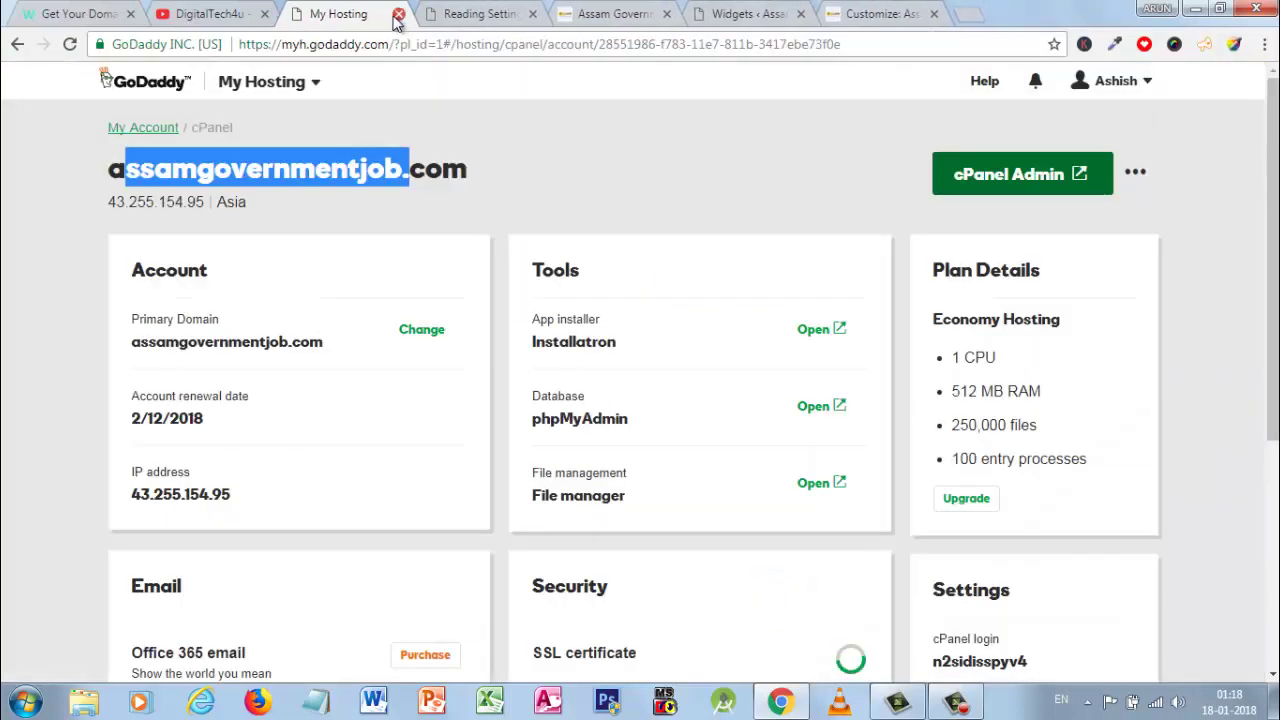
click(470, 10)
click(640, 14)
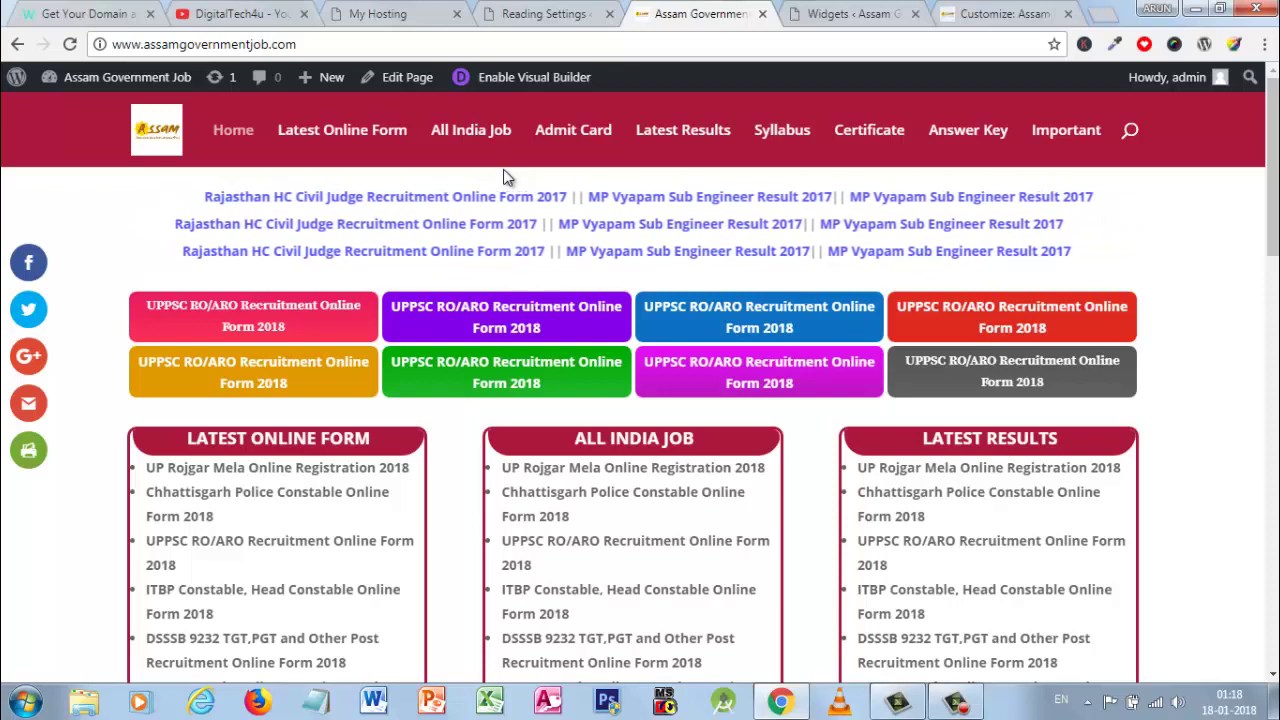
Switch to the Widgets admin page and inspect the settings of the sidebar's Categories and Monarch Follow widgets
click(819, 7)
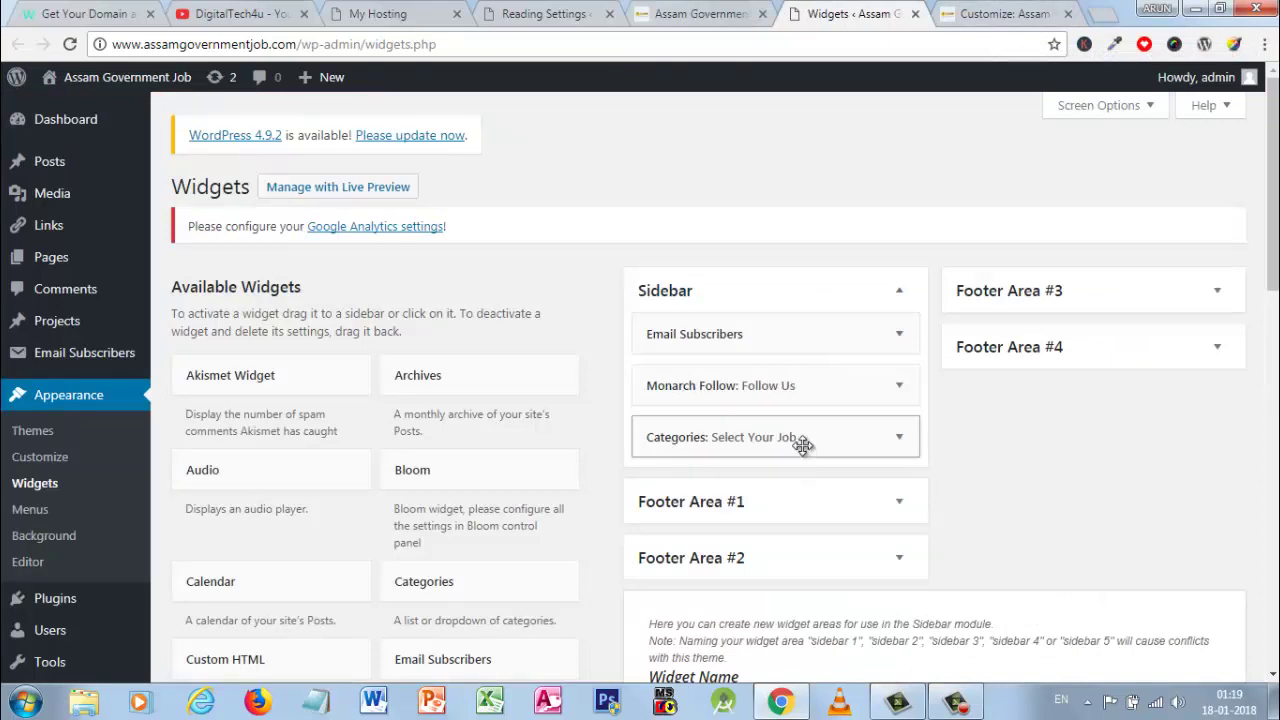
click(901, 438)
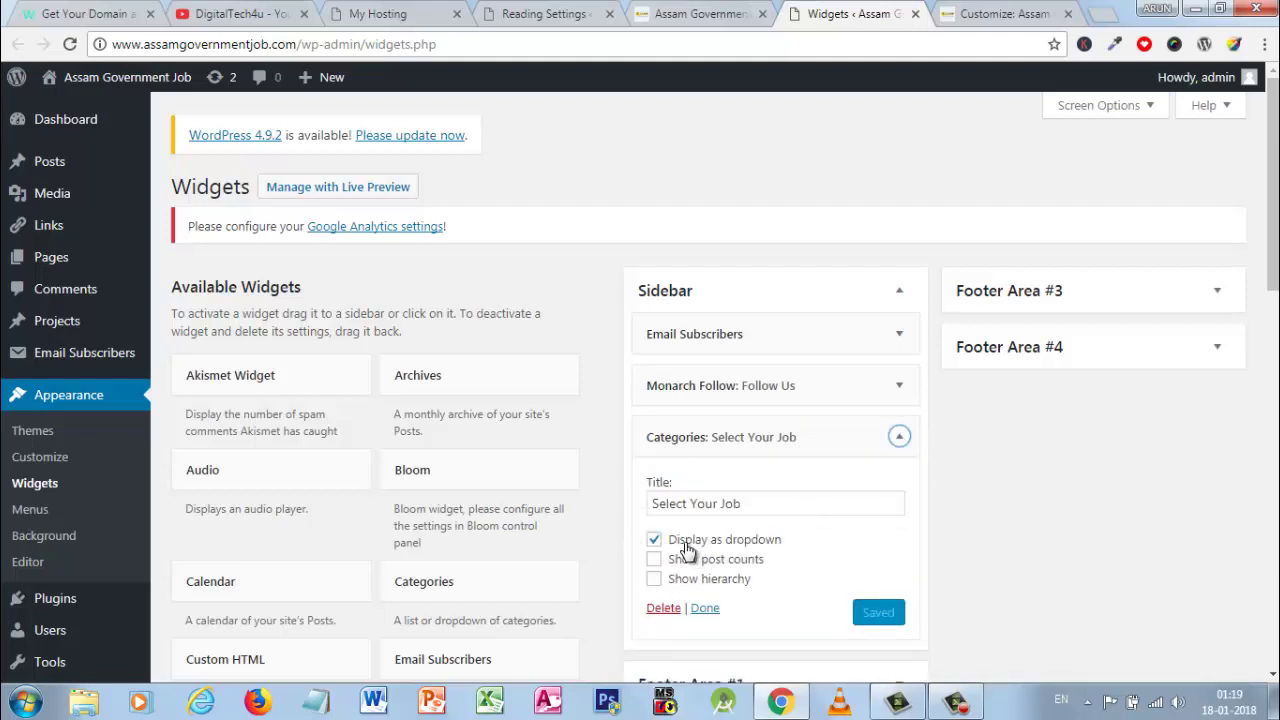
click(898, 440)
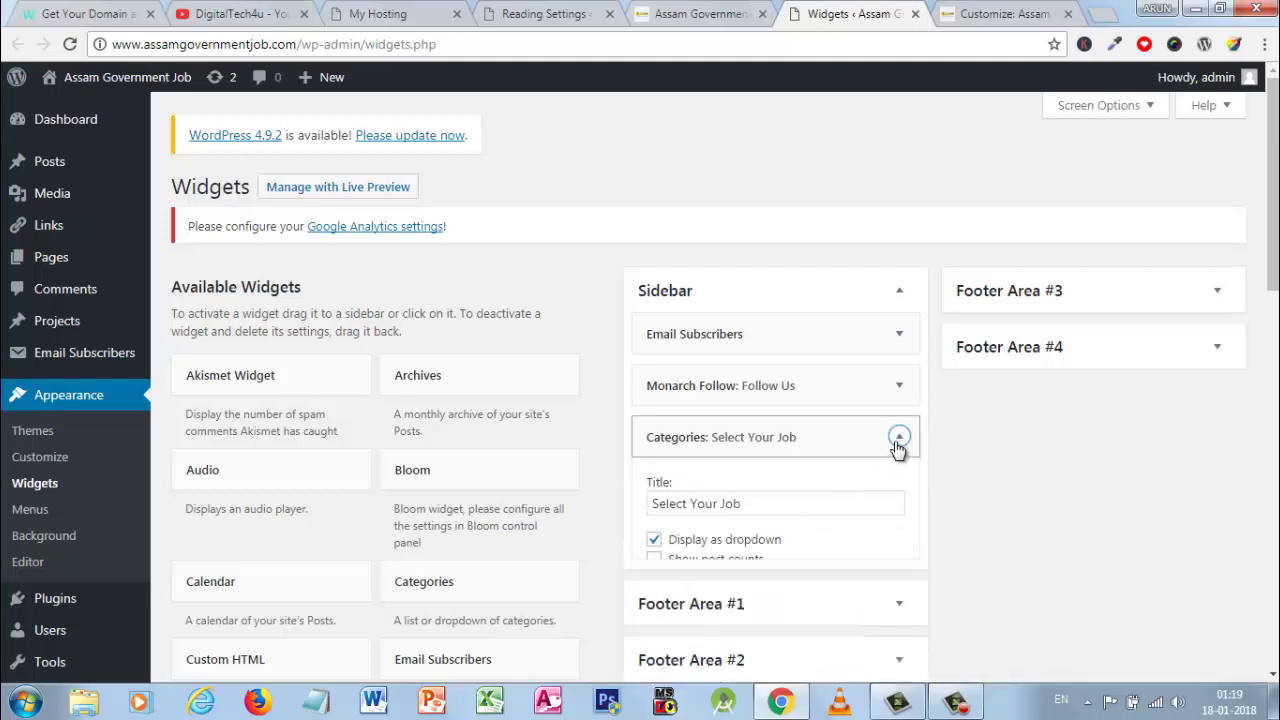
click(898, 385)
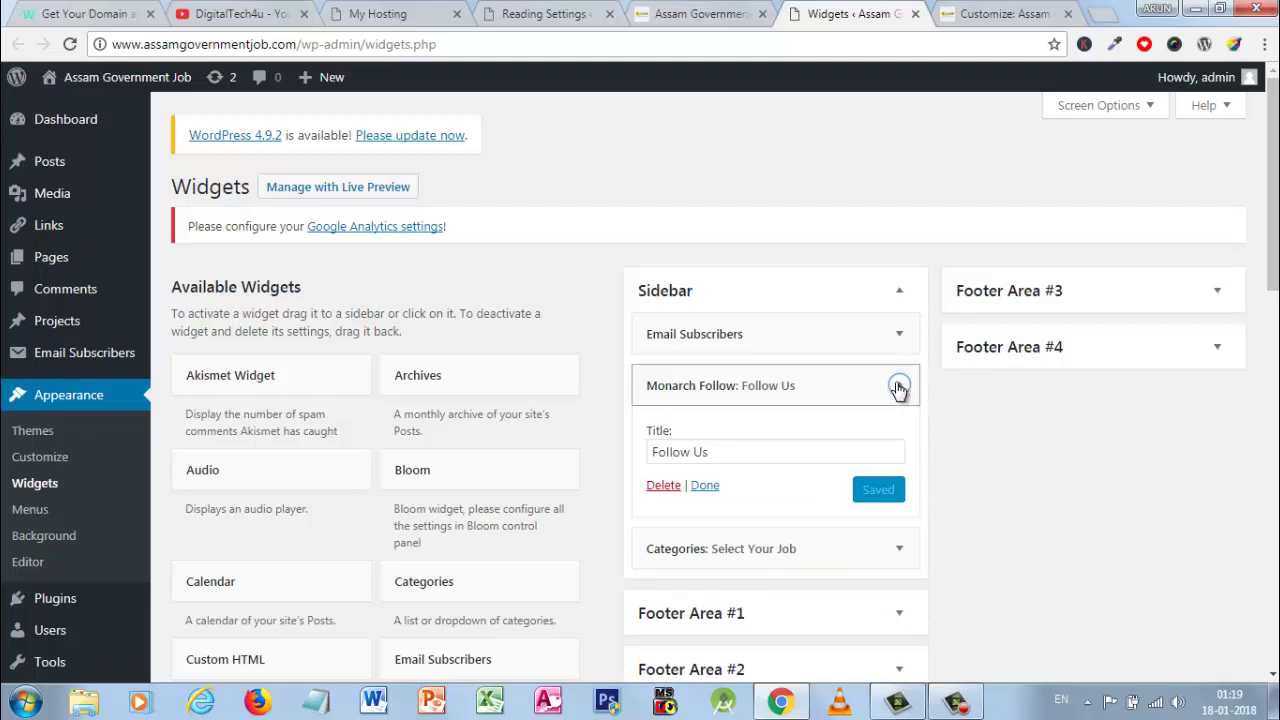
click(899, 386)
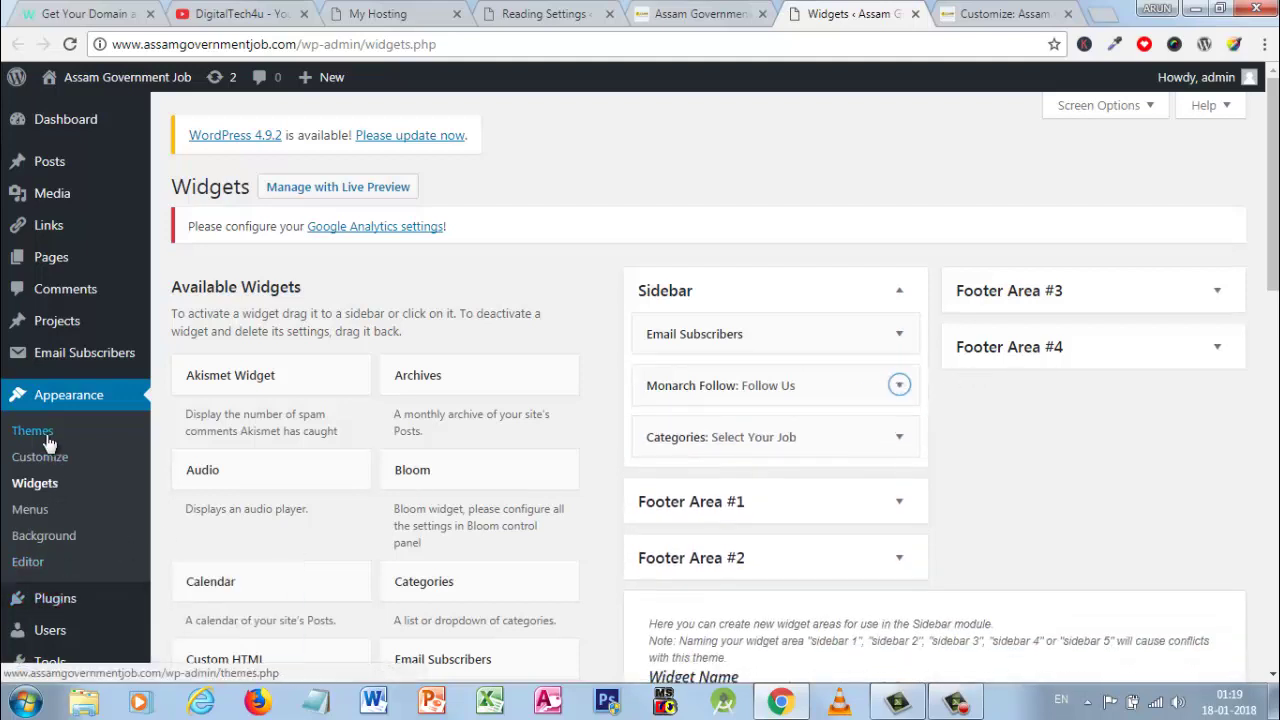
Open the Monarch plugin's settings in the WordPress admin and look over the social sharing locations
scroll(48, 440, down, 2)
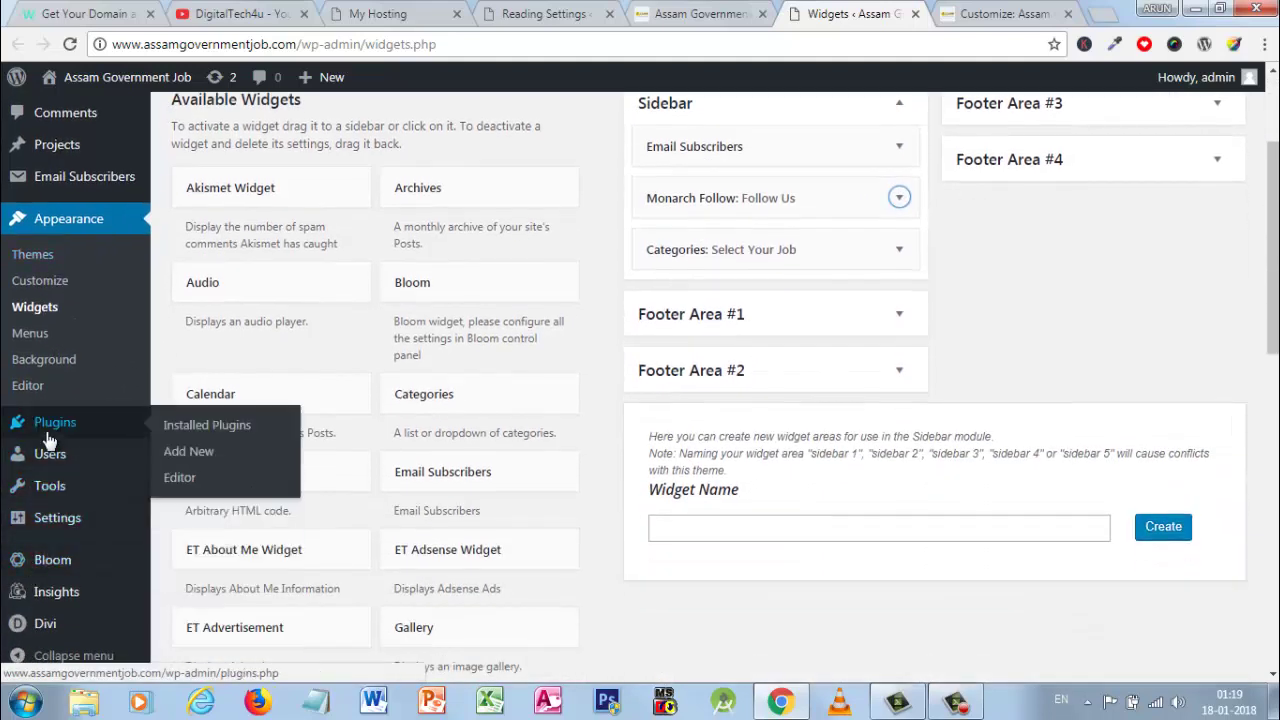
mouse_move(48, 575)
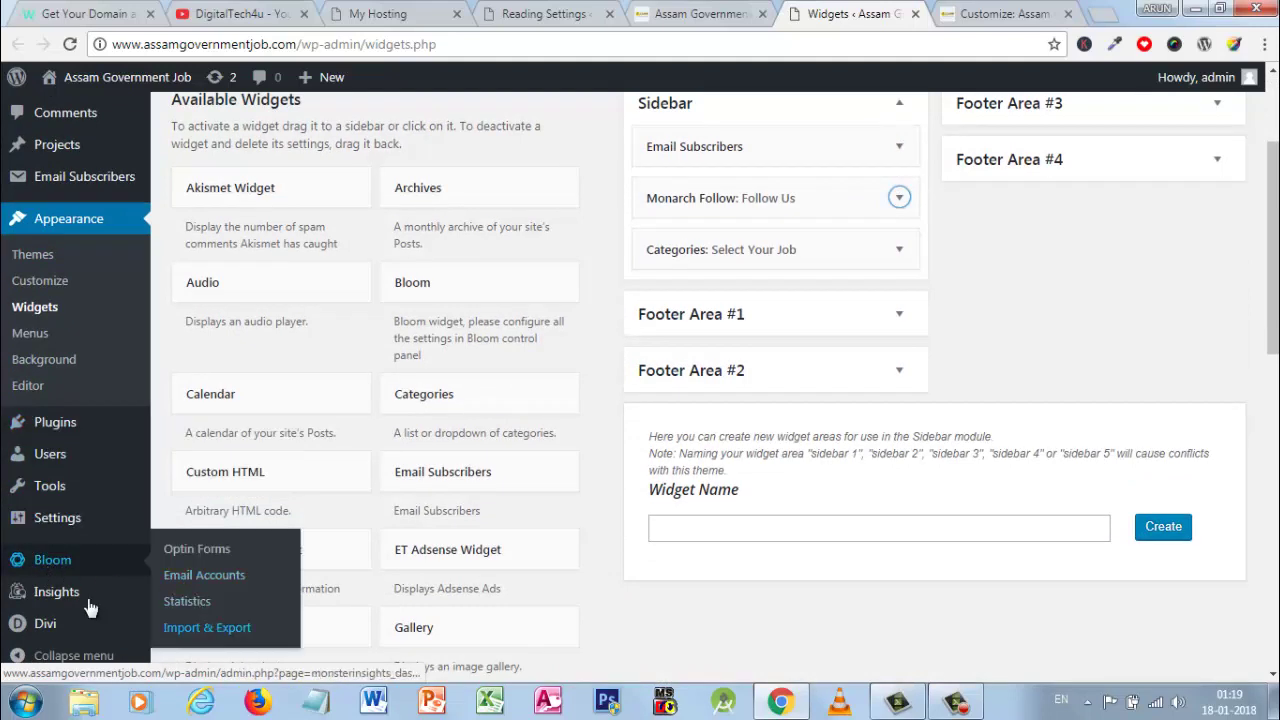
mouse_move(59, 628)
mouse_move(62, 482)
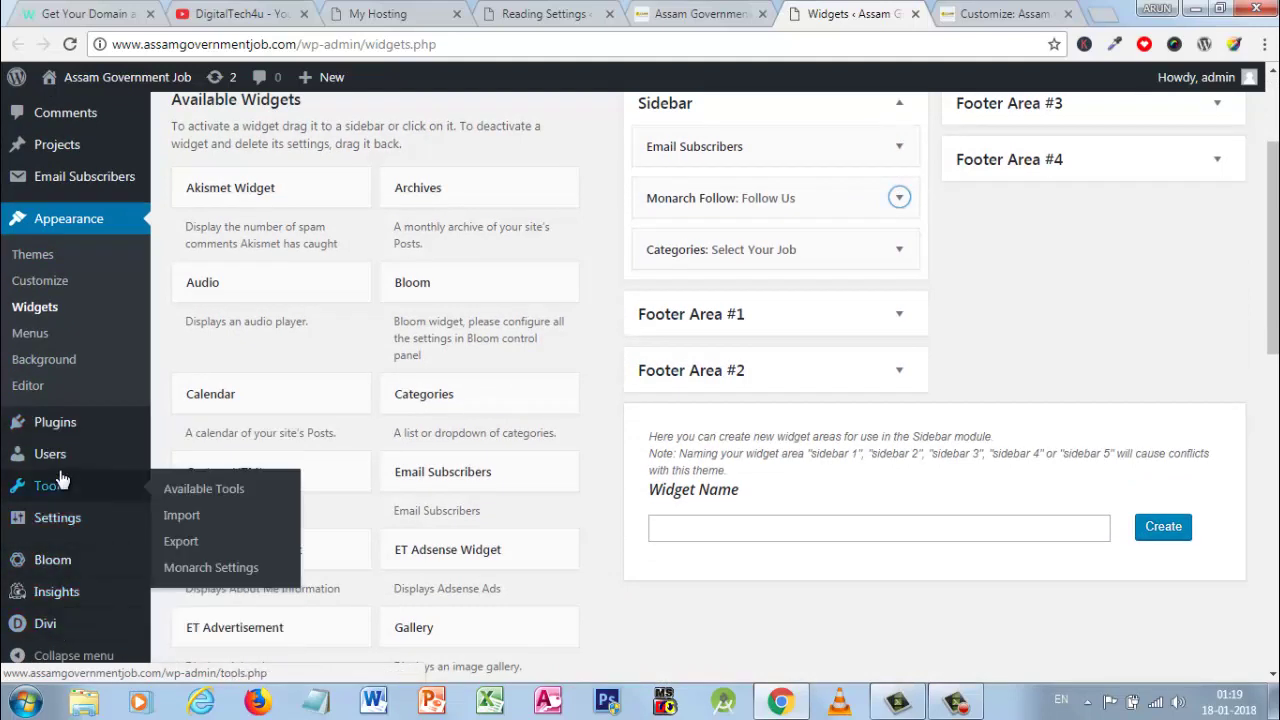
click(226, 567)
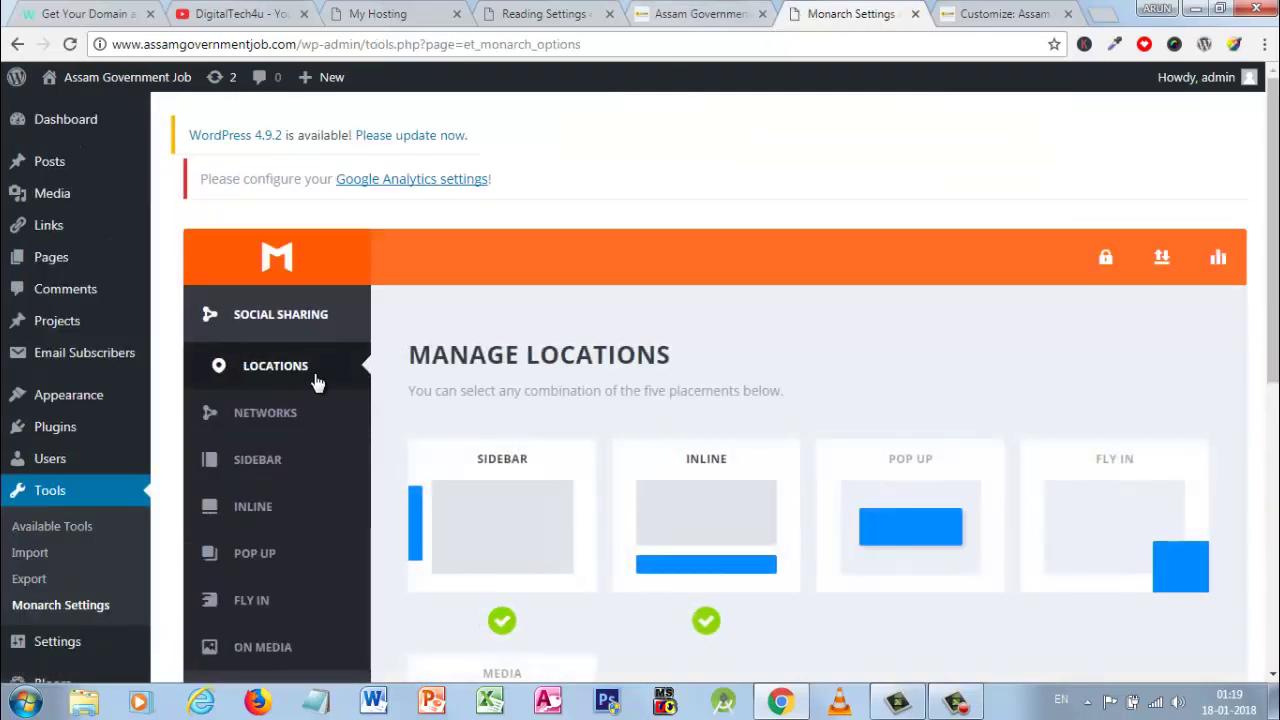
scroll(420, 400, down, 1)
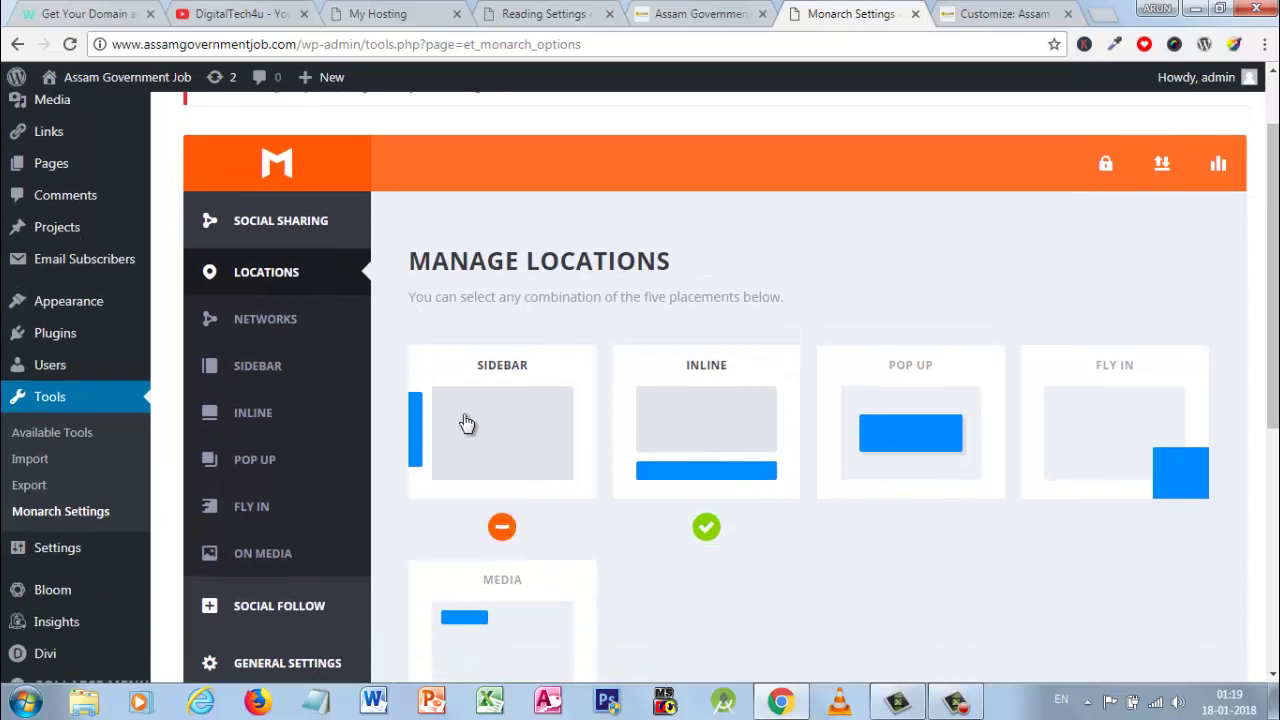
Review the social networks selected for sharing in the Monarch settings
click(268, 322)
scroll(497, 388, down, 2)
scroll(497, 388, down, 2)
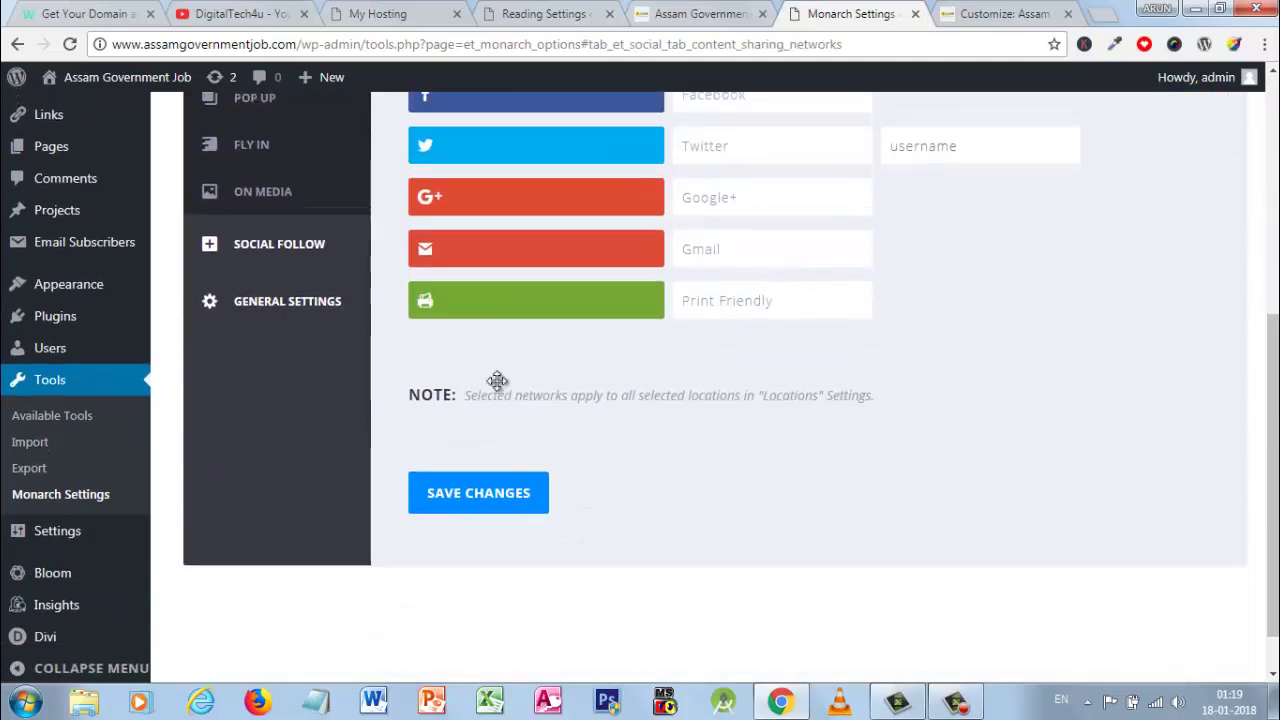
Examine Monarch's sidebar share icon configuration, covering icon style, shape, display, color and post type settings
scroll(494, 380, up, 3)
click(249, 279)
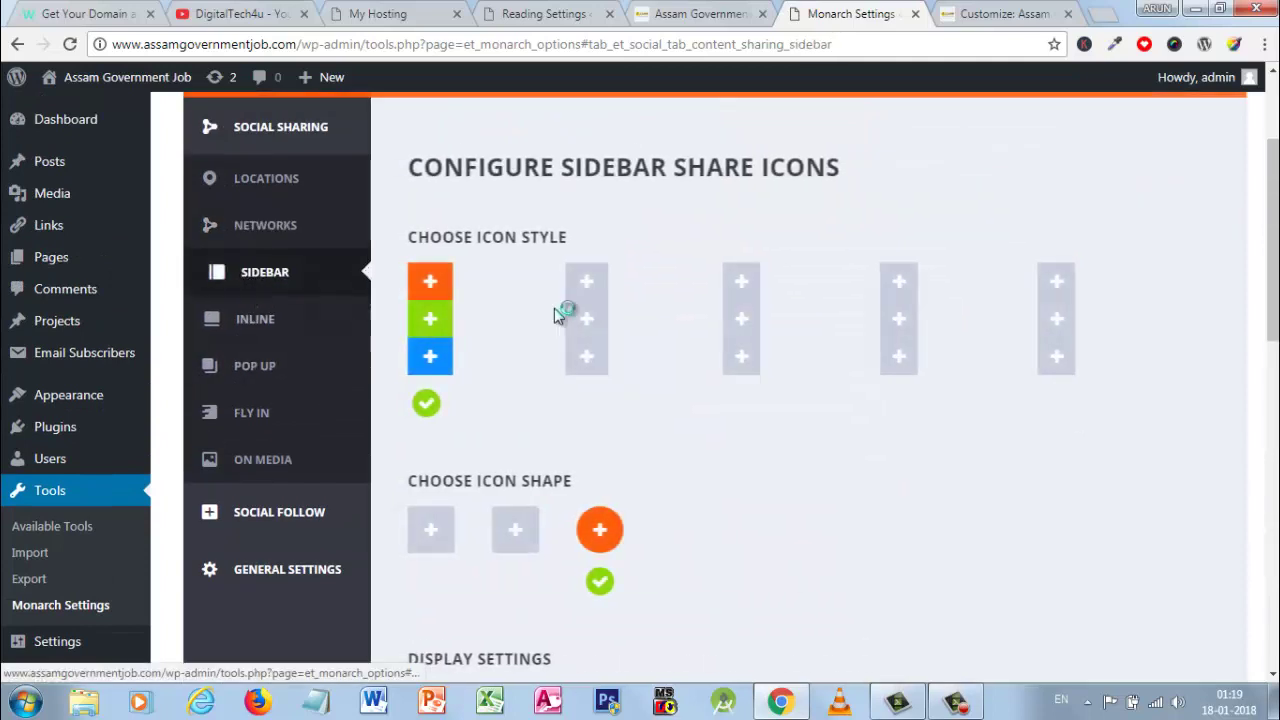
scroll(563, 326, down, 3)
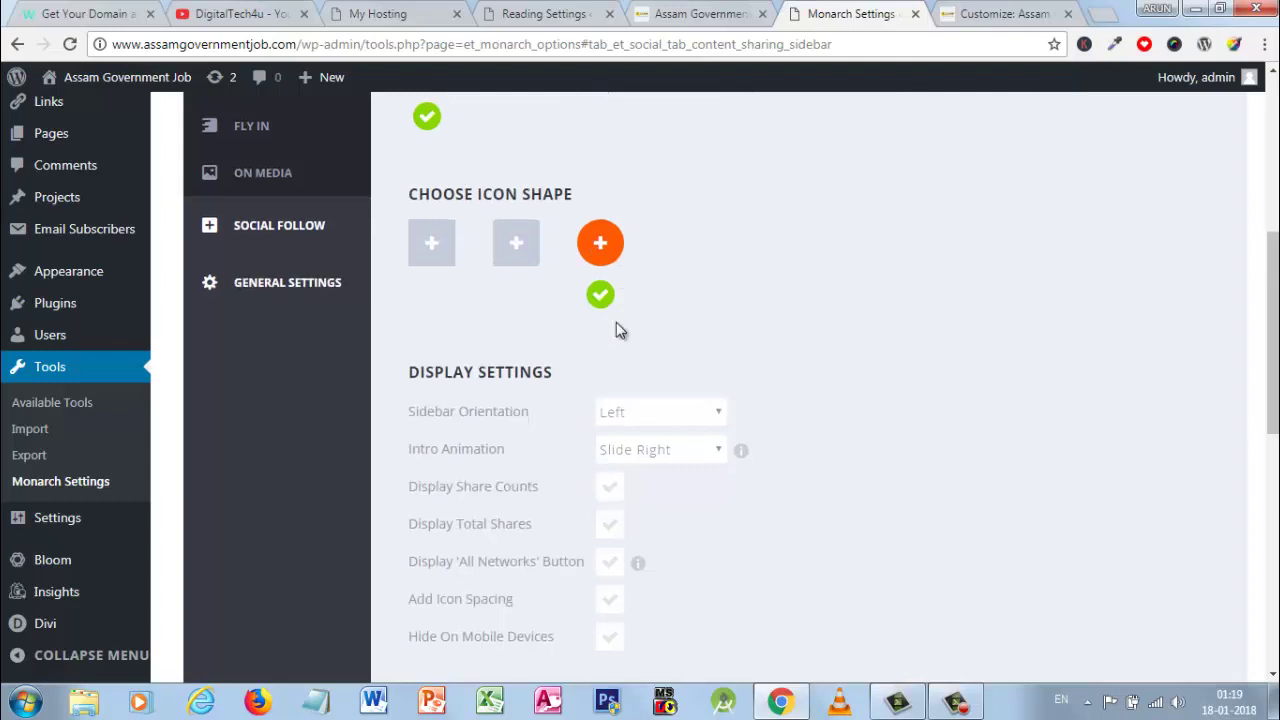
scroll(617, 329, down, 2)
scroll(640, 380, down, 4)
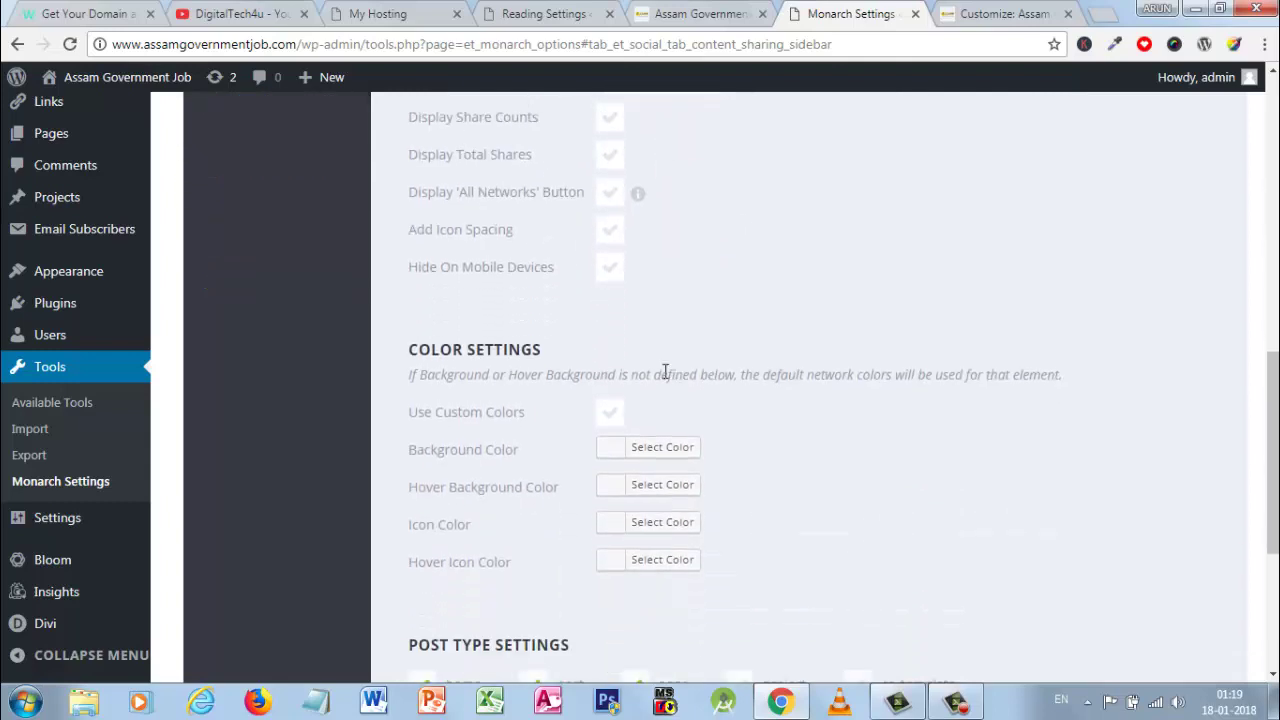
scroll(607, 414, down, 1)
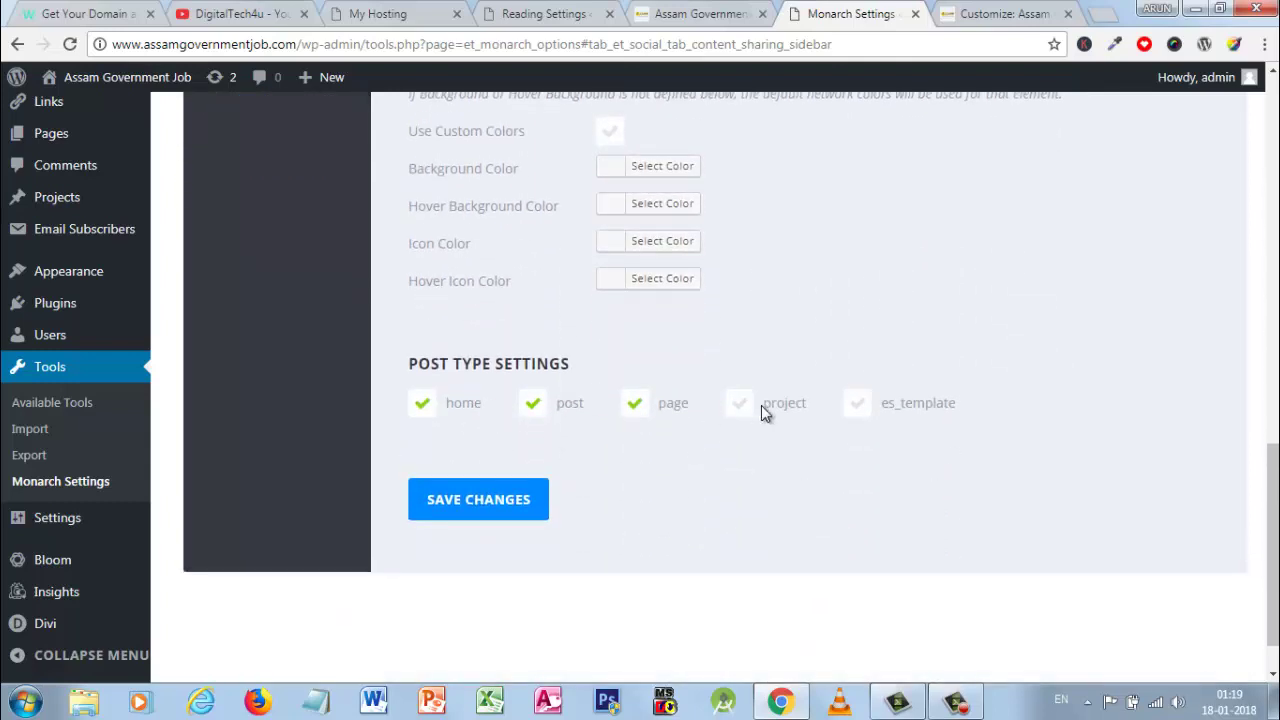
Examine Monarch's inline share icon configuration, including icon style, shape and display settings
scroll(387, 399, up, 4)
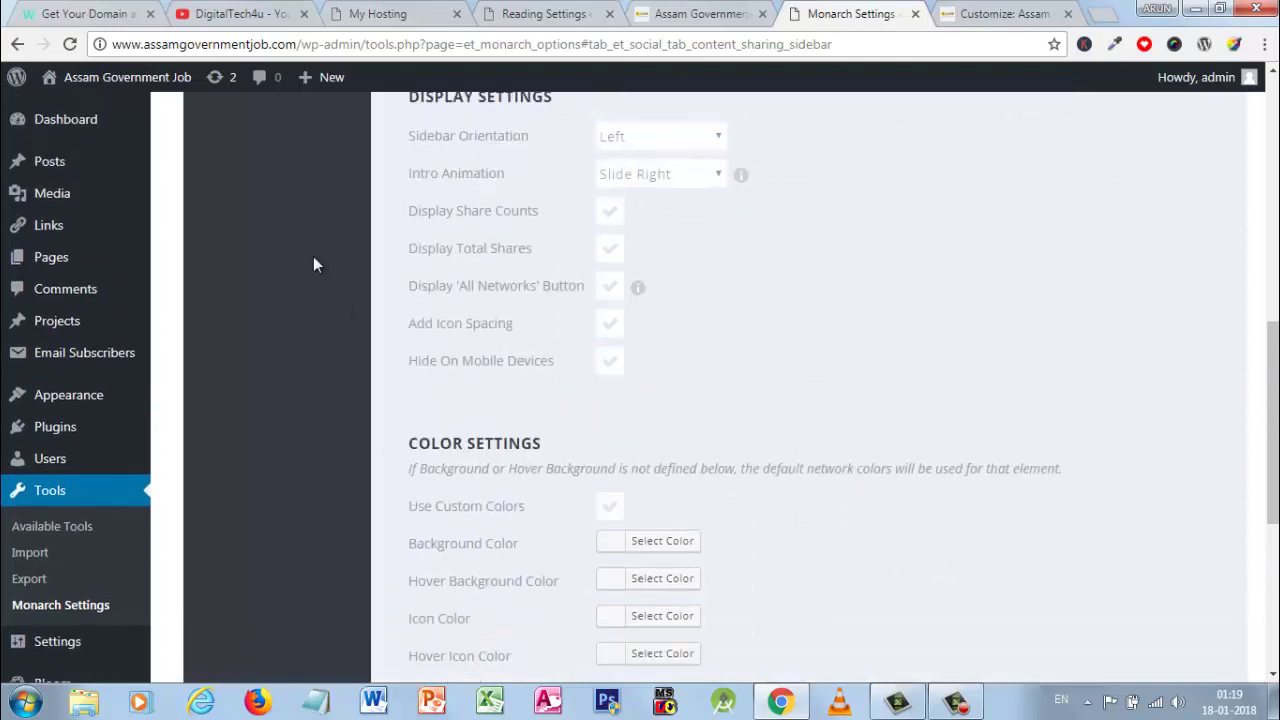
scroll(313, 264, up, 4)
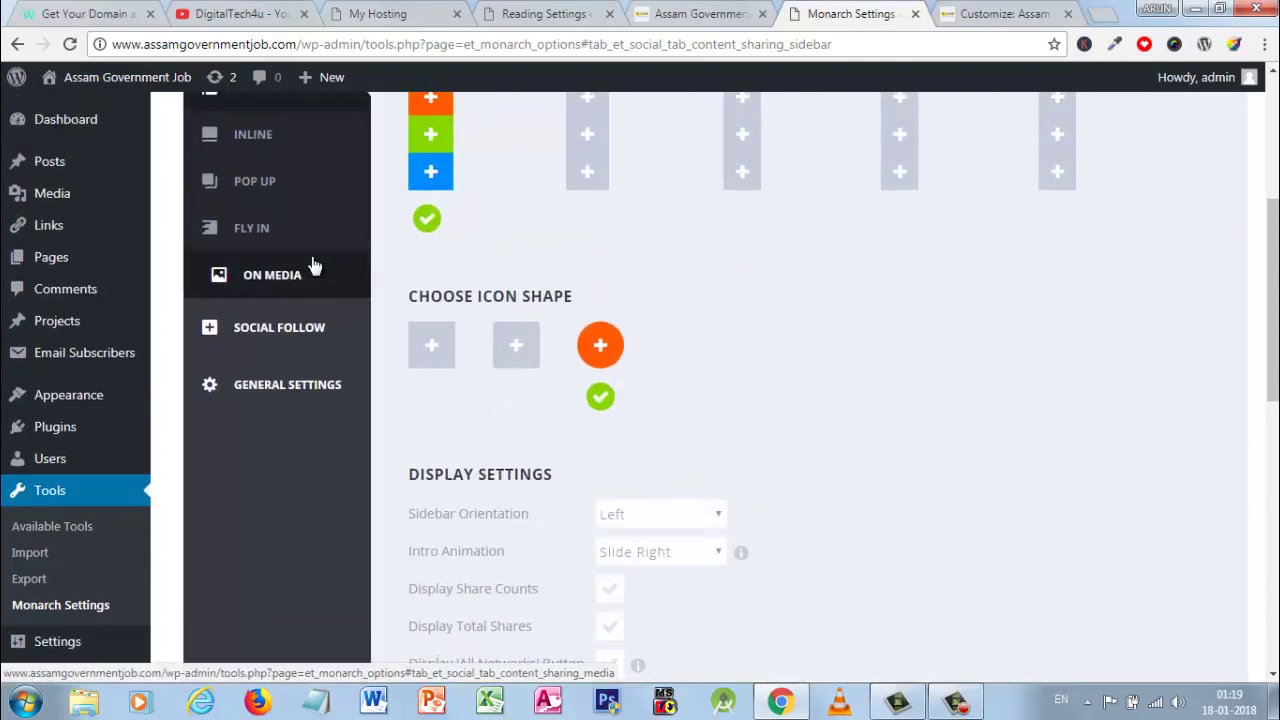
scroll(314, 266, up, 3)
click(253, 412)
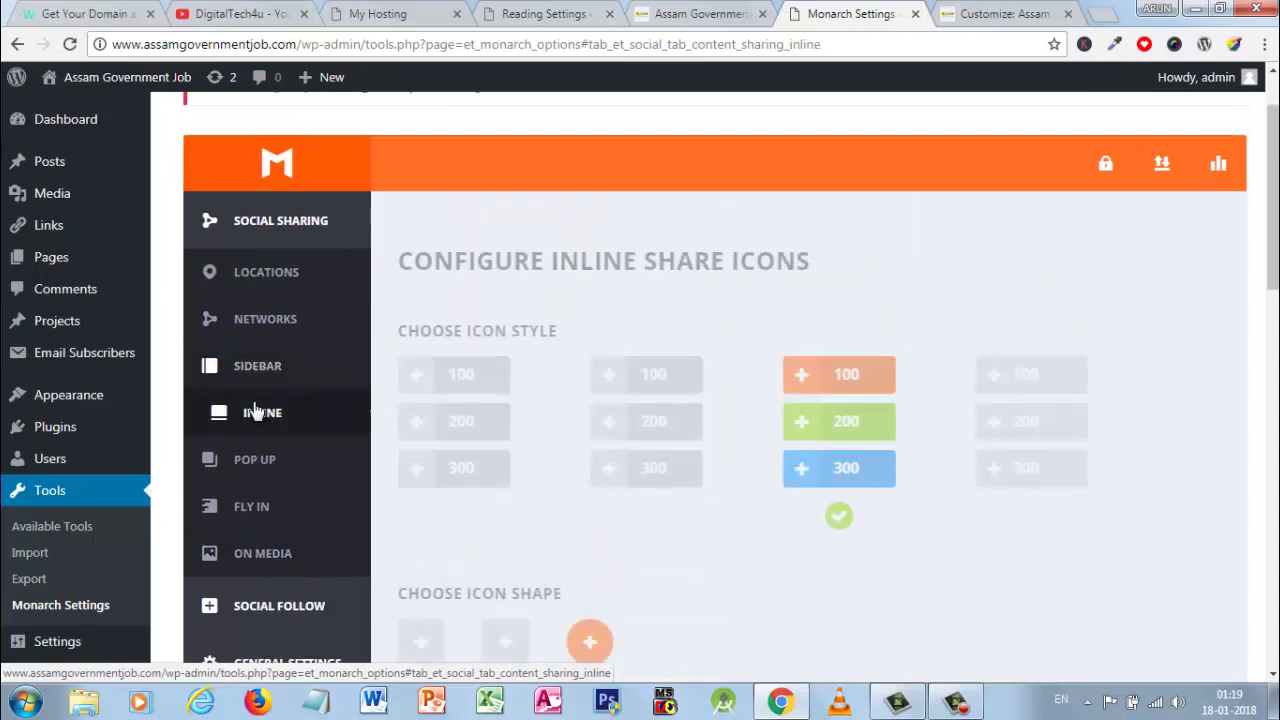
scroll(634, 389, down, 4)
scroll(643, 357, down, 6)
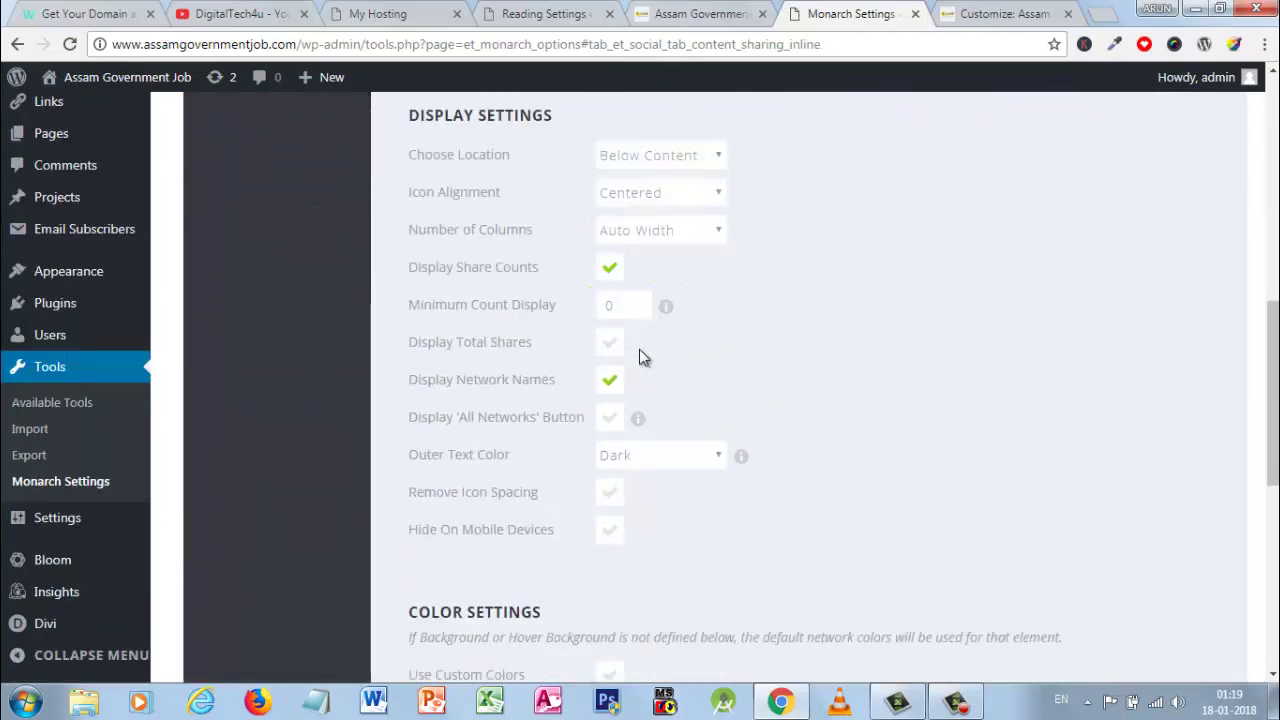
Review the display, color and post type settings for Monarch's inline share icons
scroll(673, 484, down, 2)
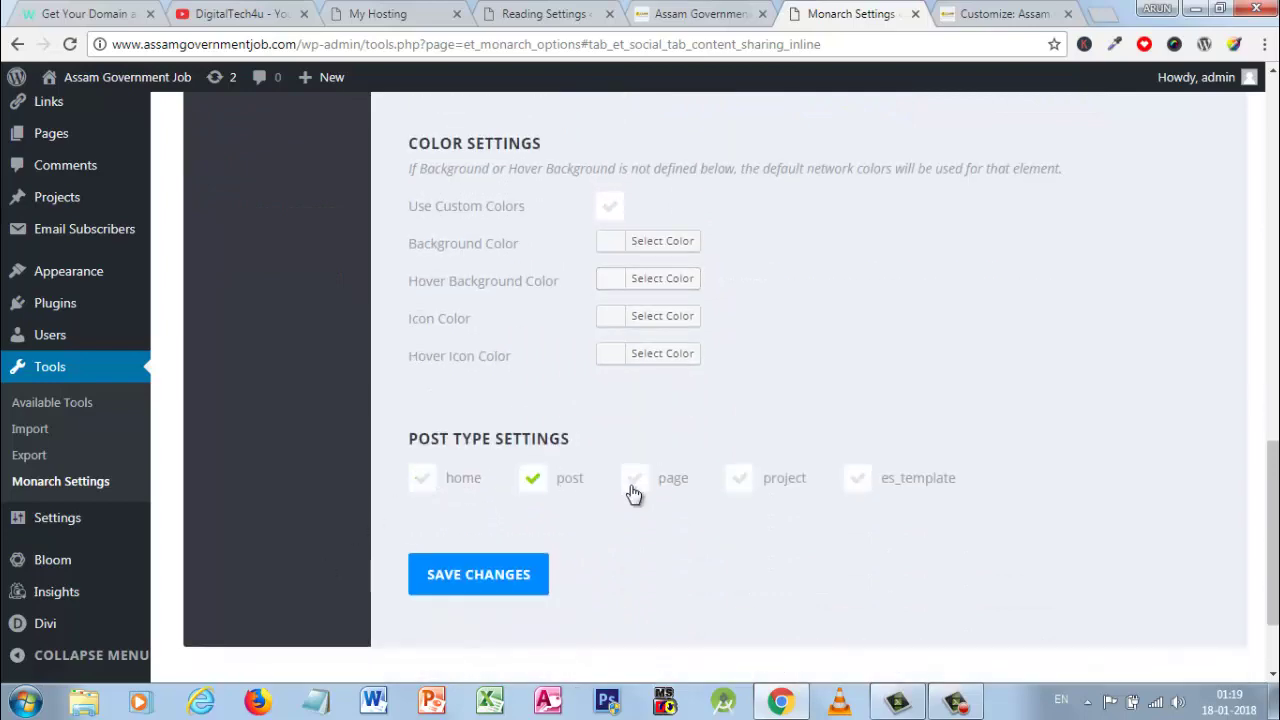
scroll(396, 414, up, 8)
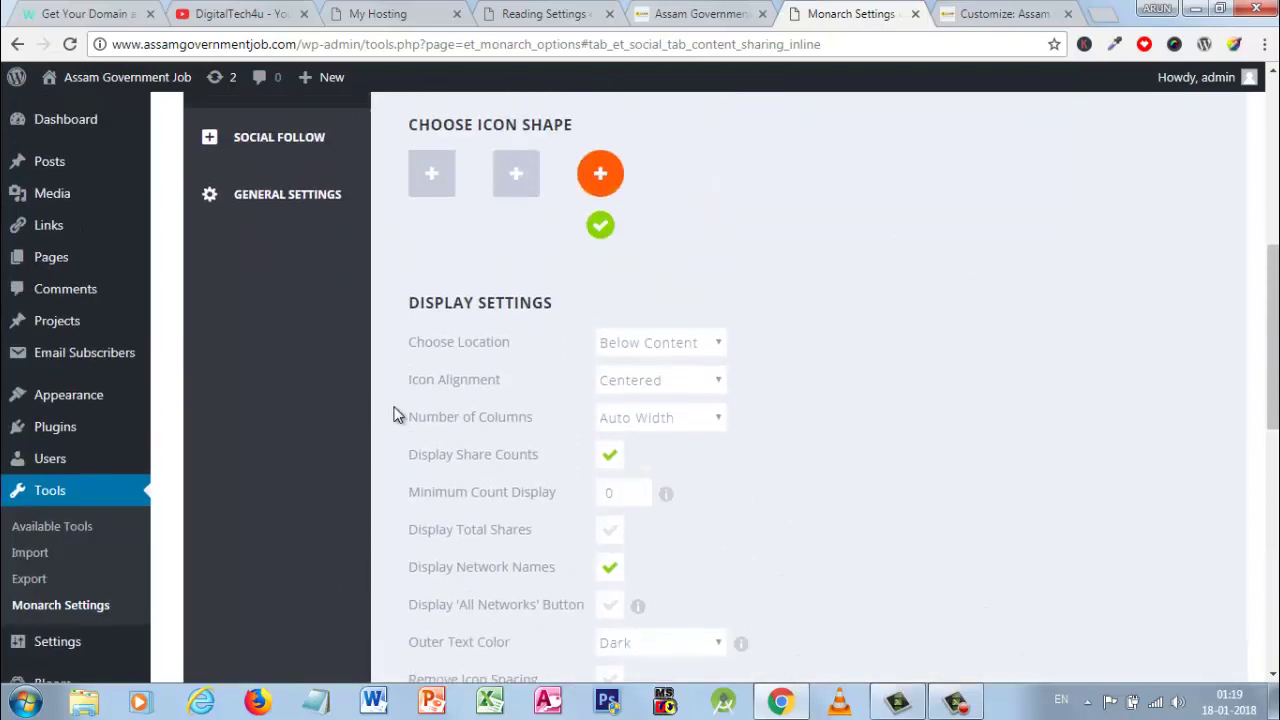
scroll(430, 470, down, 7)
scroll(433, 465, up, 6)
scroll(433, 465, down, 7)
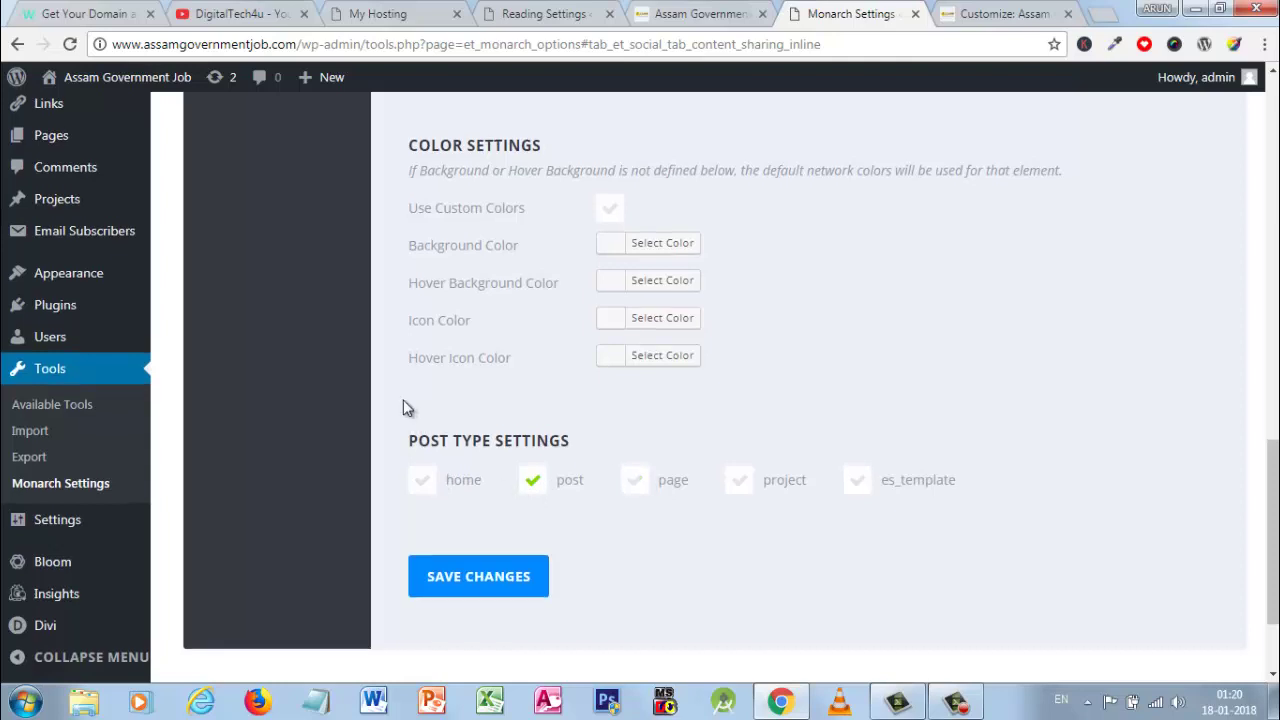
scroll(403, 399, up, 10)
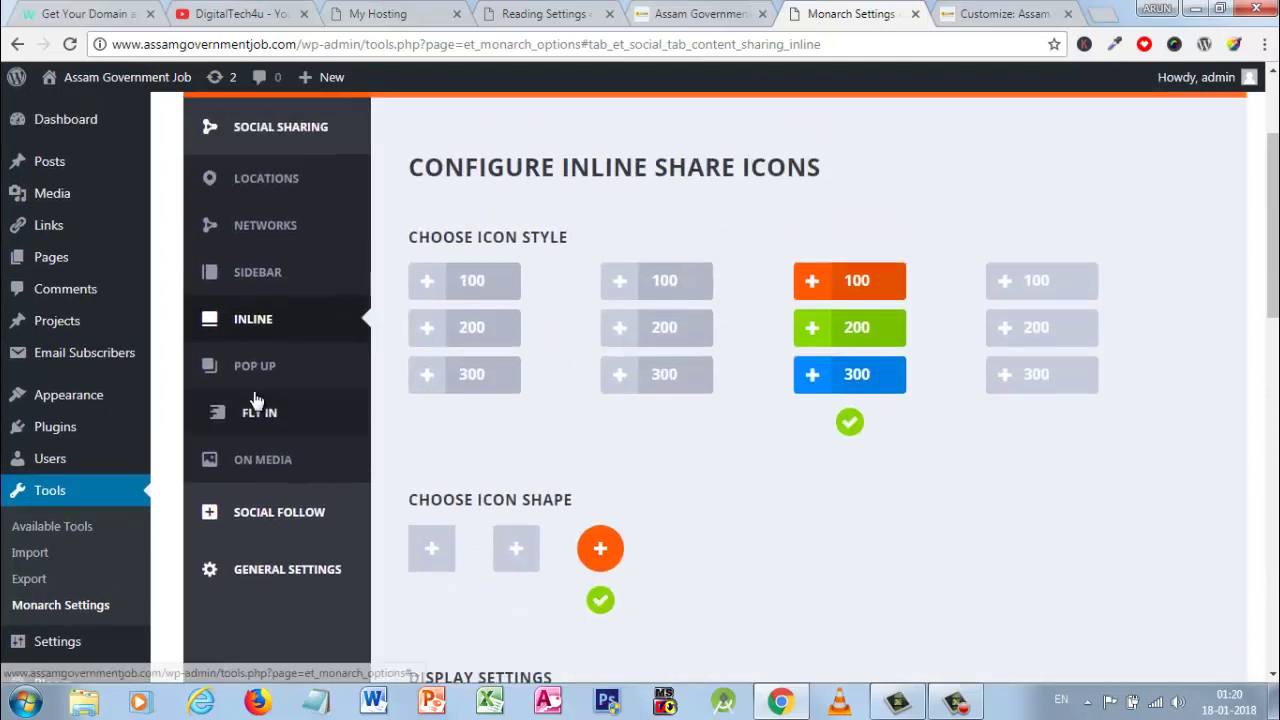
Look through Monarch's Pop Up, Fly In and On Media social sharing settings
click(256, 393)
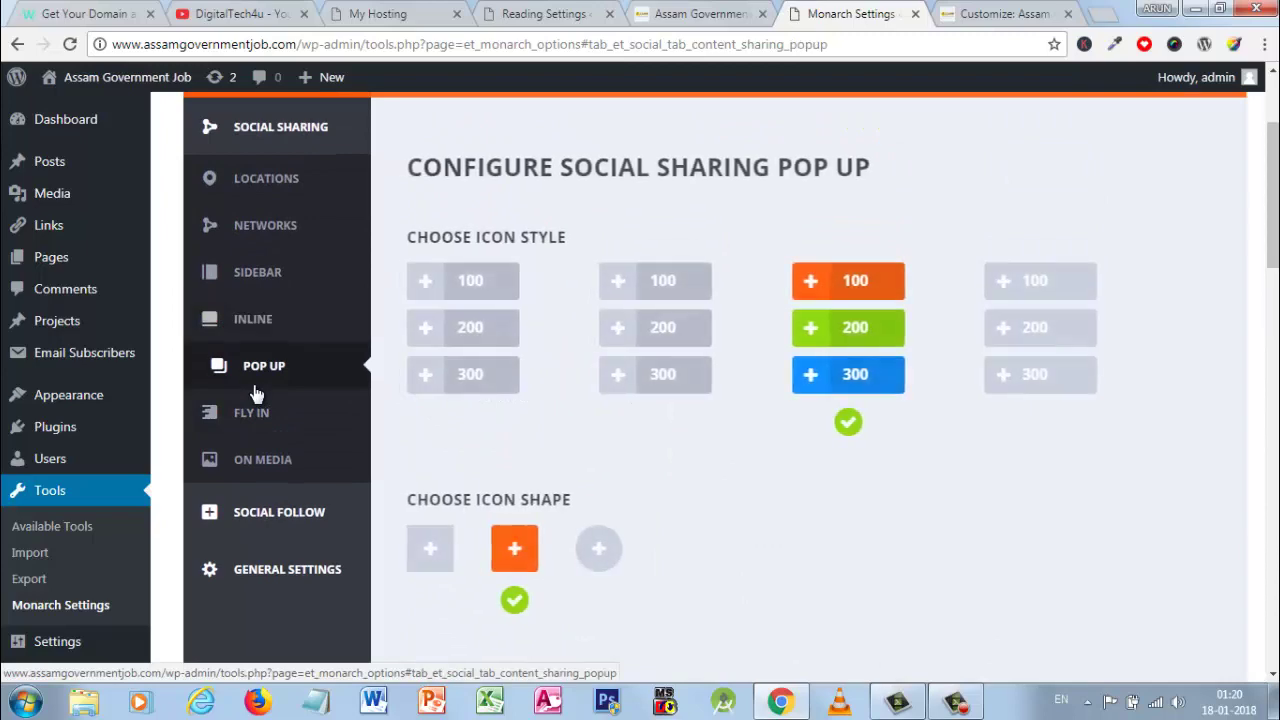
scroll(256, 393, down, 3)
scroll(256, 393, up, 2)
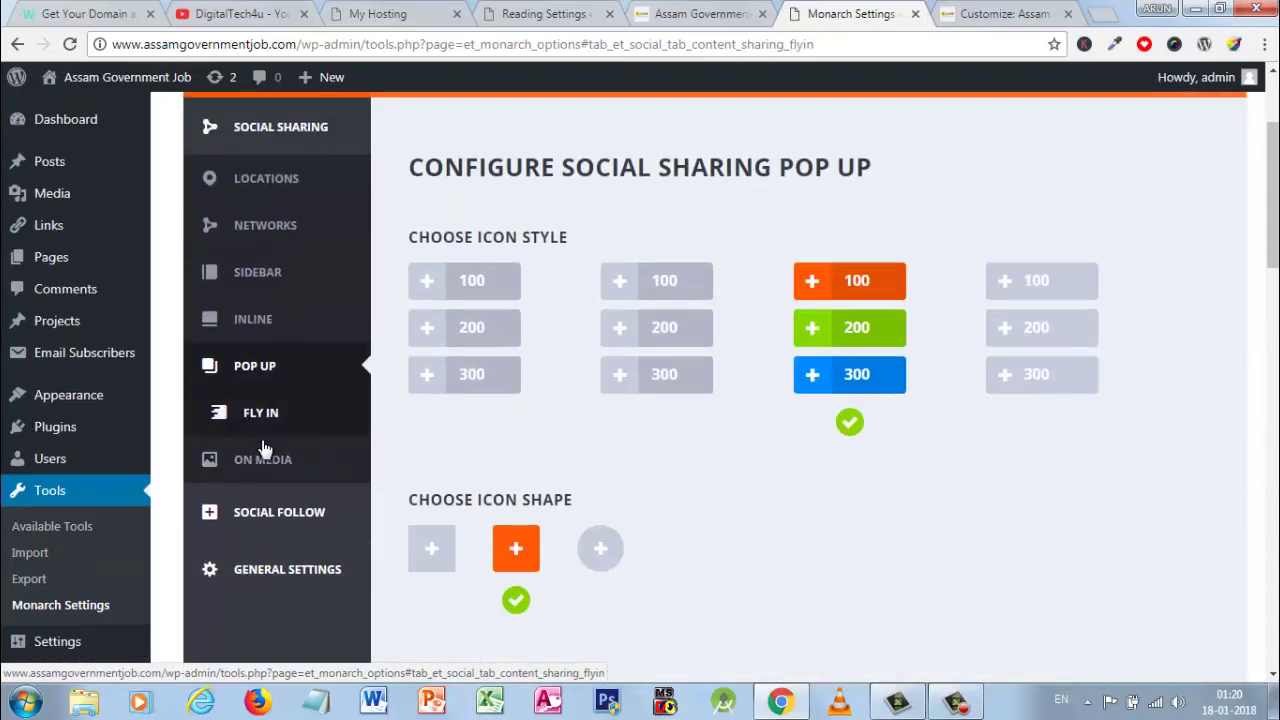
click(265, 446)
click(263, 466)
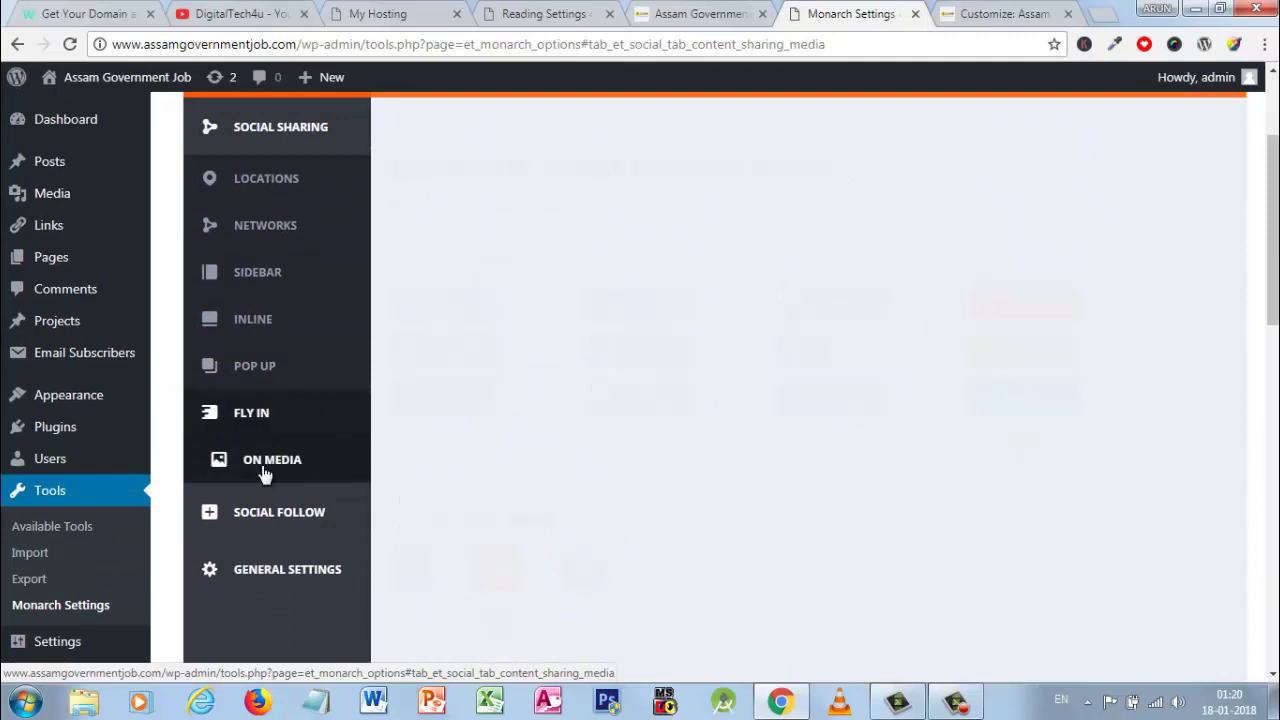
Open Monarch's Social Follow settings and review the managed networks and their display options
click(273, 518)
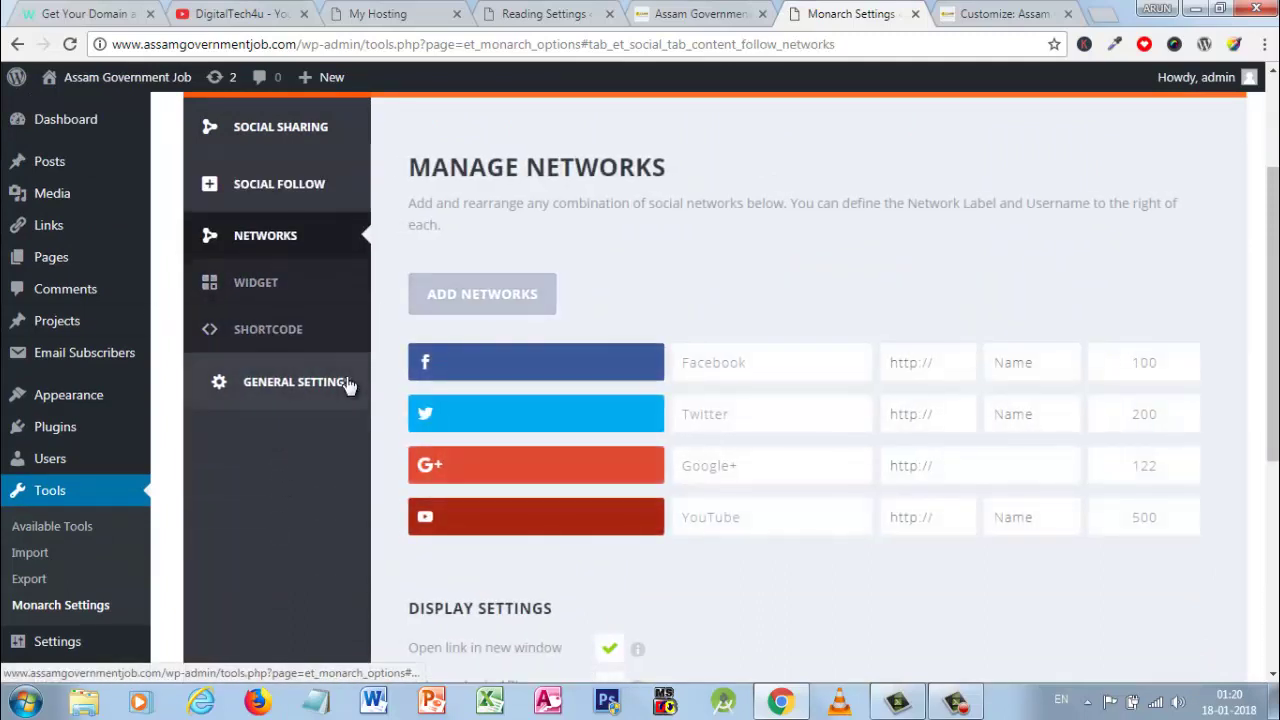
scroll(343, 380, up, 2)
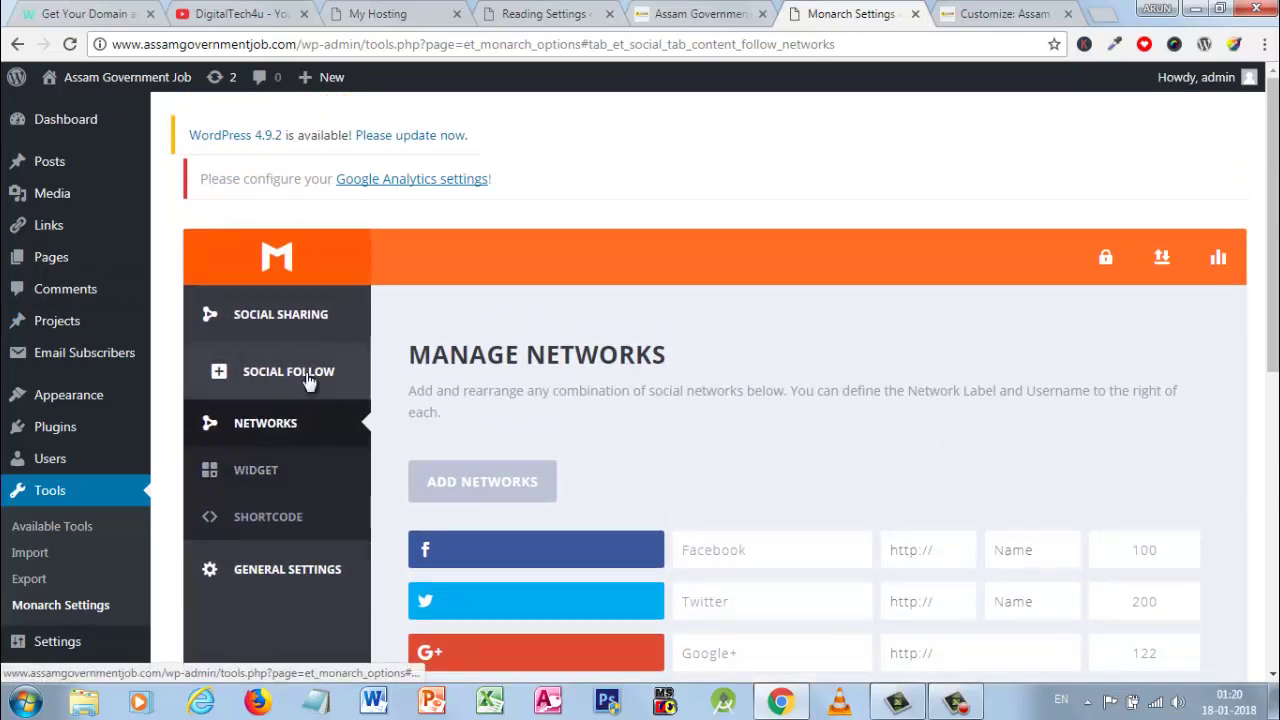
scroll(517, 437, down, 2)
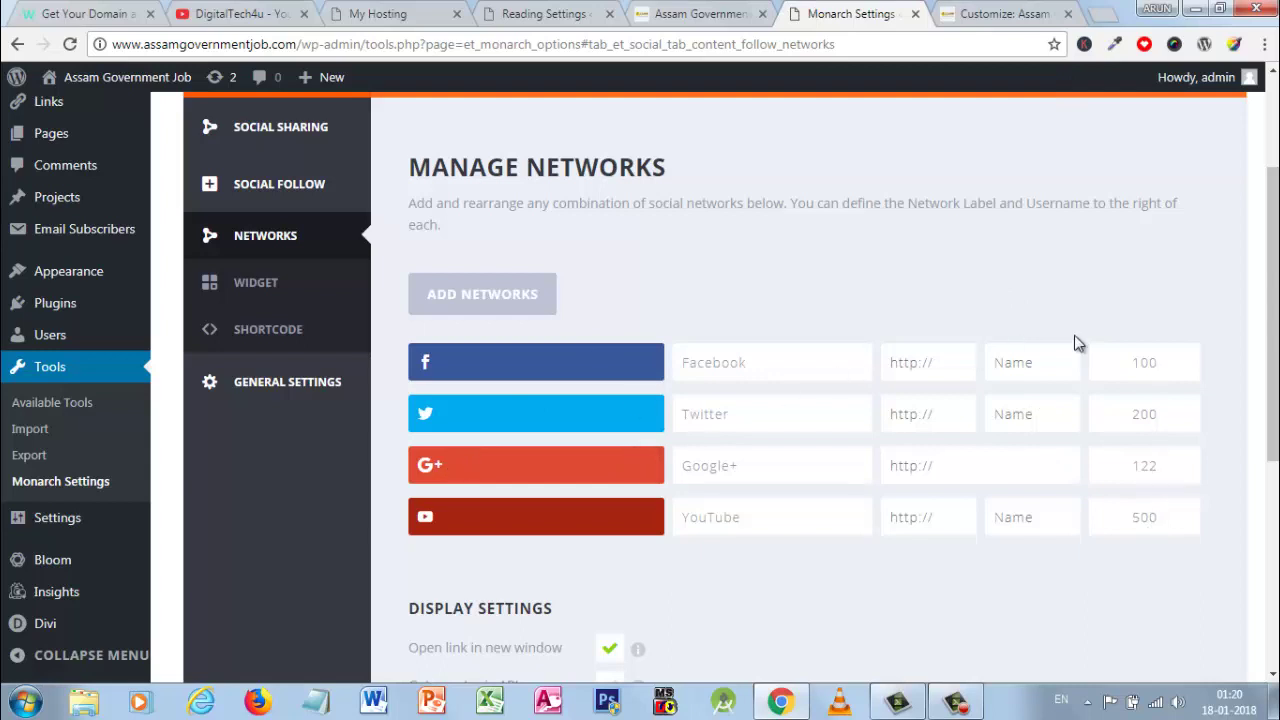
scroll(908, 406, down, 2)
scroll(908, 291, up, 3)
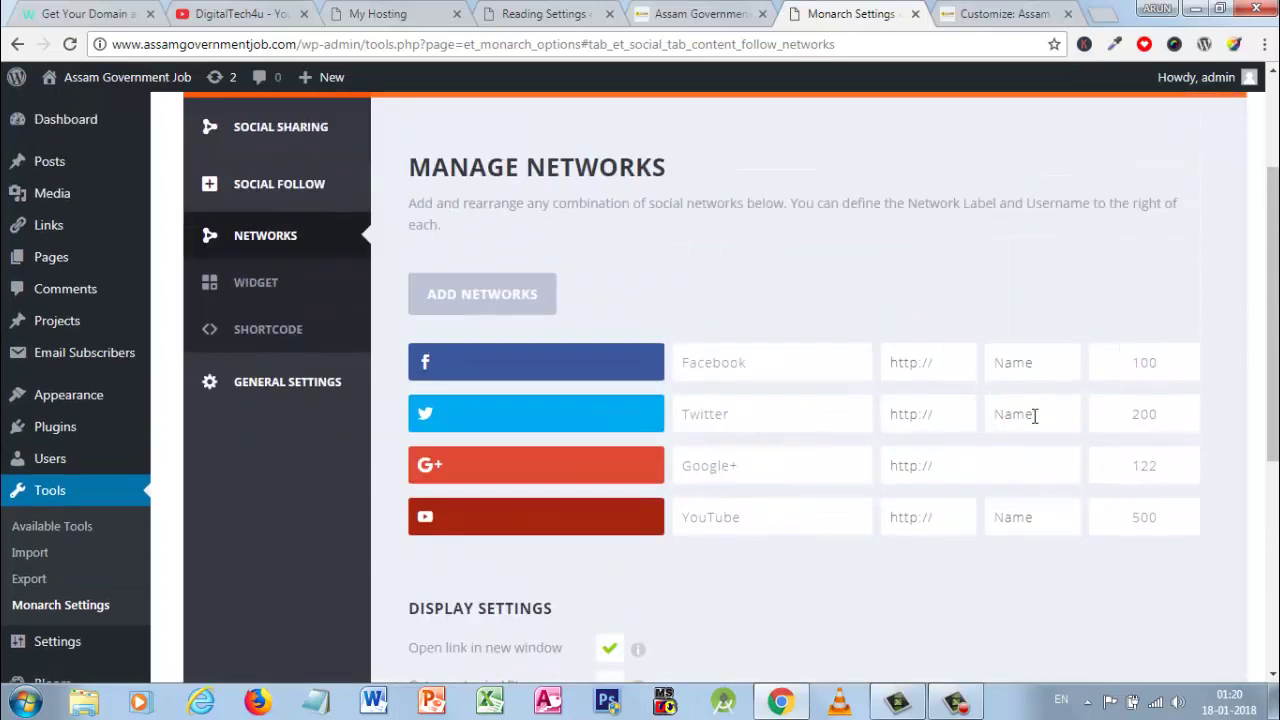
scroll(368, 428, up, 3)
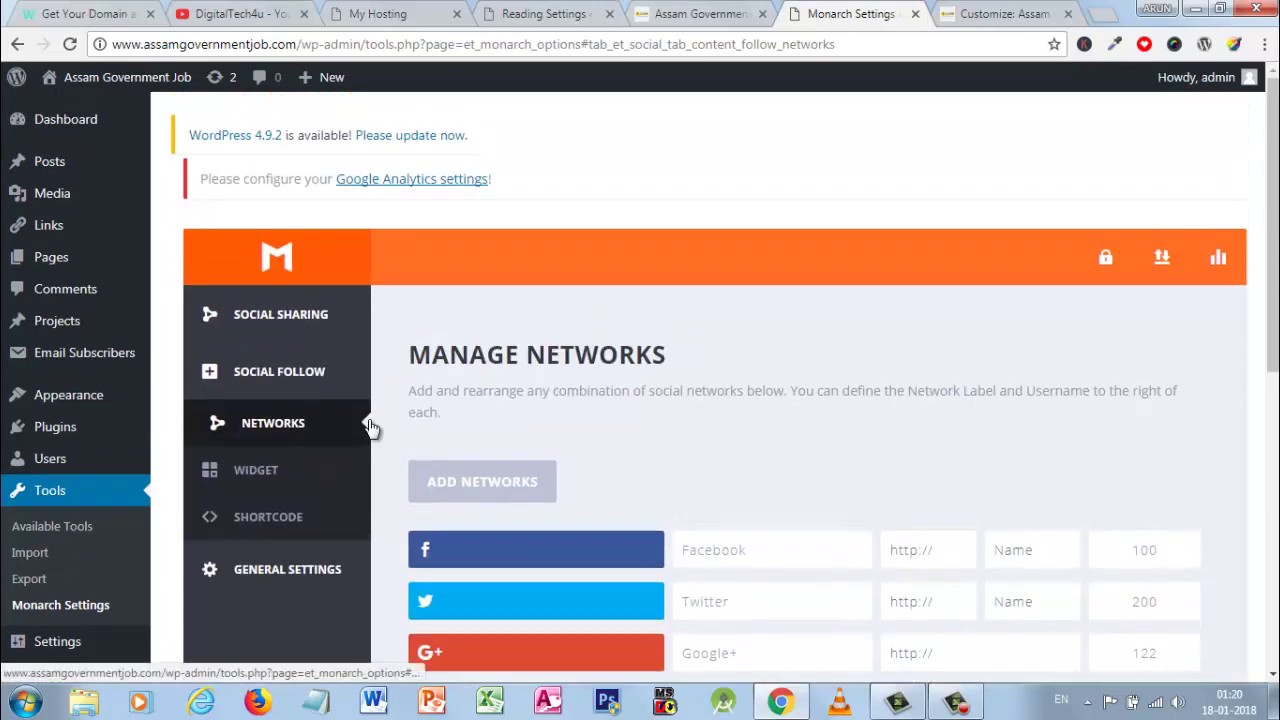
View the published UPPSC Recruitment 2018 Online Forms post in a new browser tab and check its share and follow icons
mouse_move(118, 167)
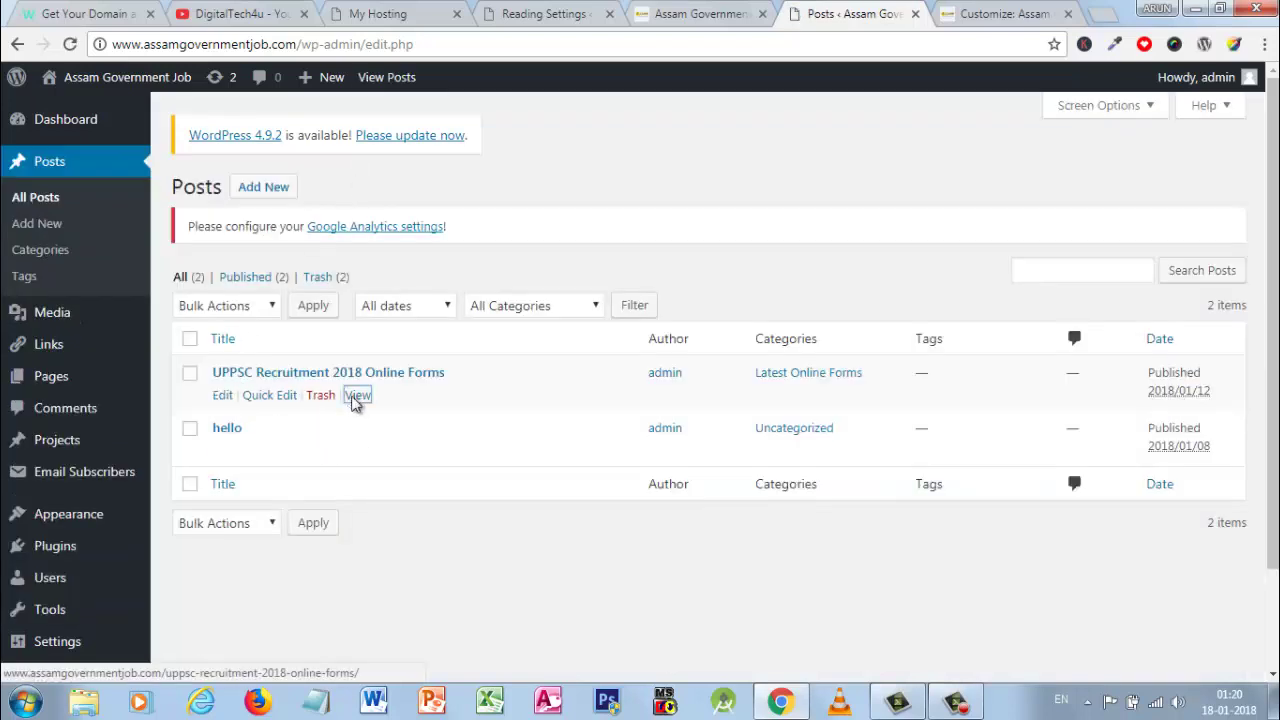
right_click(357, 397)
click(392, 409)
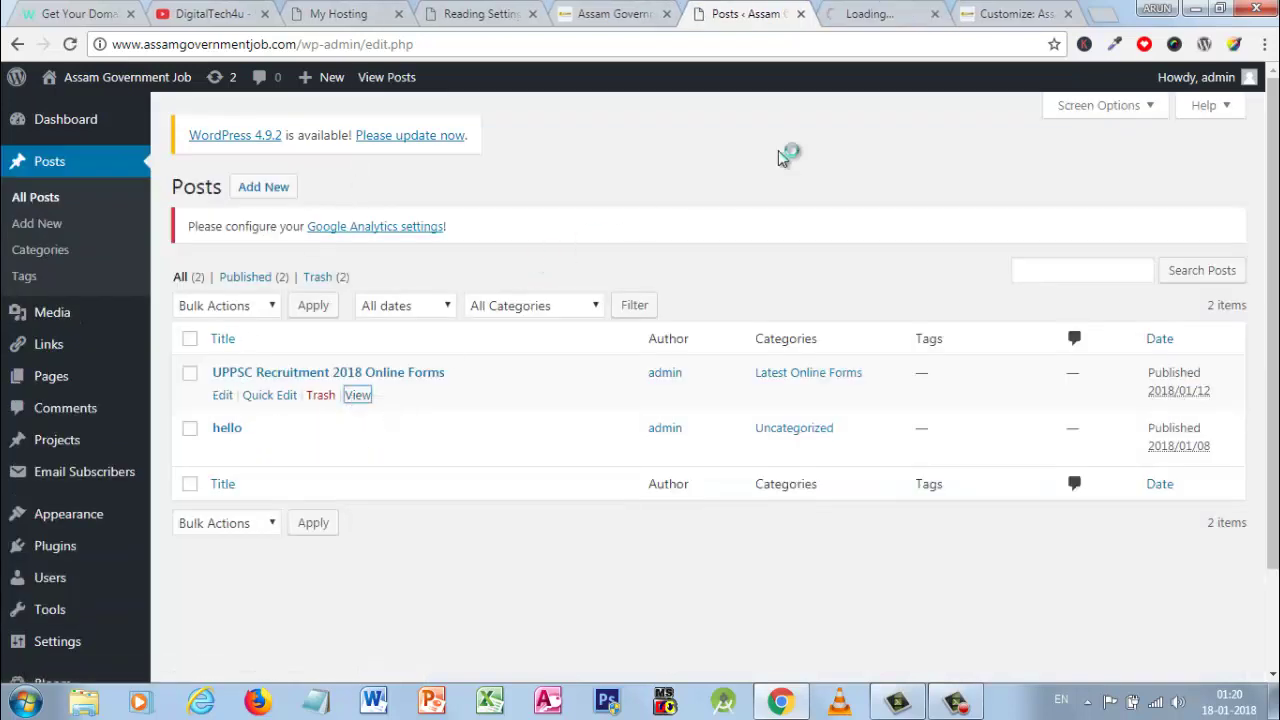
click(840, 12)
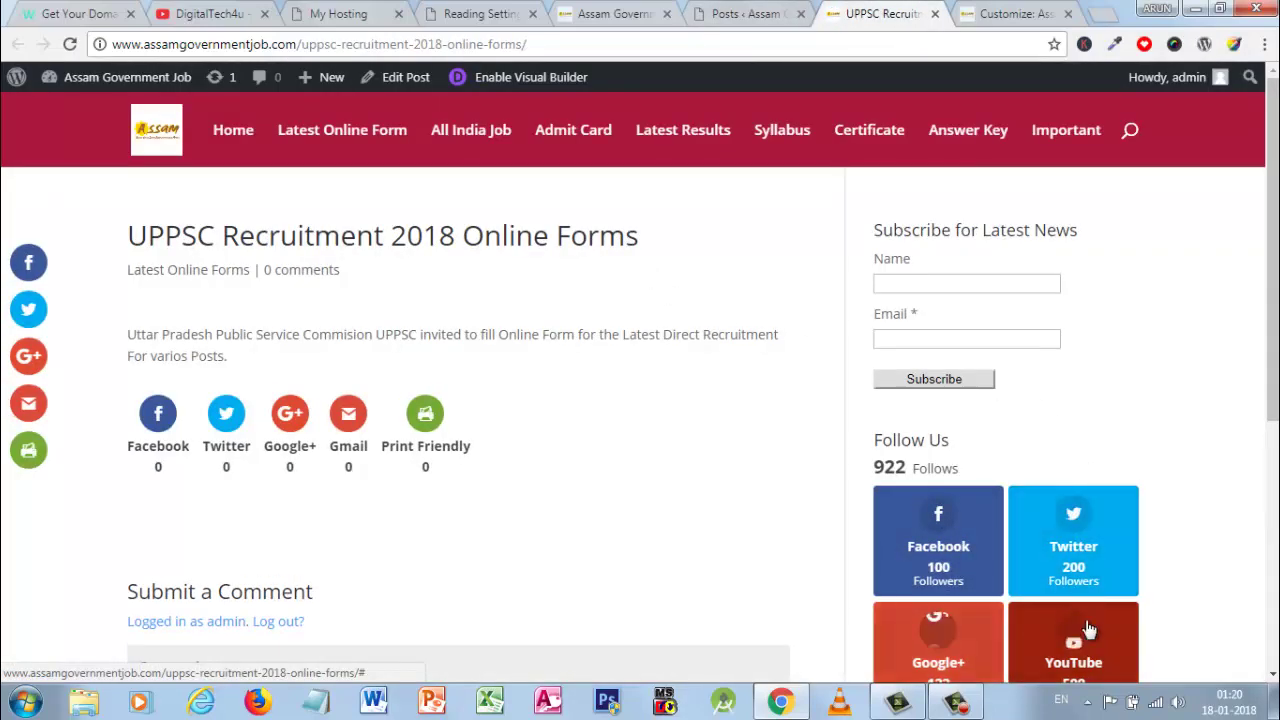
scroll(980, 590, down, 1)
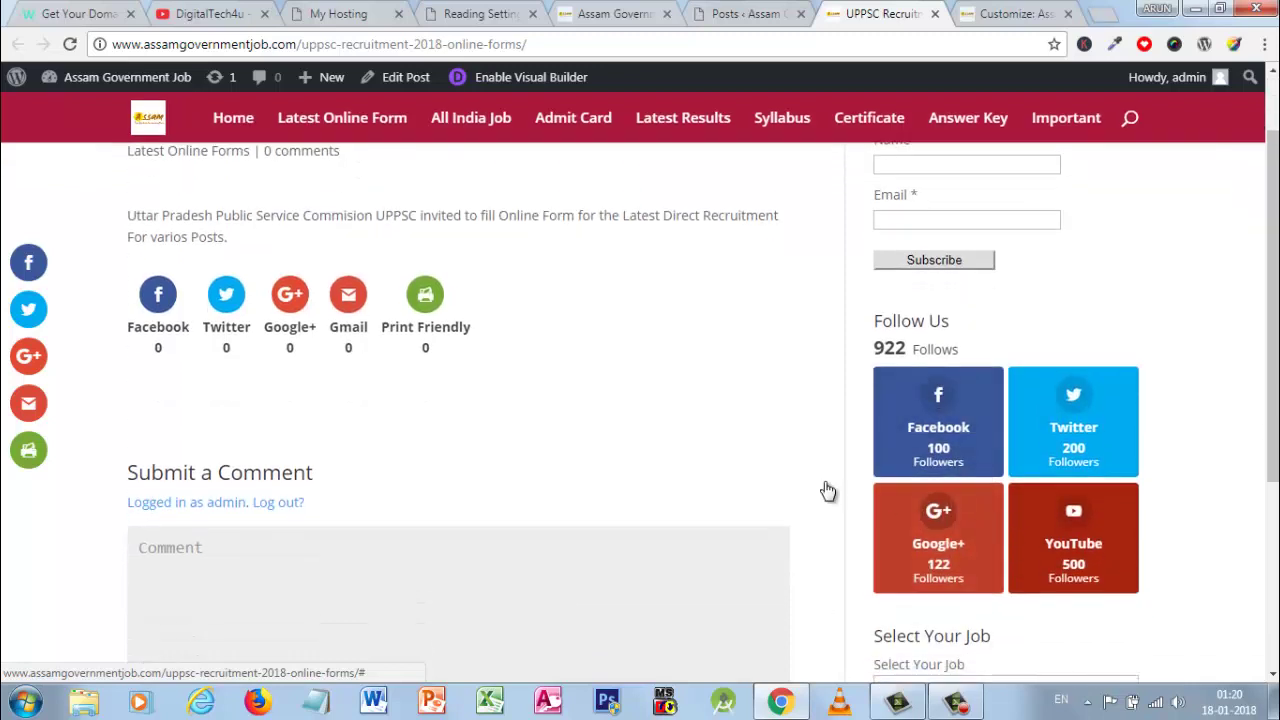
scroll(663, 277, up, 1)
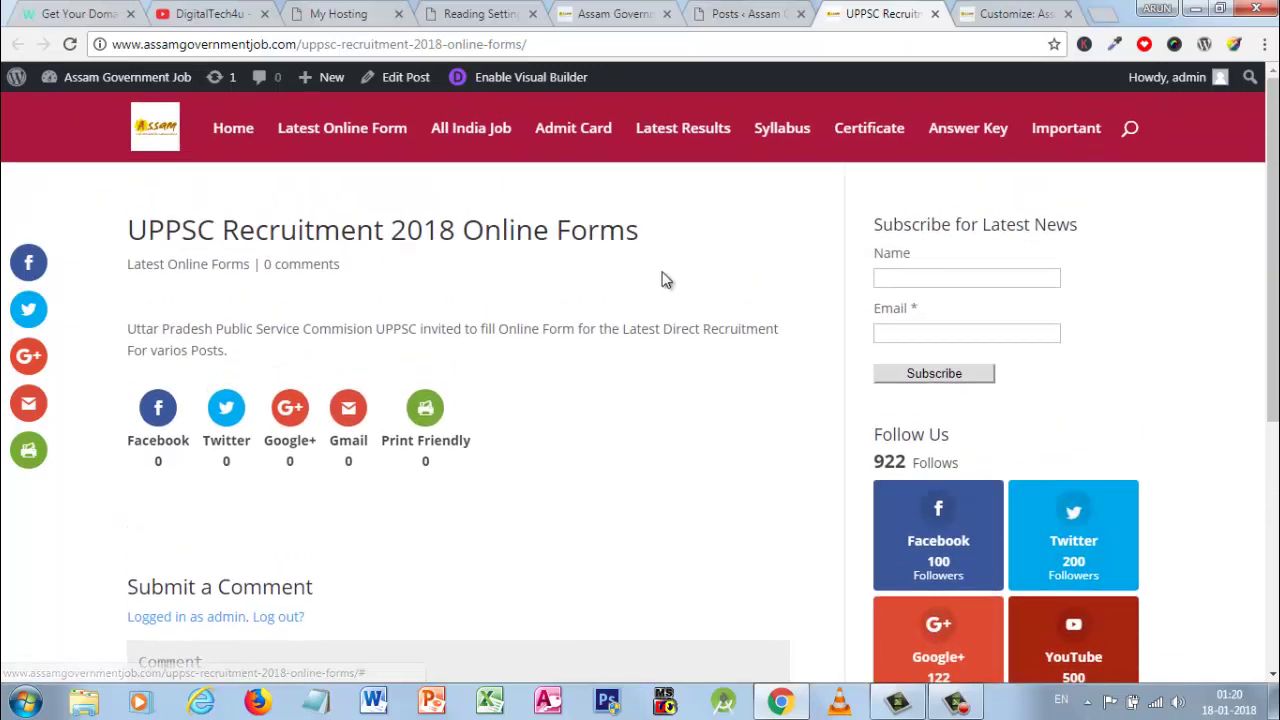
Switch to the theme customizer and review the Typography options under General Settings
click(988, 12)
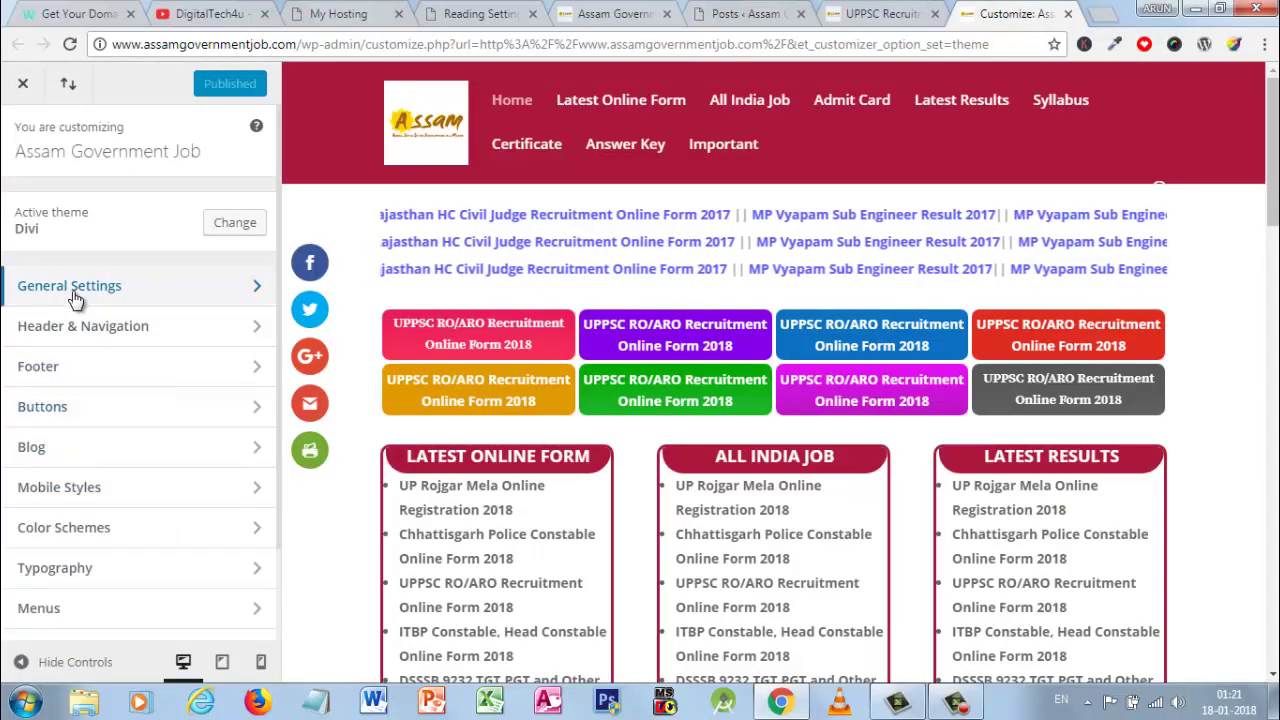
click(148, 298)
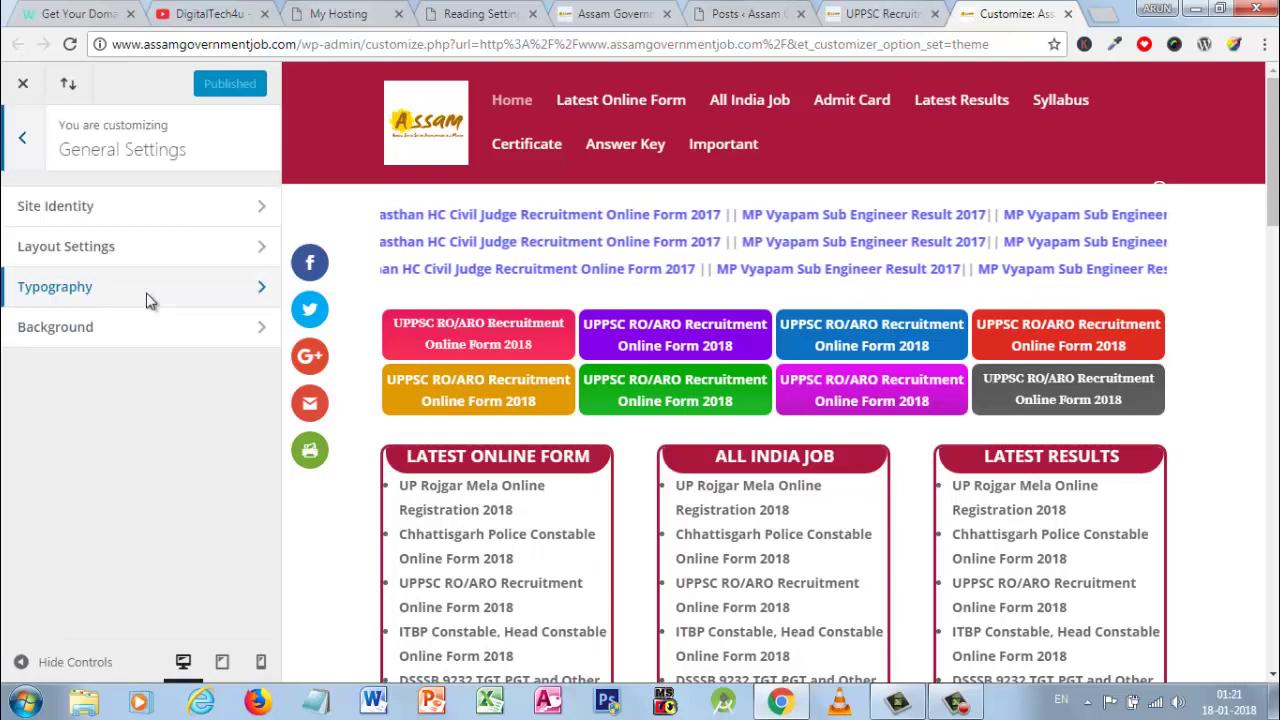
click(70, 298)
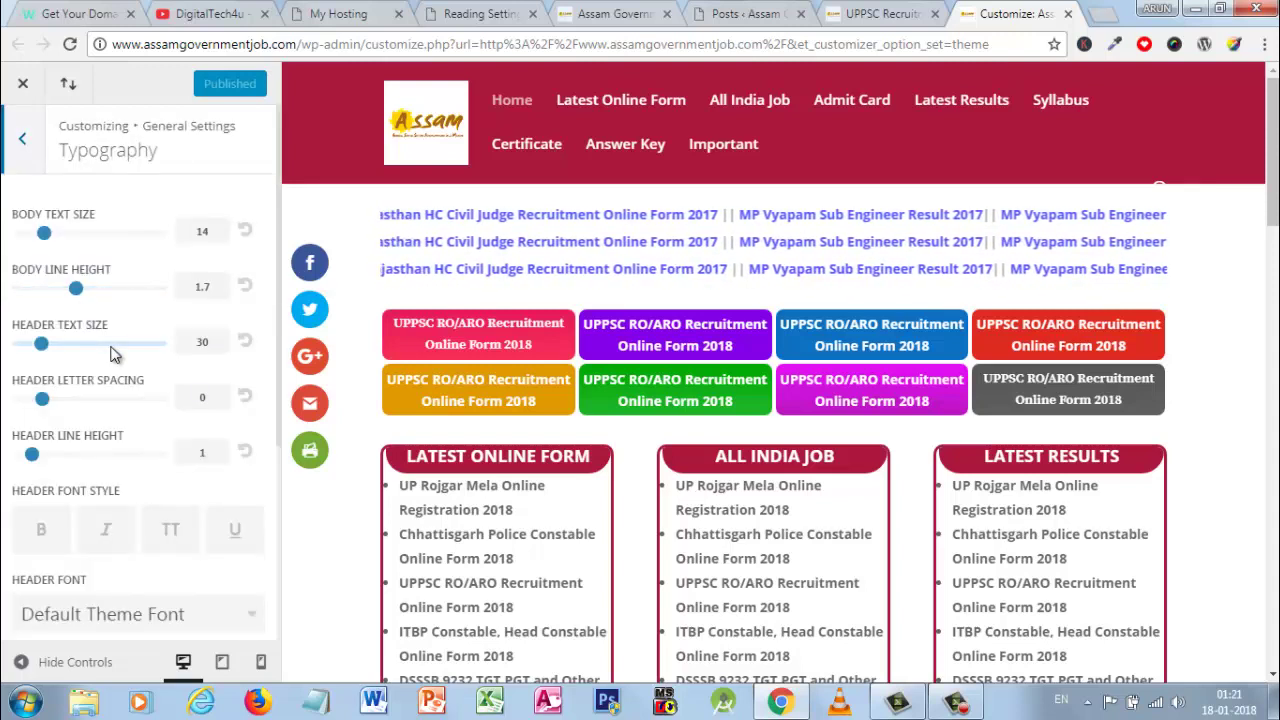
scroll(112, 352, down, 3)
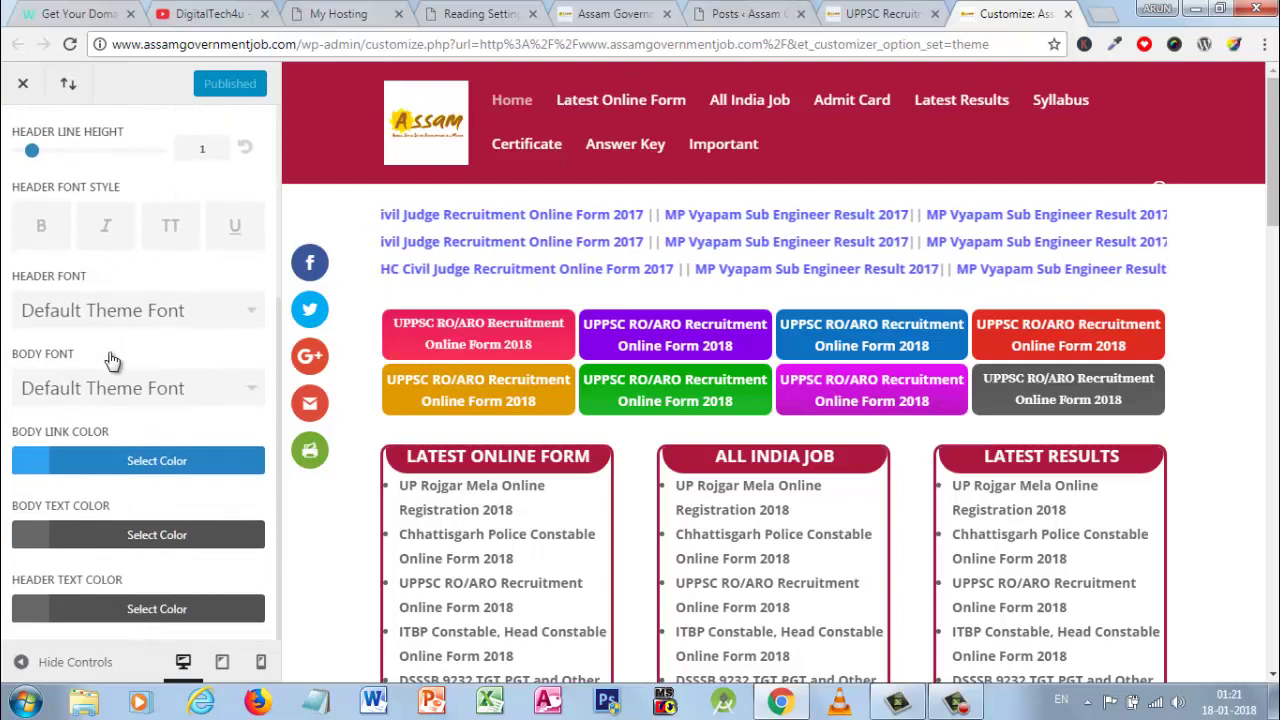
scroll(110, 360, up, 3)
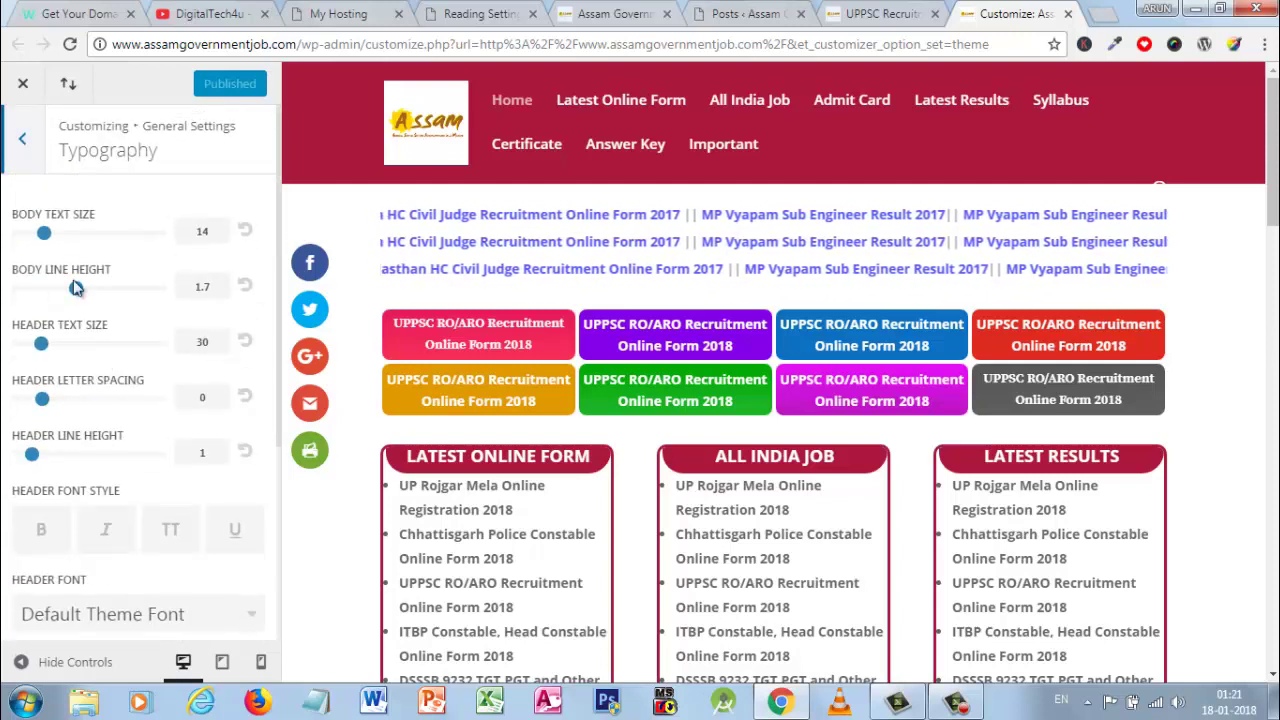
click(24, 140)
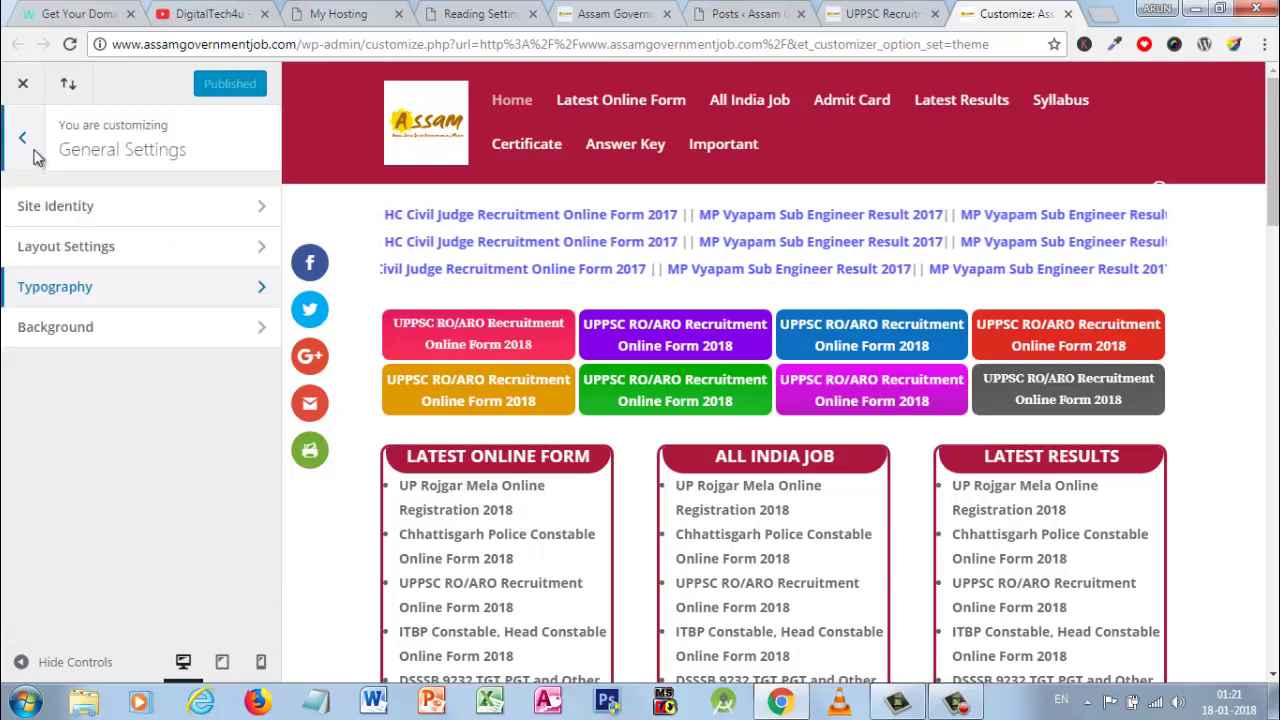
Check the Layout Settings under General Settings and return to the main customizer list
click(58, 249)
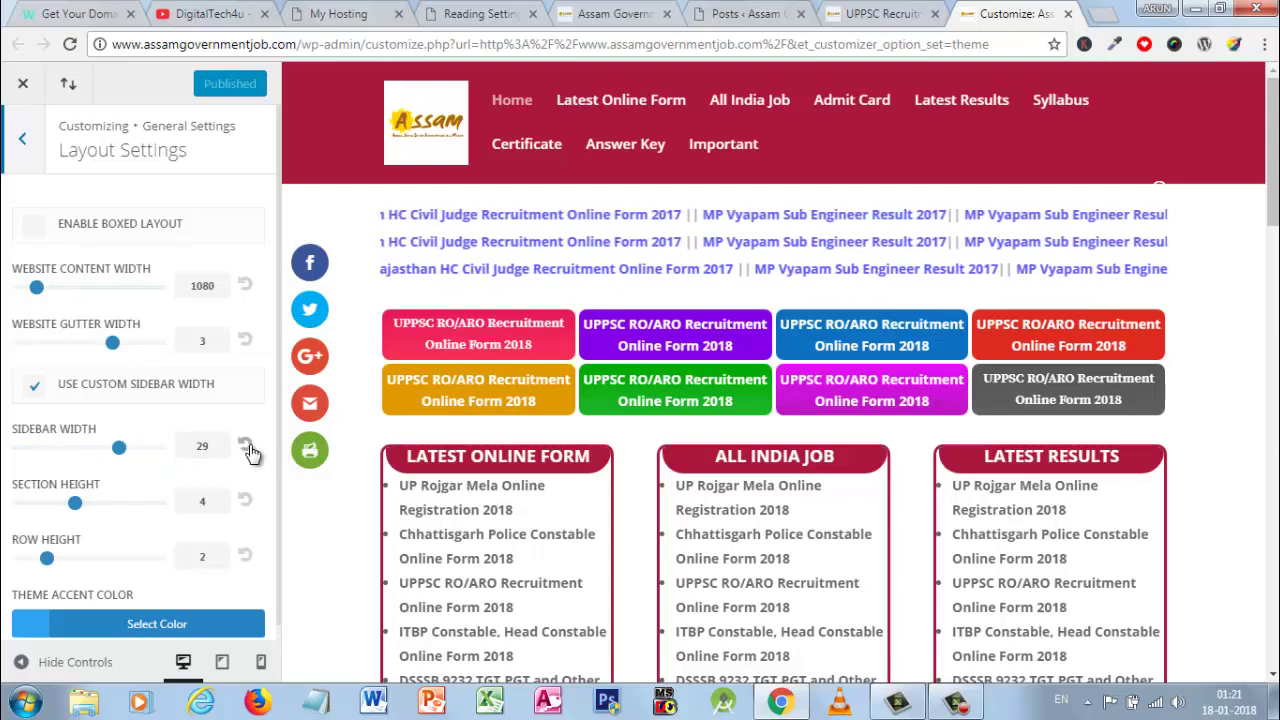
click(22, 136)
click(22, 133)
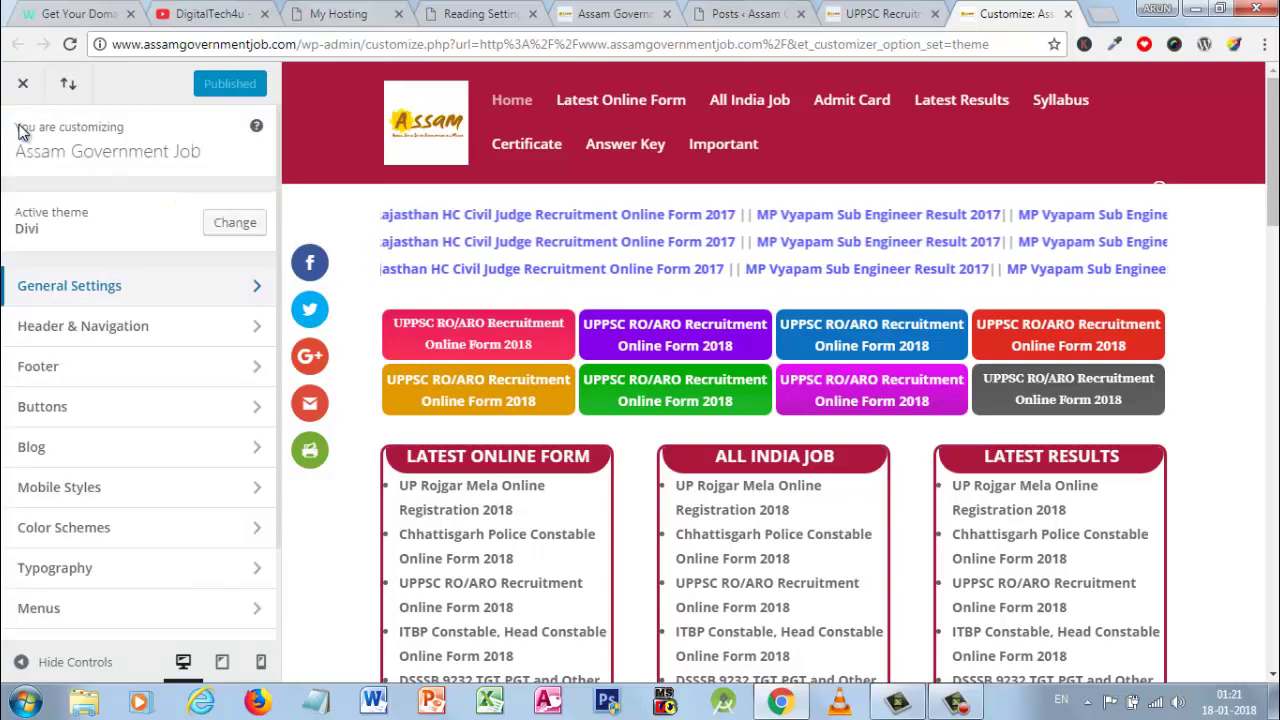
Open the Header Format settings under Header & Navigation and set the header style to Centered
click(55, 328)
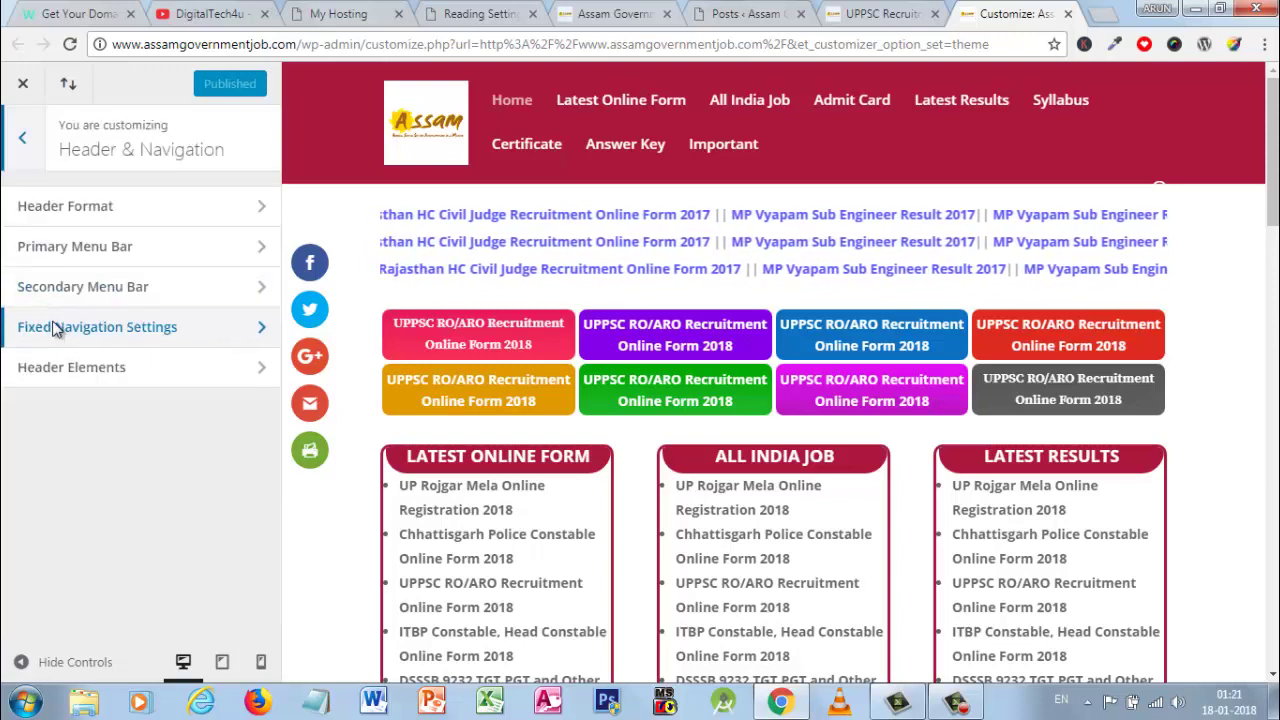
click(71, 205)
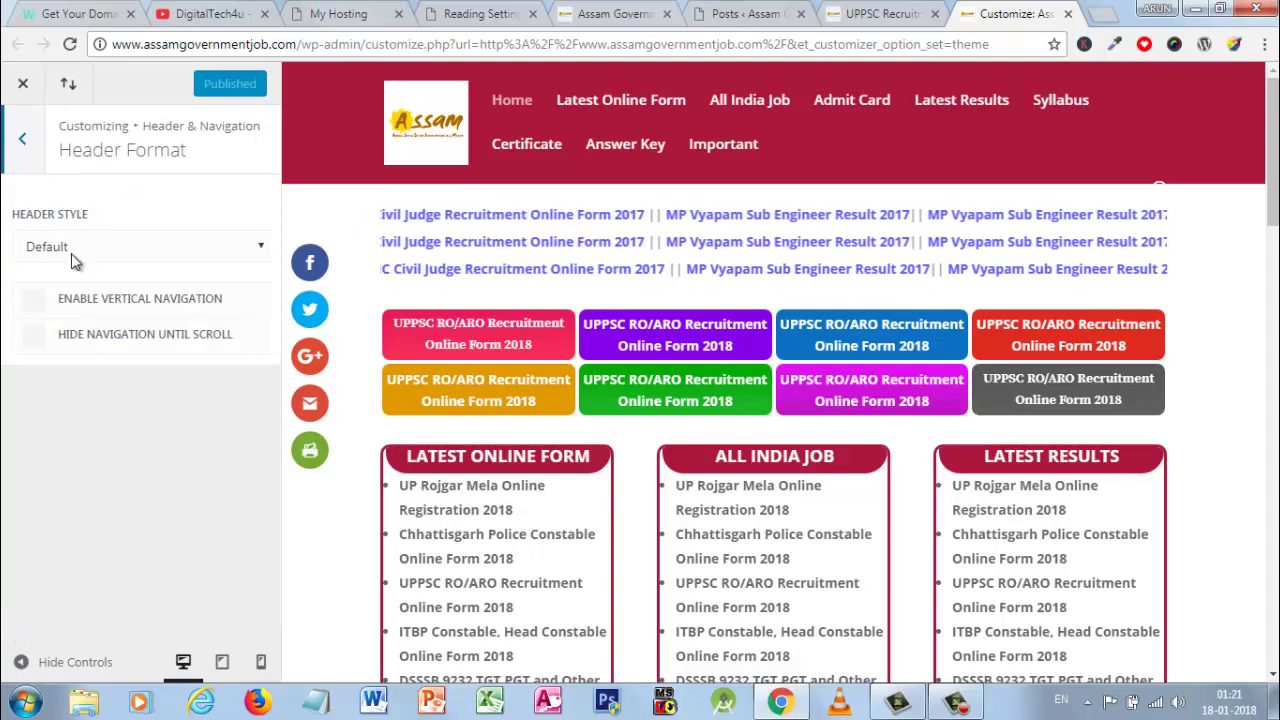
click(71, 247)
key(Escape)
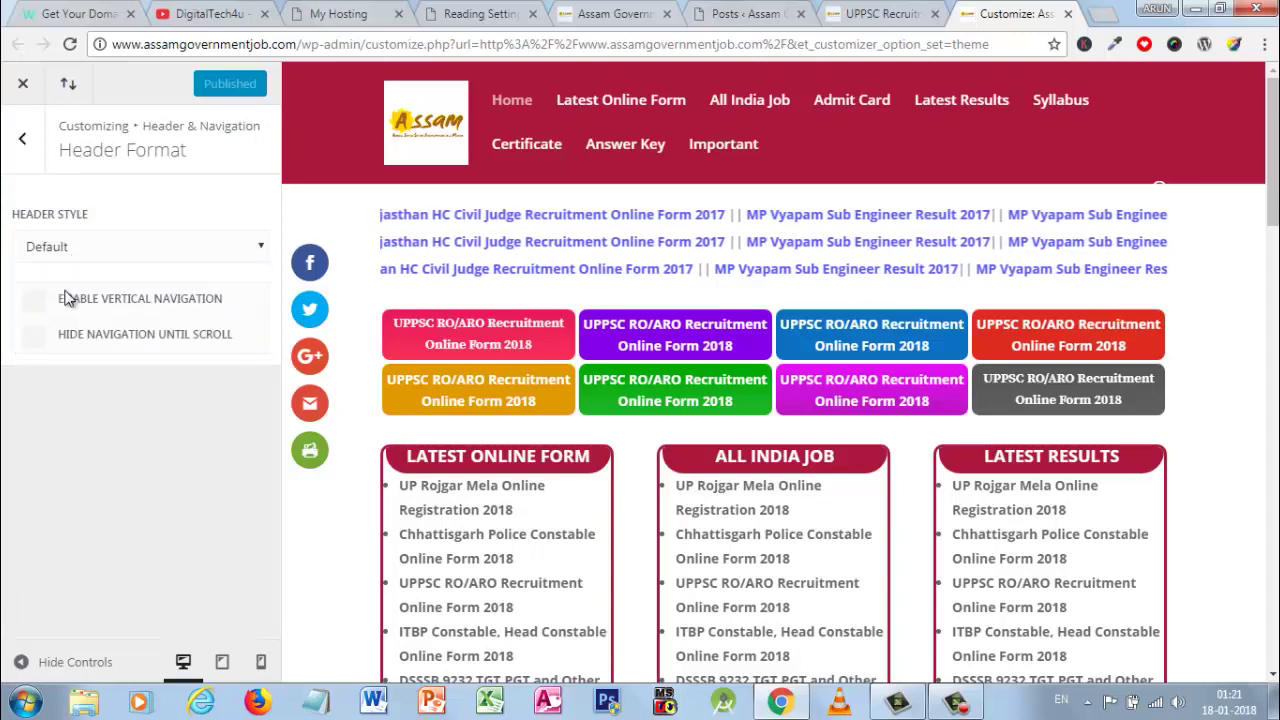
click(65, 298)
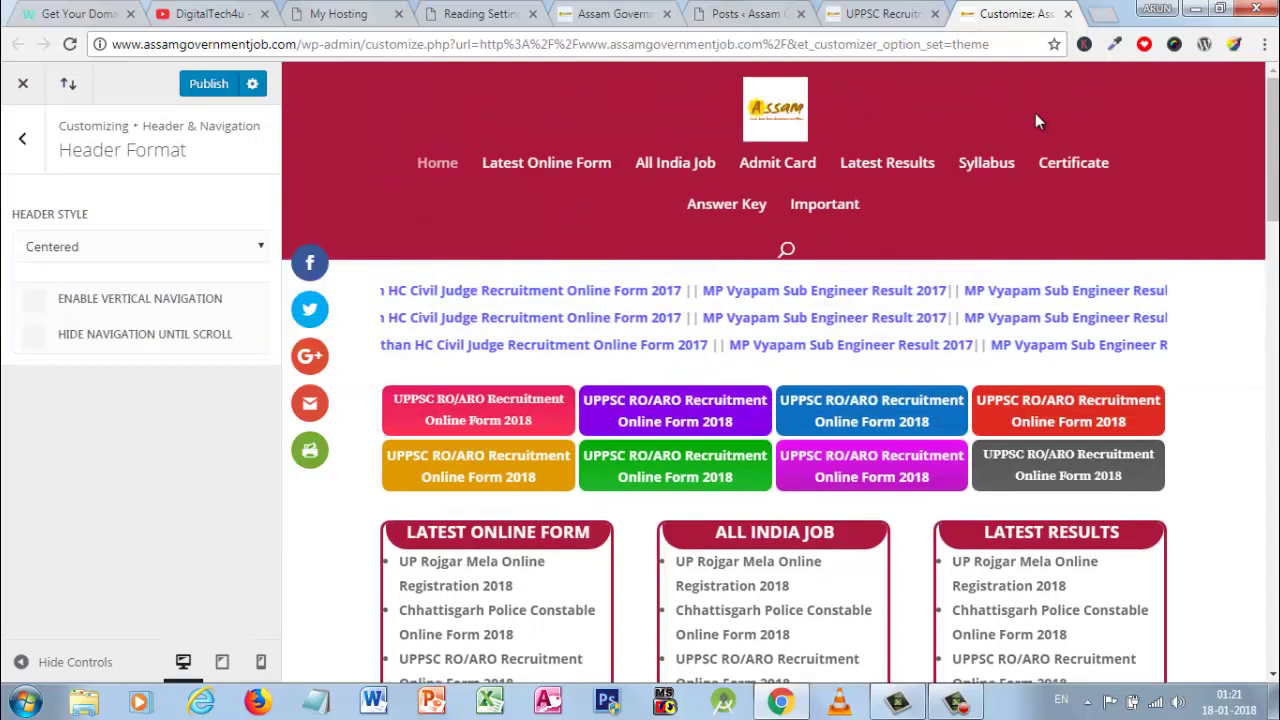
Preview the Centered Inline Logo and Slide In header styles in turn
click(150, 246)
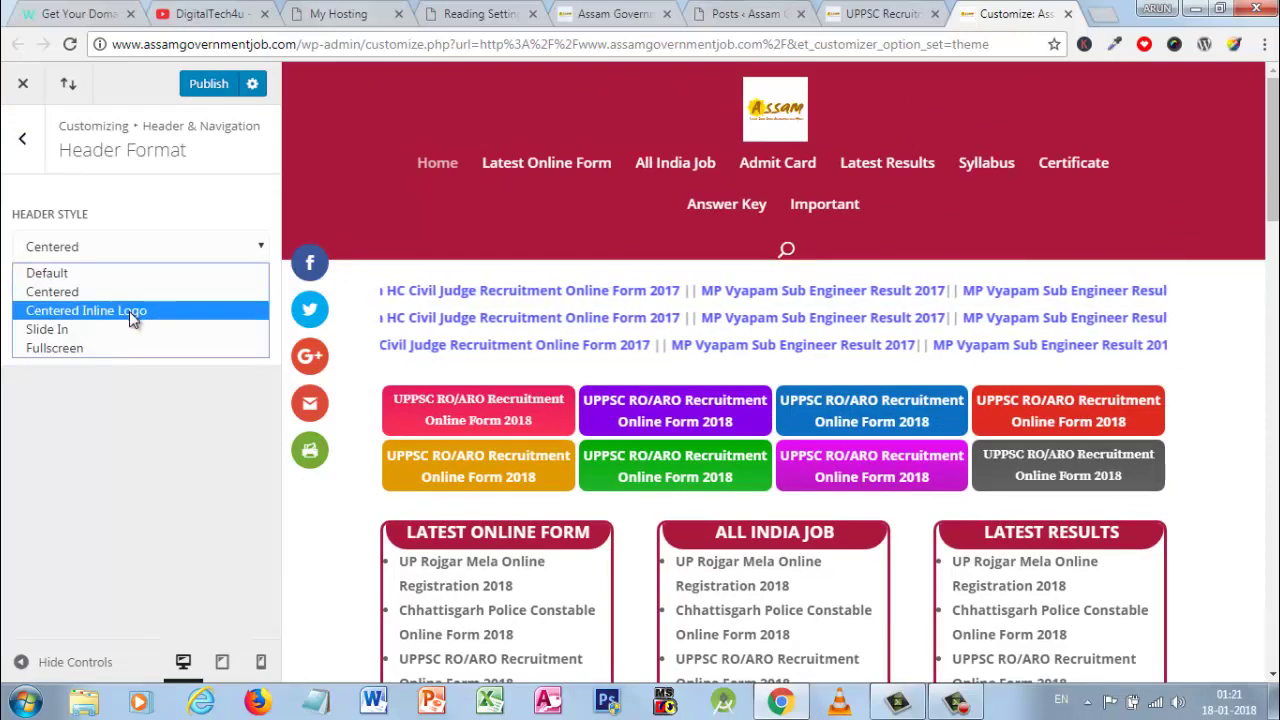
key(Escape)
key(Down)
click(160, 247)
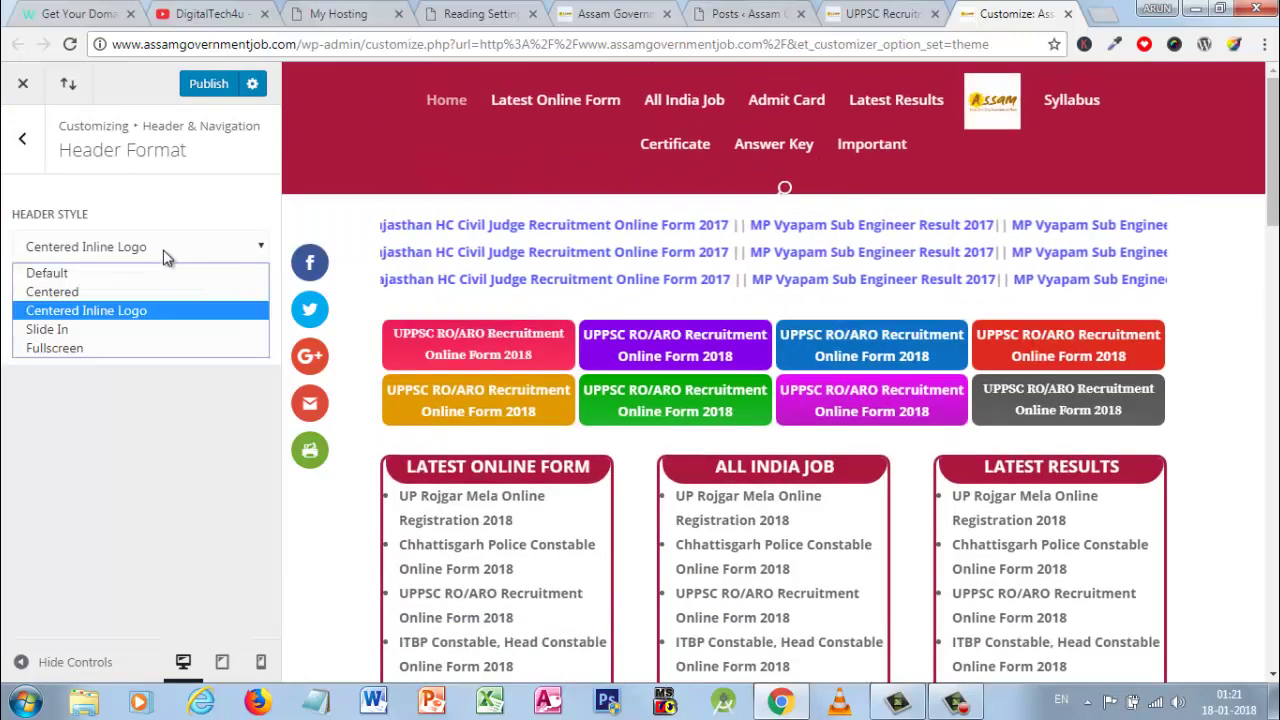
click(146, 329)
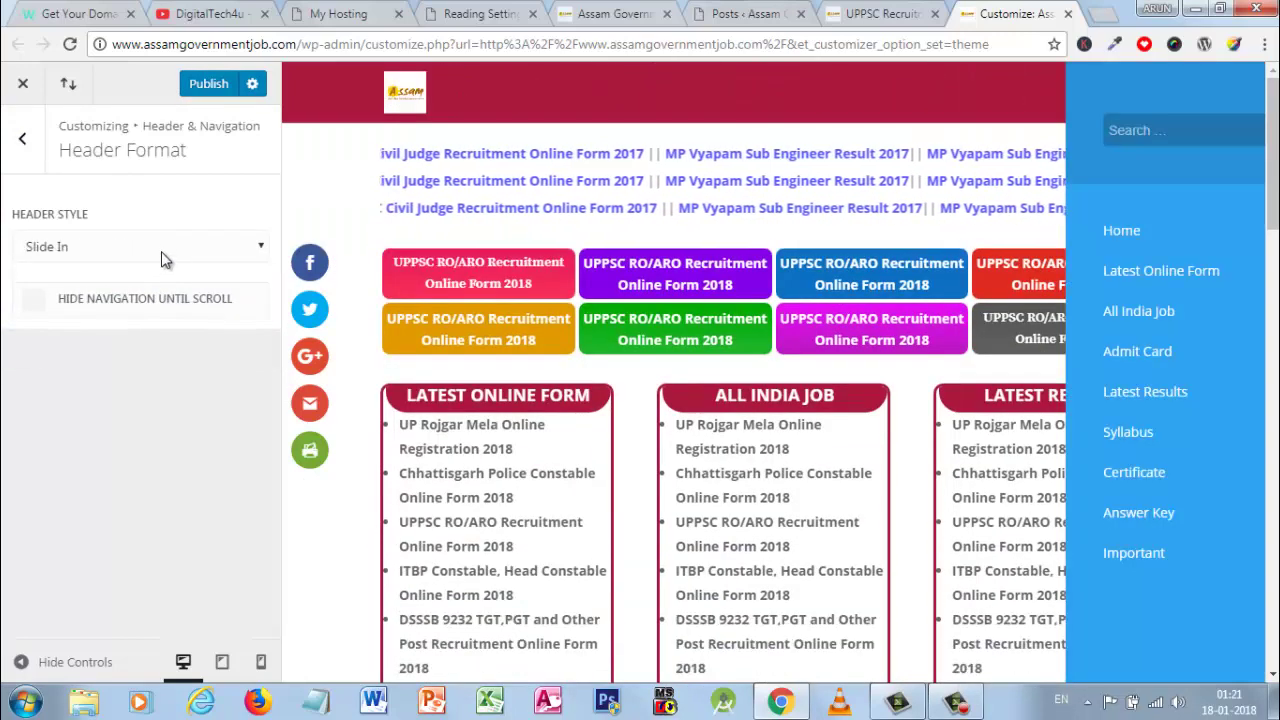
Set the header style to Fullscreen, and open and close its navigation menu in the preview
click(163, 246)
click(139, 339)
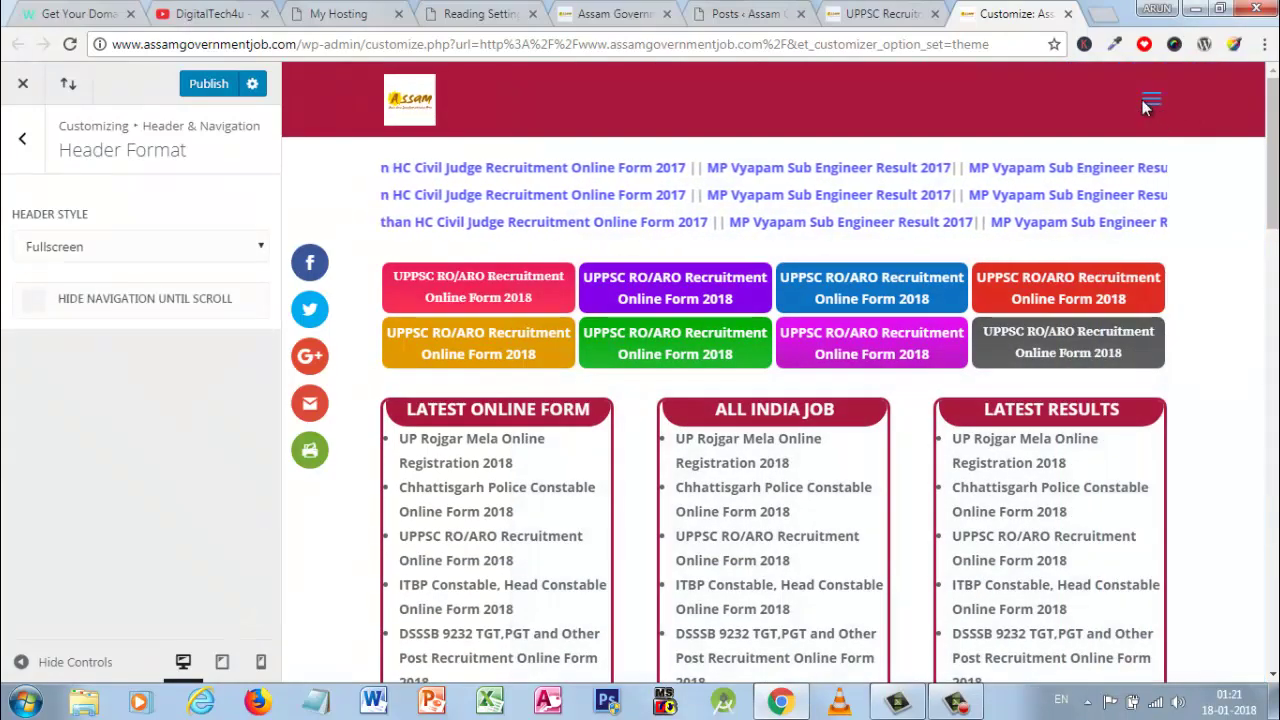
click(1143, 101)
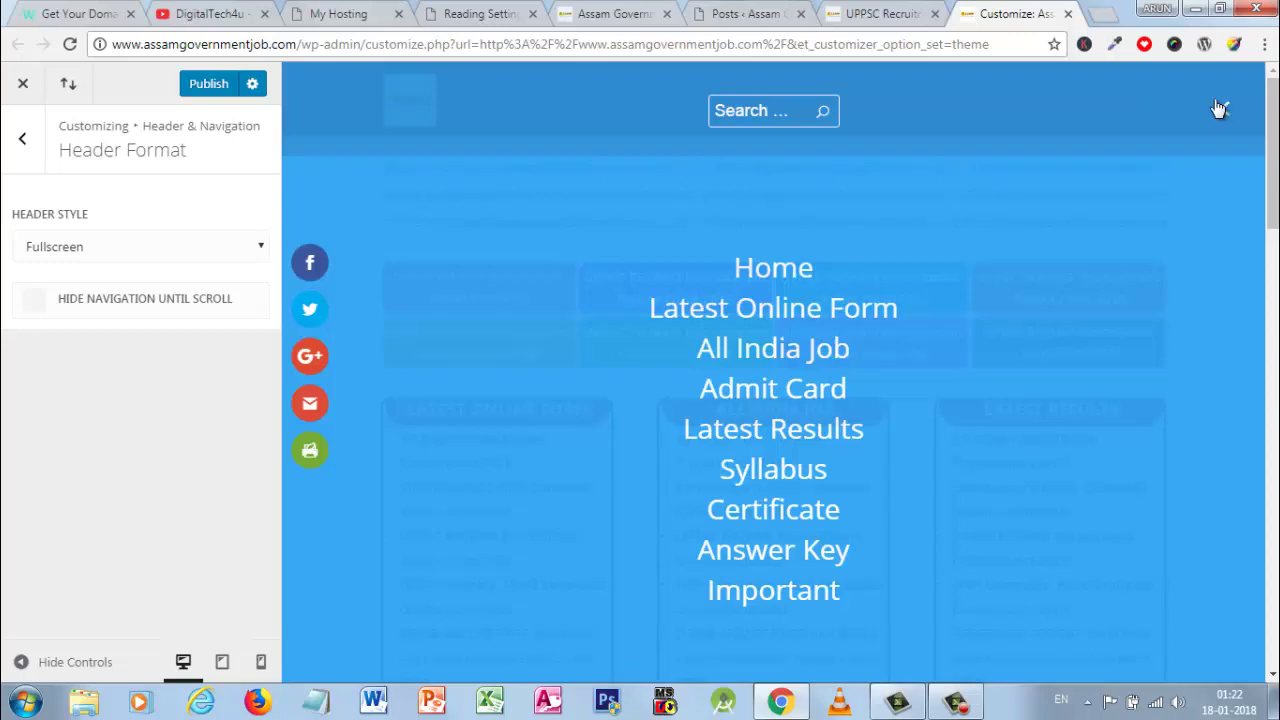
click(1219, 109)
Set the header style to Default and return to the Header & Navigation list
click(170, 249)
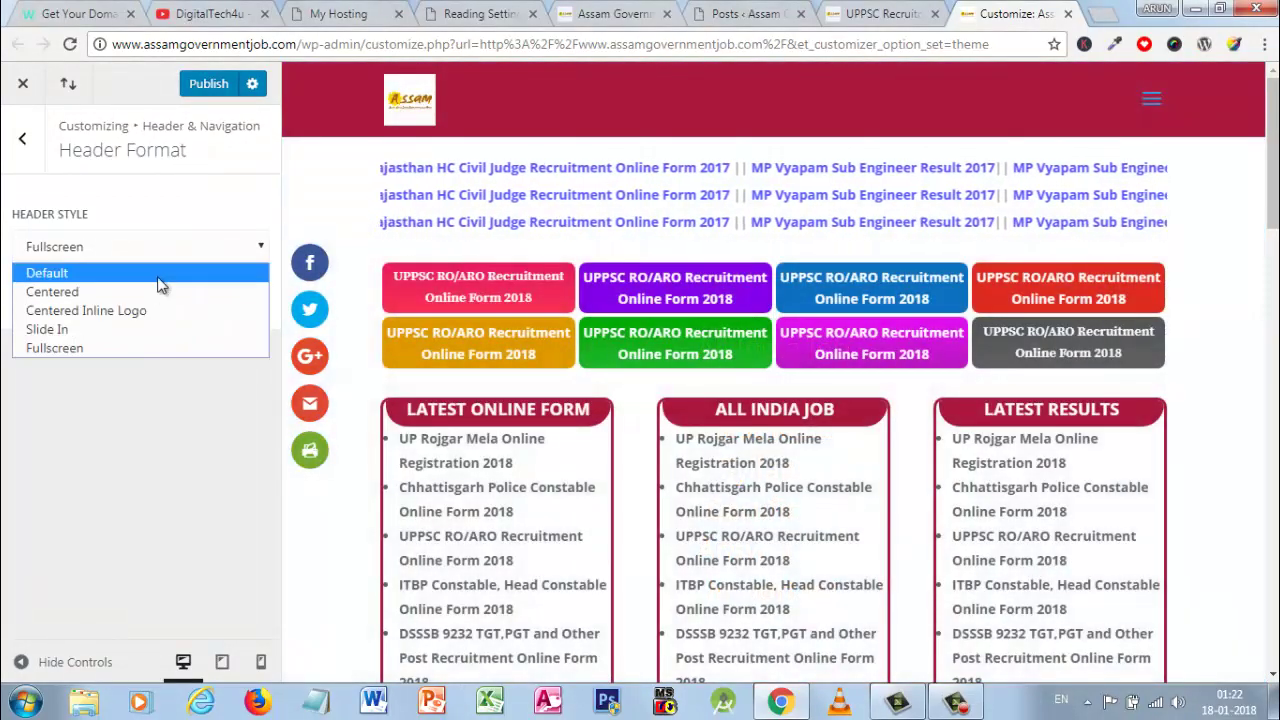
click(158, 276)
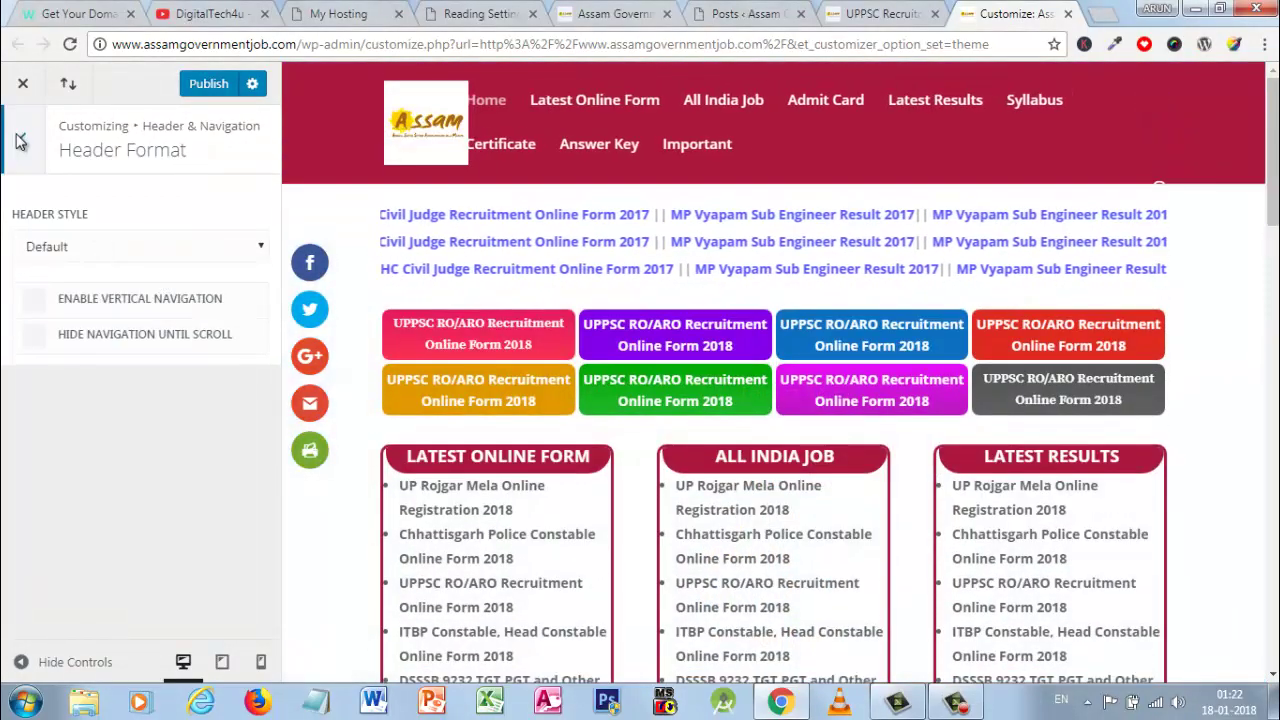
click(20, 140)
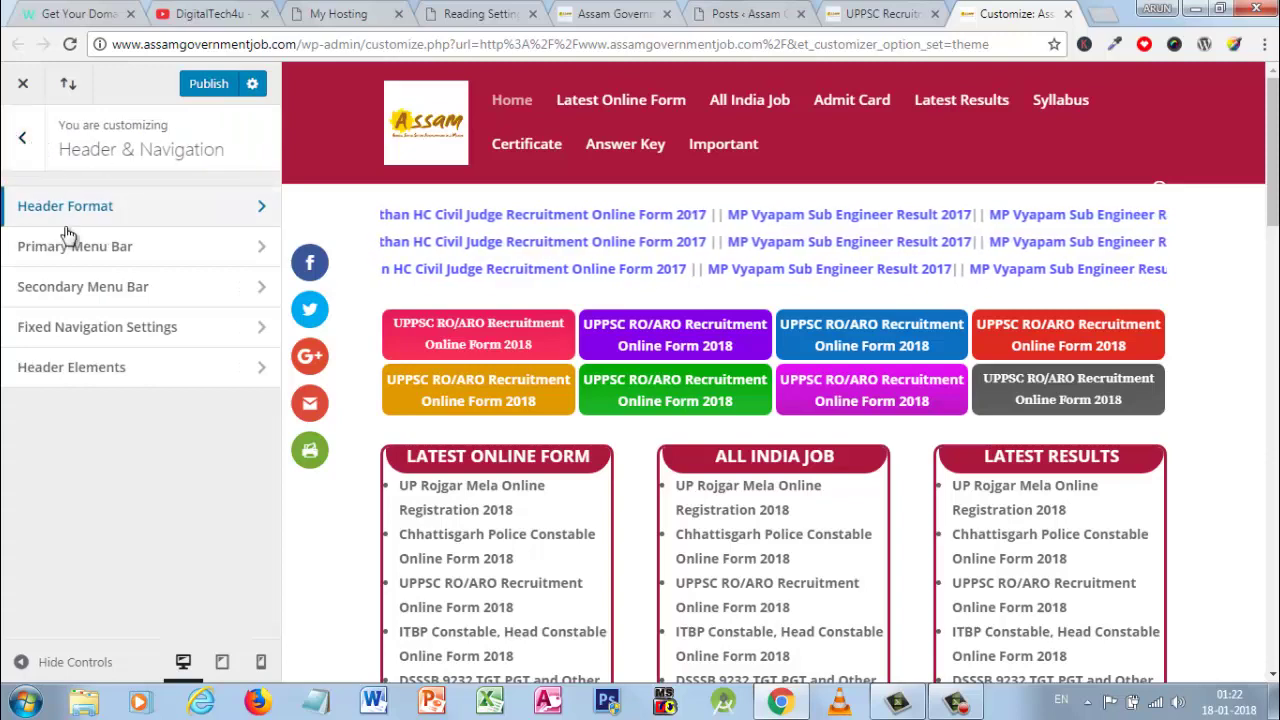
Enable vertical navigation in the Header Format settings and preview the vertical menu orientations Right and Left
click(25, 222)
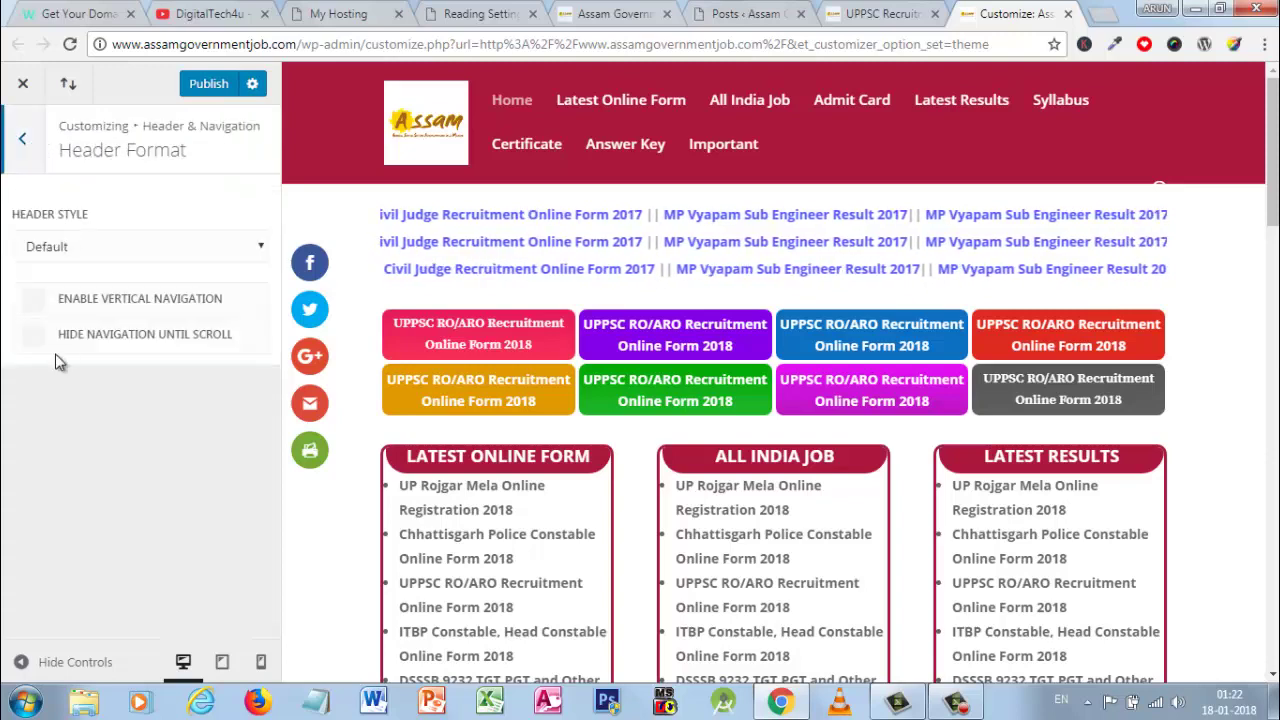
click(90, 300)
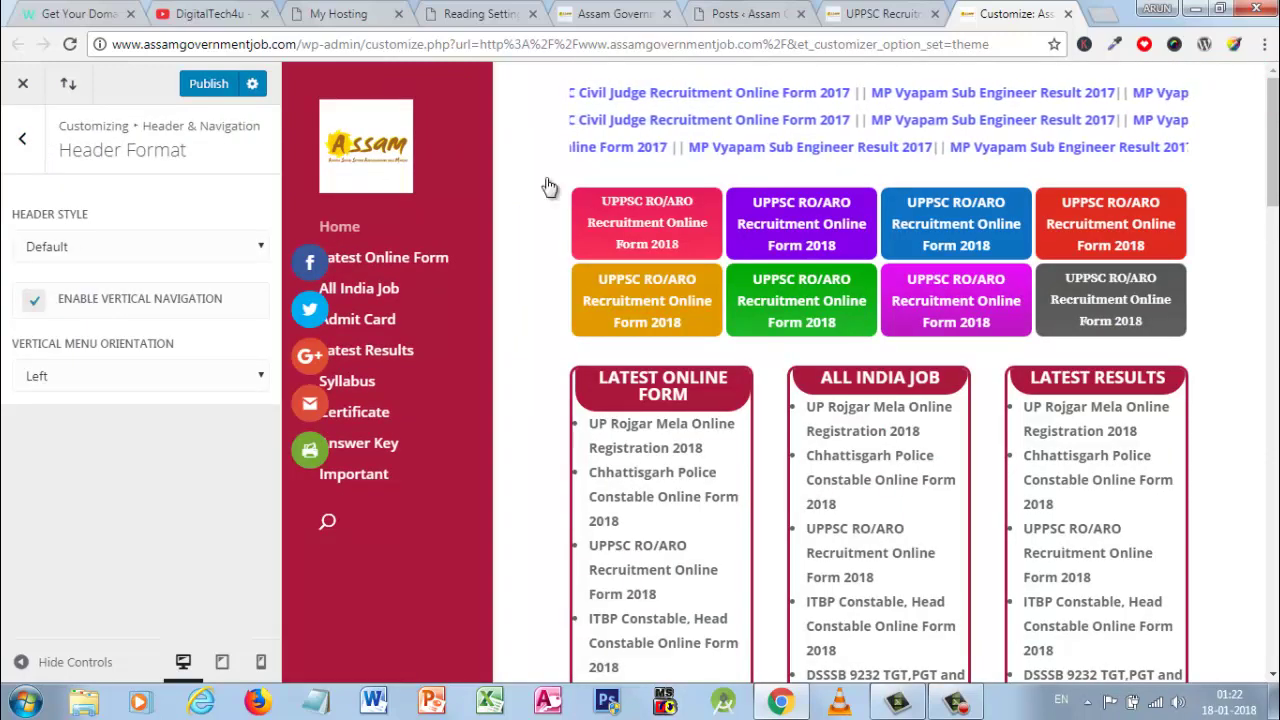
click(76, 376)
click(84, 385)
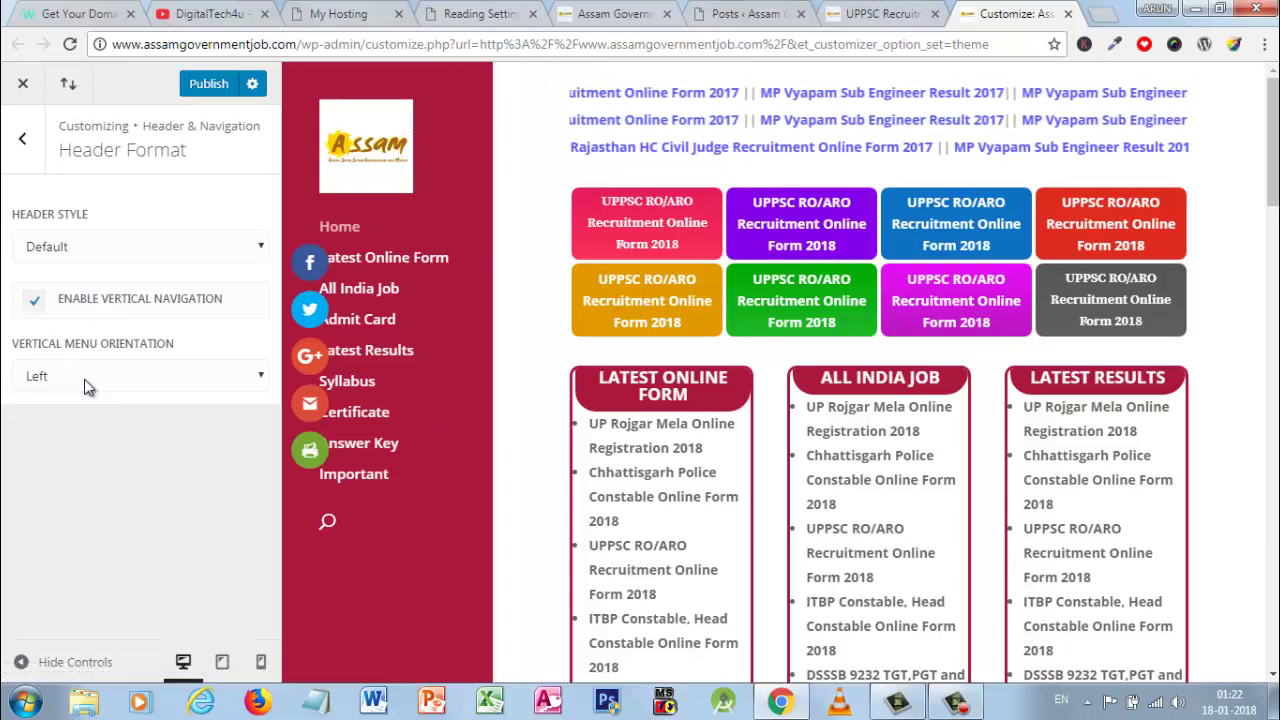
click(85, 386)
click(80, 400)
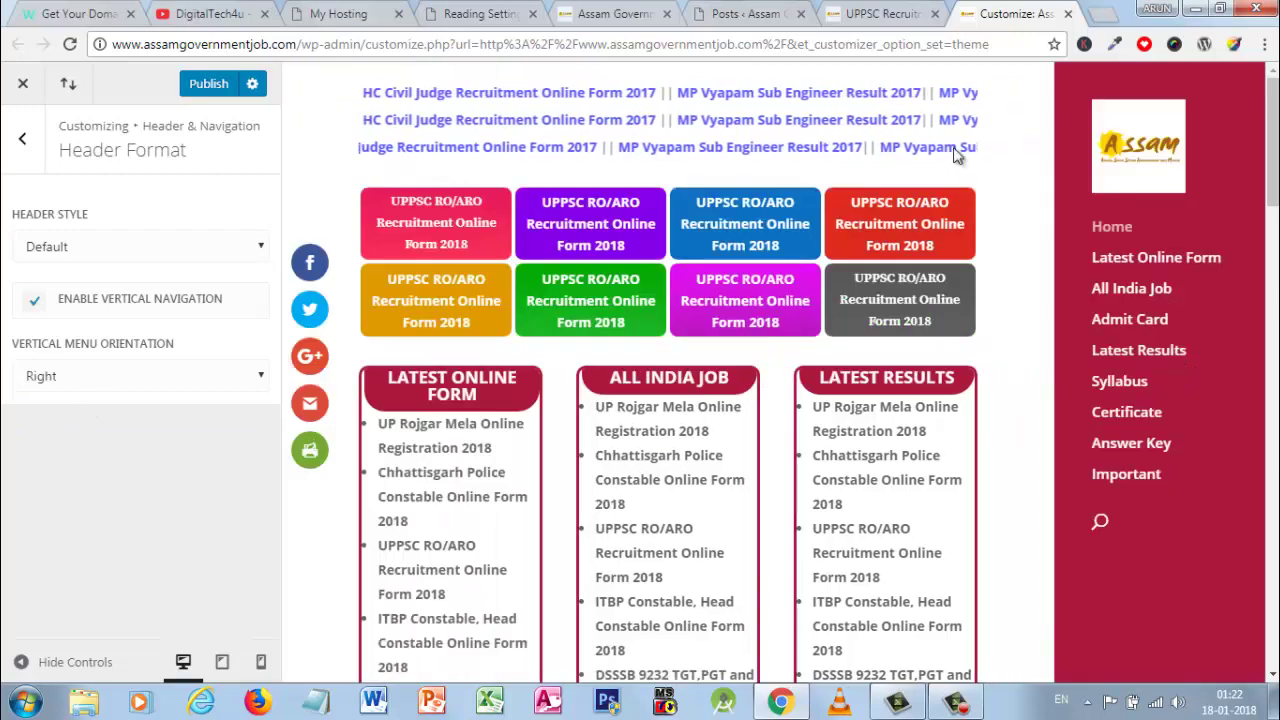
click(132, 377)
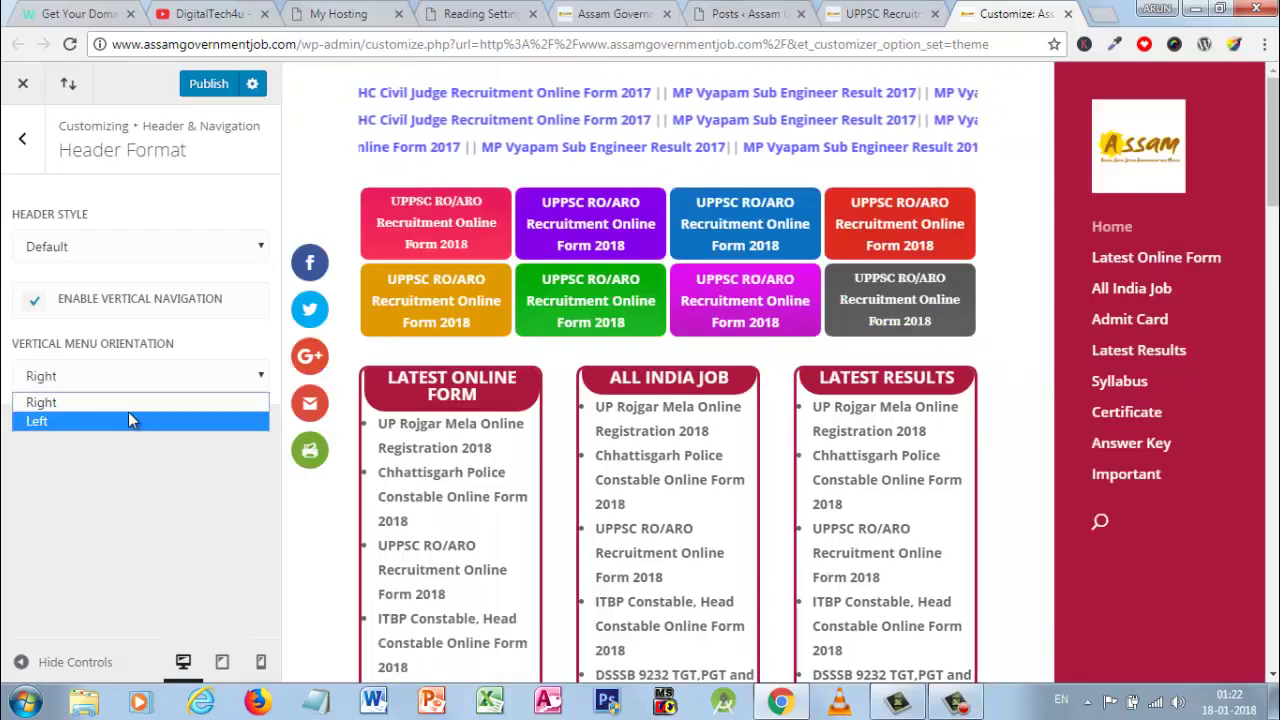
click(128, 416)
Preview the Centered and Slide In header styles with vertical navigation and restore the Default style
click(130, 247)
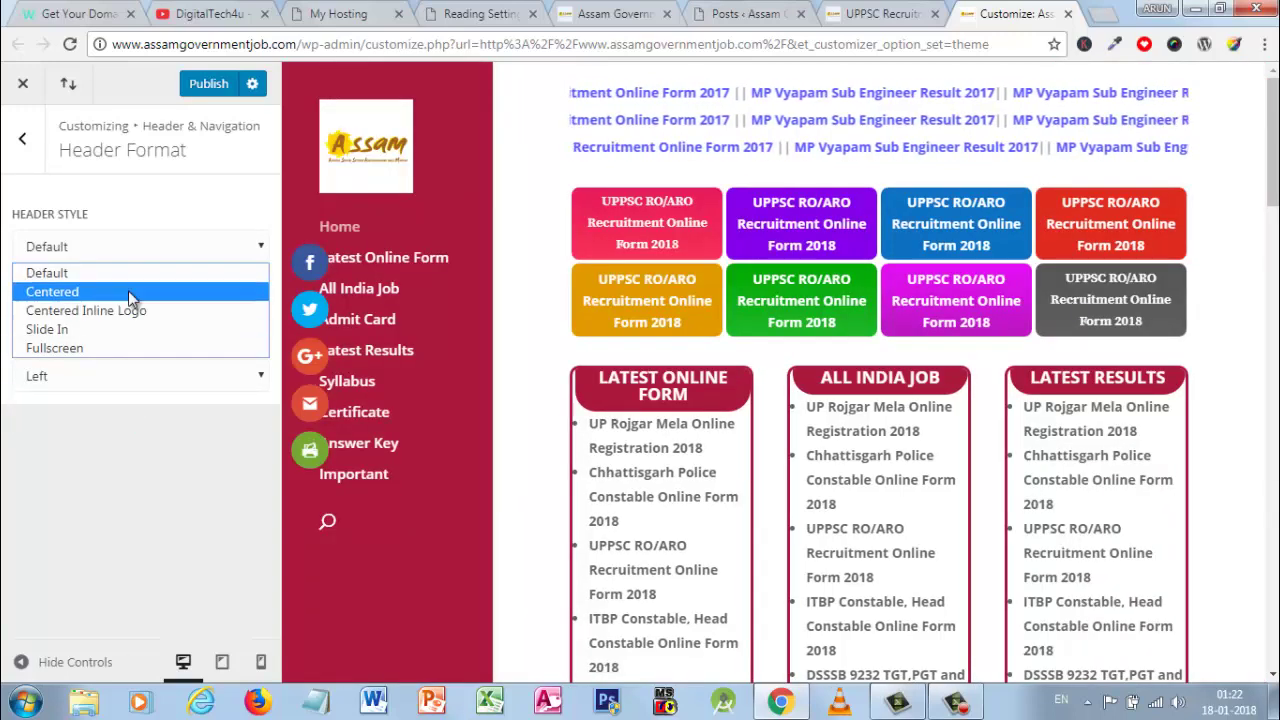
click(128, 290)
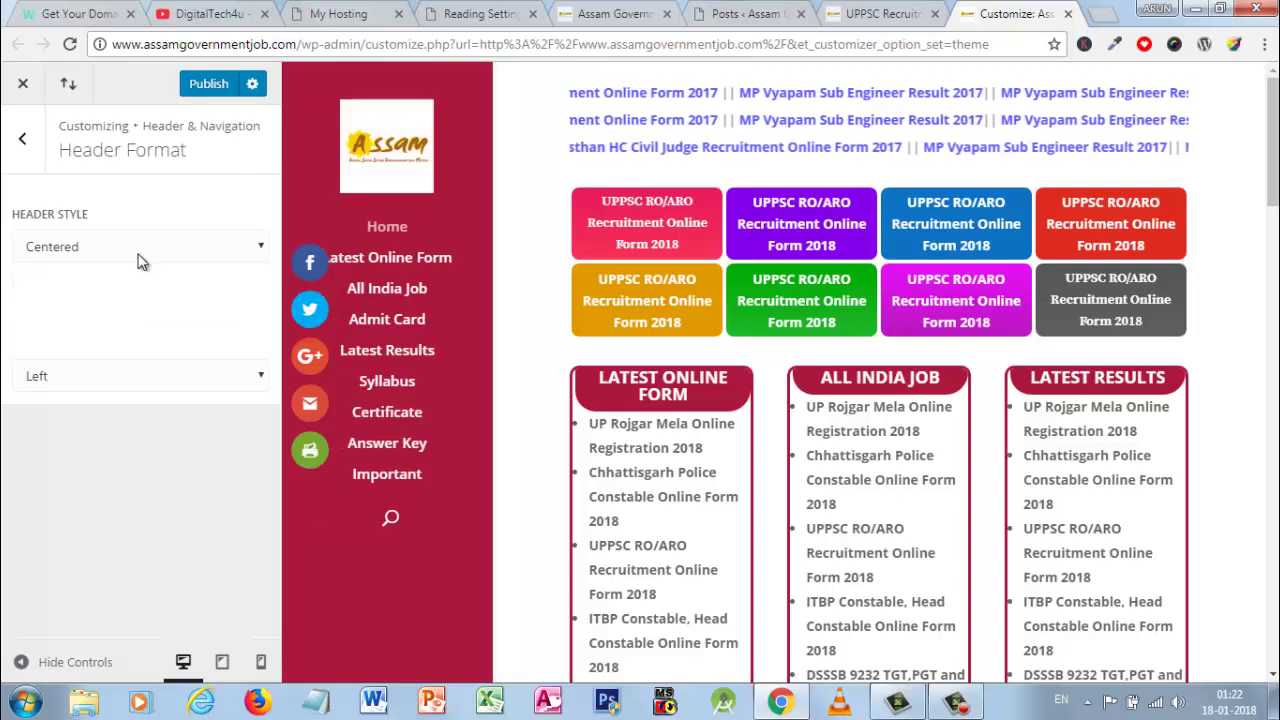
click(139, 257)
click(126, 286)
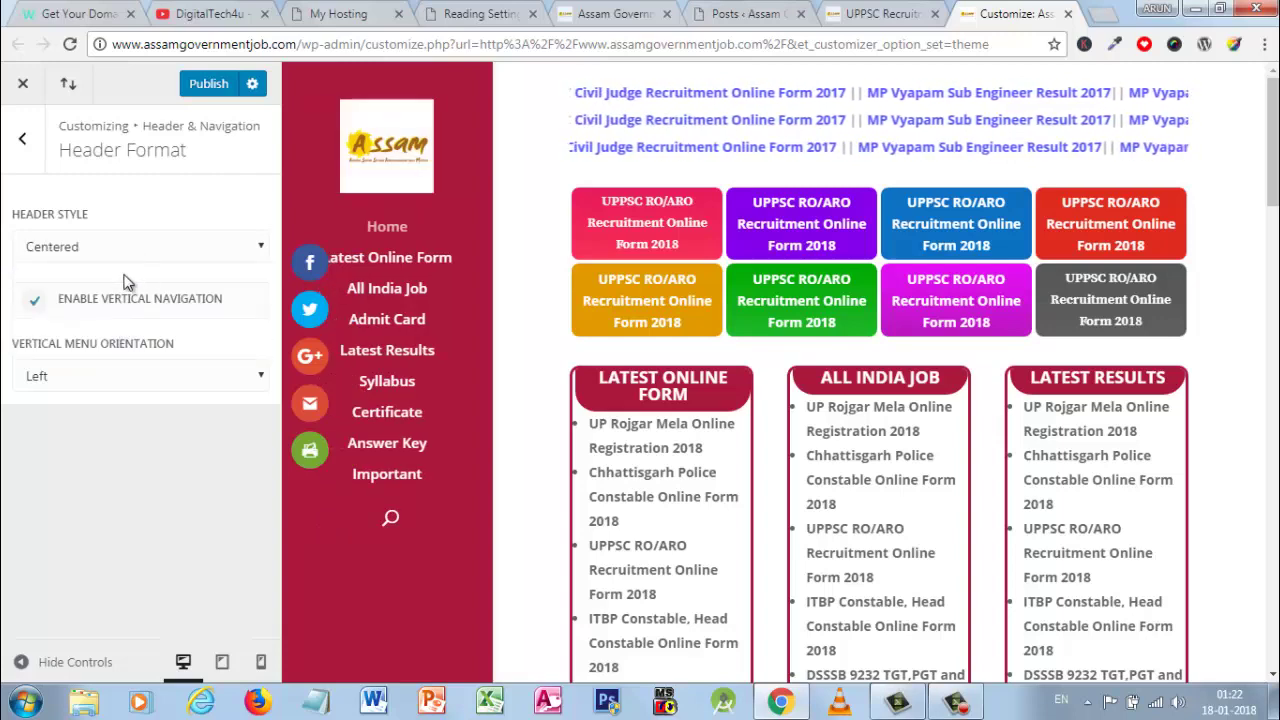
key(Down)
key(Down)
click(100, 250)
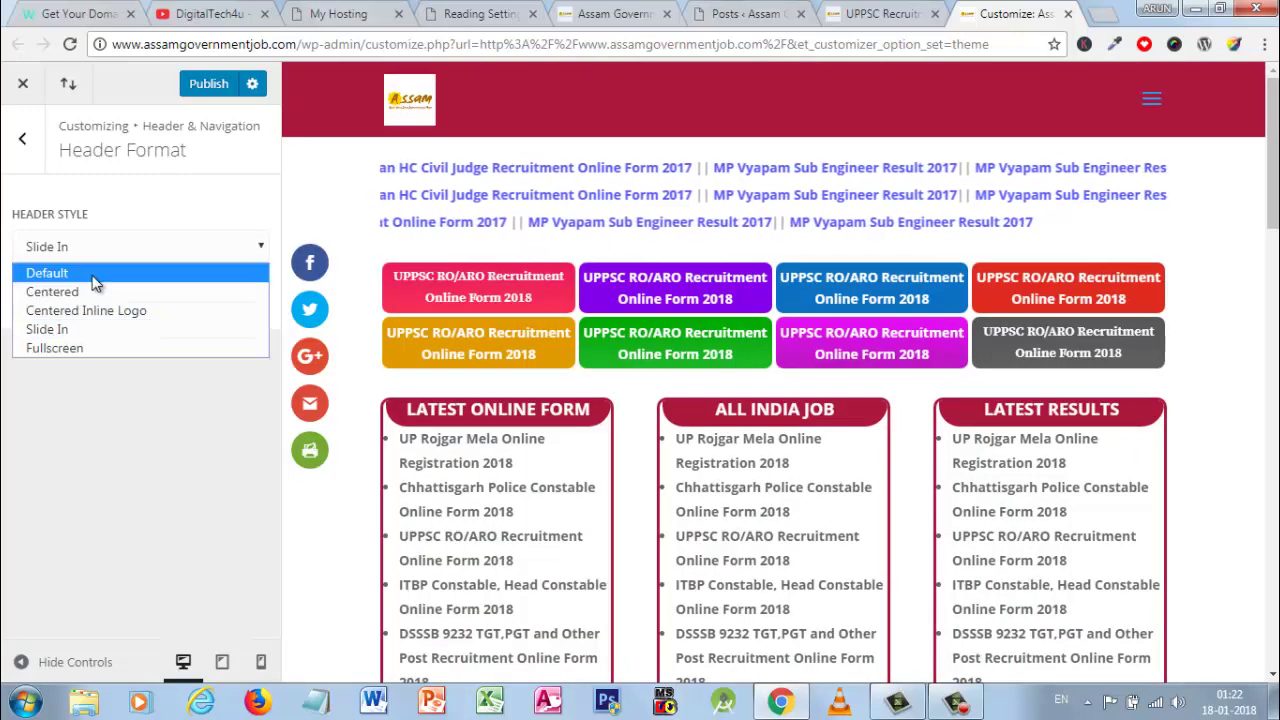
click(92, 275)
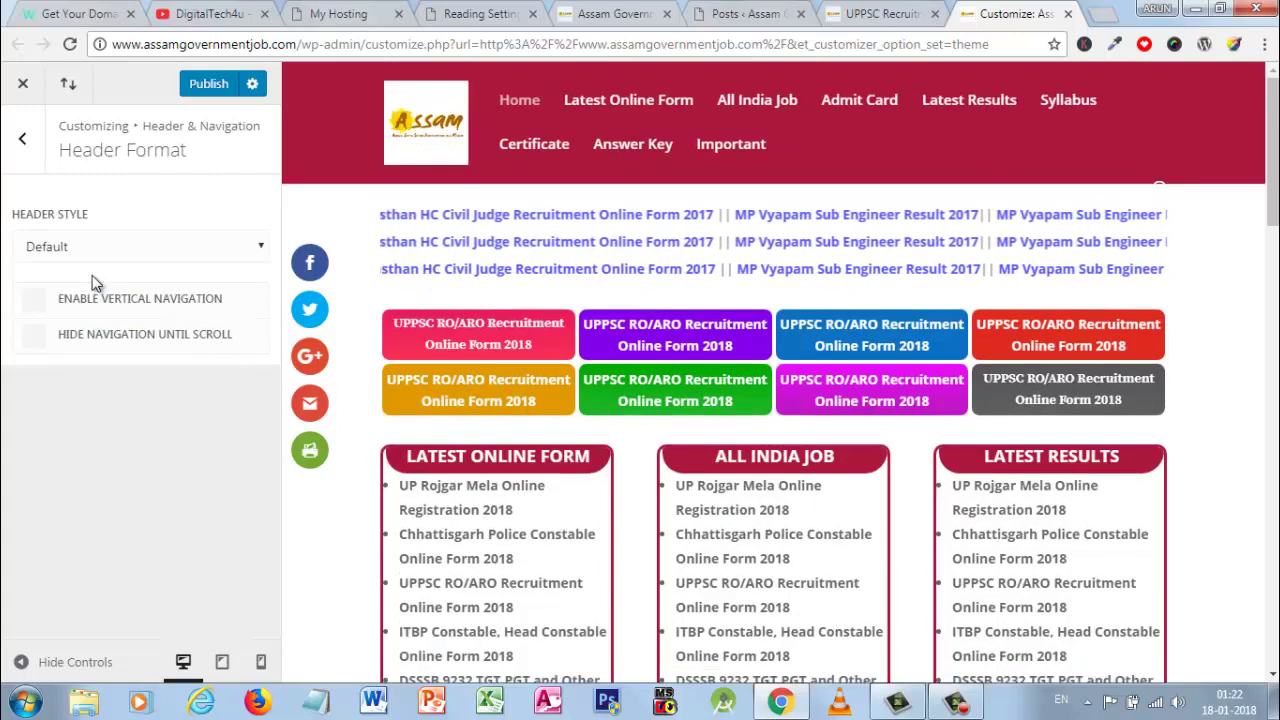
In the Primary Menu Bar settings, set the logo max height to 54, and try a larger menu height before resetting it
click(22, 143)
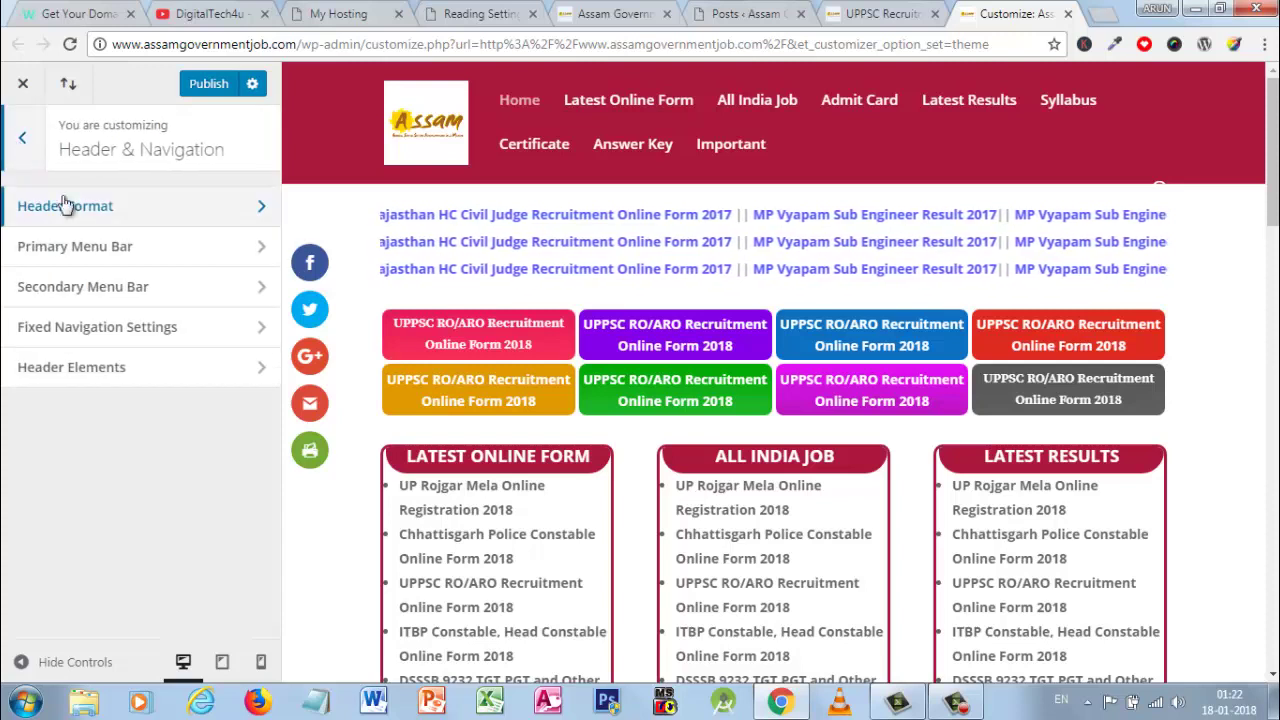
click(69, 250)
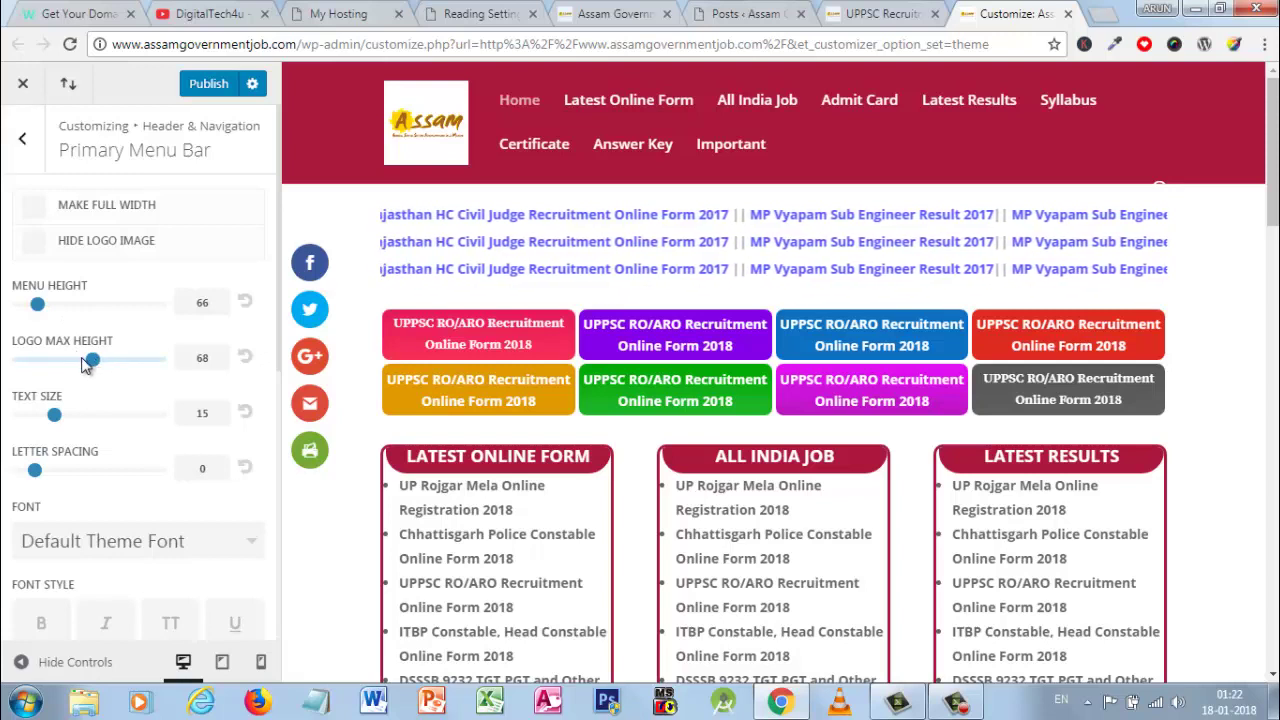
drag(74, 363, 72, 368)
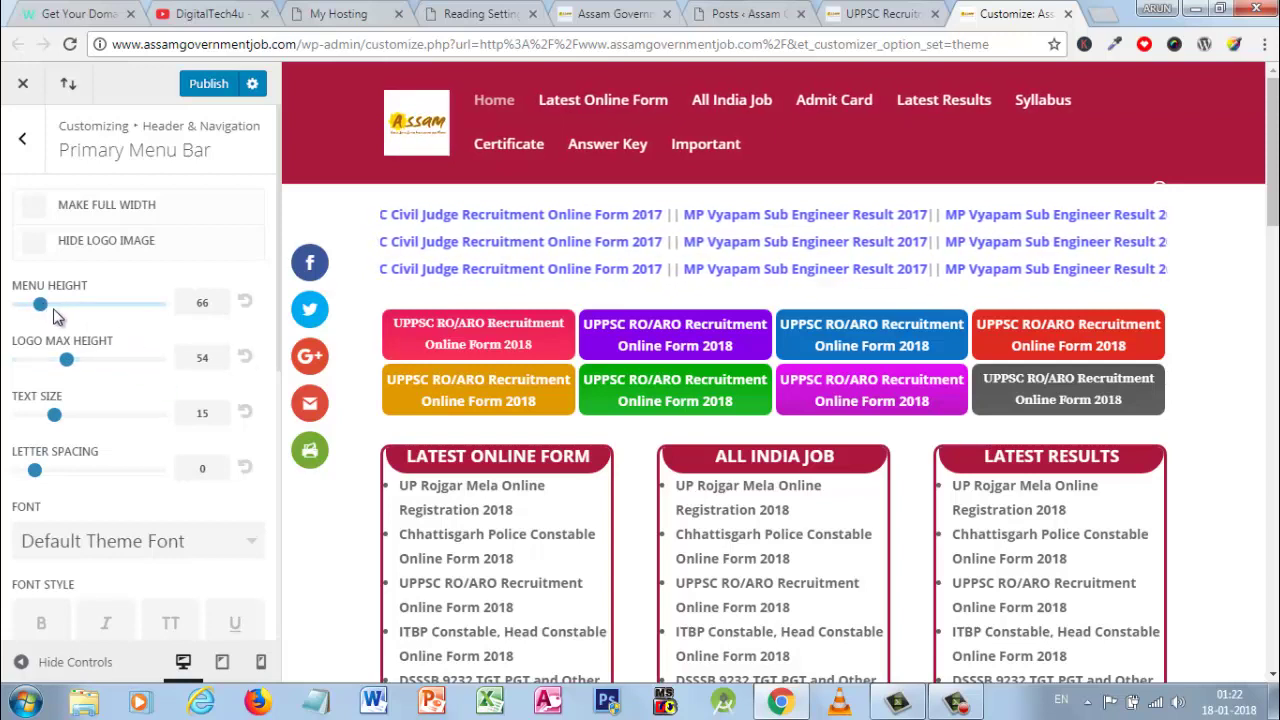
drag(54, 313, 101, 310)
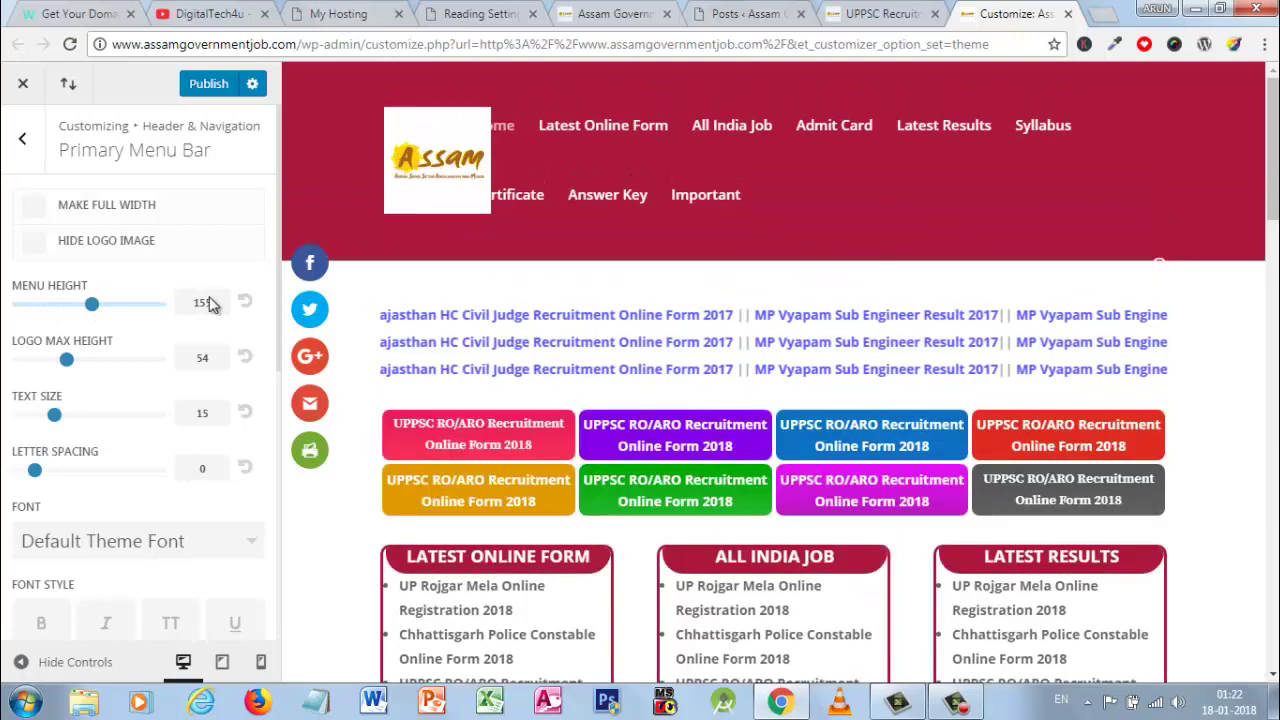
click(245, 302)
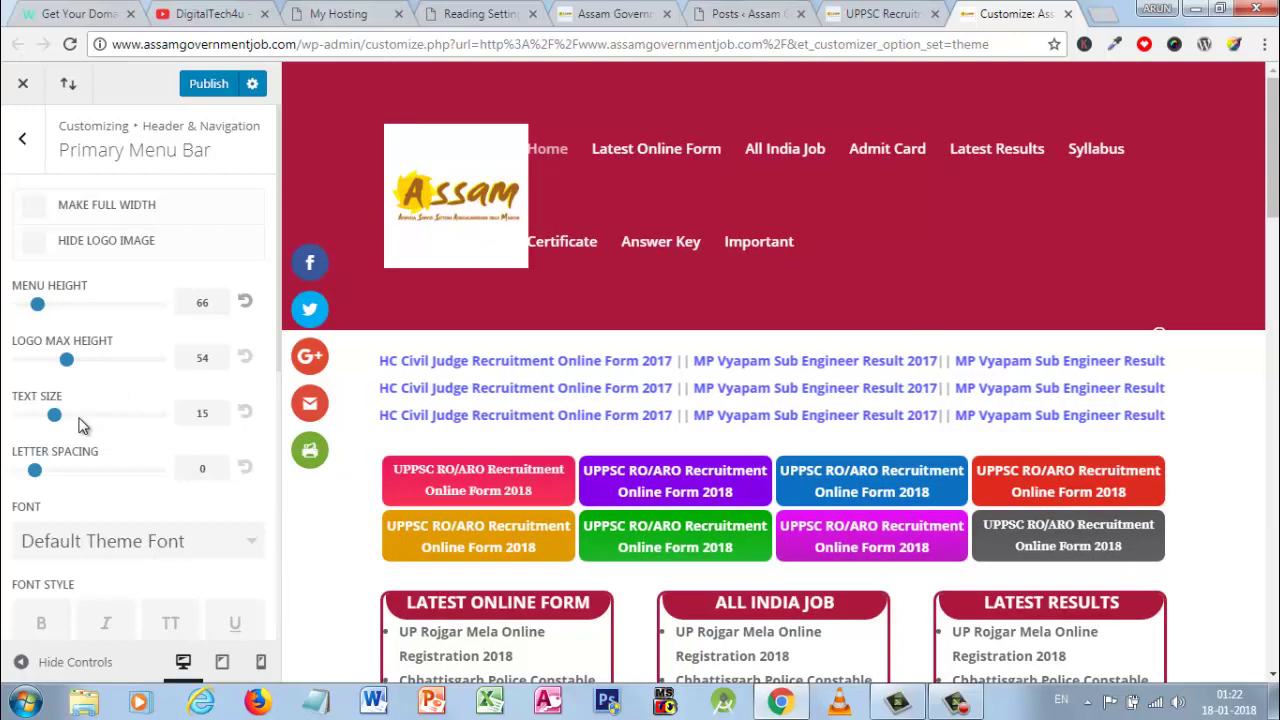
Review the font, color and dropdown options of the Primary Menu Bar and return to the Header & Navigation list
scroll(86, 397, down, 1)
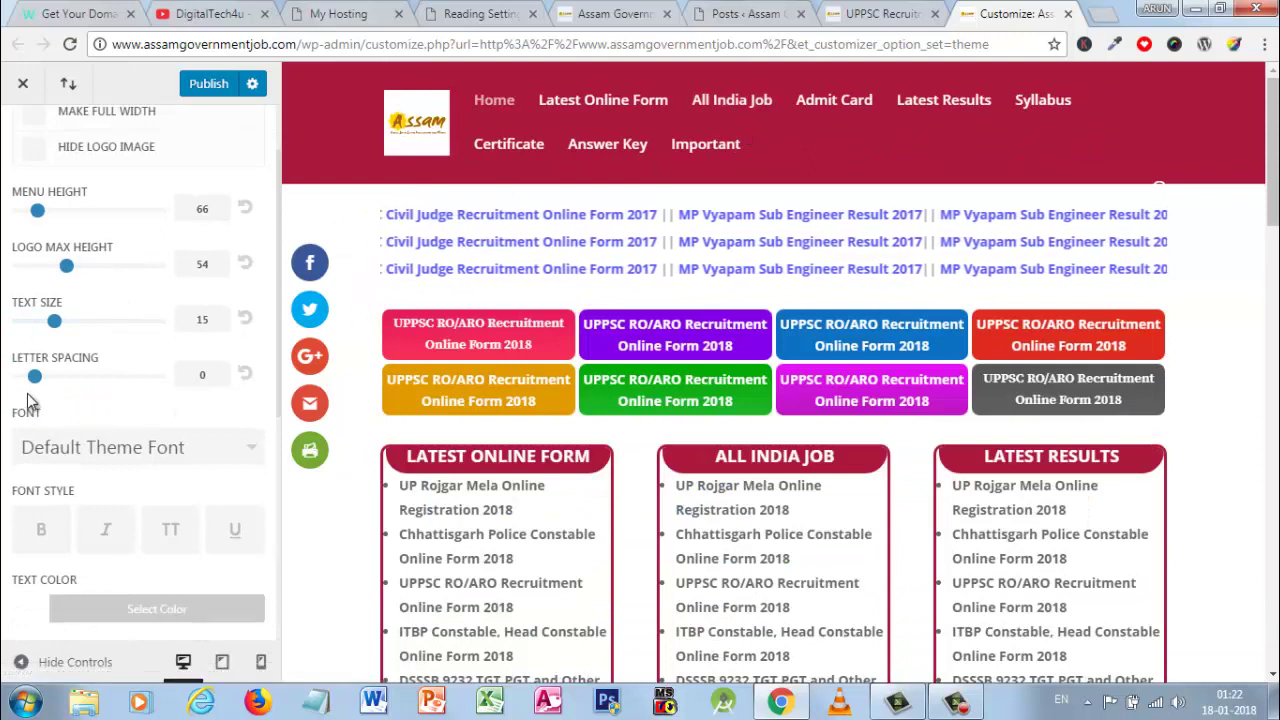
scroll(30, 395, down, 2)
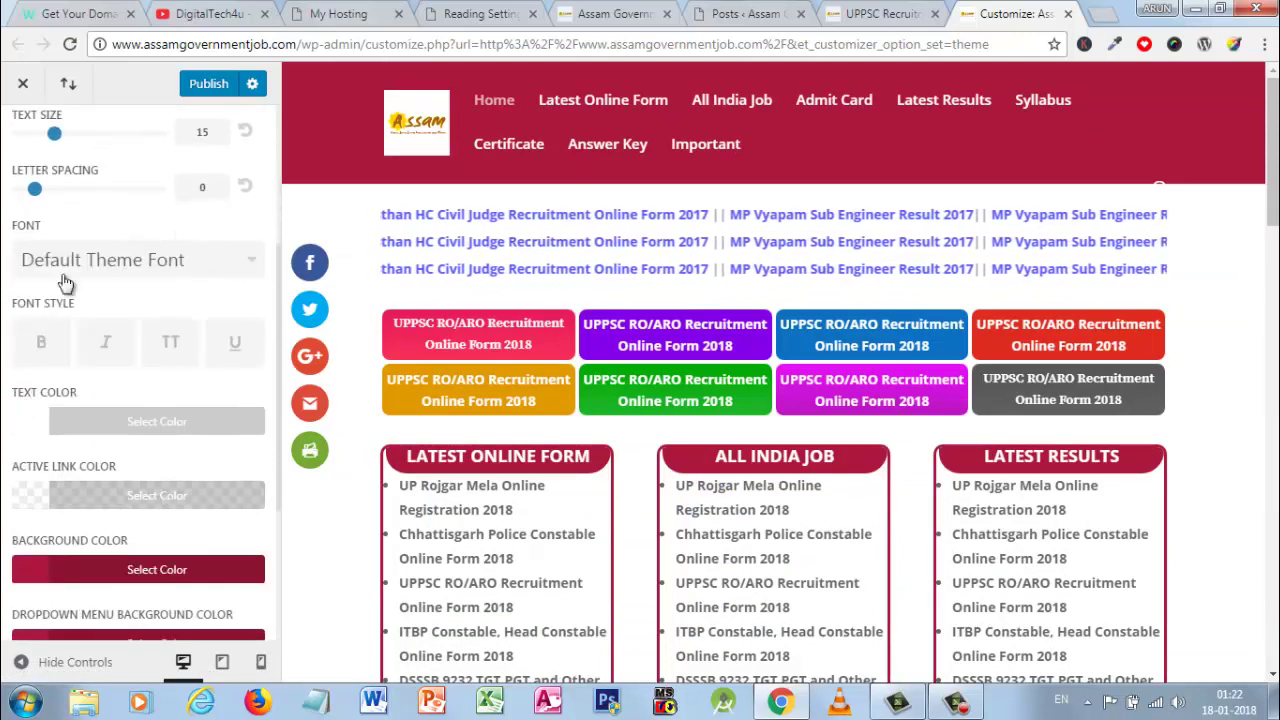
scroll(82, 420, down, 1)
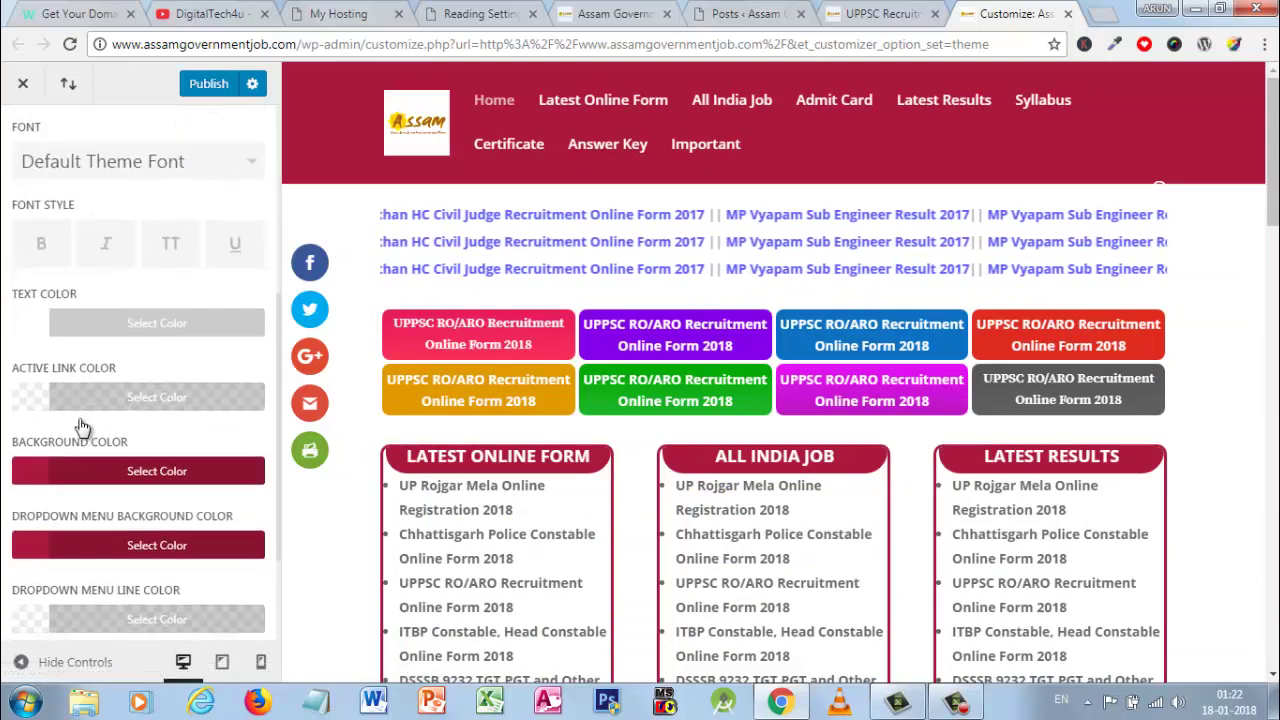
scroll(82, 427, down, 1)
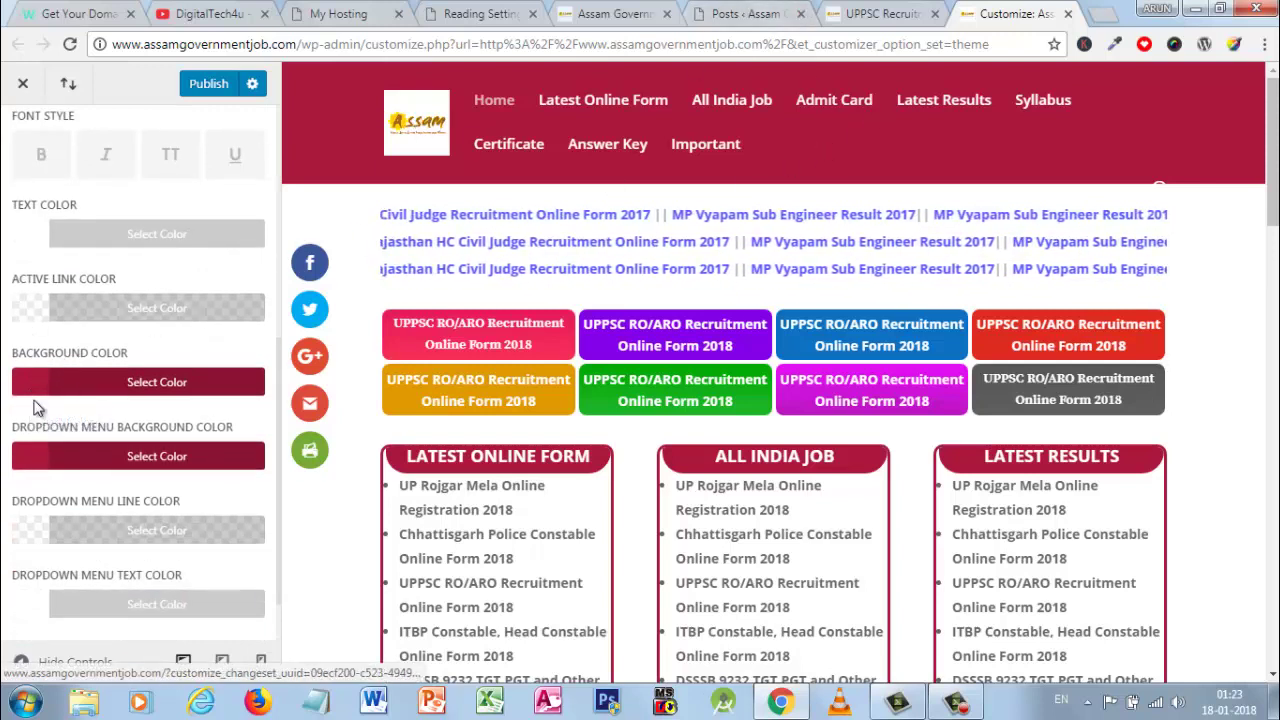
scroll(96, 452, down, 1)
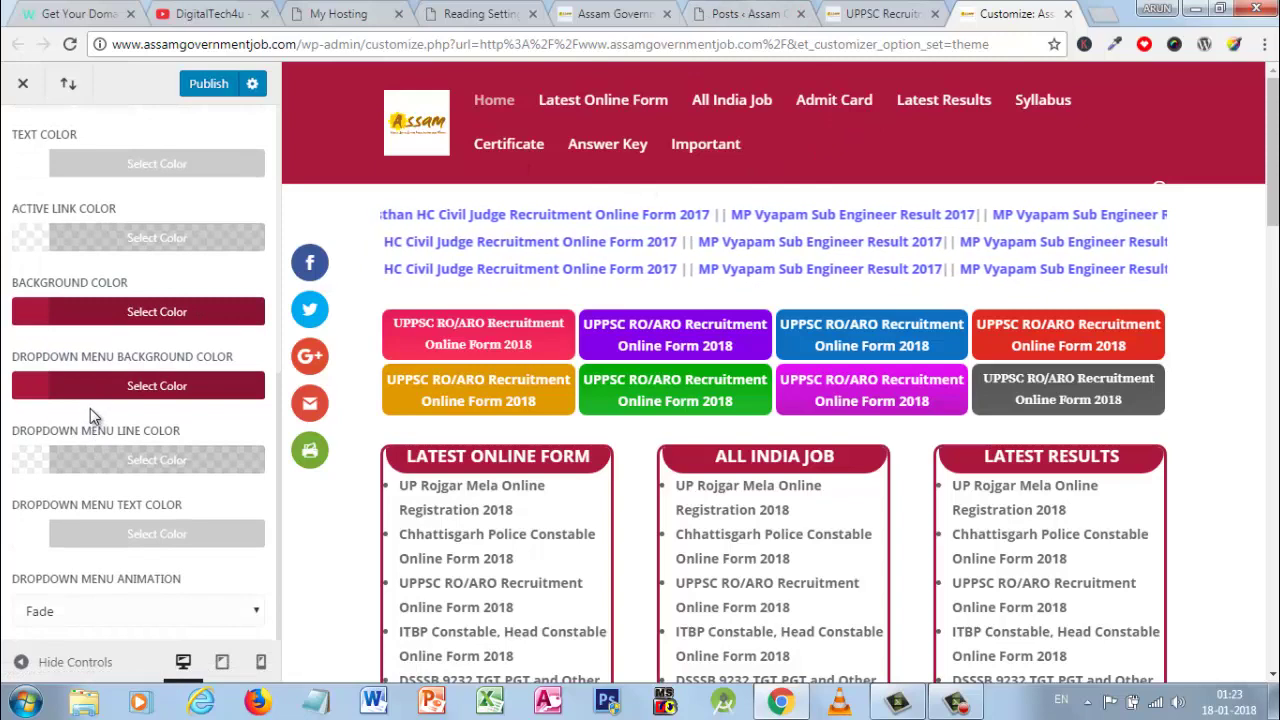
scroll(90, 412, up, 6)
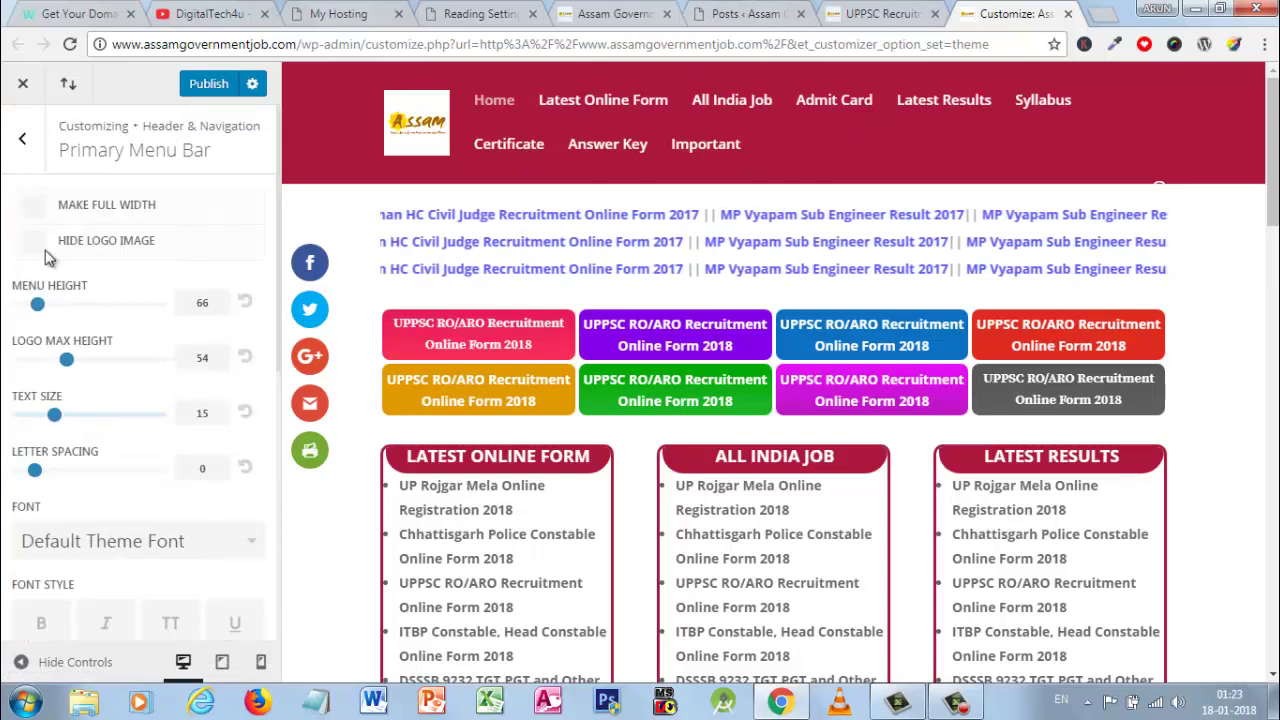
click(22, 140)
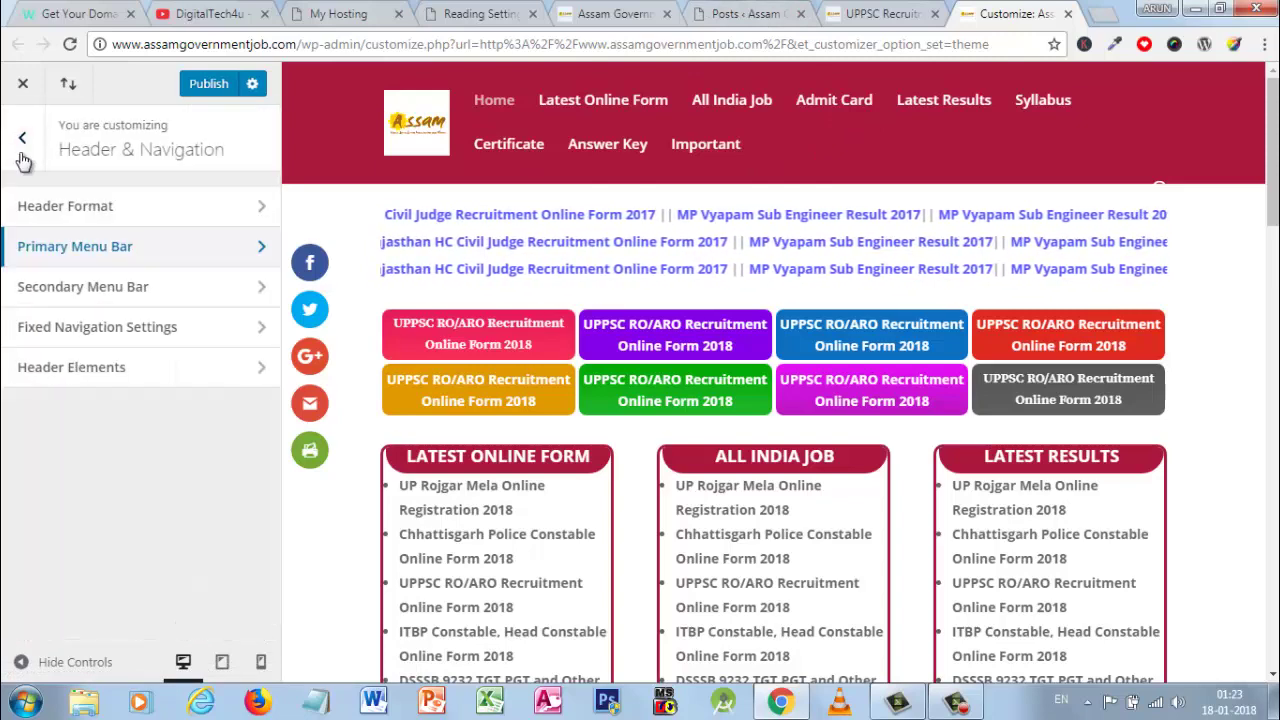
Review the text, color and dropdown options of the Secondary Menu Bar and return to the Header & Navigation list
click(55, 290)
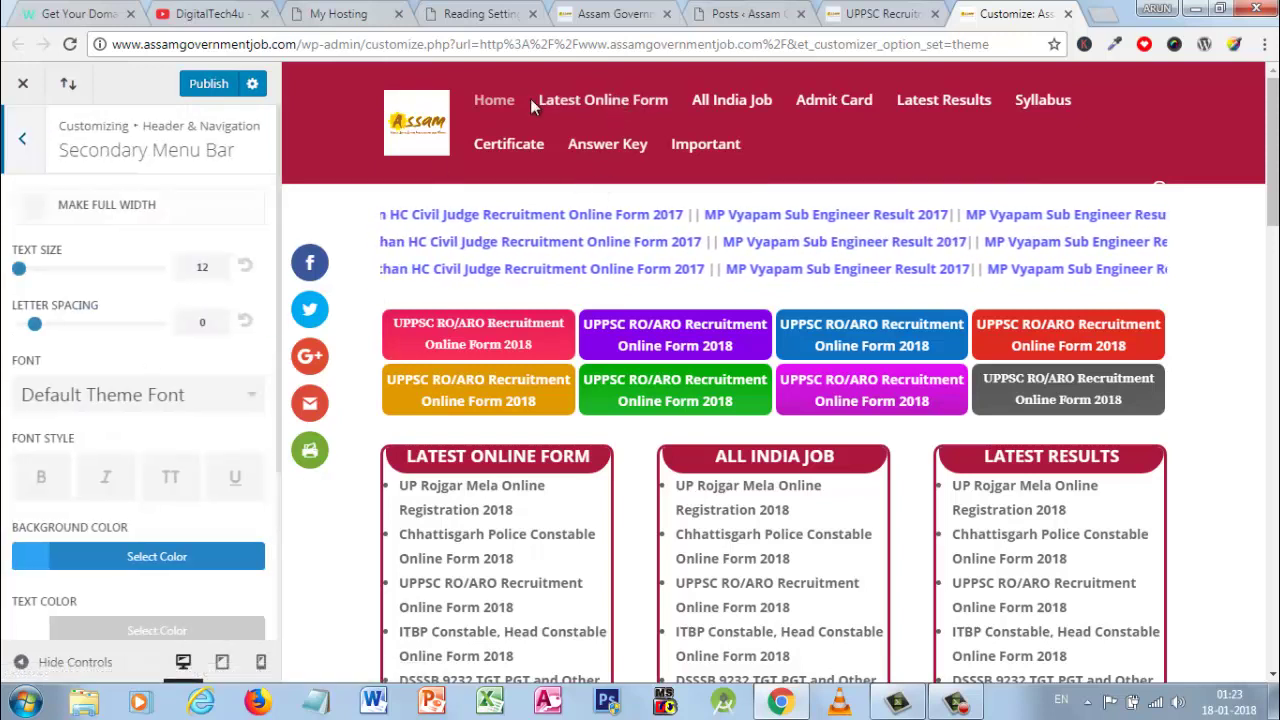
scroll(148, 440, down, 5)
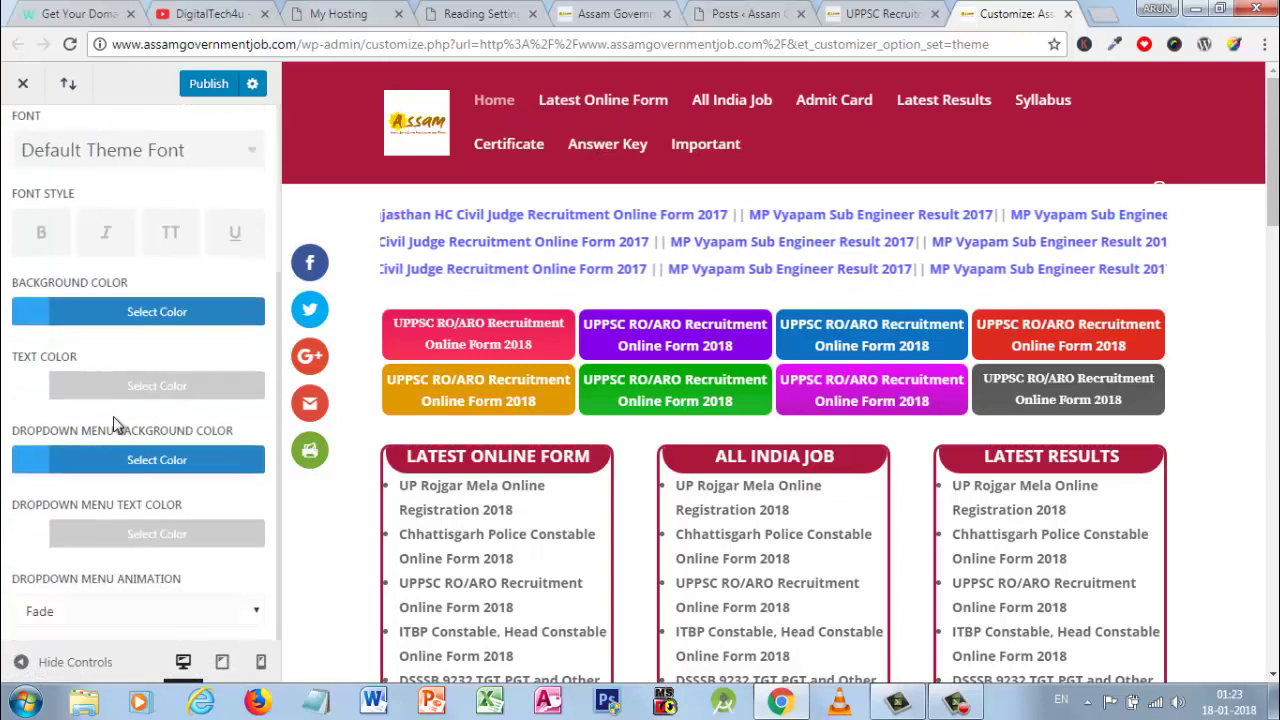
scroll(71, 360, up, 2)
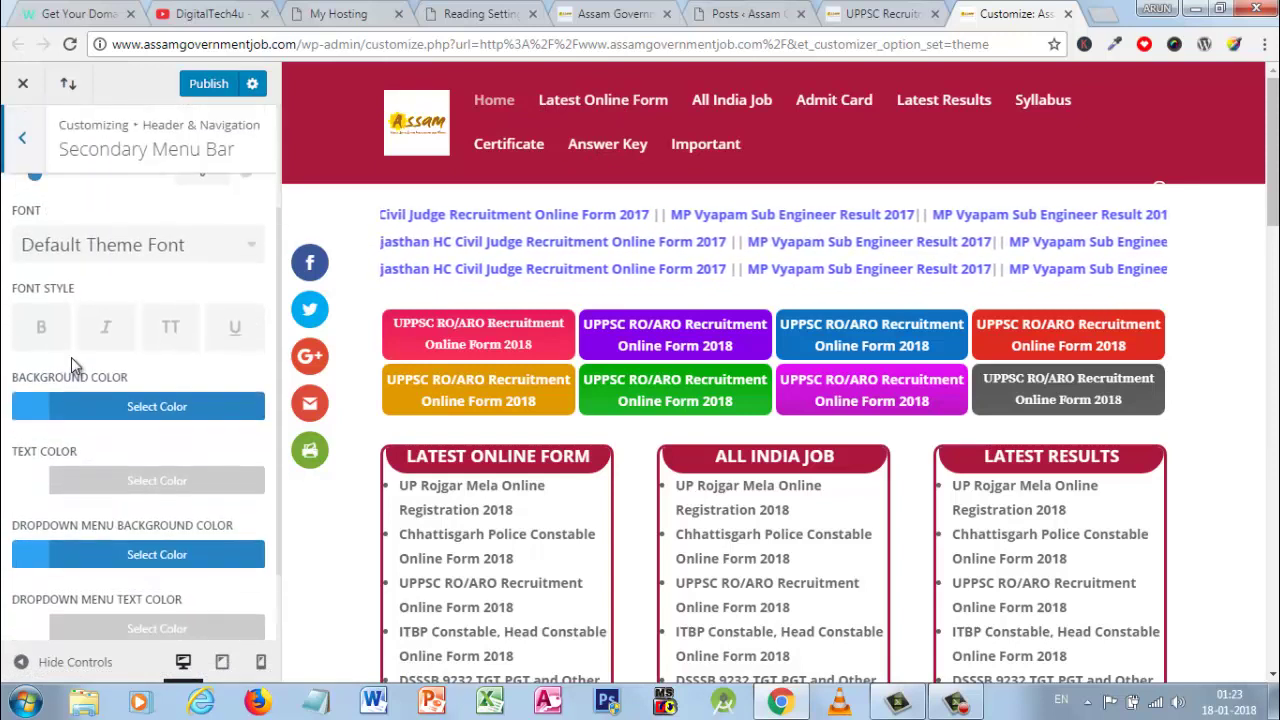
scroll(73, 362, up, 3)
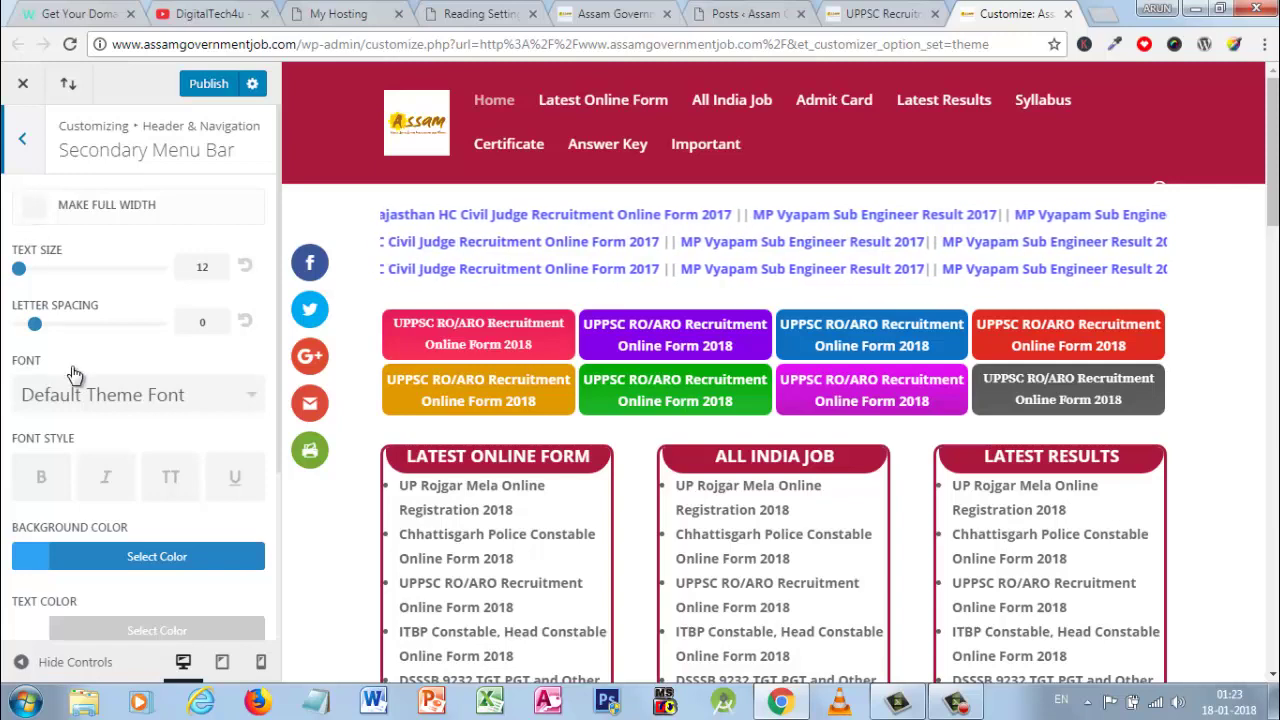
scroll(73, 375, down, 5)
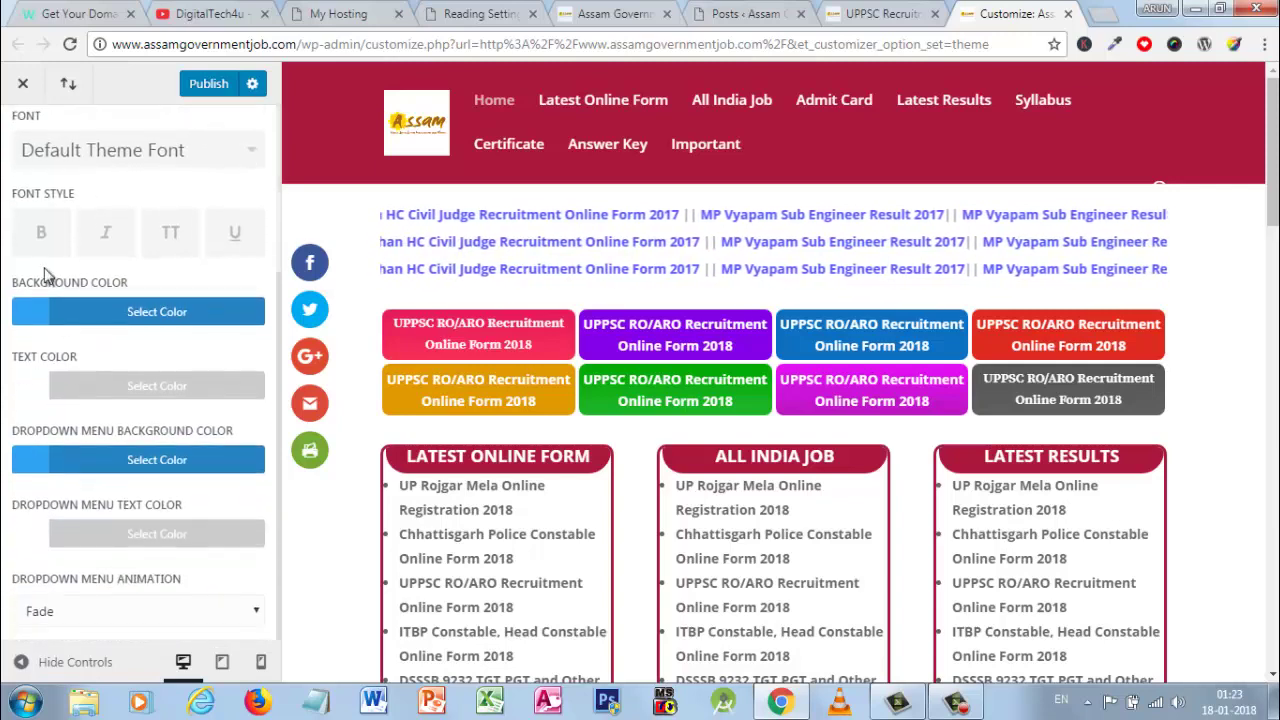
scroll(45, 275, up, 5)
click(17, 148)
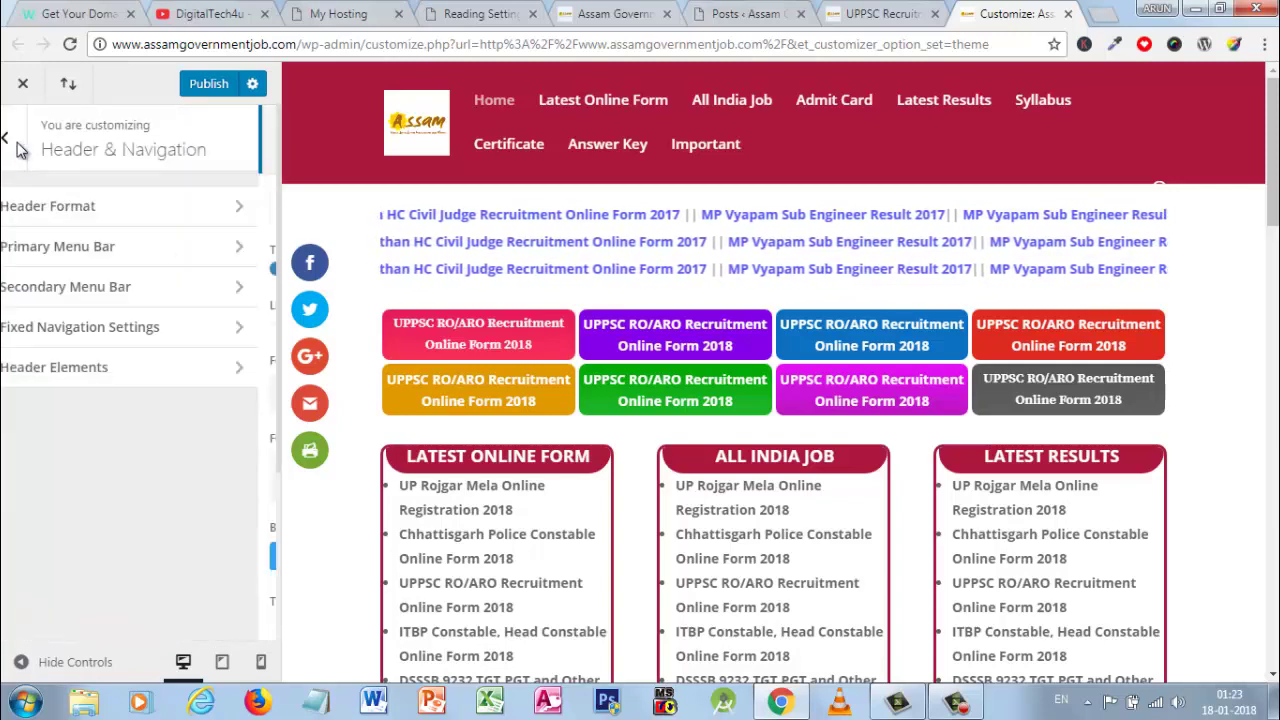
Hide the logo image in the Fixed Navigation Settings and check the fixed header in the scrolled page preview
click(104, 338)
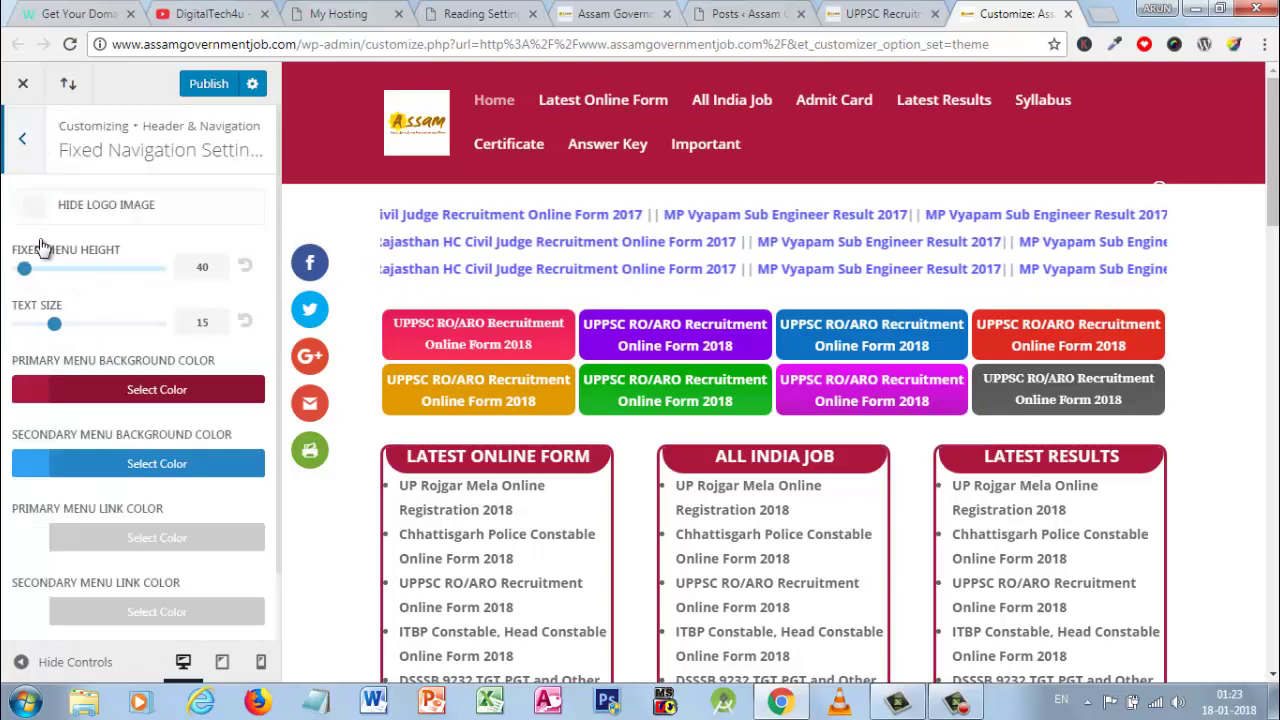
click(34, 208)
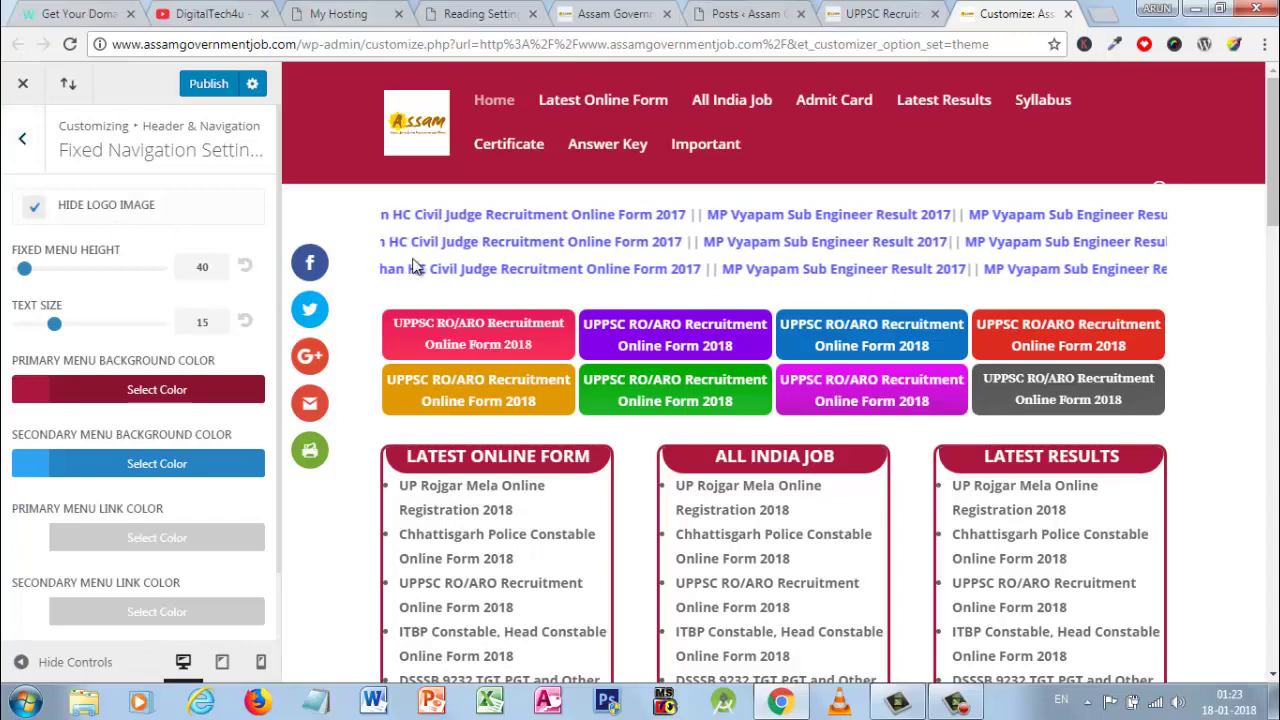
scroll(415, 266, down, 7)
scroll(413, 258, up, 4)
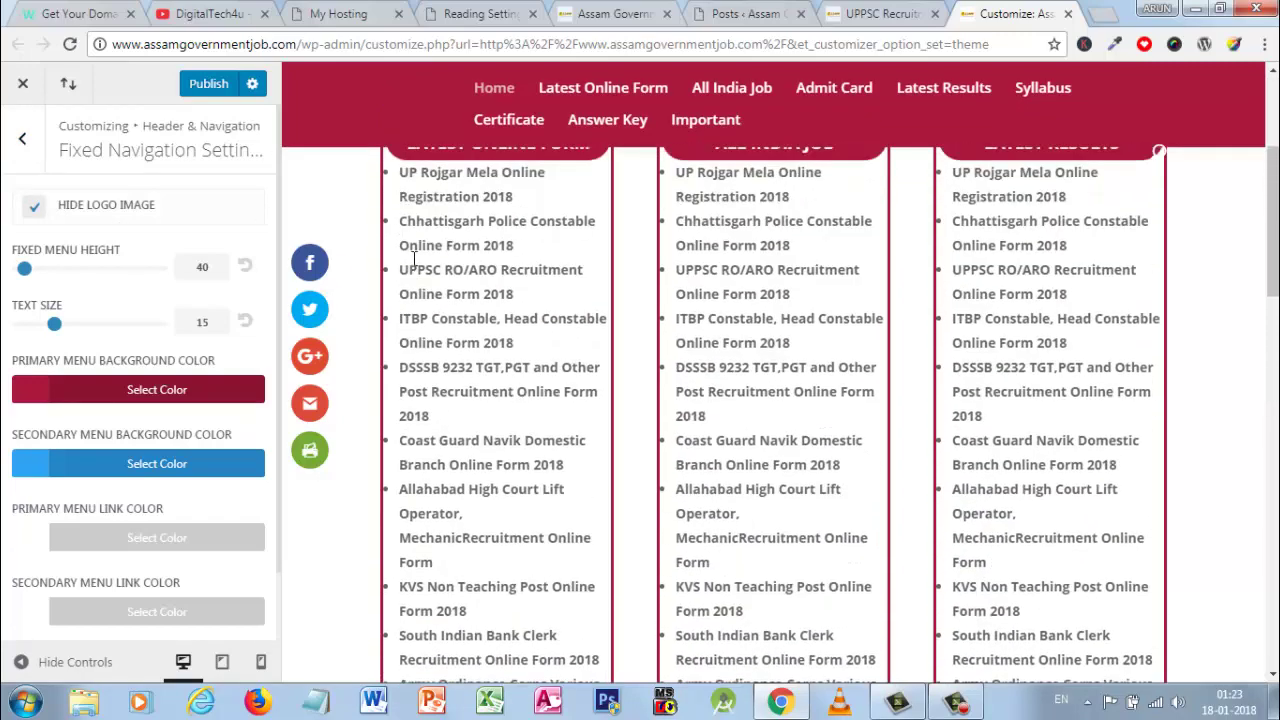
scroll(412, 258, up, 3)
scroll(413, 258, down, 3)
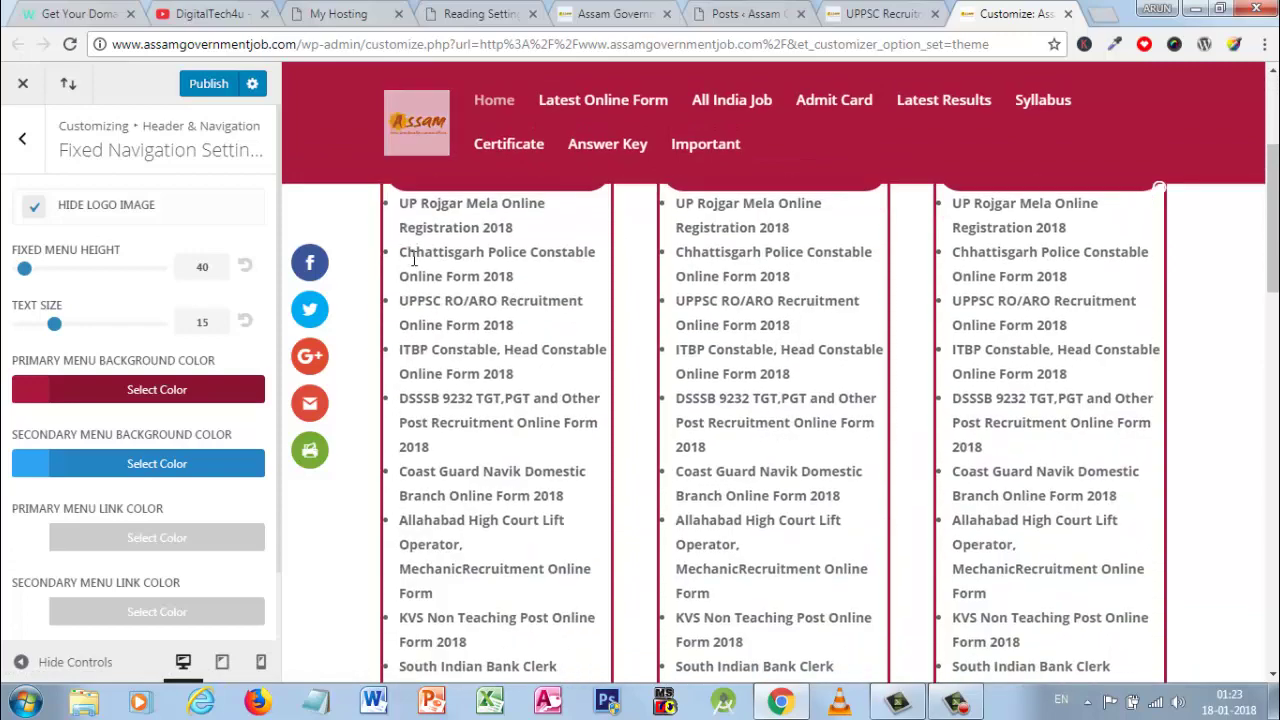
Turn off hiding of the logo image in the fixed navigation, review its color options and return to the Header & Navigation list
click(29, 214)
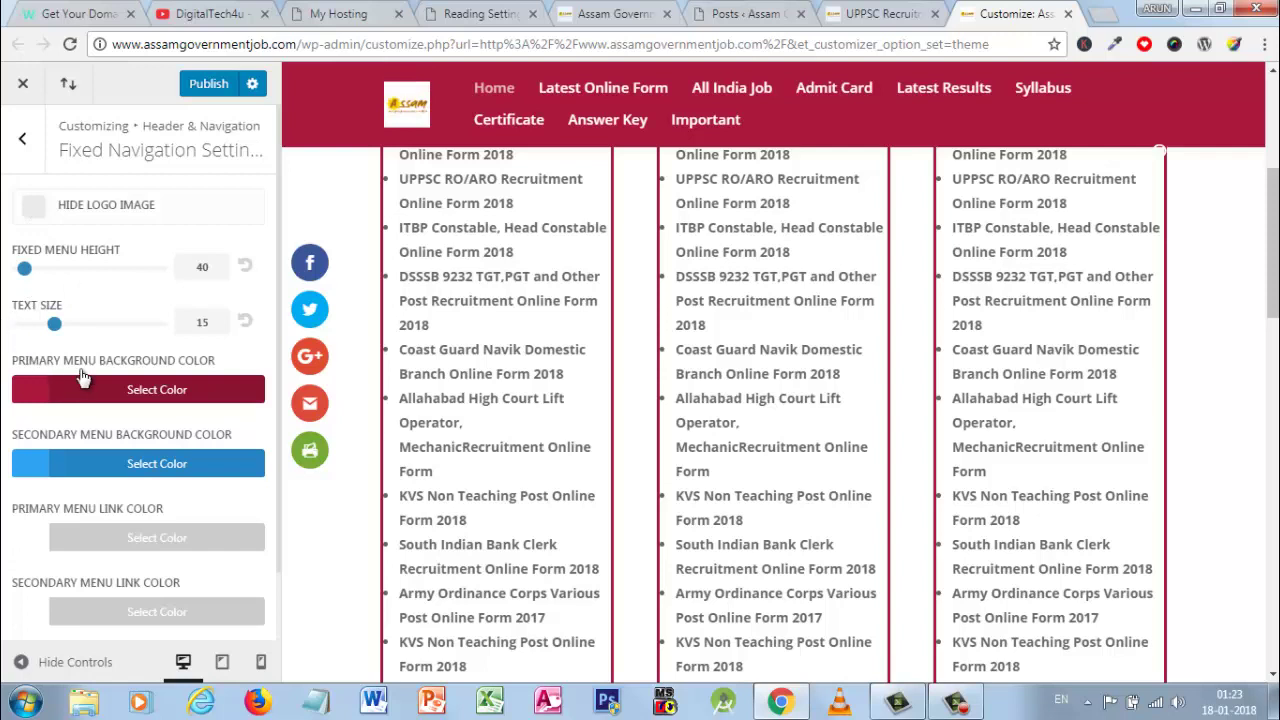
scroll(84, 377, down, 1)
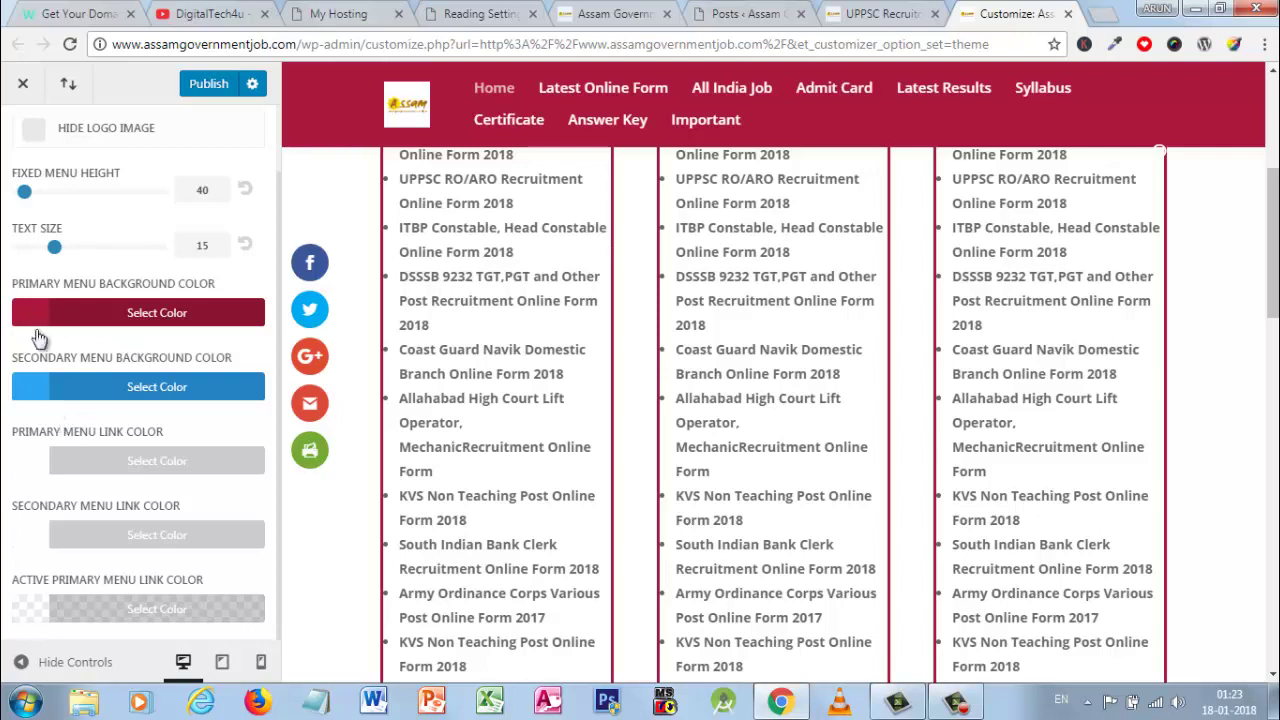
scroll(10, 200, up, 1)
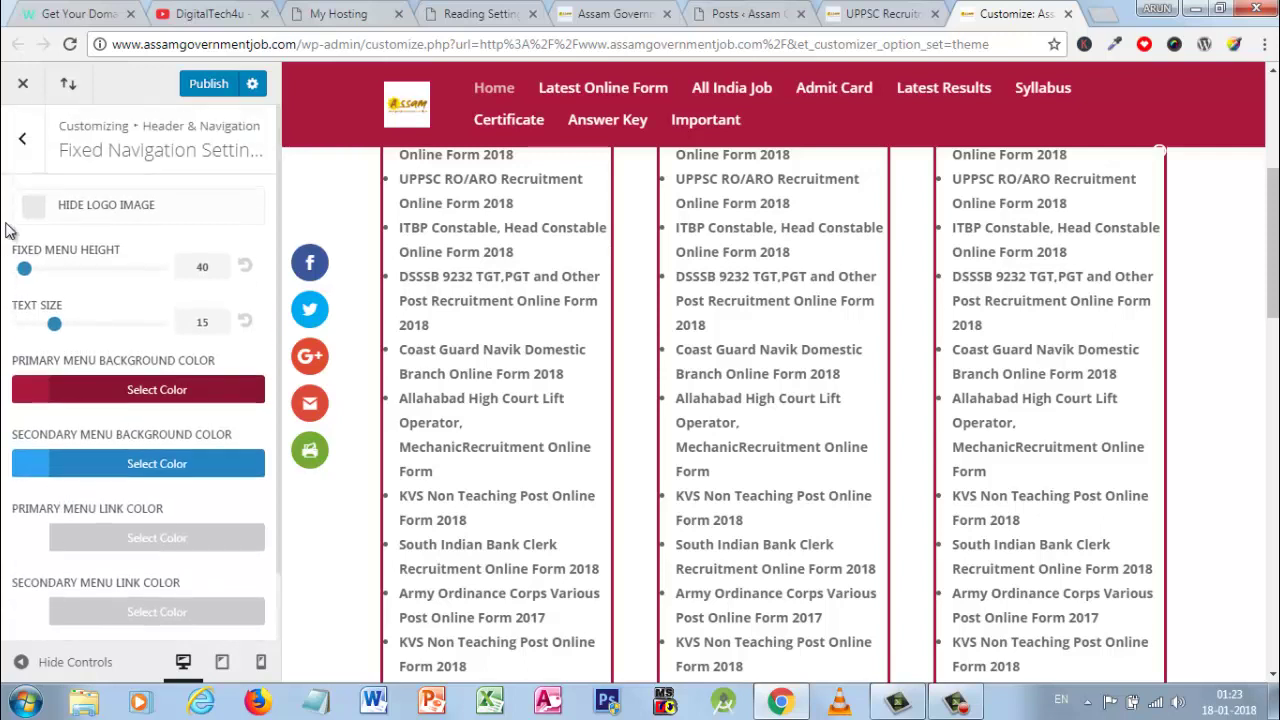
click(26, 142)
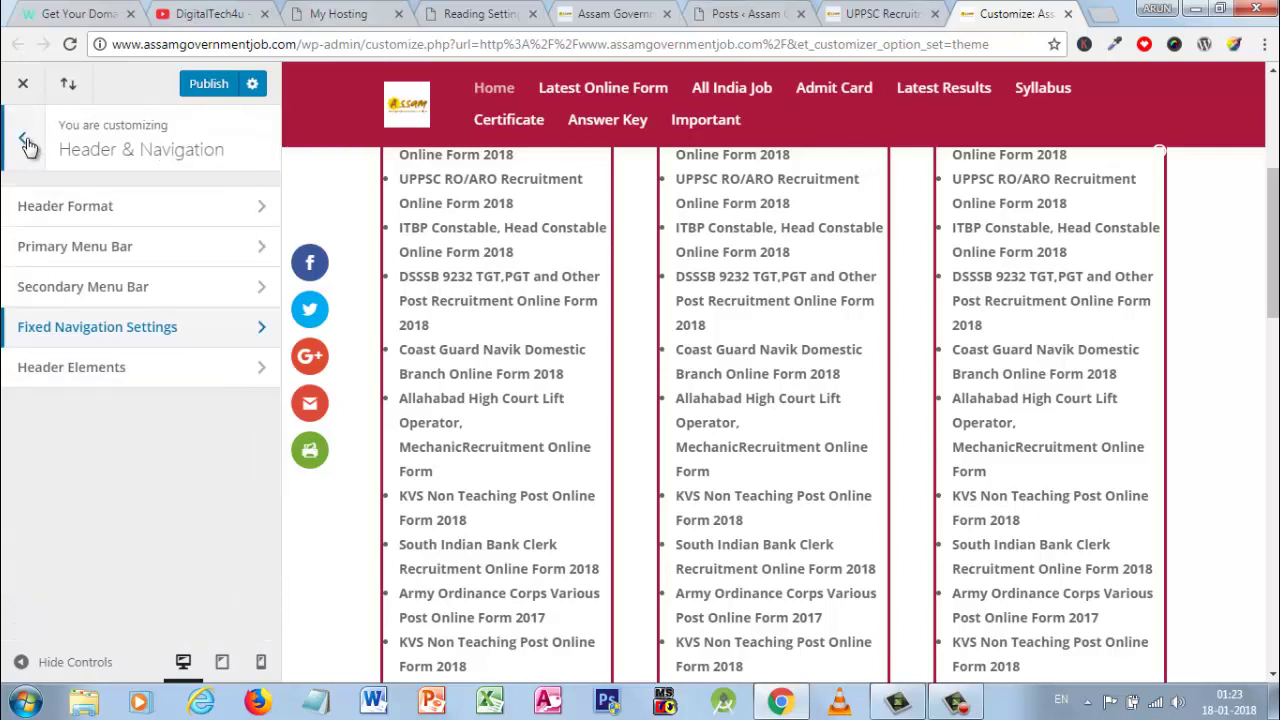
Try enabling the social icons in Header Elements, disable them again and return to the Header & Navigation list
click(100, 367)
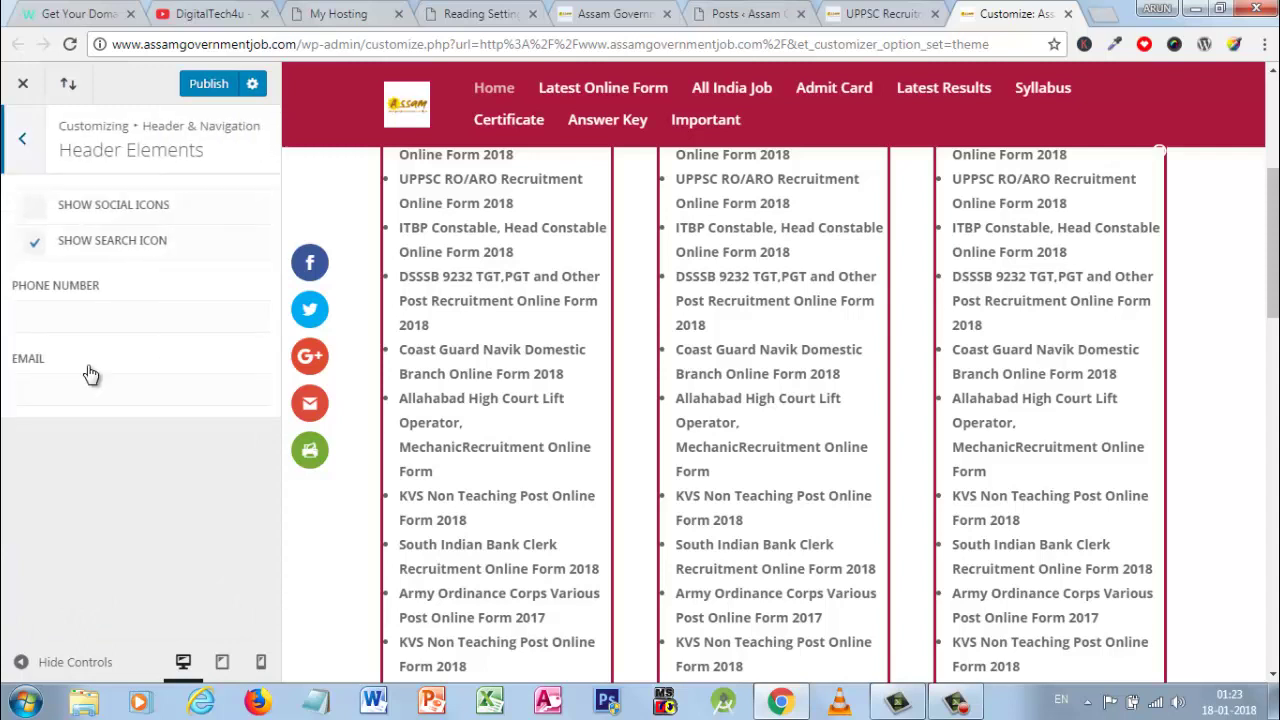
click(35, 240)
click(33, 208)
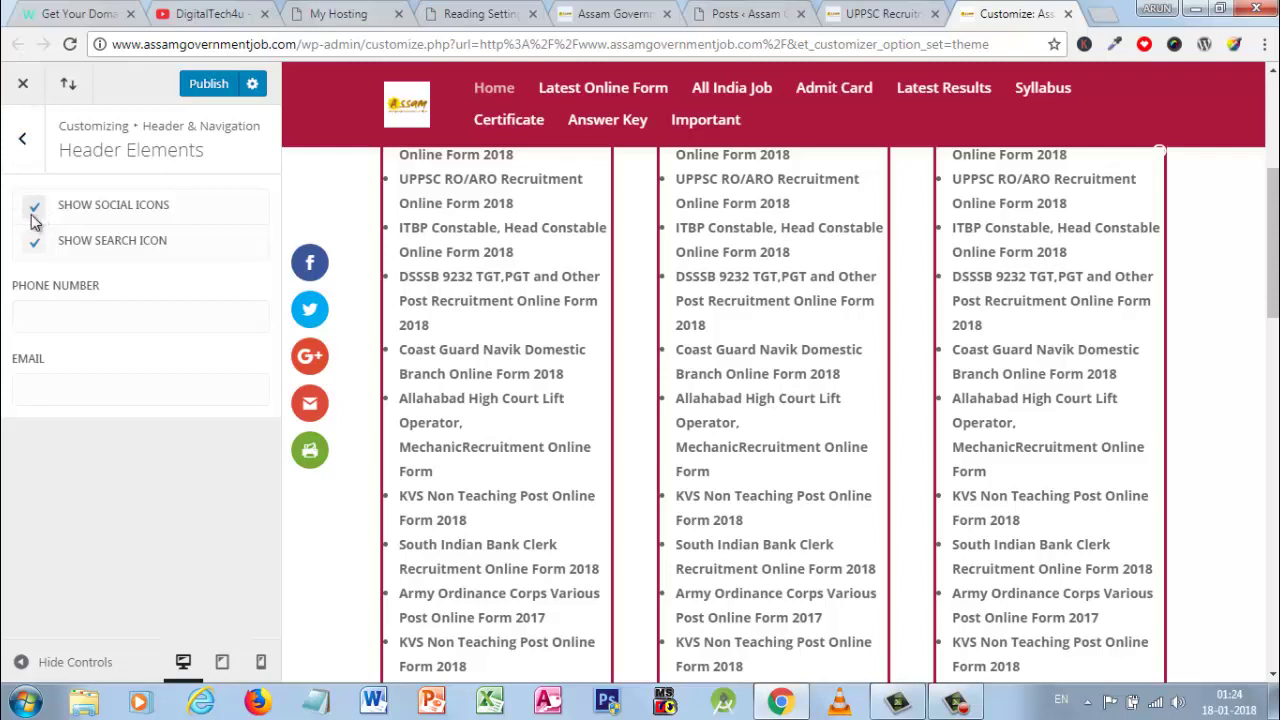
click(33, 210)
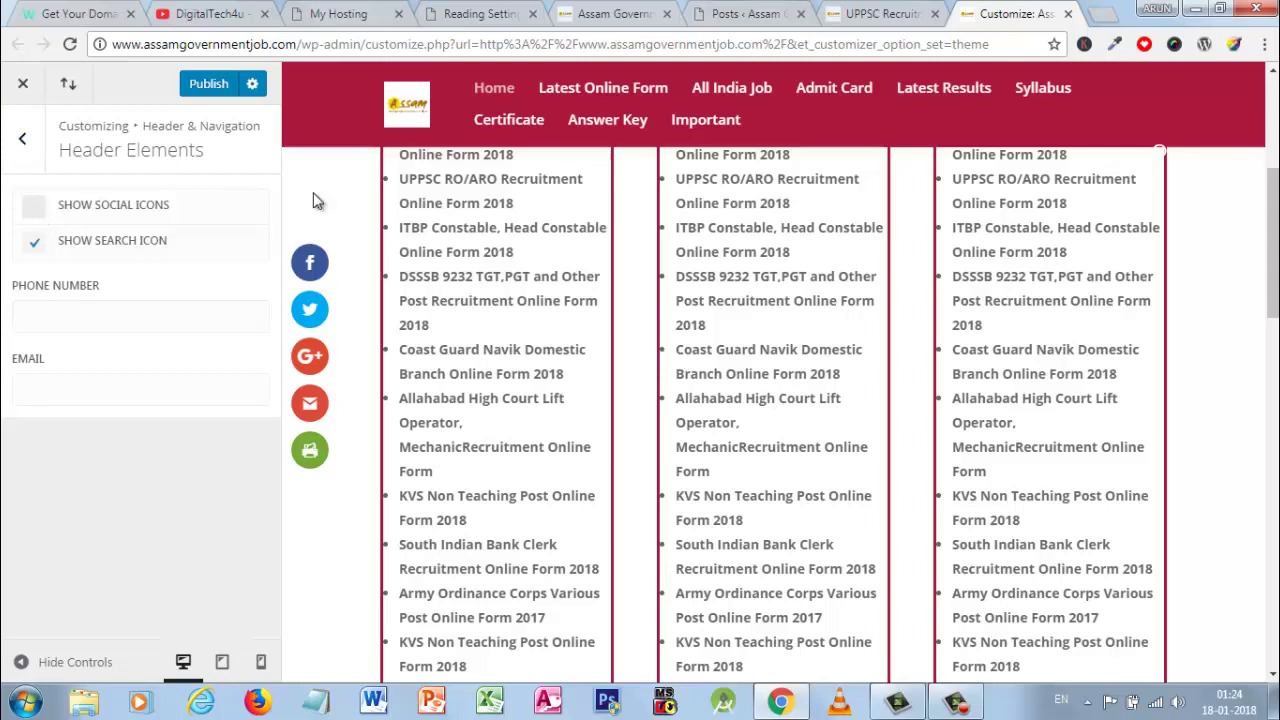
click(24, 142)
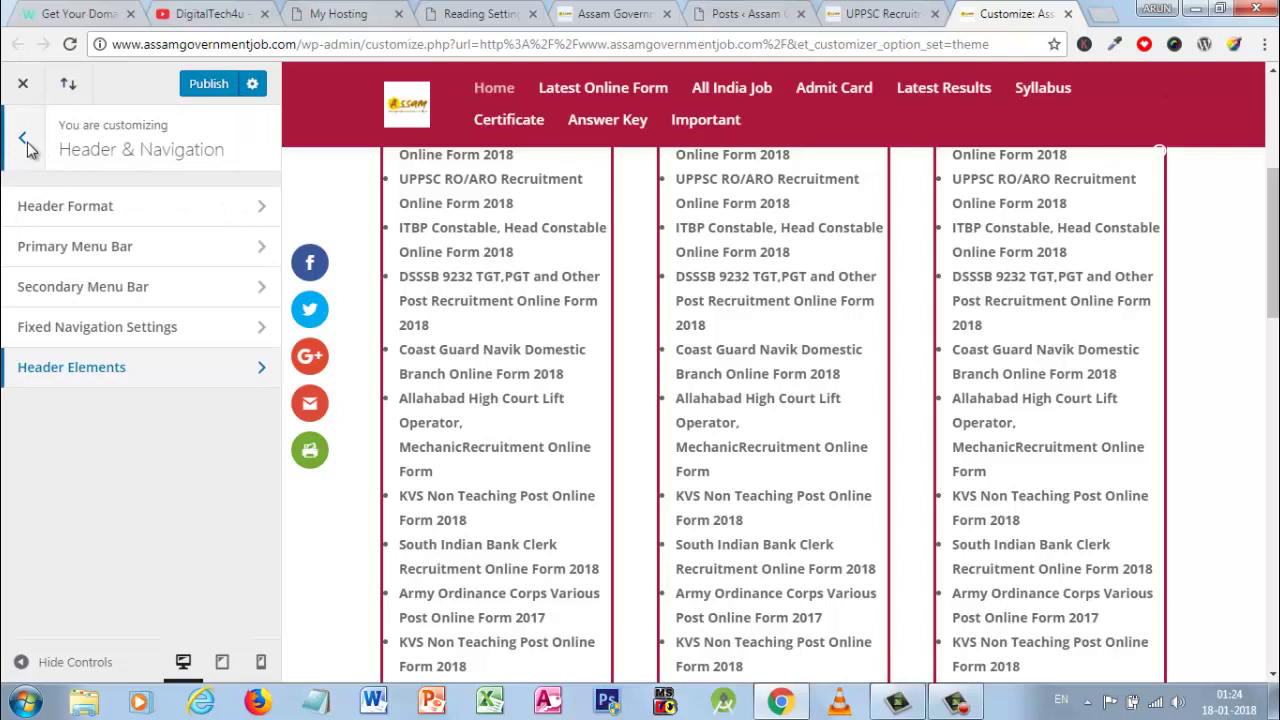
Reopen Header Elements from the main customizer list and try entering a sample phone number and email
click(26, 143)
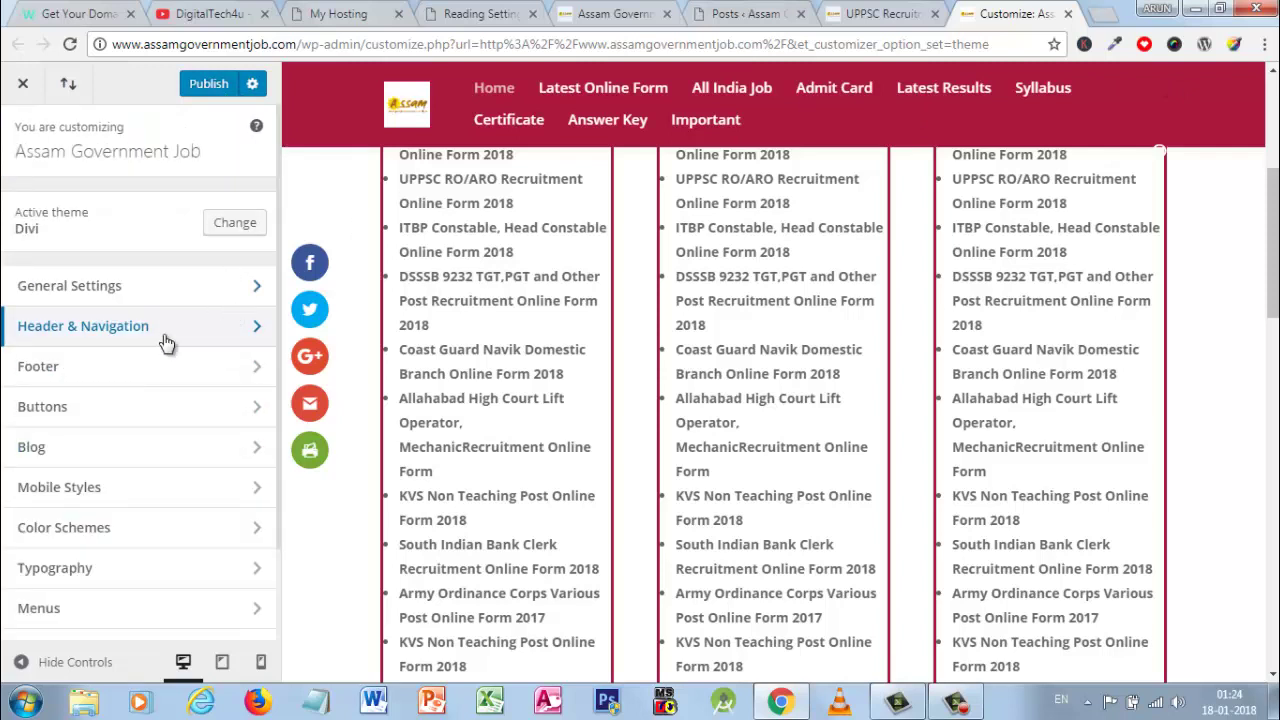
click(138, 343)
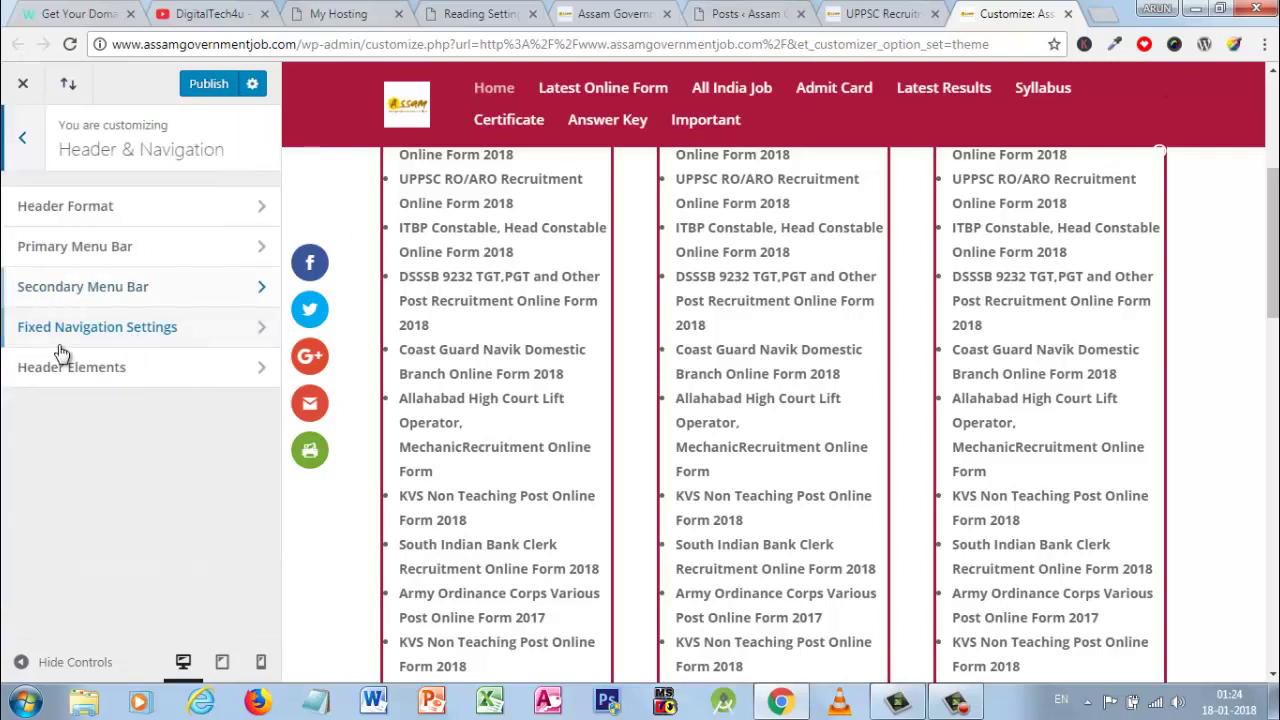
click(84, 384)
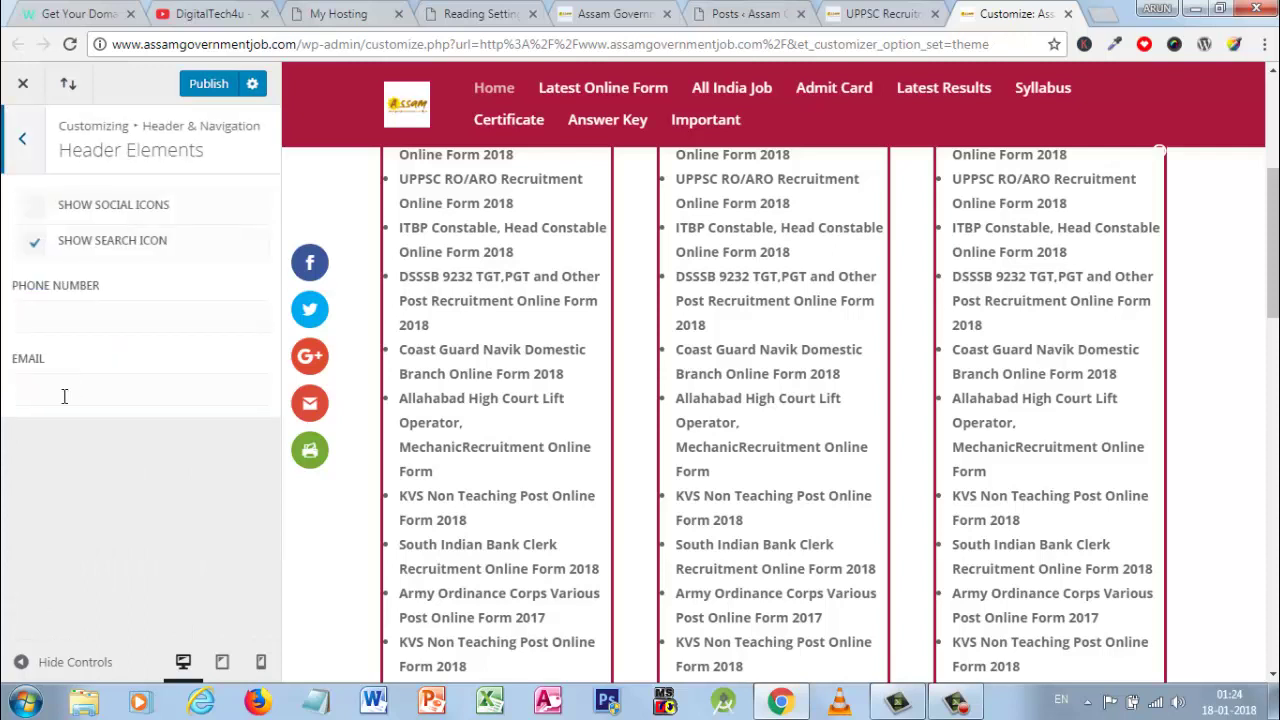
click(71, 328)
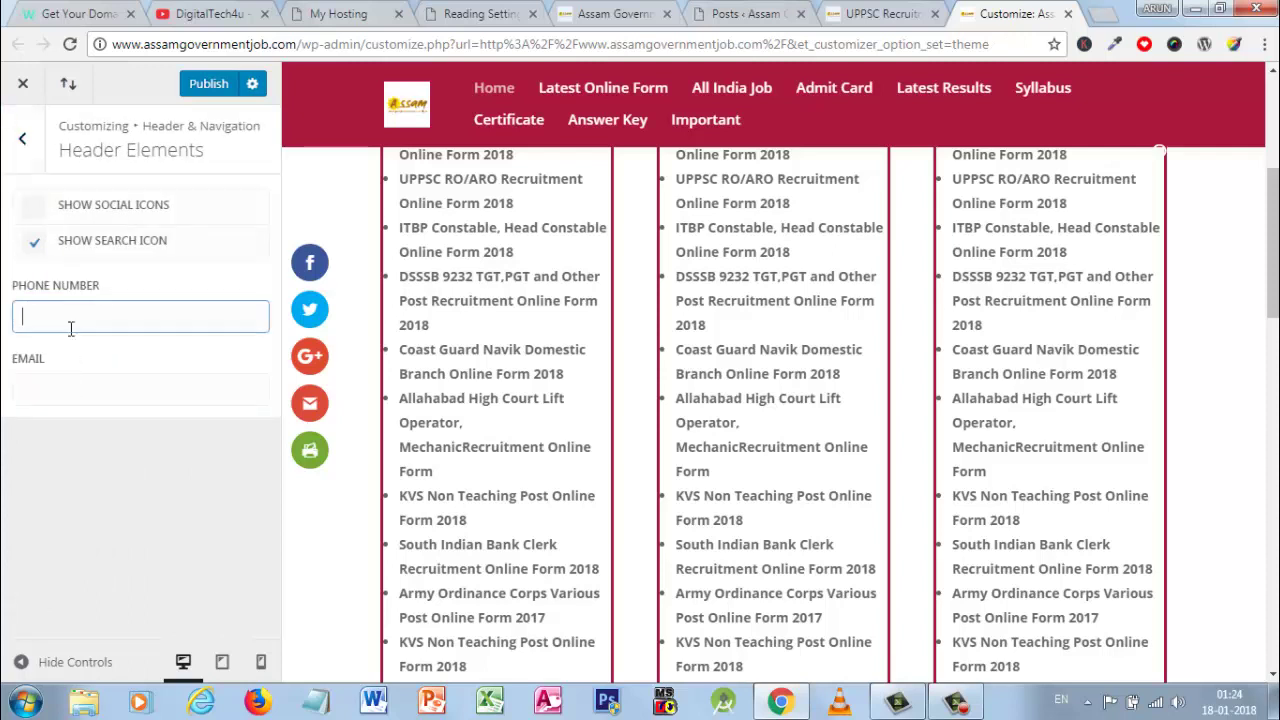
text(999)
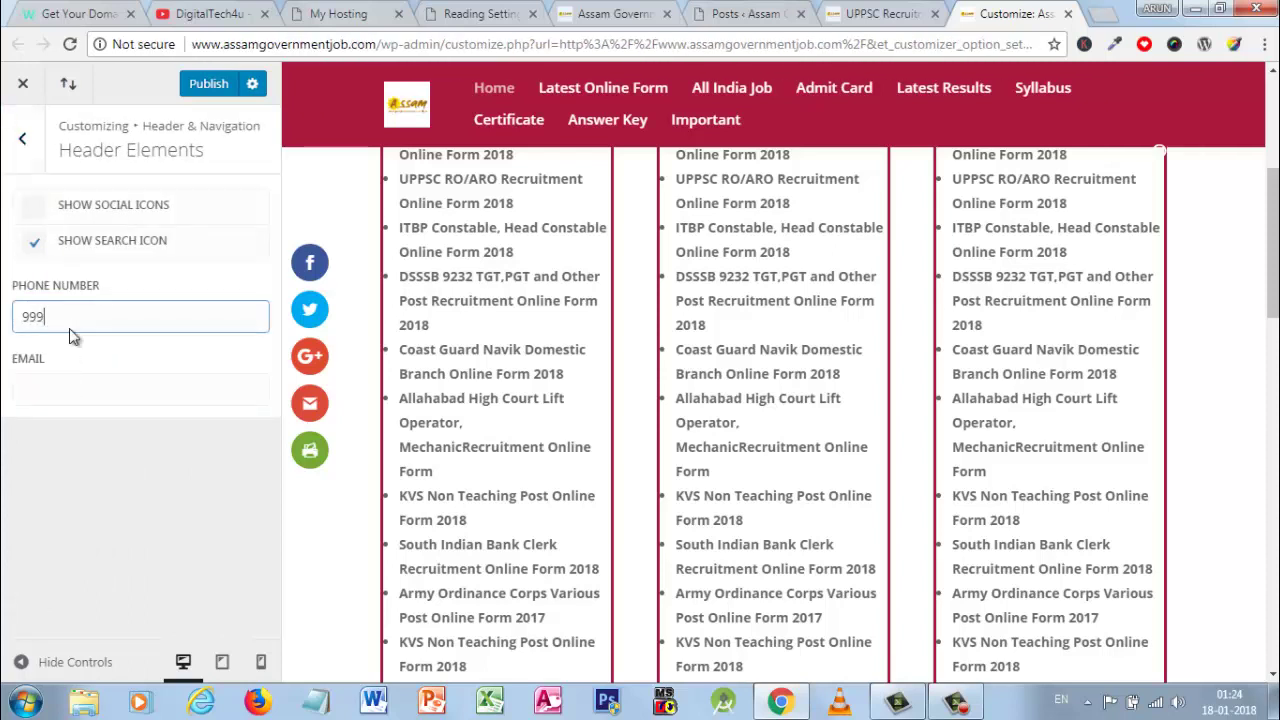
text(876)
click(71, 390)
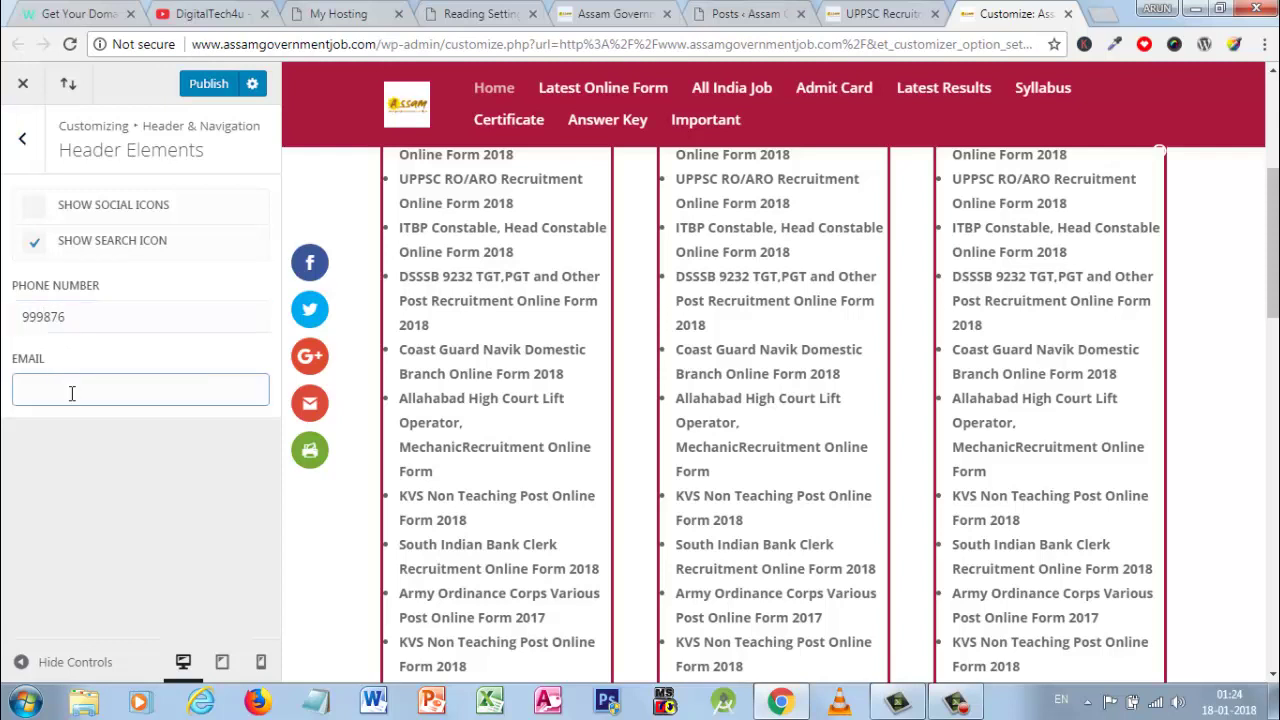
text(caaru)
Clear the phone number and email fields in Header Elements and return to the main customizer list
click(85, 325)
key(BackSpace)
key(BackSpace)
key(BackSpace)
key(BackSpace)
key(BackSpace)
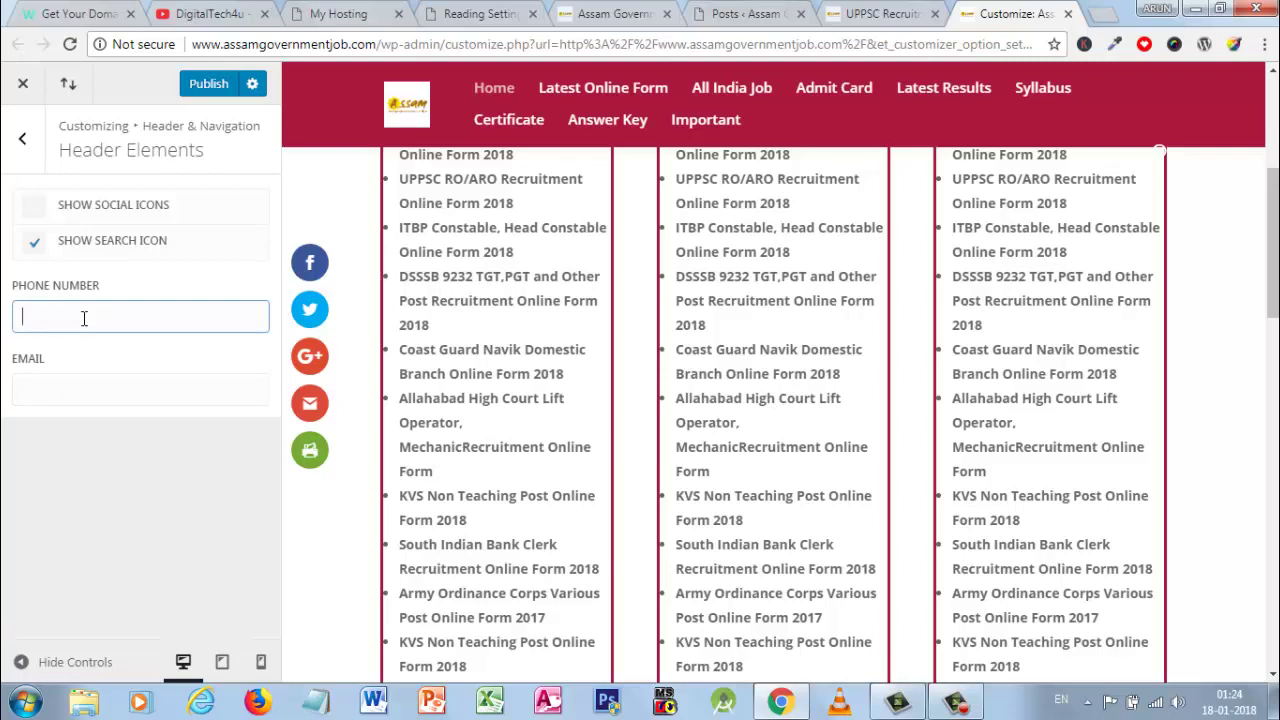
click(33, 160)
click(31, 158)
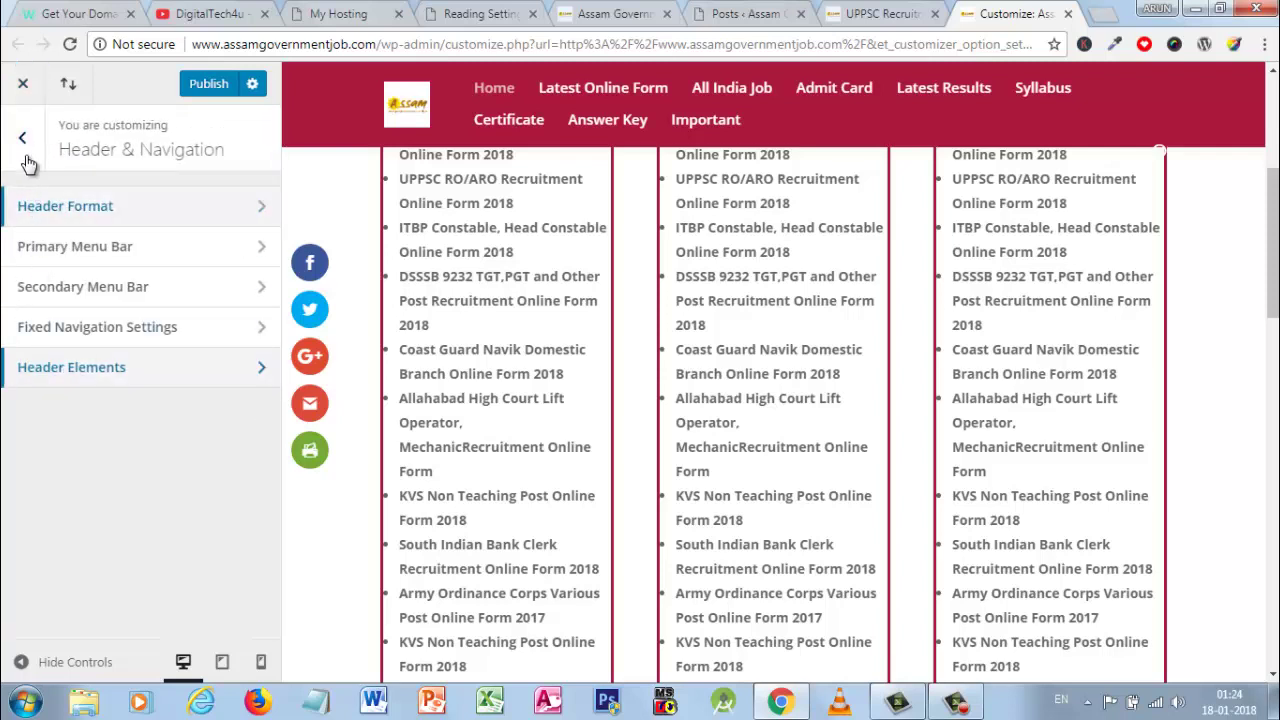
click(24, 140)
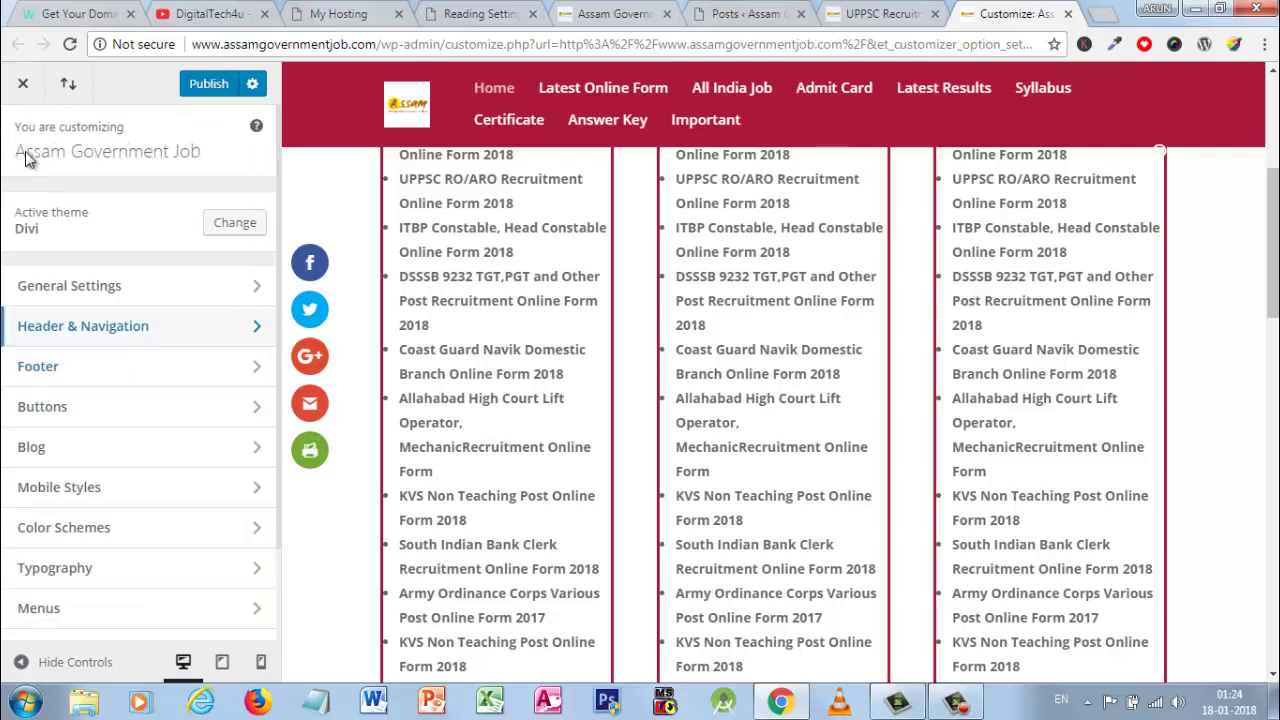
Open the footer's Bottom Bar settings briefly and return to the main customizer list
click(81, 384)
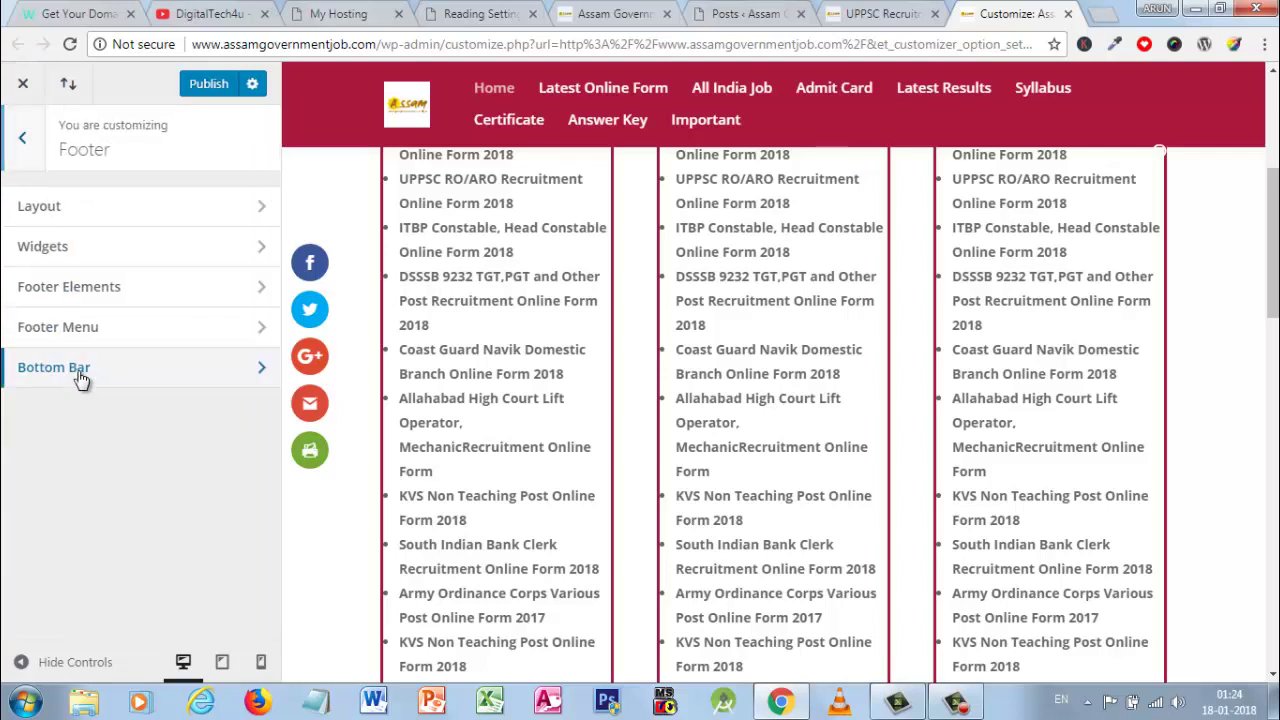
click(82, 378)
click(27, 146)
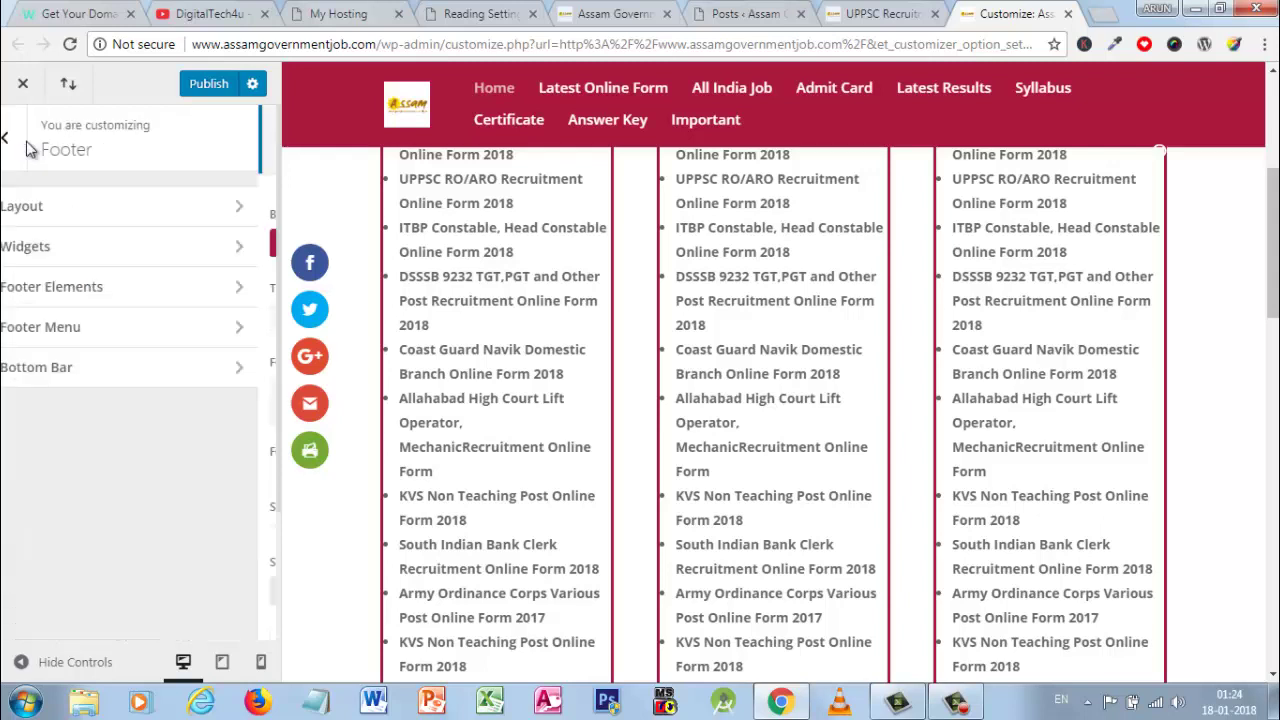
click(25, 143)
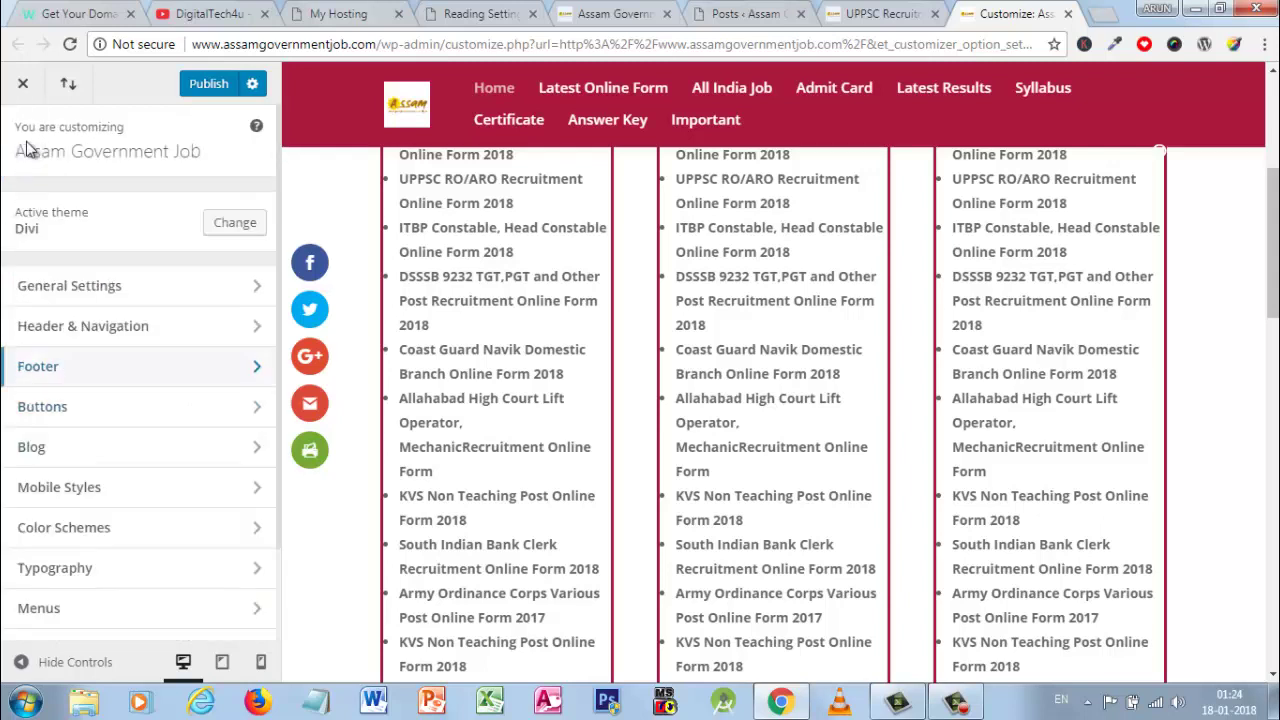
Review the footer's column layout choices and its widget text options, returning to the Footer list
click(81, 368)
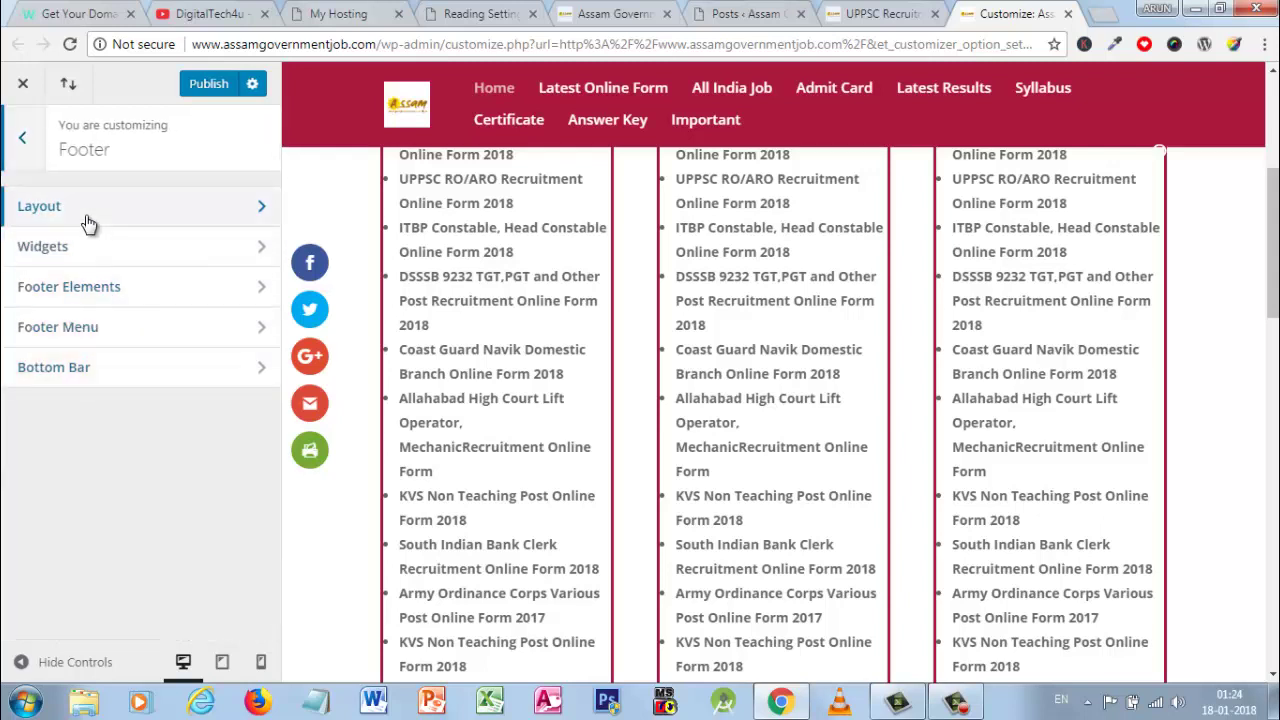
click(47, 206)
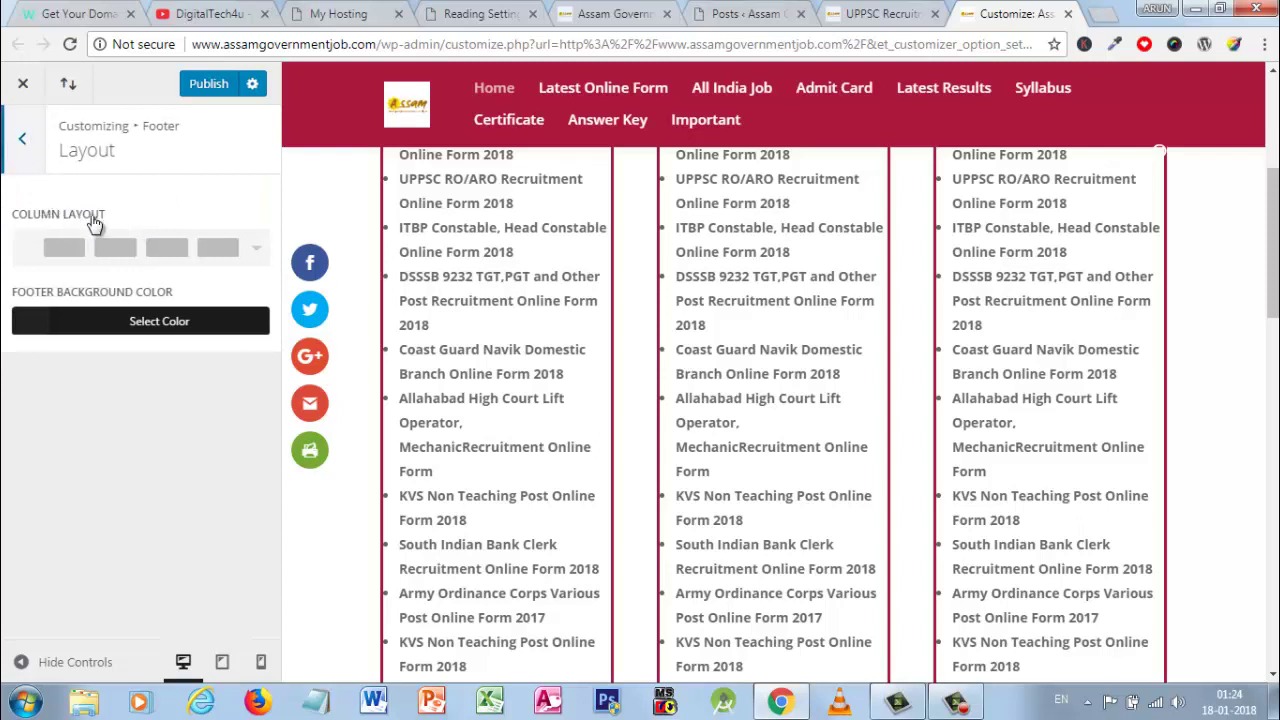
click(127, 249)
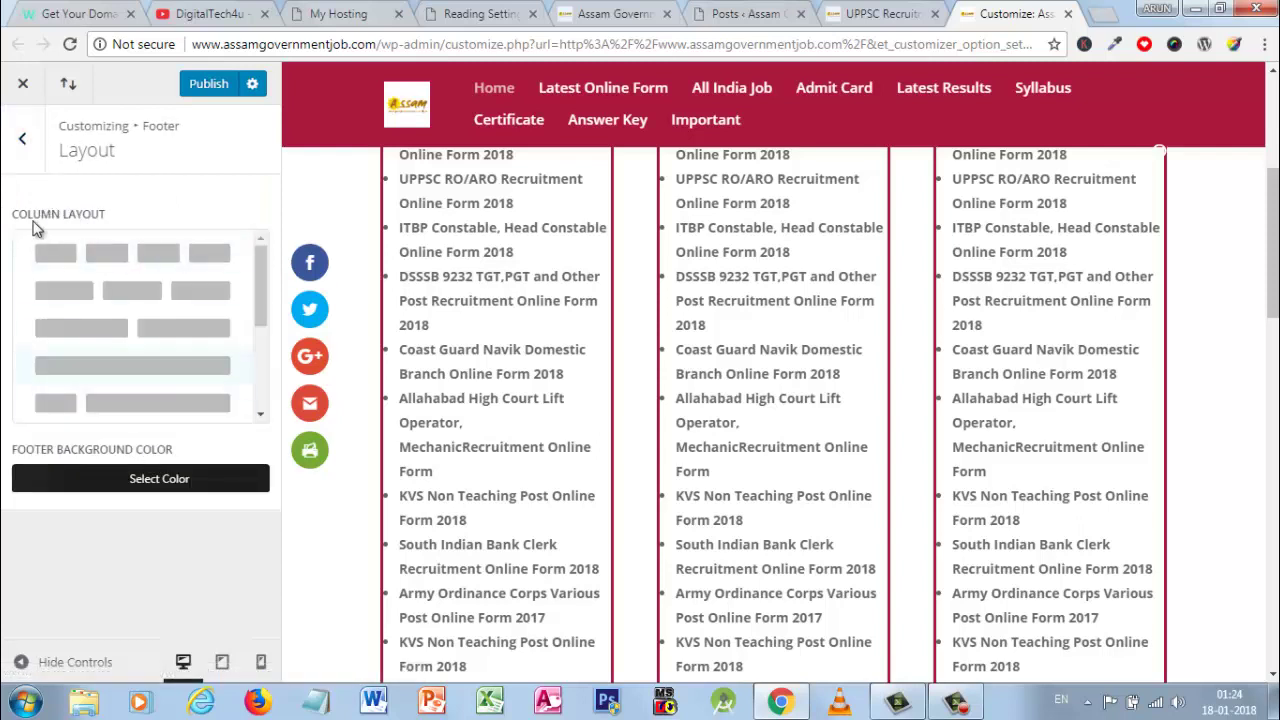
click(24, 137)
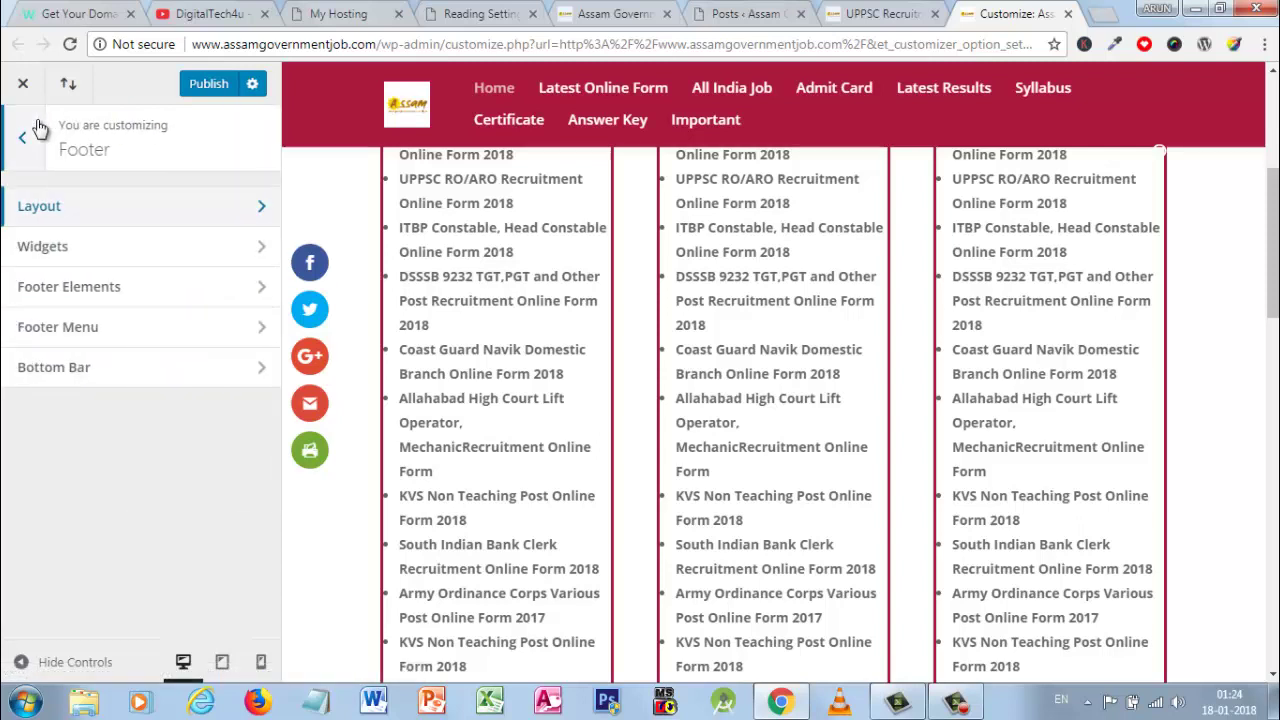
click(62, 246)
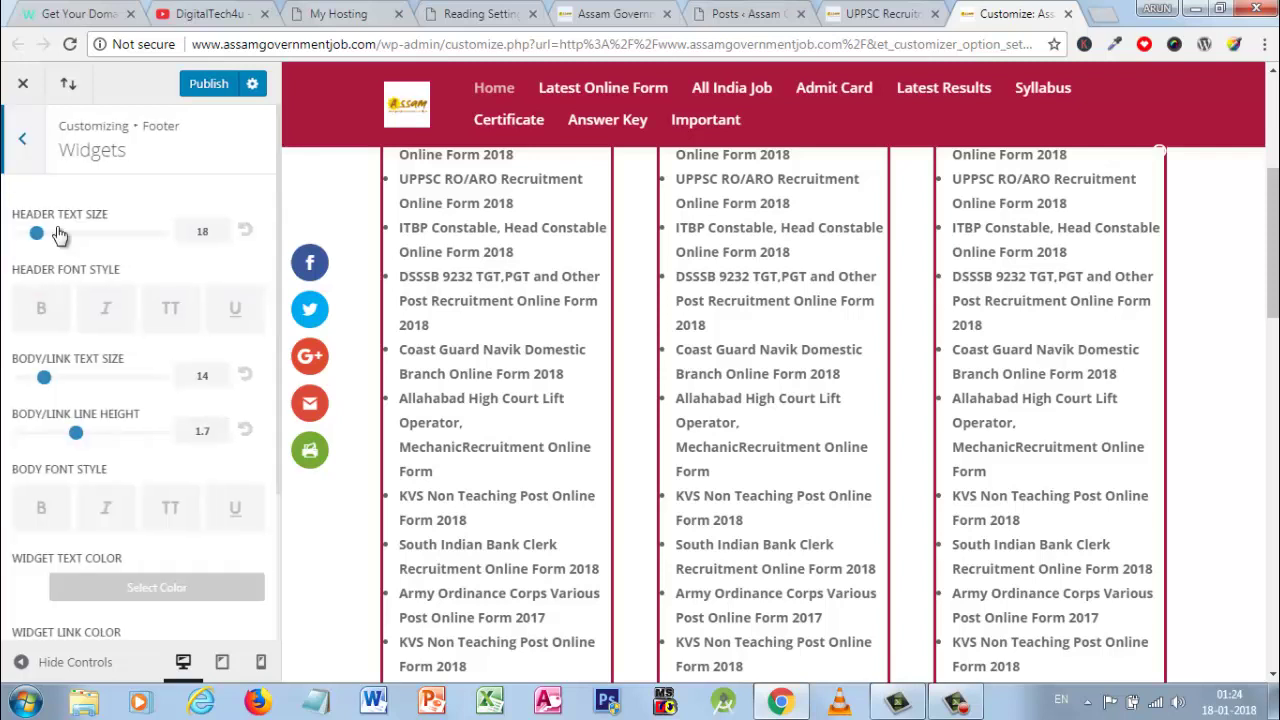
click(20, 140)
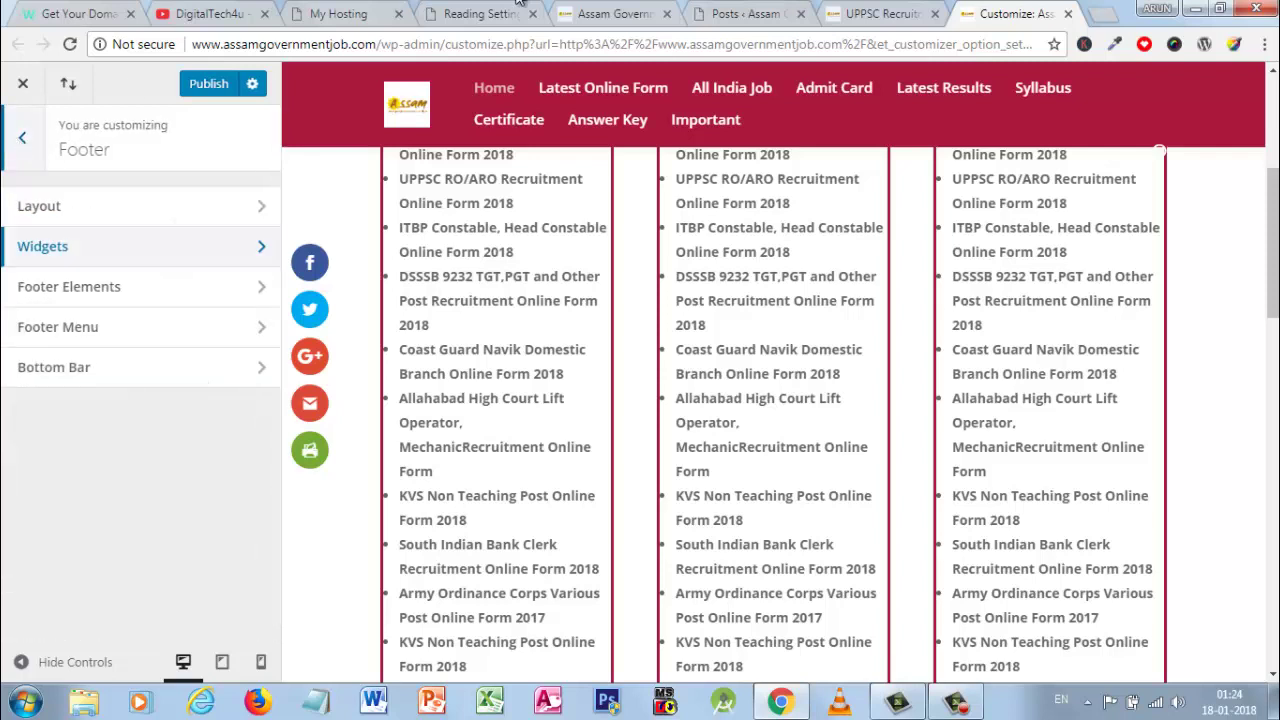
In Footer Elements, try hiding the social icons while previewing the page's footer, show them again and return to the Footer list
click(135, 304)
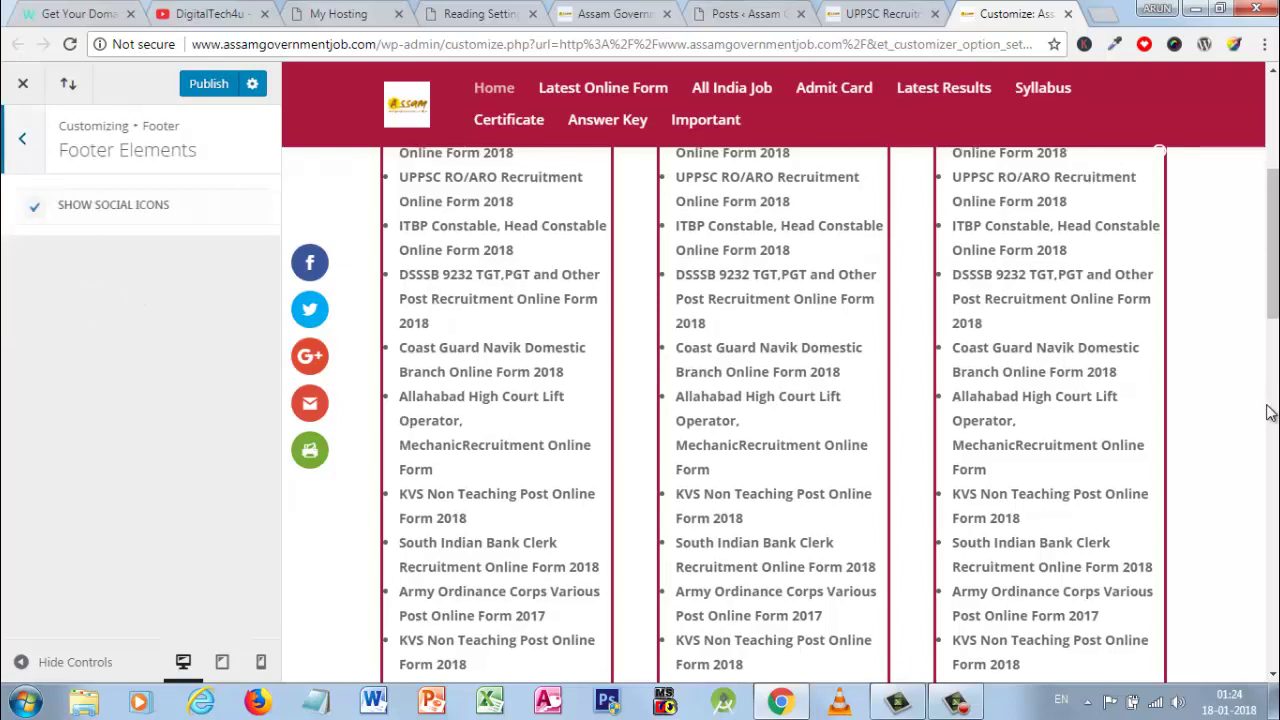
scroll(818, 314, up, 2)
scroll(338, 412, down, 4)
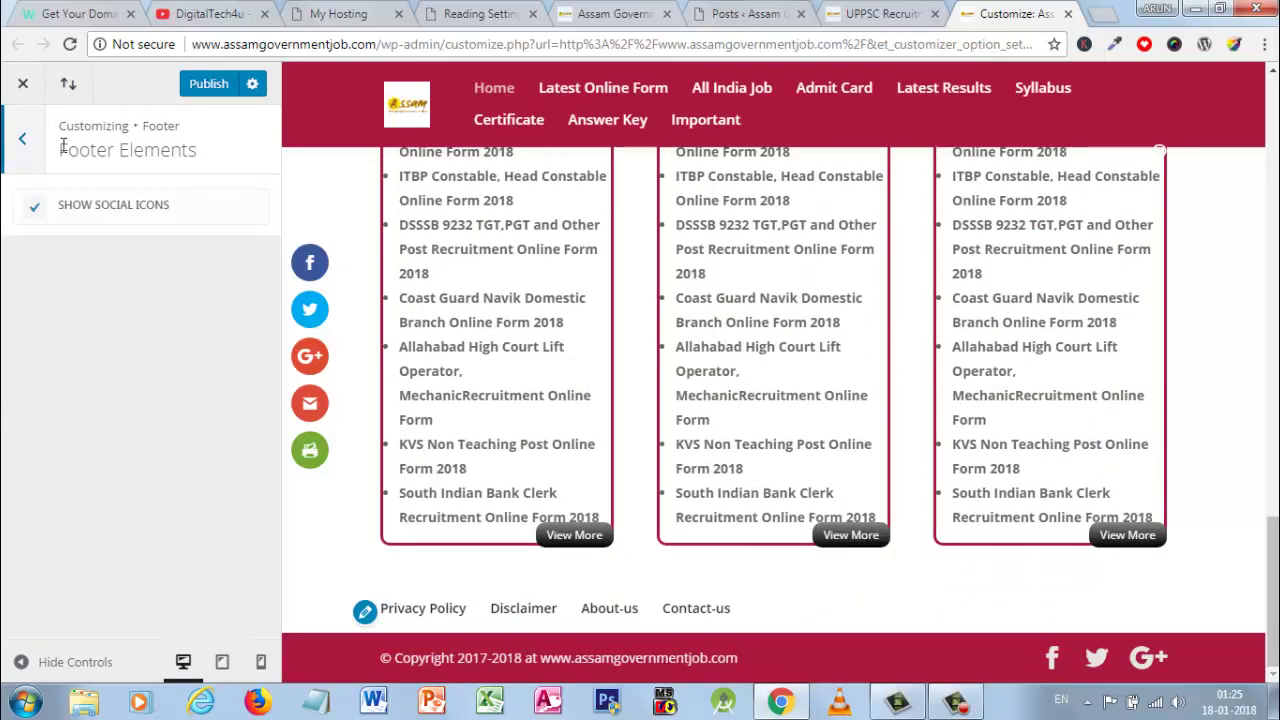
click(36, 206)
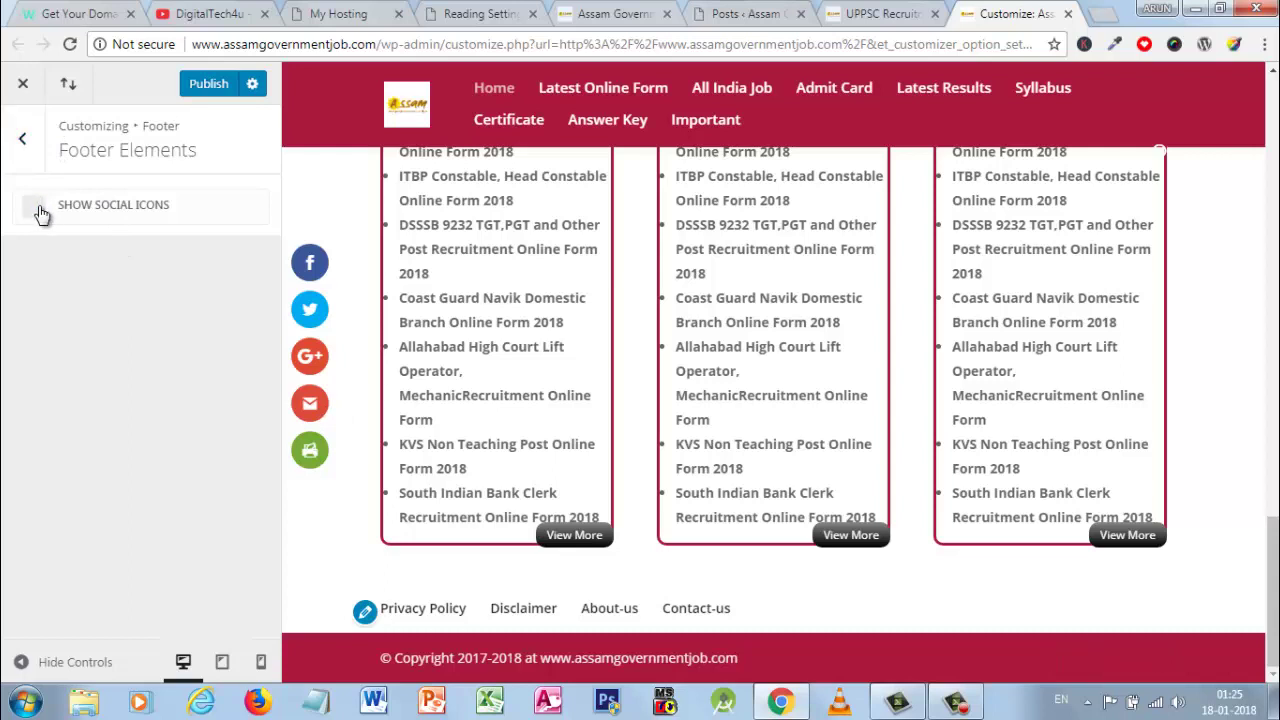
click(40, 214)
click(34, 159)
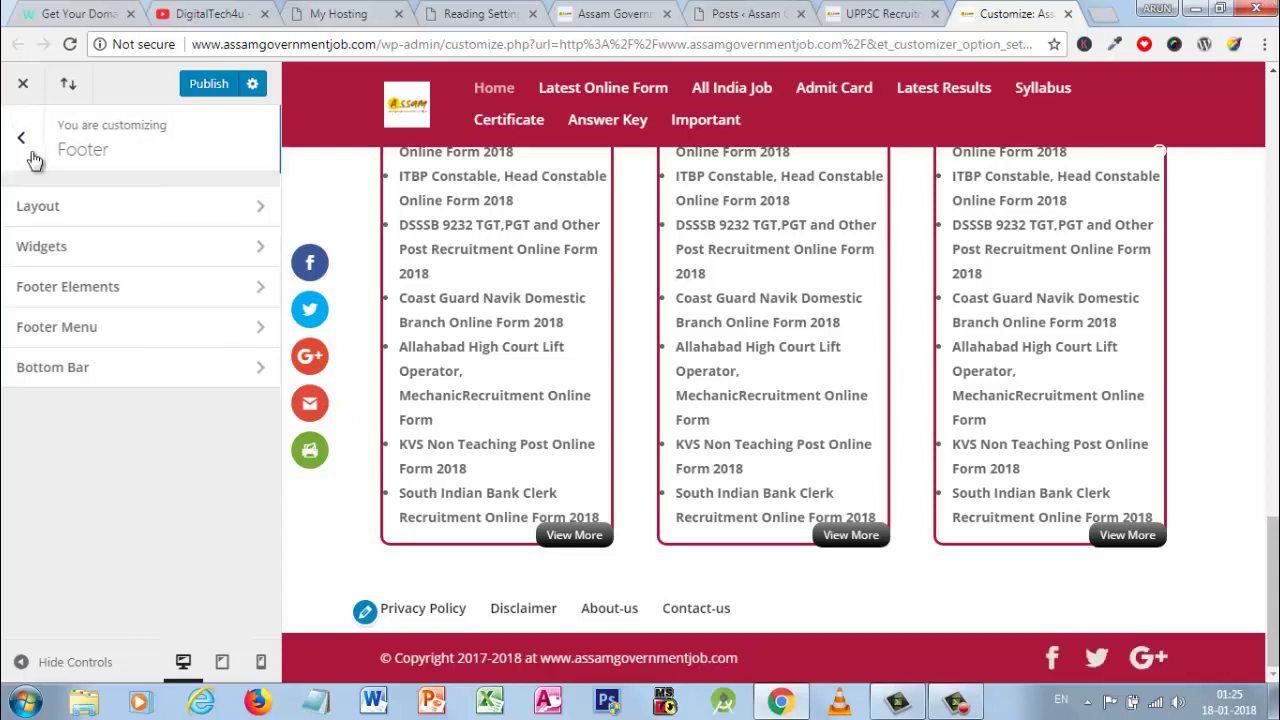
Review the color, letter spacing and font options of the Footer Menu, and open the Bottom Bar settings
click(64, 334)
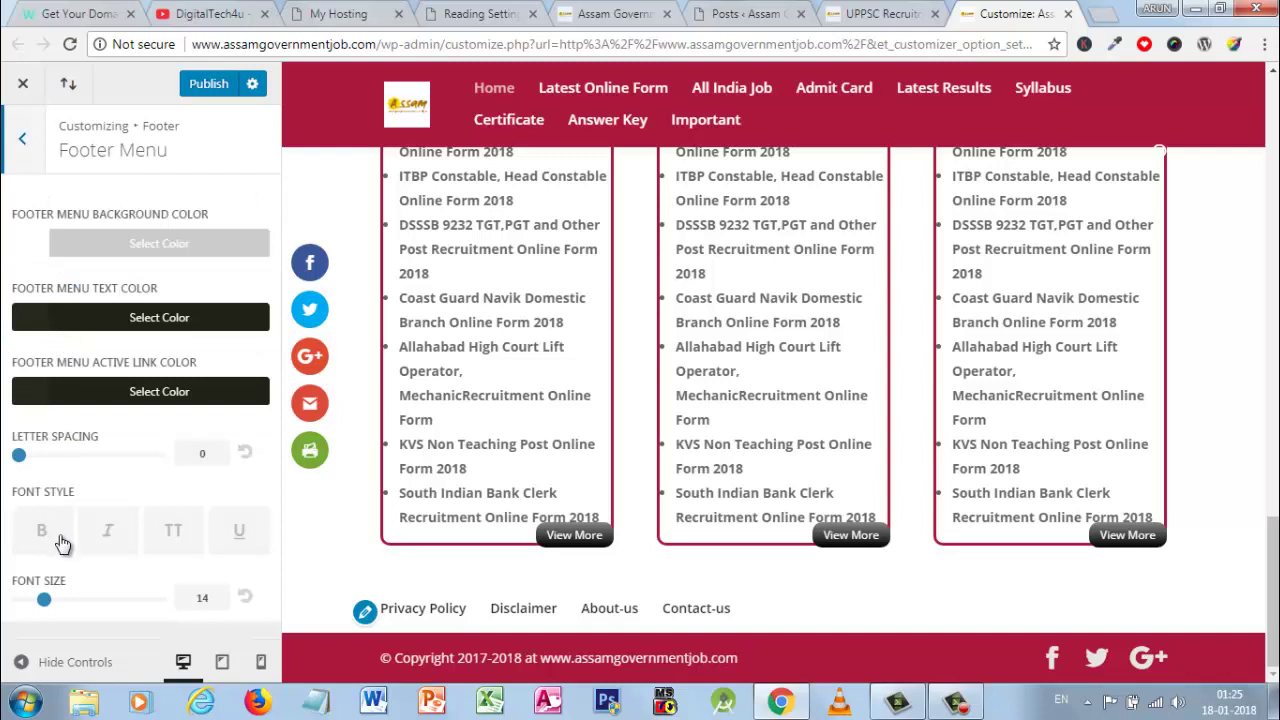
click(17, 166)
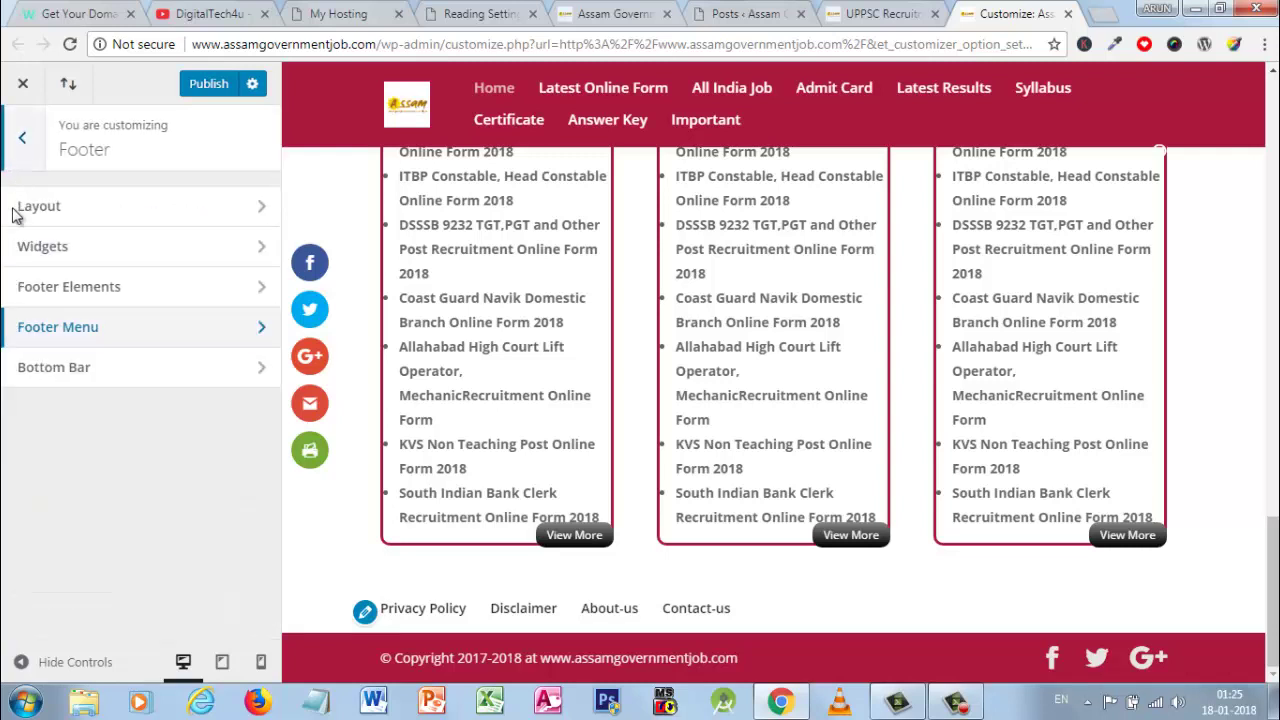
click(60, 337)
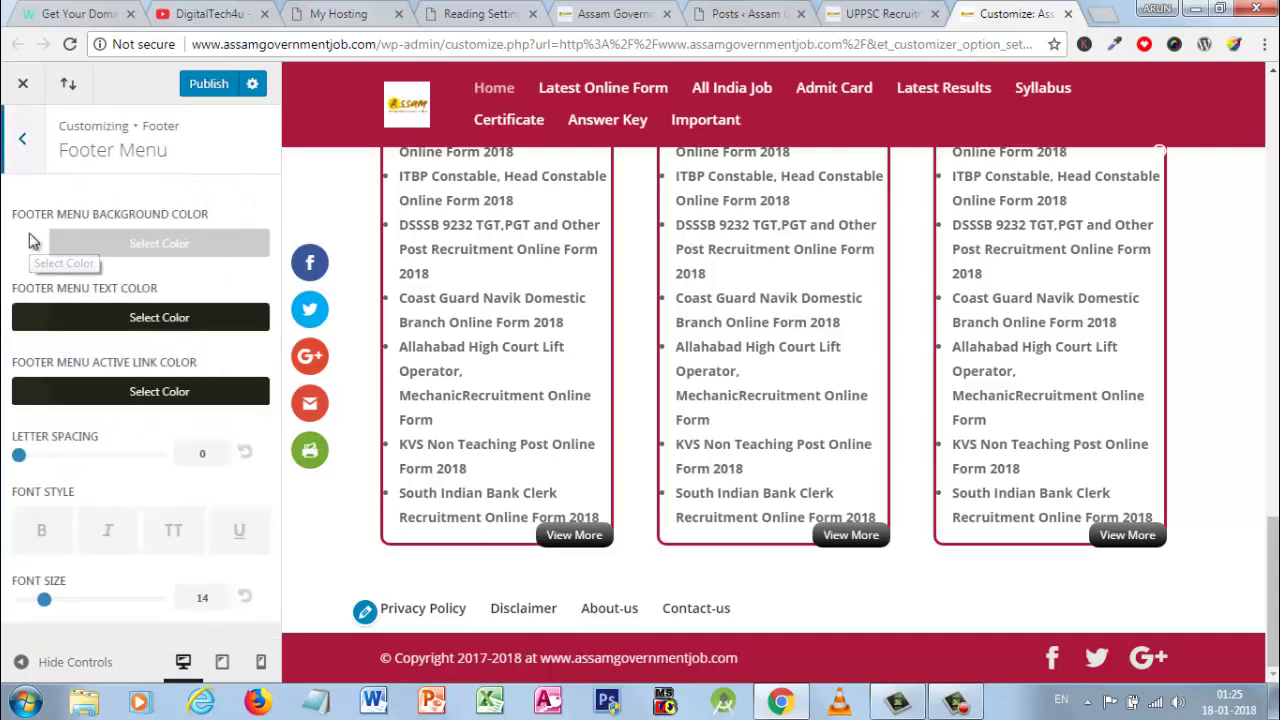
click(14, 126)
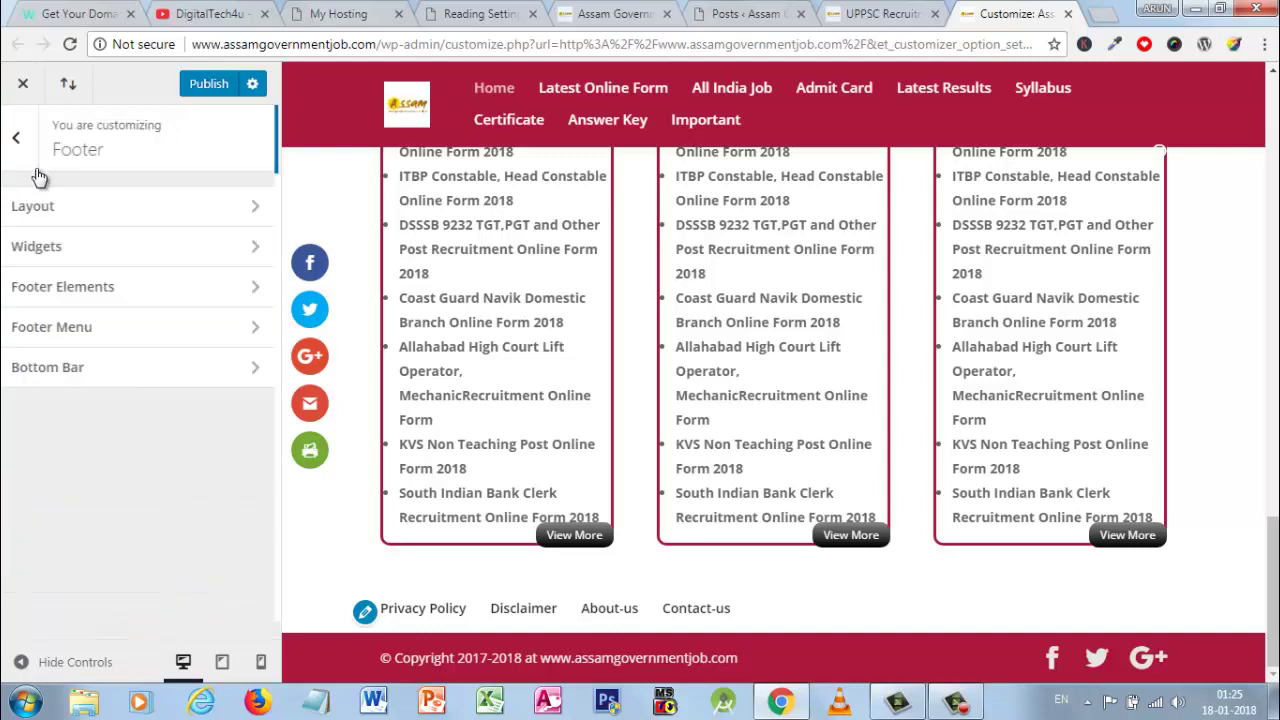
click(34, 370)
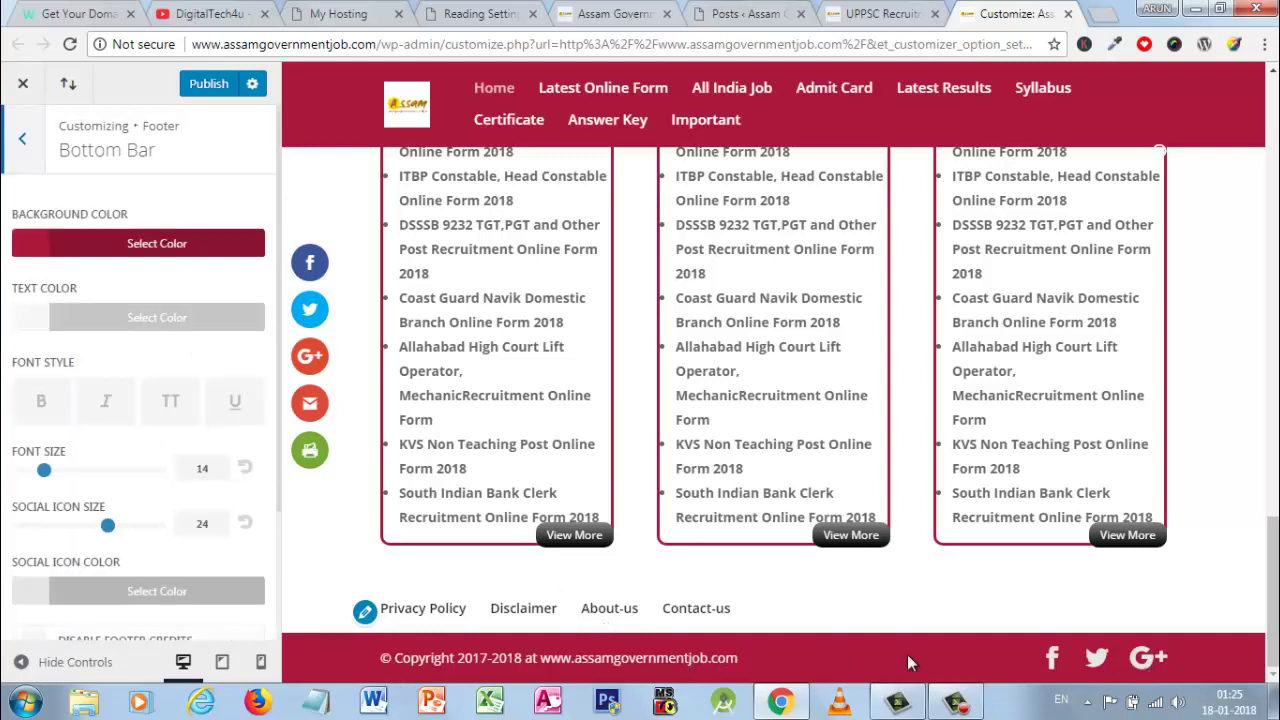
Try disabling the footer credits in the Bottom Bar settings, enable them again and return to the main customizer list
scroll(50, 440, down, 2)
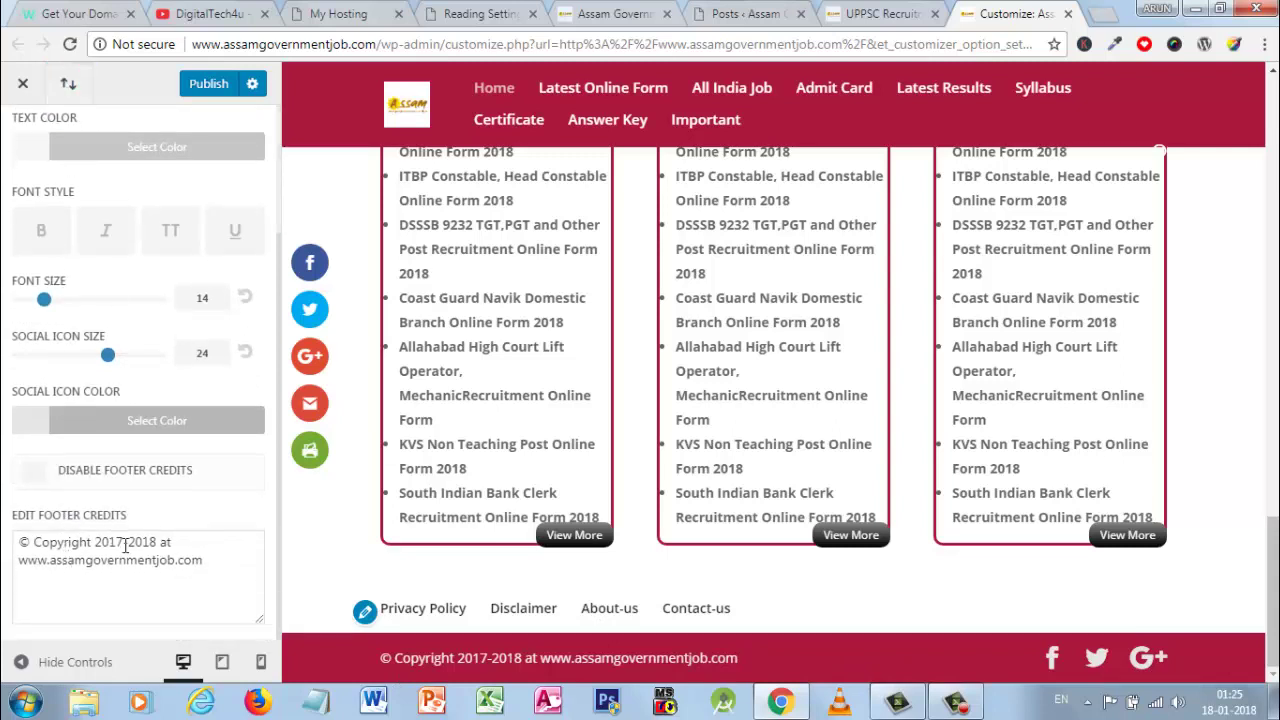
scroll(140, 495, up, 1)
scroll(100, 490, down, 1)
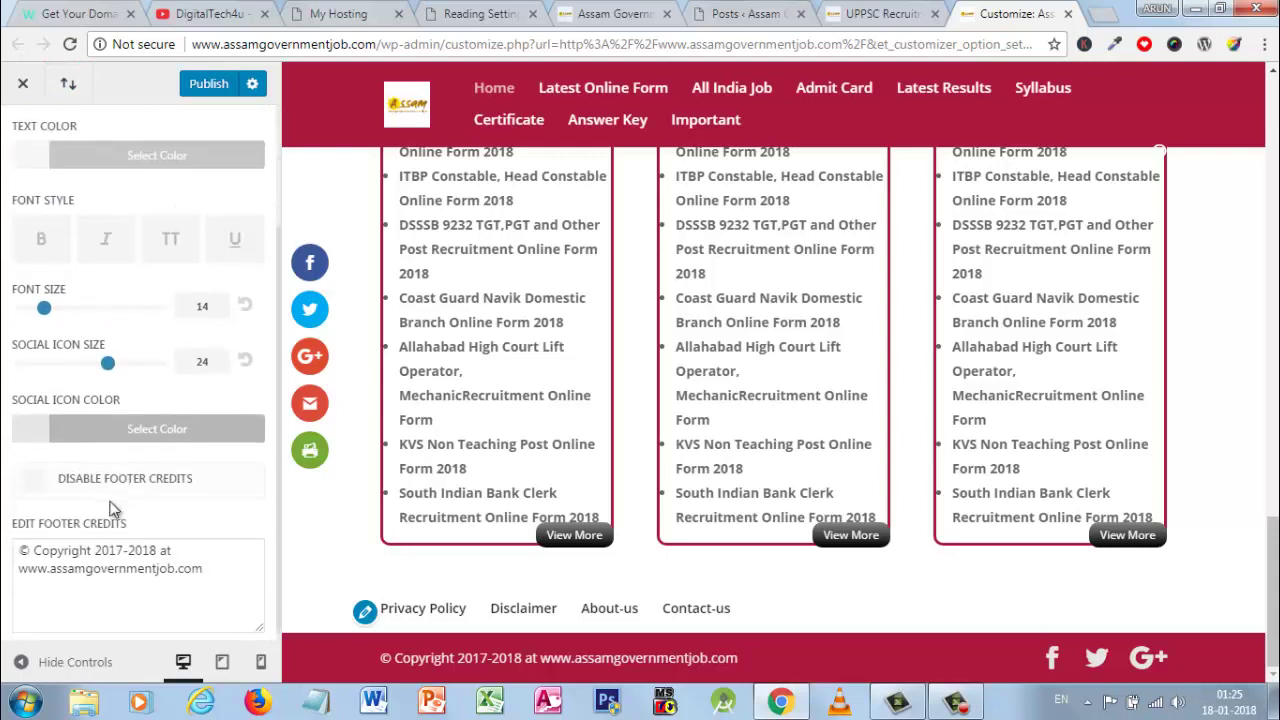
click(40, 484)
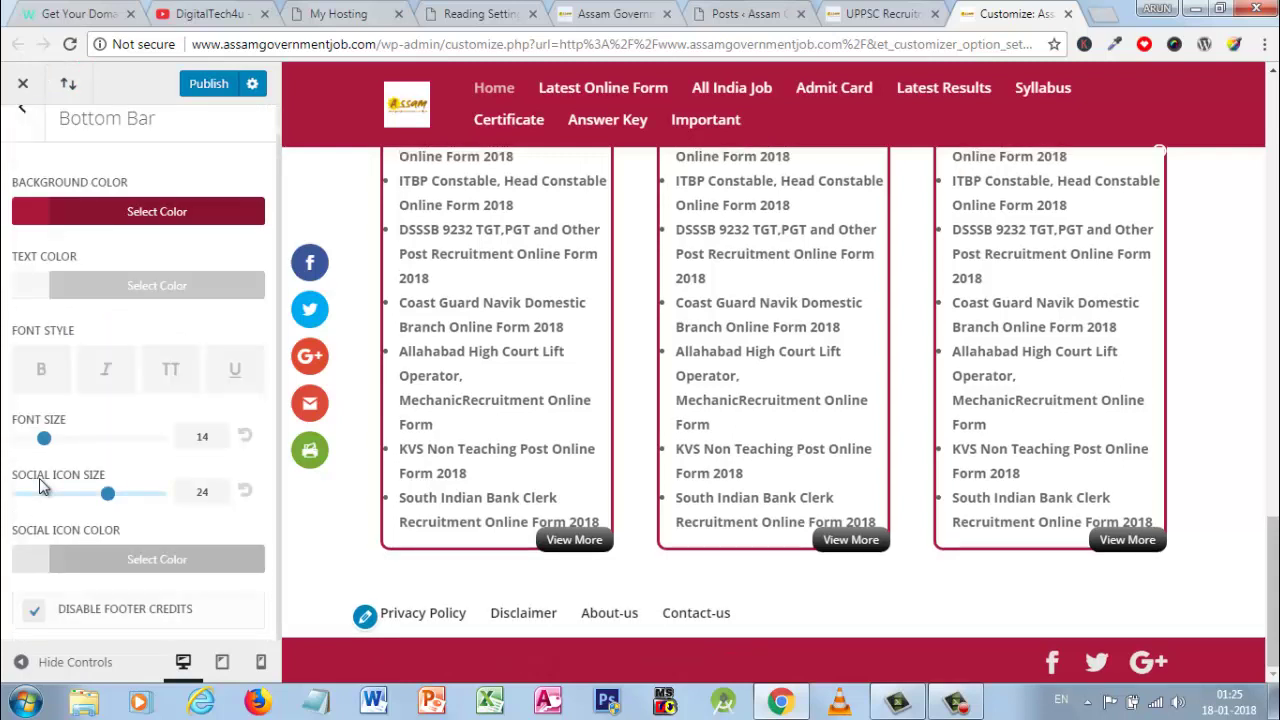
click(34, 610)
scroll(55, 160, up, 2)
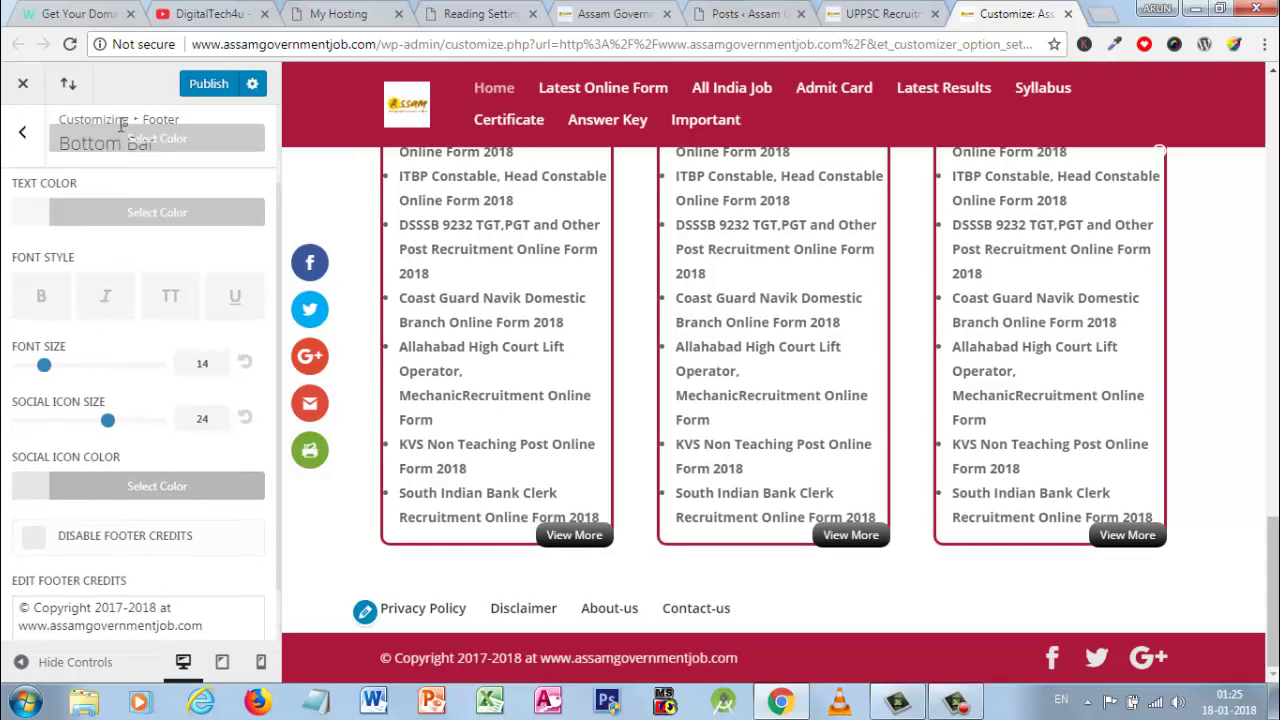
click(24, 140)
click(24, 140)
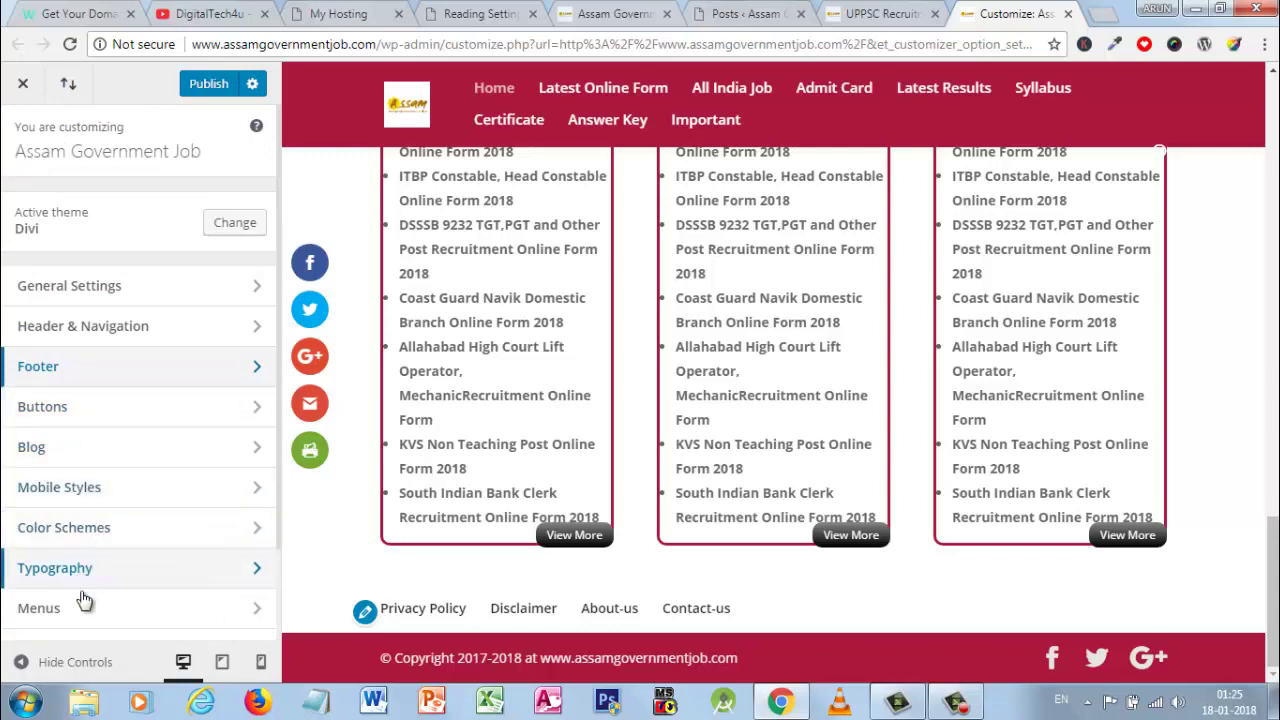
Open the Default Typography settings and expand the Heading 5 font options to review its style choices
click(137, 569)
scroll(923, 380, up, 5)
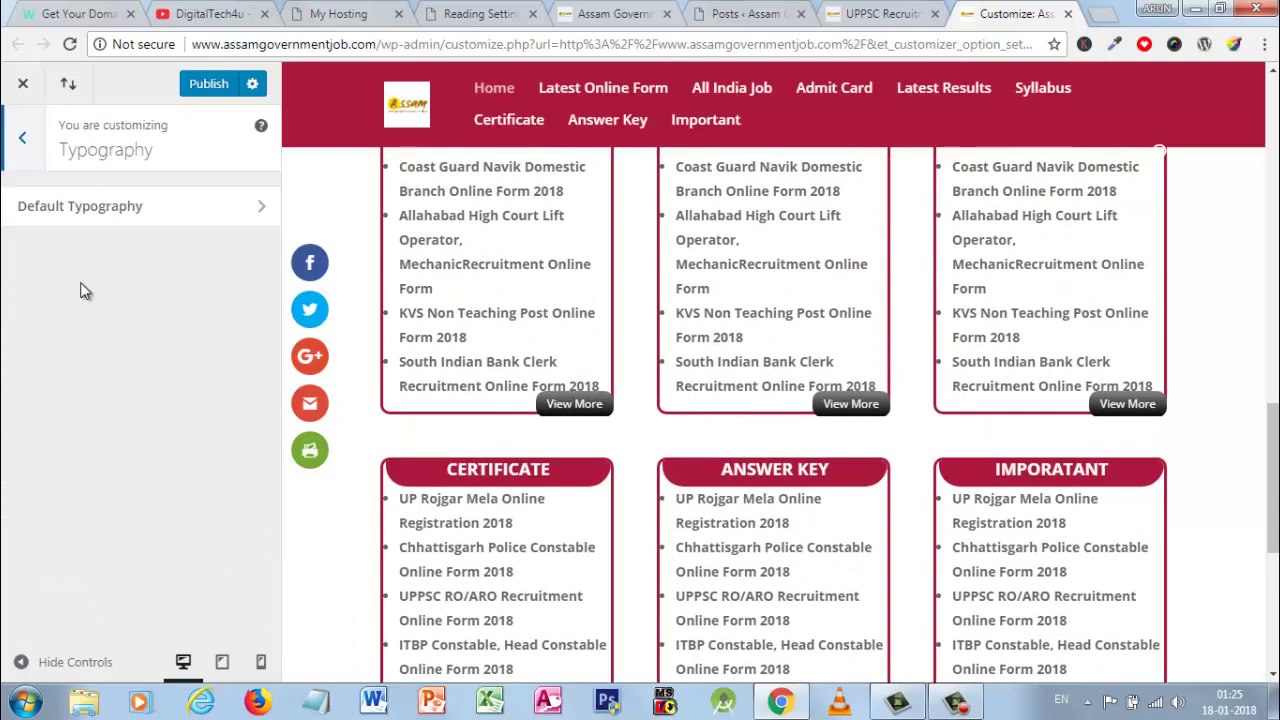
click(108, 209)
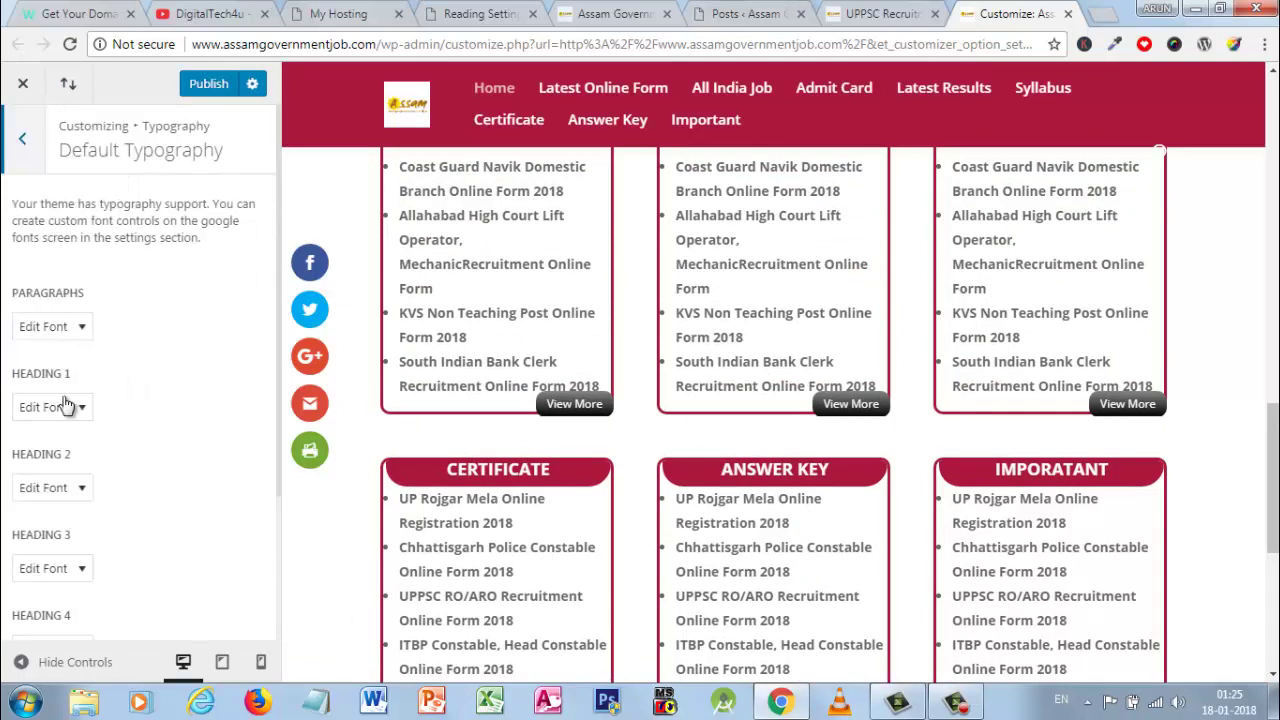
scroll(65, 505, down, 2)
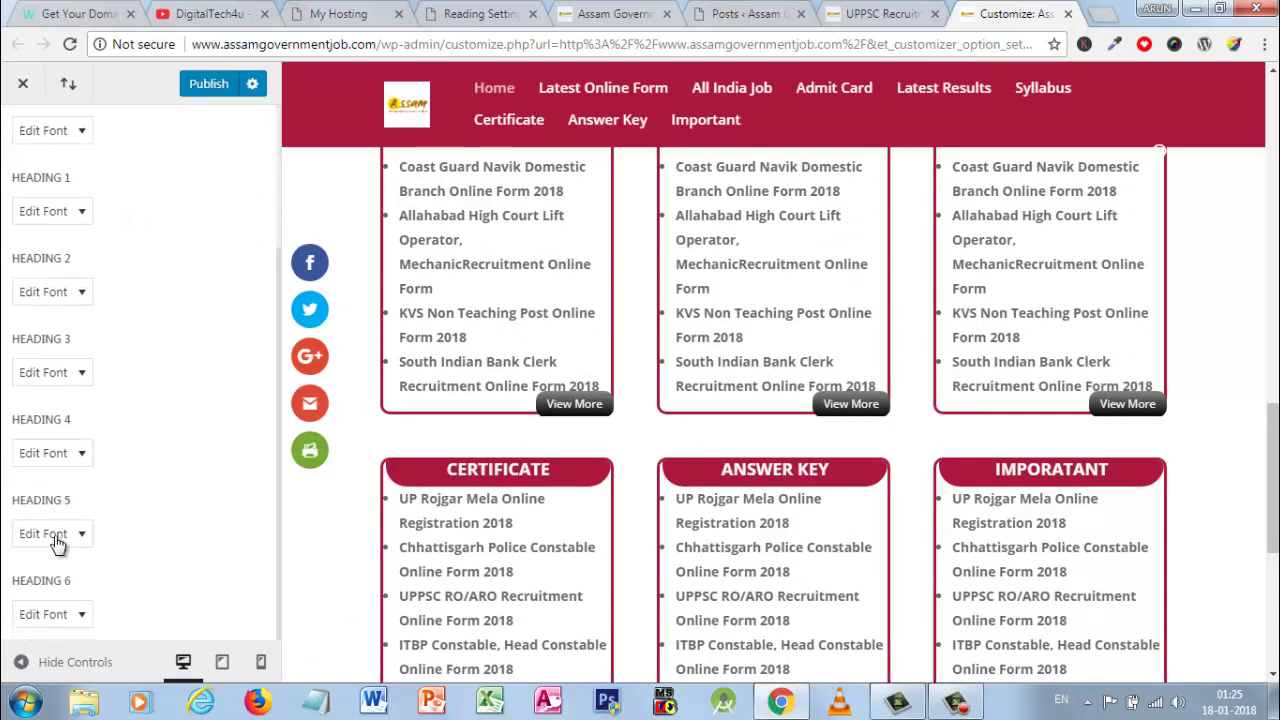
click(55, 536)
scroll(93, 480, down, 3)
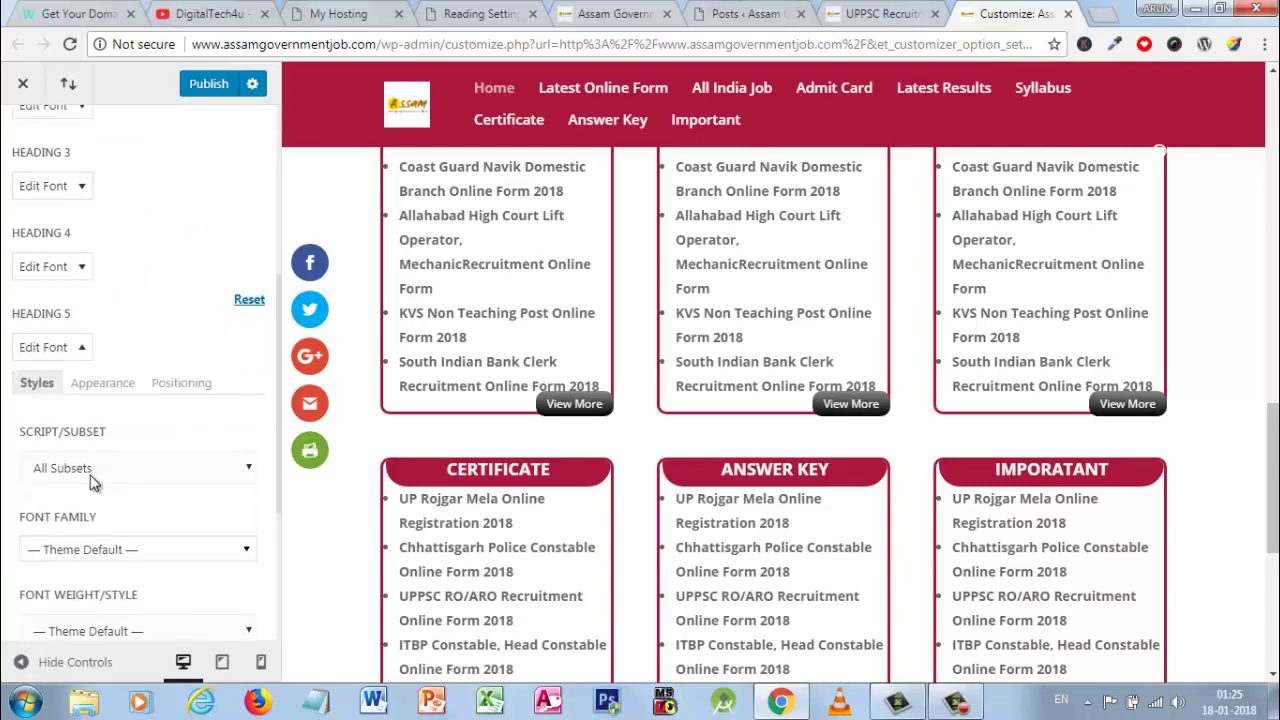
Review Heading 5's font color and background color under its appearance options, comparing them with the box headings in the page preview
click(102, 289)
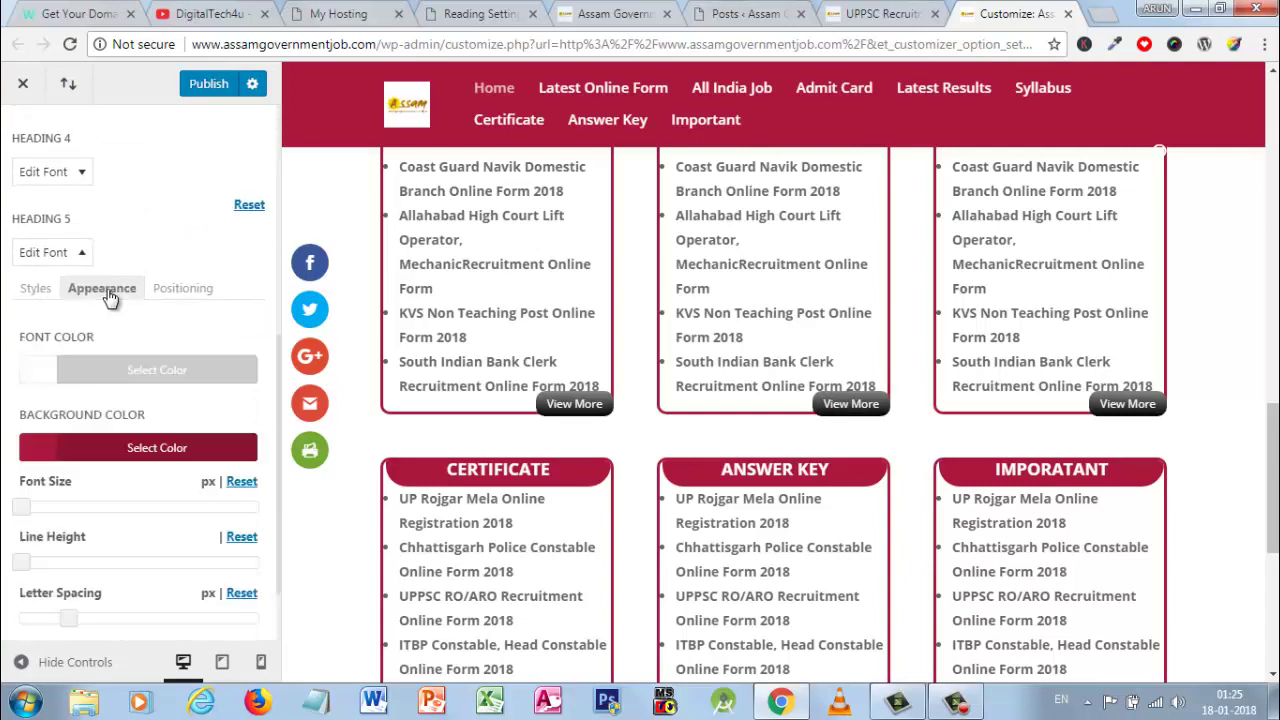
click(33, 372)
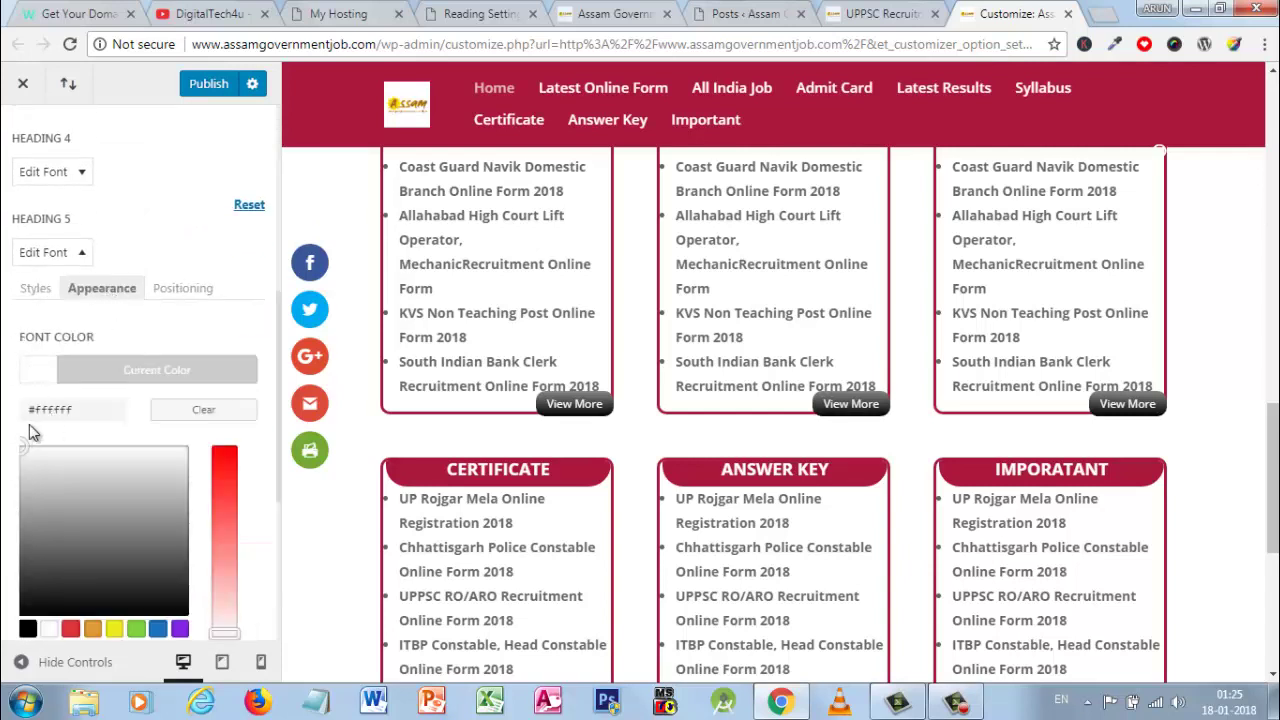
drag(30, 410, 95, 410)
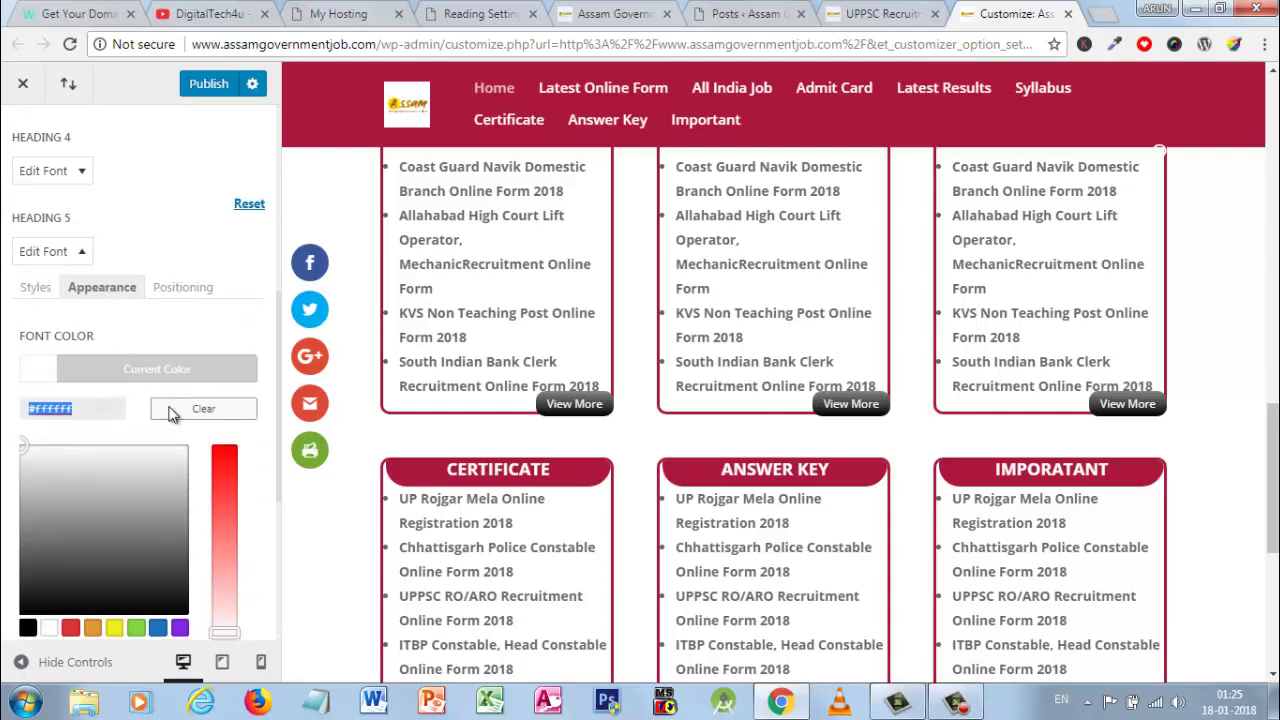
scroll(127, 478, down, 3)
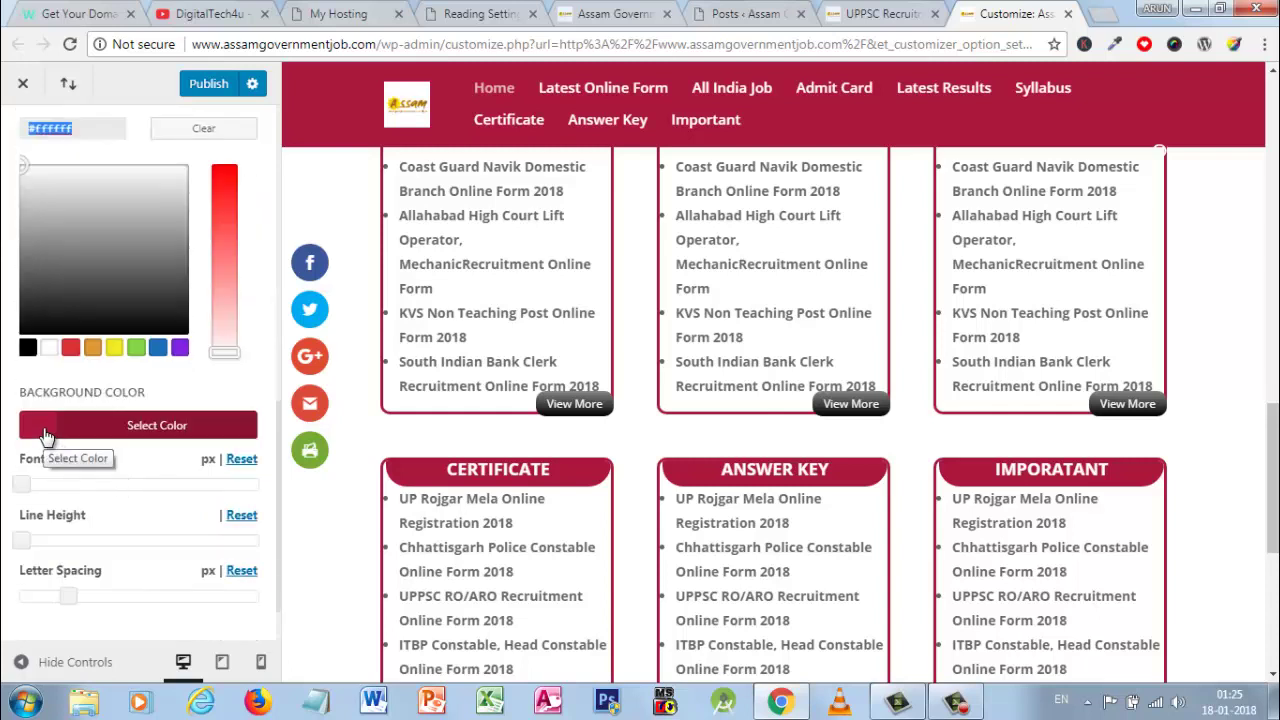
drag(405, 477, 564, 473)
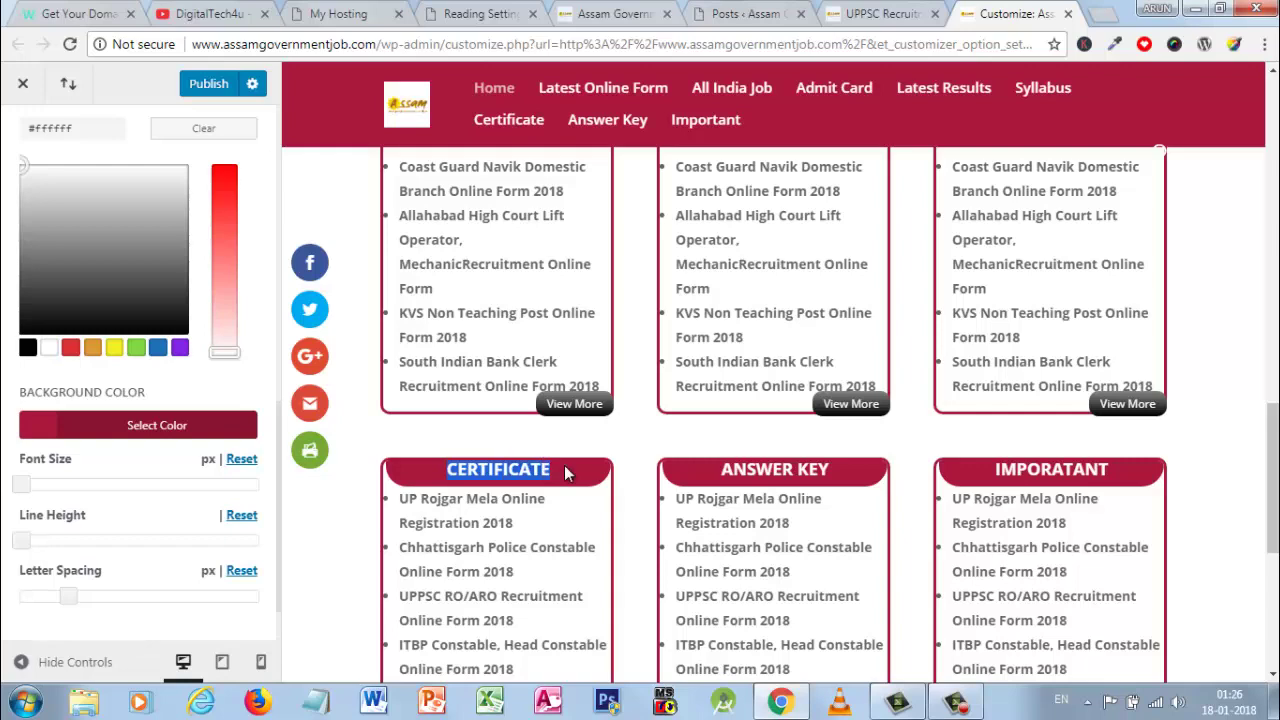
click(576, 481)
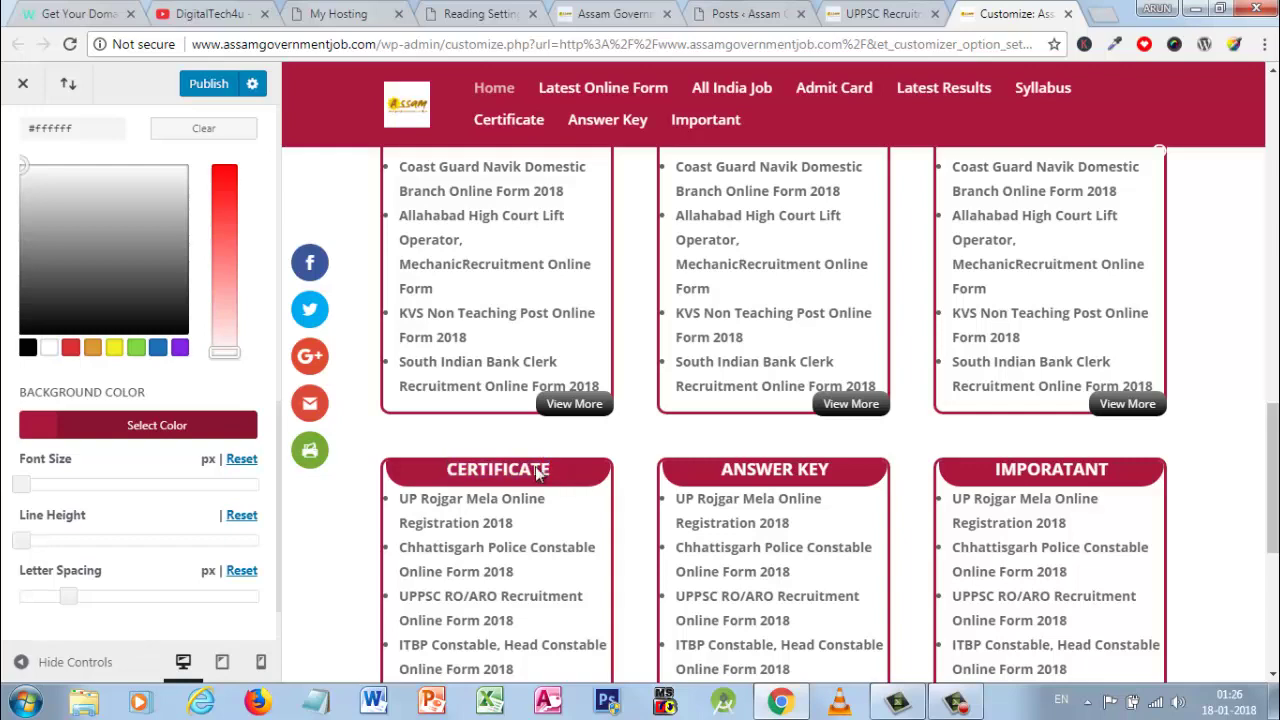
scroll(300, 400, up, 3)
scroll(380, 500, down, 3)
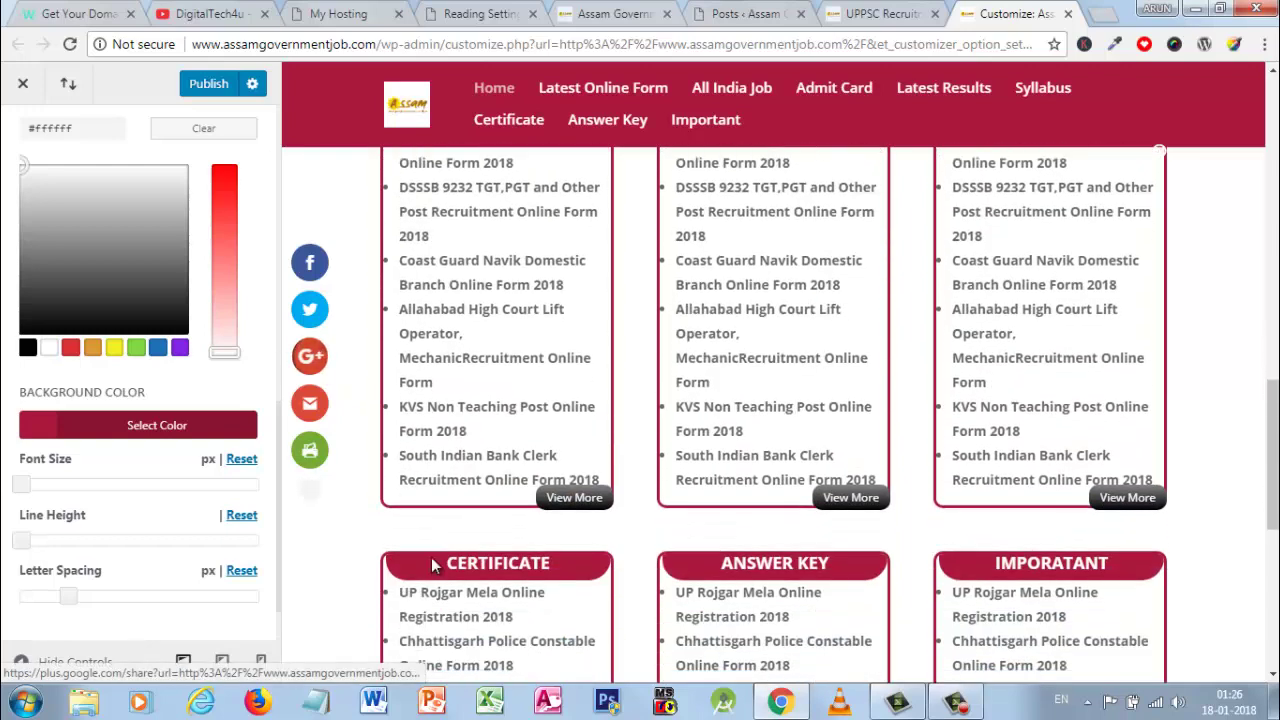
scroll(431, 557, up, 1)
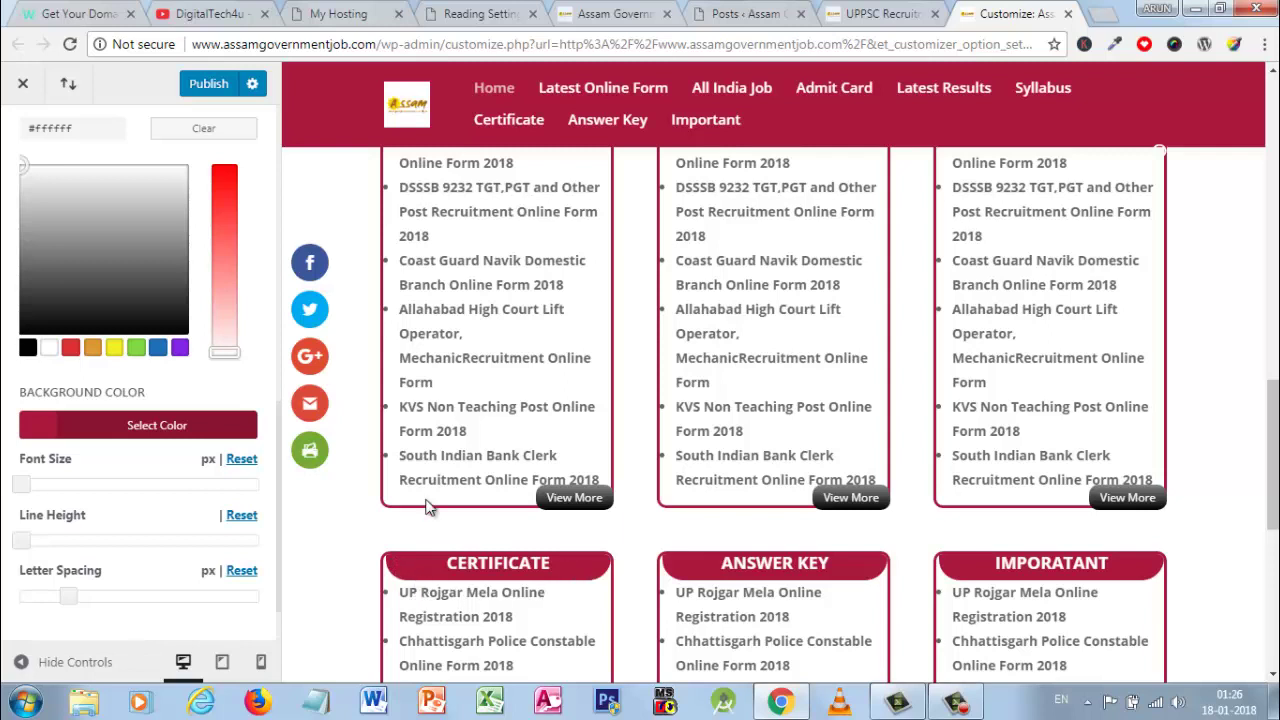
scroll(14, 348, up, 2)
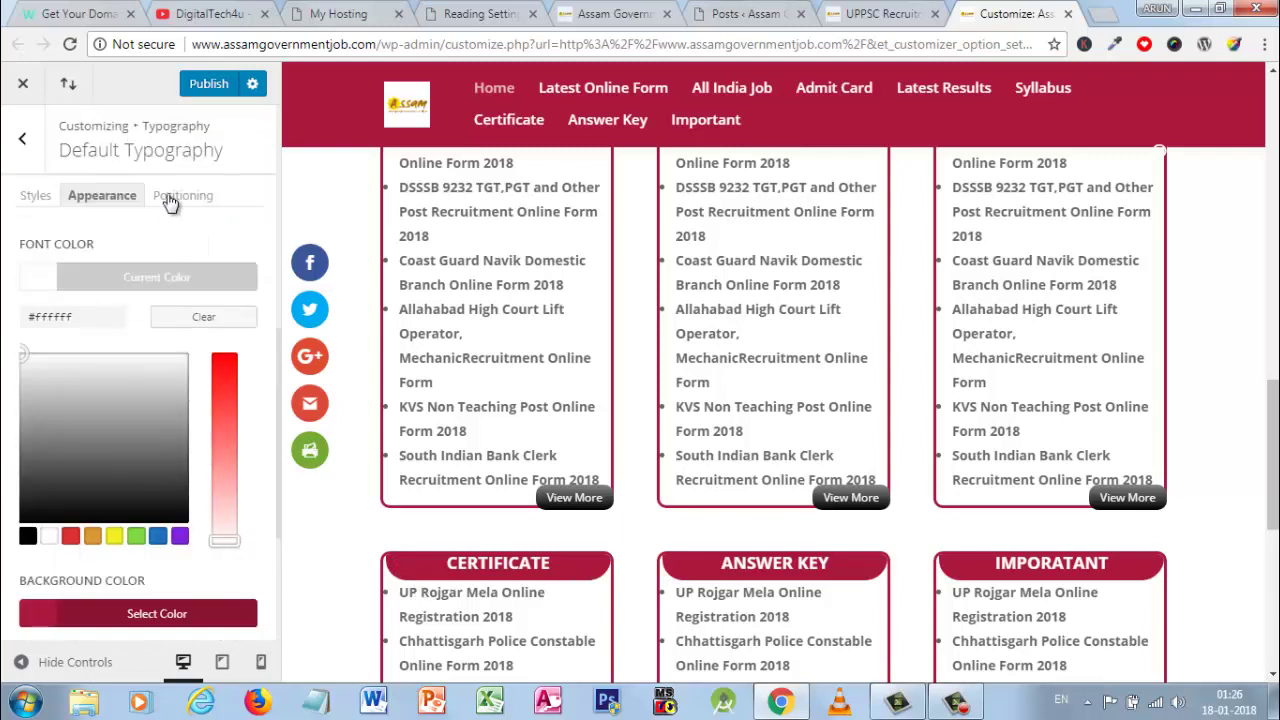
Set Heading 5's bottom-left and bottom-right border radius to 23 px each and publish the changes
click(176, 197)
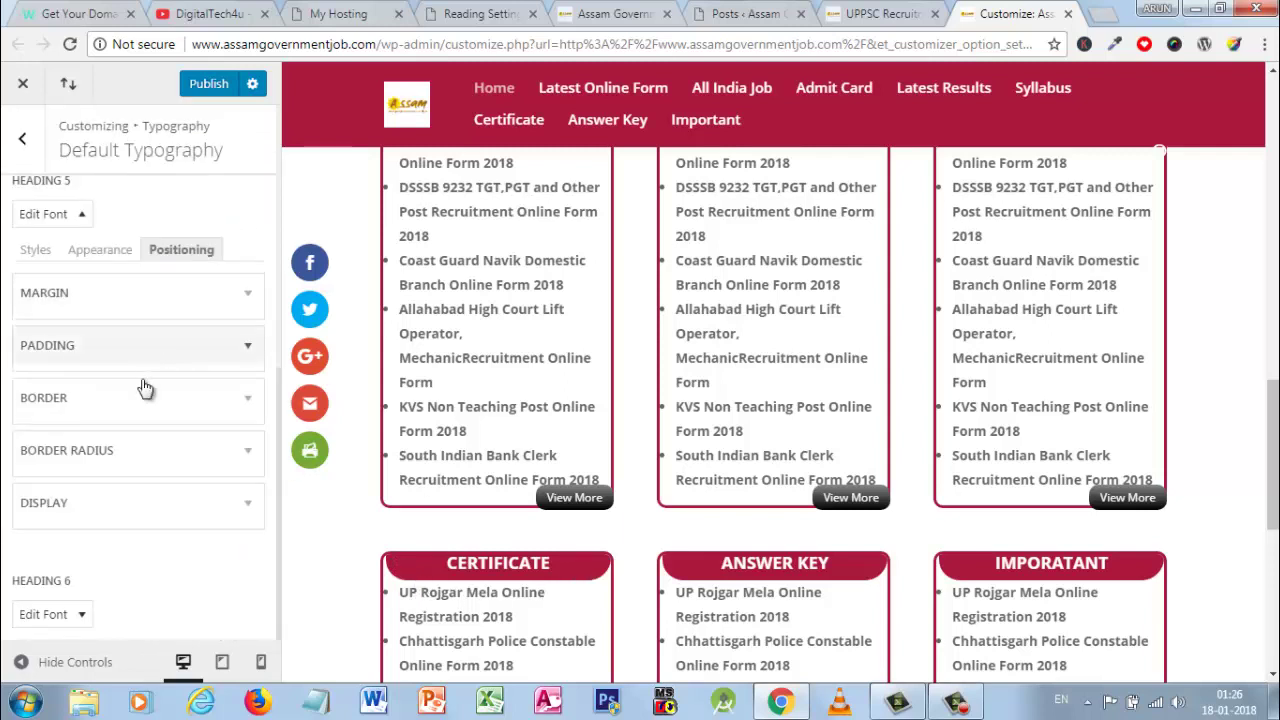
click(130, 450)
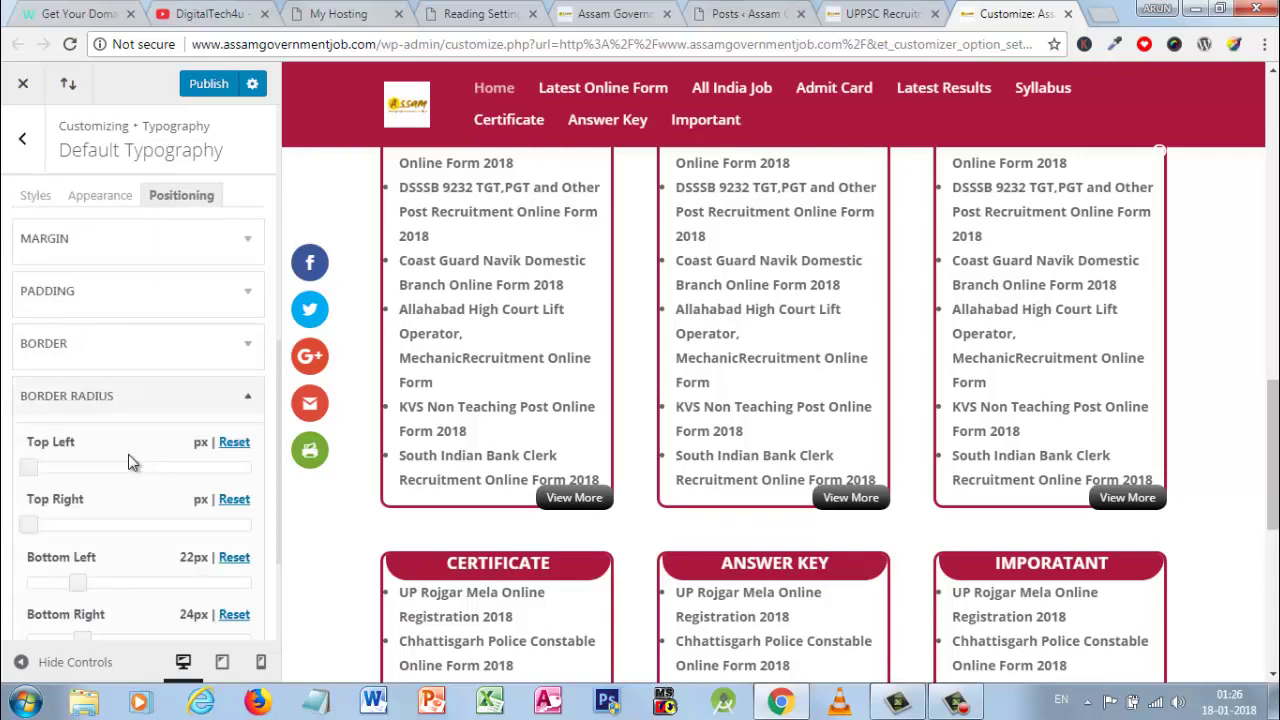
scroll(130, 464, down, 1)
scroll(128, 464, down, 1)
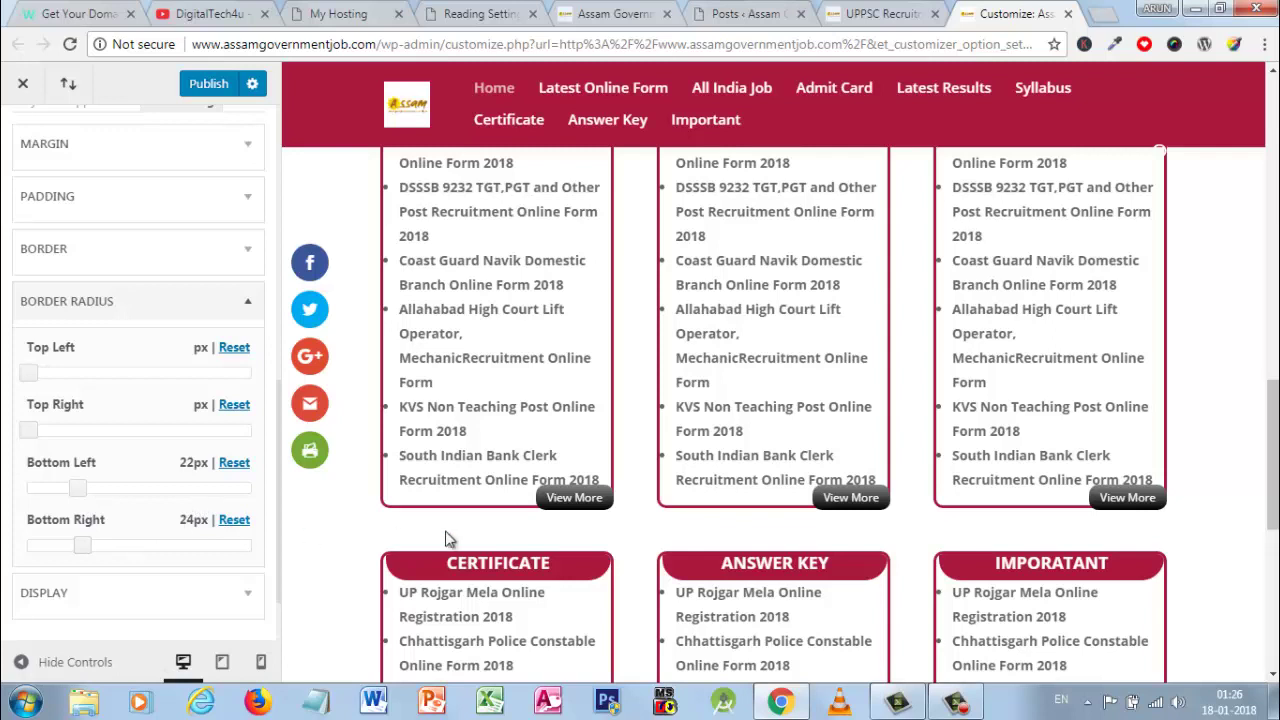
scroll(494, 563, down, 1)
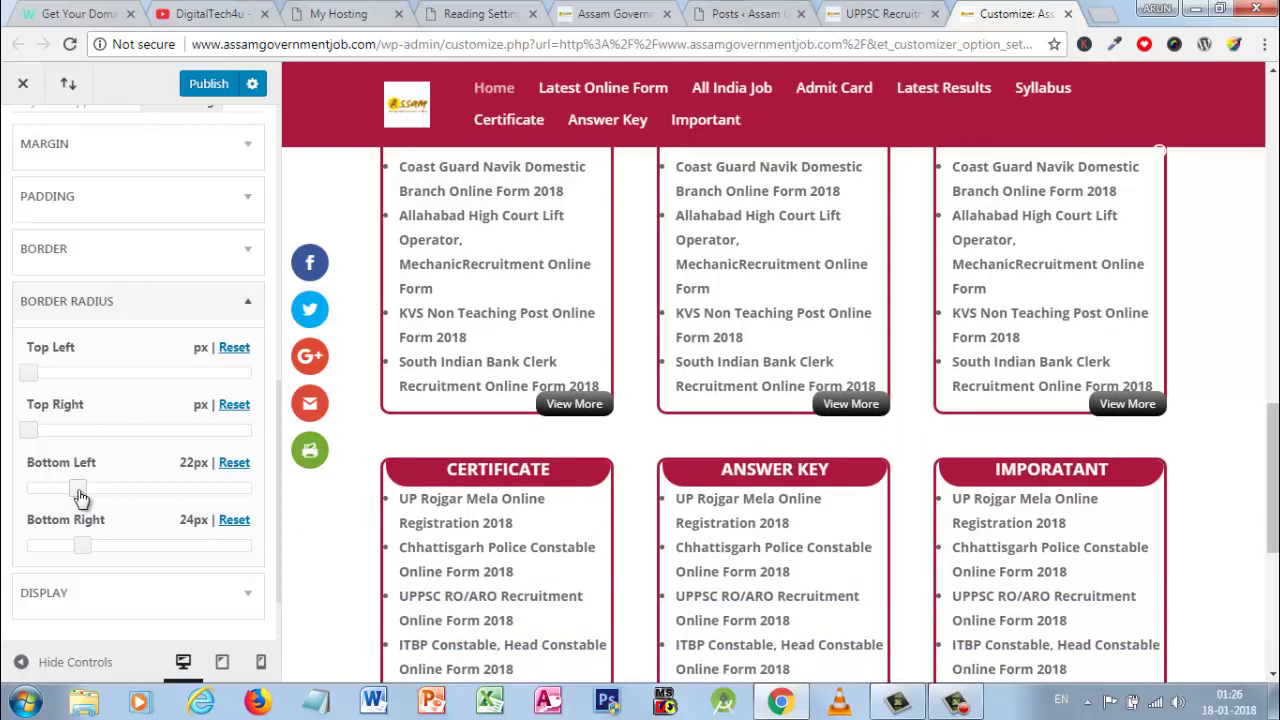
mouse_move(82, 500)
mouse_down()
mouse_move(190, 502)
mouse_move(84, 503)
mouse_up()
drag(90, 555, 5, 541)
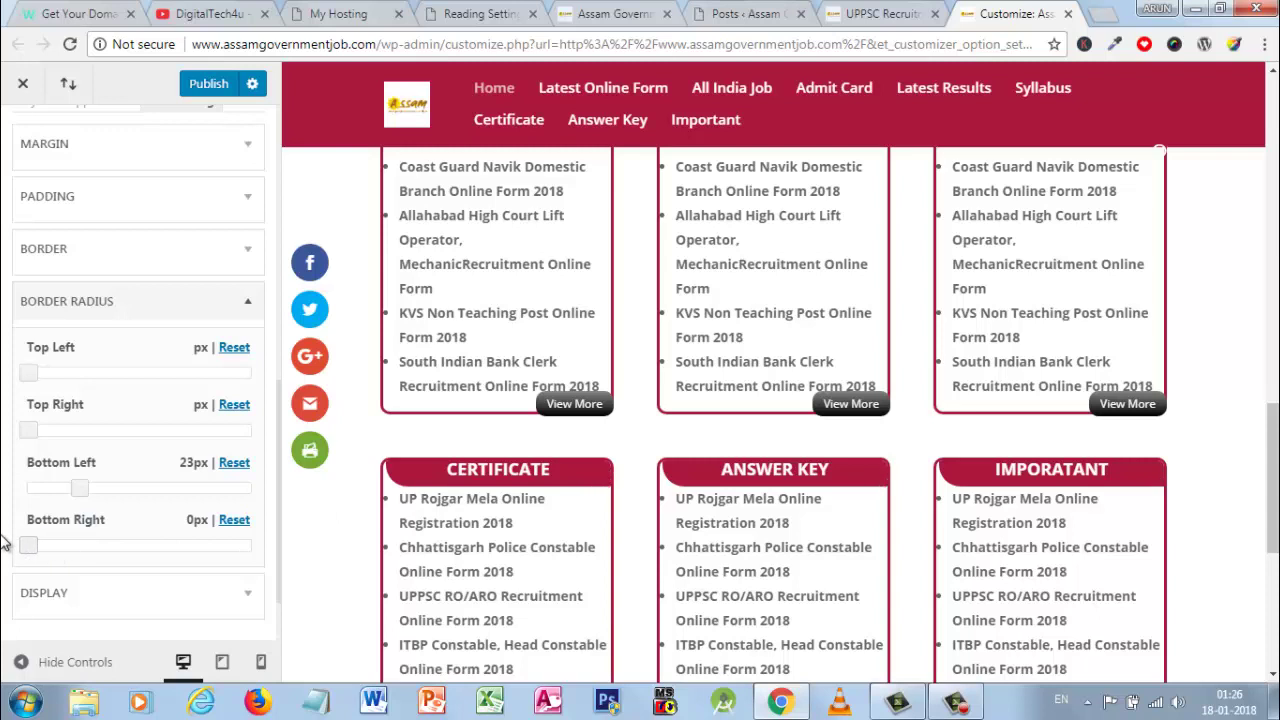
click(115, 546)
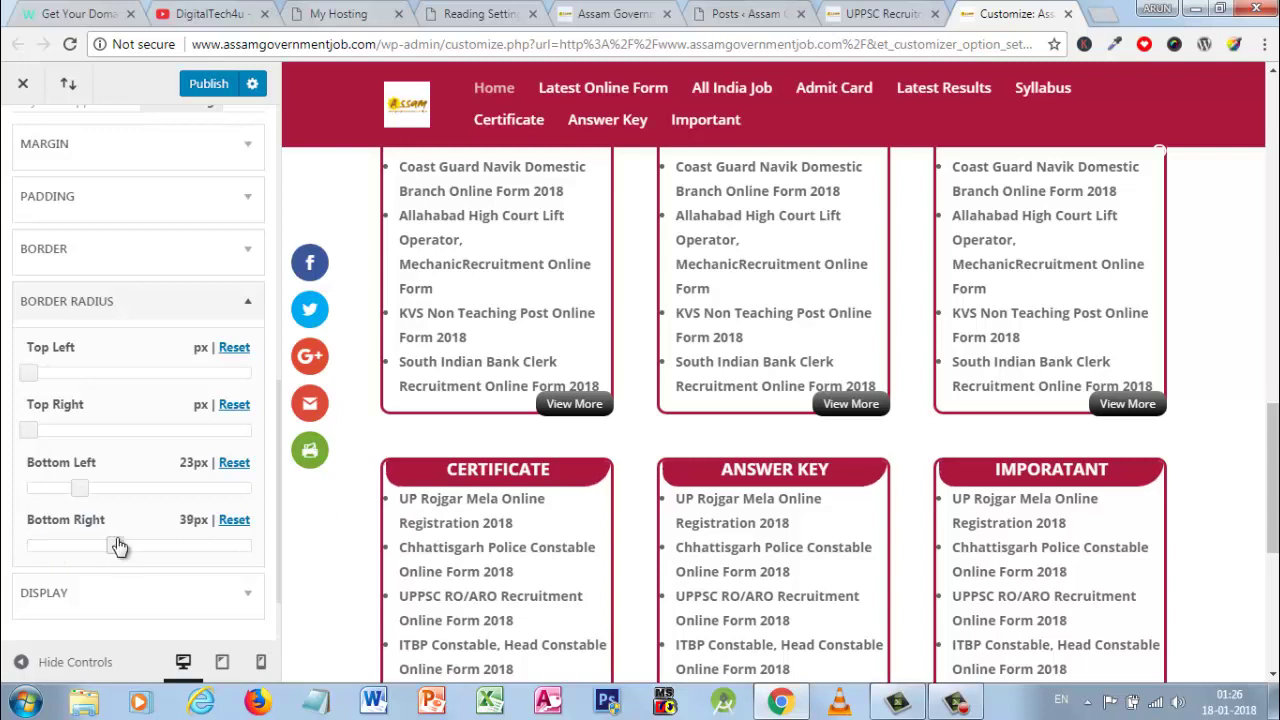
drag(117, 546, 87, 546)
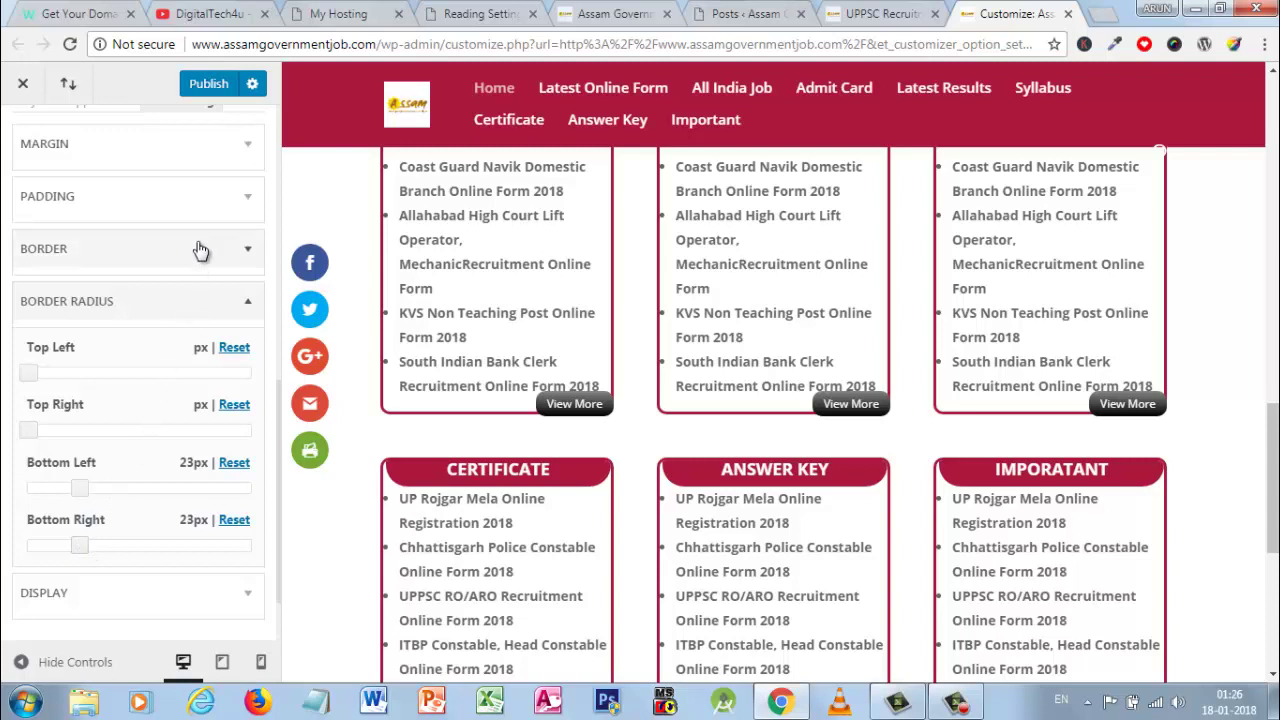
click(207, 86)
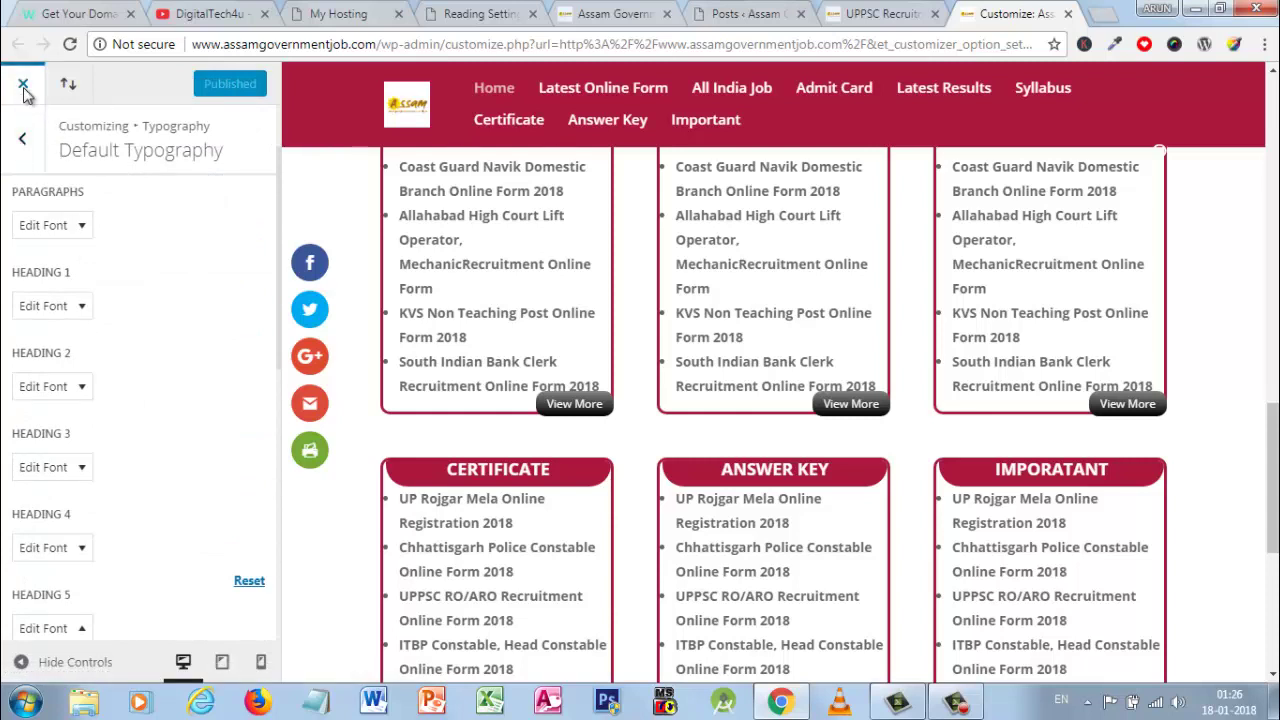
Review the custom code in Additional CSS, including the table and post rules, and close the customizer
click(22, 138)
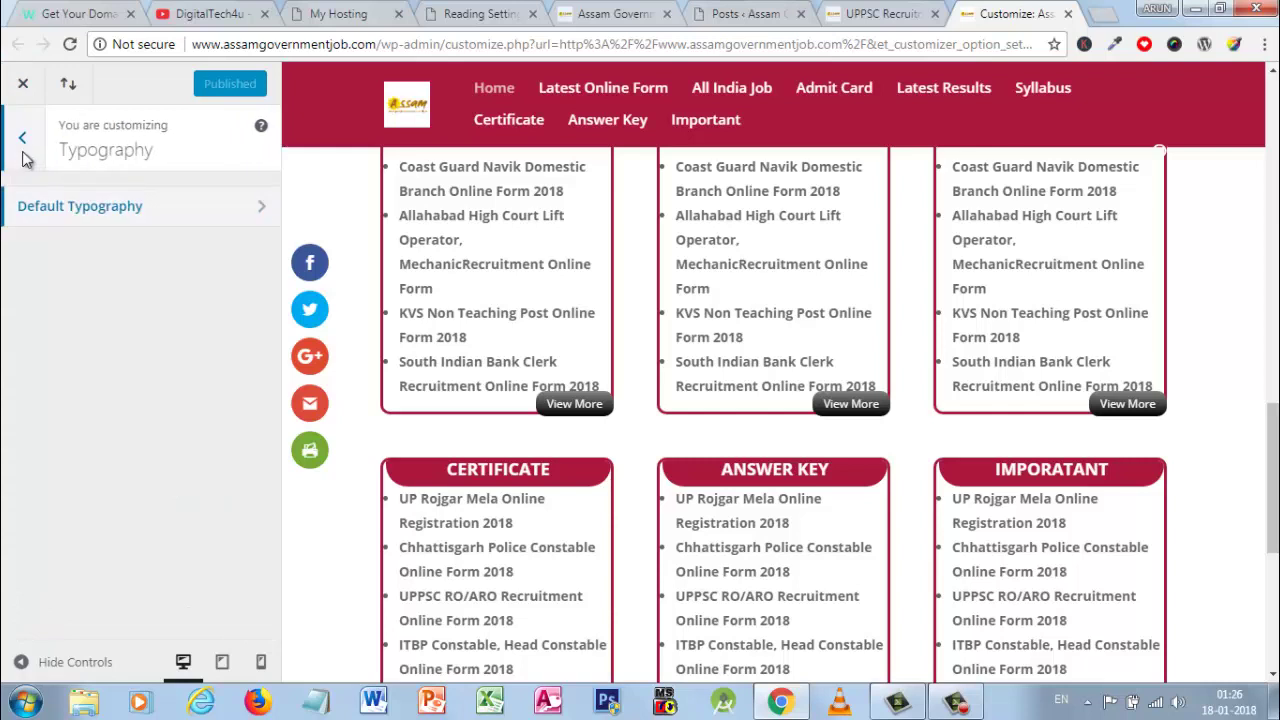
click(22, 138)
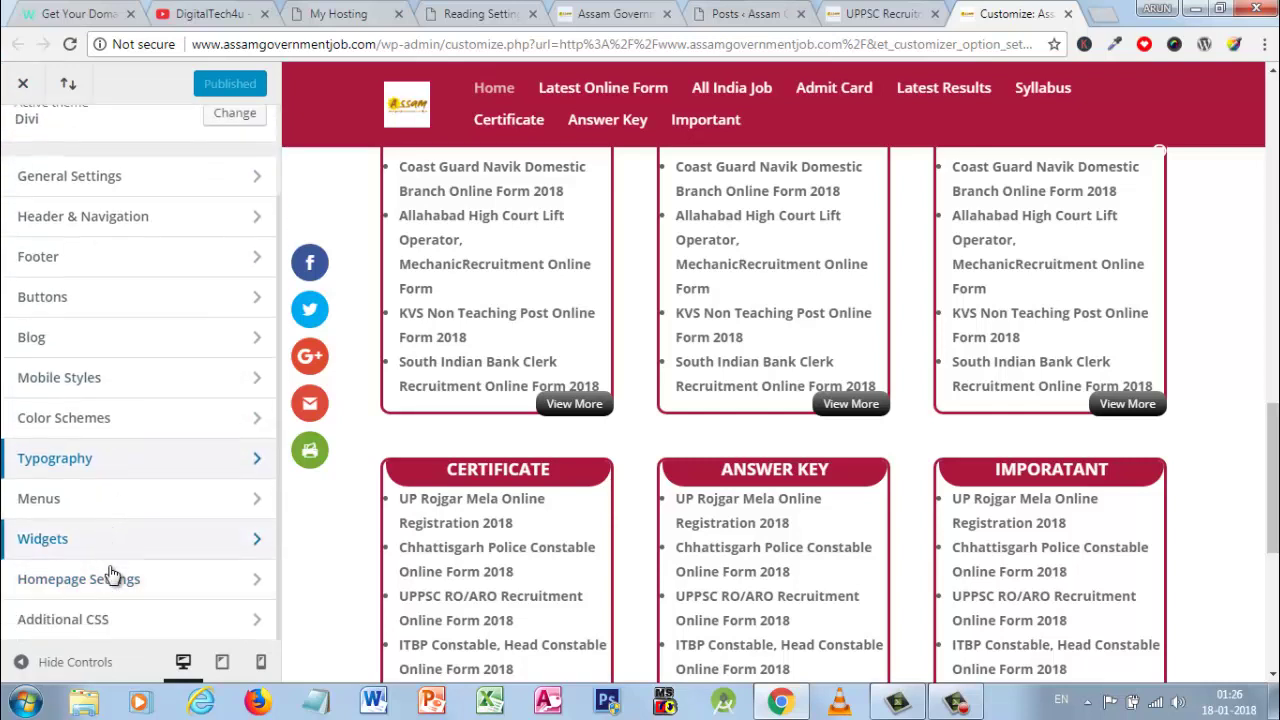
click(109, 620)
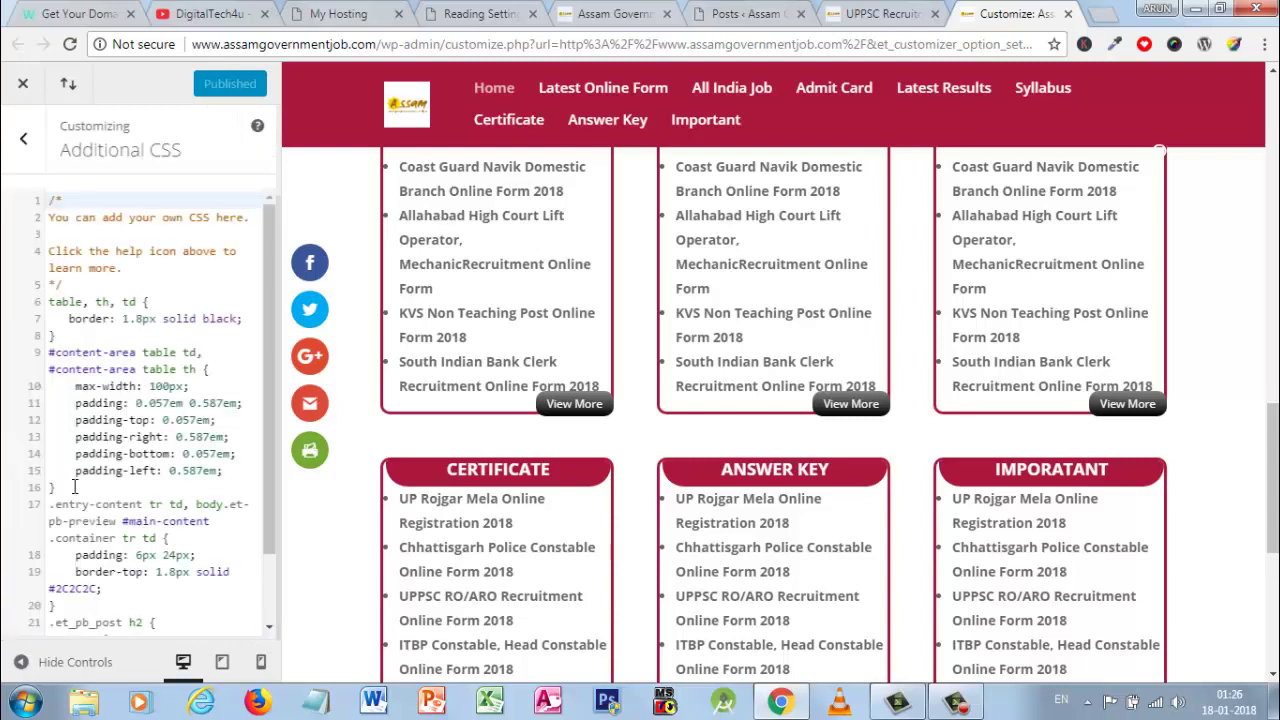
scroll(130, 415, down, 2)
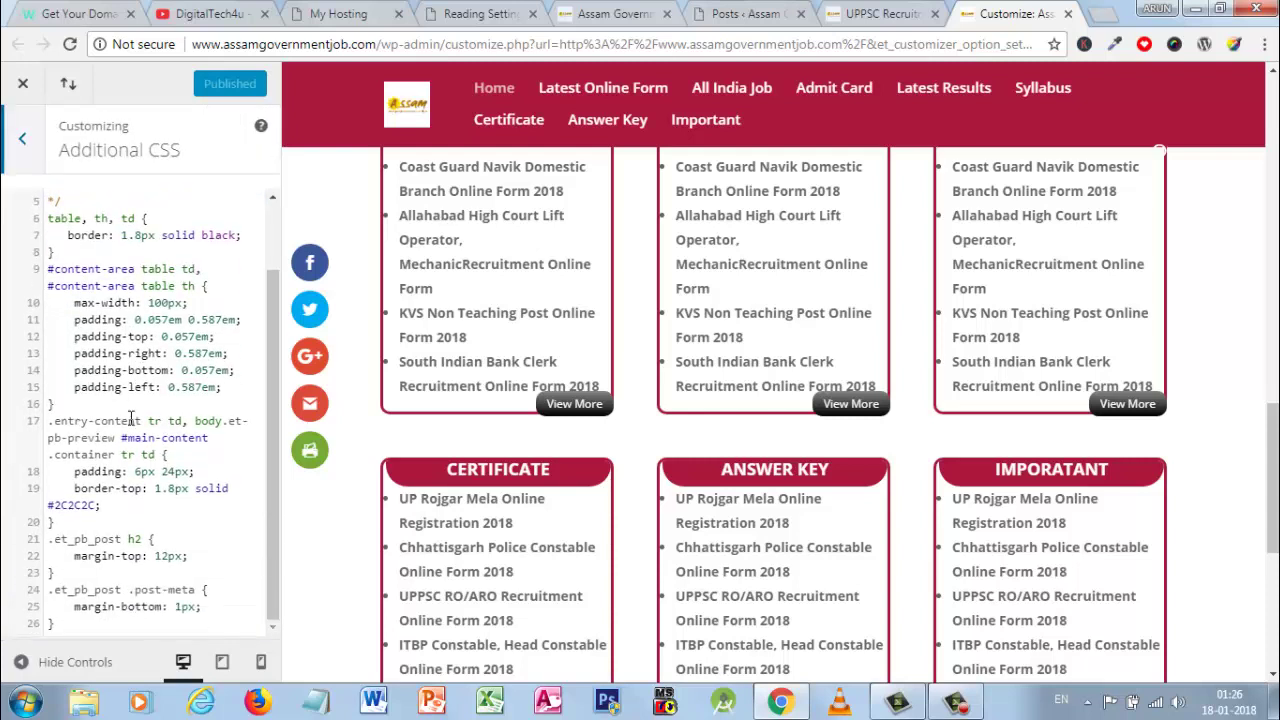
drag(77, 627, 50, 235)
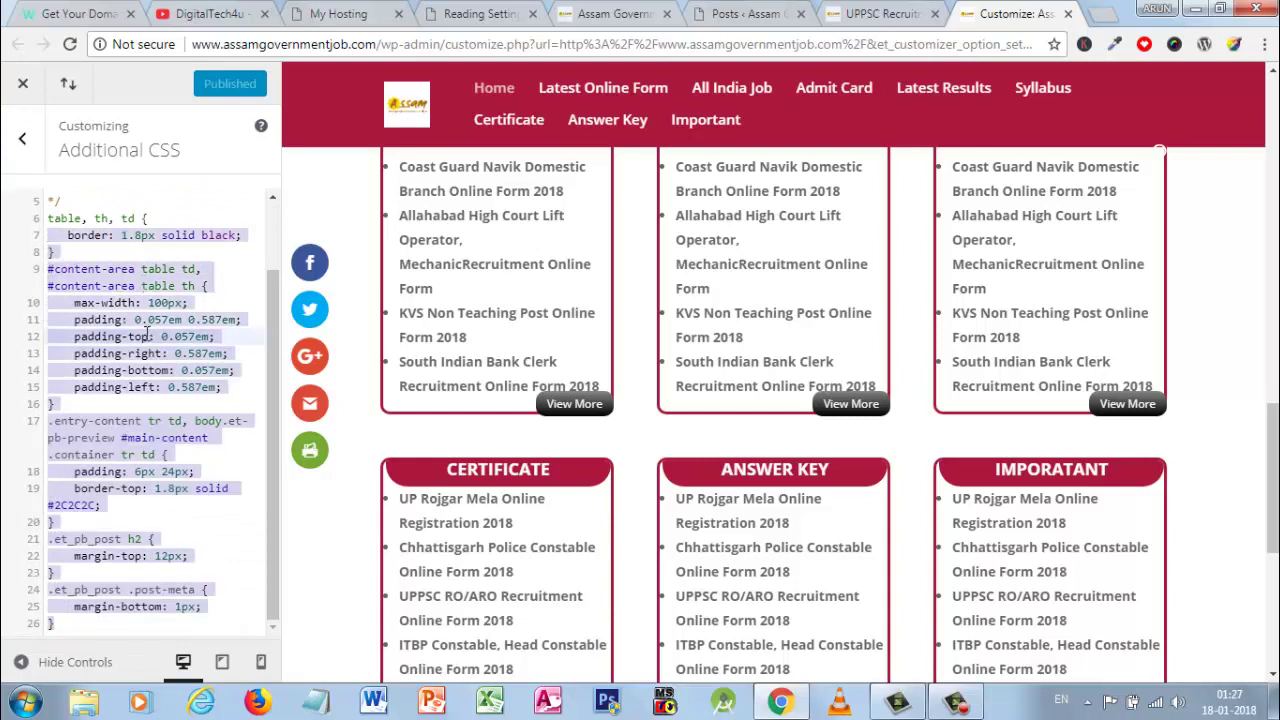
click(234, 539)
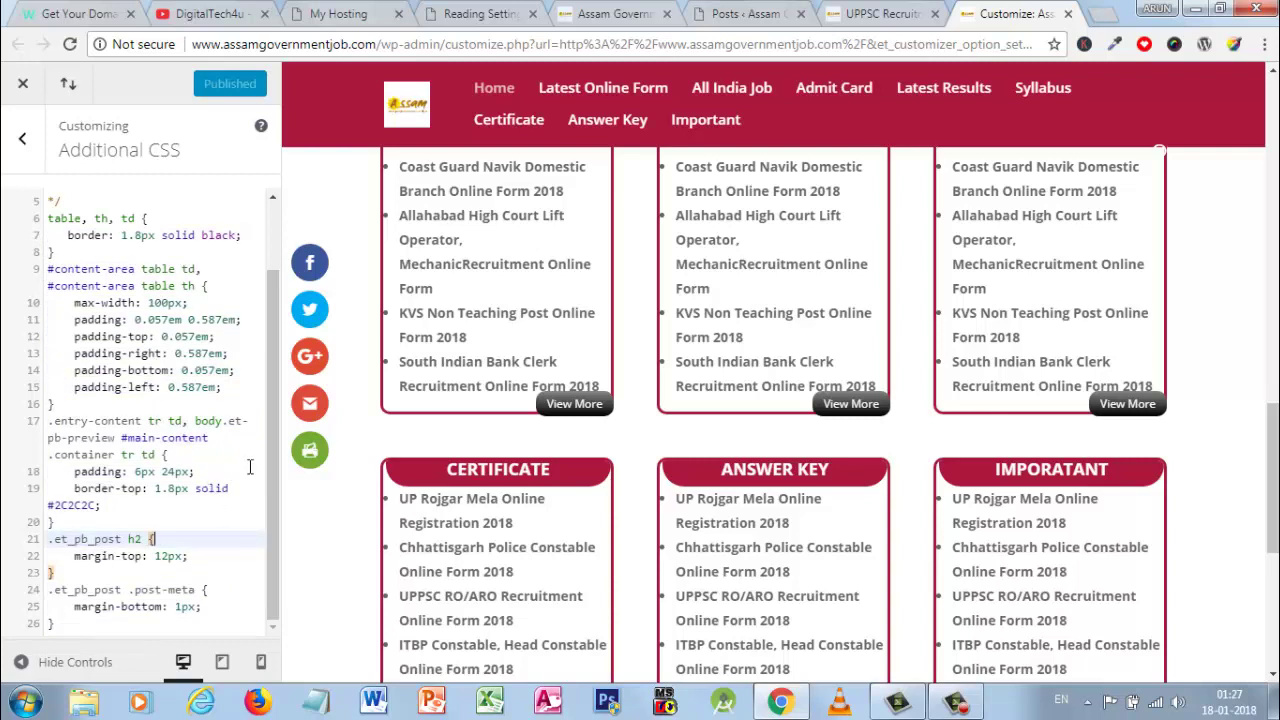
scroll(250, 474, up, 2)
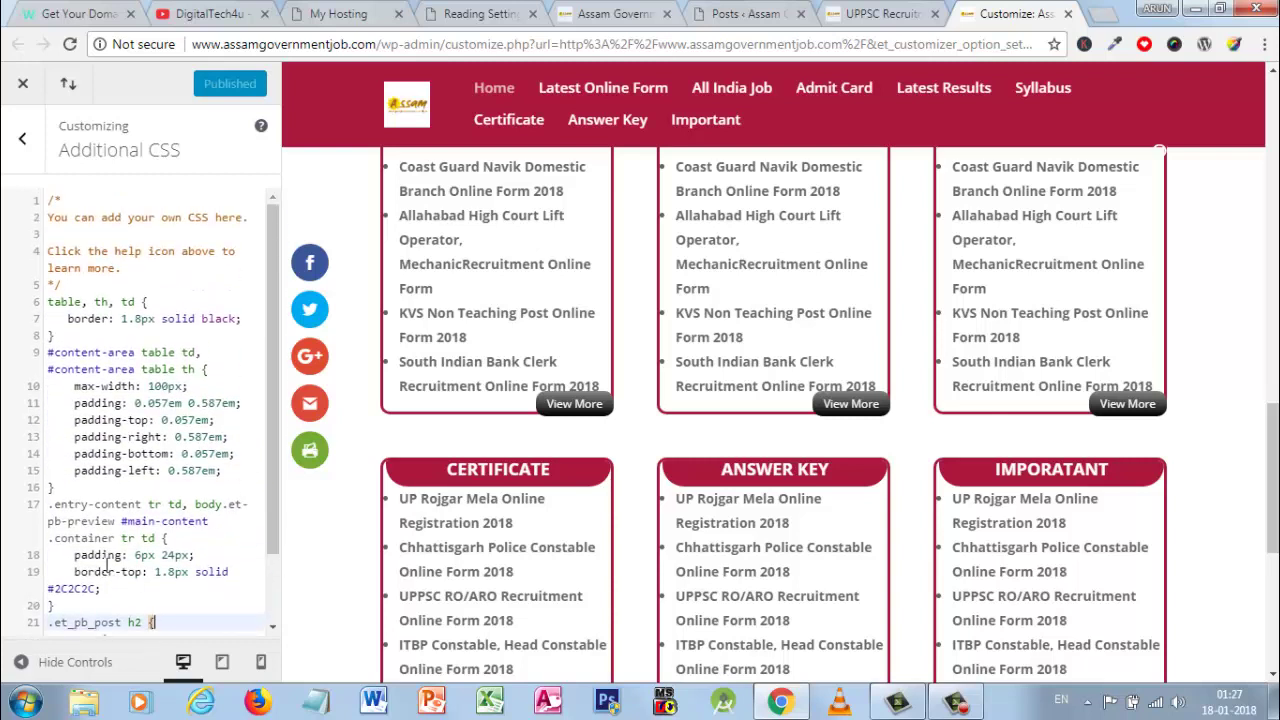
scroll(105, 566, down, 2)
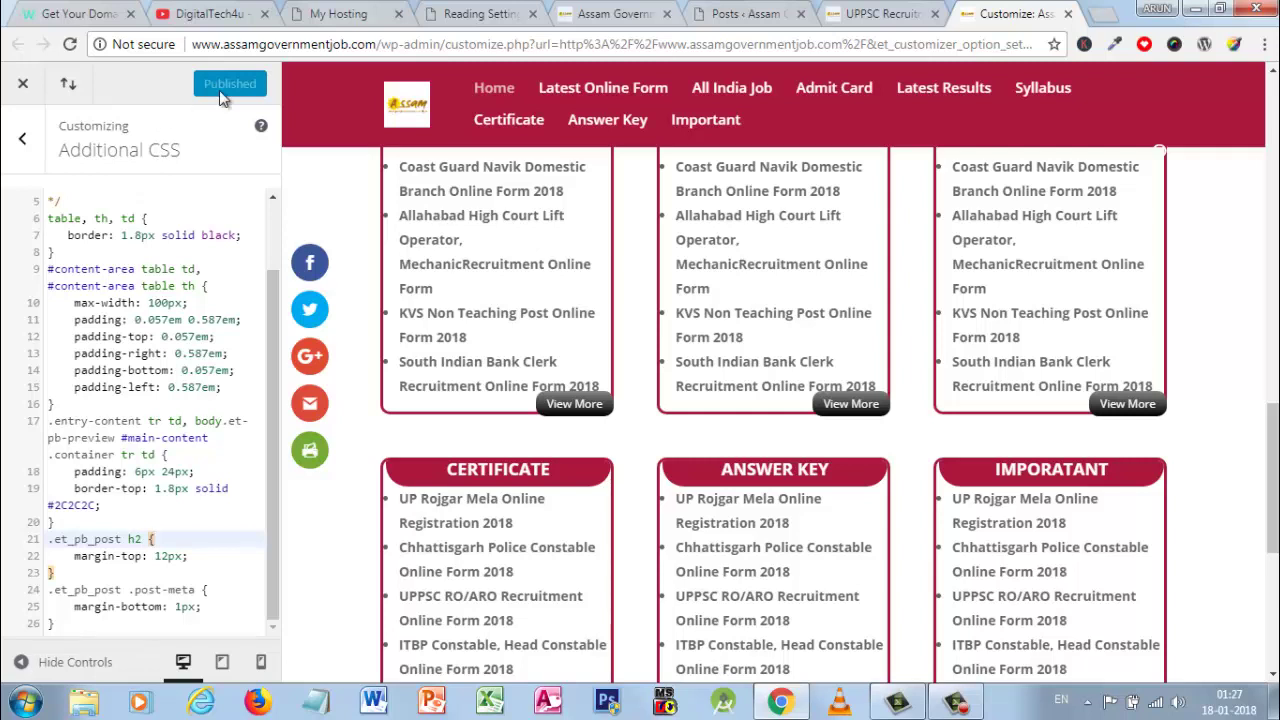
click(30, 89)
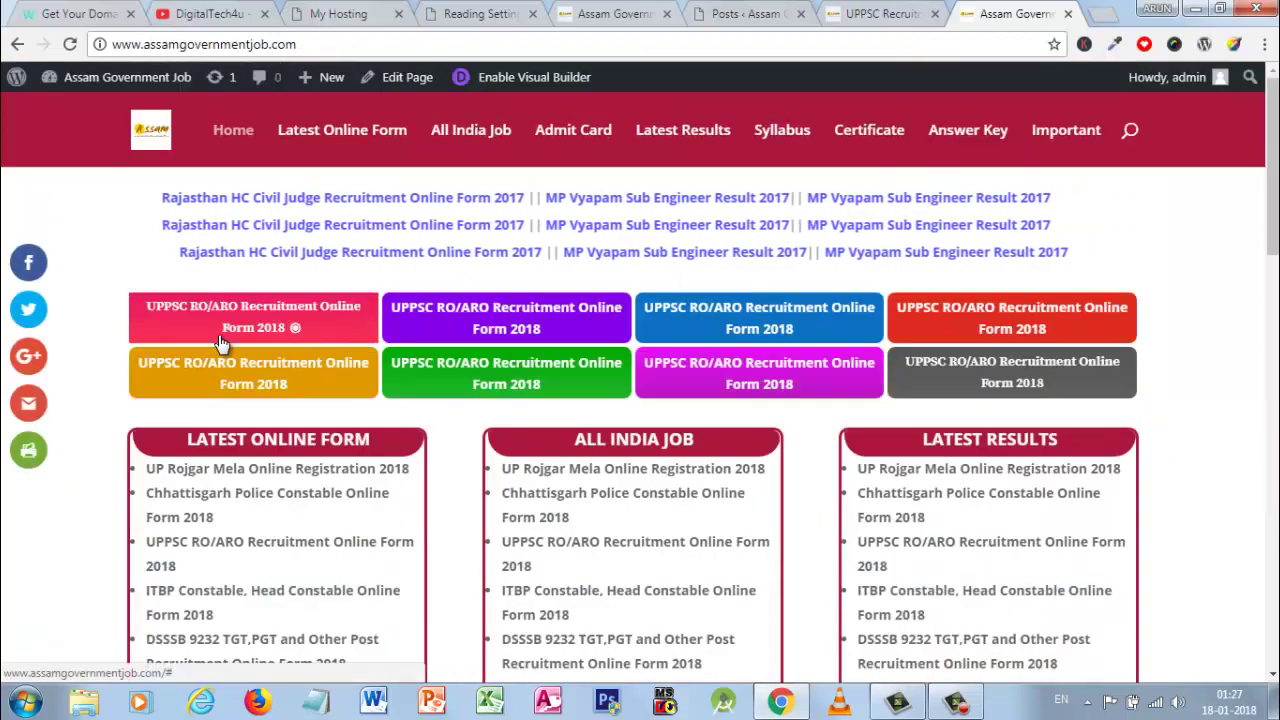
Review the site's home page from the colored link boxes through the job category boxes to the footer
scroll(280, 374, down, 3)
scroll(444, 350, down, 15)
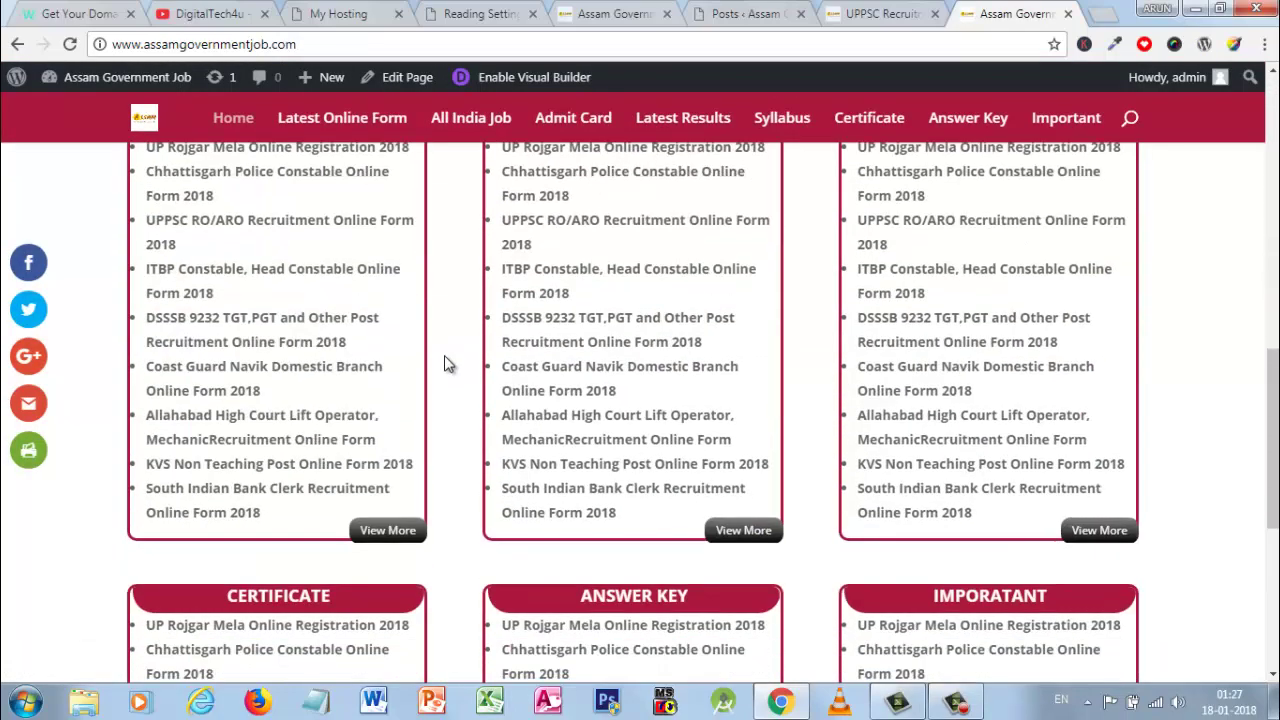
scroll(444, 365, up, 15)
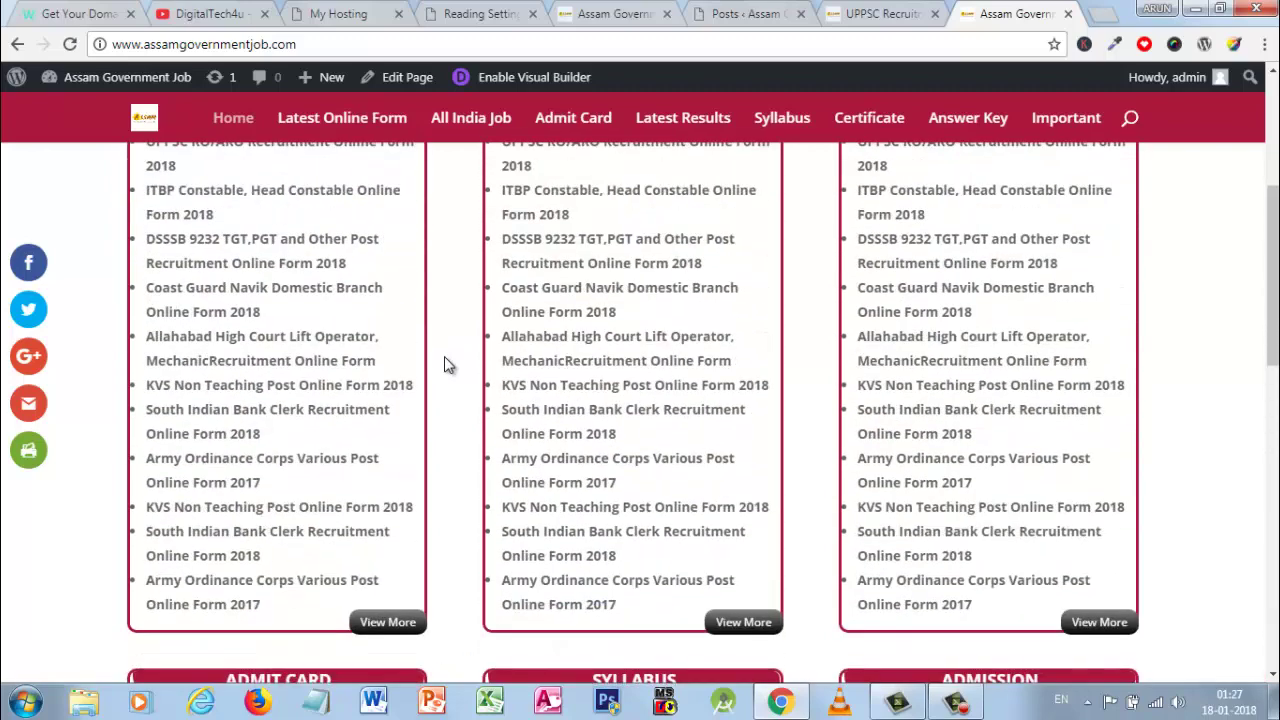
scroll(445, 350, up, 2)
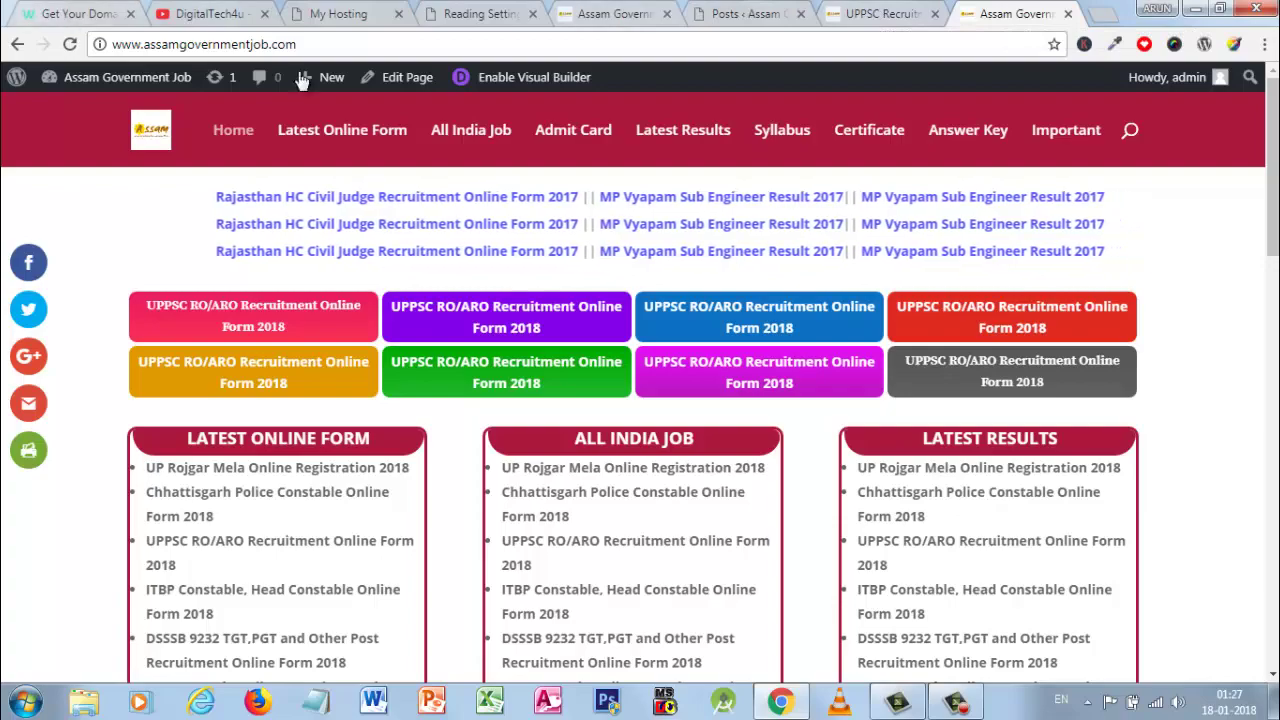
scroll(820, 405, down, 6)
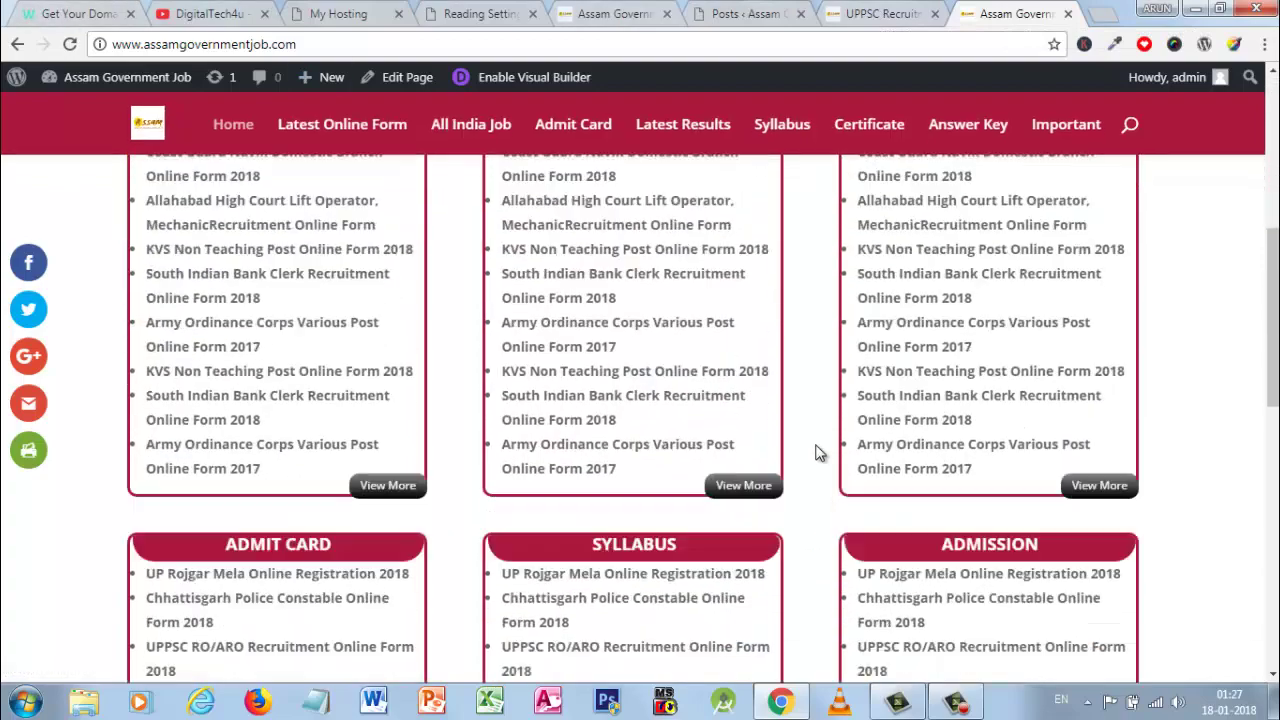
scroll(818, 469, down, 8)
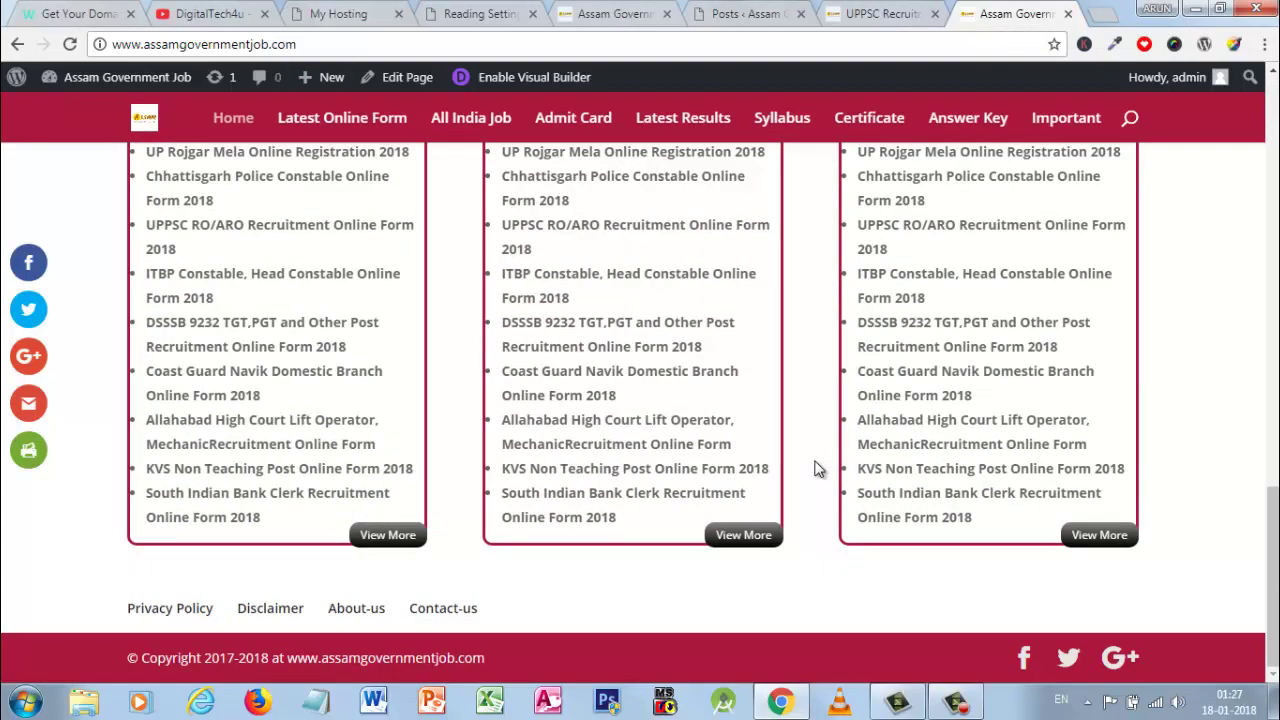
scroll(818, 469, up, 10)
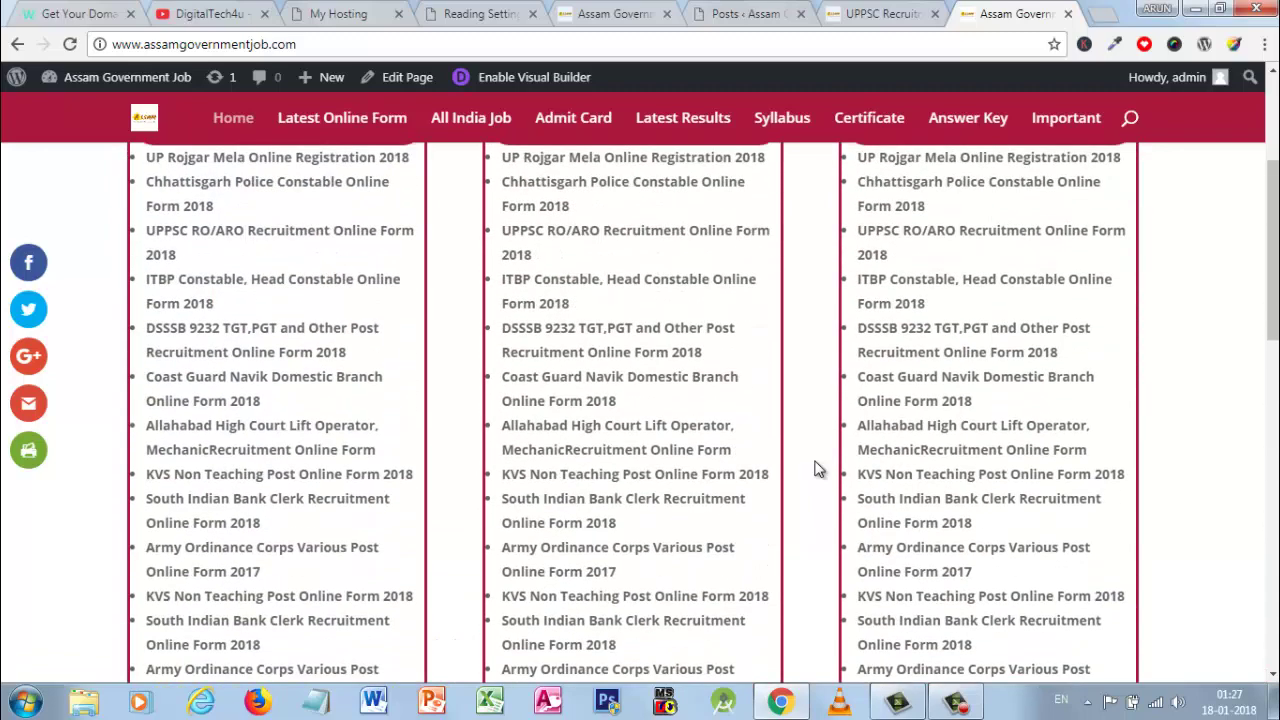
scroll(818, 469, up, 4)
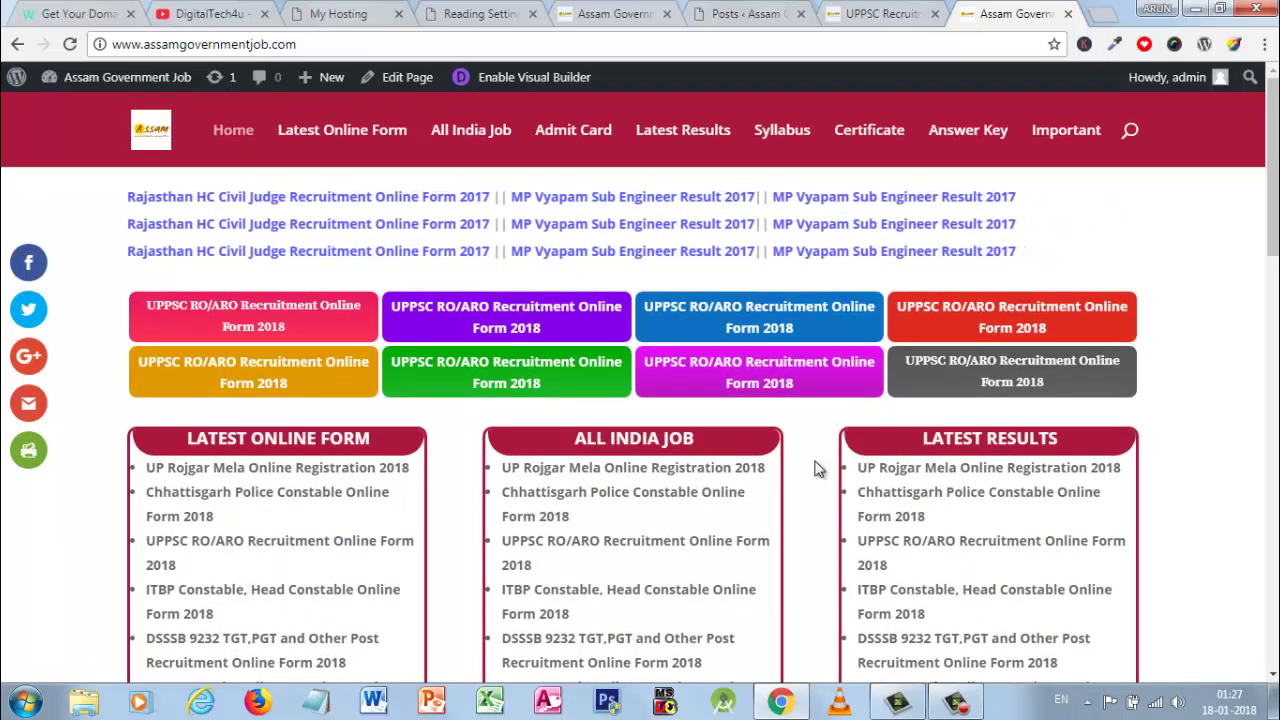
scroll(818, 469, down, 5)
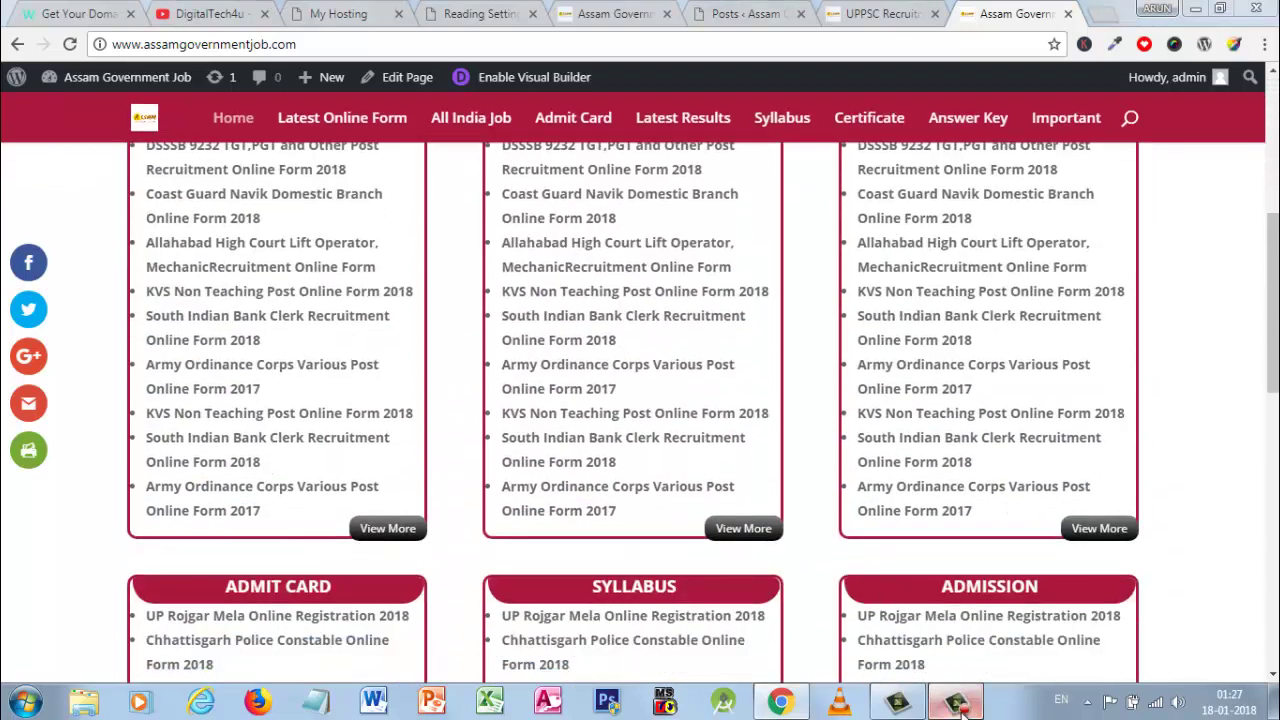
click(961, 706)
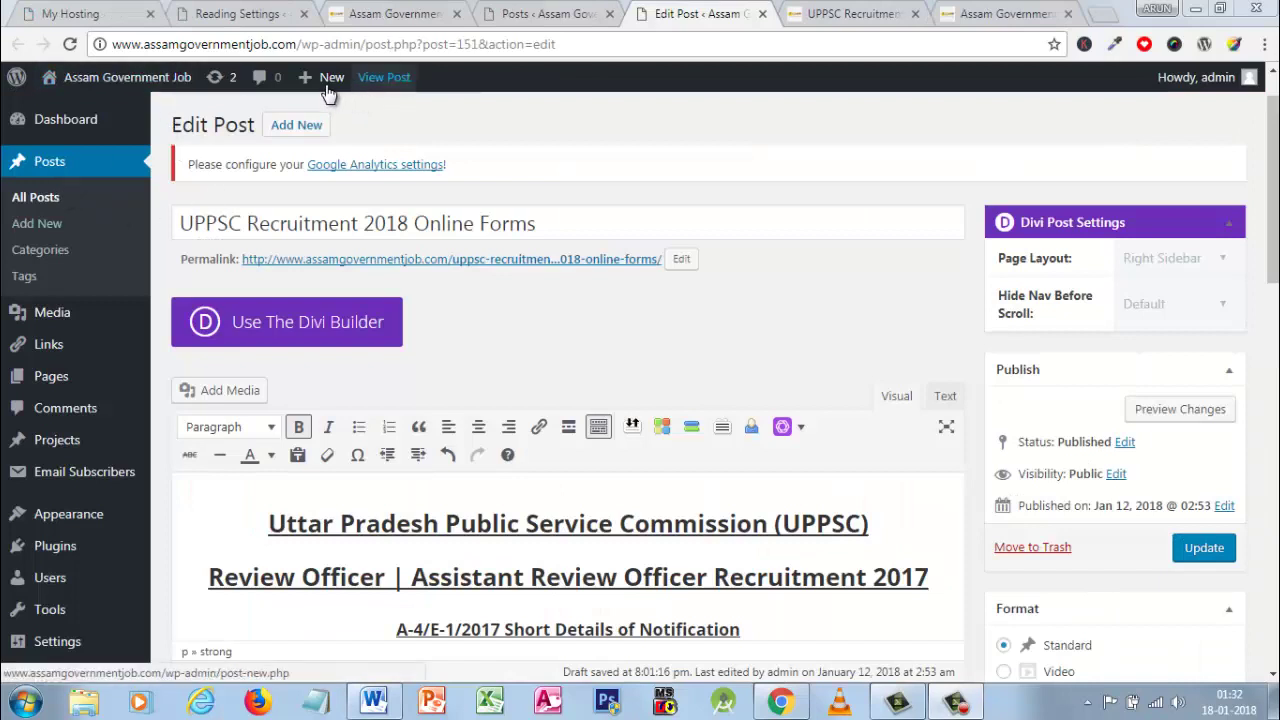
mouse_move(330, 88)
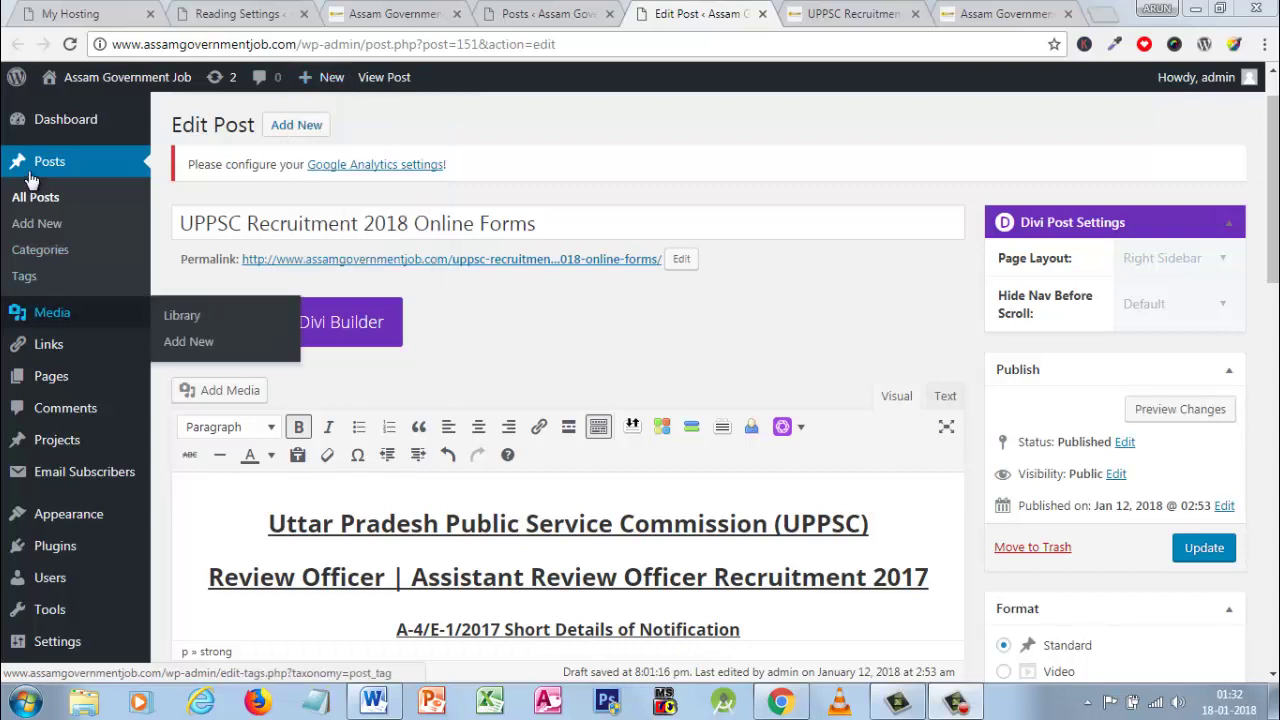
right_click(29, 232)
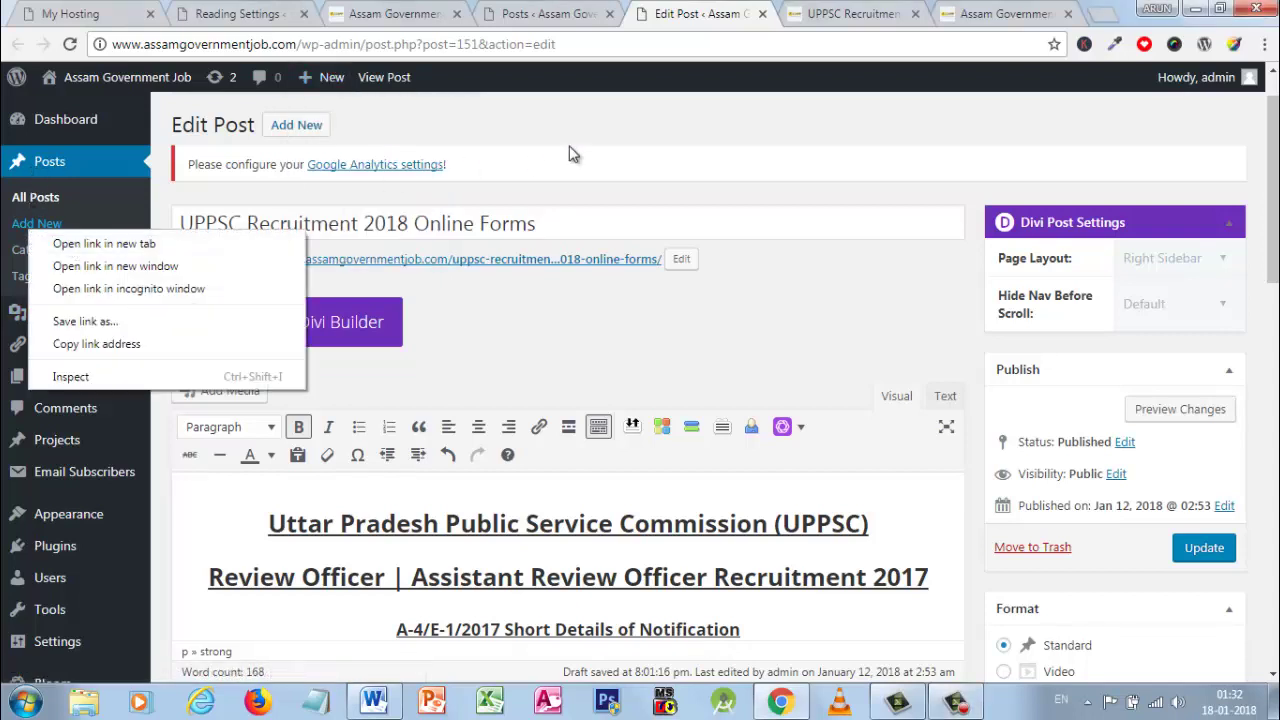
click(697, 131)
Review the UPPSC Recruitment 2018 Online Forms post in the editor, from its headings through the important dates, fees and eligibility to the vacancy details
scroll(587, 303, down, 2)
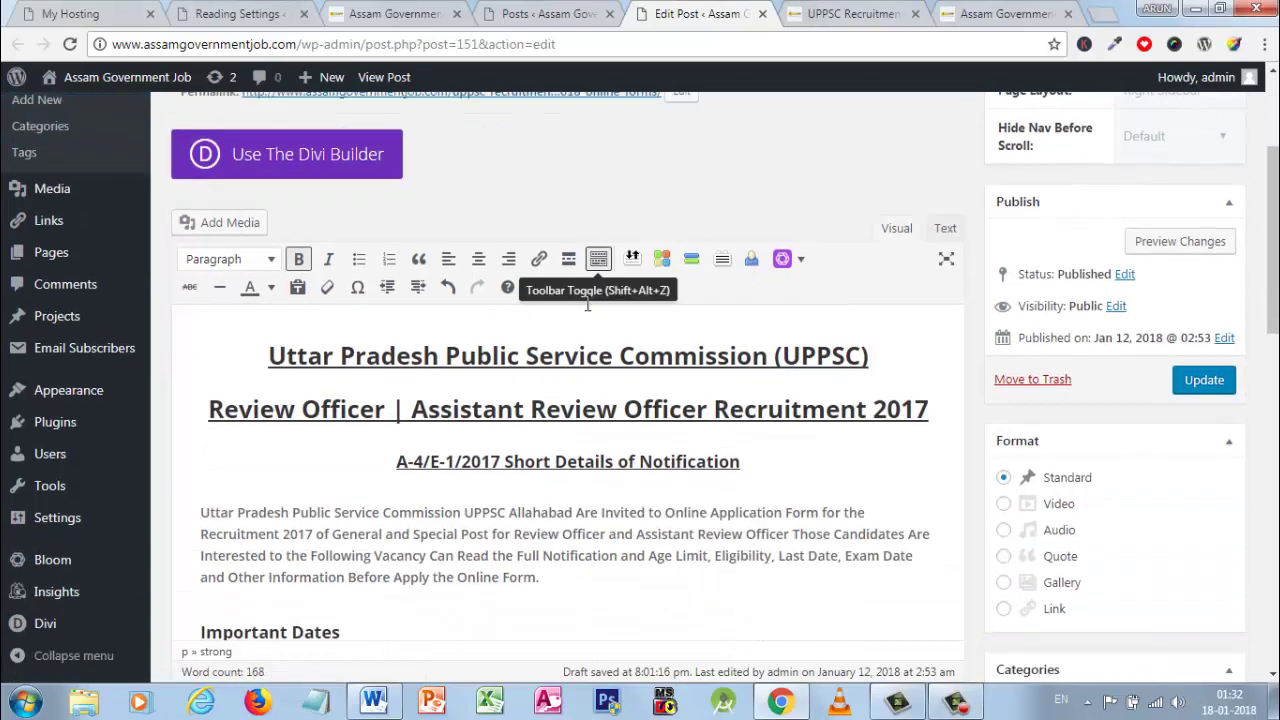
scroll(587, 303, up, 3)
scroll(587, 303, down, 5)
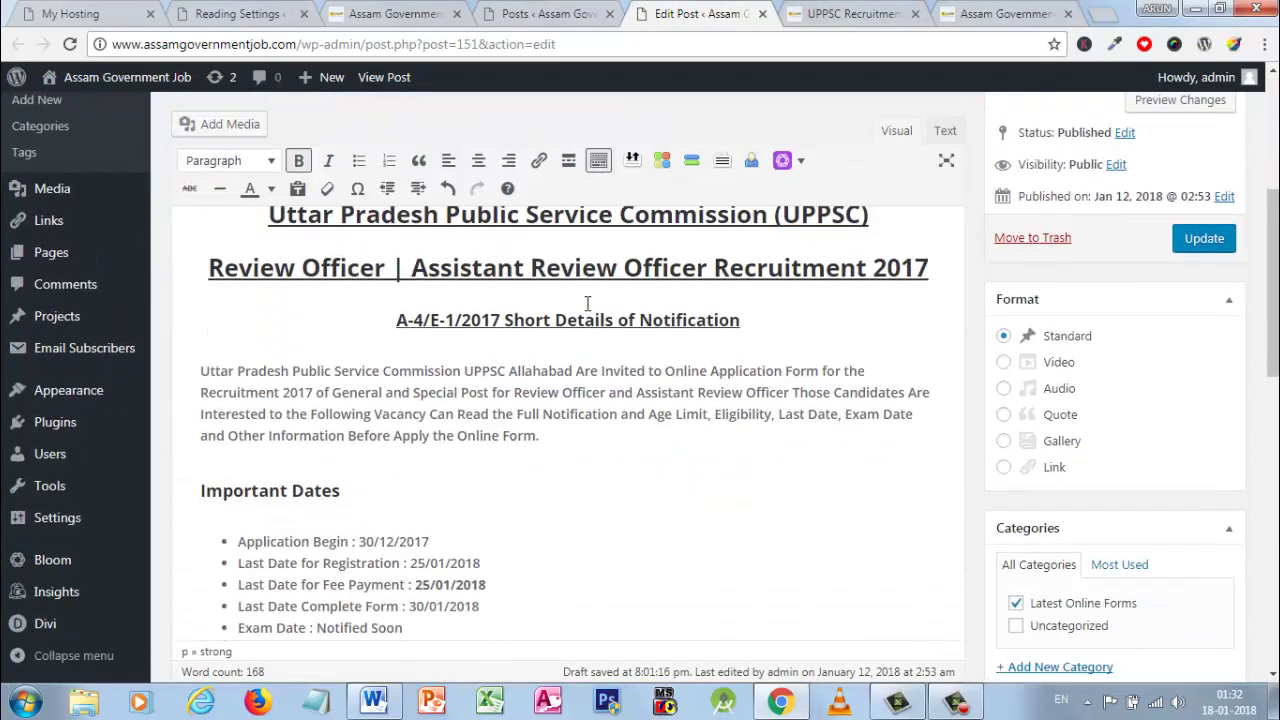
scroll(587, 303, down, 8)
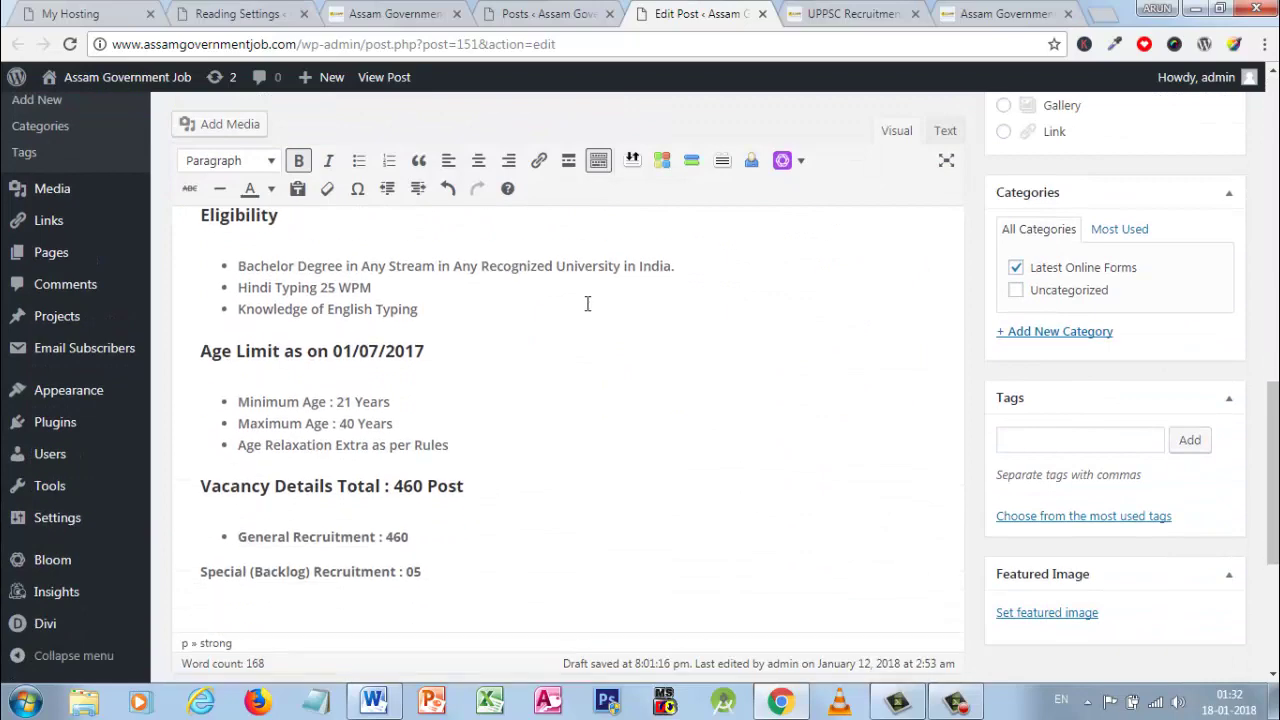
scroll(587, 303, up, 4)
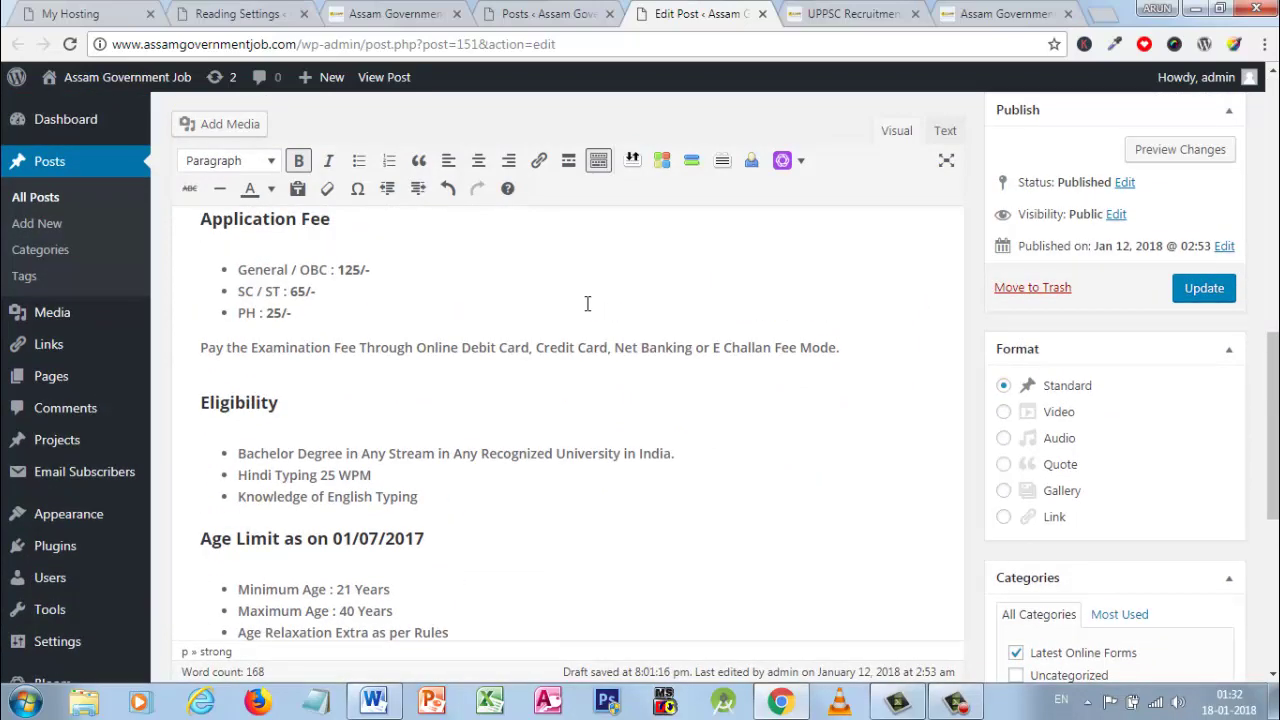
scroll(587, 303, up, 4)
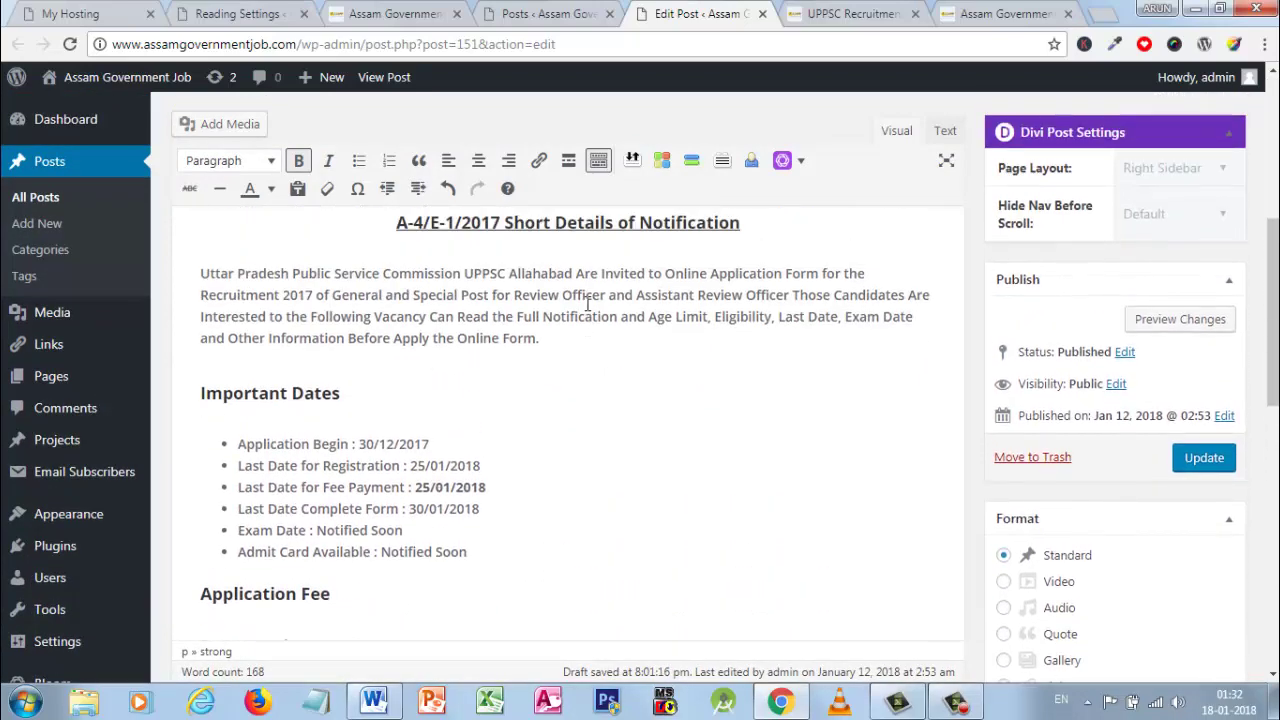
scroll(587, 303, up, 1)
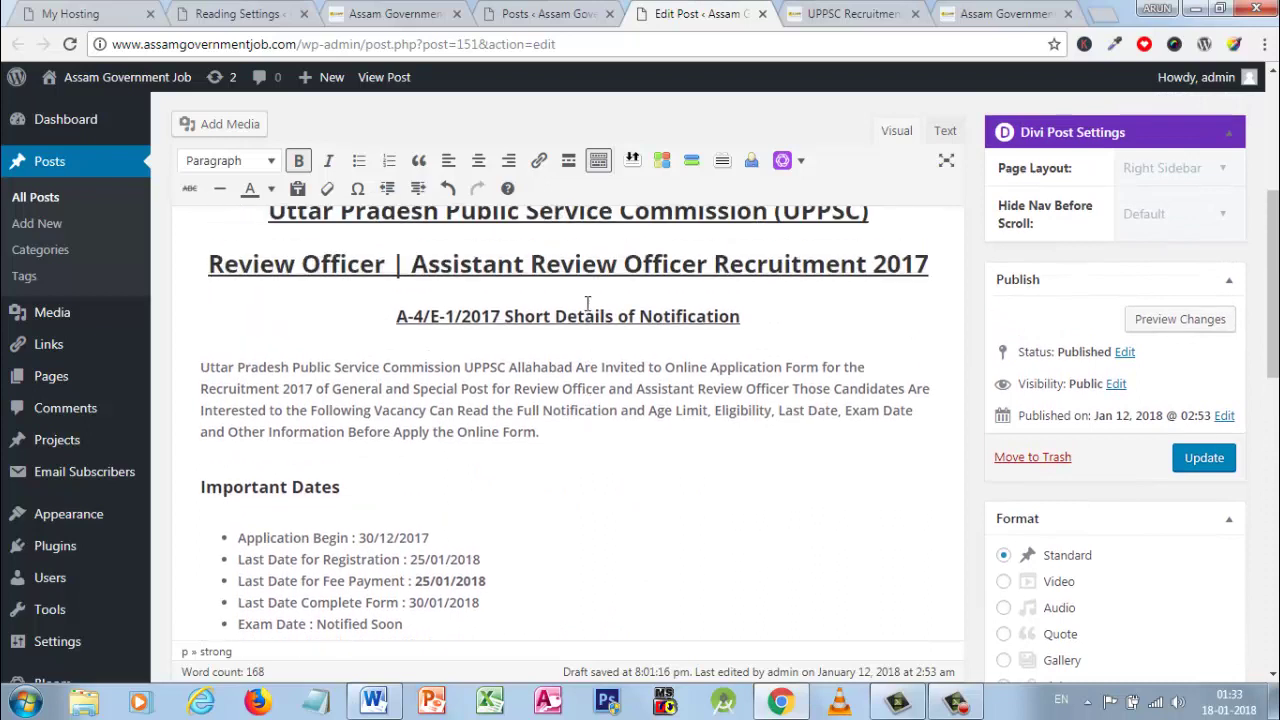
scroll(587, 303, up, 1)
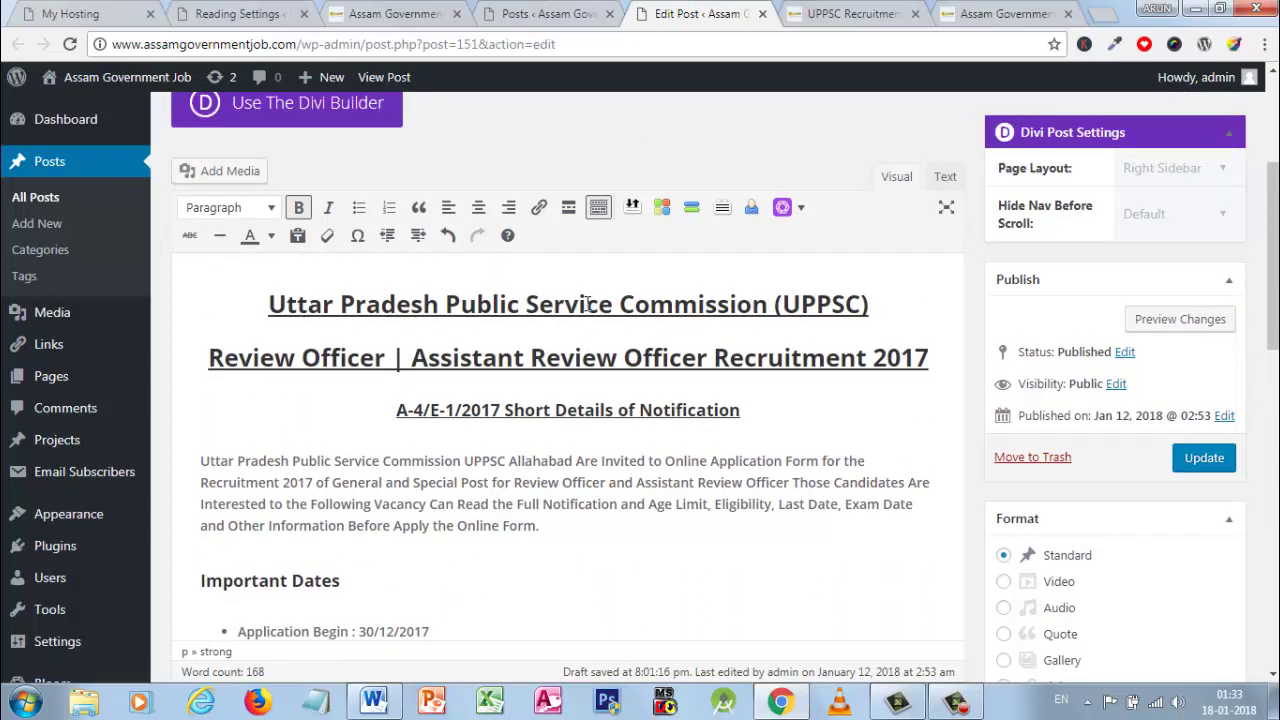
scroll(587, 303, down, 4)
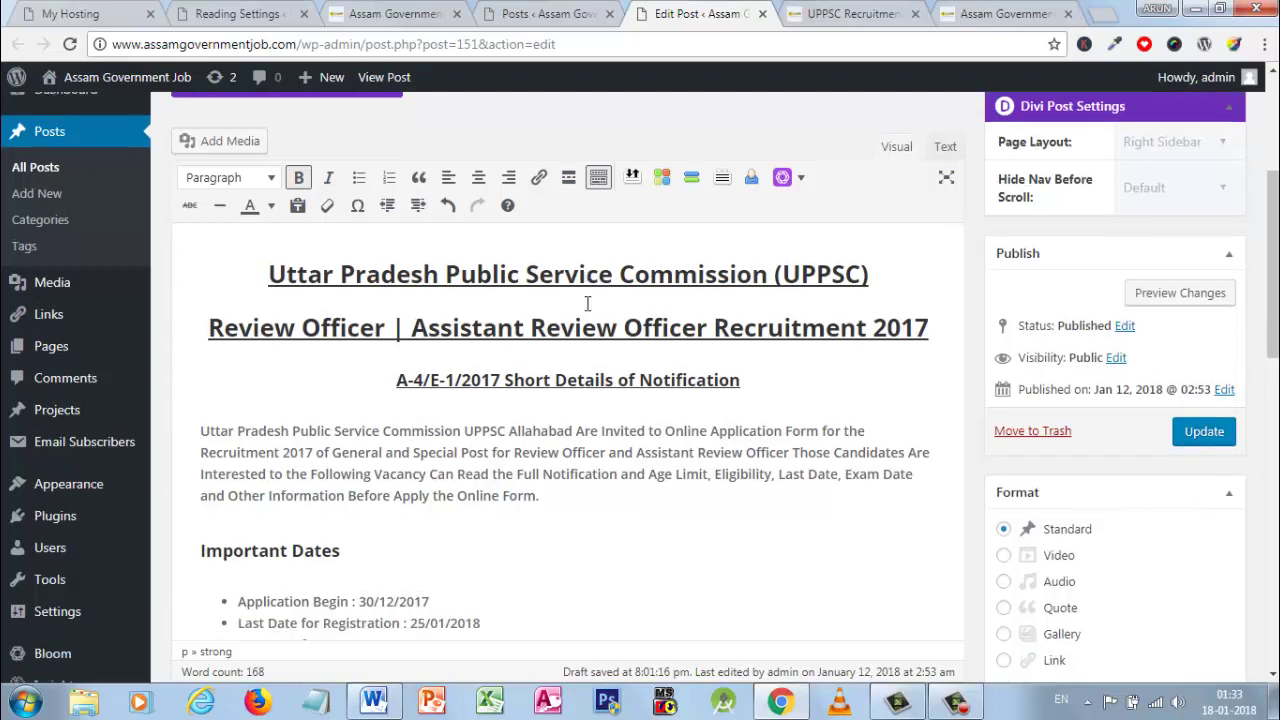
scroll(587, 303, down, 6)
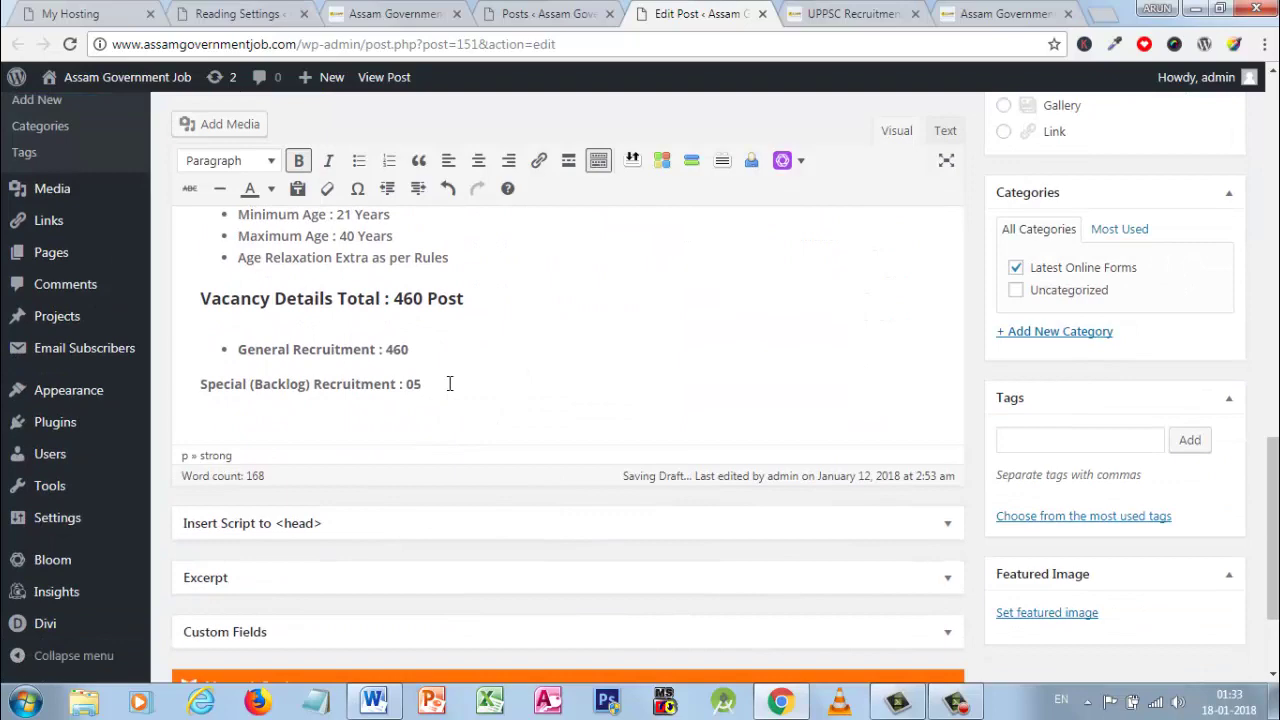
scroll(449, 383, up, 3)
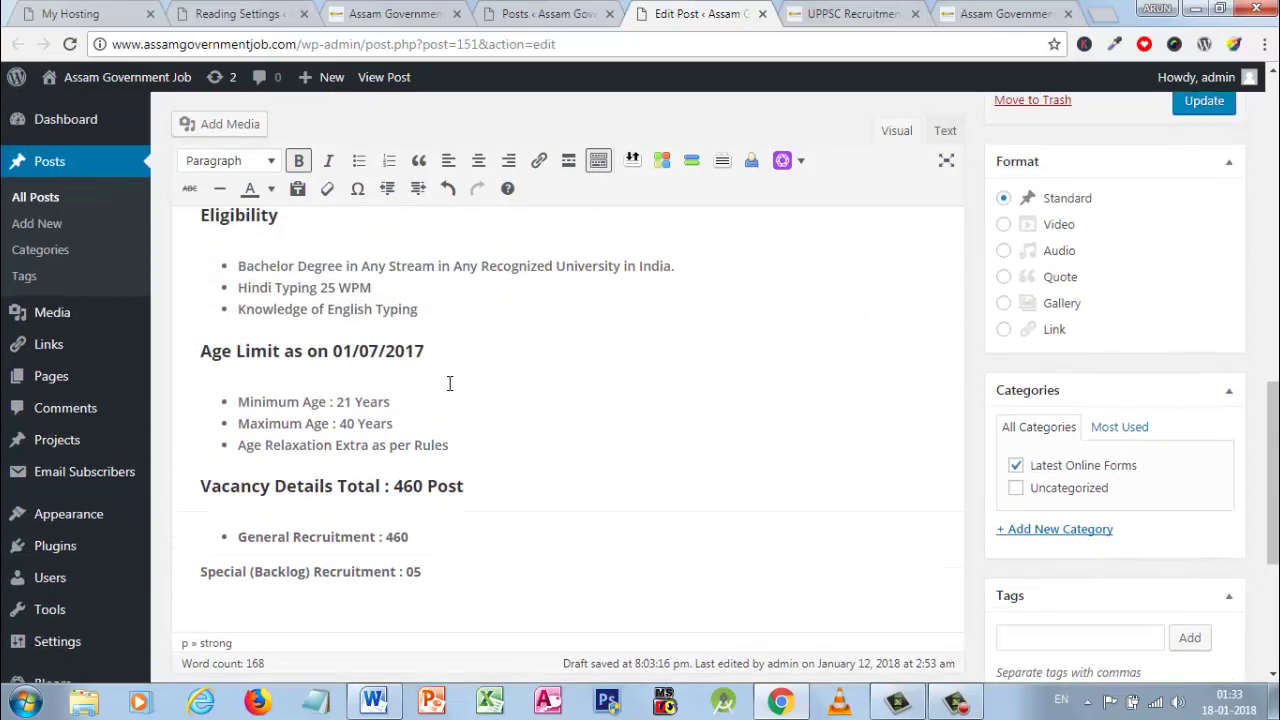
scroll(449, 383, down, 3)
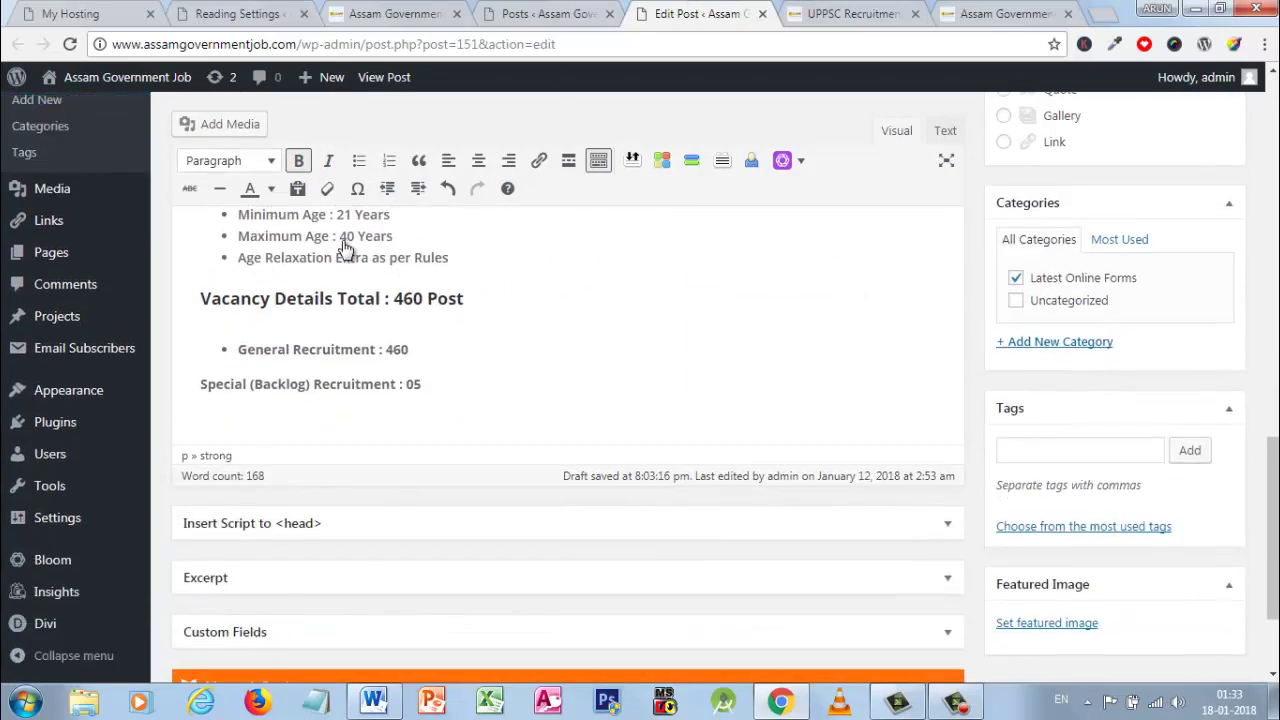
Switch to Word and apply AutoFit Window to the Some Useful Important Links table
click(373, 702)
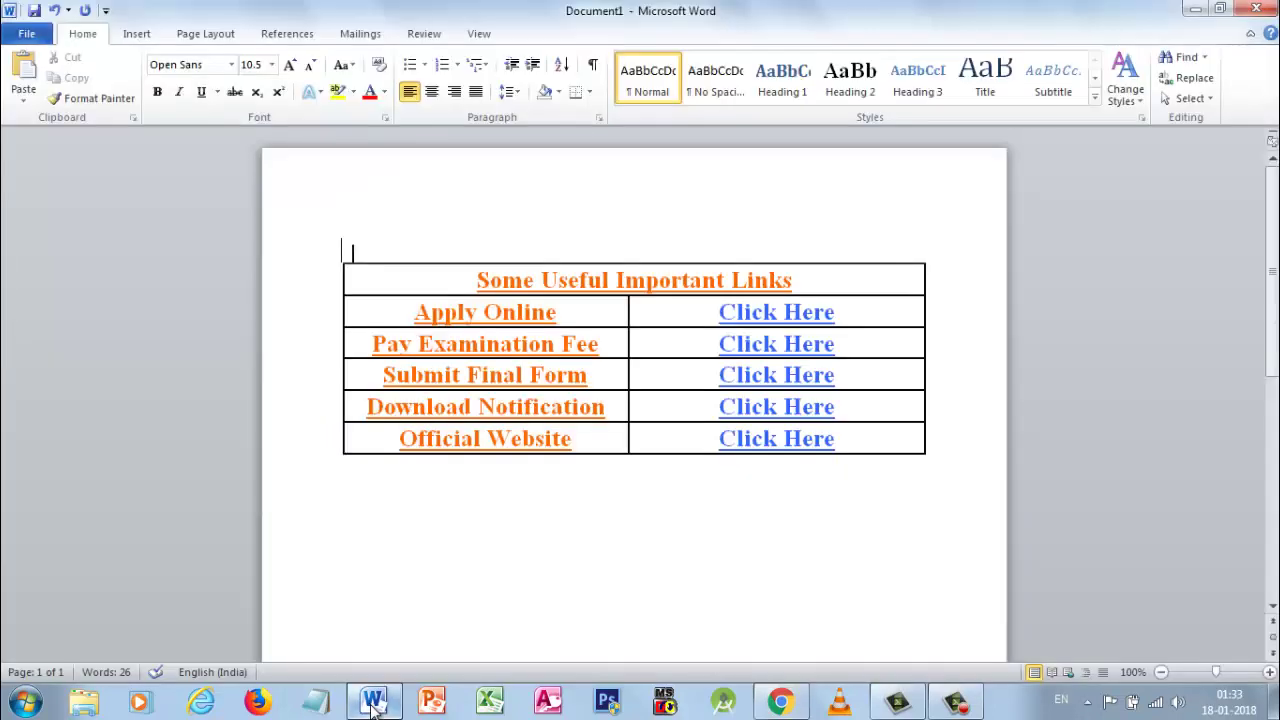
click(406, 285)
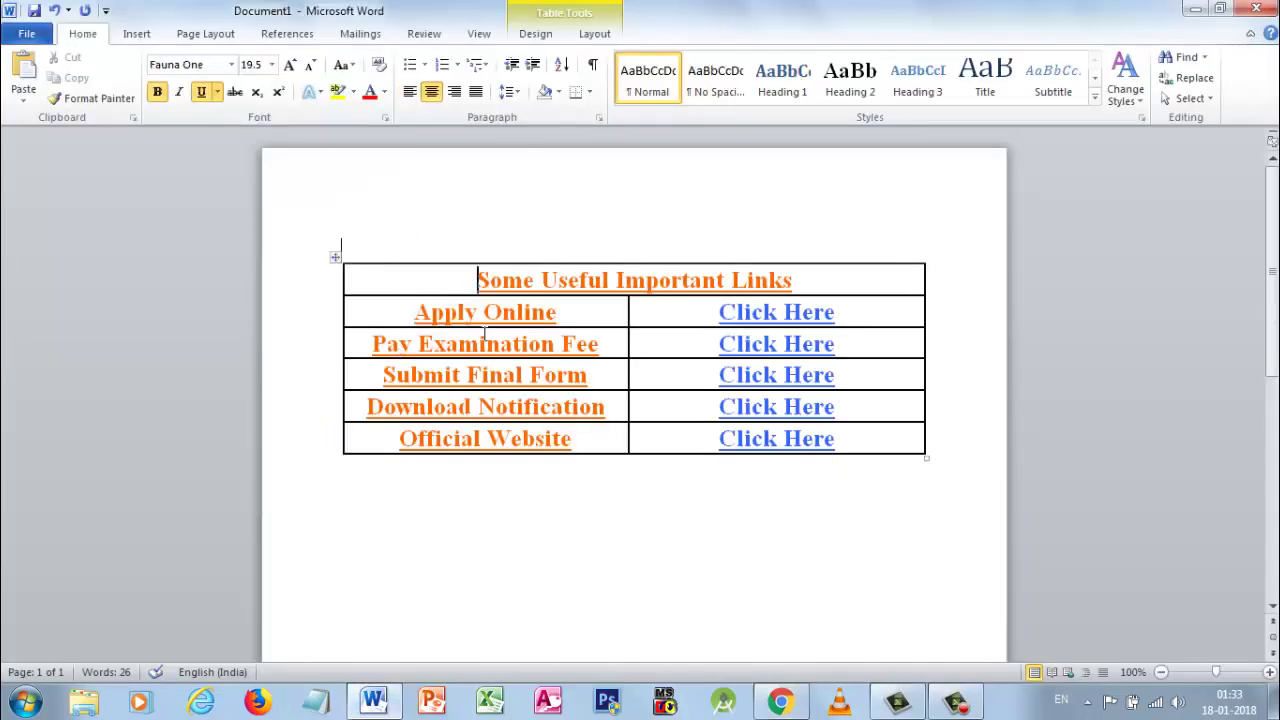
click(670, 348)
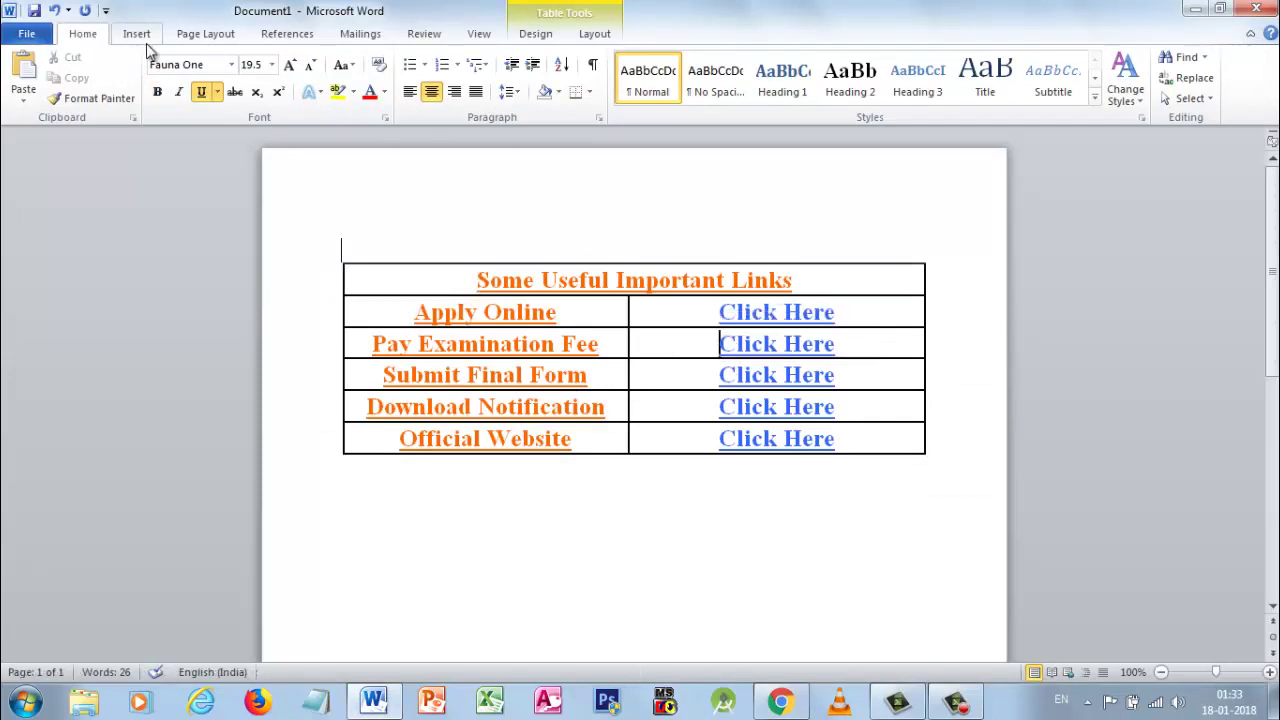
click(592, 34)
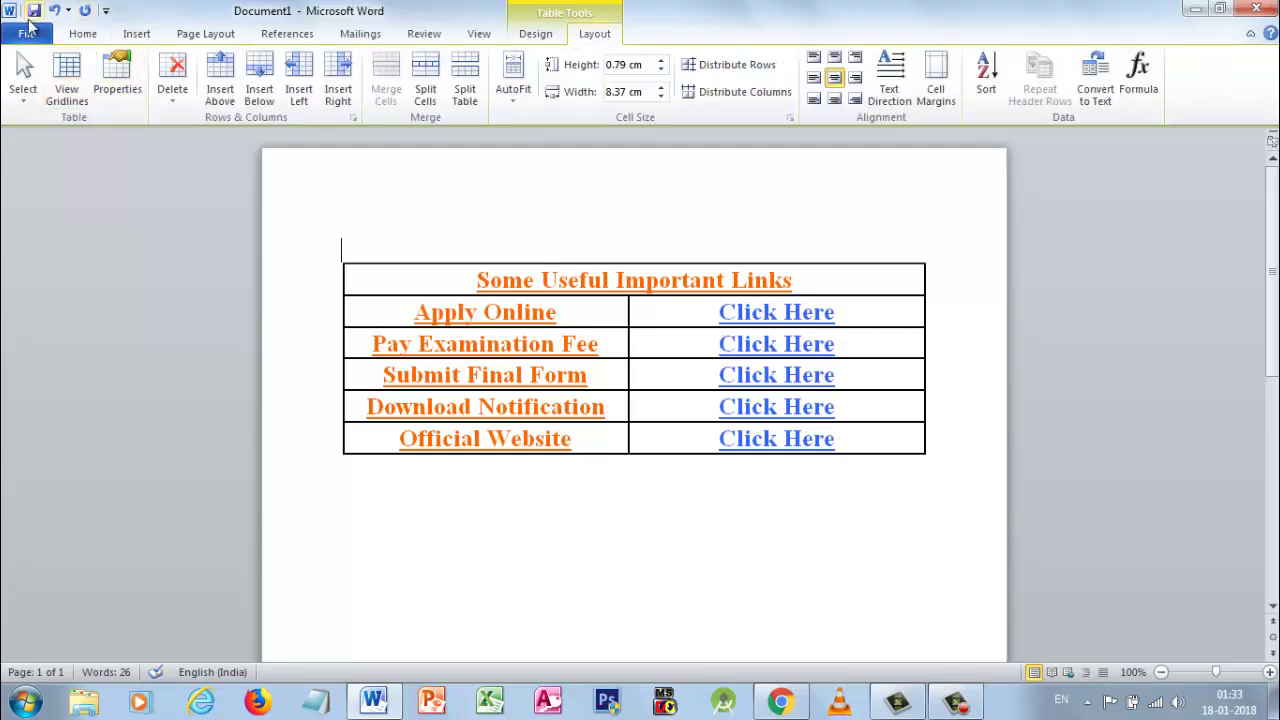
click(83, 36)
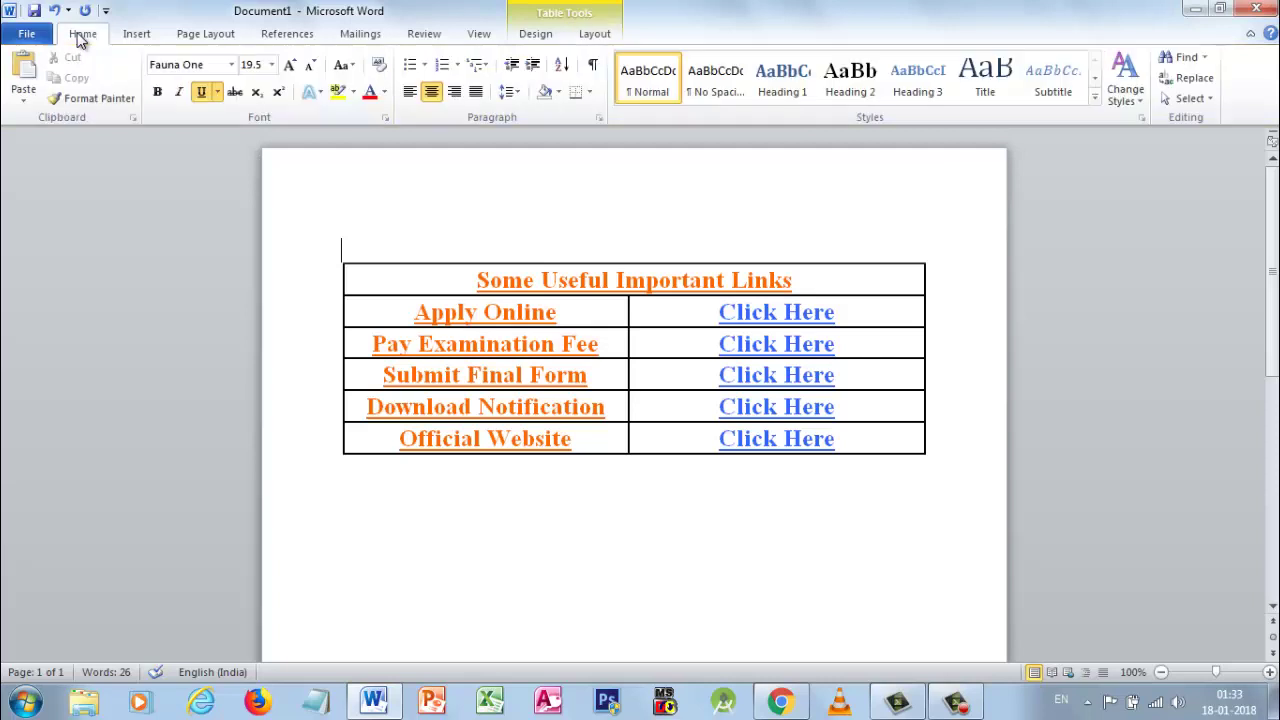
click(598, 34)
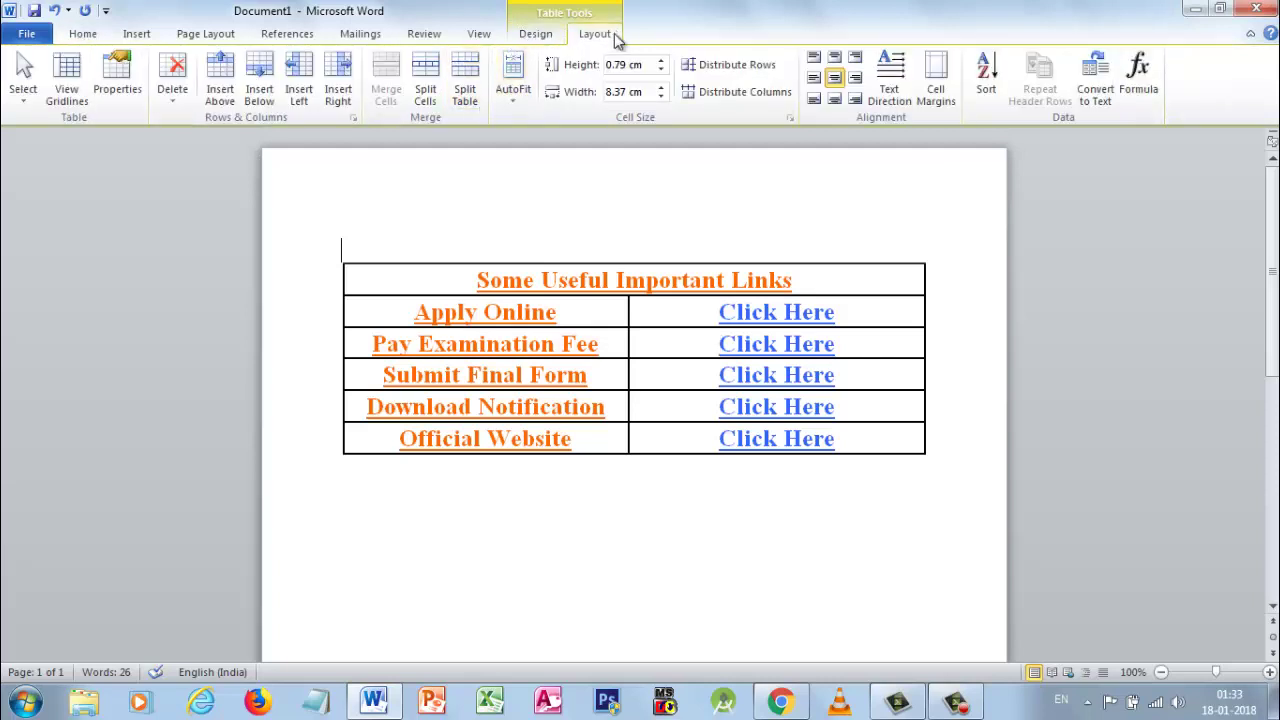
click(84, 38)
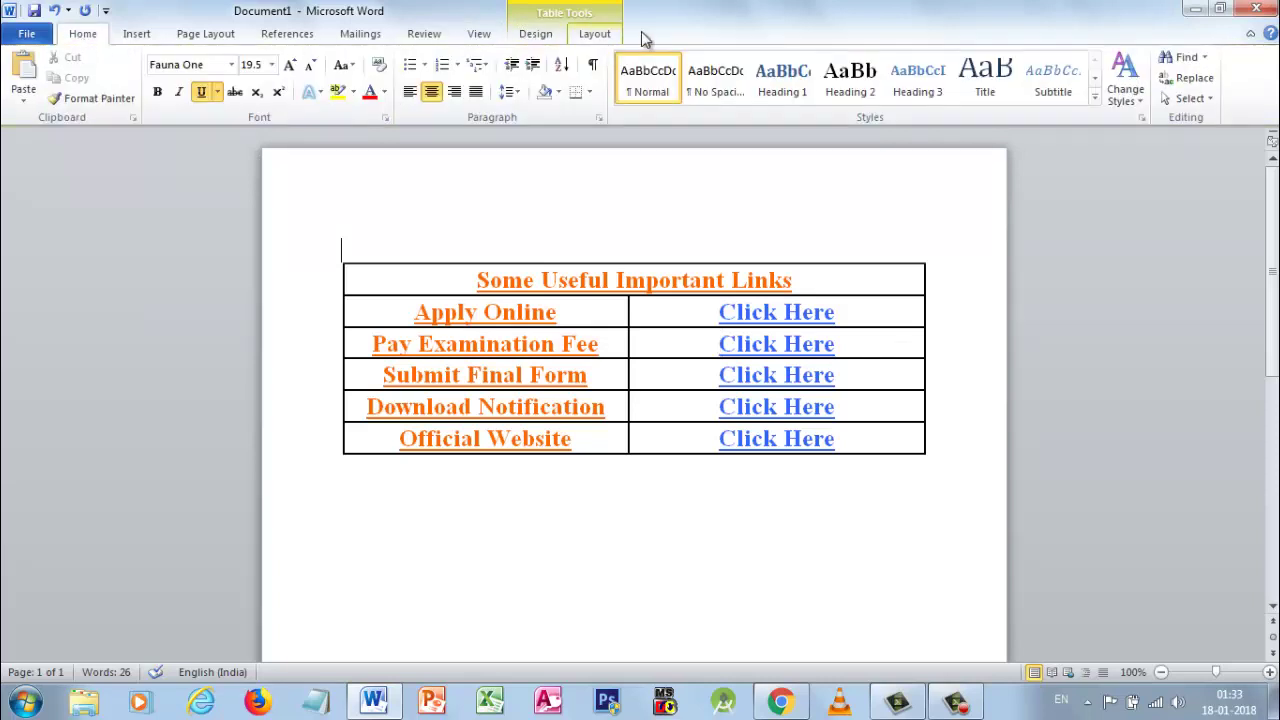
click(590, 36)
click(512, 92)
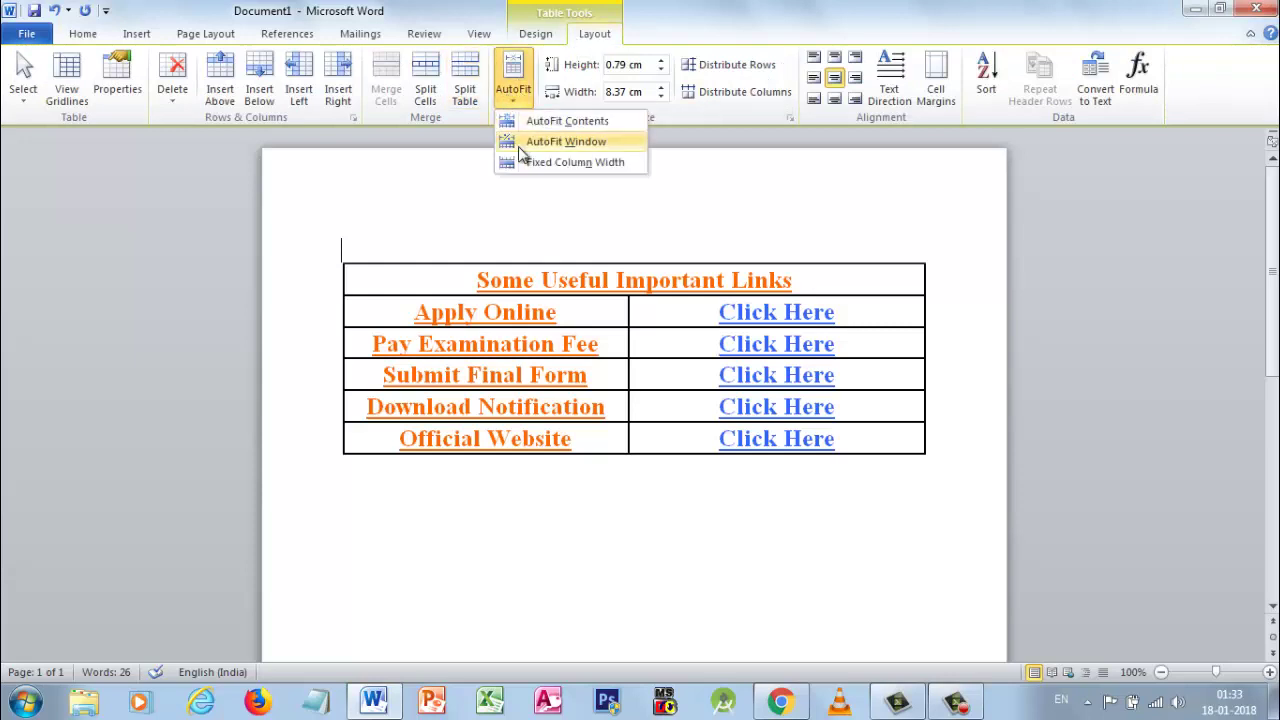
click(545, 141)
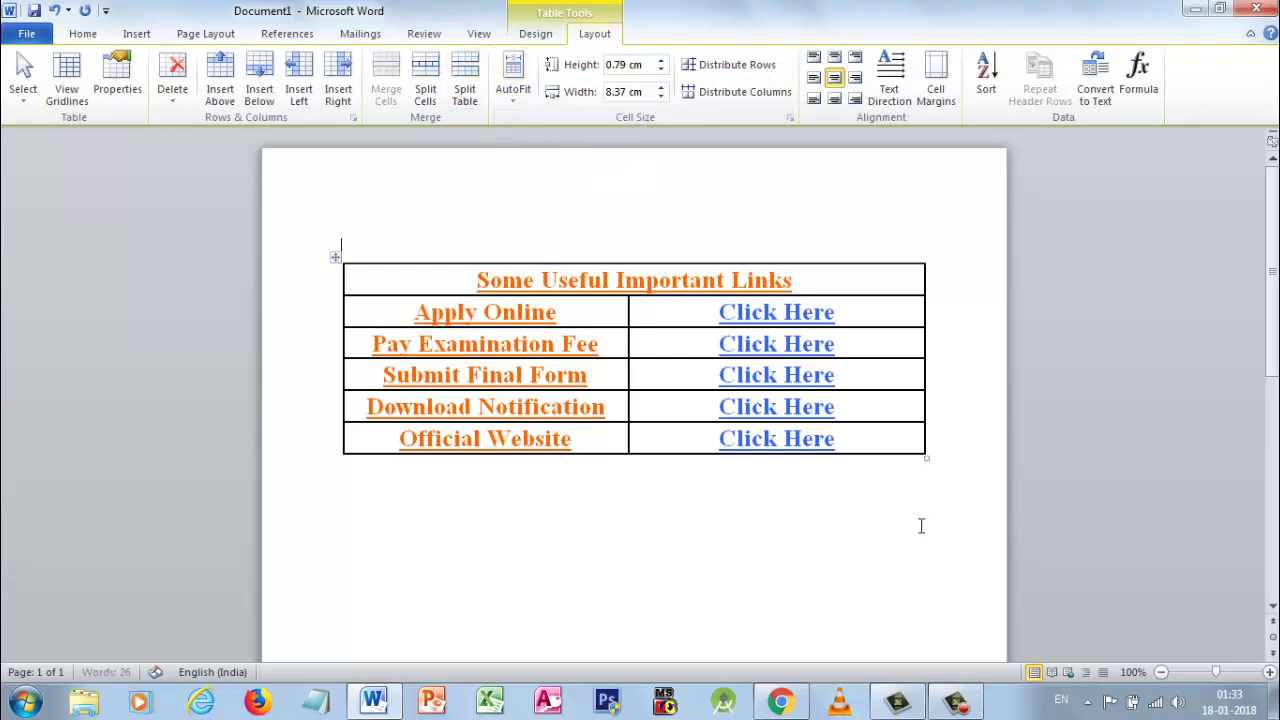
Check the links table in Web Layout and Full Screen Reading views, and return to the normal page view
click(1070, 673)
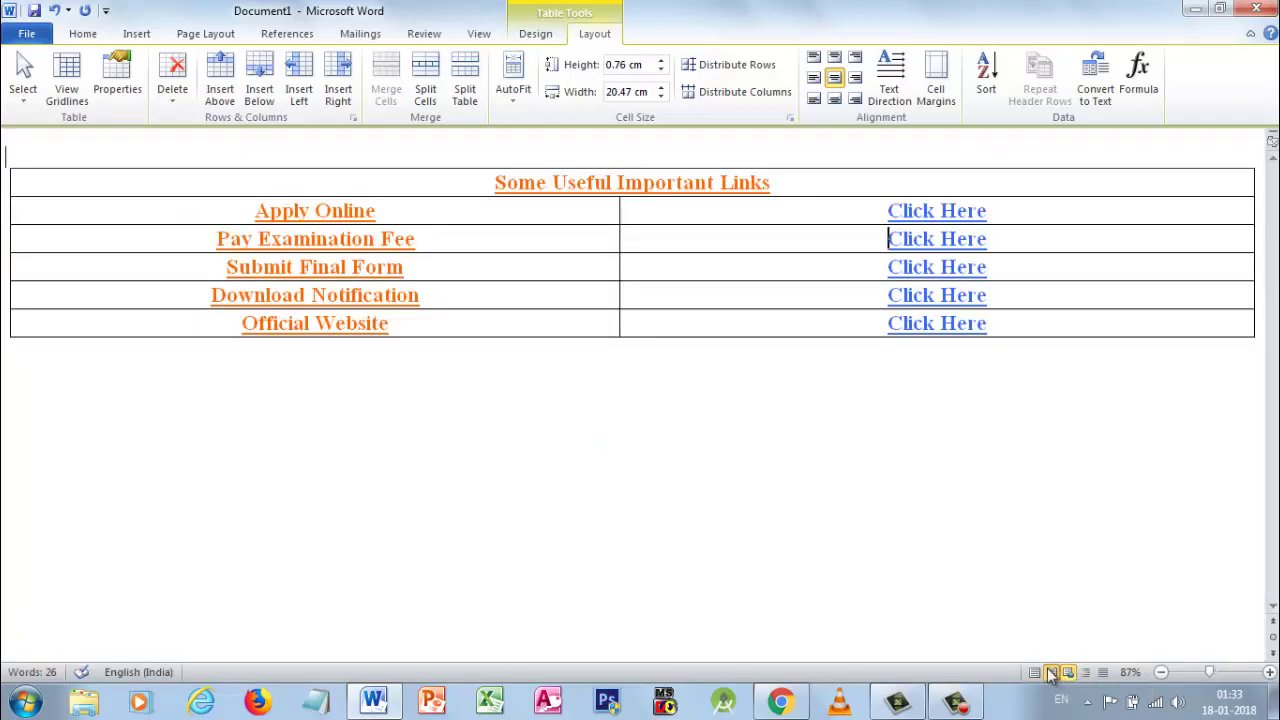
click(1054, 676)
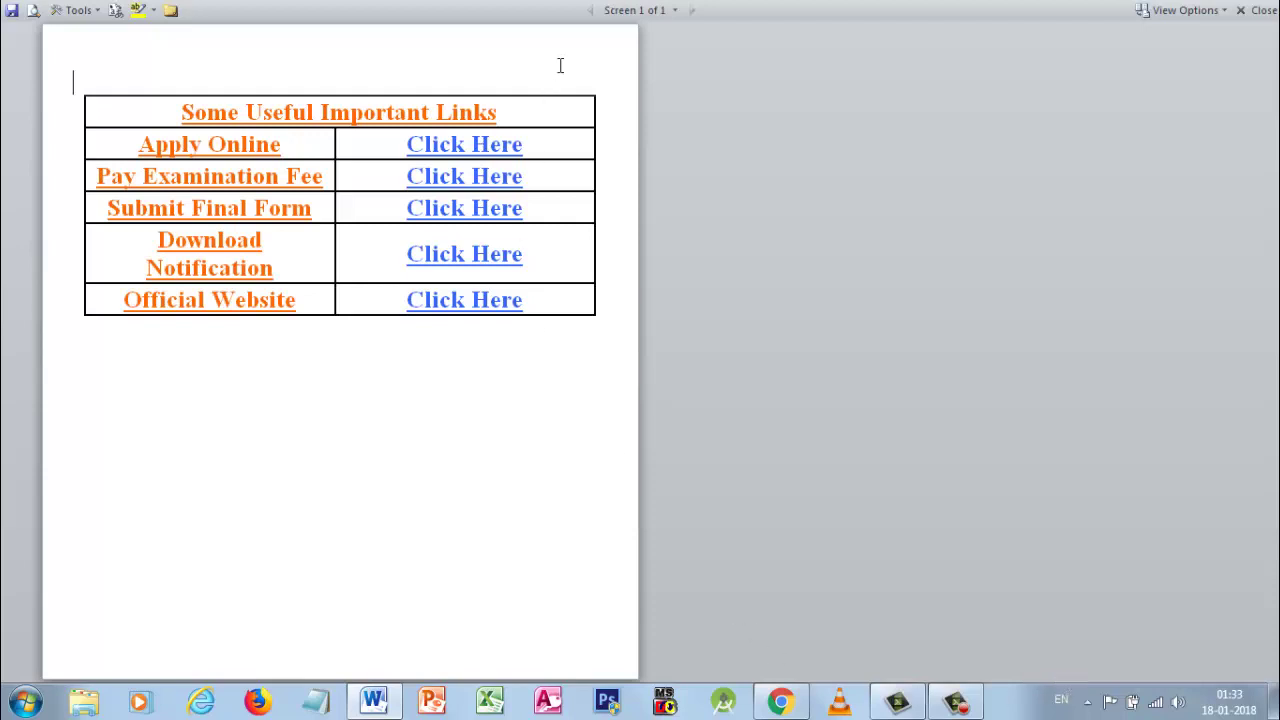
click(1258, 10)
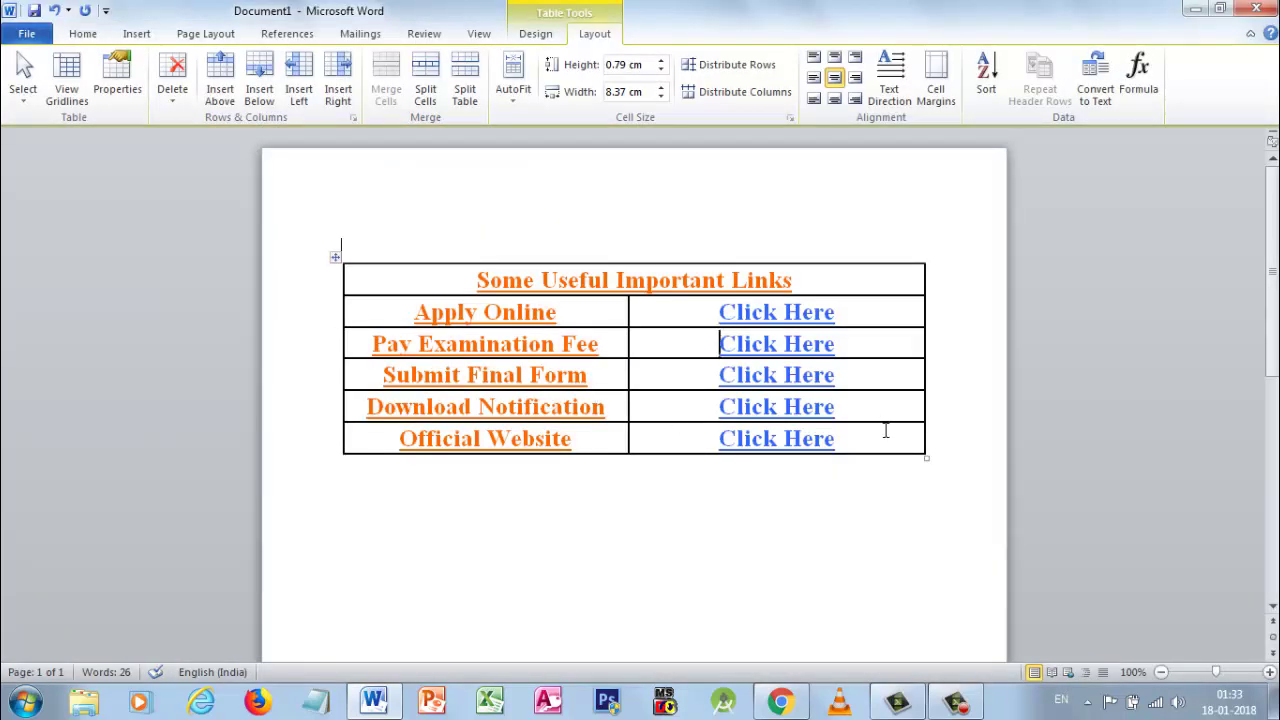
Copy the entire links table from Word and paste it below the Special (Backlog) Recruitment line in the WordPress post in Chrome
drag(828, 432, 408, 251)
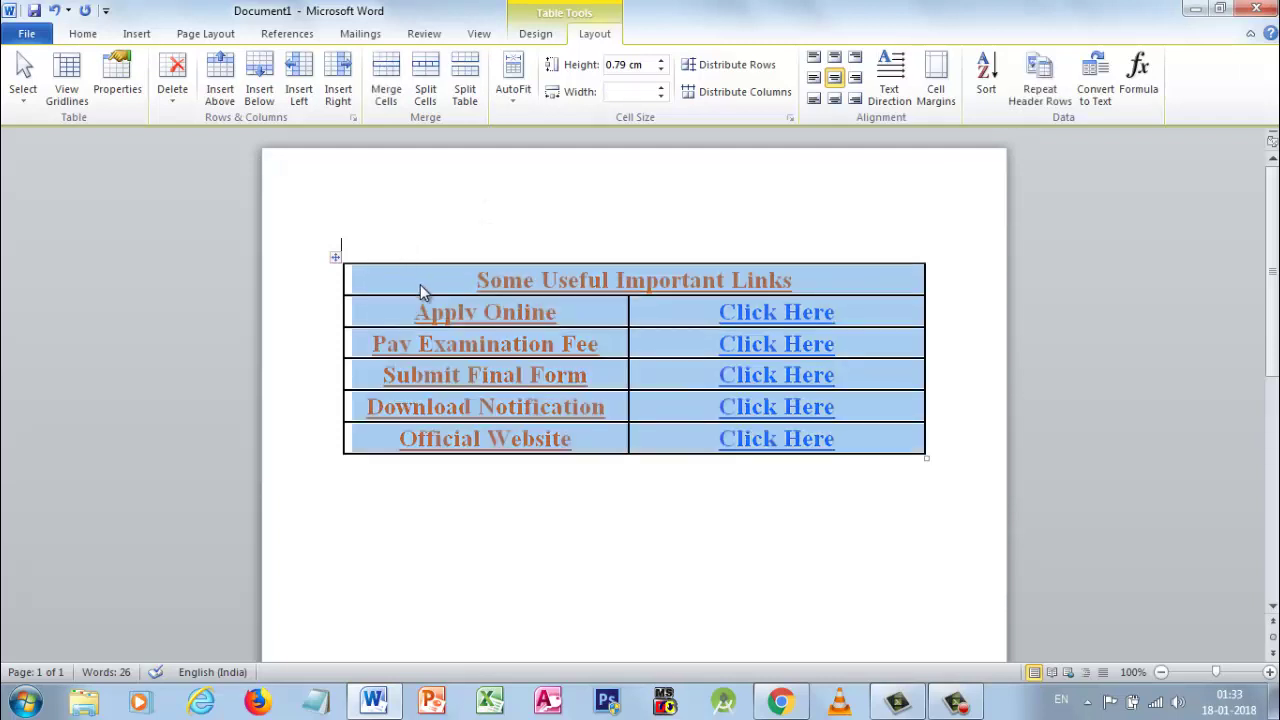
right_click(420, 284)
click(463, 317)
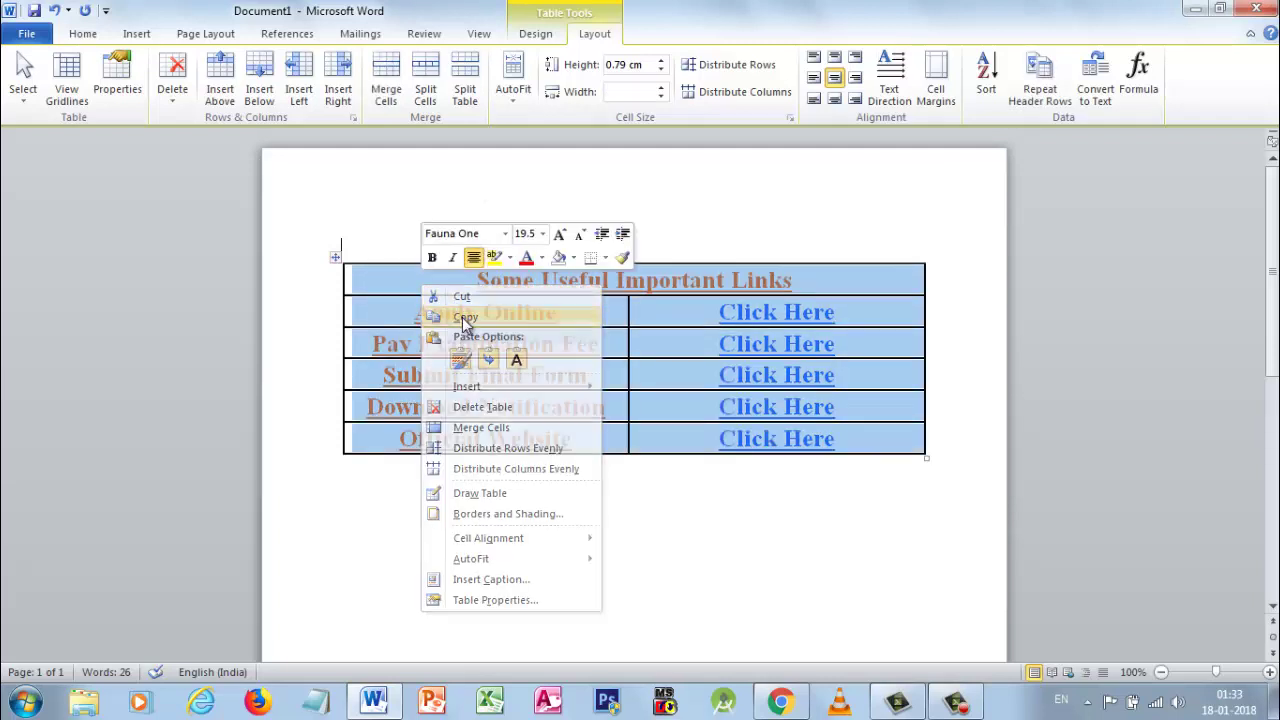
click(561, 308)
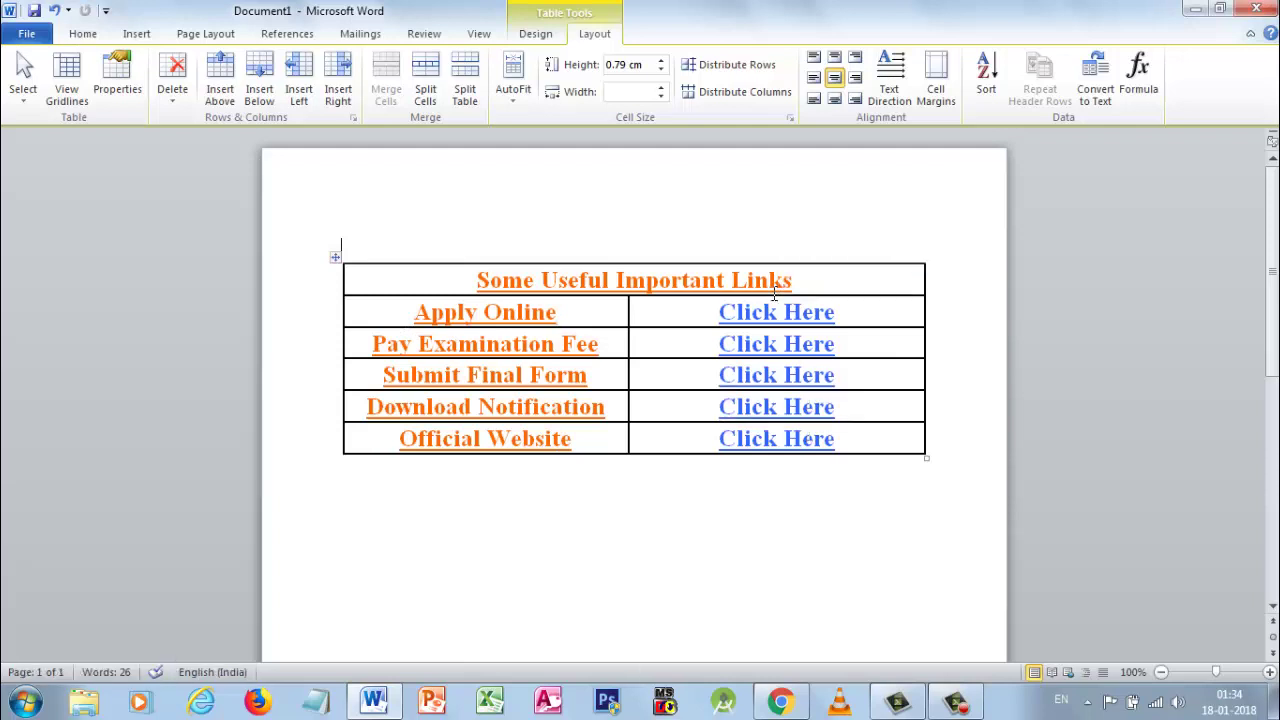
click(763, 707)
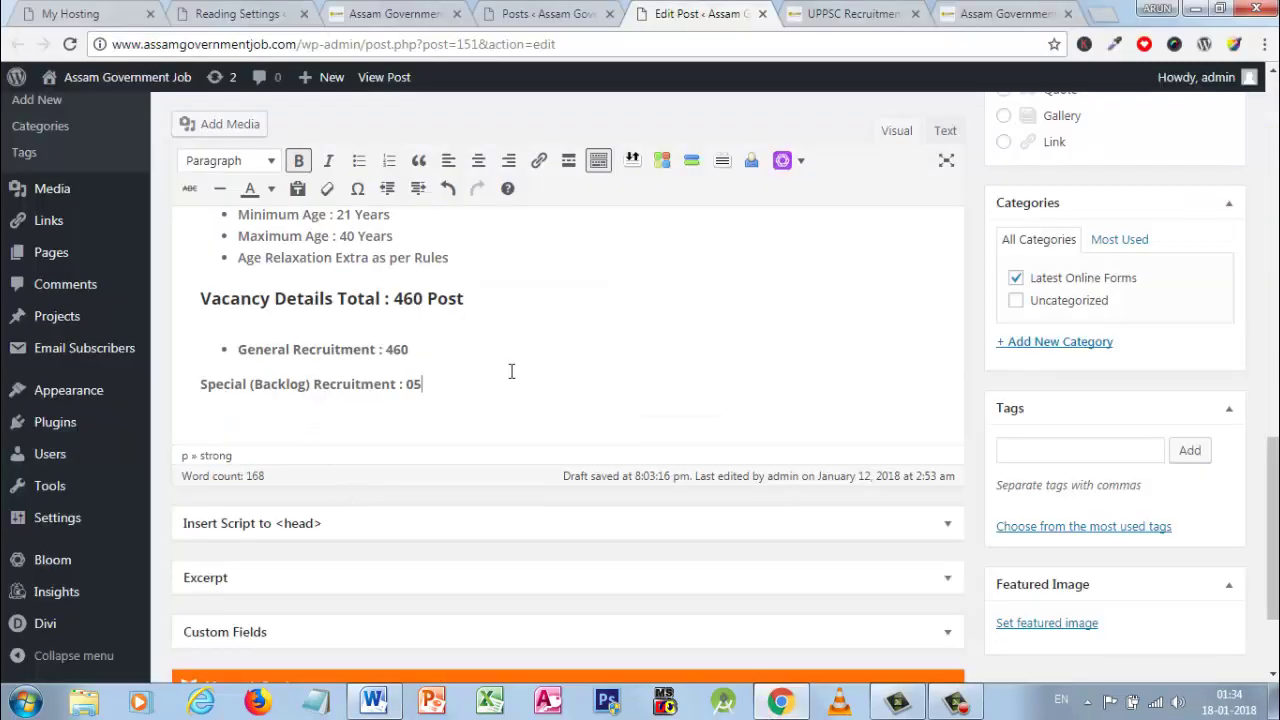
key(Return)
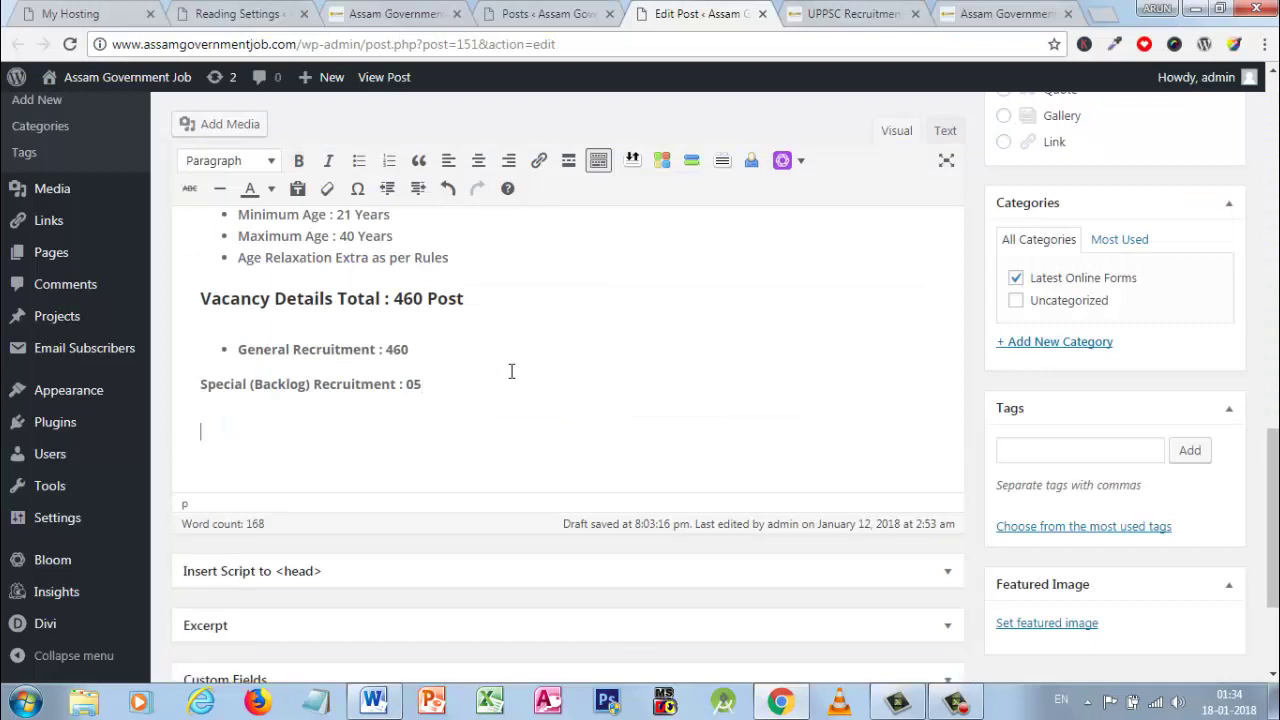
key(ctrl+v)
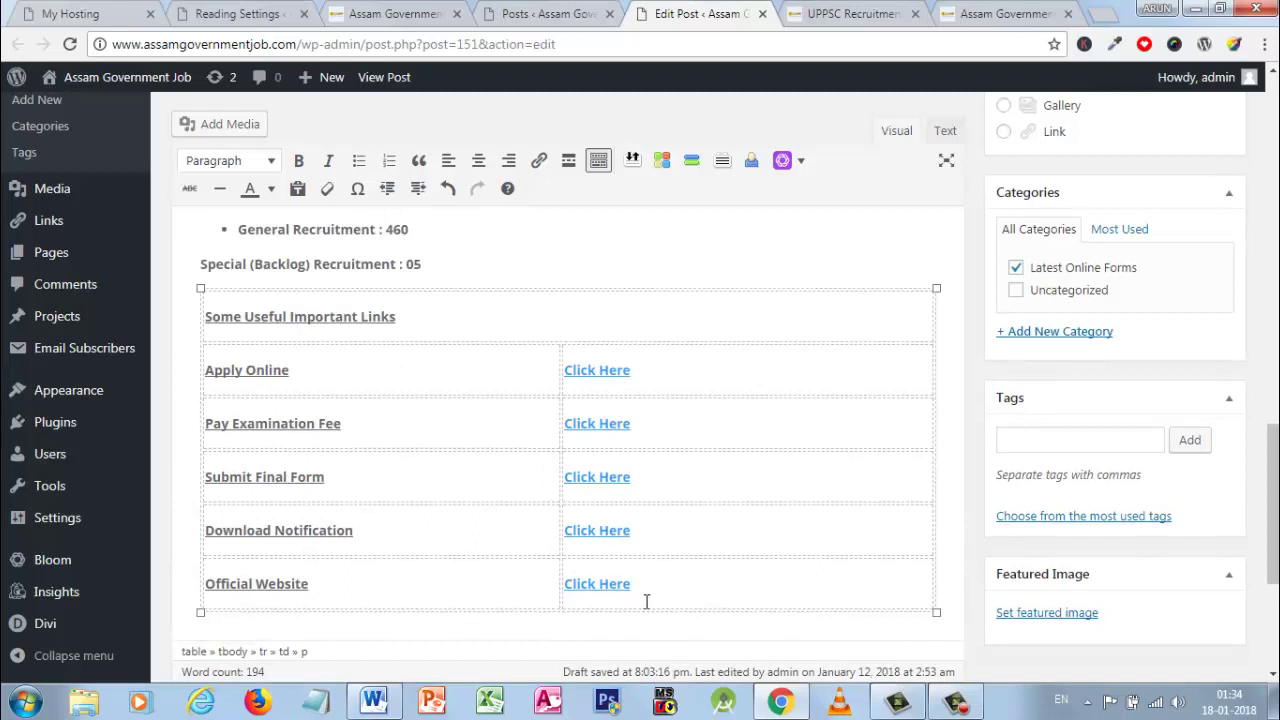
Format the pasted table's text as Heading 2 without underlines, and center the Some Useful Important Links title
drag(571, 546, 191, 300)
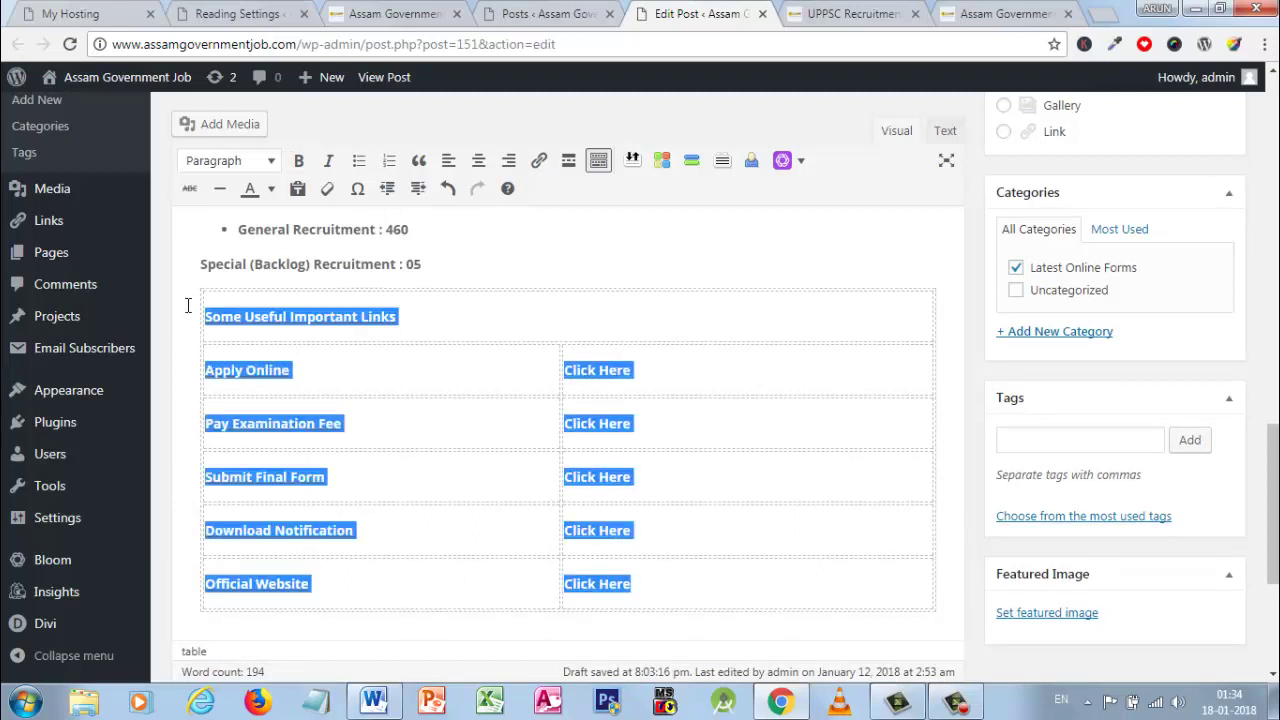
click(220, 162)
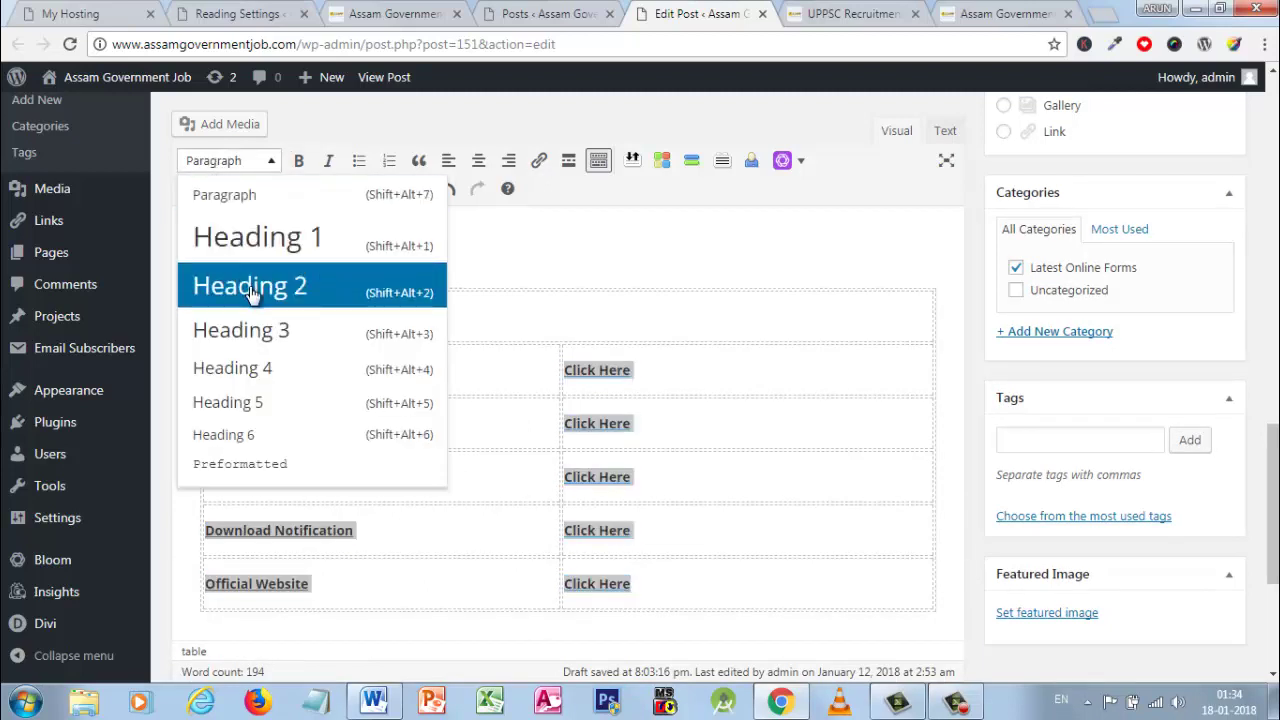
click(251, 288)
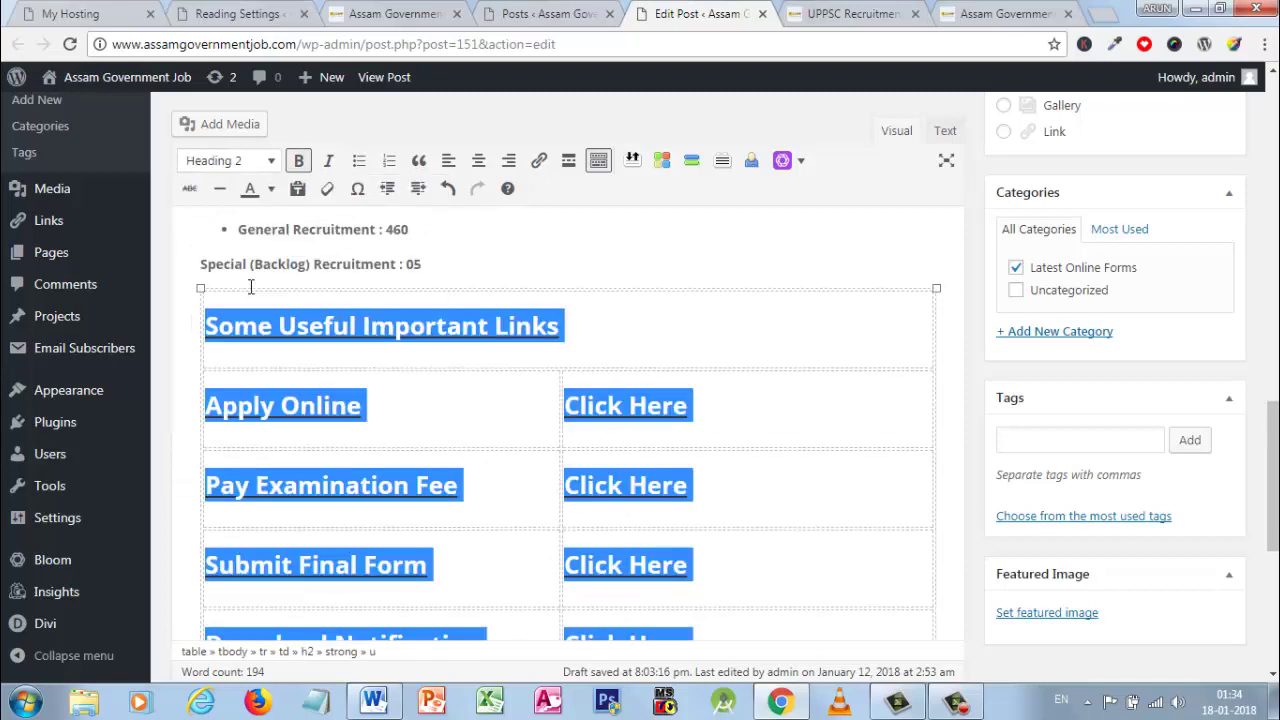
click(478, 160)
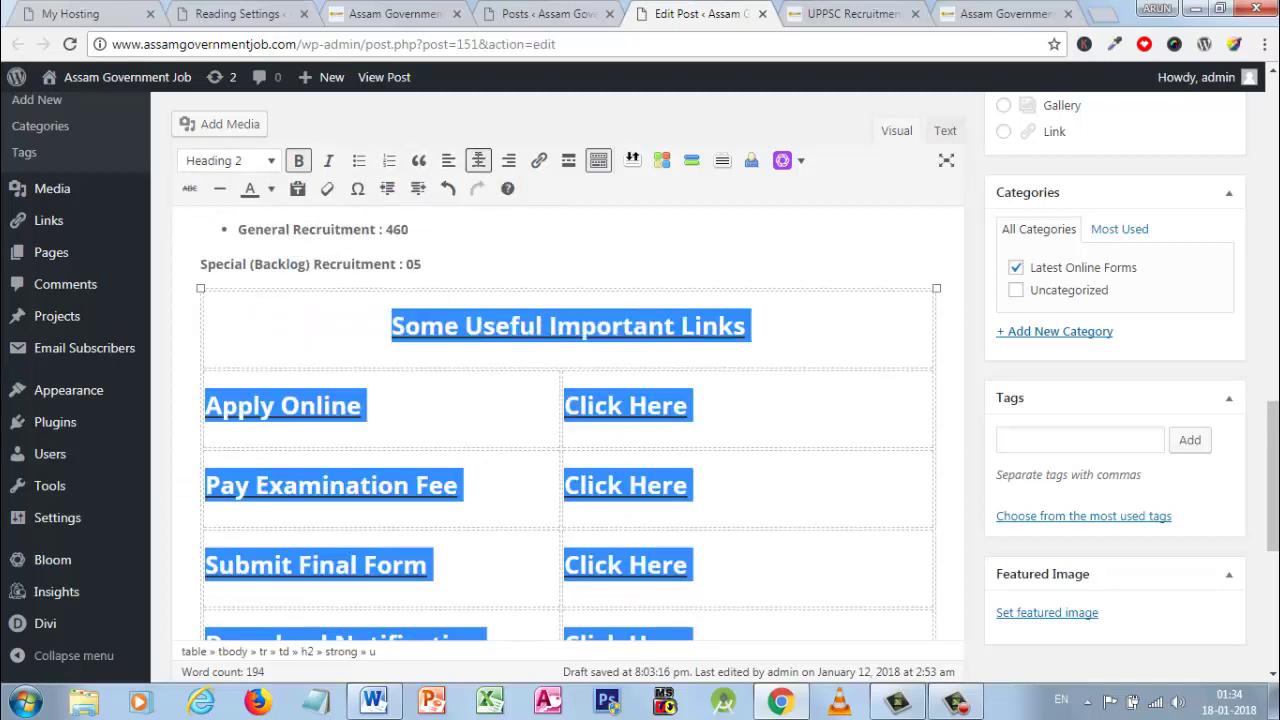
key(ctrl+u)
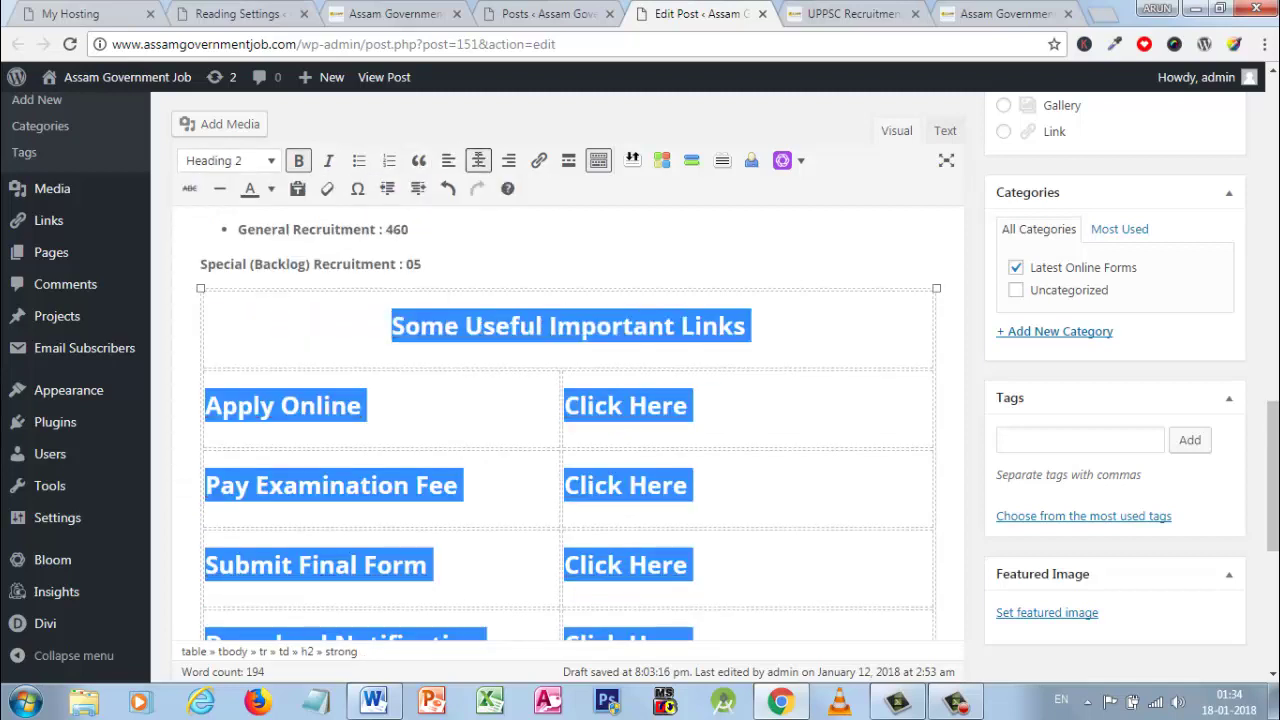
Color the Some Useful Important Links title orange
triple_click(417, 335)
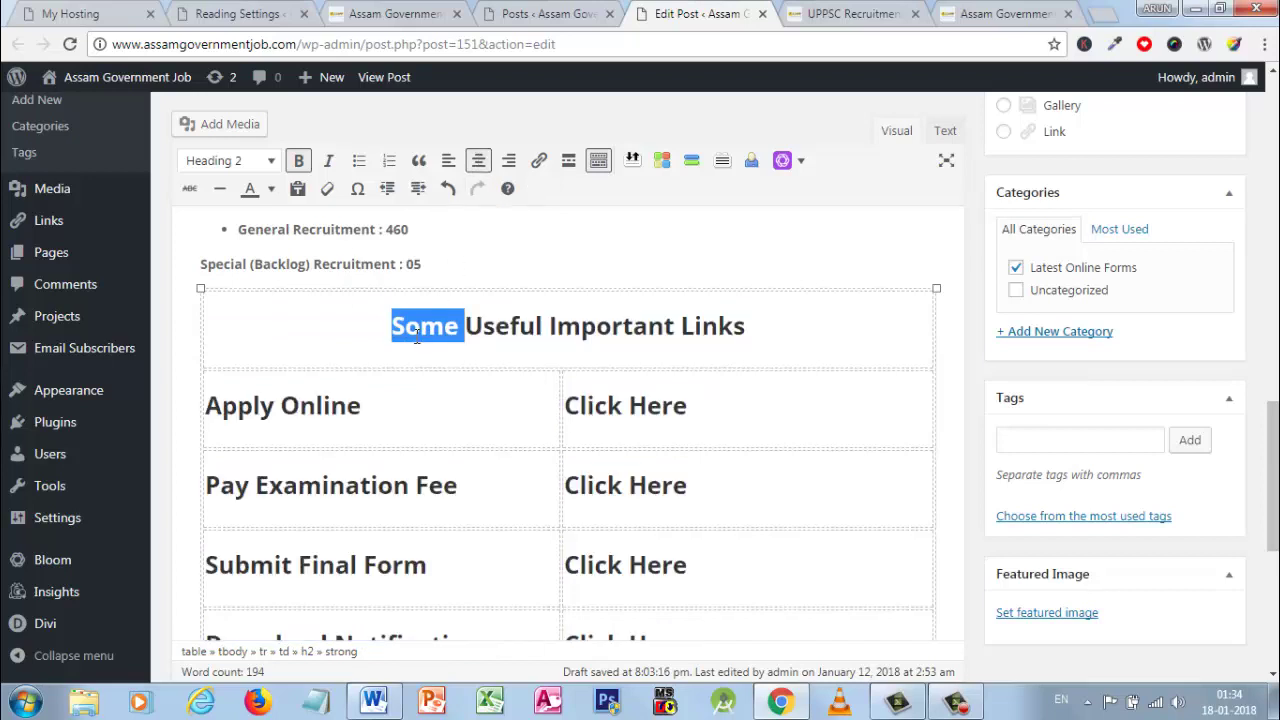
click(270, 189)
click(213, 263)
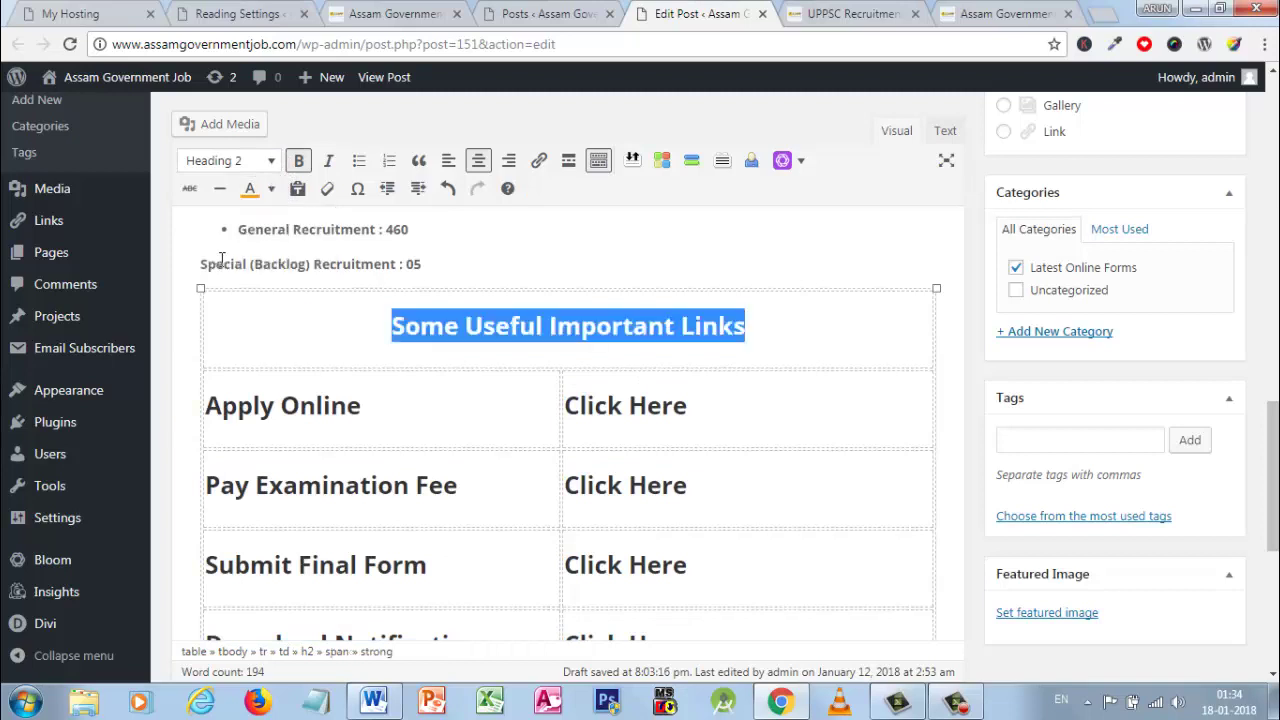
Center the Apply Online, Pay Examination Fee and Submit Final Form labels in their table cells
click(429, 401)
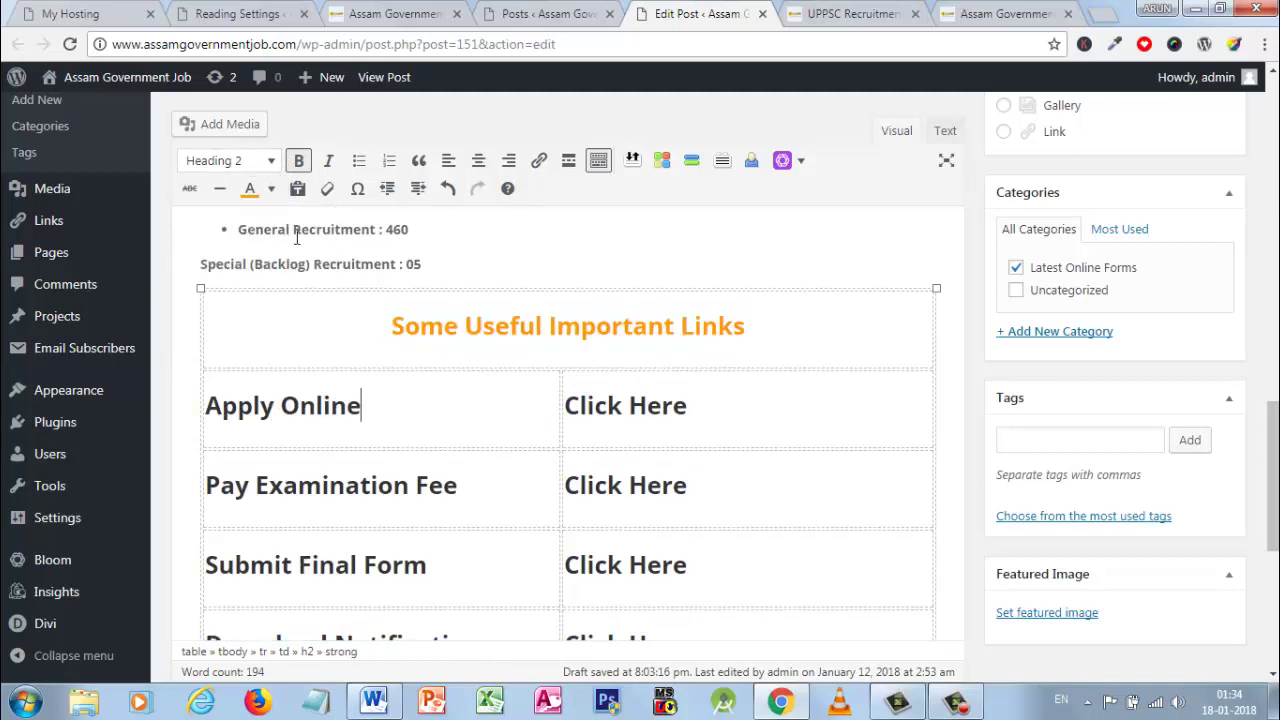
click(478, 160)
click(490, 485)
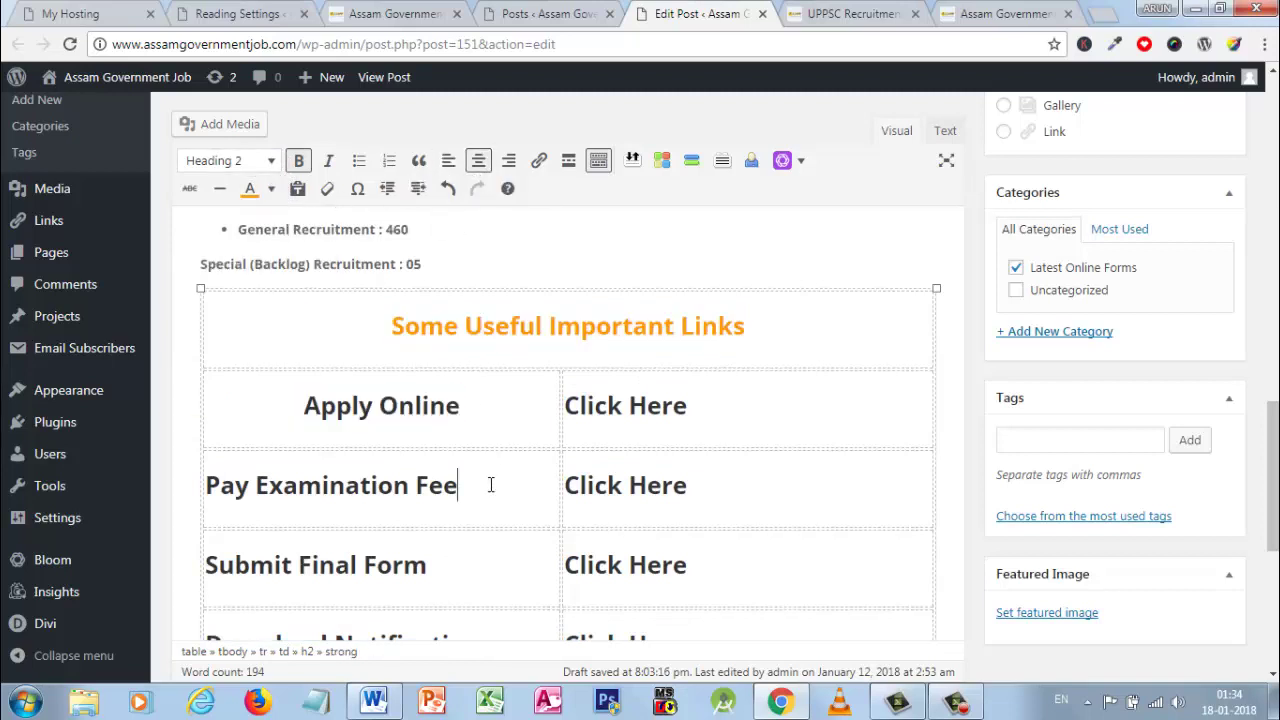
click(478, 160)
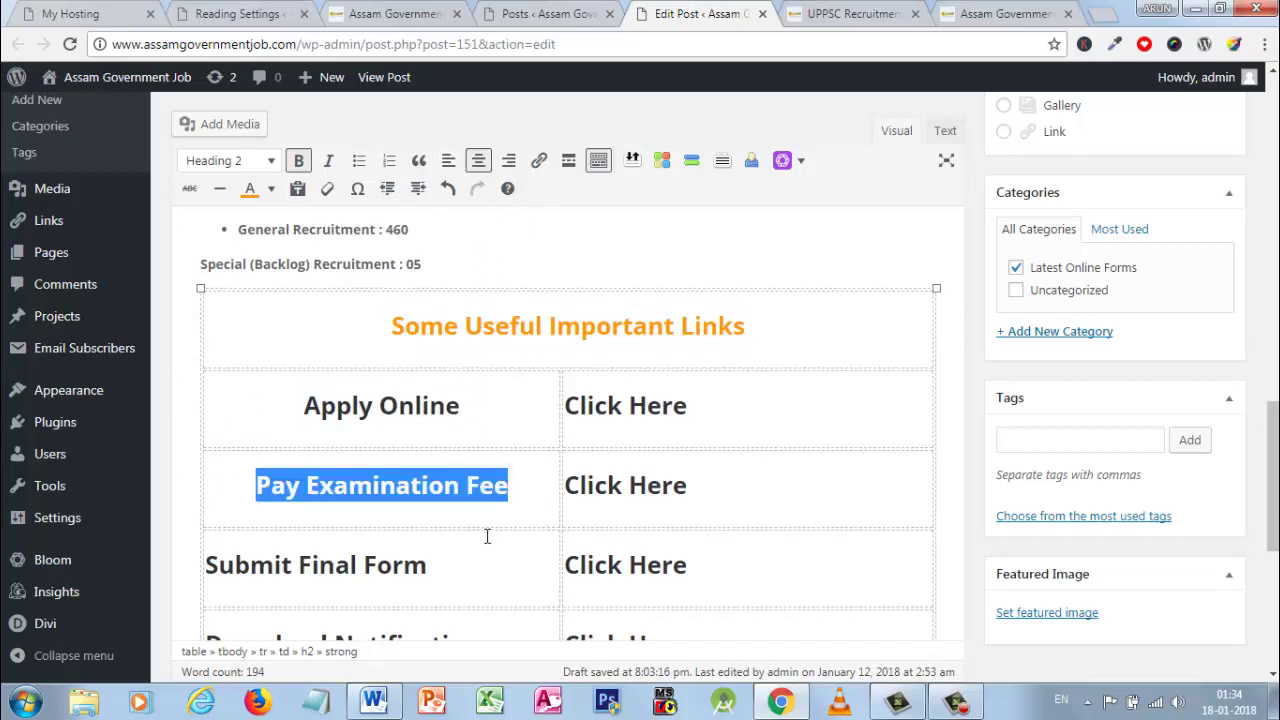
click(489, 558)
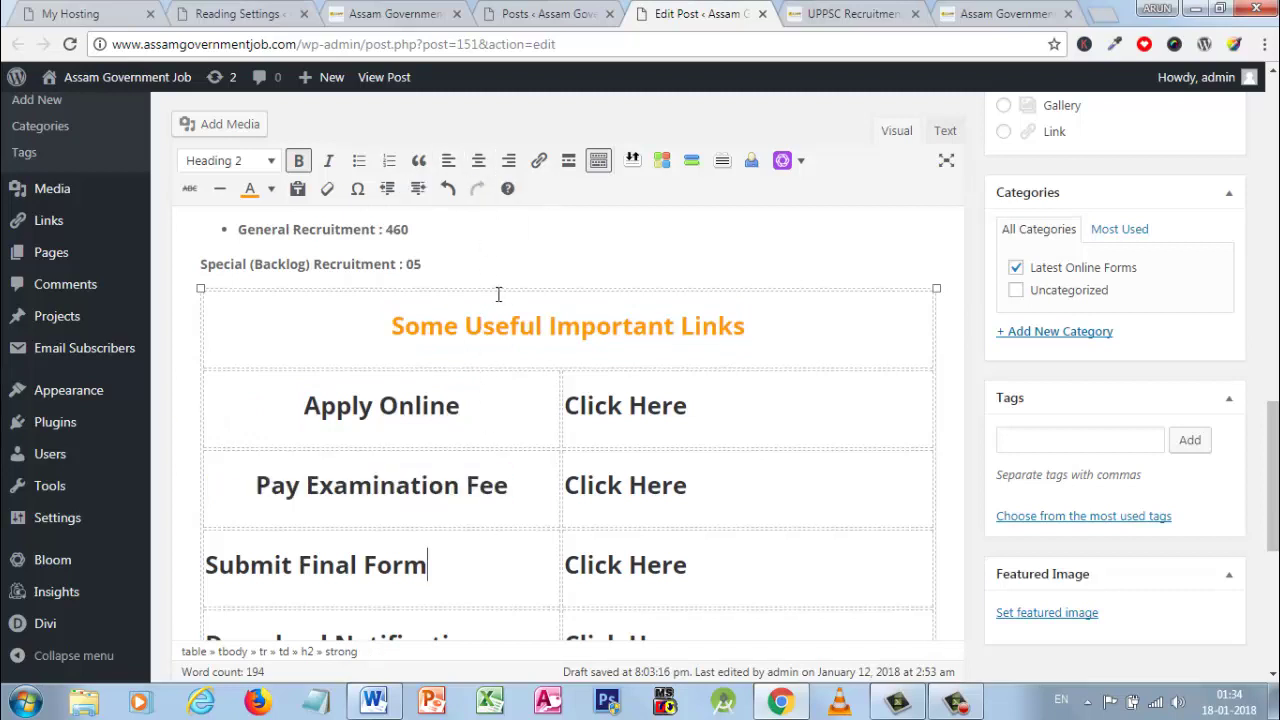
click(478, 160)
Set the Click Here link in the Apply Online row to open in a new tab
click(614, 412)
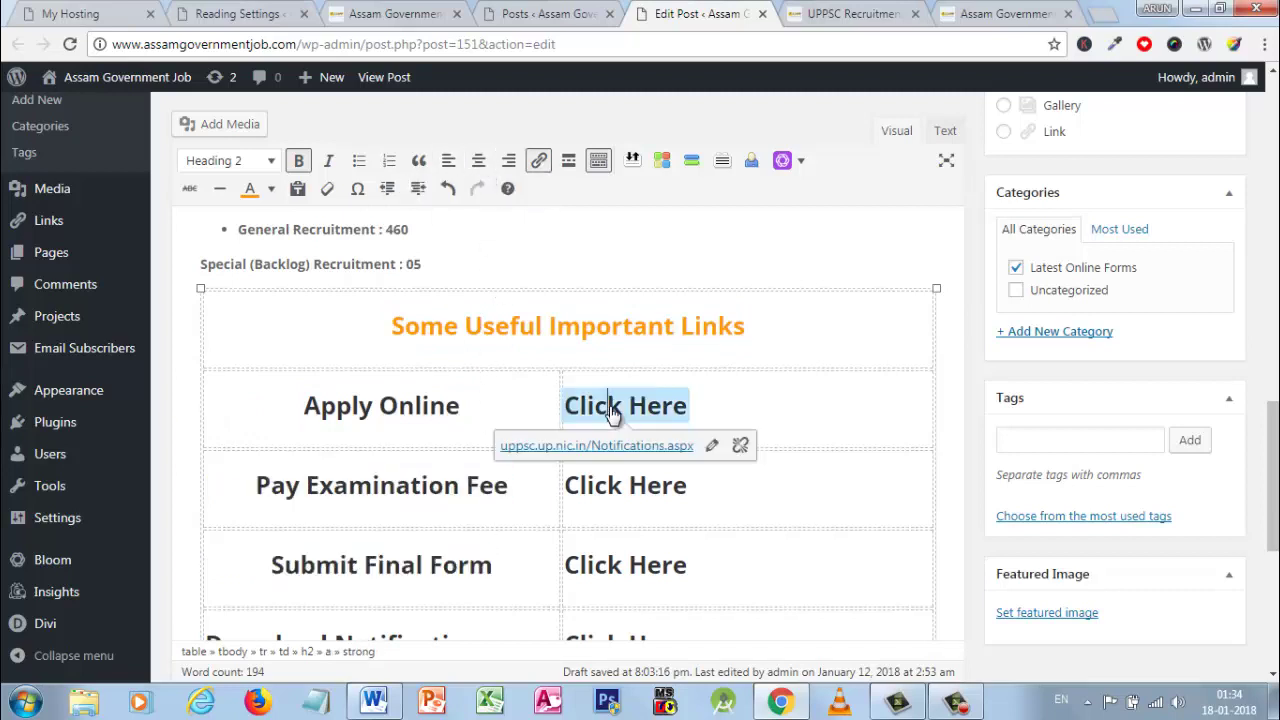
click(711, 446)
click(779, 449)
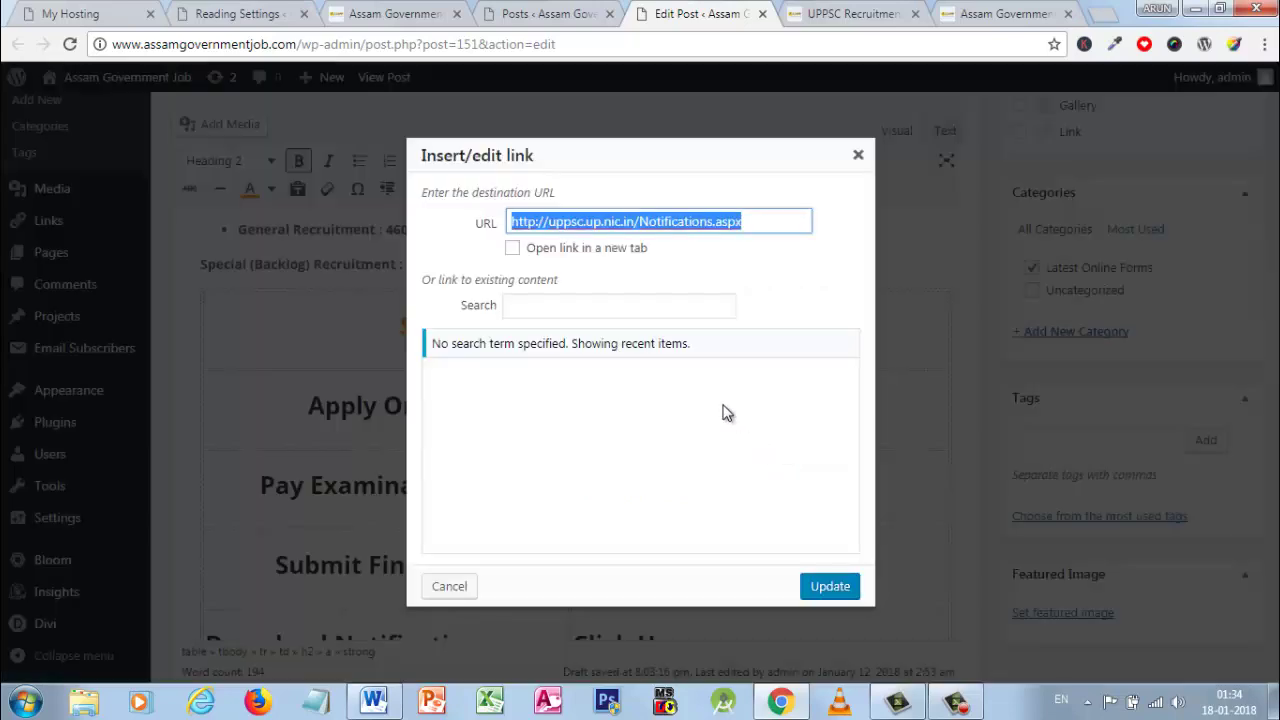
click(512, 248)
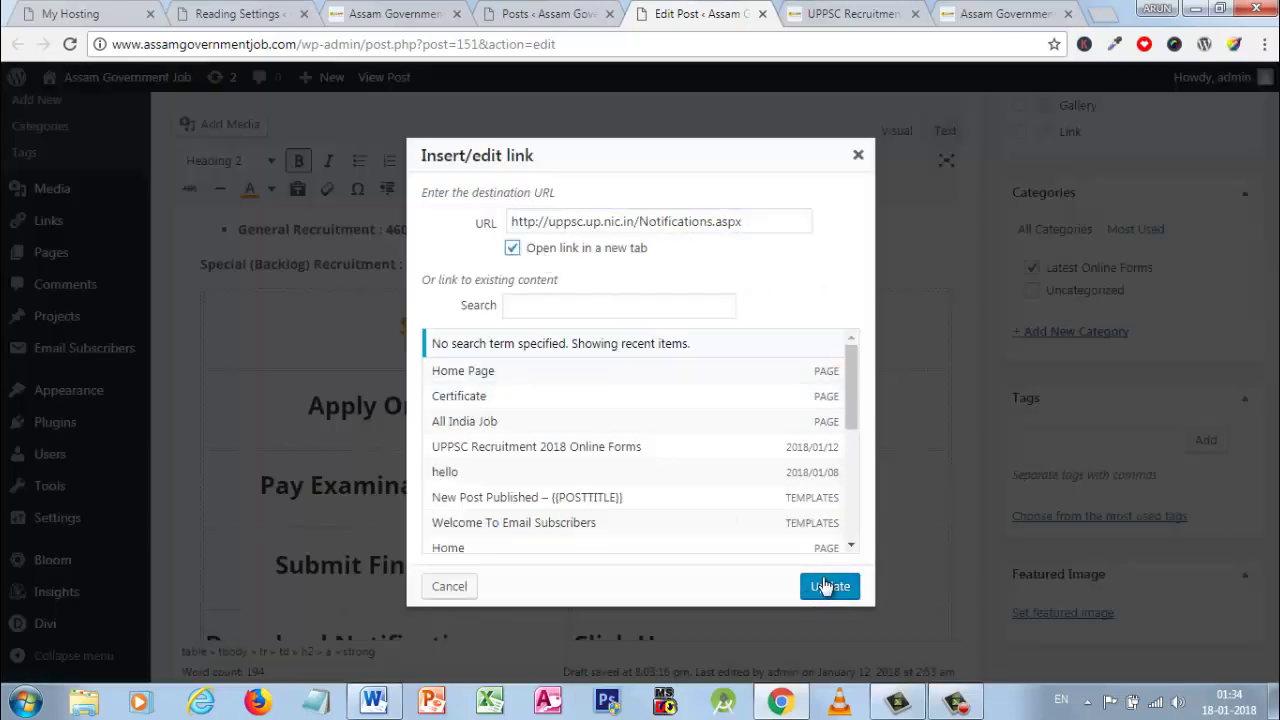
click(825, 586)
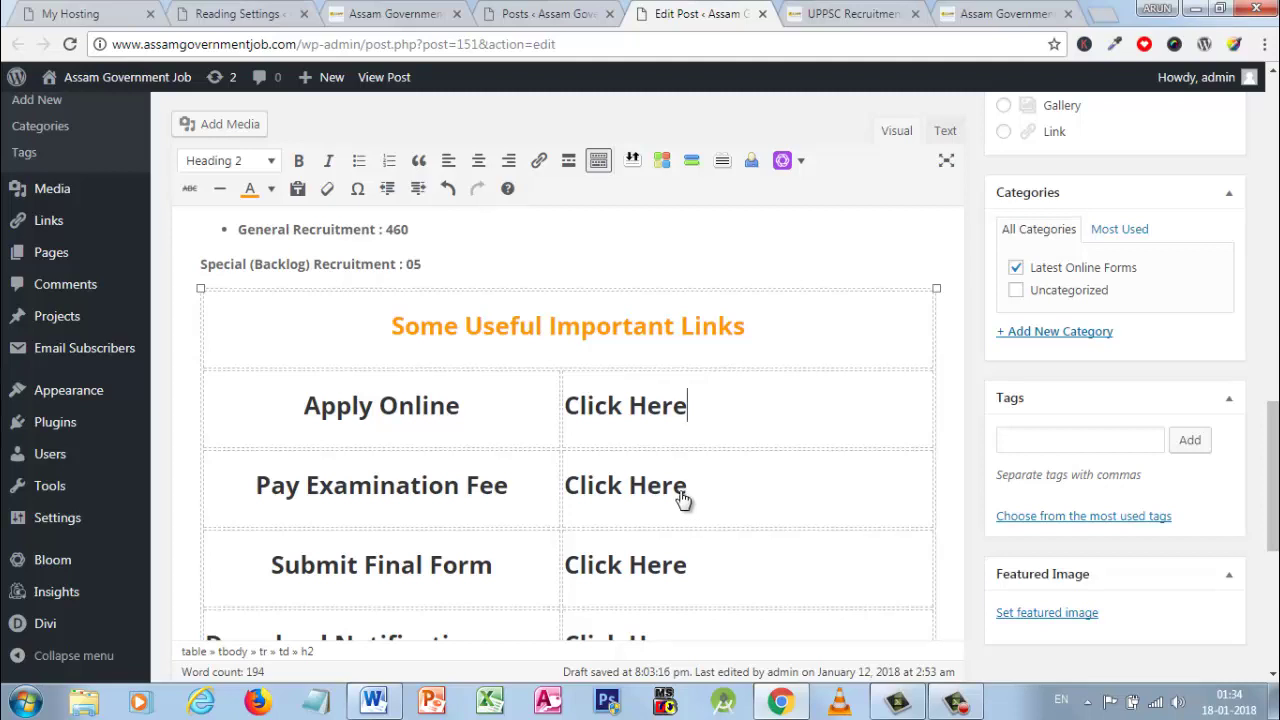
Set the Click Here link in the Pay Examination Fee row to open in a new tab
click(683, 500)
click(729, 523)
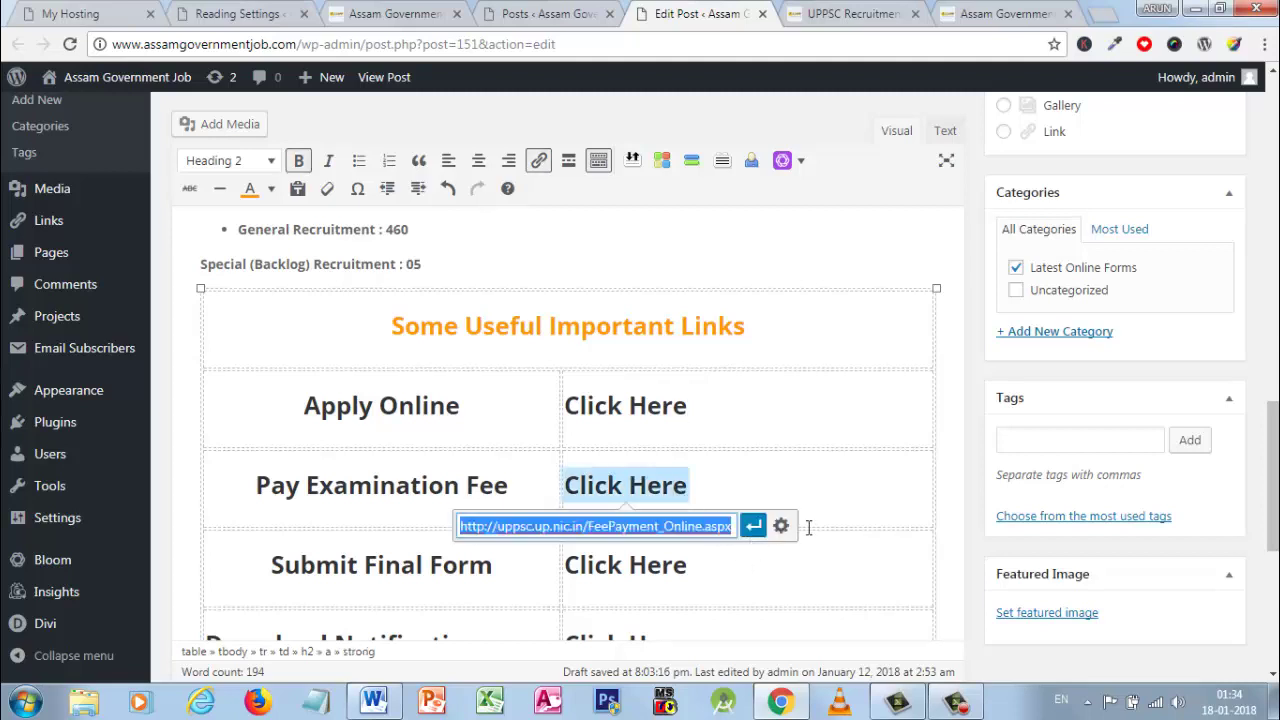
click(780, 526)
click(512, 249)
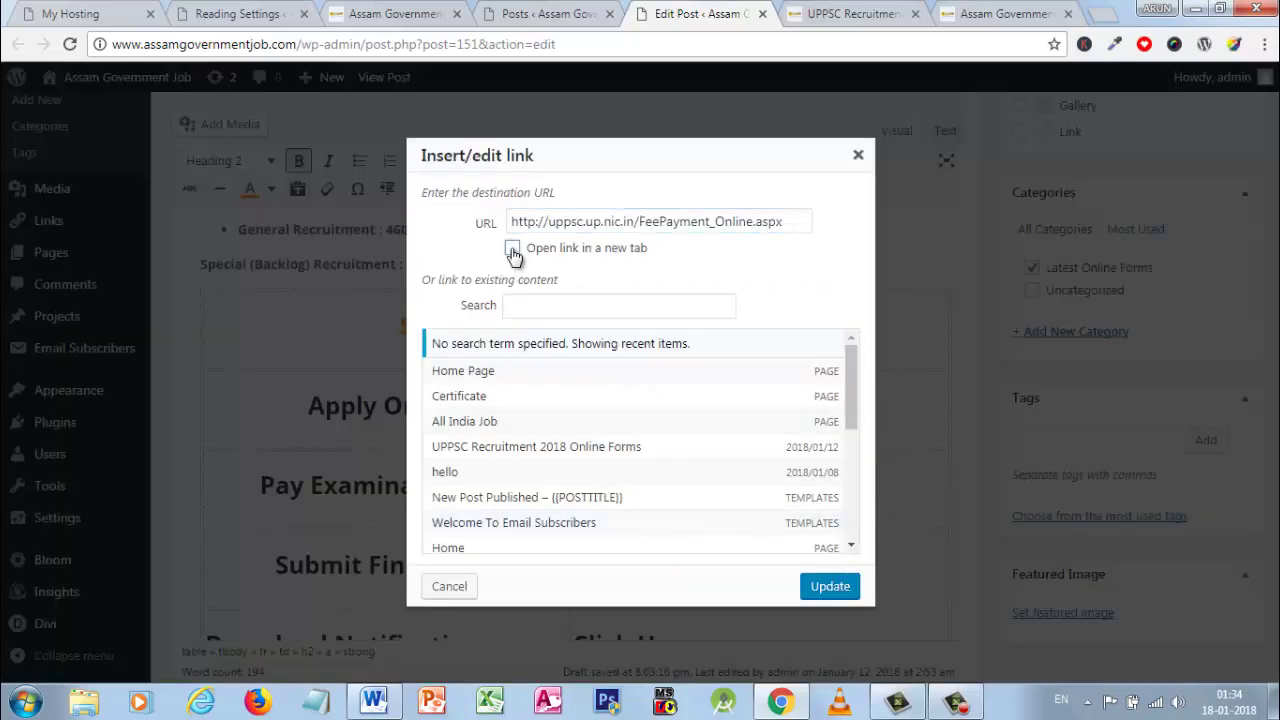
click(828, 592)
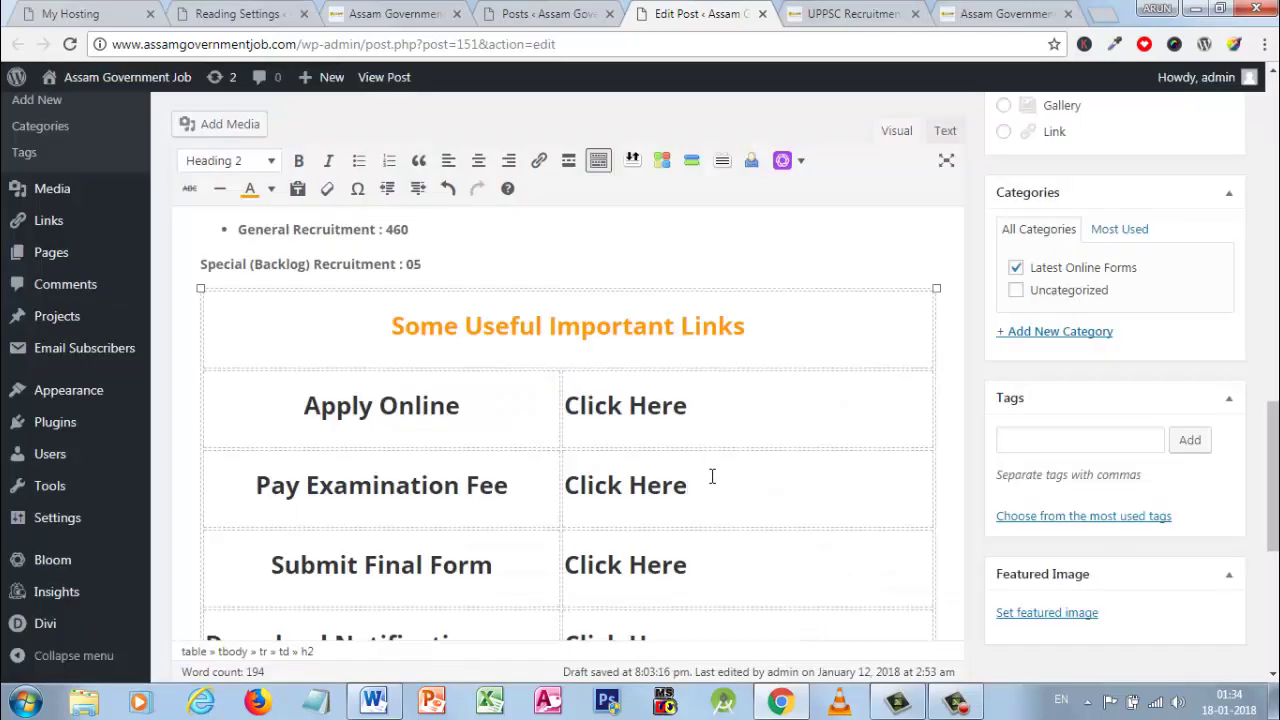
Check the URL and new-tab setting of the Apply Online row's Click Here link
click(707, 420)
drag(707, 420, 567, 400)
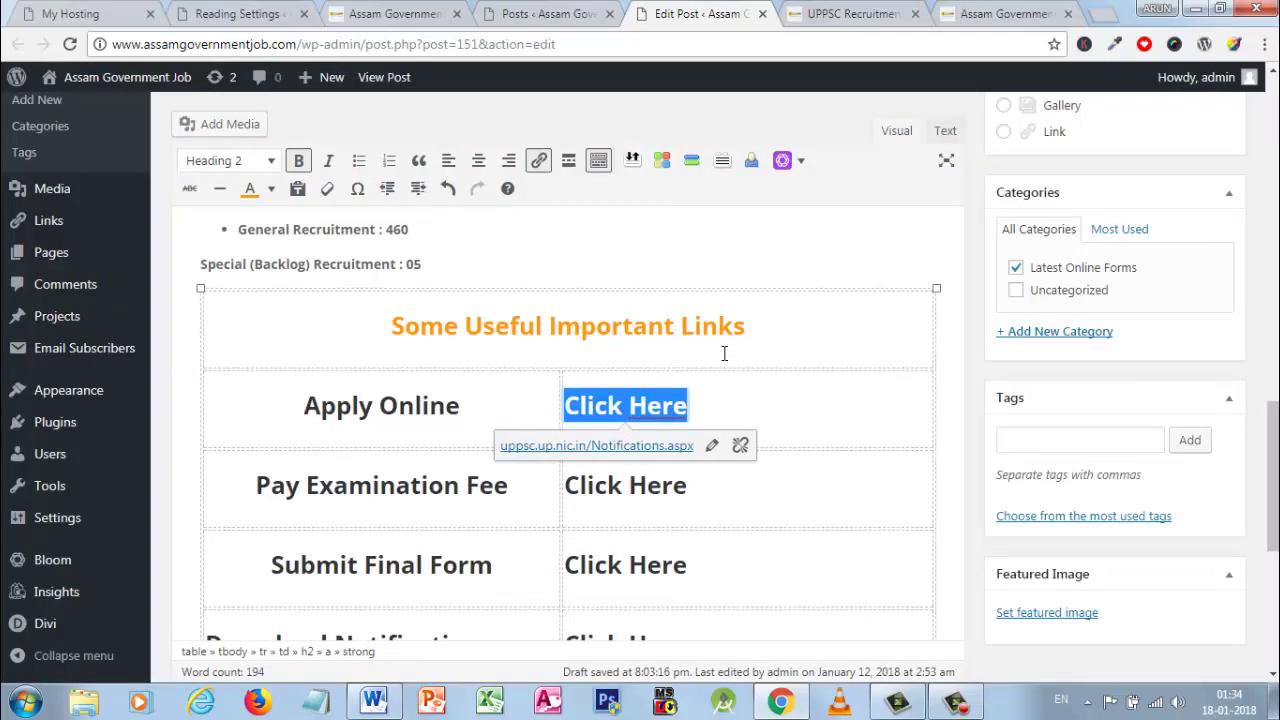
click(711, 445)
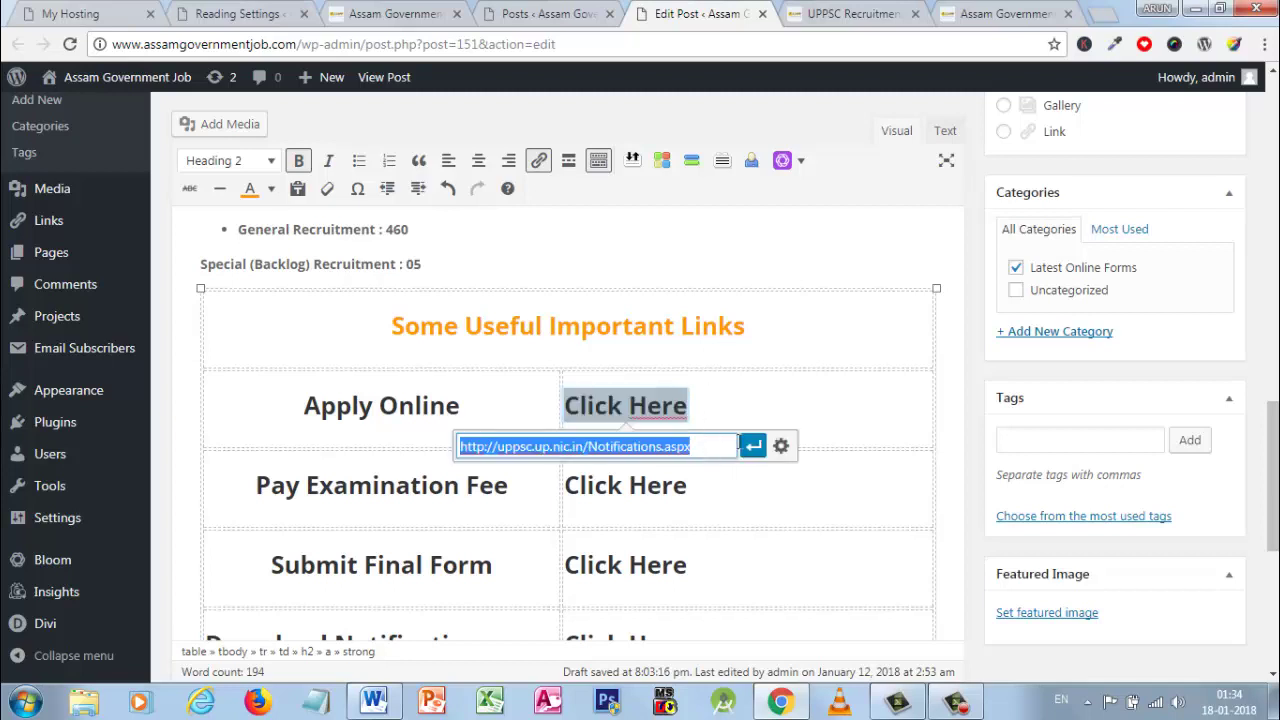
click(781, 446)
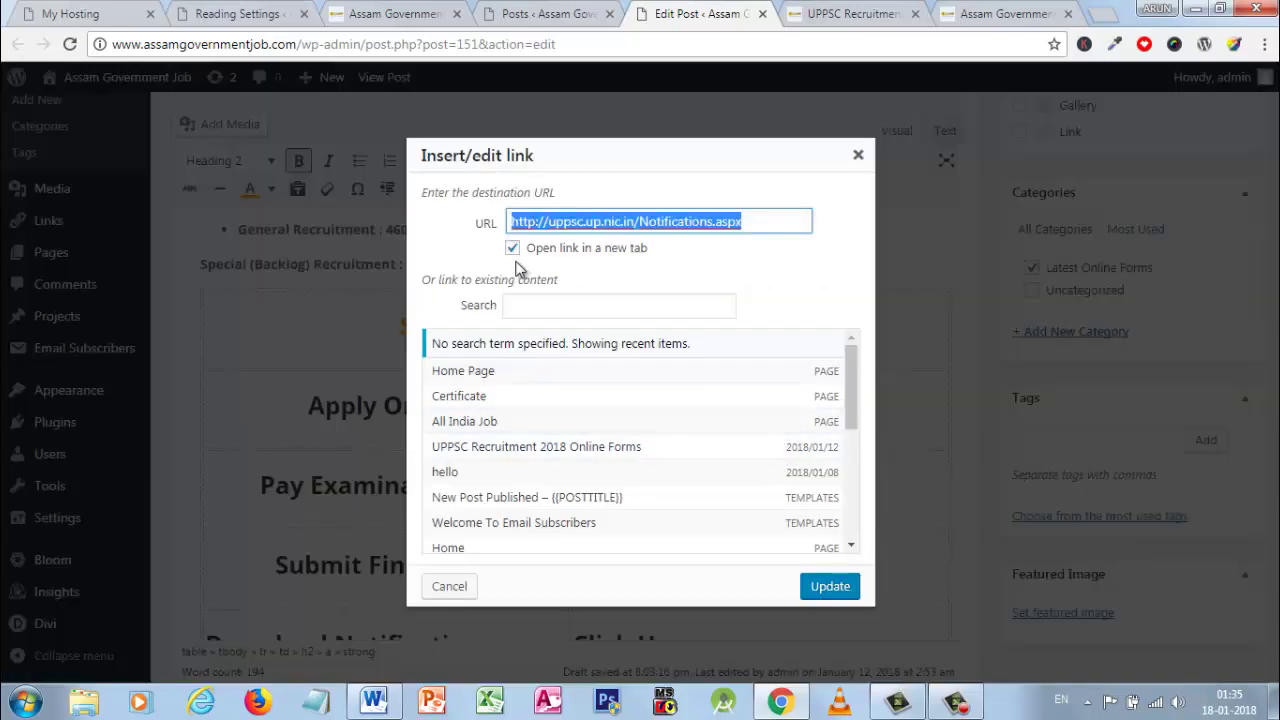
click(843, 590)
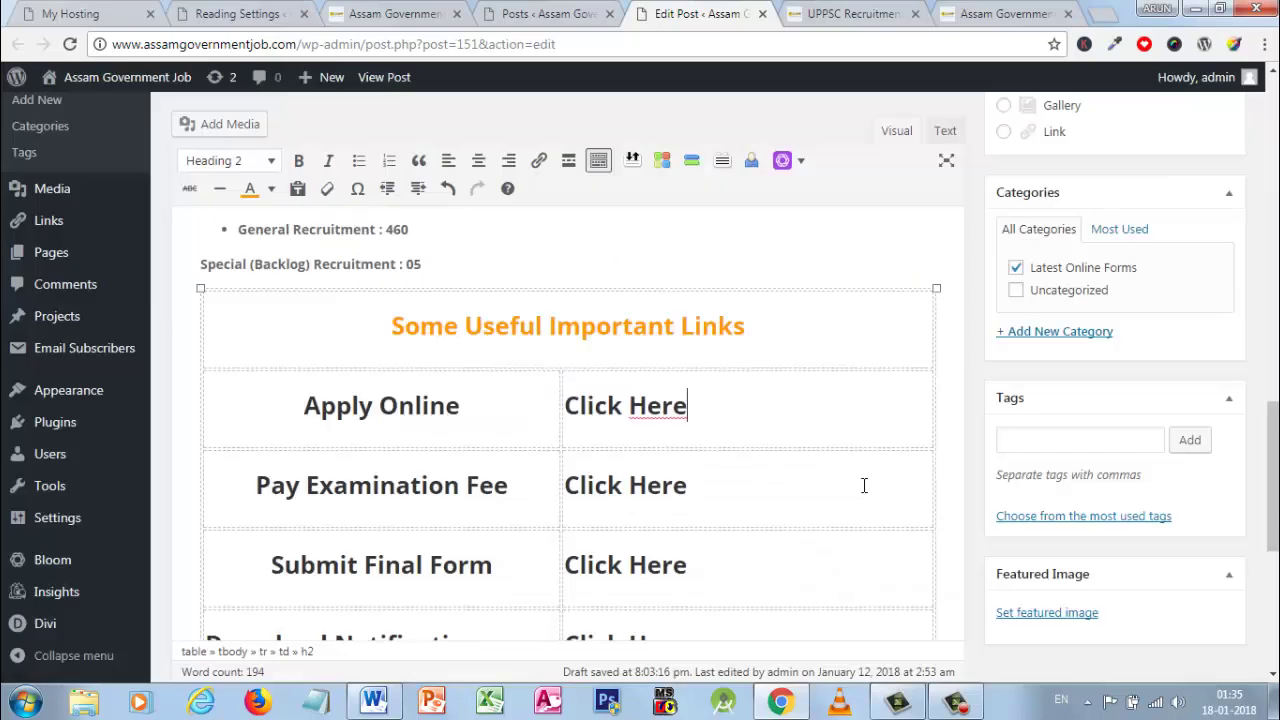
Add the tags ro, aro and uppsc to the UPPSC recruitment post
scroll(863, 486, down, 3)
scroll(864, 486, down, 2)
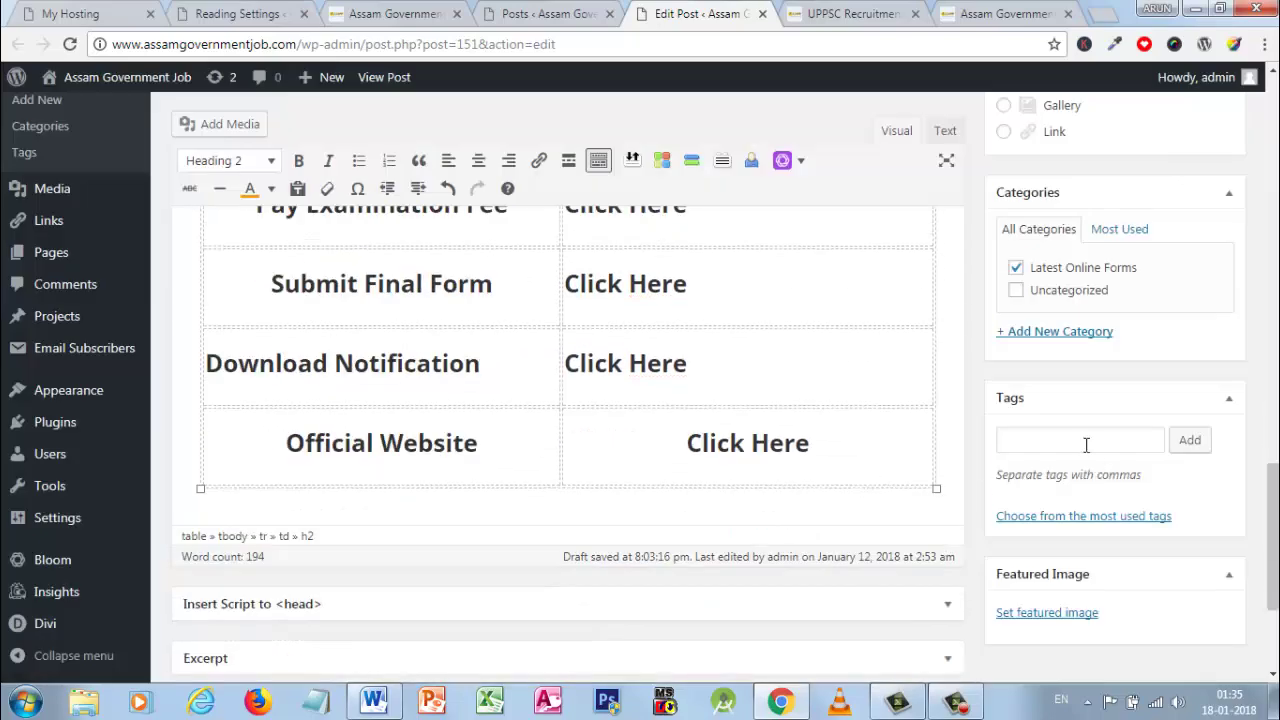
click(1088, 448)
scroll(500, 415, up, 5)
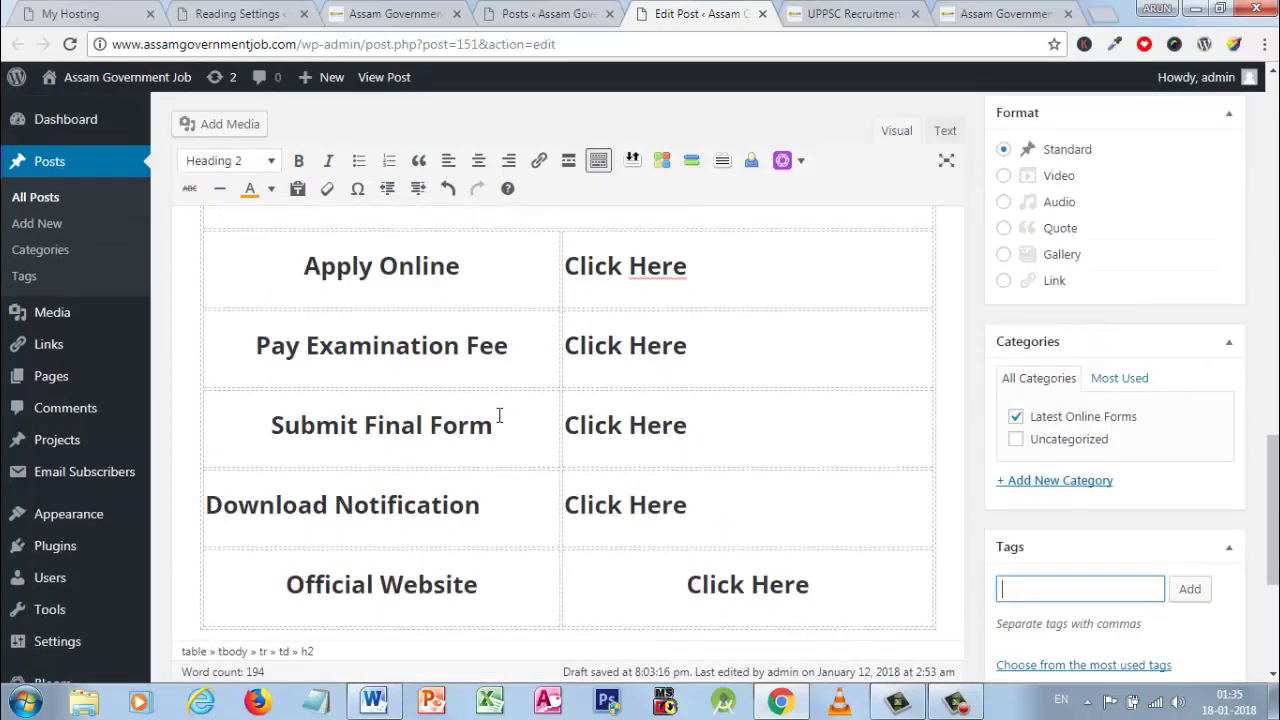
scroll(500, 414, down, 5)
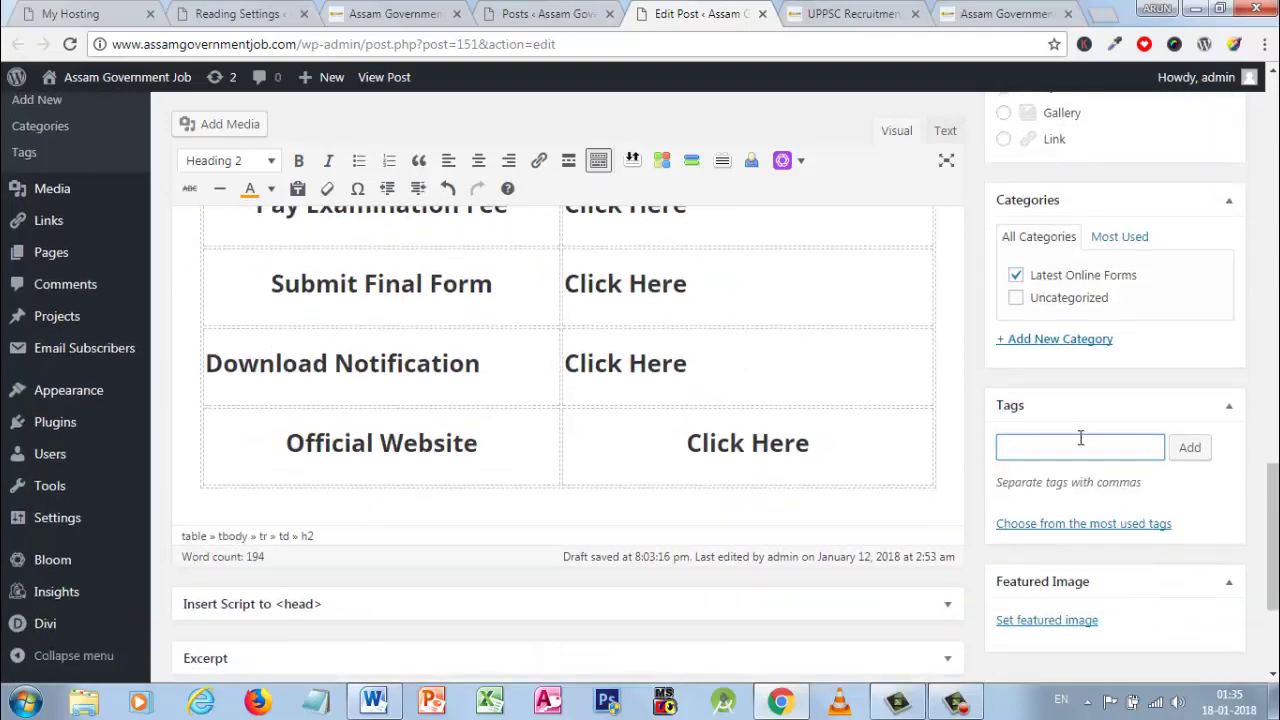
scroll(1080, 437, up, 10)
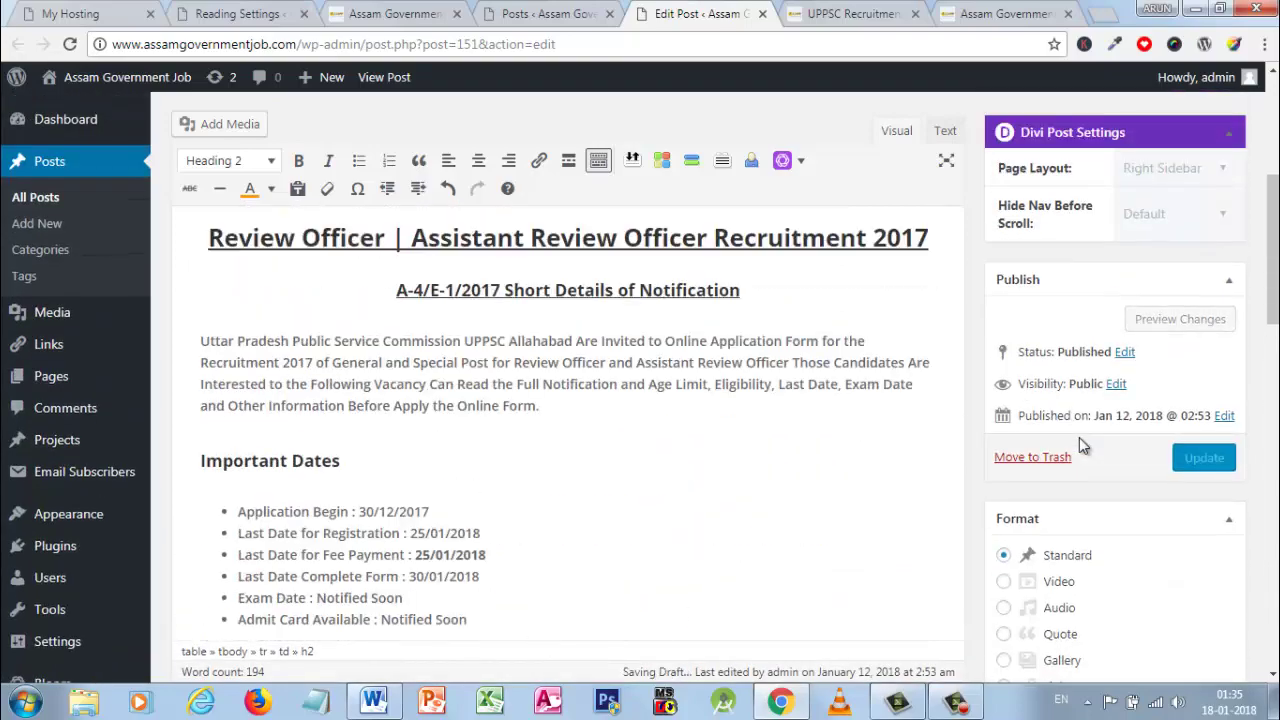
scroll(449, 360, up, 2)
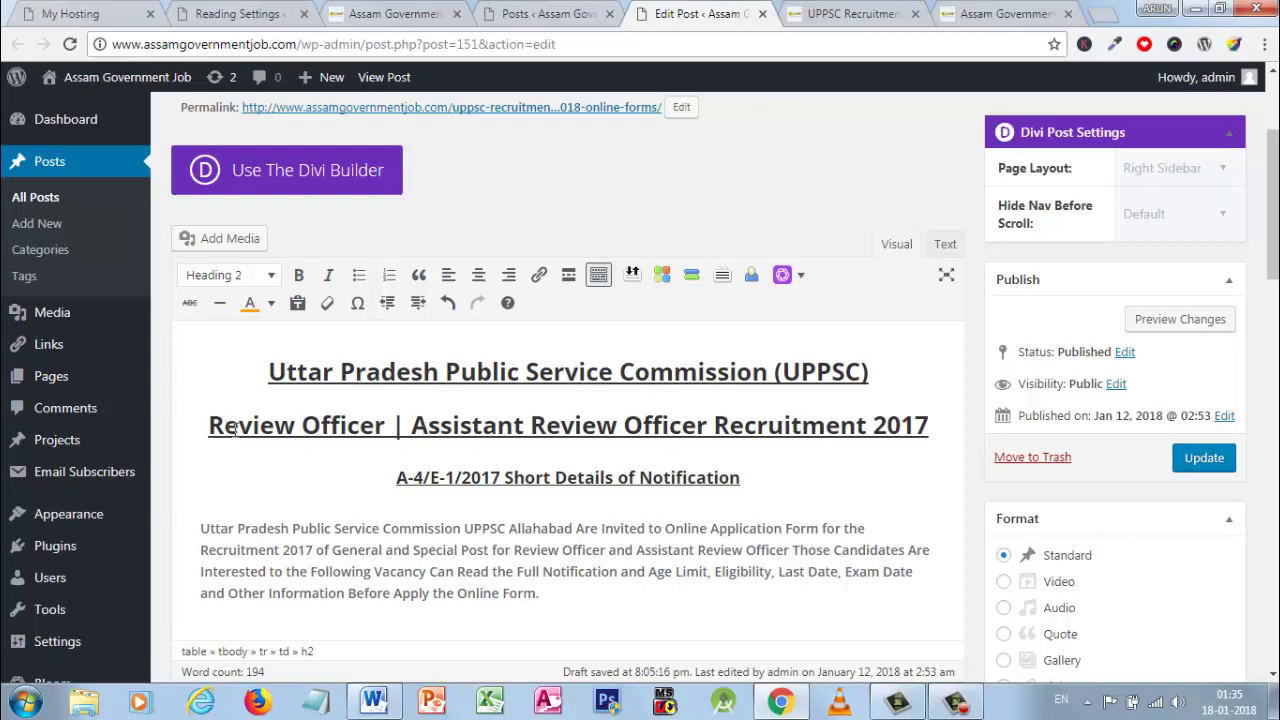
scroll(1068, 452, down, 5)
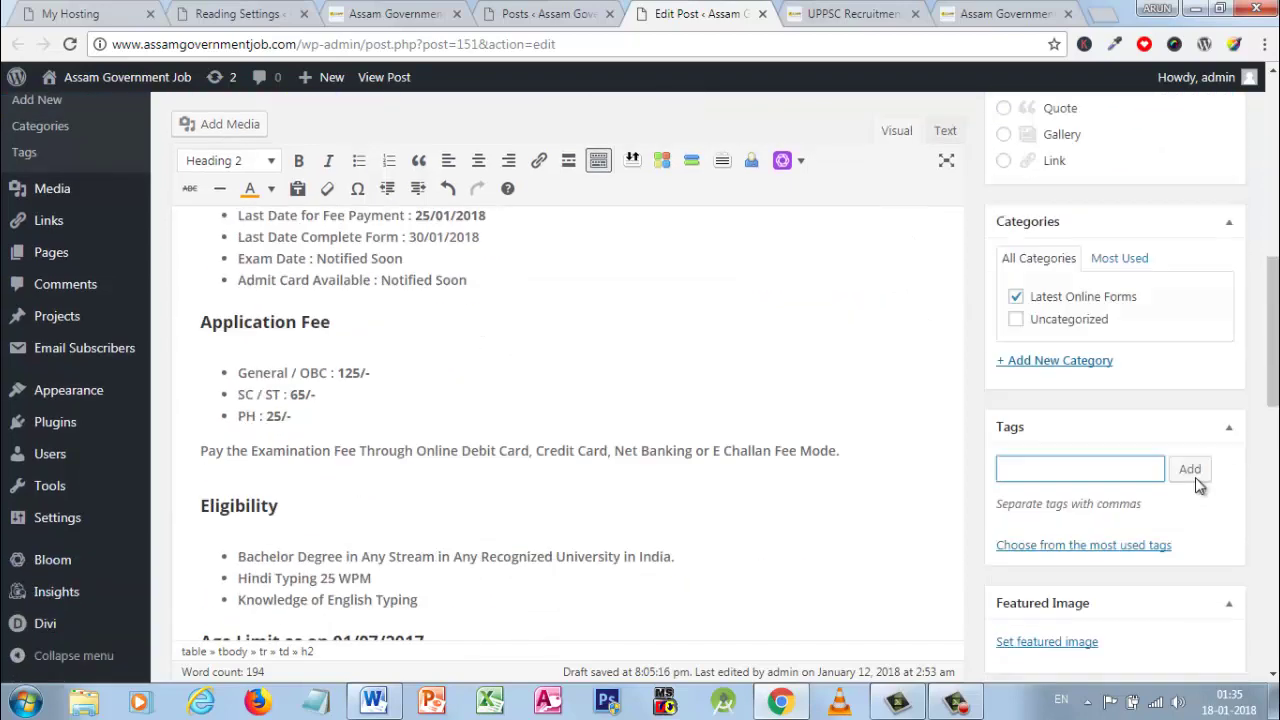
click(1018, 450)
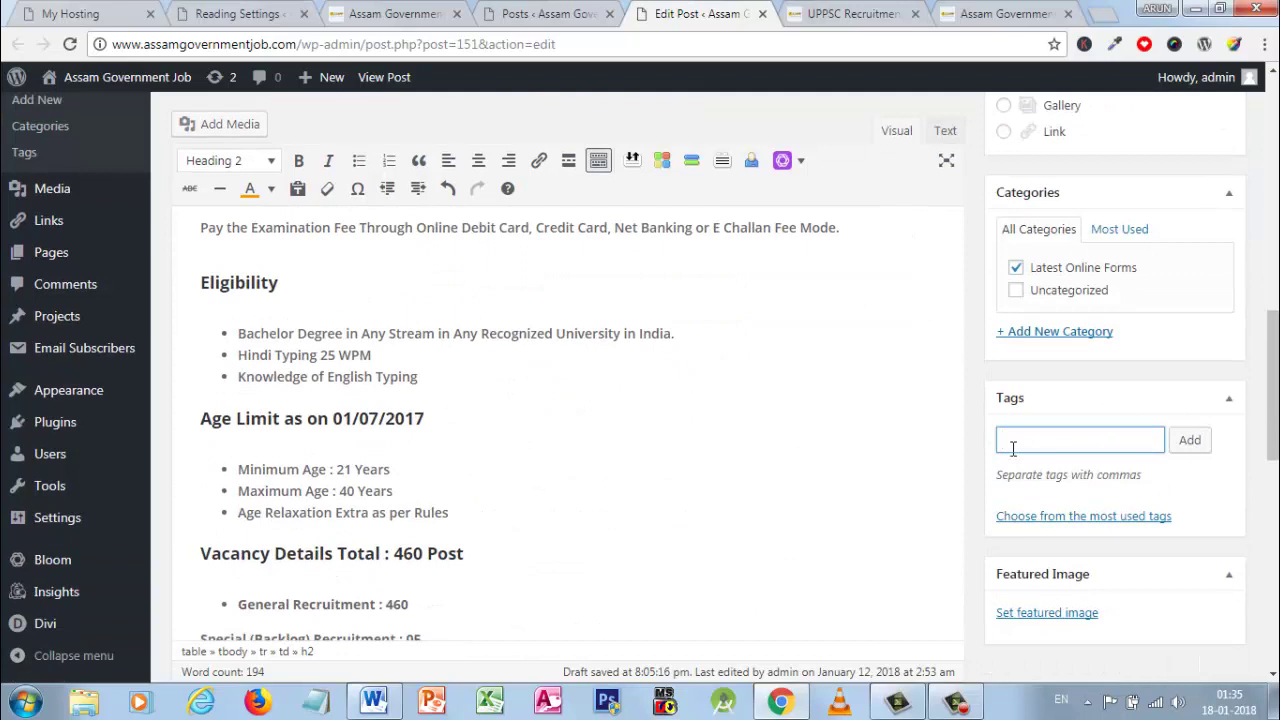
text(ra)
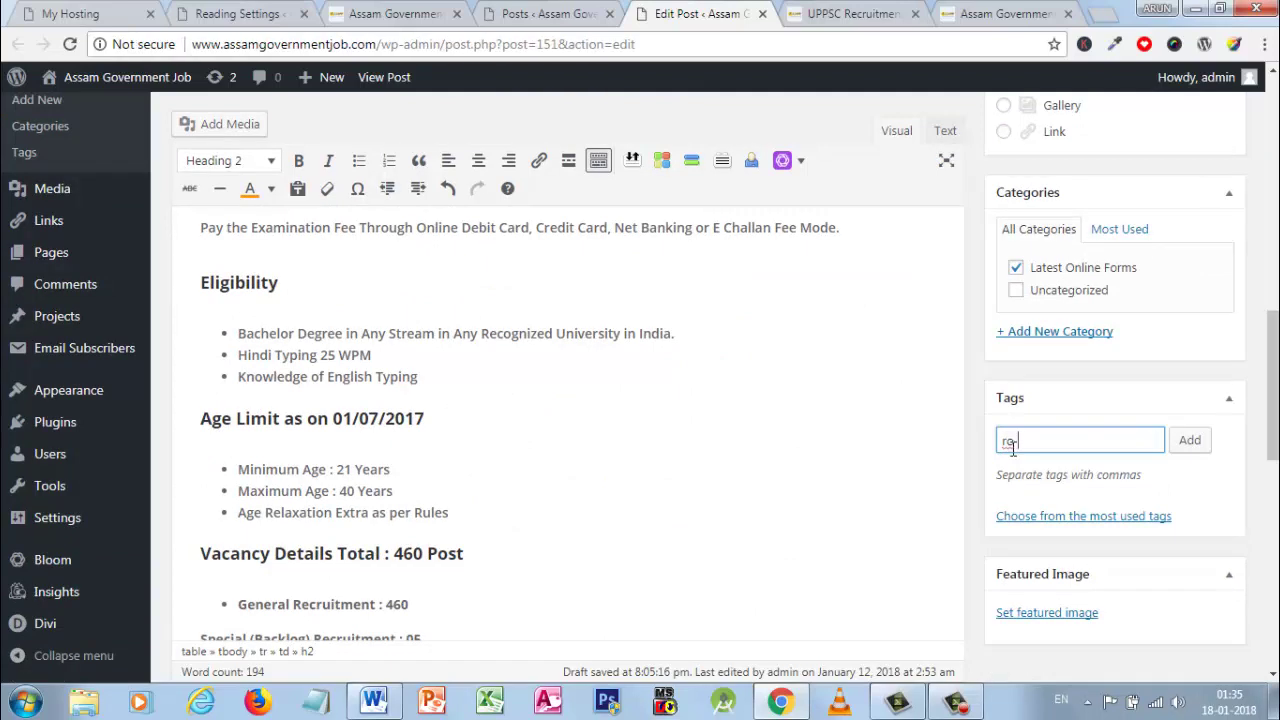
key(Return)
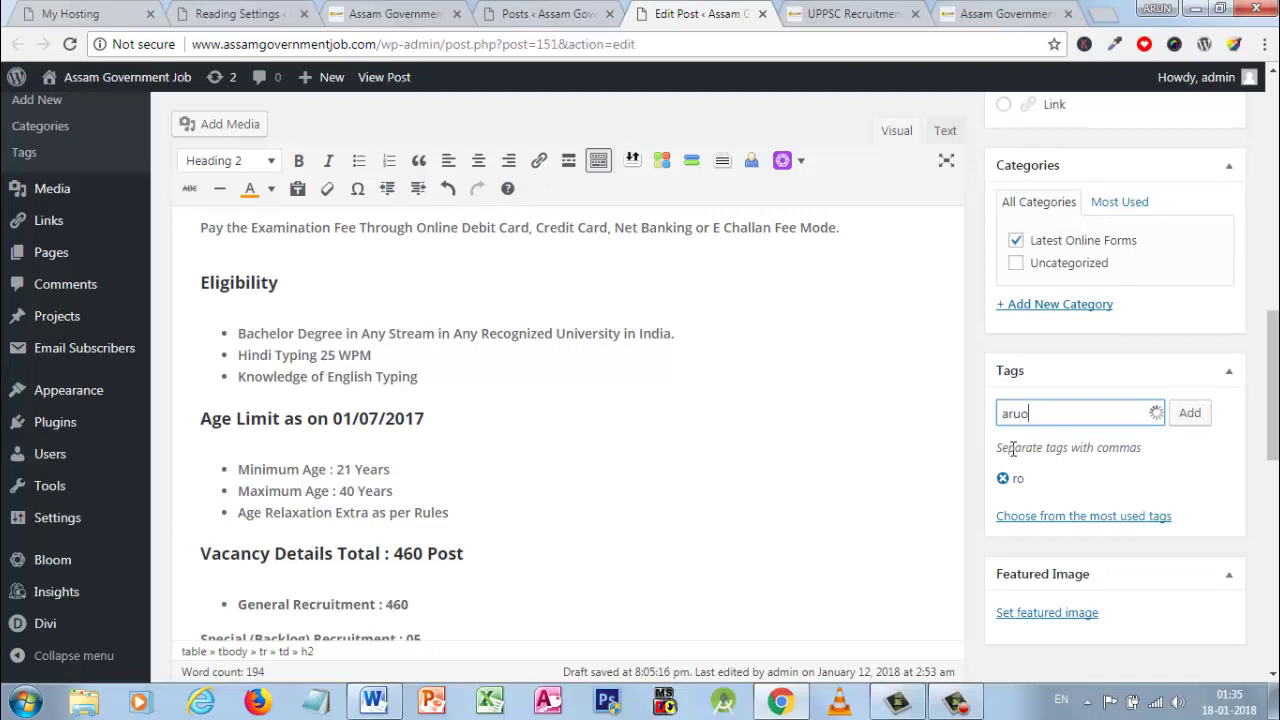
key(Return)
text(uppsc)
key(Return)
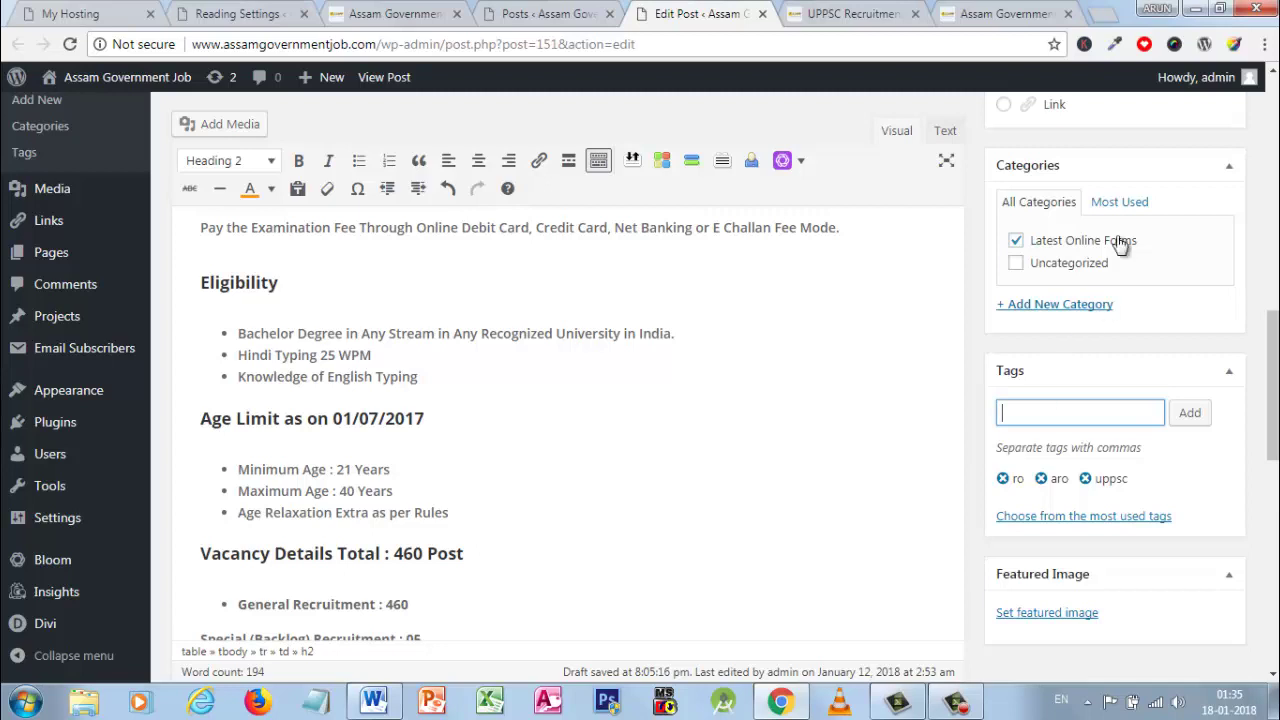
Create a new category named UPPSC without a parent category and assign it to the post
click(1037, 305)
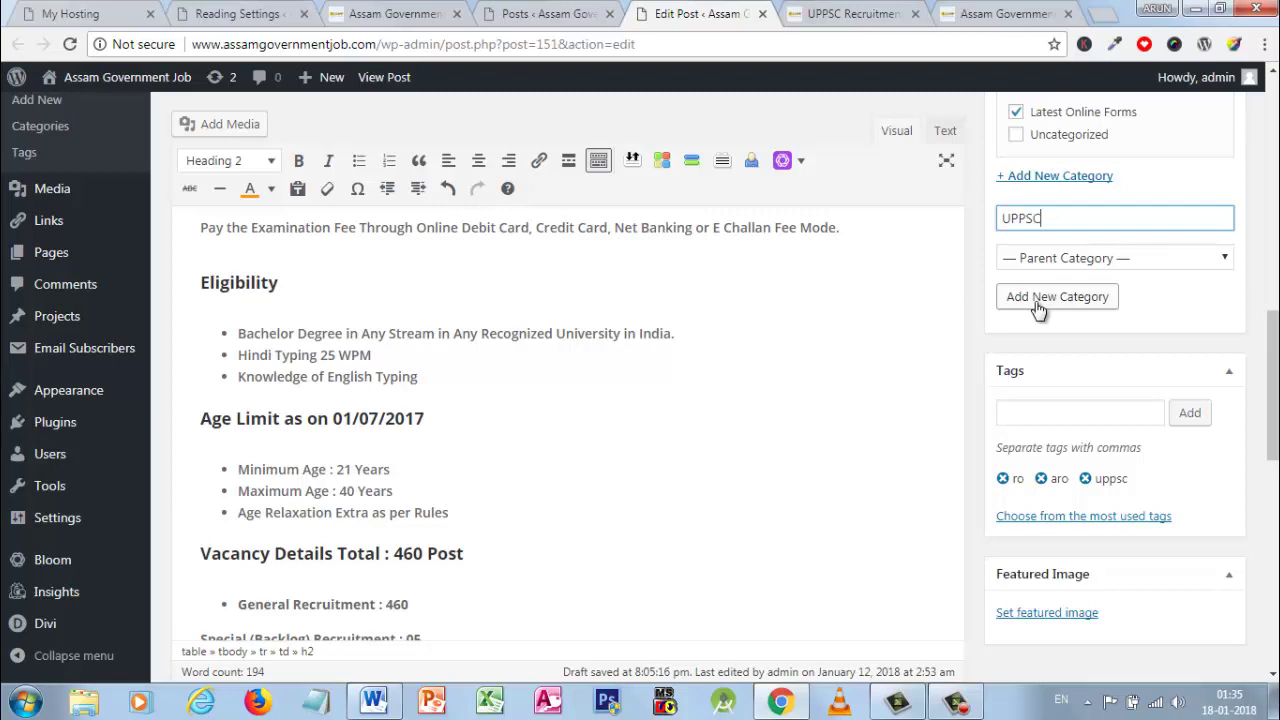
click(1036, 302)
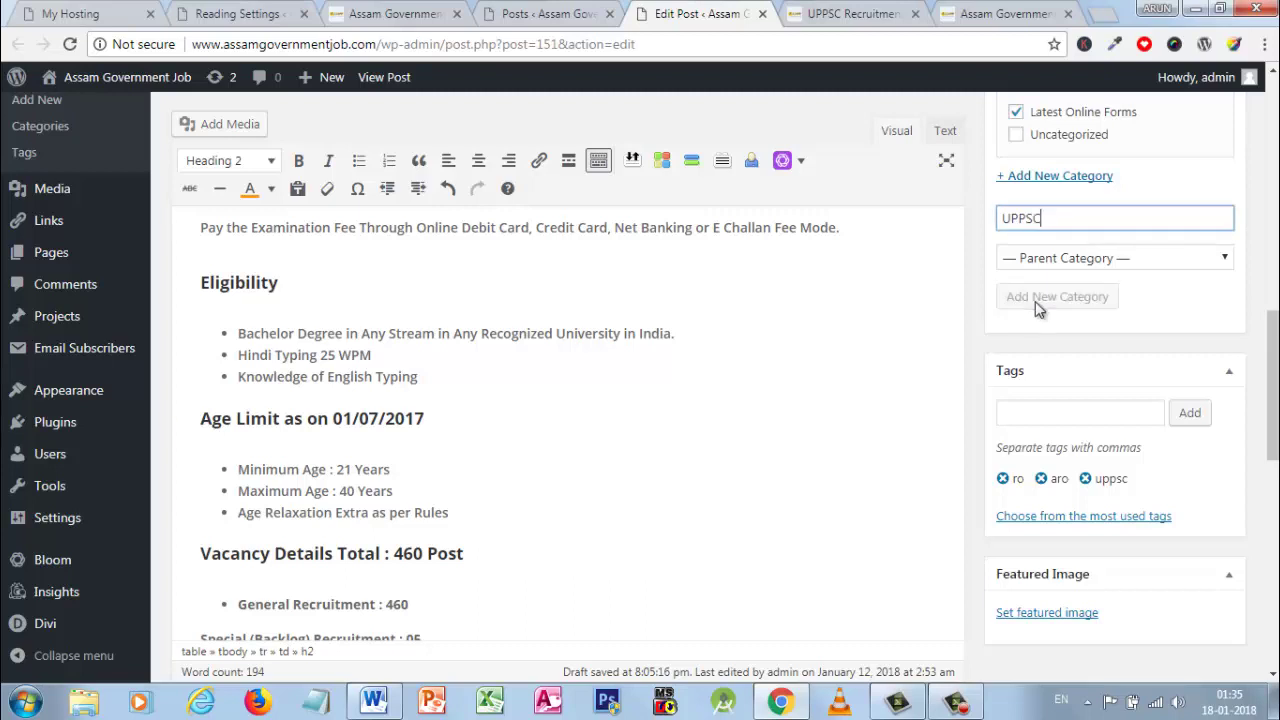
Review the post from its headings to the important links table and publish the update
scroll(1036, 306, up, 1)
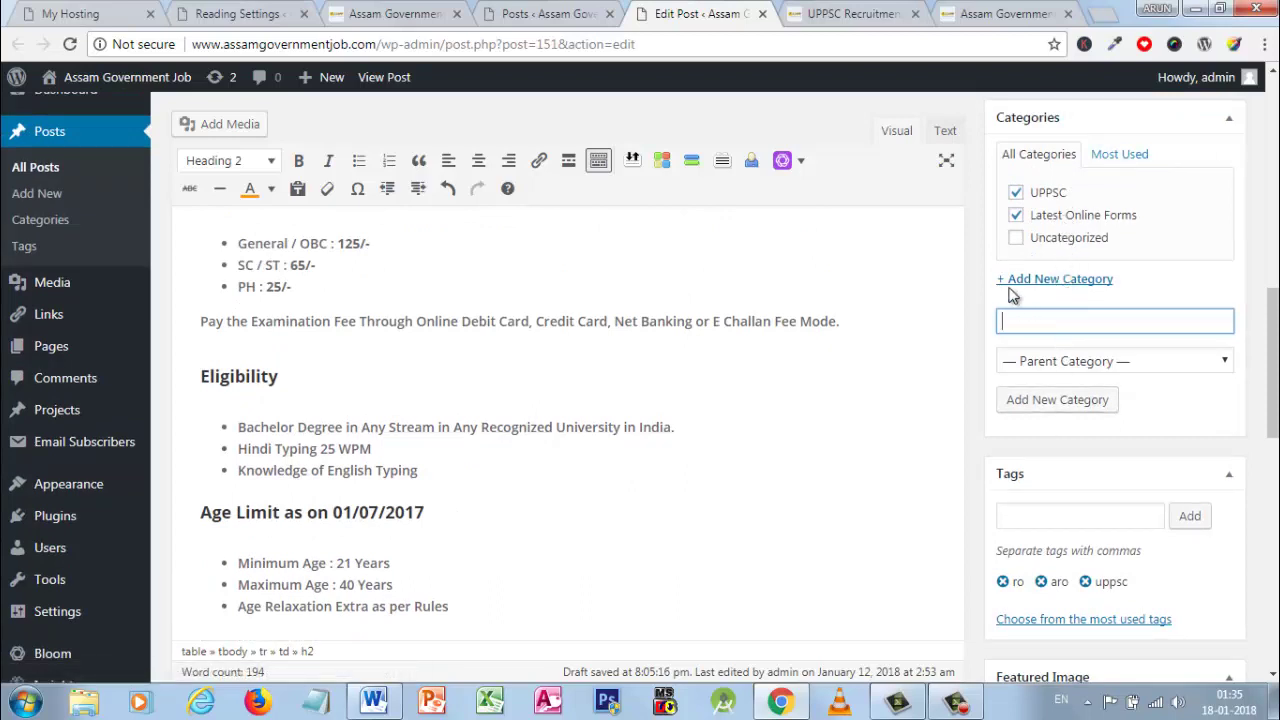
scroll(658, 220, up, 4)
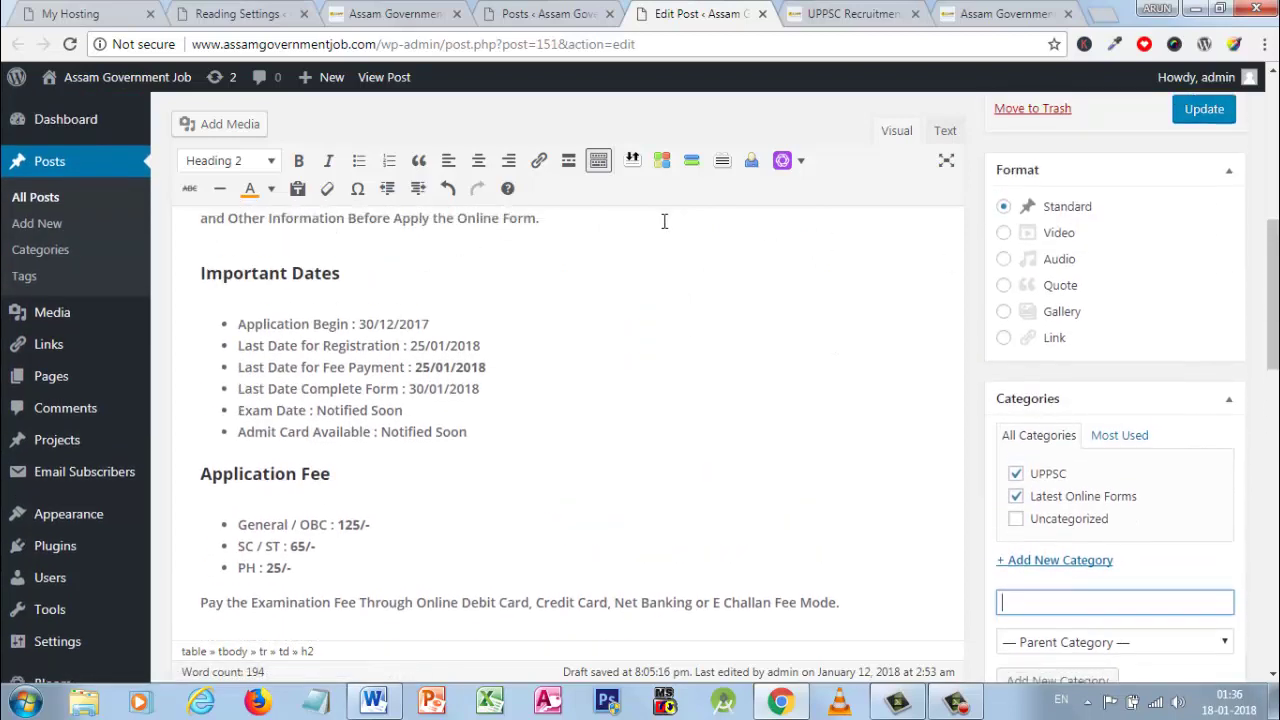
scroll(664, 221, up, 2)
scroll(680, 229, down, 4)
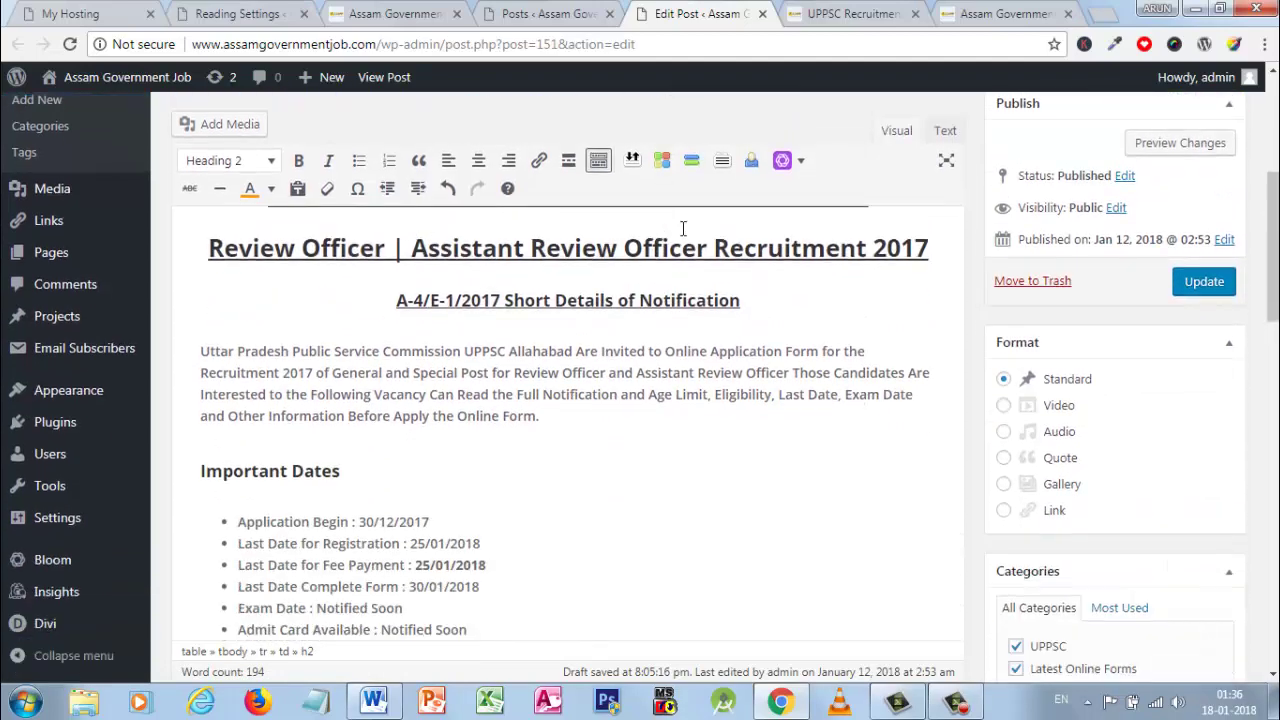
scroll(1199, 543, down, 4)
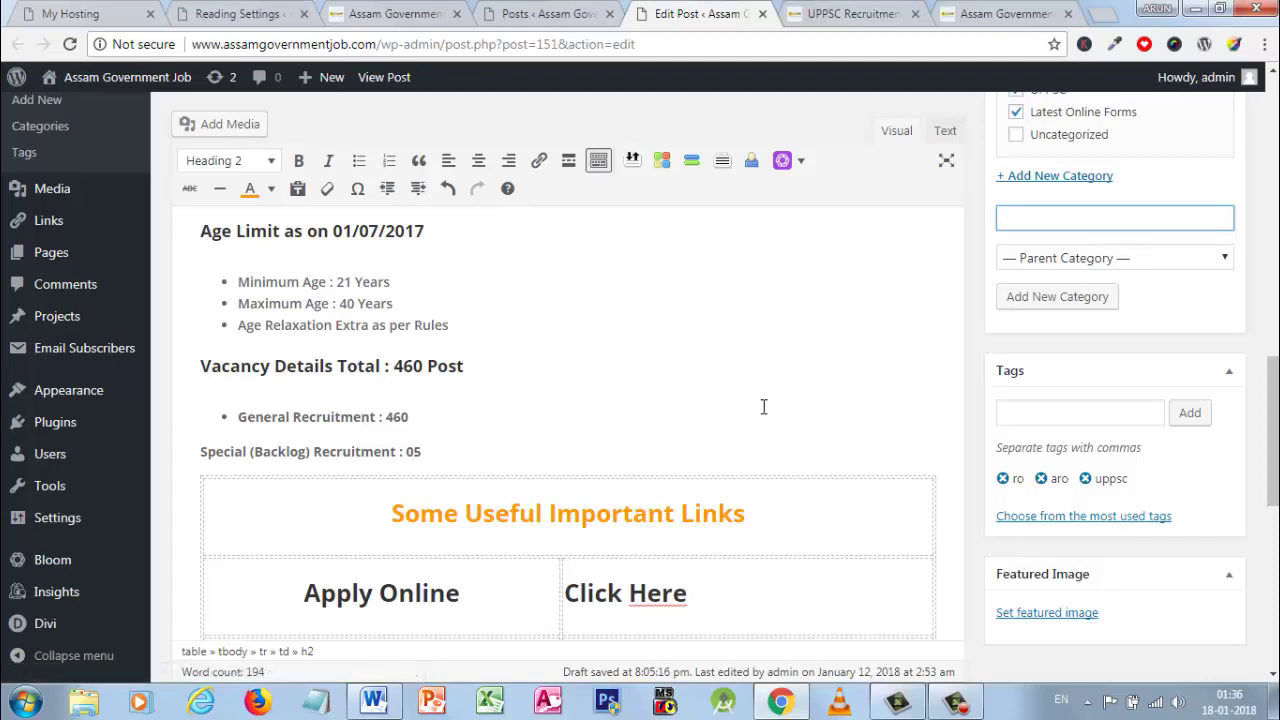
scroll(763, 405, up, 1)
scroll(763, 405, up, 10)
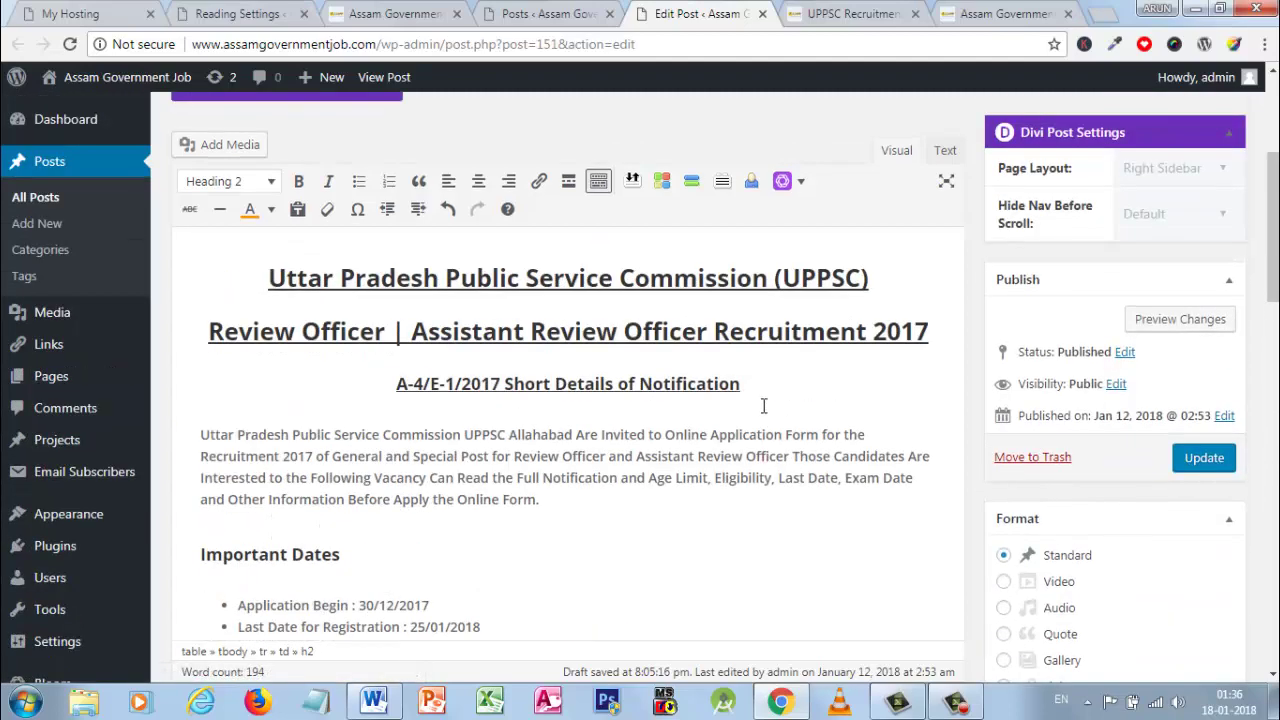
scroll(763, 405, up, 3)
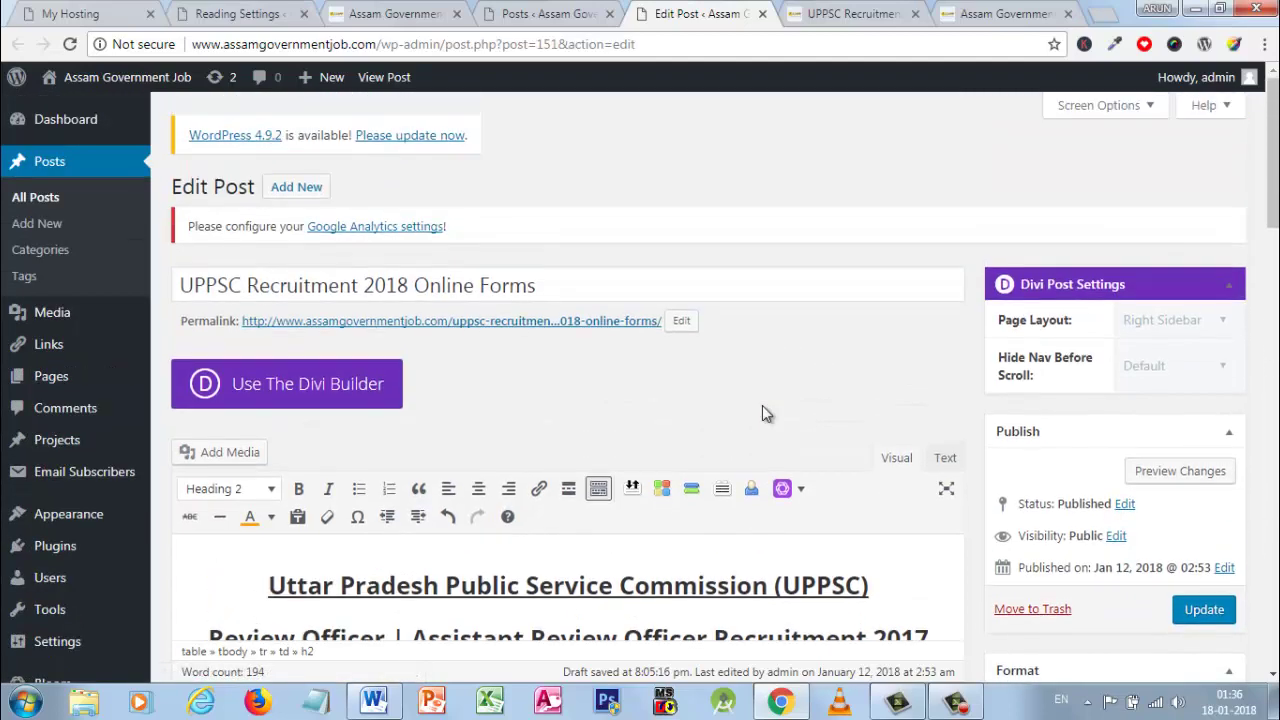
click(1197, 620)
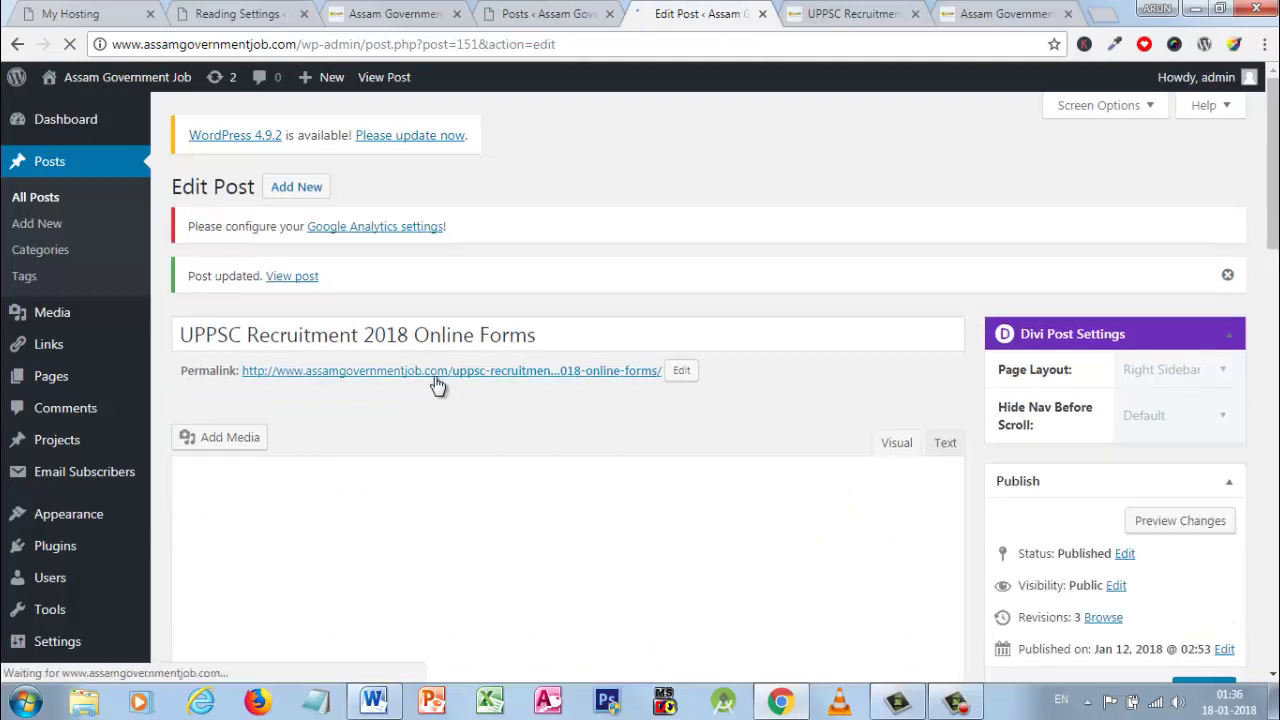
Open the post's permalink in a new tab and check the published content and important links table
right_click(436, 378)
click(505, 392)
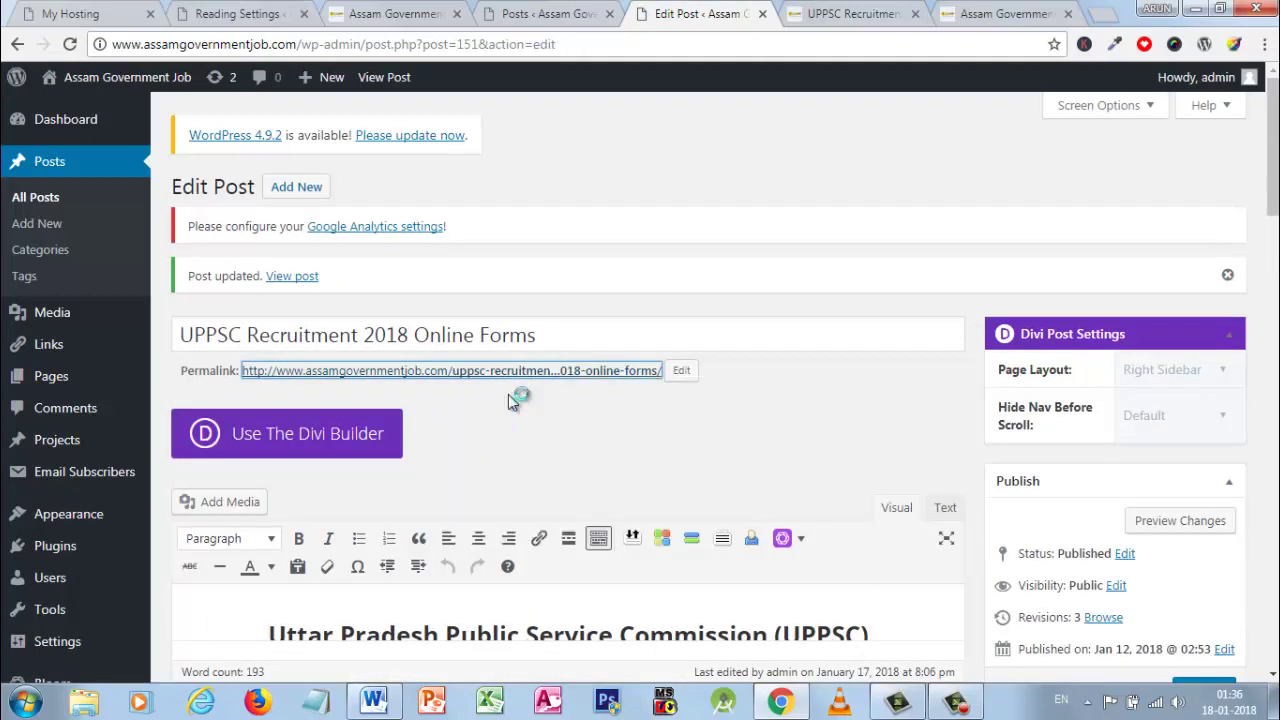
click(742, 18)
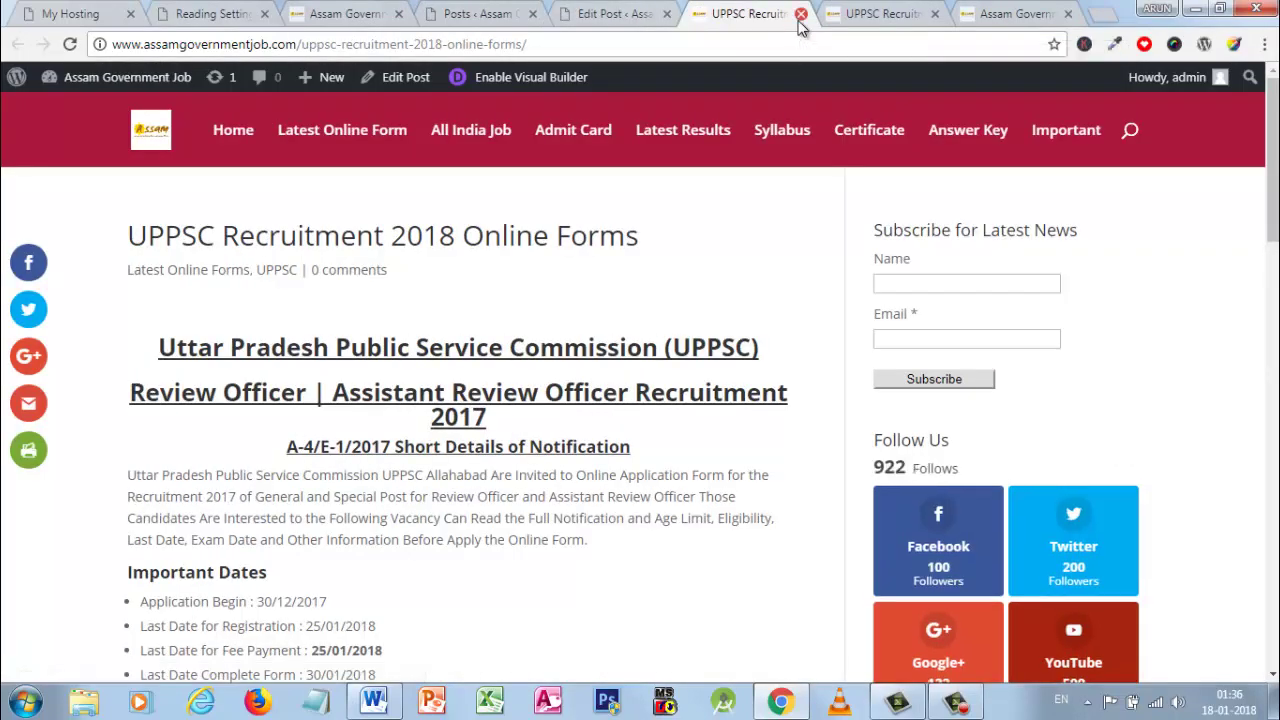
scroll(368, 470, down, 10)
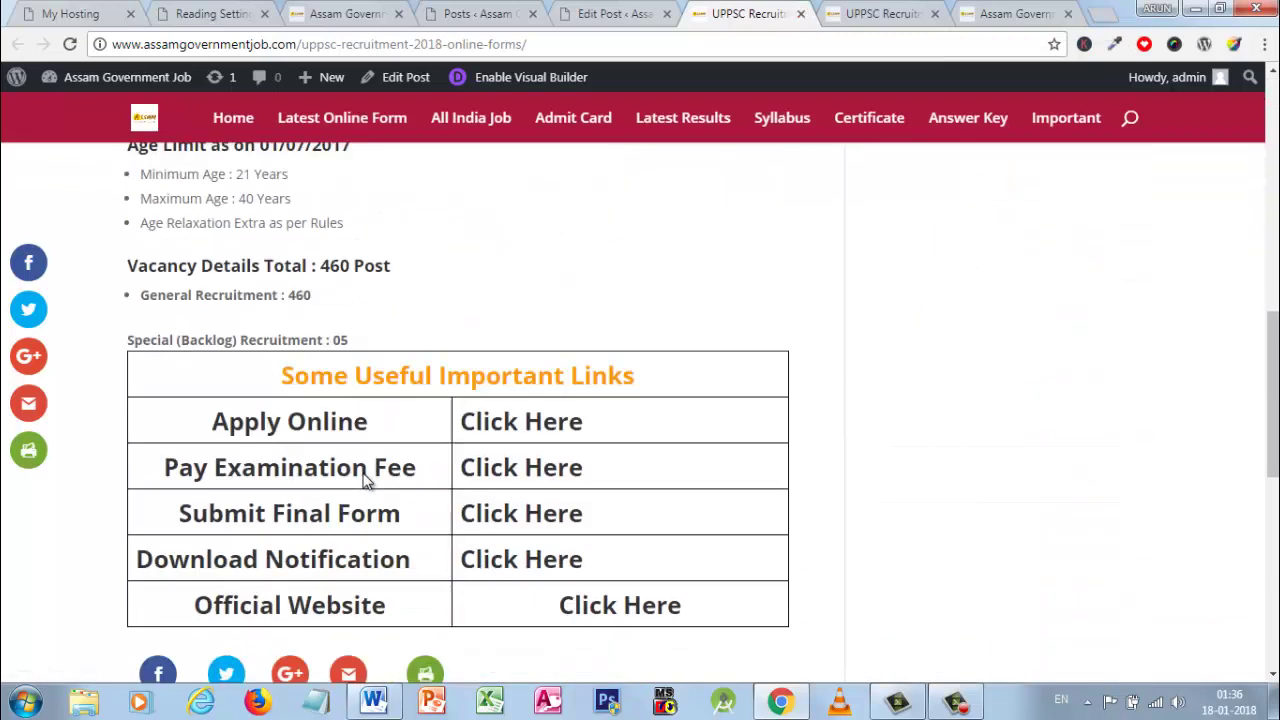
scroll(366, 484, up, 2)
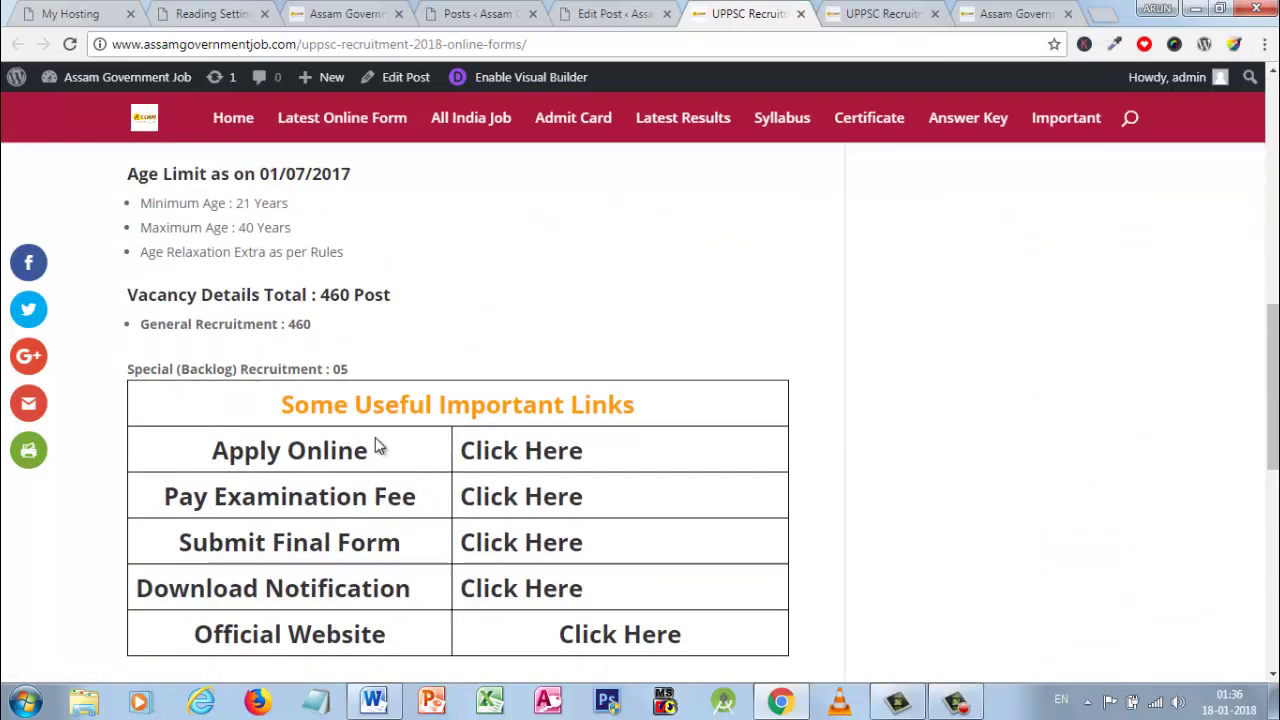
scroll(375, 437, up, 3)
scroll(368, 287, up, 1)
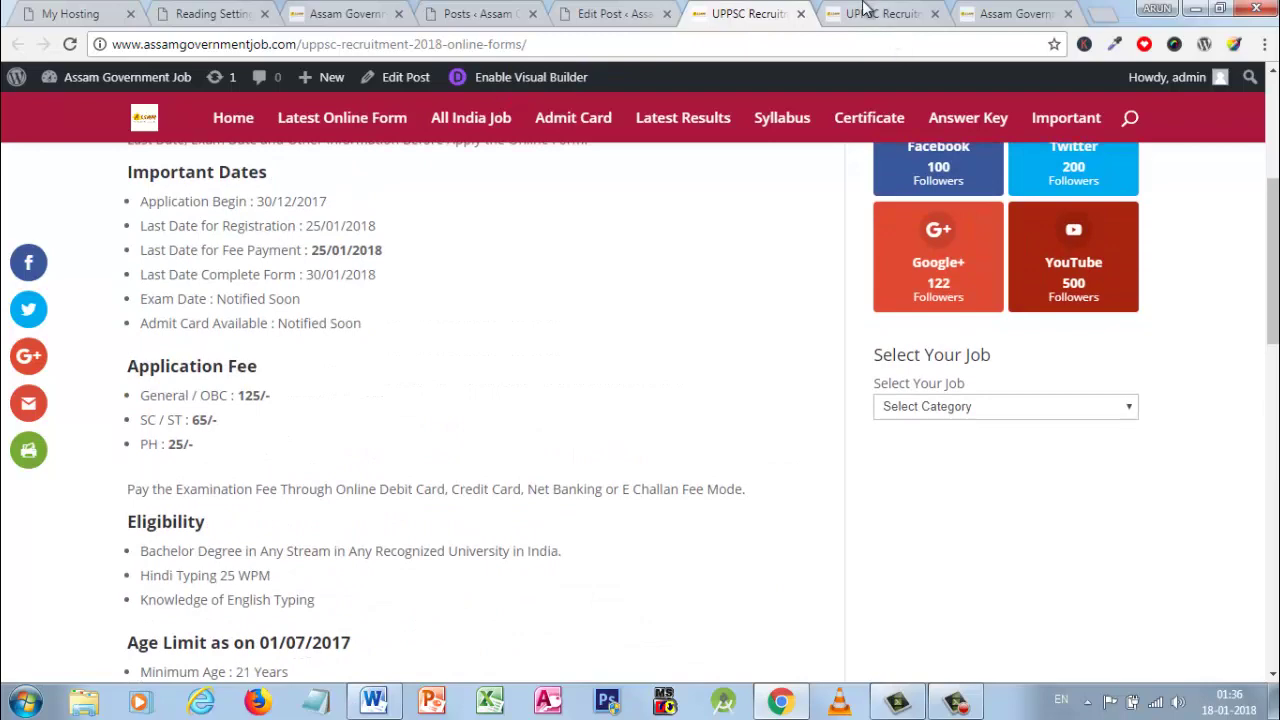
Load the site's home page in the outdated post tab and close the duplicate home page tab
click(865, 10)
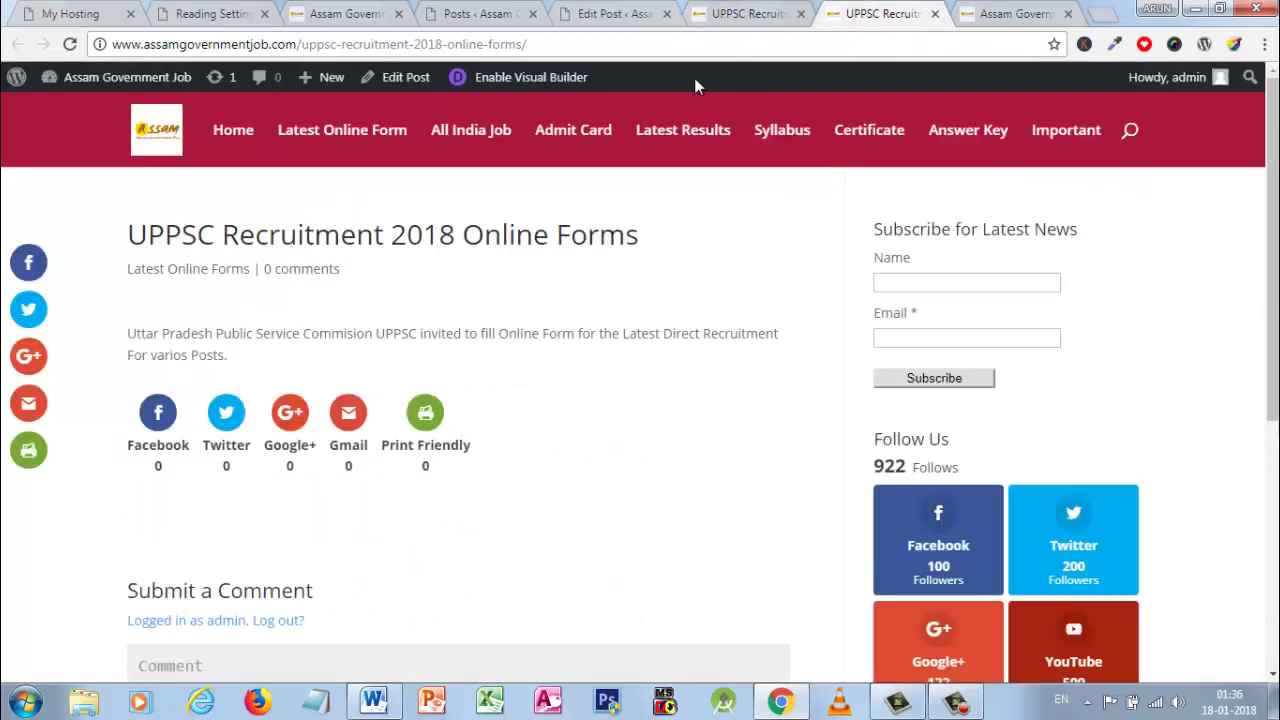
click(155, 158)
click(1018, 12)
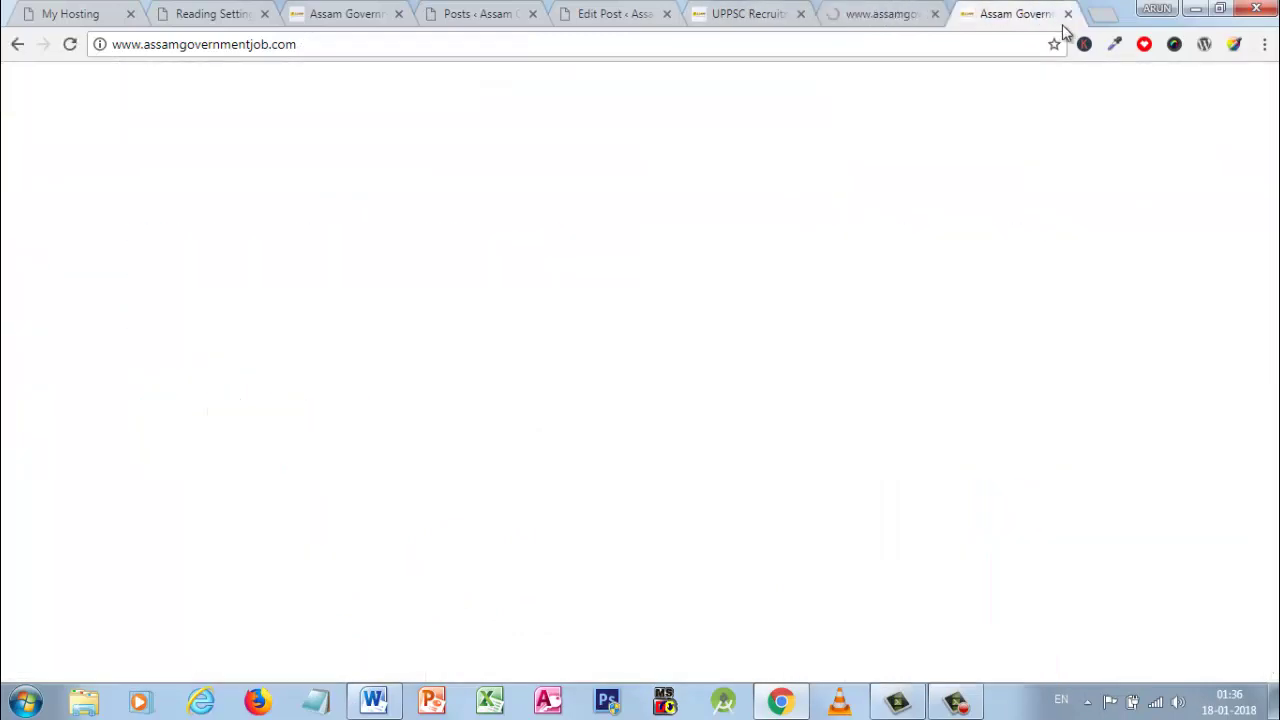
click(1067, 14)
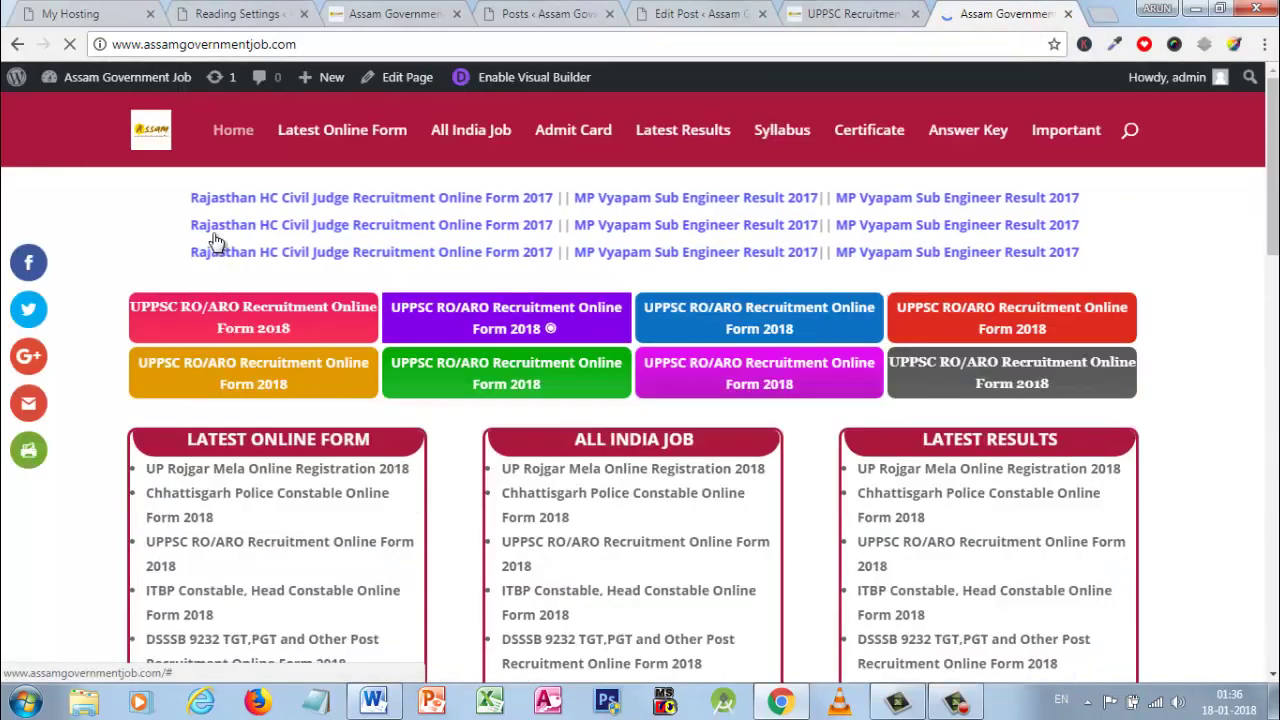
Return to the UPPSC post's edit page and reload it
click(880, 13)
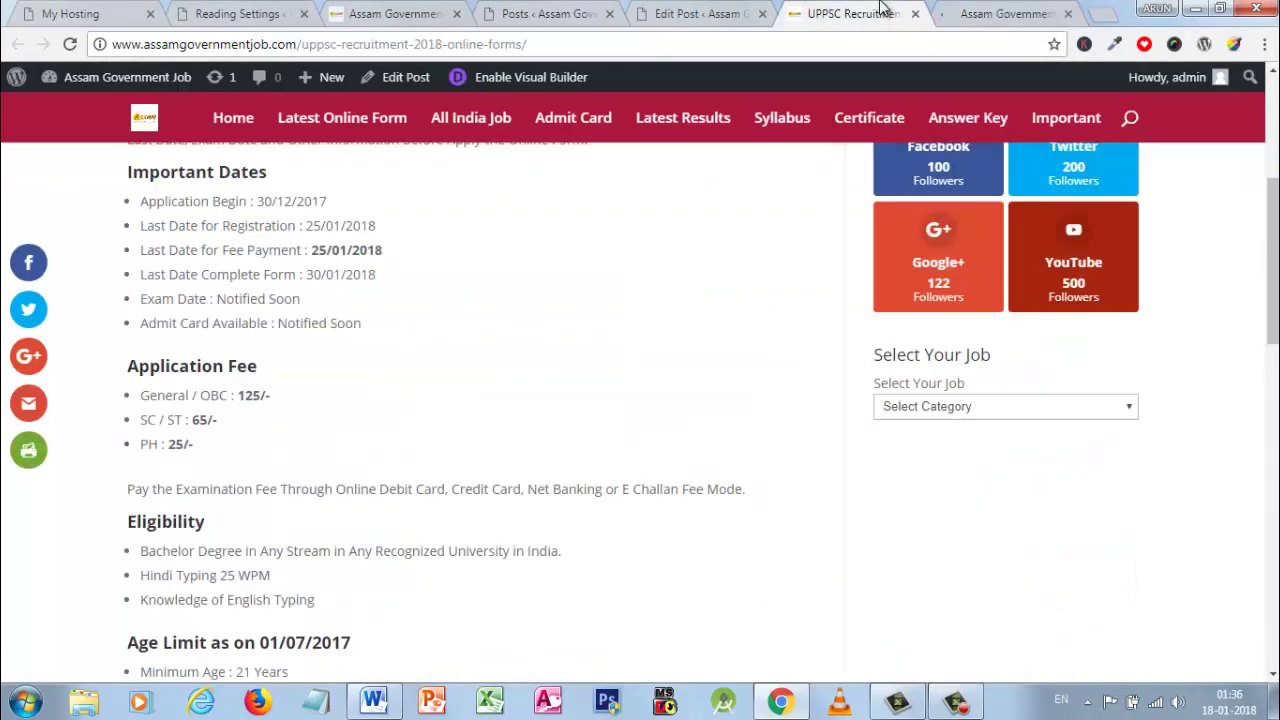
click(693, 12)
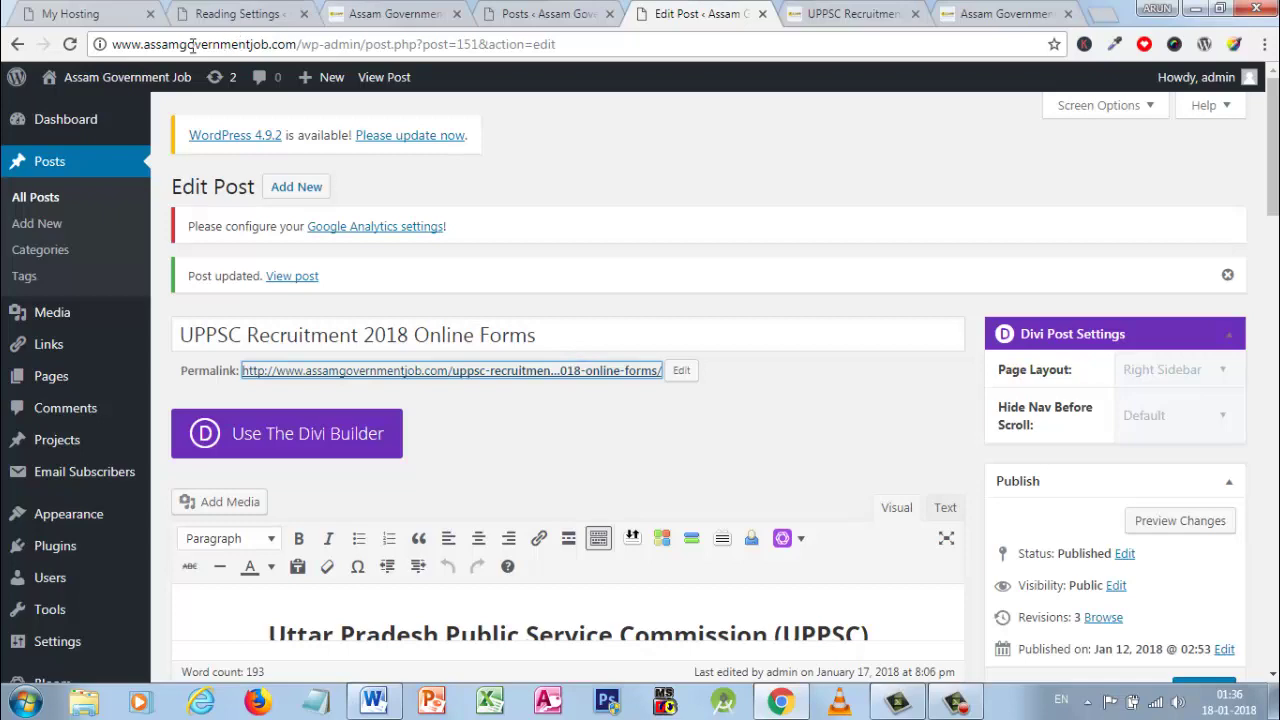
click(66, 41)
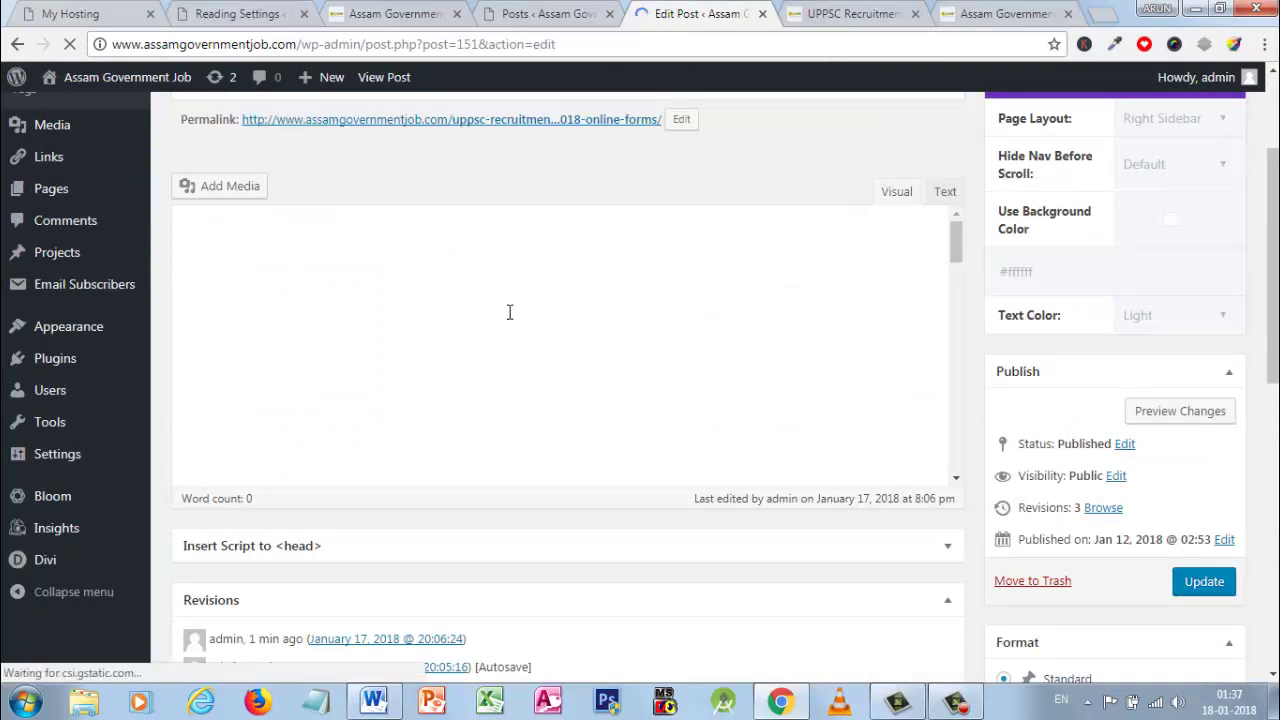
Open the site's home page in the Divi Visual Builder
click(1016, 12)
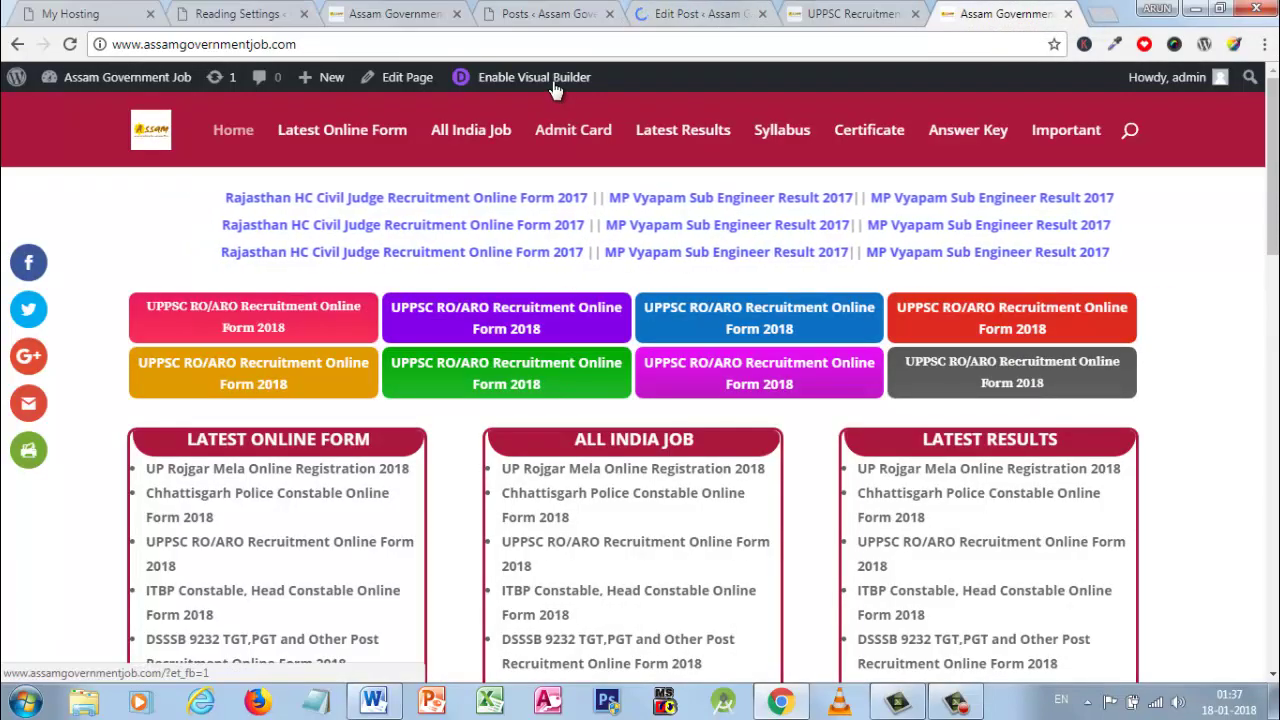
click(552, 82)
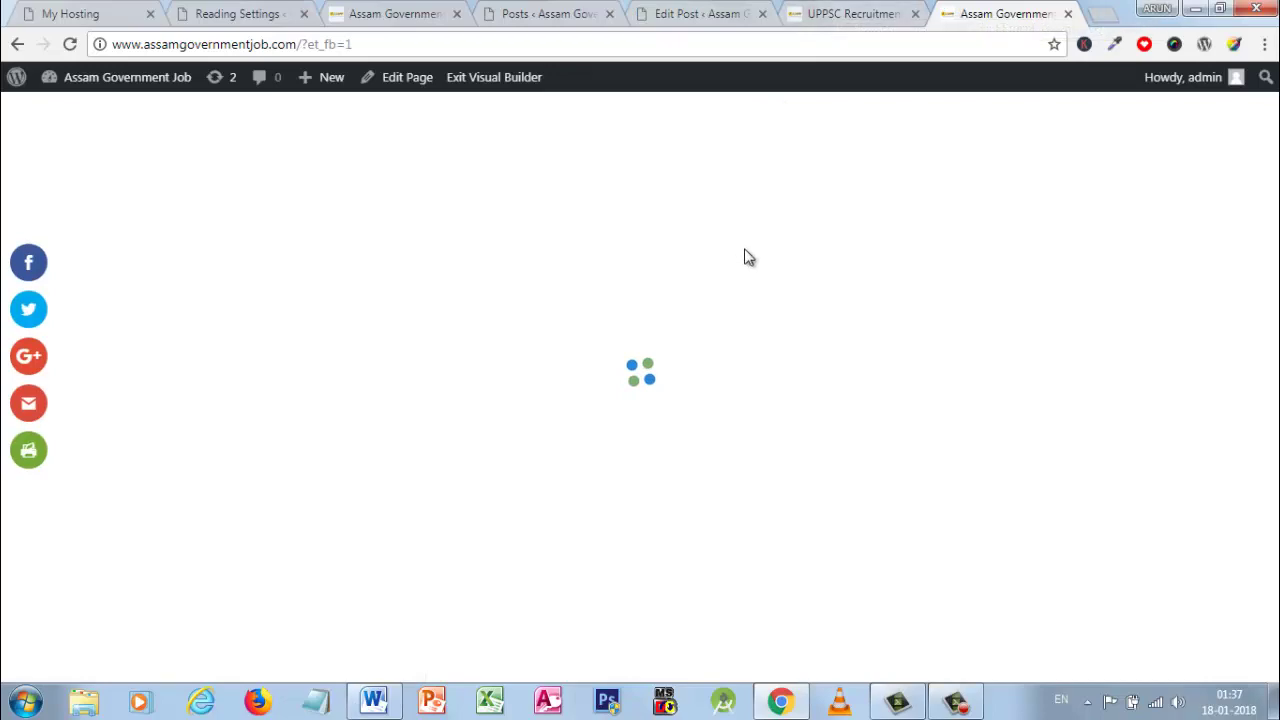
Copy the full title UPPSC Recruitment 2018 Online Forms from the post editor and switch to the published post page
click(700, 14)
triple_click(401, 287)
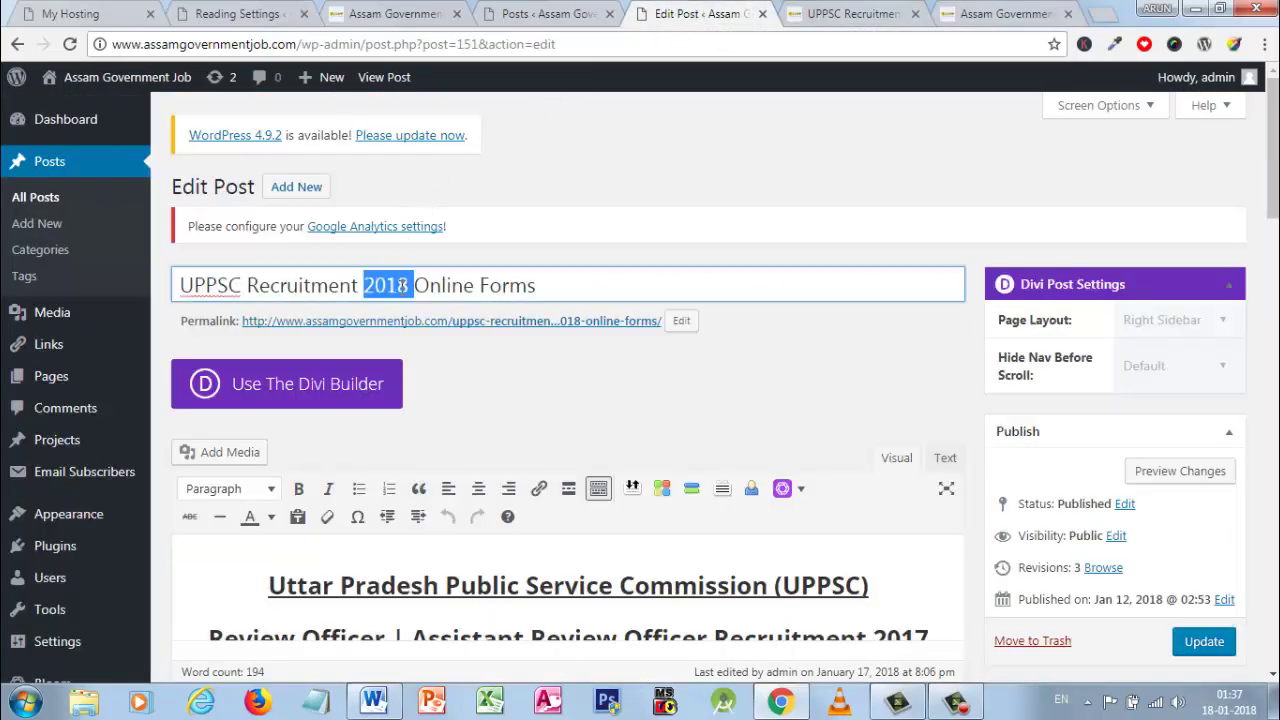
right_click(401, 288)
click(448, 323)
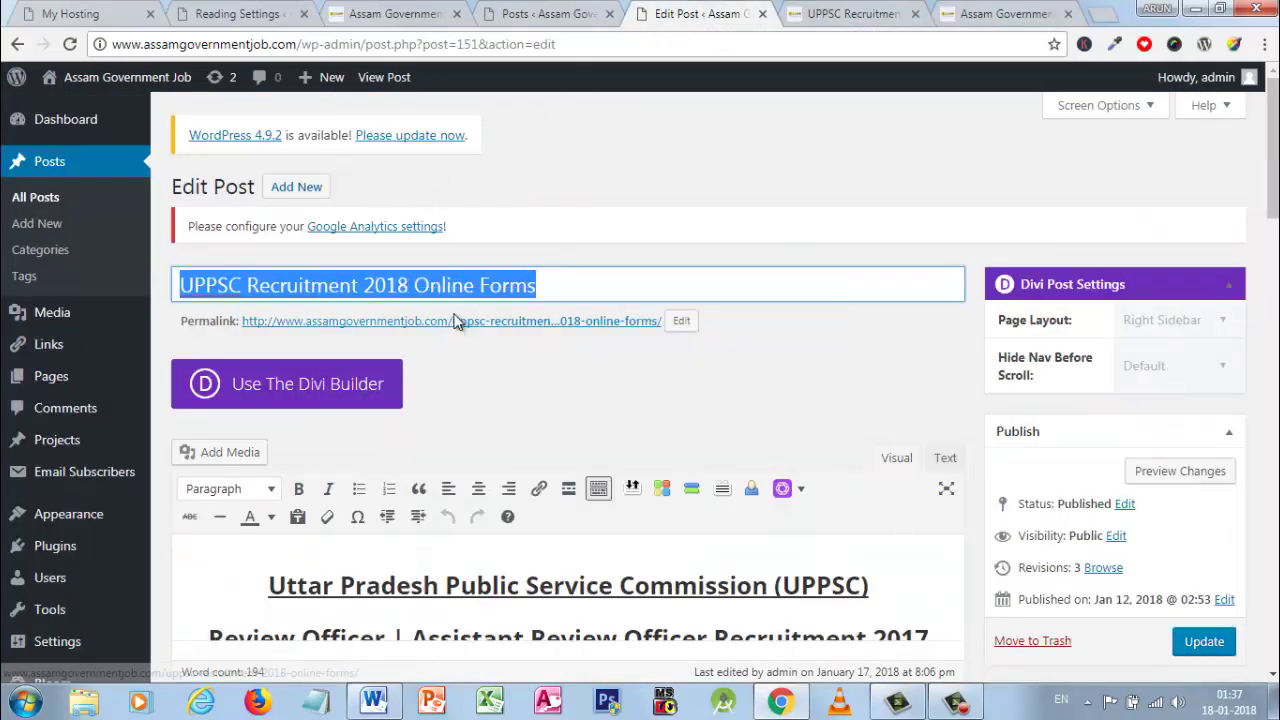
click(845, 14)
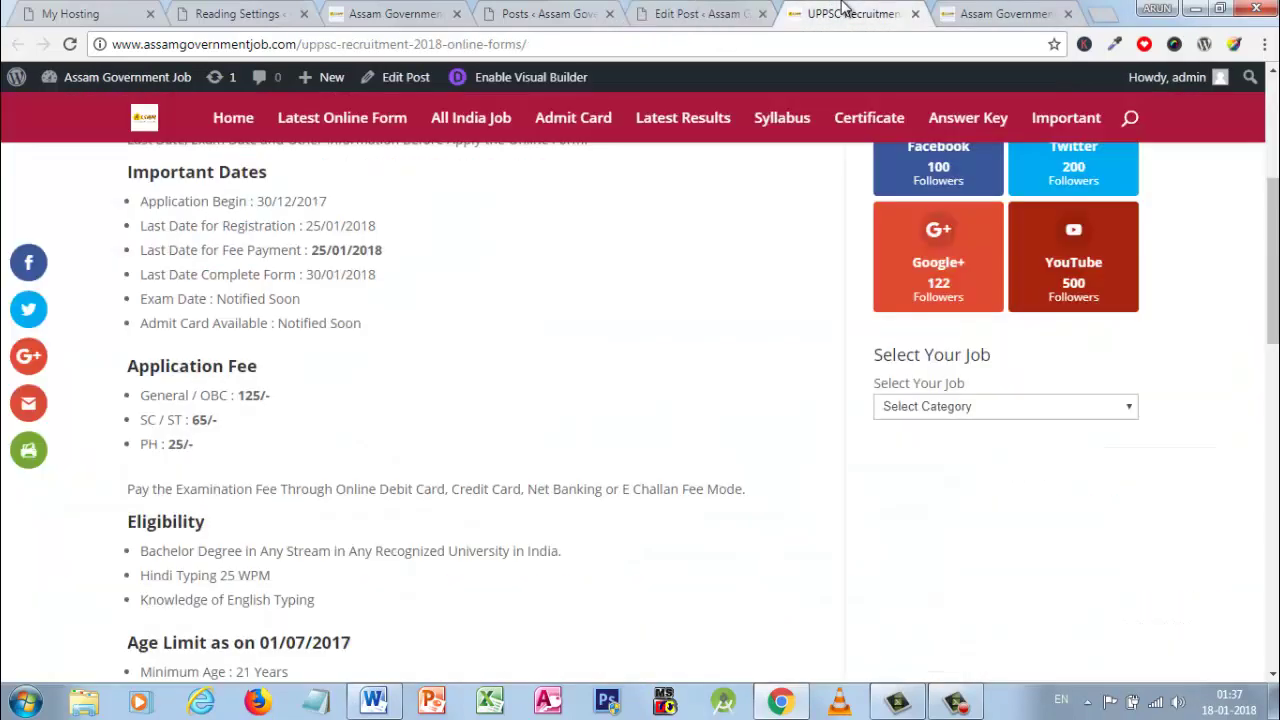
Open the Latest Online Form page for editing and paste the copied UPPSC Recruitment 2018 Online Forms title into it as a bullet
click(312, 131)
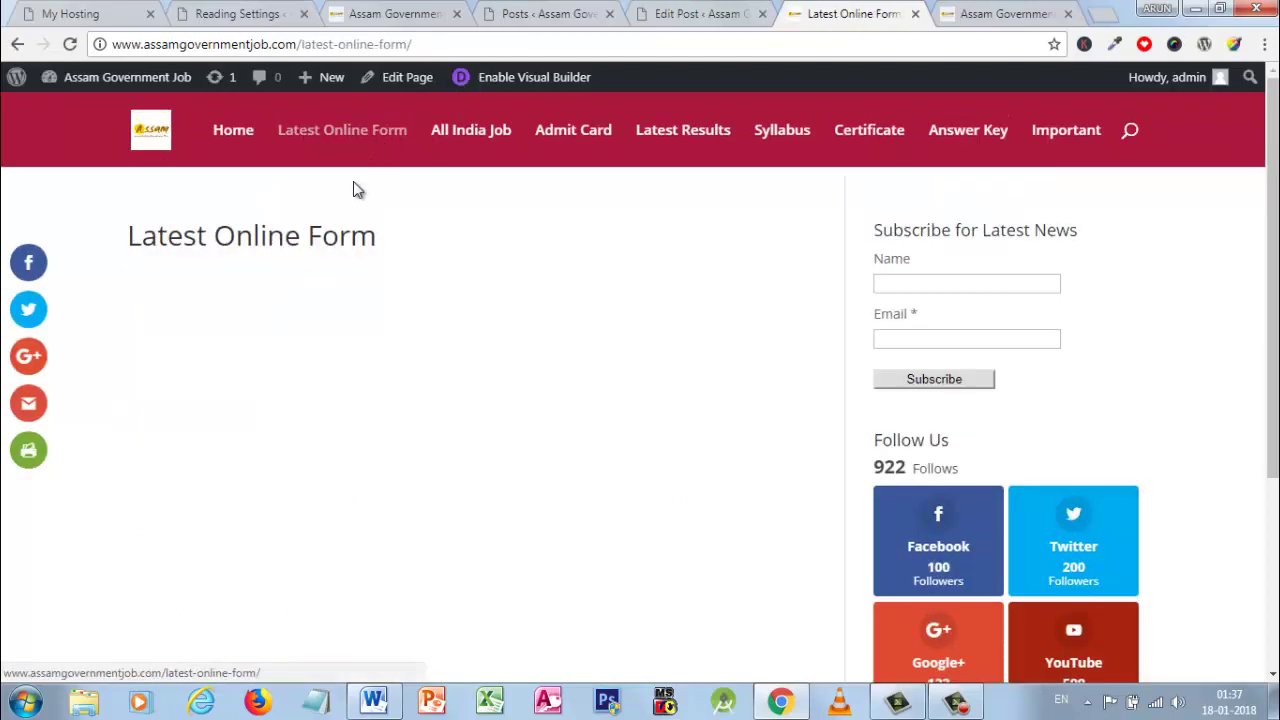
click(395, 82)
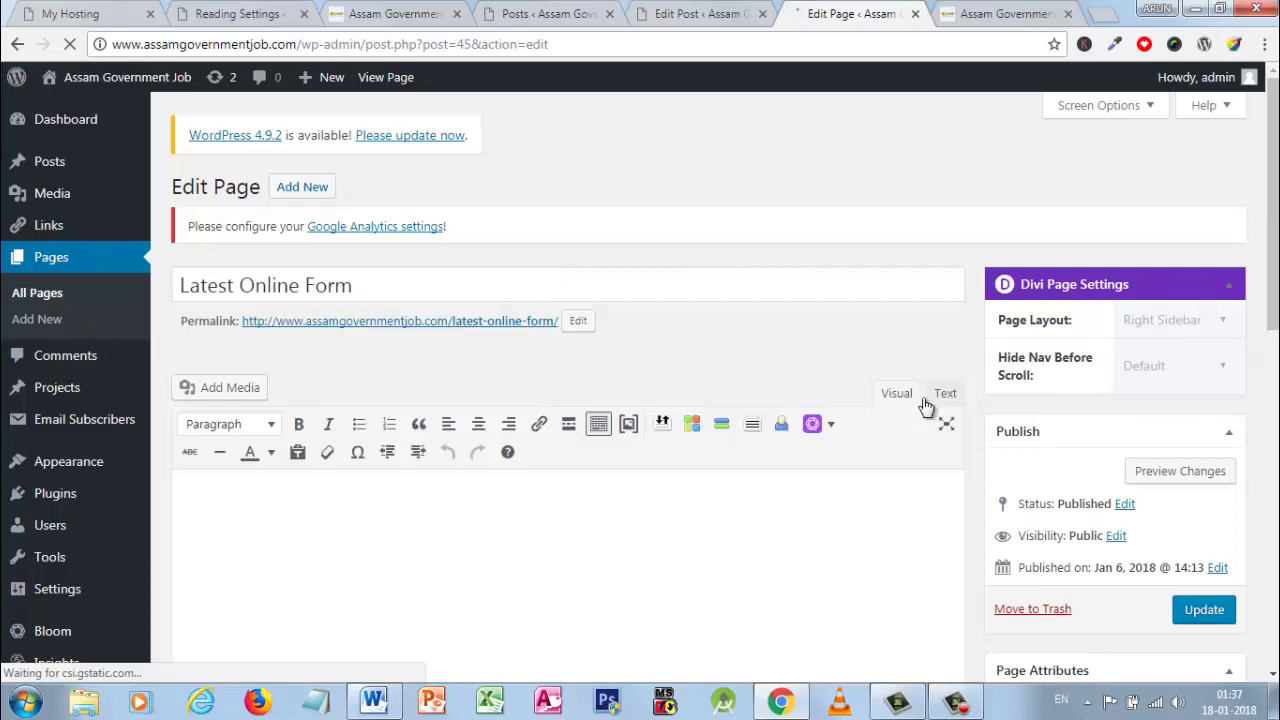
click(539, 567)
key(ctrl+v)
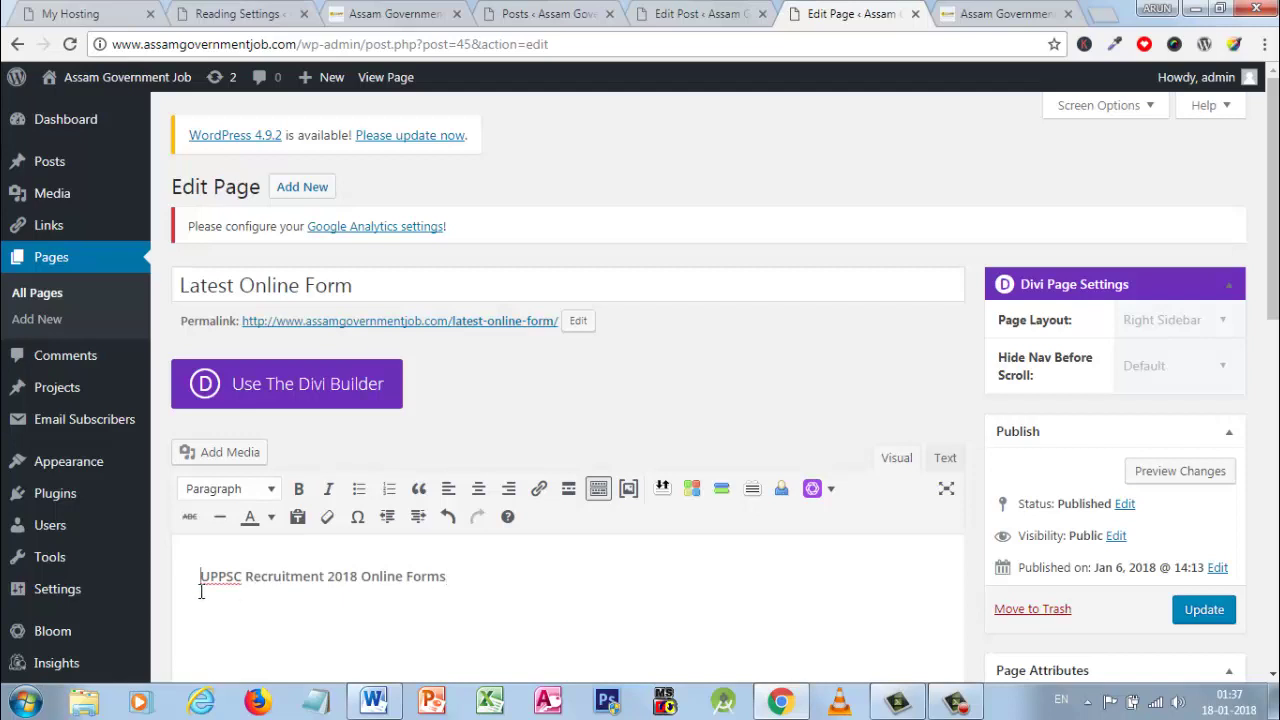
click(358, 489)
Link the bullet text to the existing UPPSC Recruitment 2018 Online Forms post, set to open in a new tab
triple_click(364, 578)
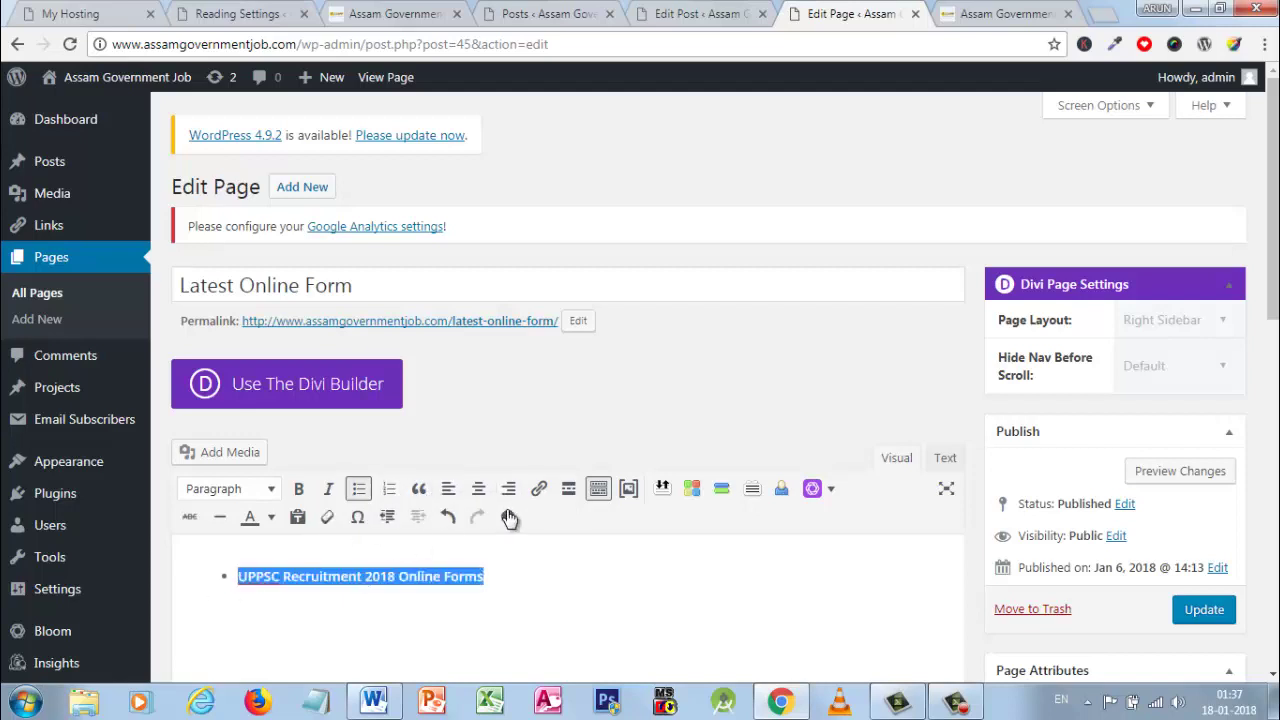
click(542, 492)
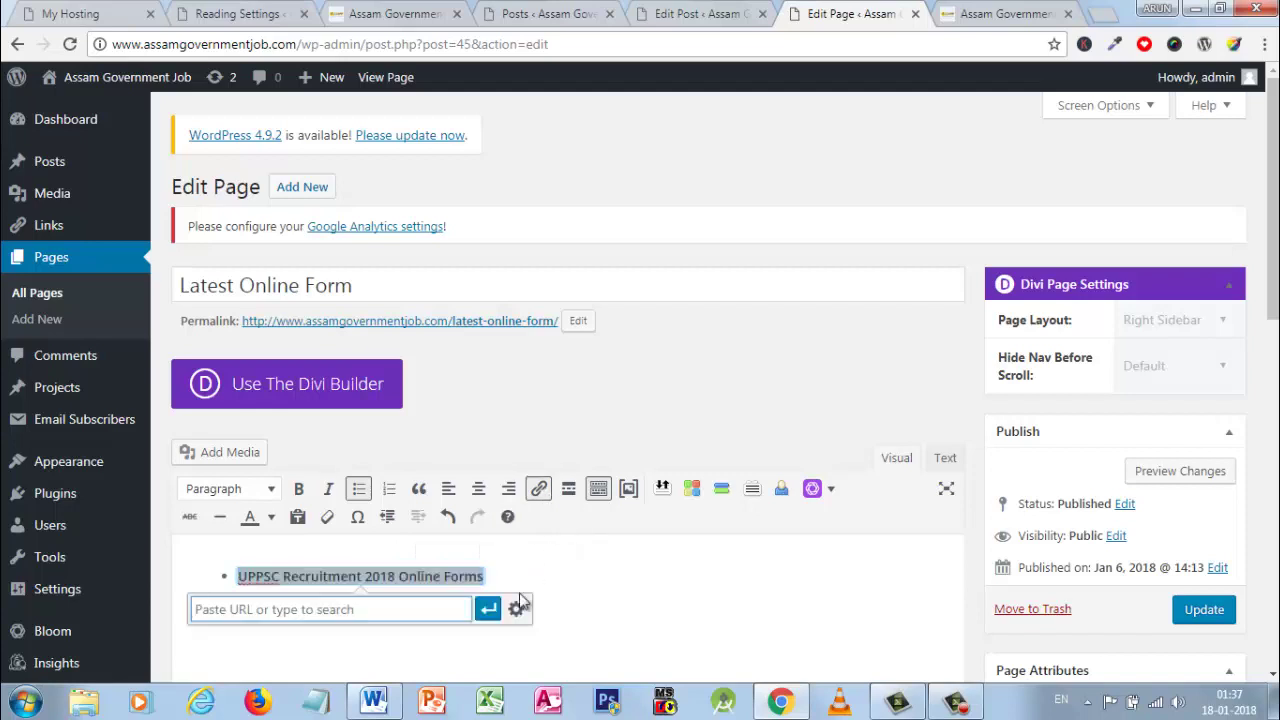
click(519, 607)
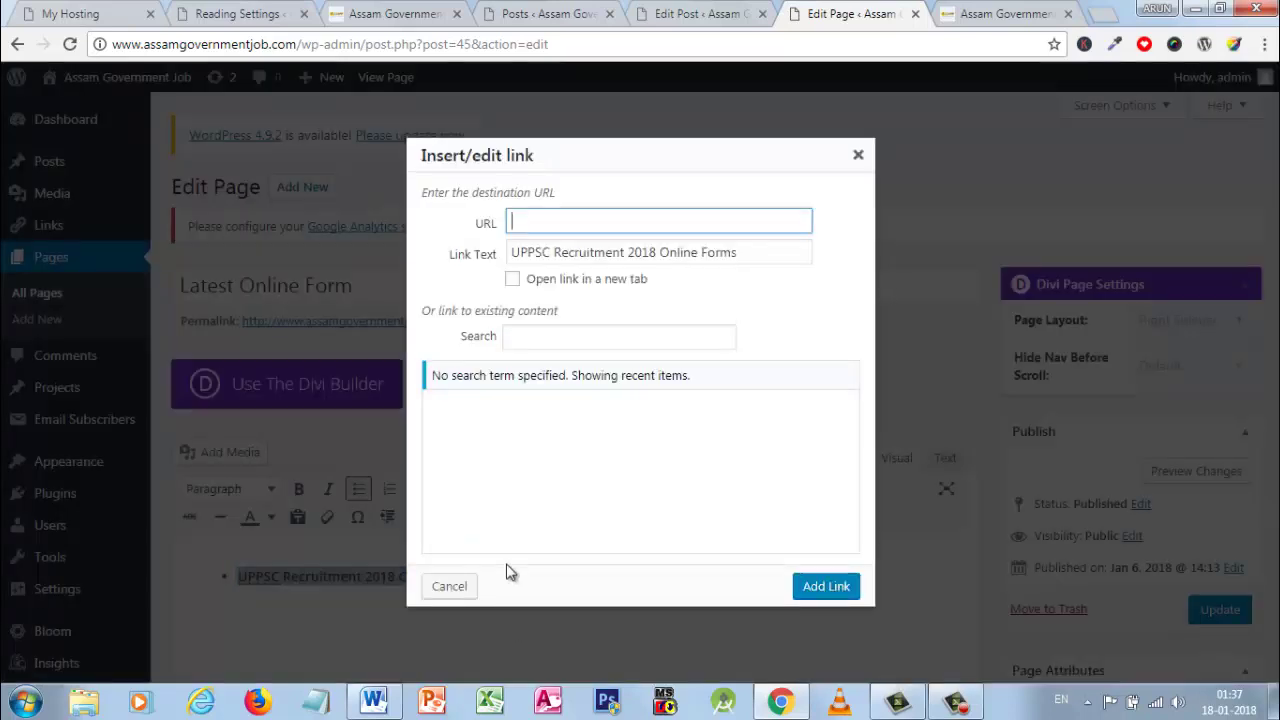
click(511, 279)
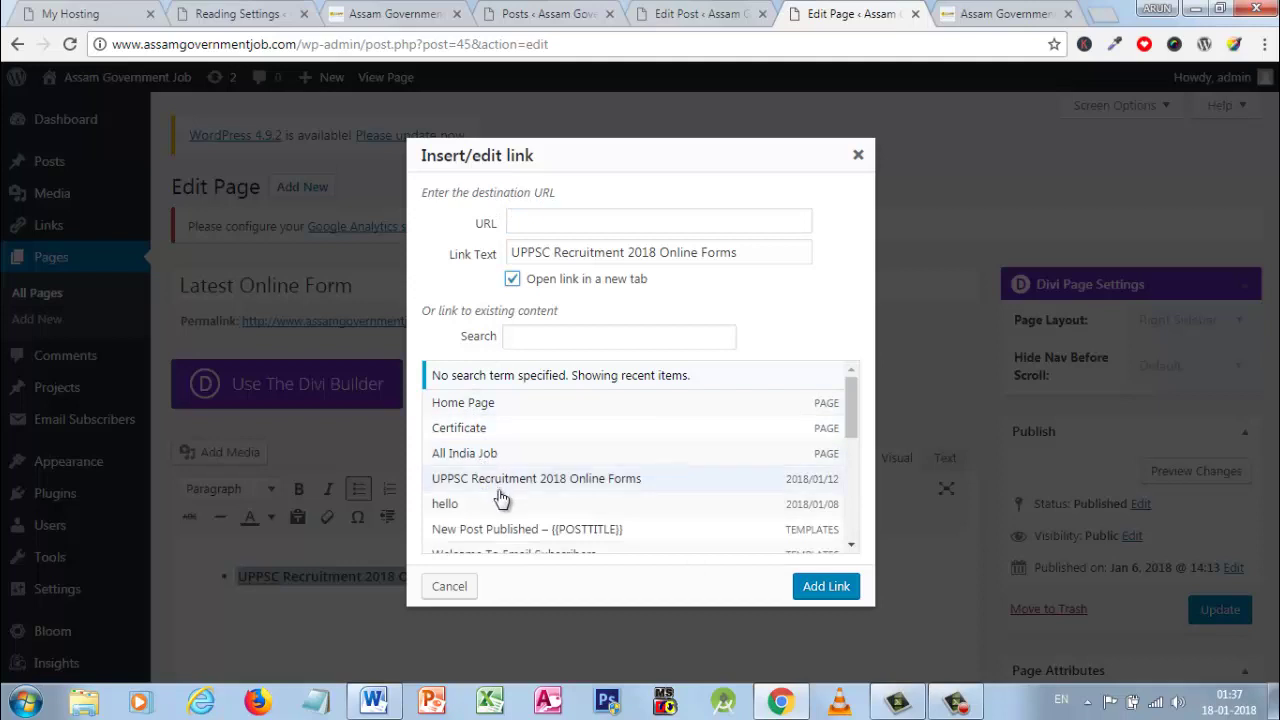
click(553, 482)
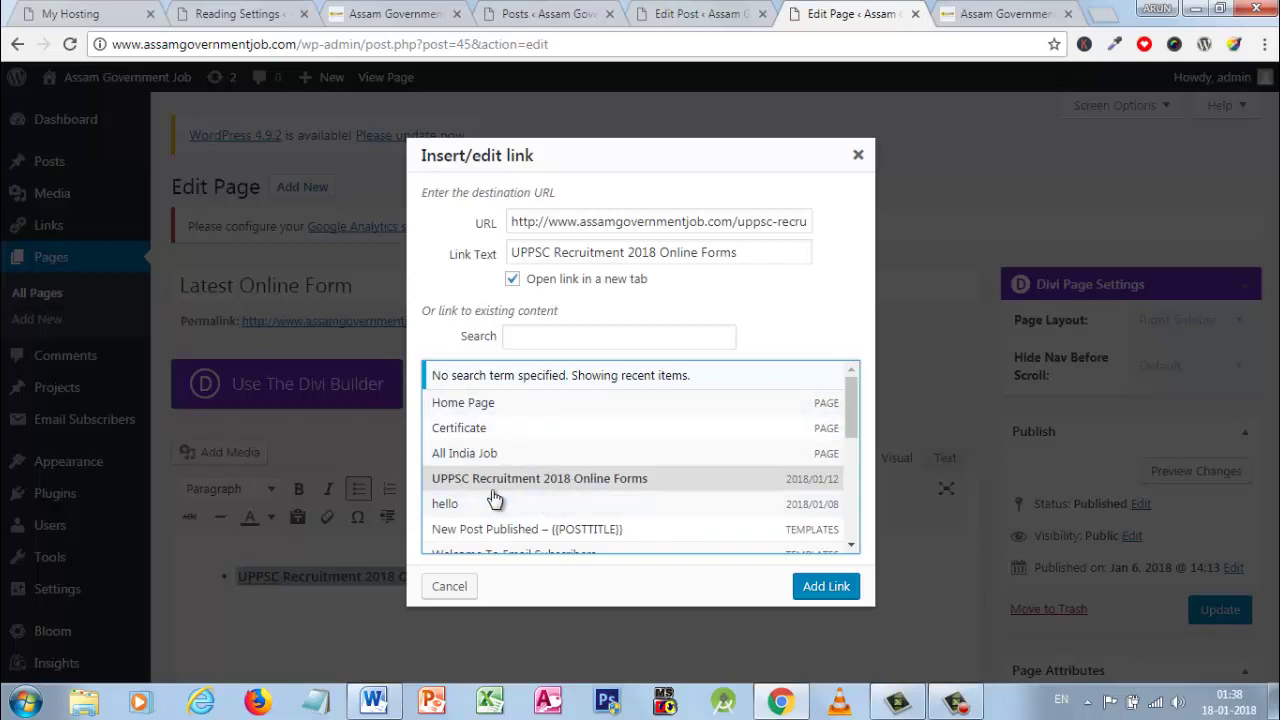
click(812, 593)
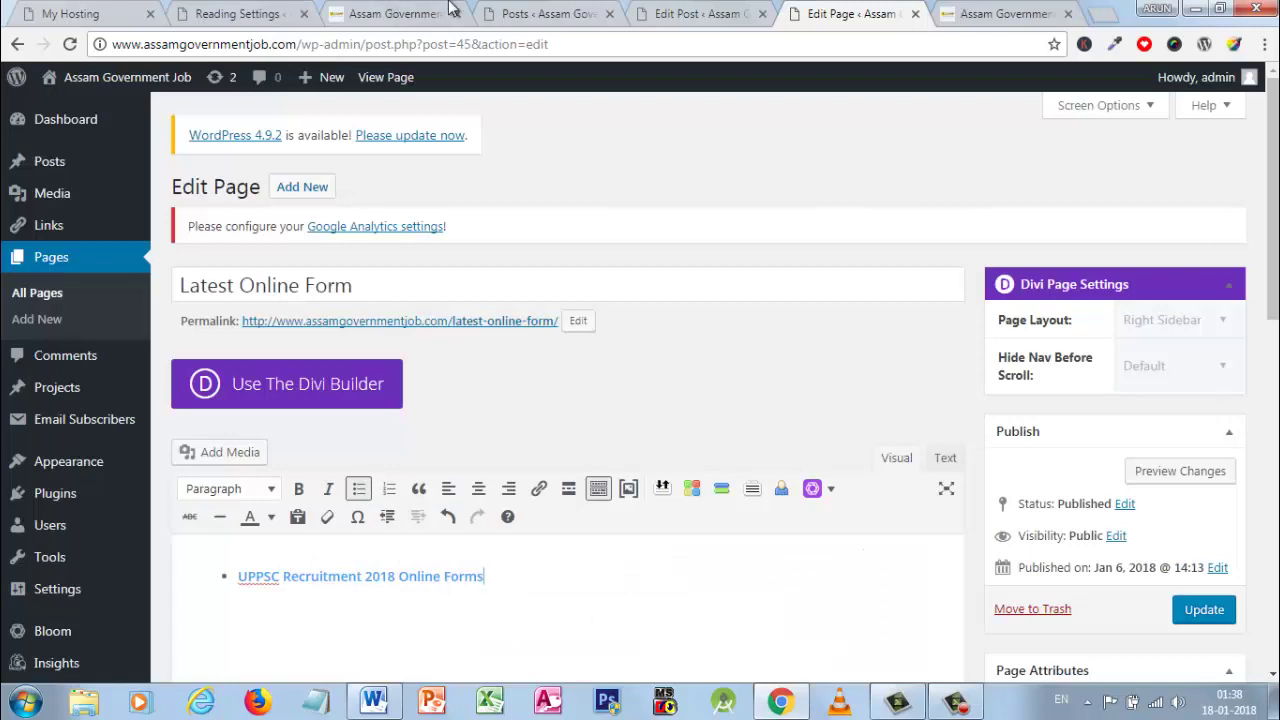
Copy the permalink from the UPPSC post's edit page and return to the Latest Online Form page editor
click(543, 13)
click(690, 13)
click(455, 44)
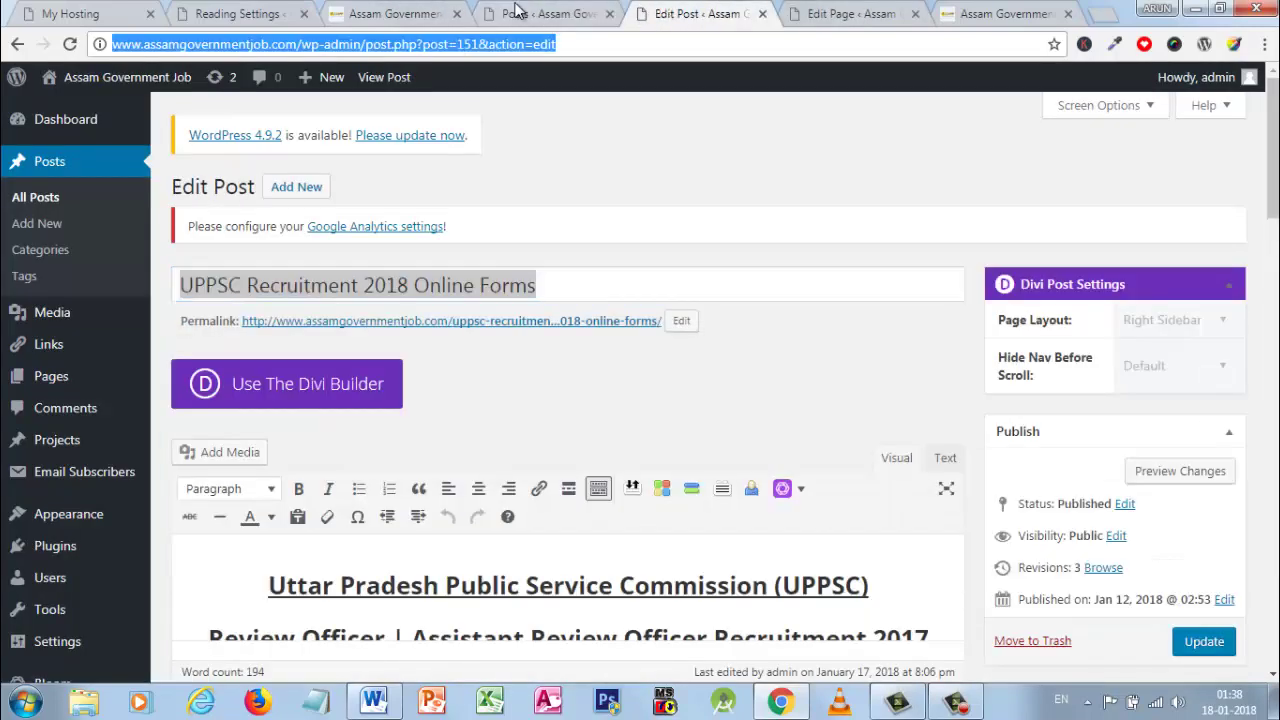
click(518, 13)
click(683, 10)
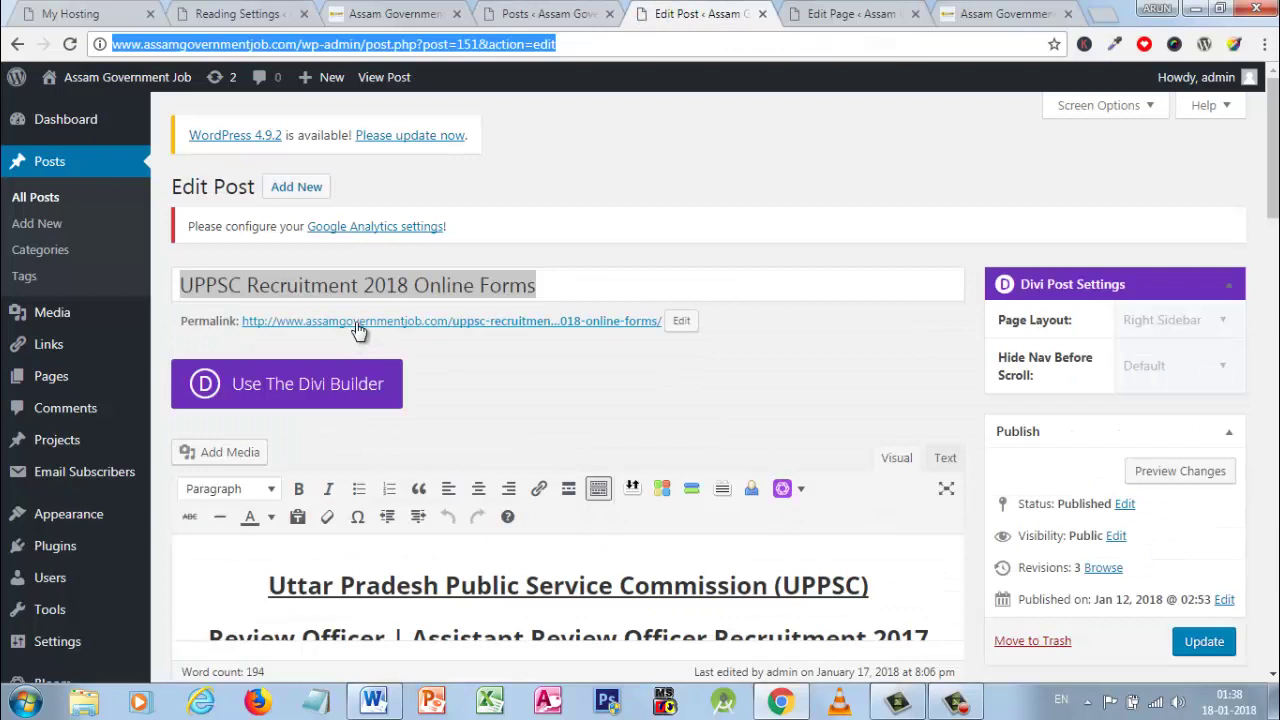
right_click(355, 321)
click(795, 10)
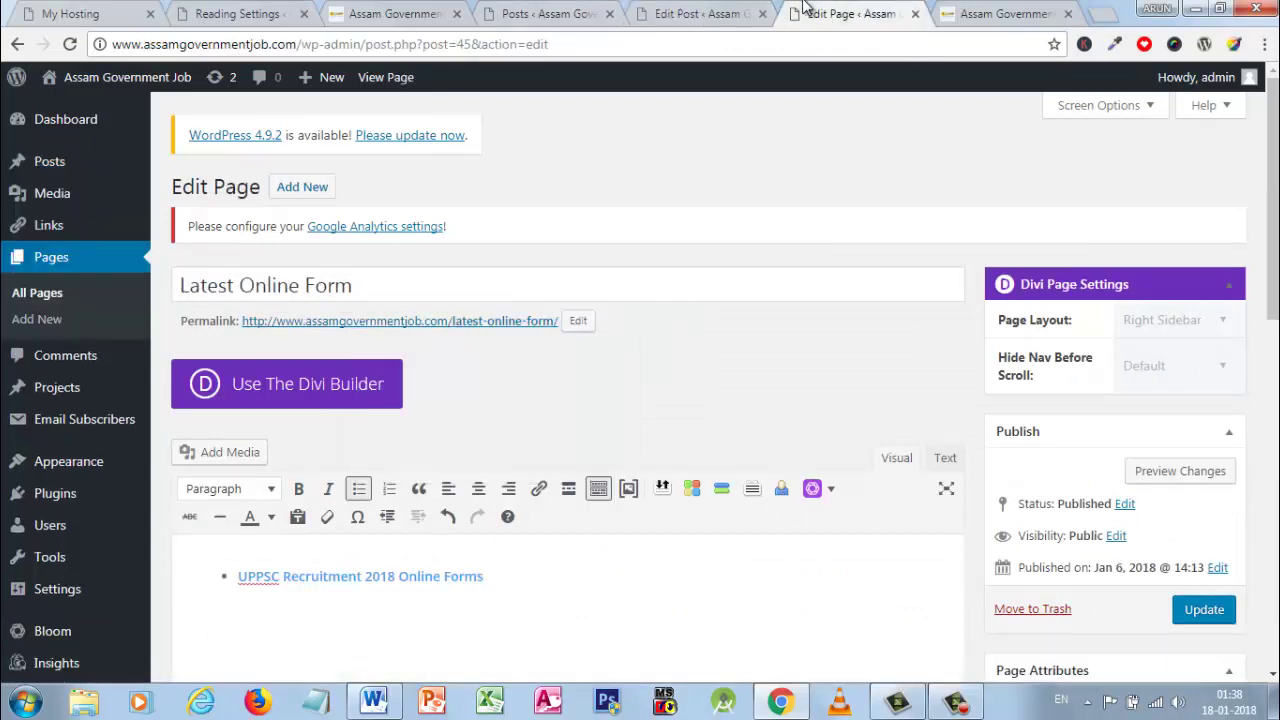
Review the full link settings of the UPPSC bullet on the Latest Online Form page and reapply them
double_click(400, 577)
key(ctrl+a)
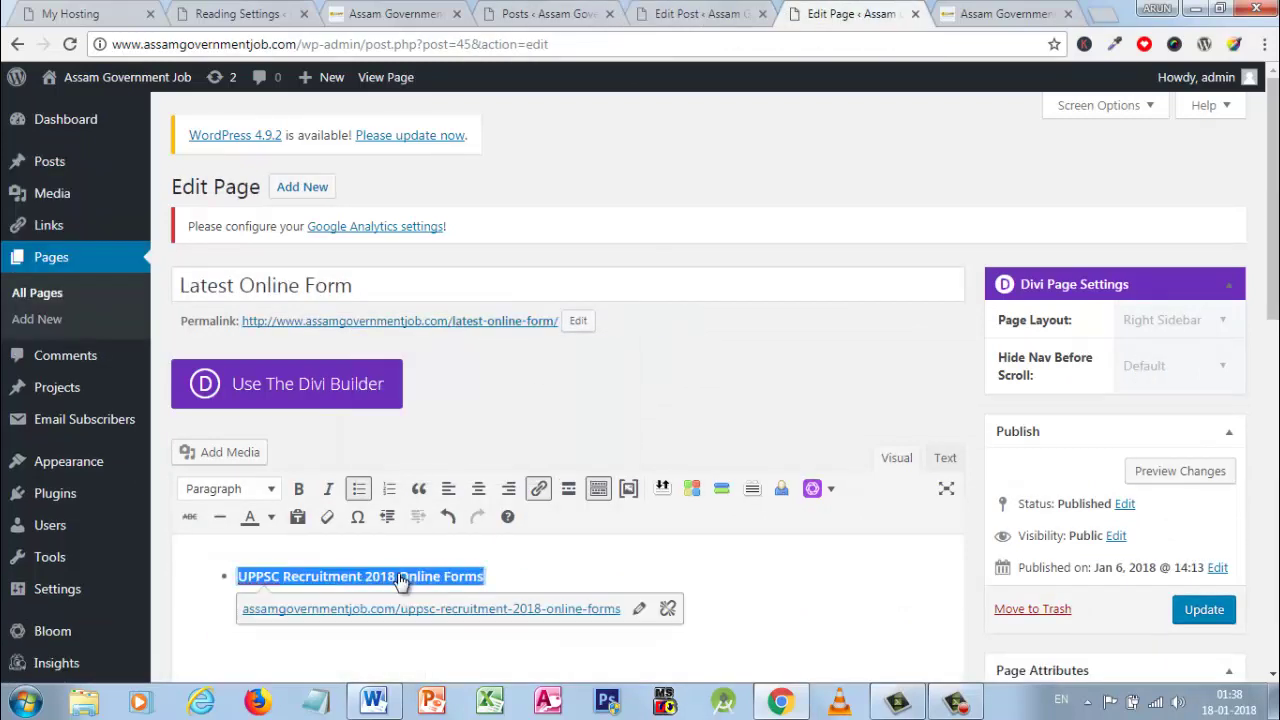
click(639, 608)
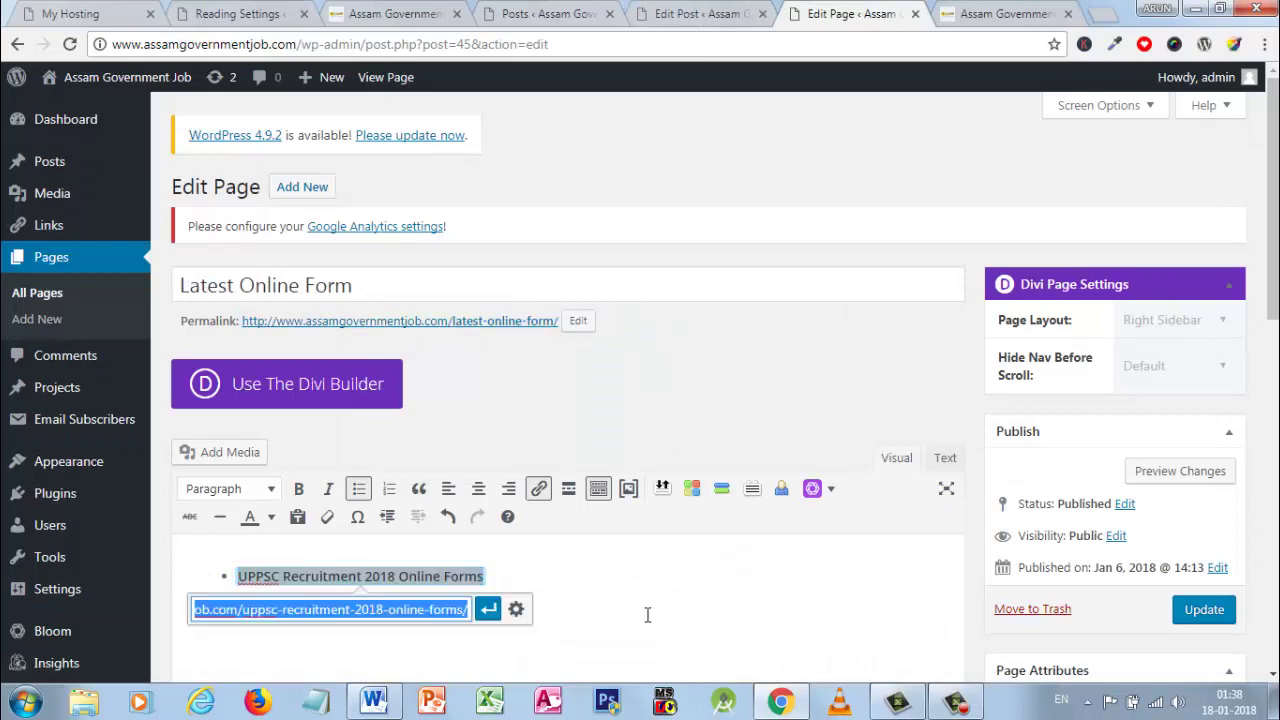
click(516, 609)
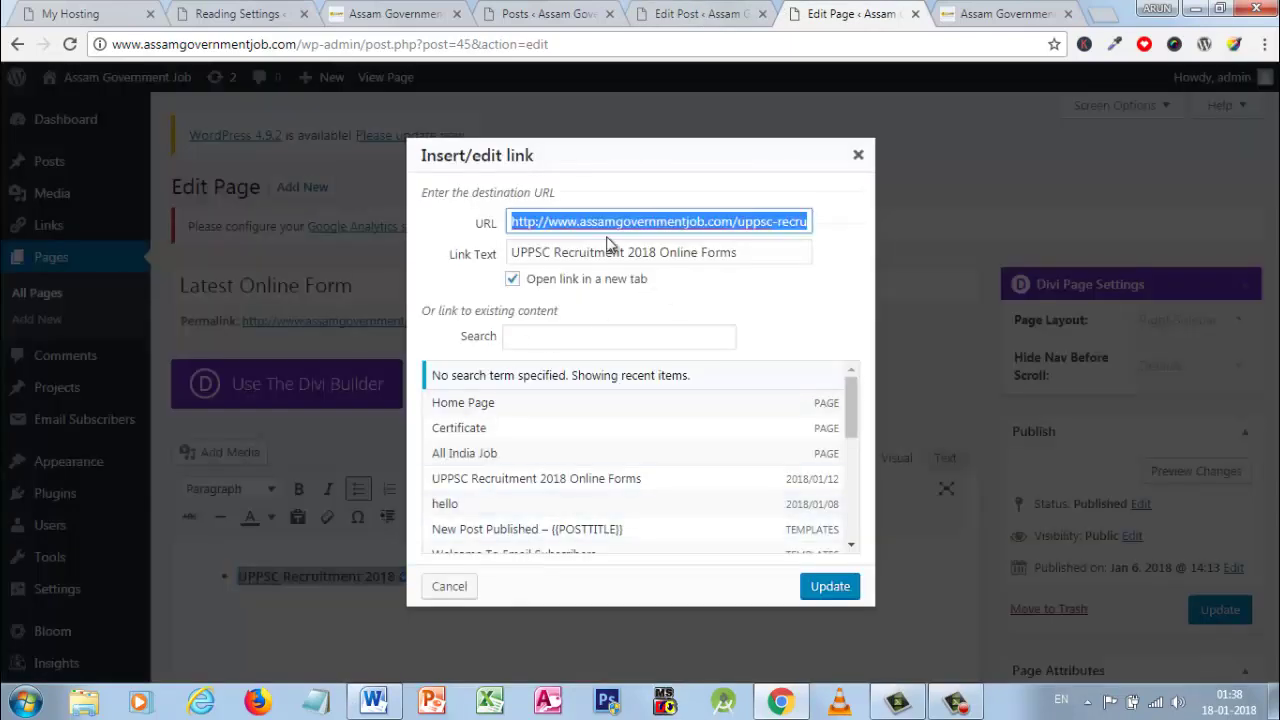
click(829, 587)
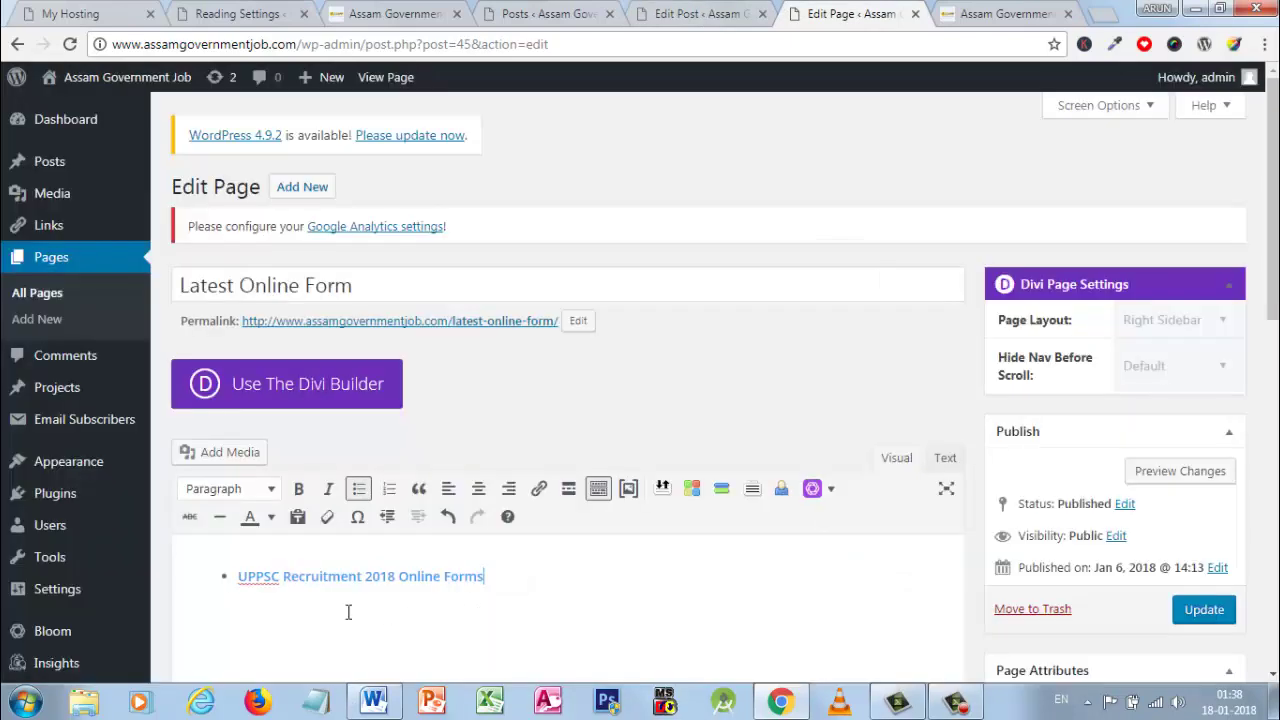
Copy the UPPSC link's complete list-item HTML from the page's source text and update the Latest Online Form page
triple_click(340, 591)
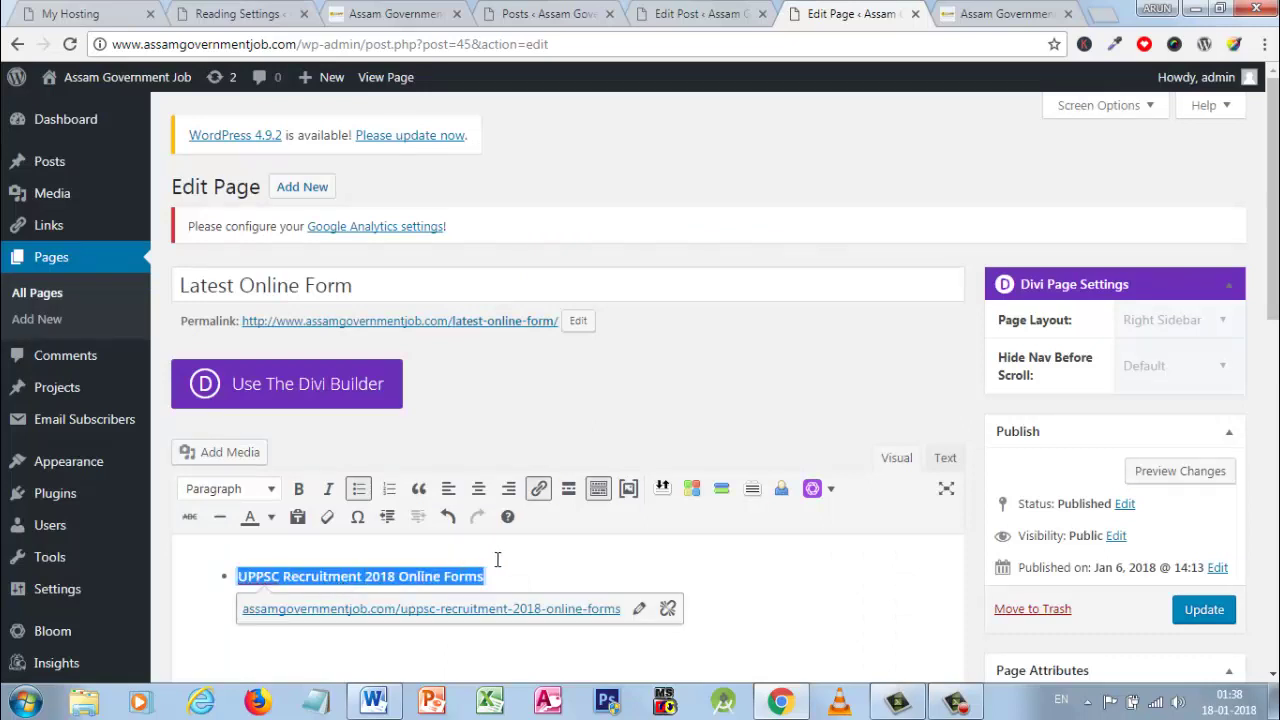
click(945, 460)
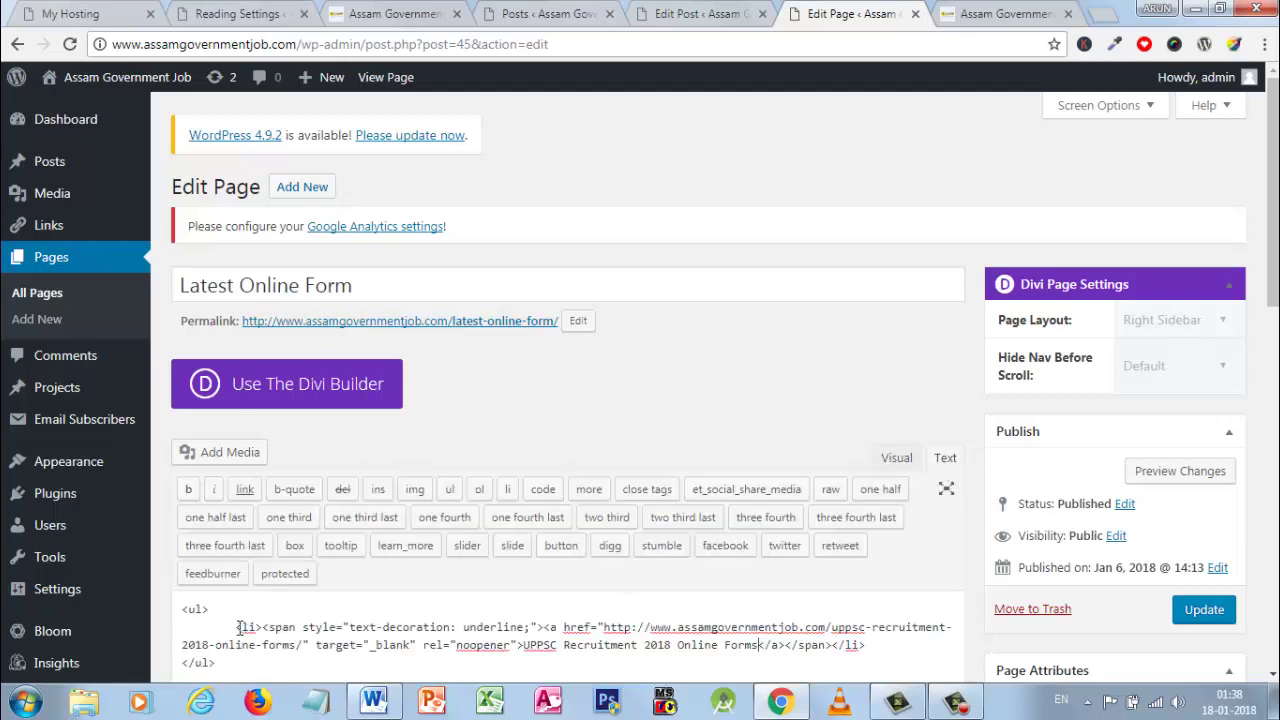
drag(235, 627, 888, 645)
key(ctrl+c)
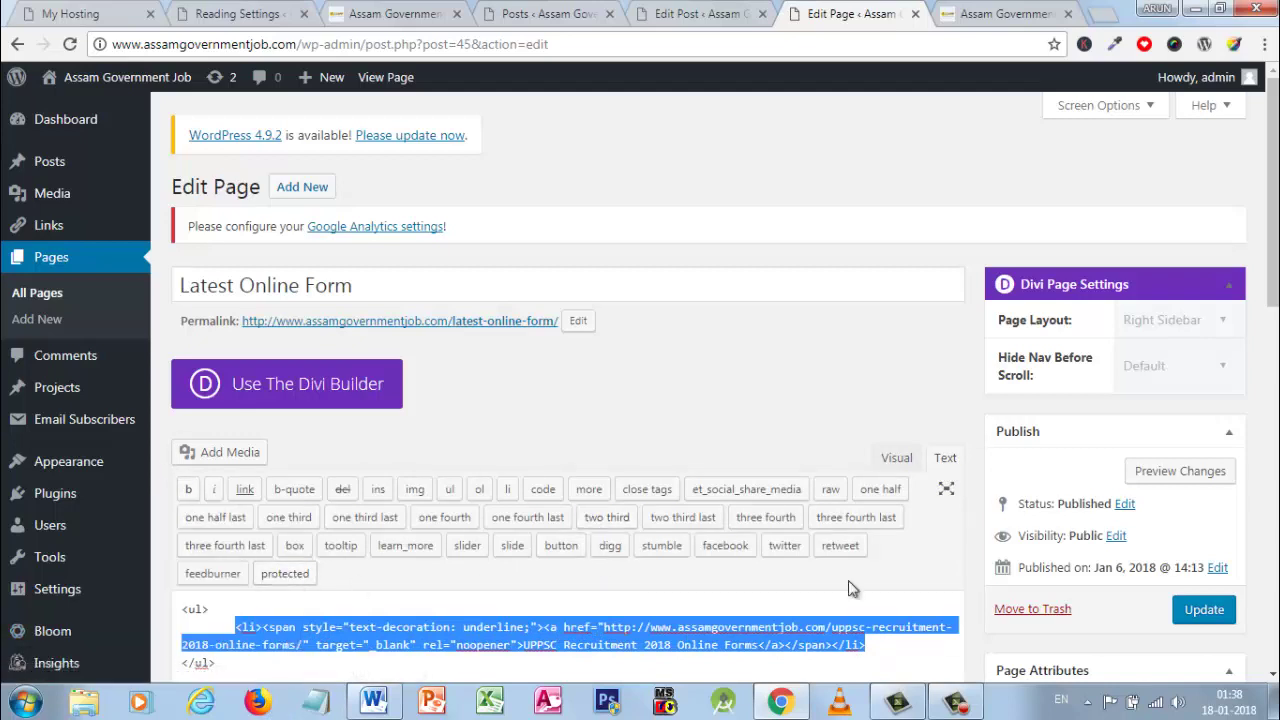
click(1188, 613)
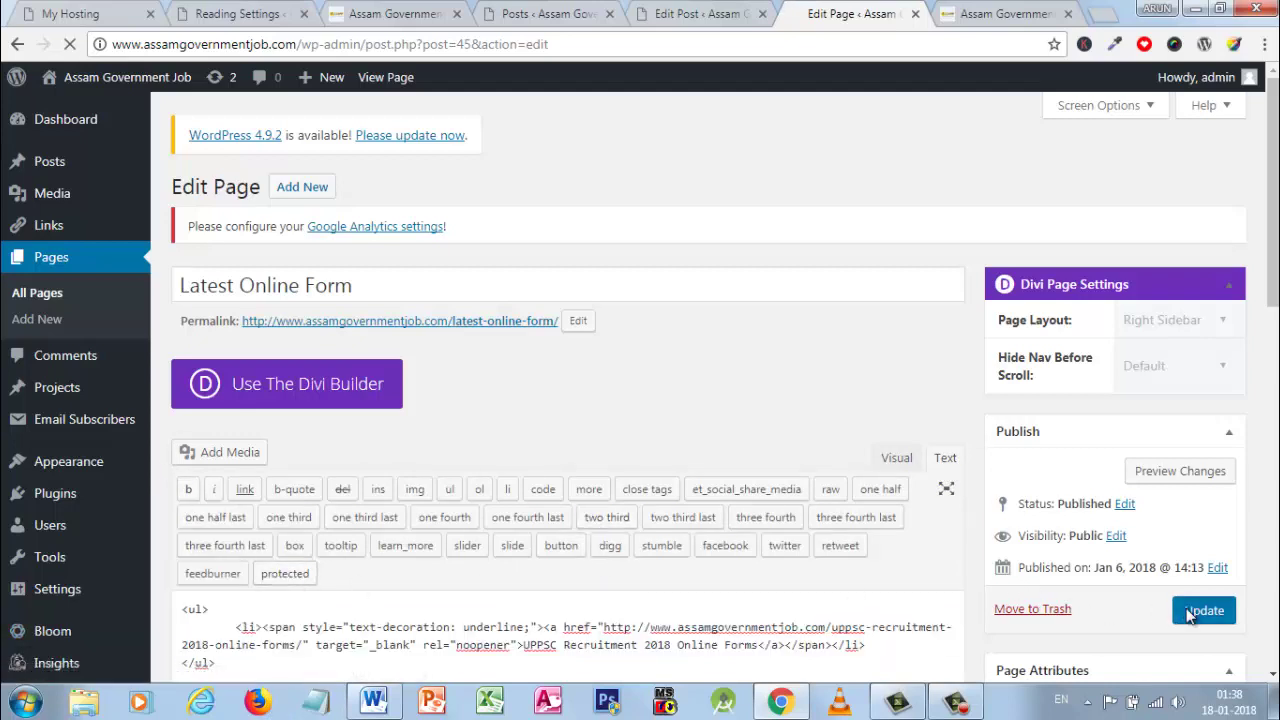
In the home page's Latest Online Form text module, replace the UP Rojgar Mela list item with the copied UPPSC HTML and save the module
click(972, 15)
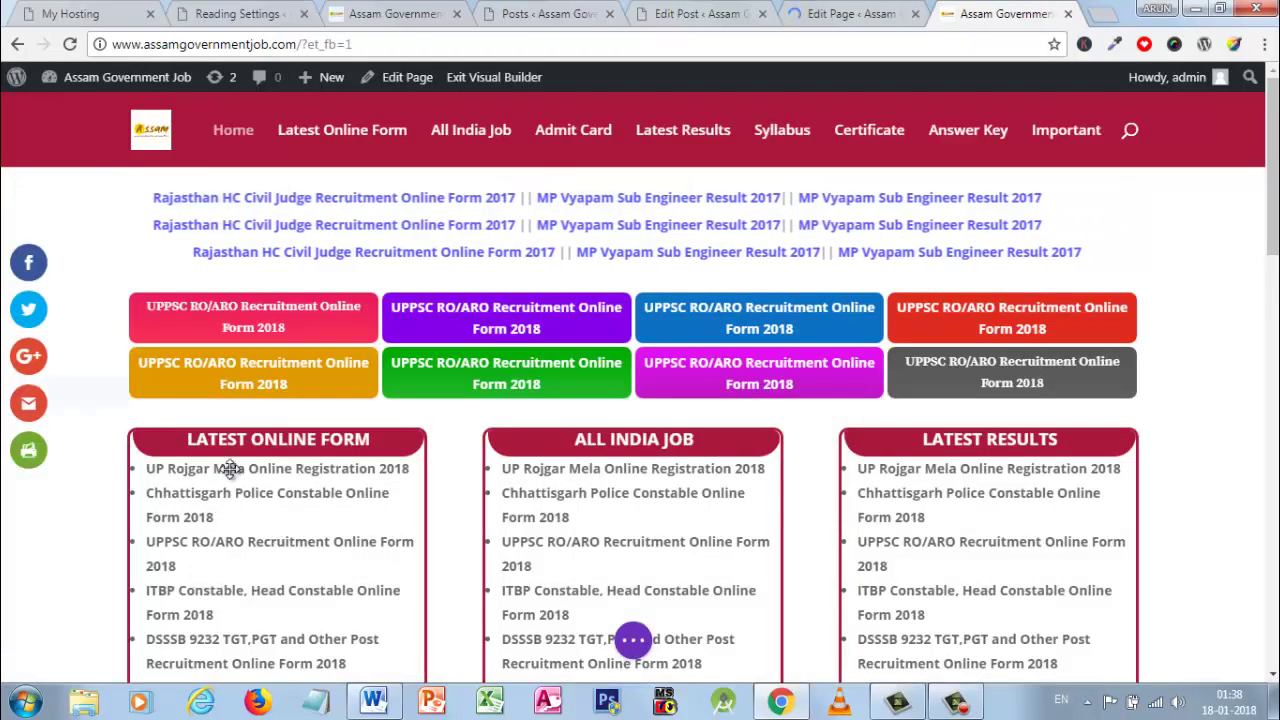
mouse_move(181, 483)
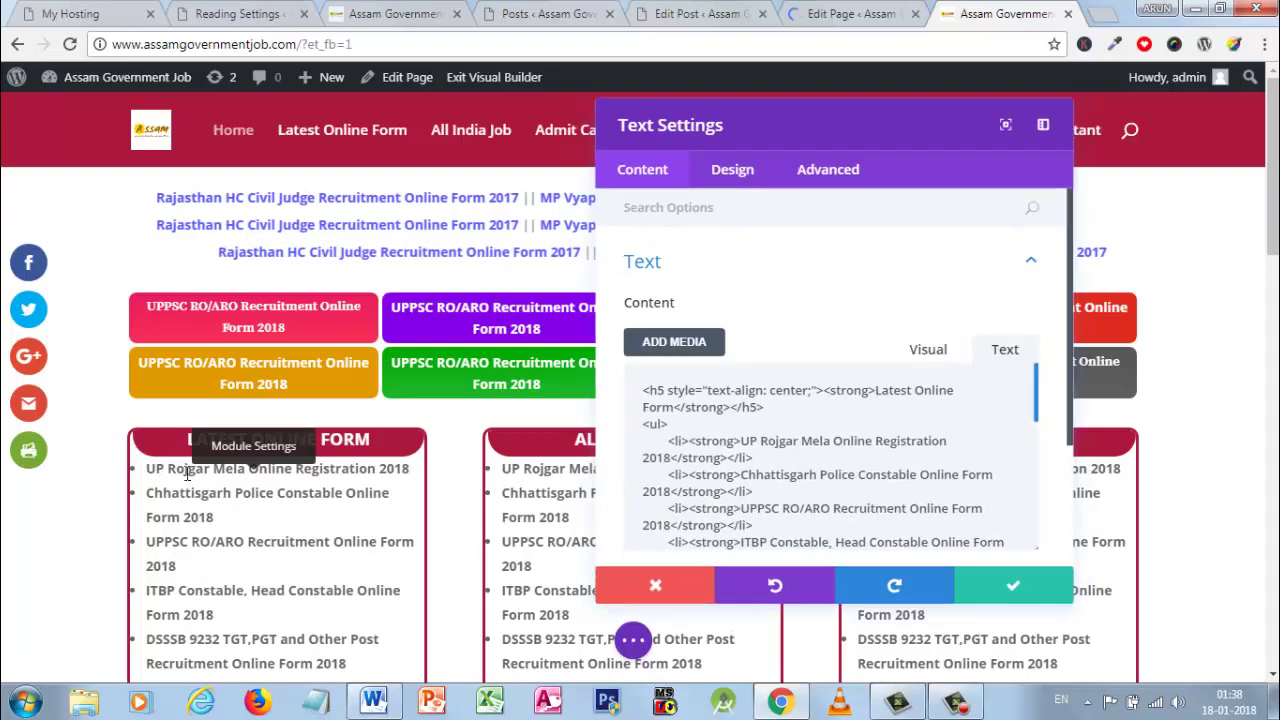
drag(667, 441, 764, 460)
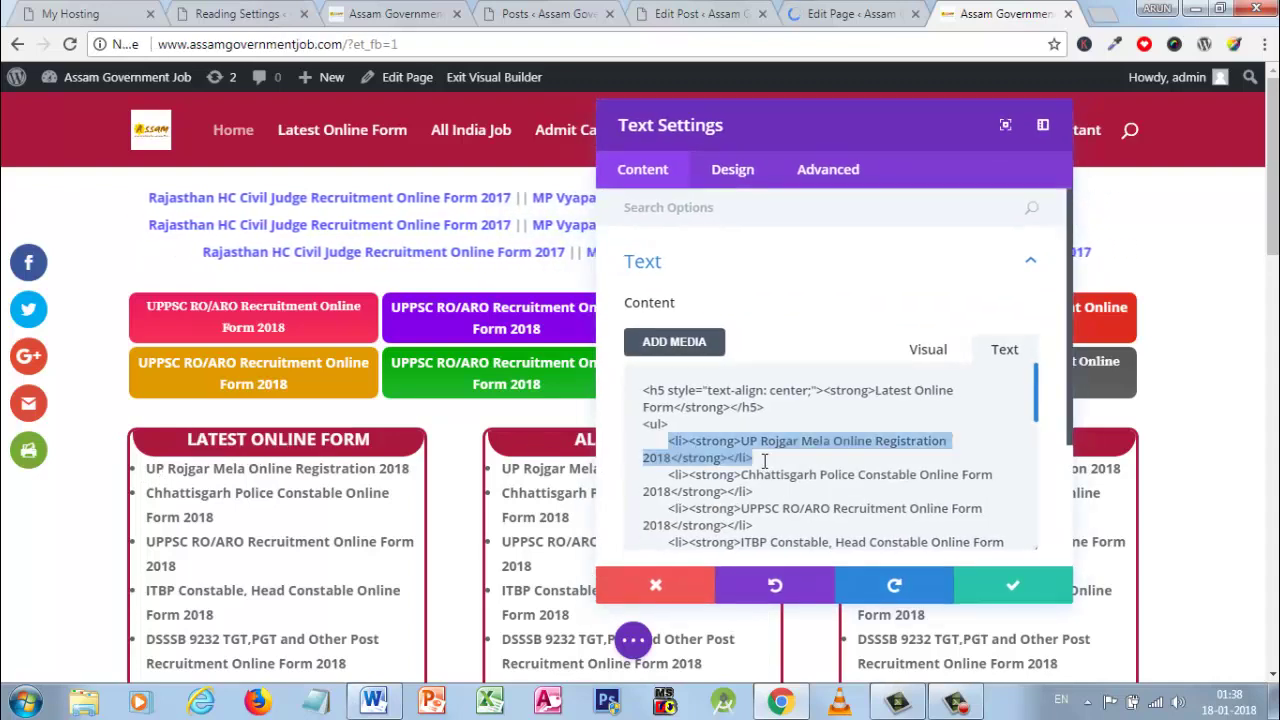
key(ctrl+v)
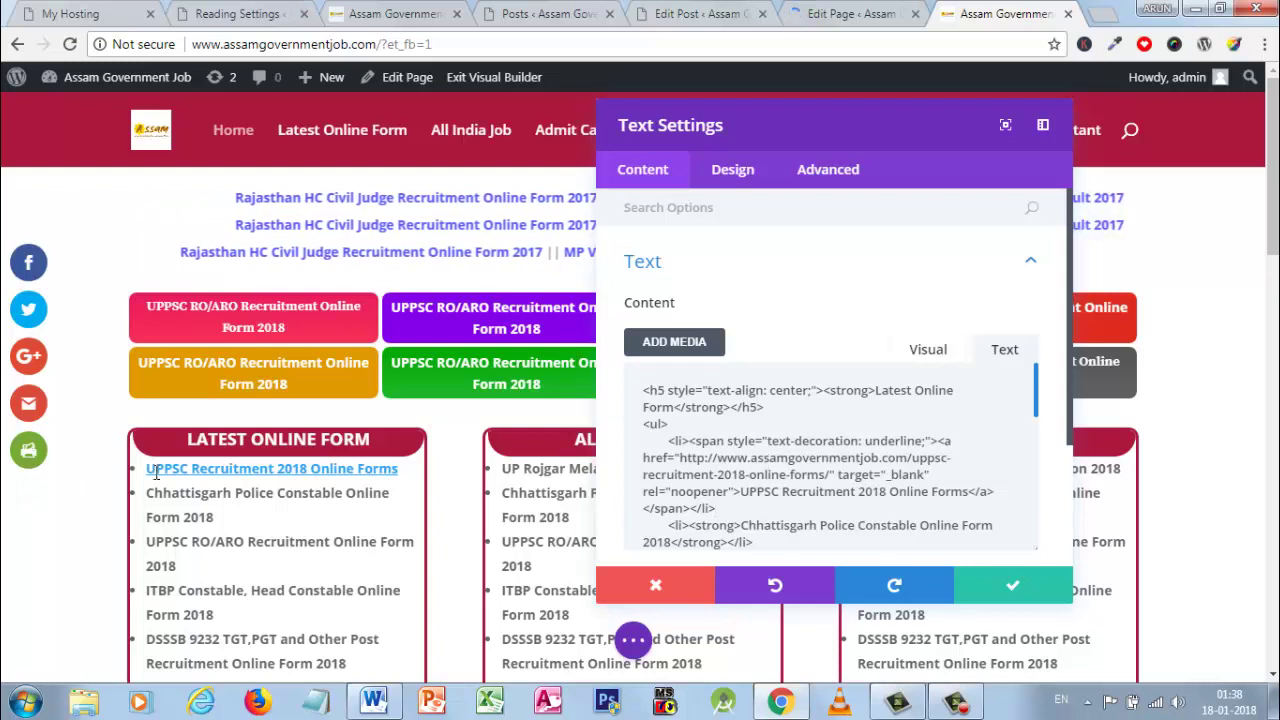
click(1017, 586)
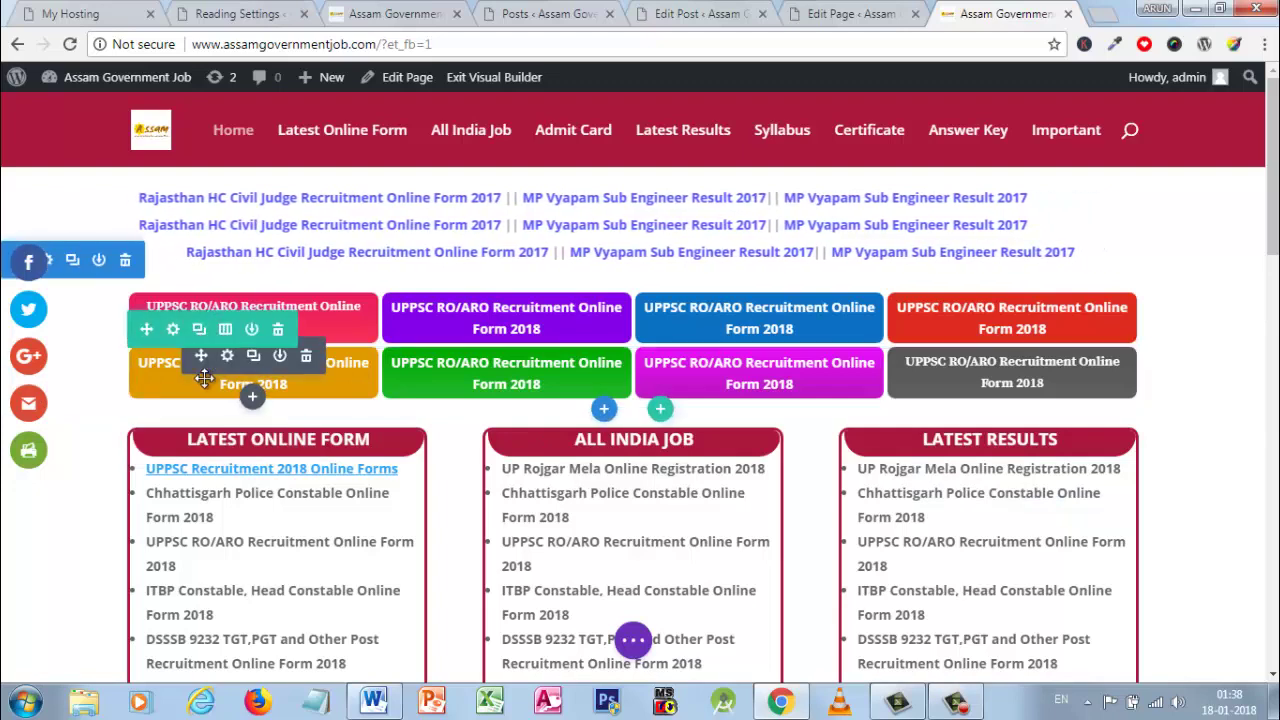
Open the settings of the home page's orange UPPSC RO/ARO button and copy the permalink from the UPPSC post's edit page
click(227, 356)
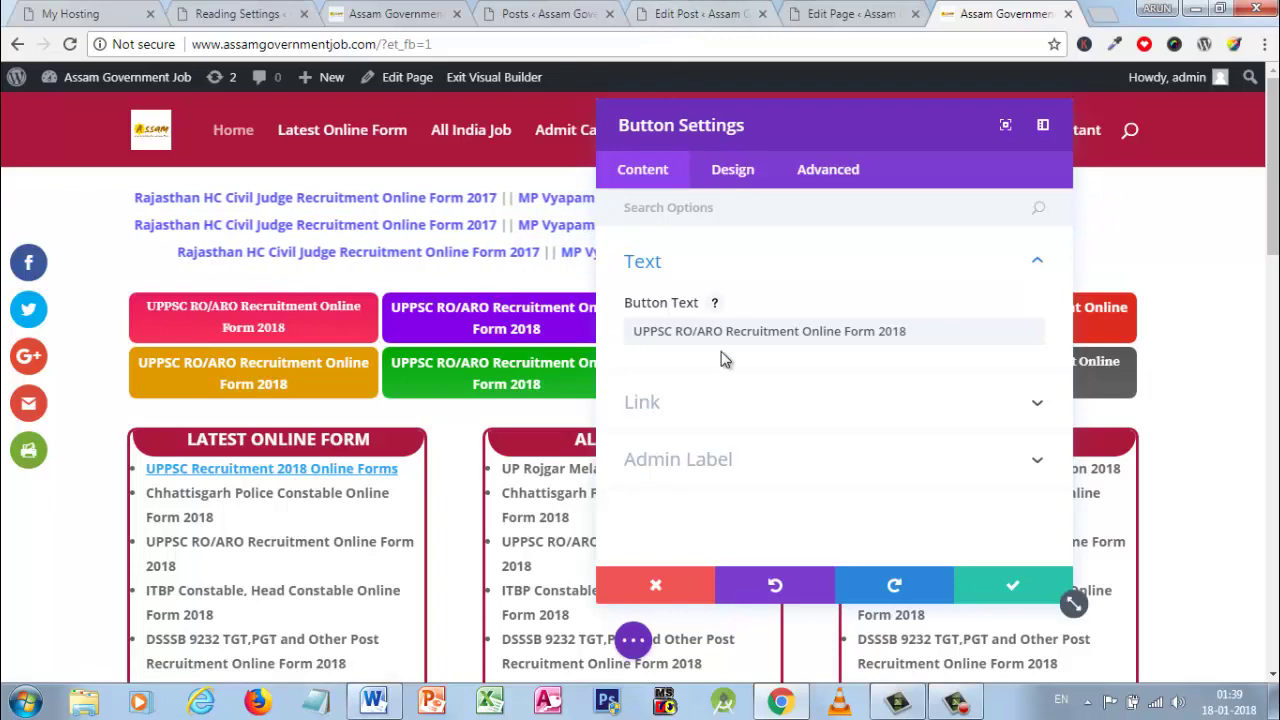
click(640, 12)
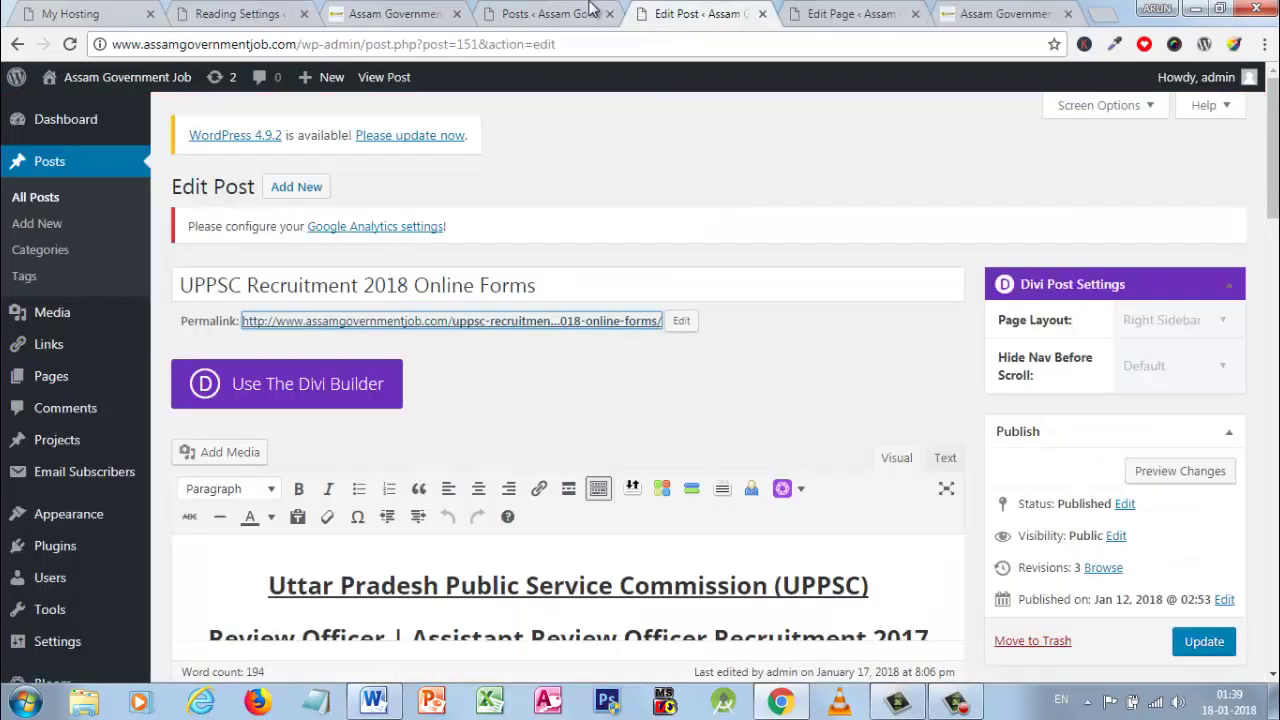
right_click(423, 324)
click(506, 434)
click(1005, 14)
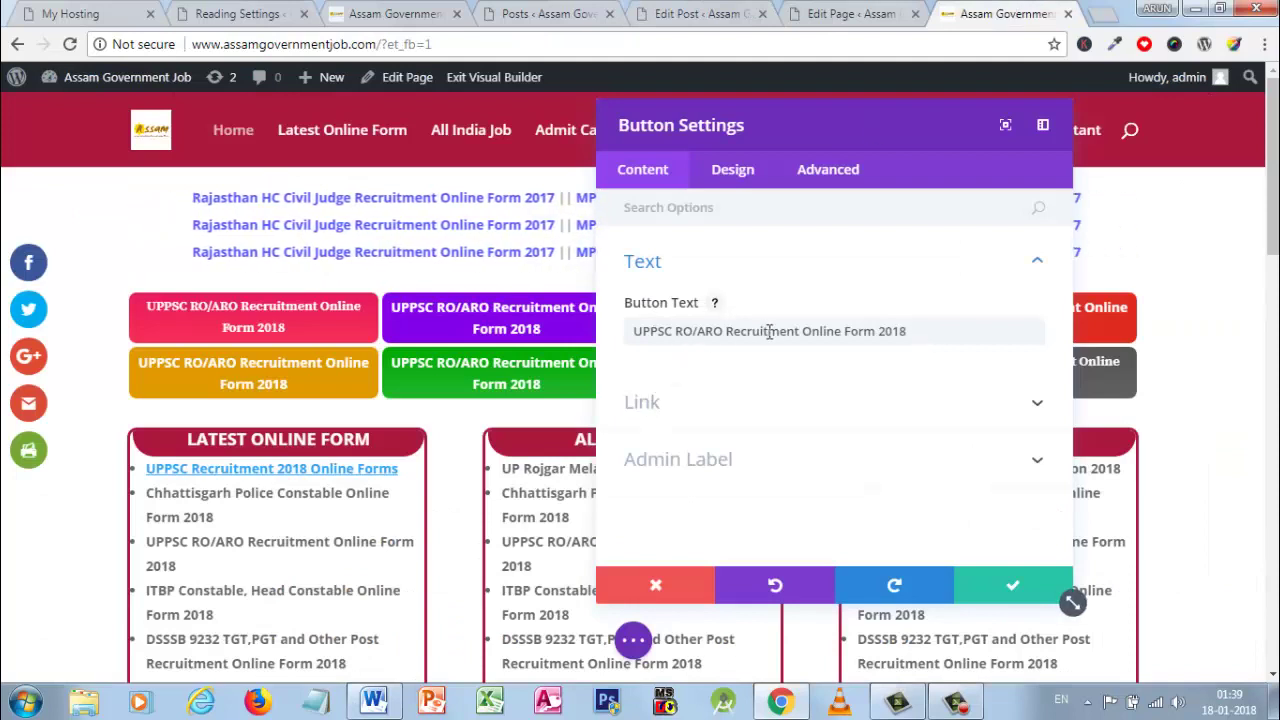
Retype the last two digits of the button text so it ends in 2018
click(930, 335)
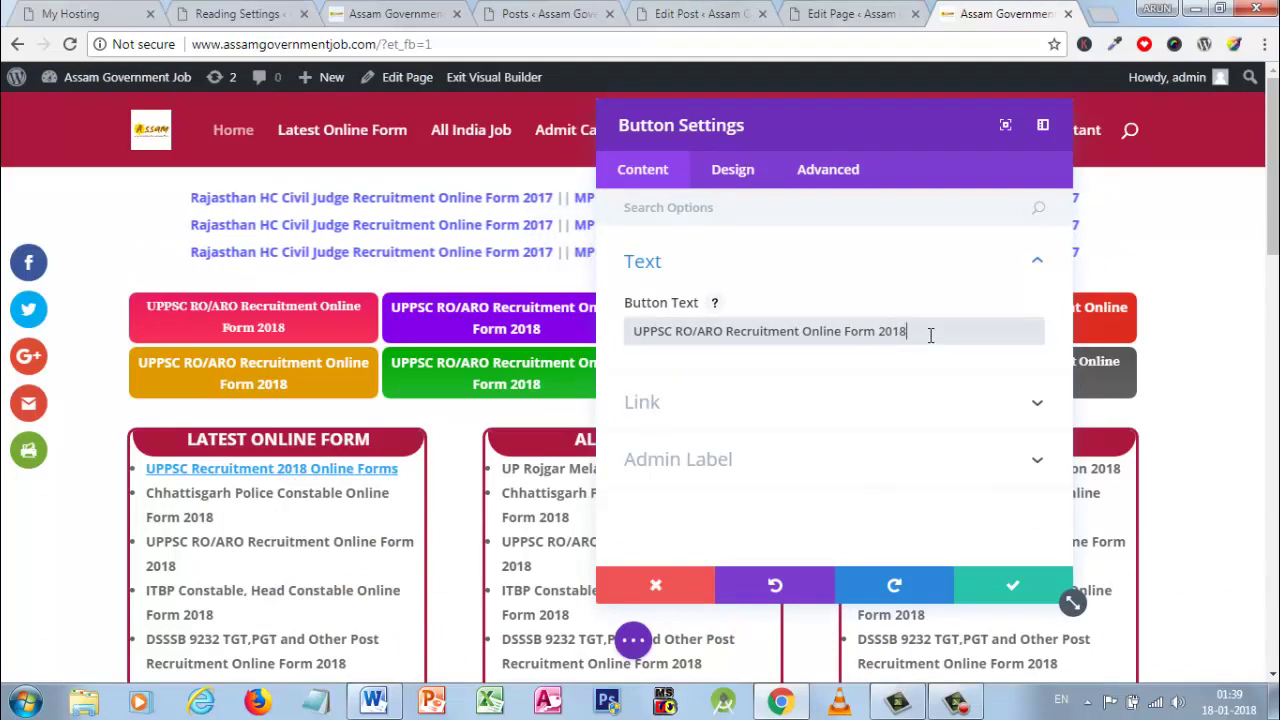
key(BackSpace)
key(BackSpace)
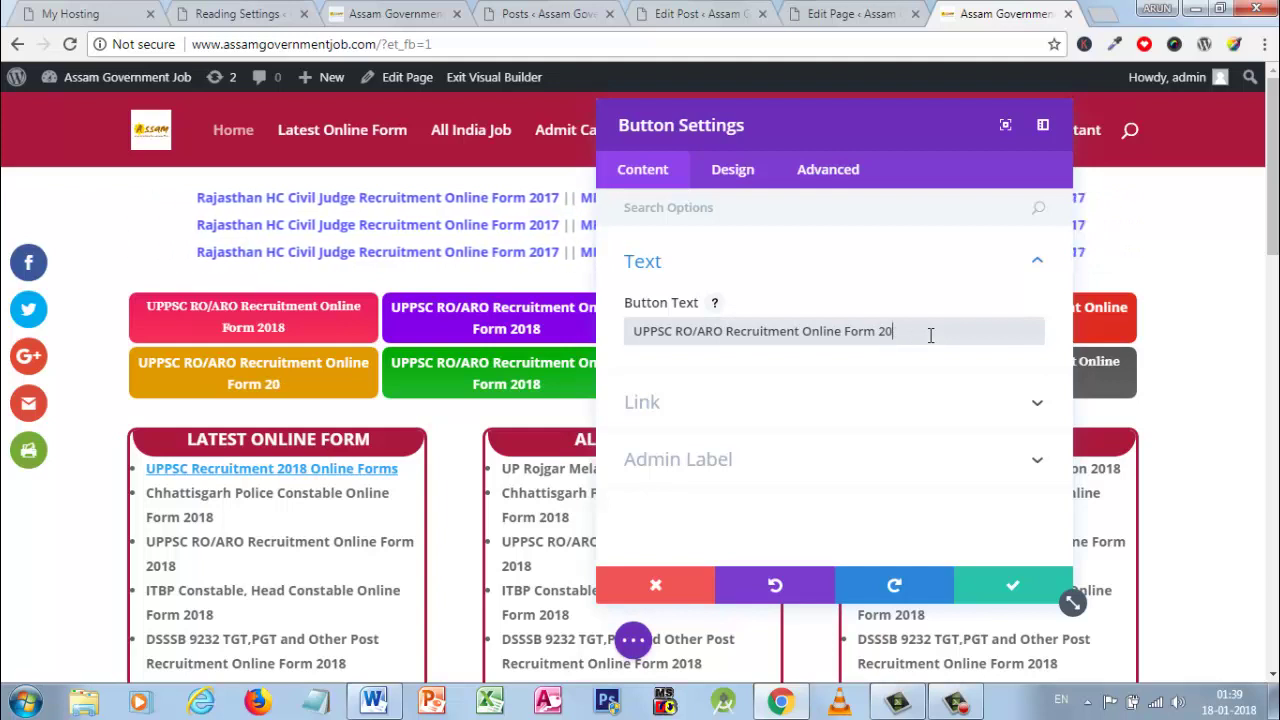
text(18)
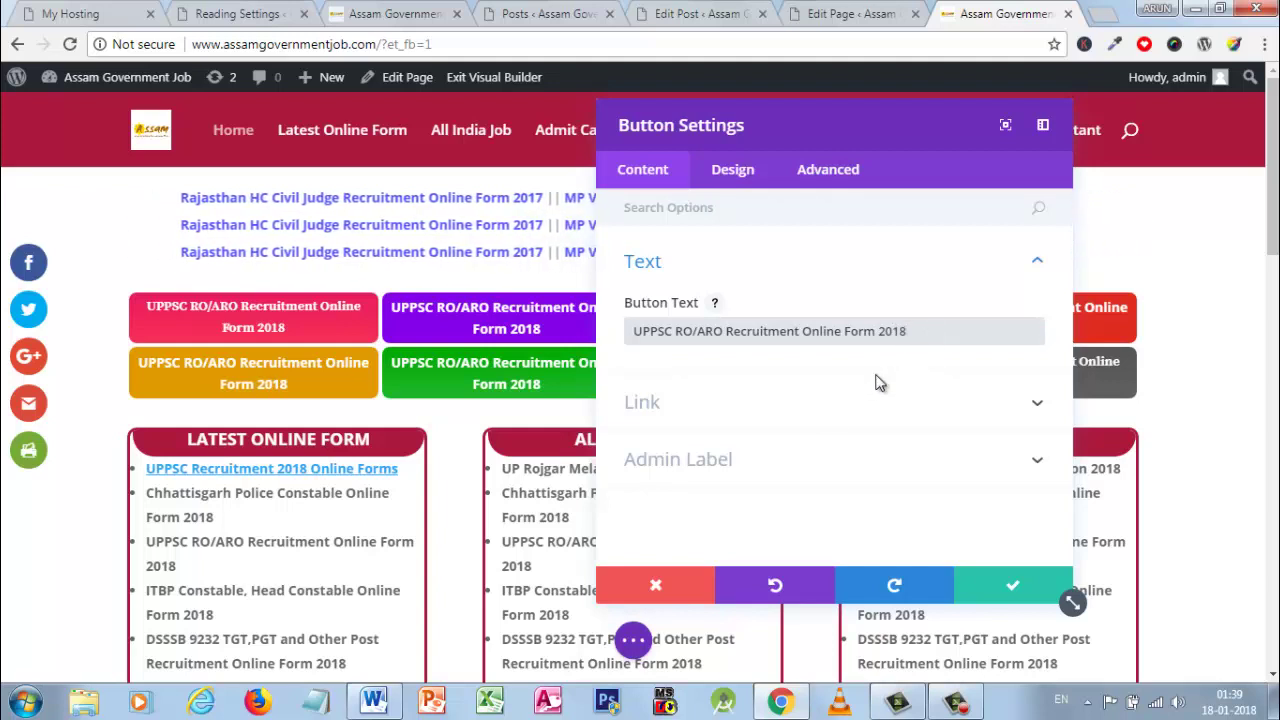
Set the orange button's URL to the copied uppsc-recruitment-2018-online-forms address and save the button settings
click(812, 418)
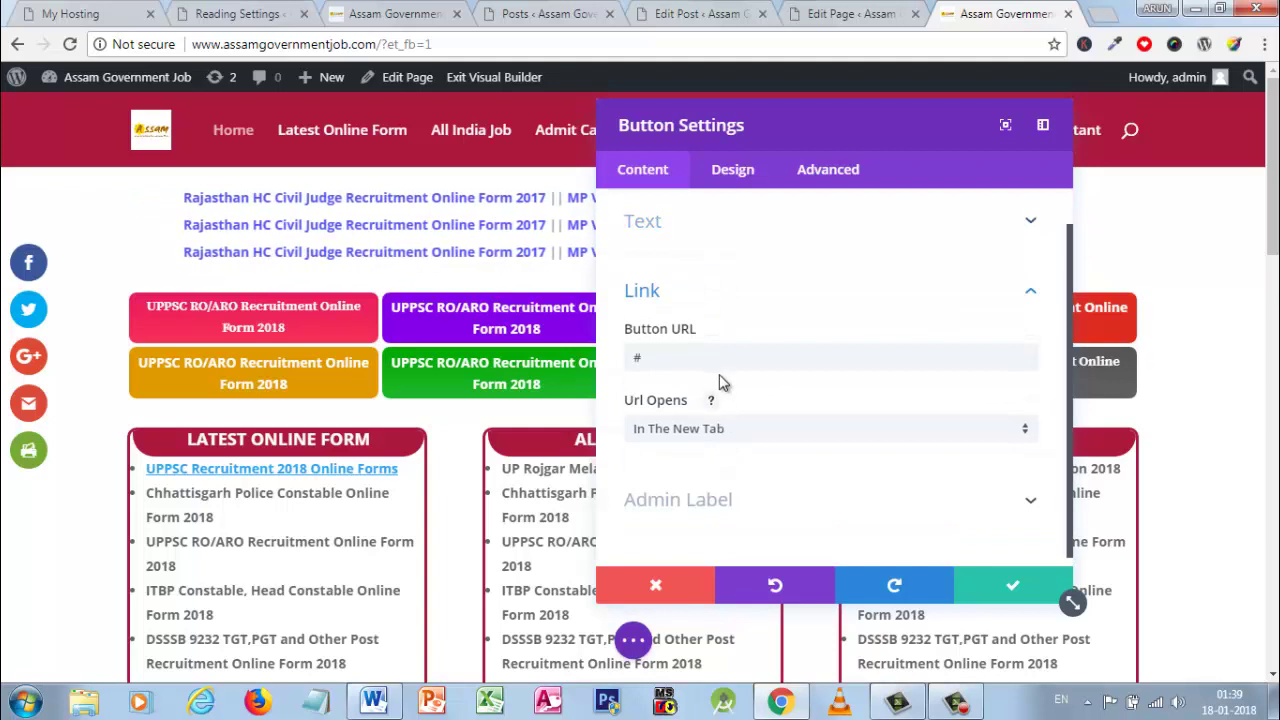
click(720, 365)
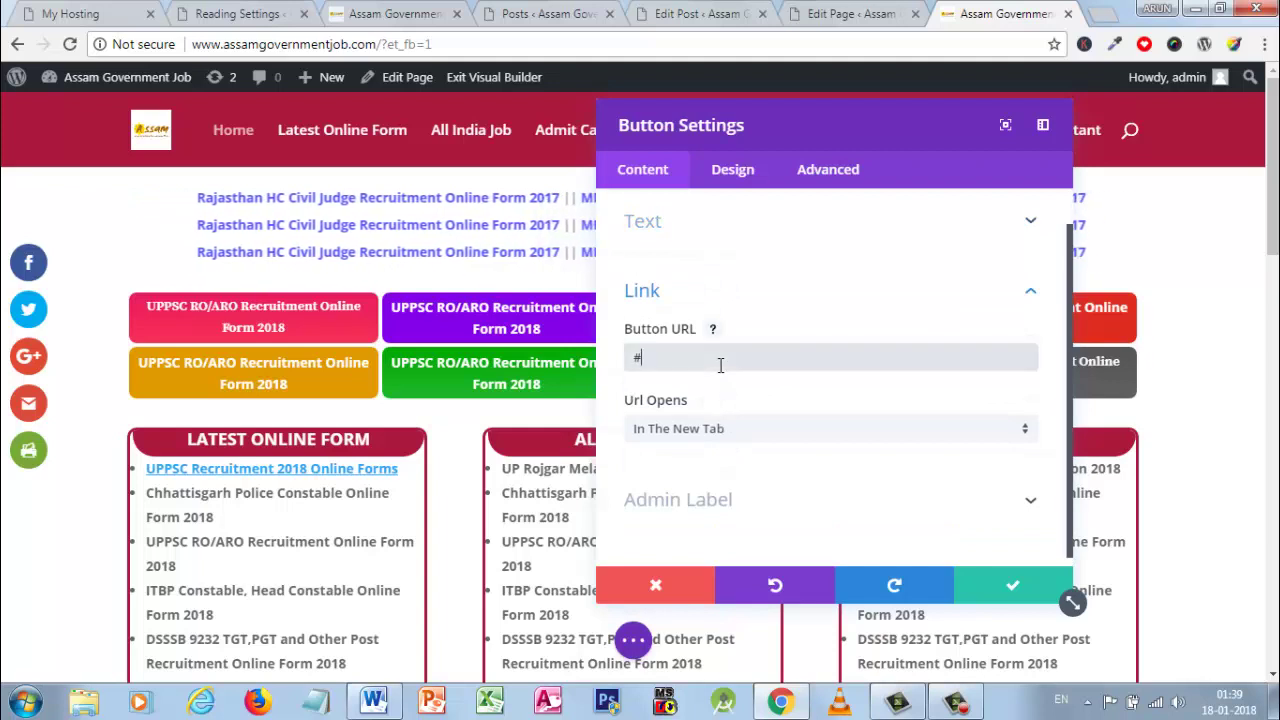
key(ctrl+v)
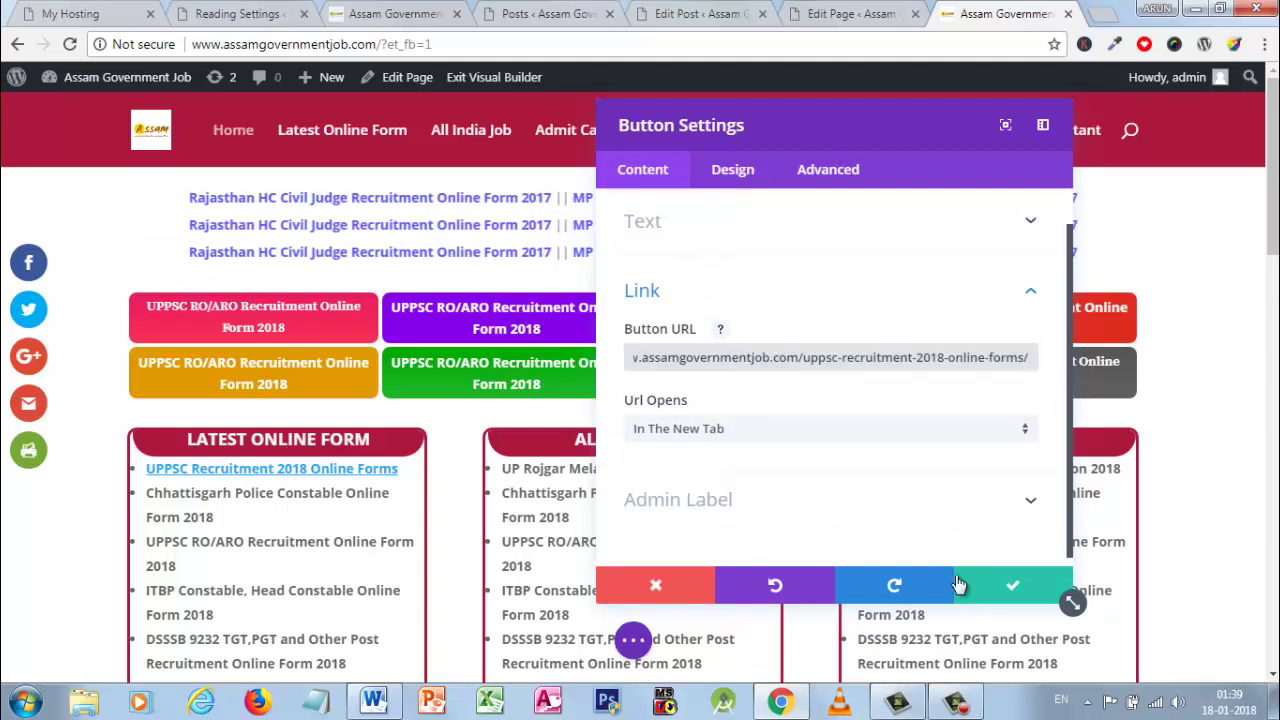
click(1003, 584)
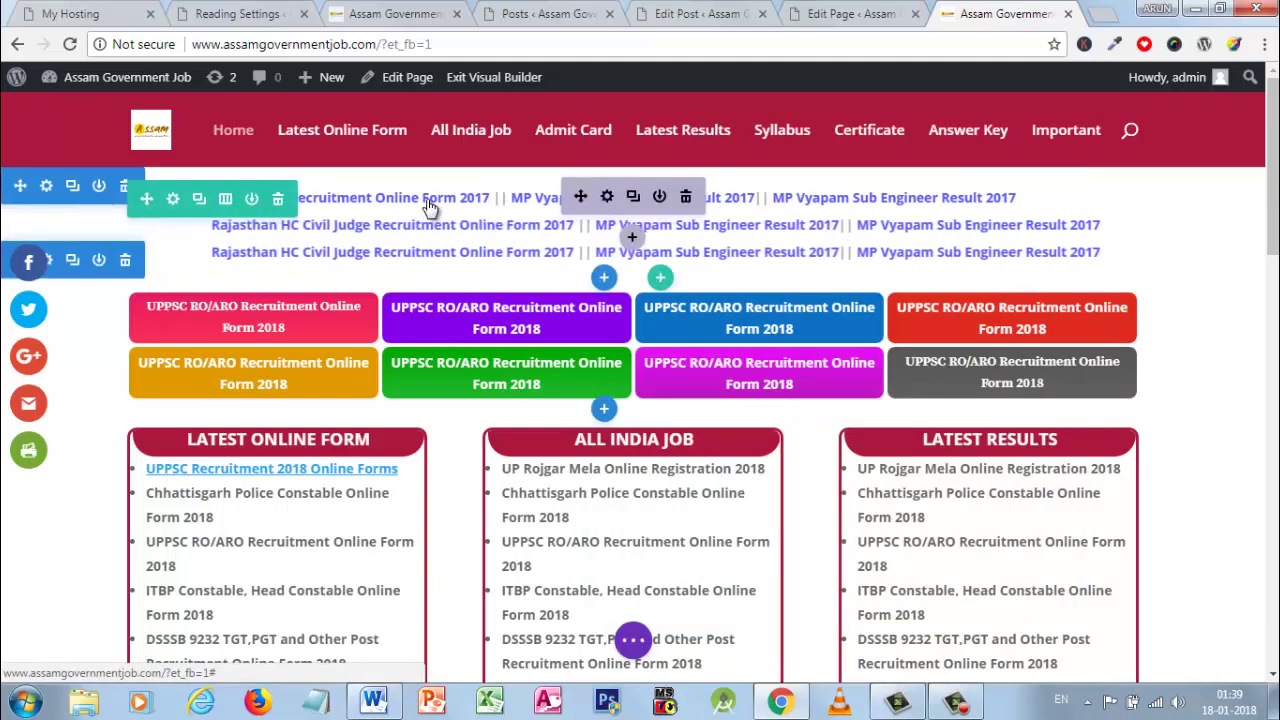
In the home page's scrolling marquee code module, replace the first link's # placeholder with the copied uppsc-recruitment-2018-online-forms address
click(607, 197)
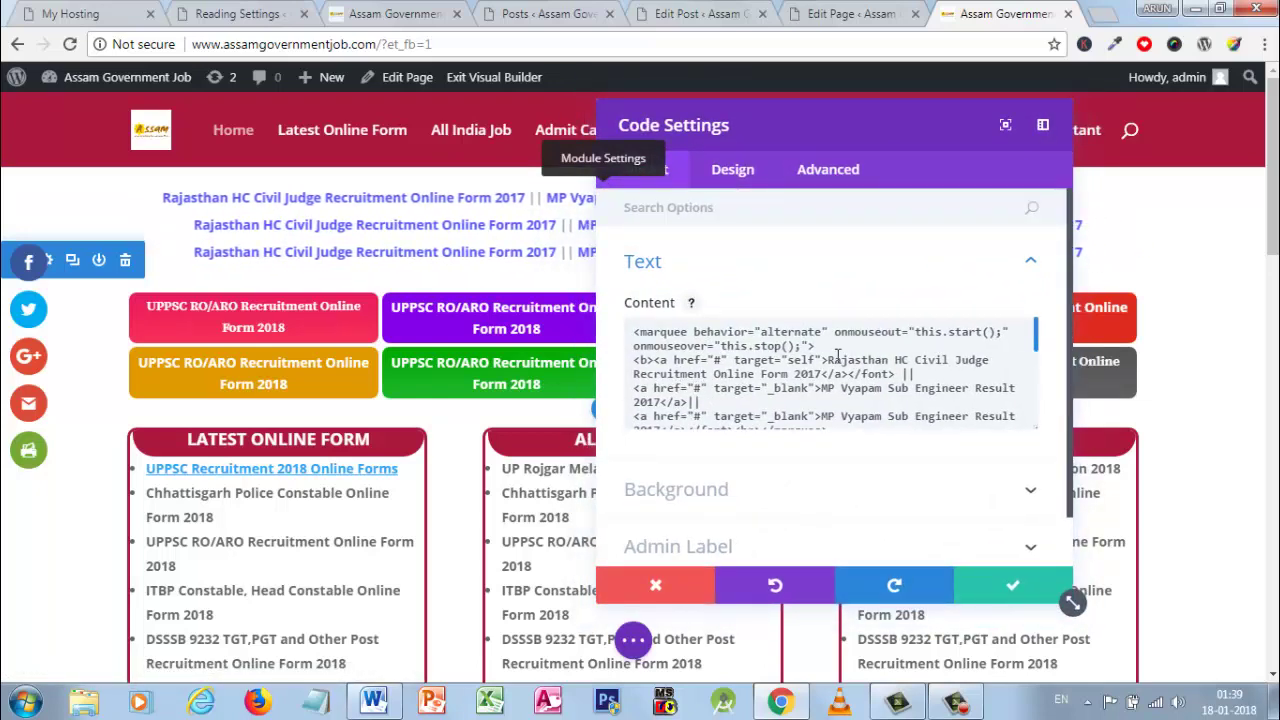
click(724, 361)
key(BackSpace)
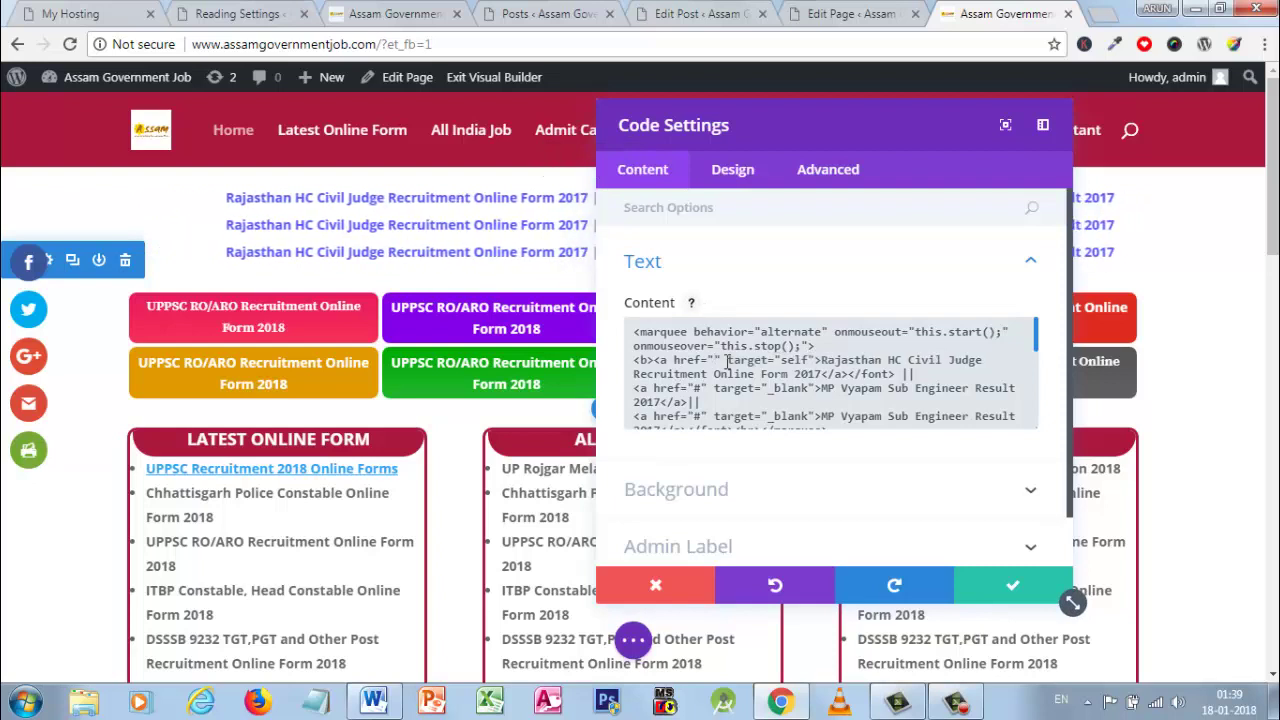
key(ctrl+v)
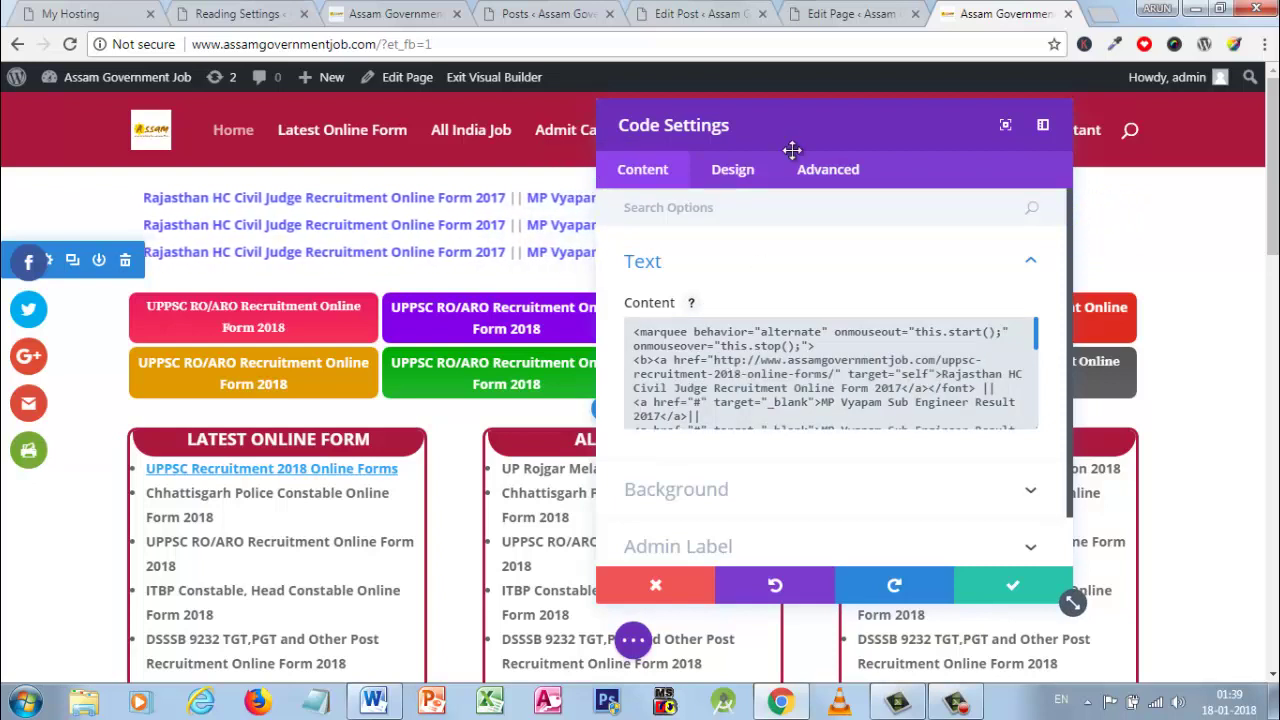
Replace the first marquee link's Rajasthan HC Civil Judge text with "UPPSC ARO RO Online Form 2018"
drag(823, 129, 882, 124)
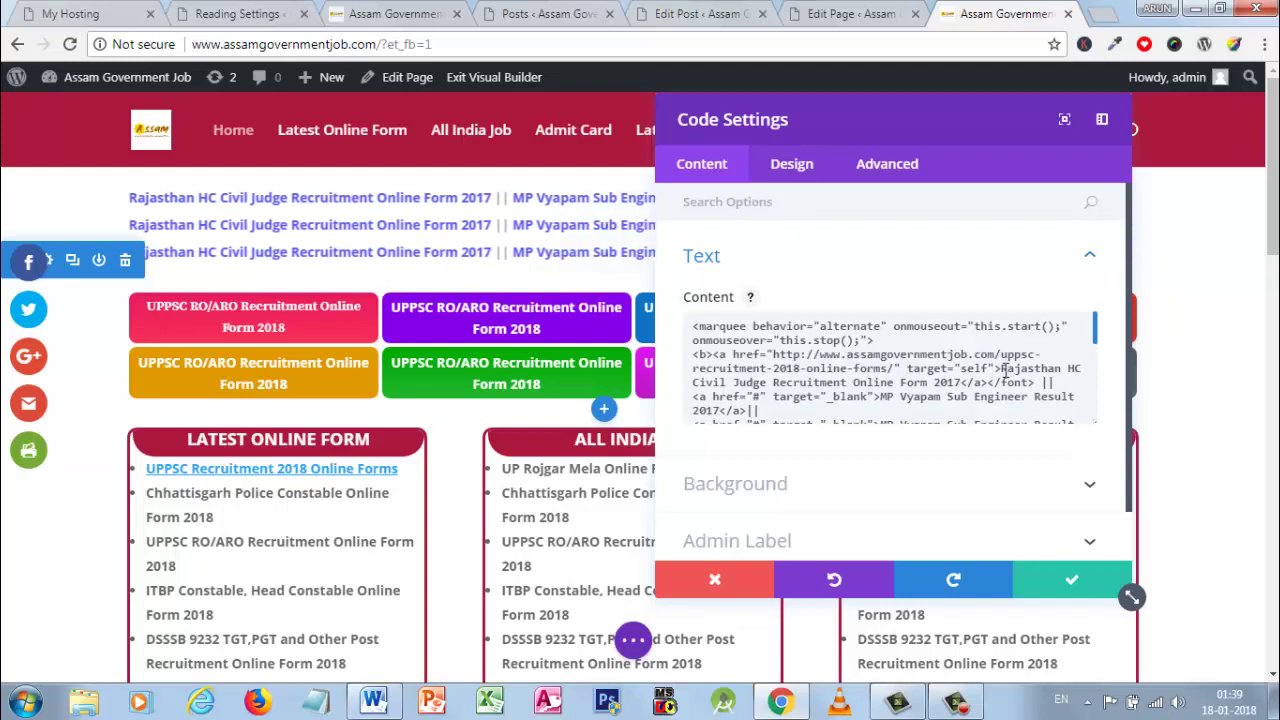
drag(1002, 368, 958, 378)
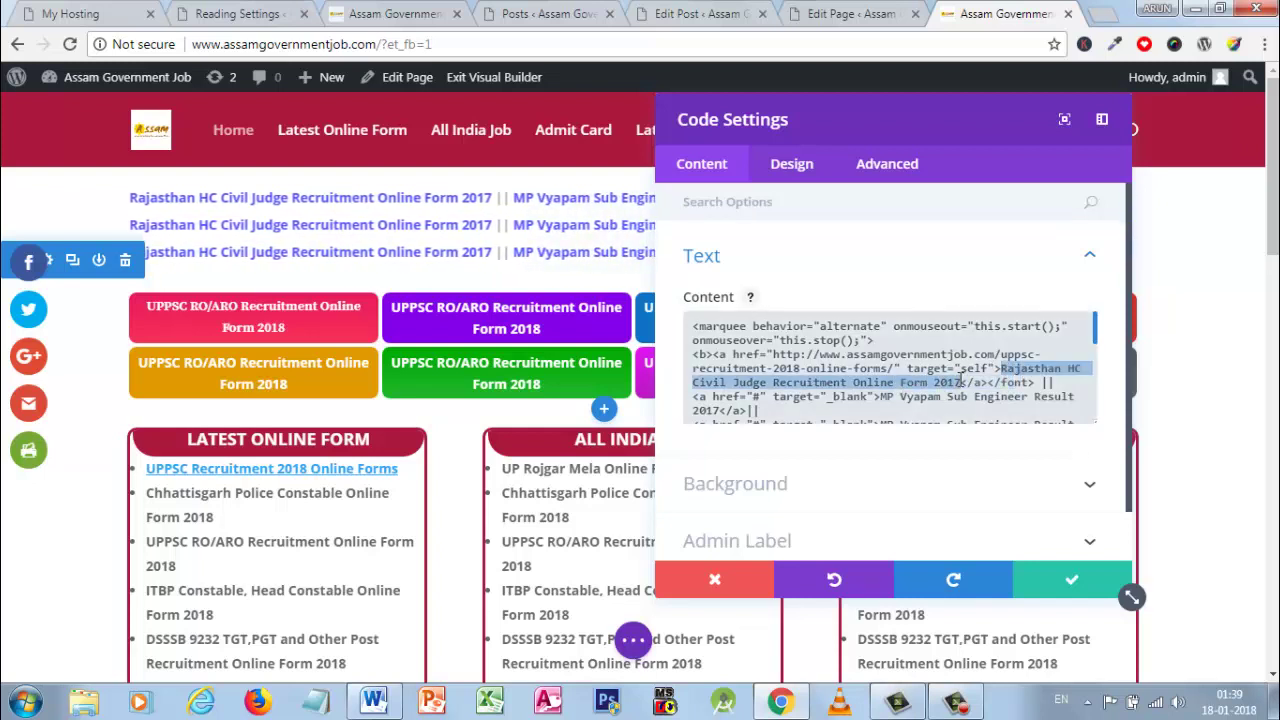
key(BackSpace)
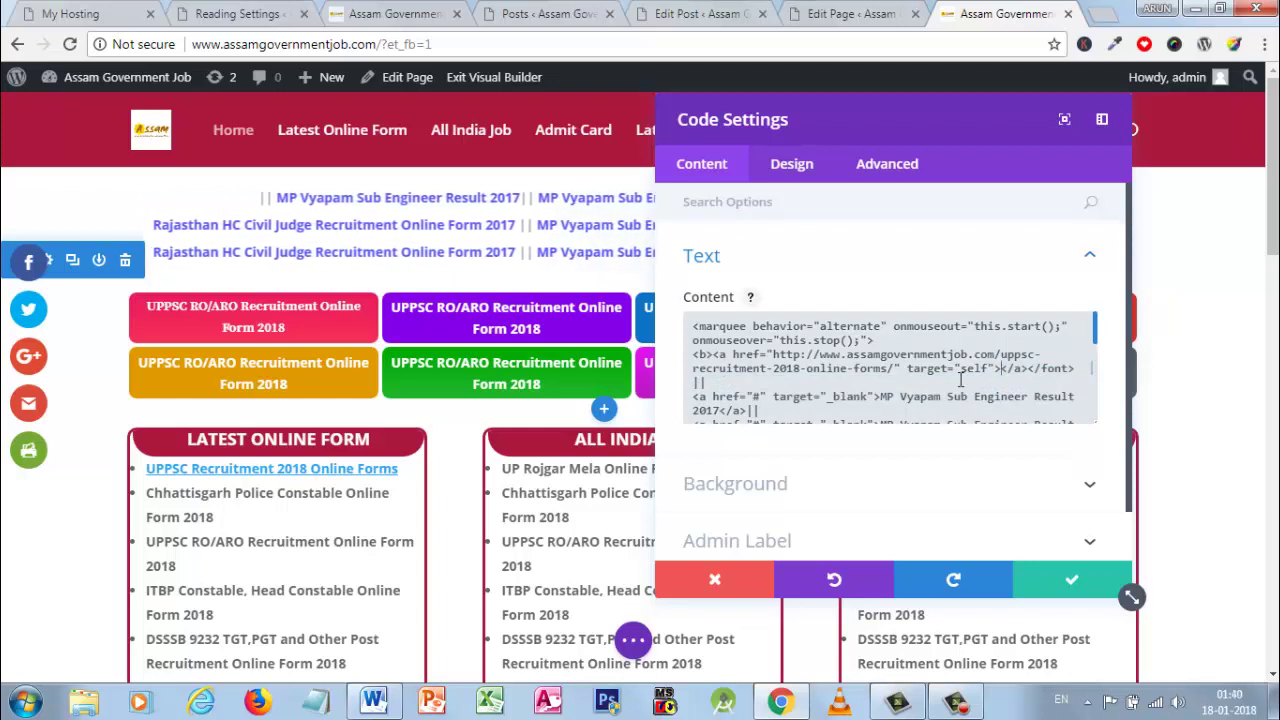
text(YOO)
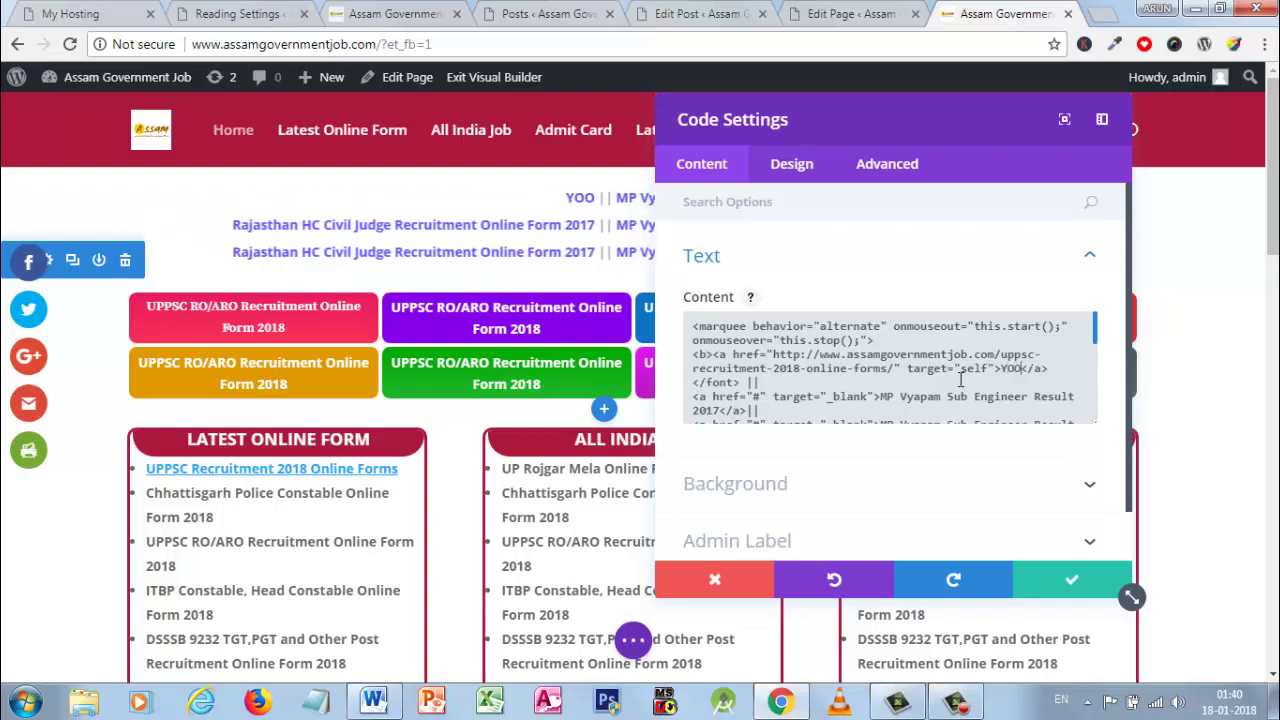
key(BackSpace)
key(BackSpace)
key(BackSpace)
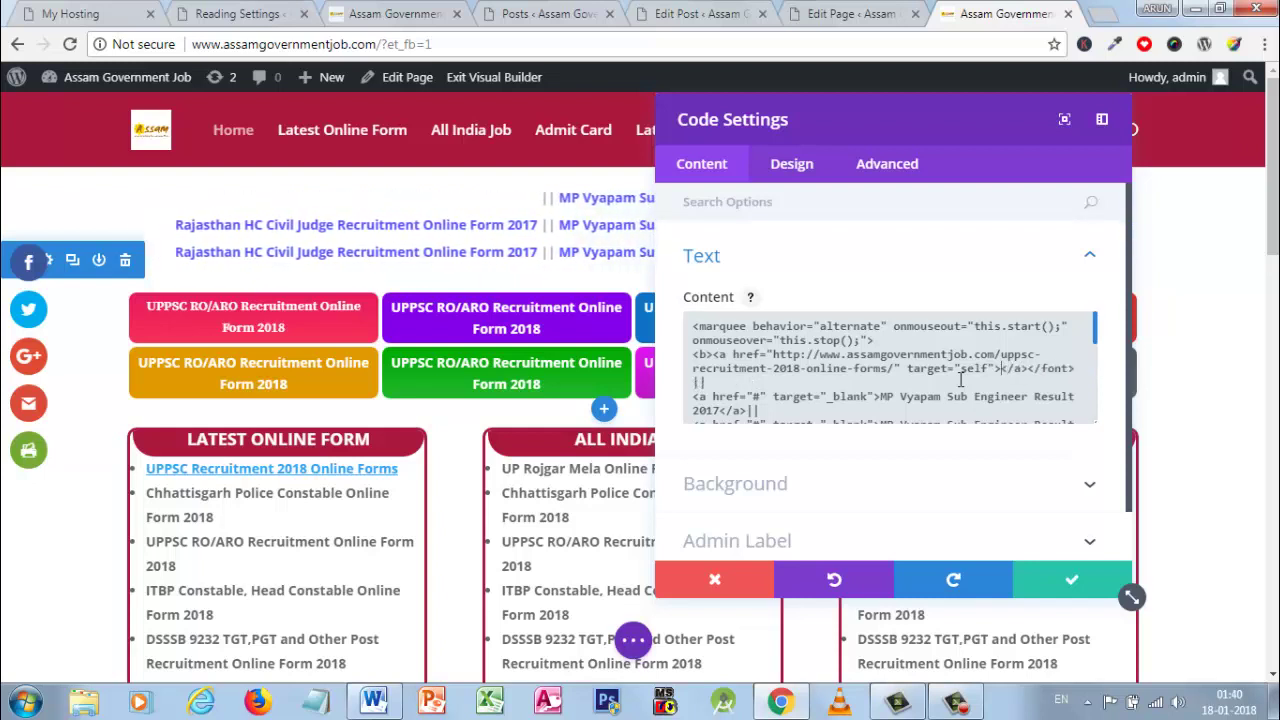
text(UPPSC)
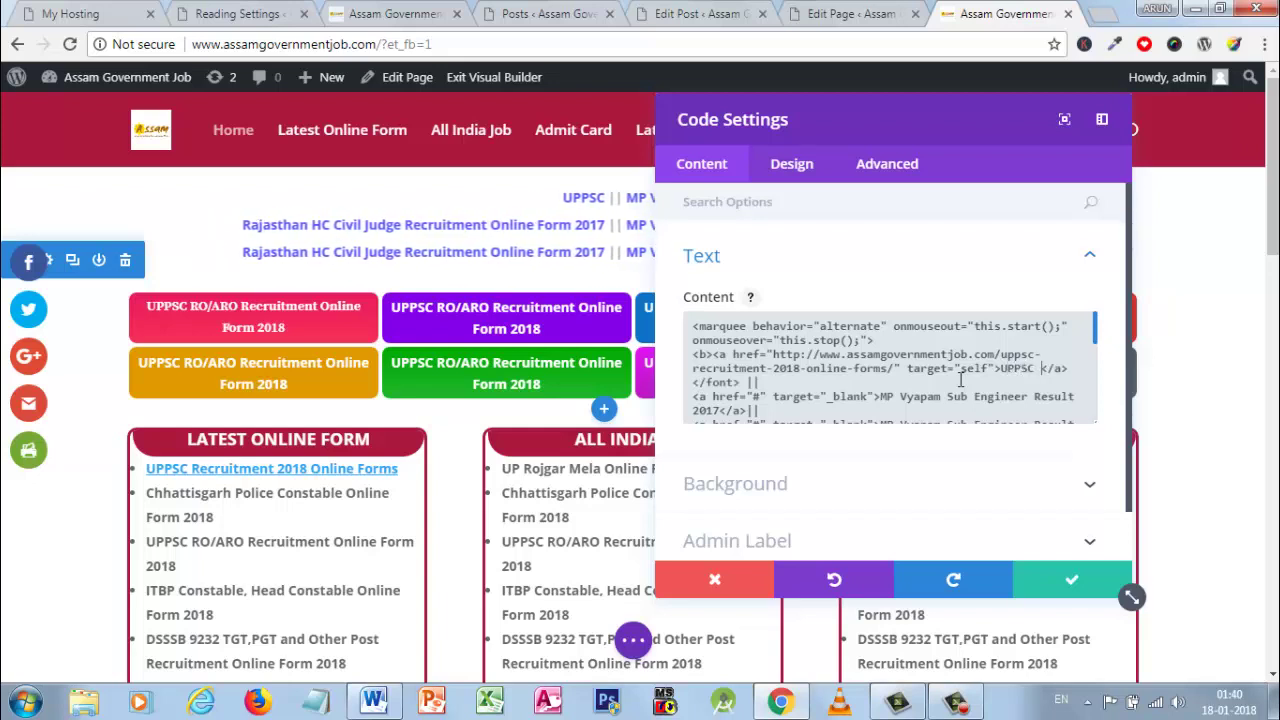
text( ARO)
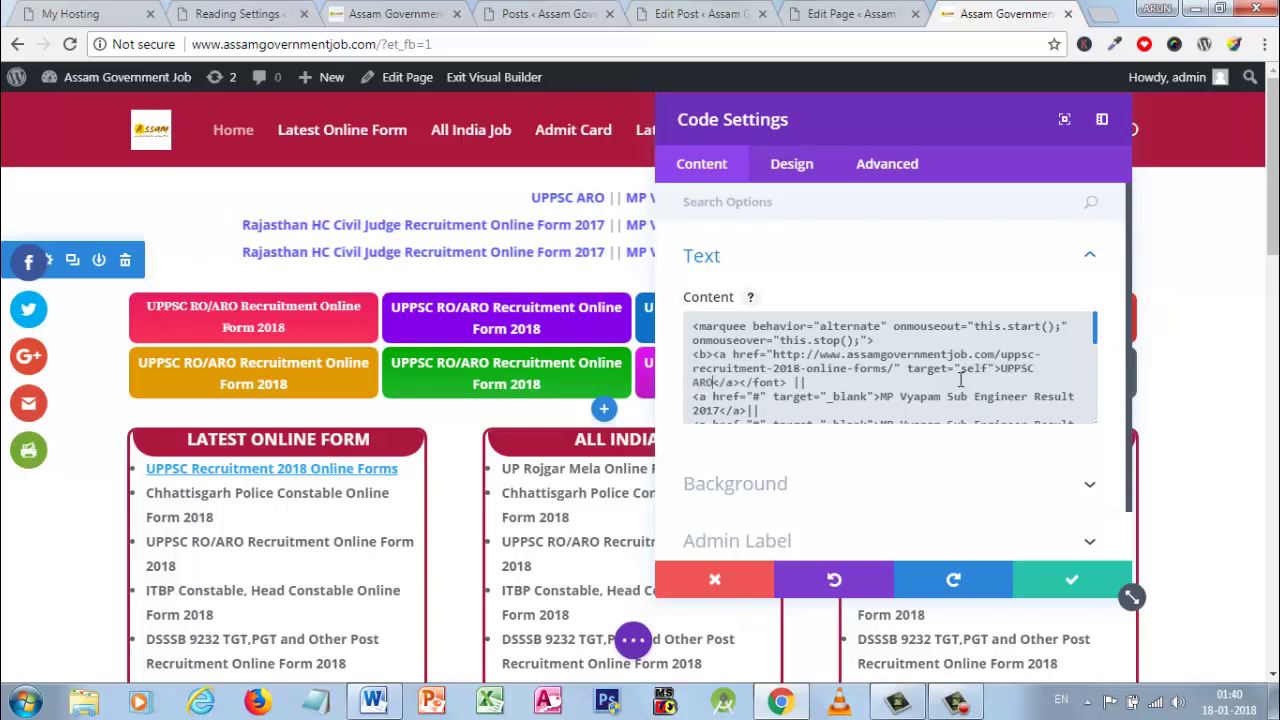
text( R)
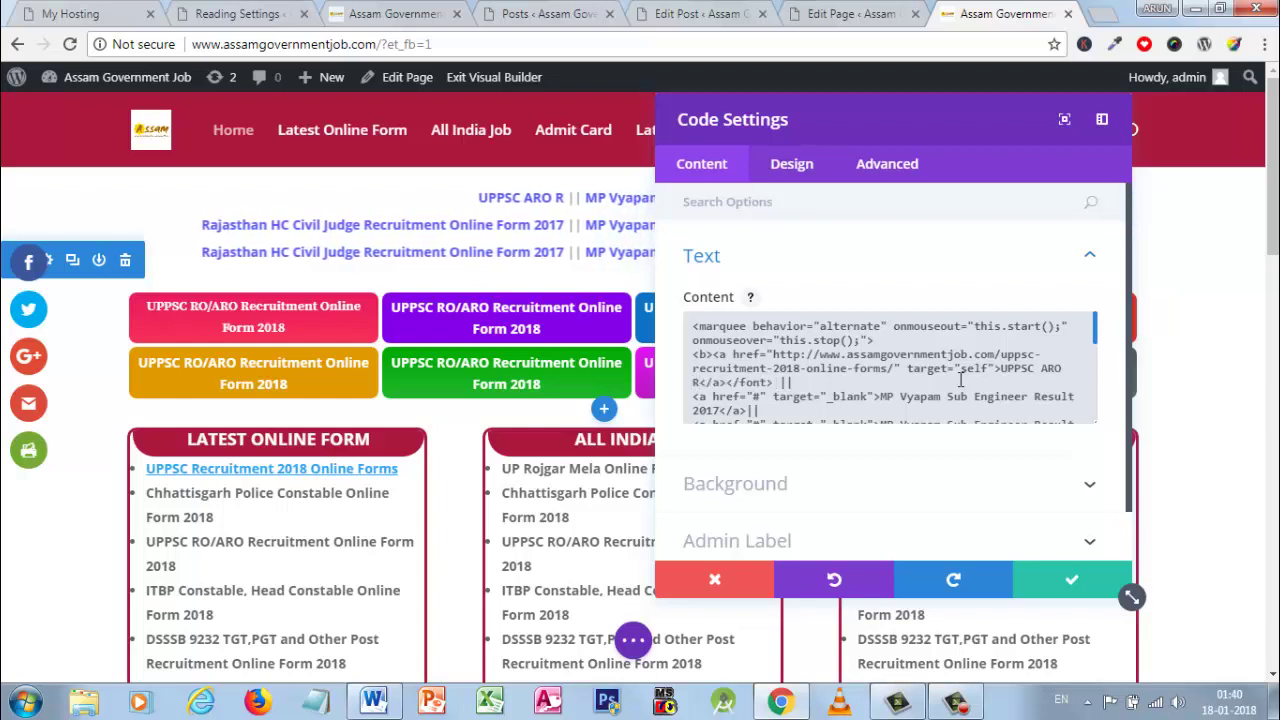
text(O Online)
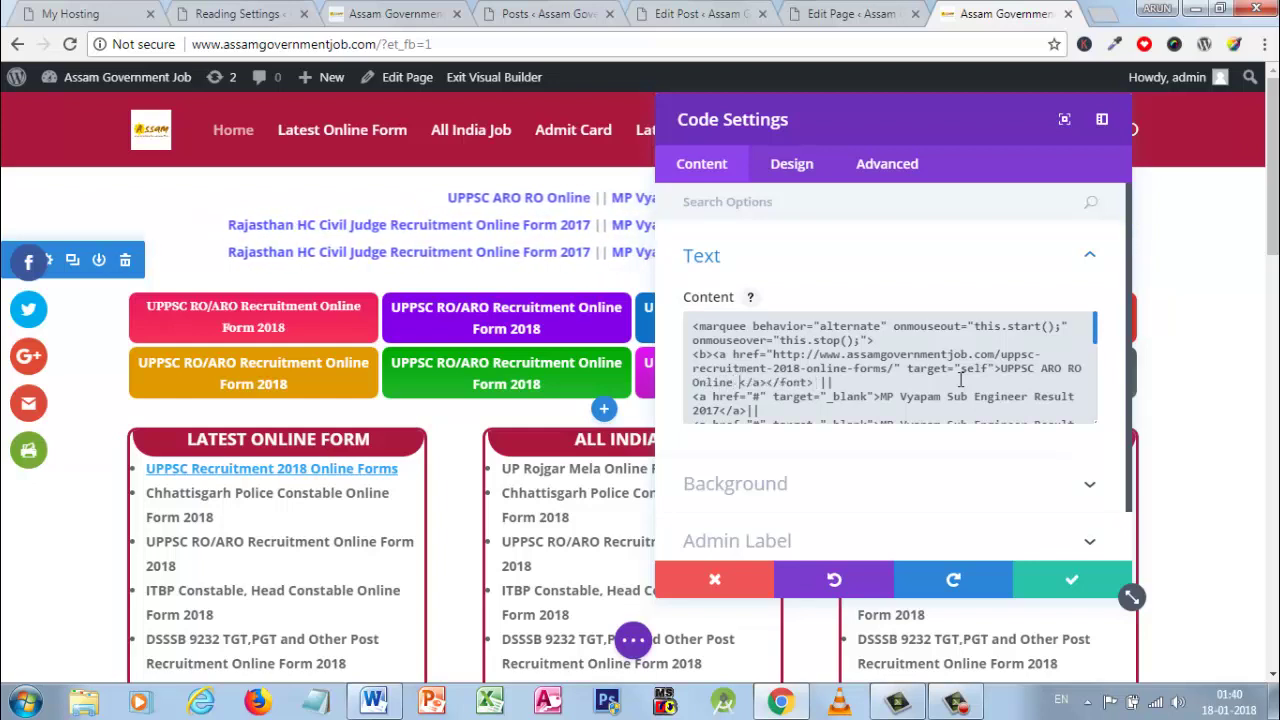
text( Foem)
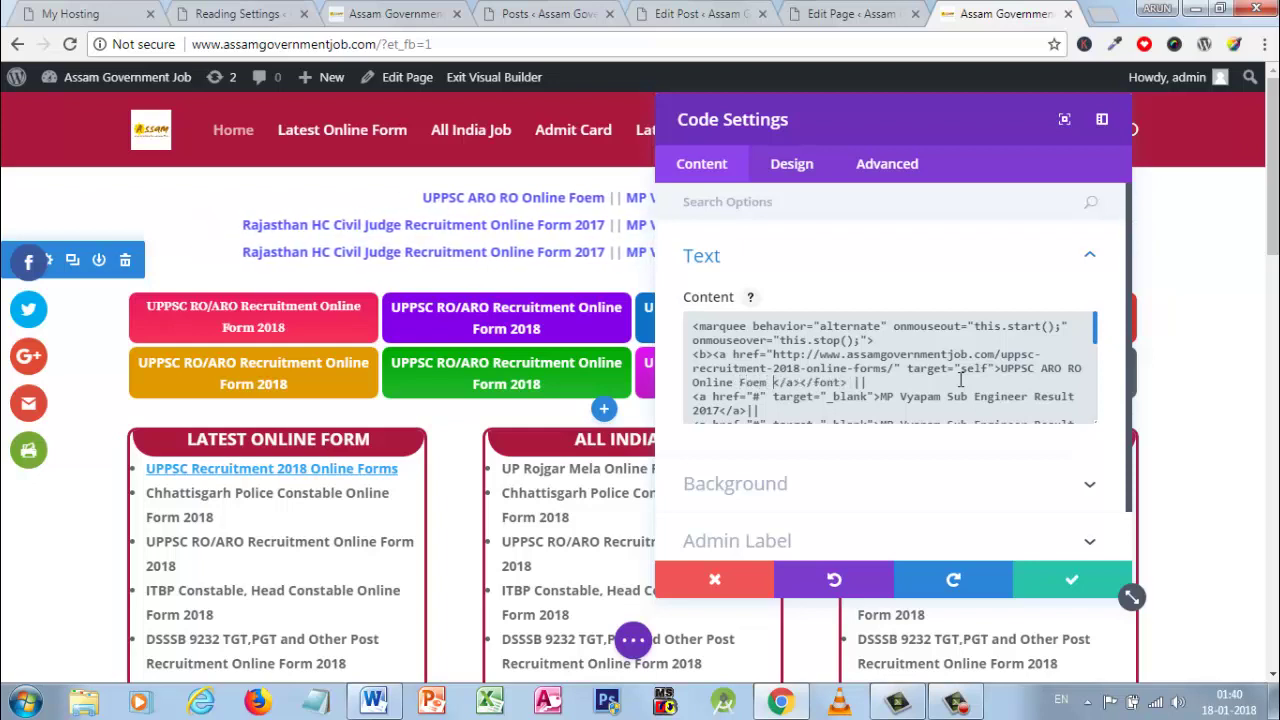
key(BackSpace)
key(BackSpace)
key(BackSpace)
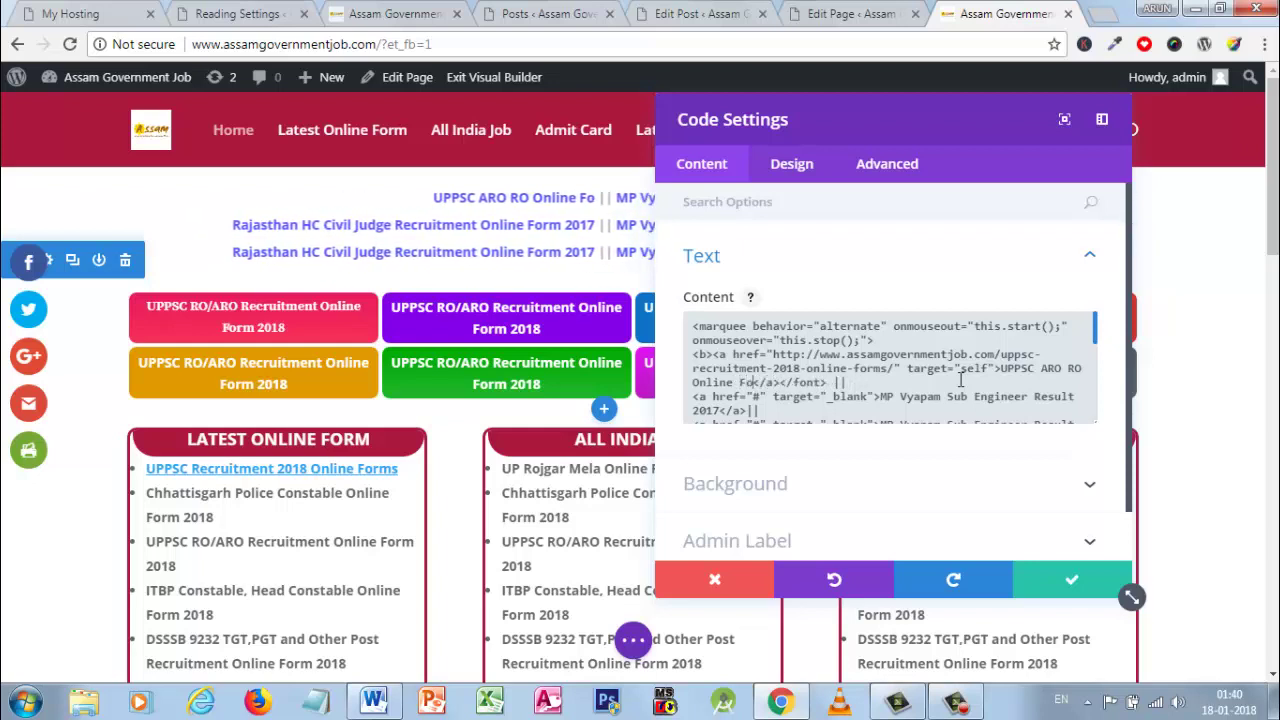
text(r)
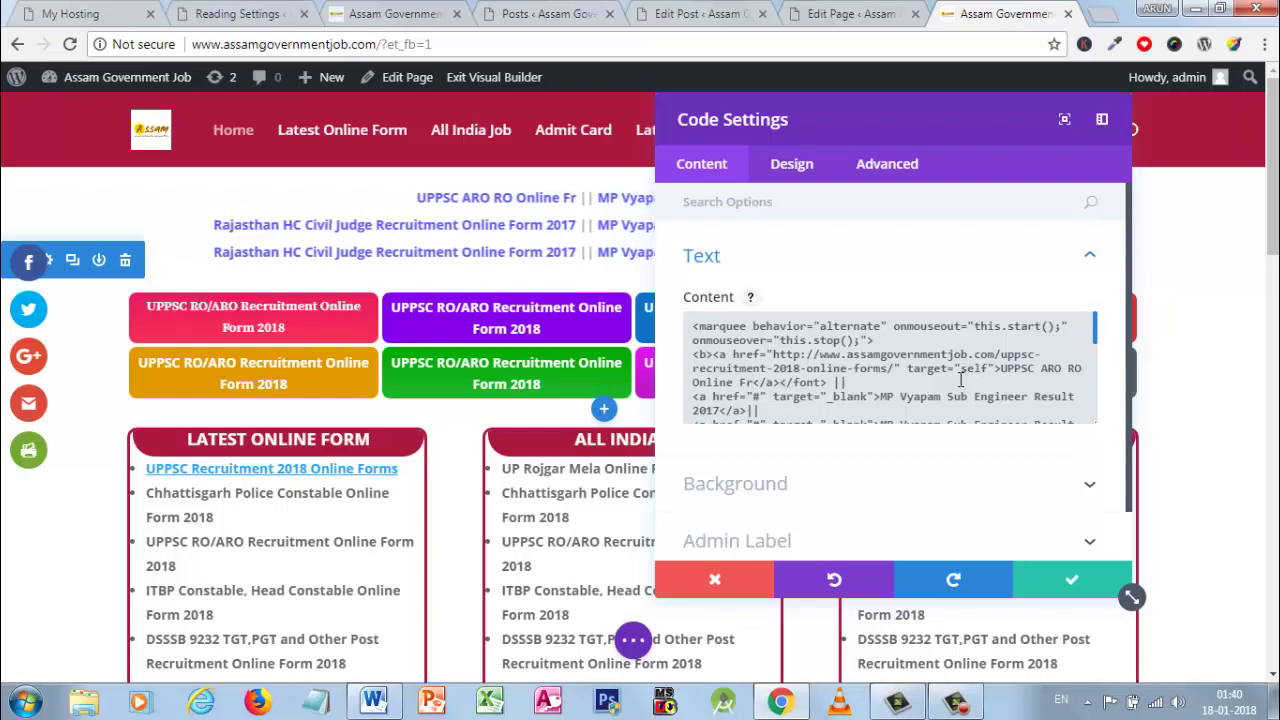
text(om )
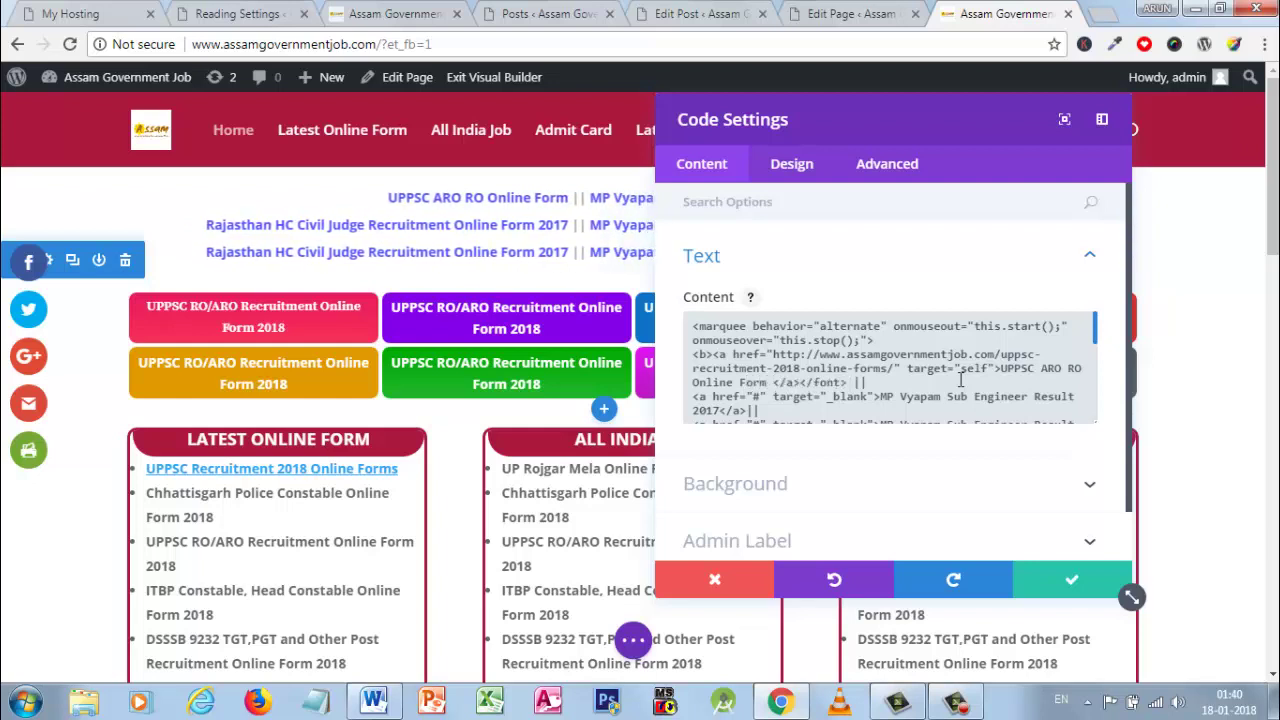
text(2018)
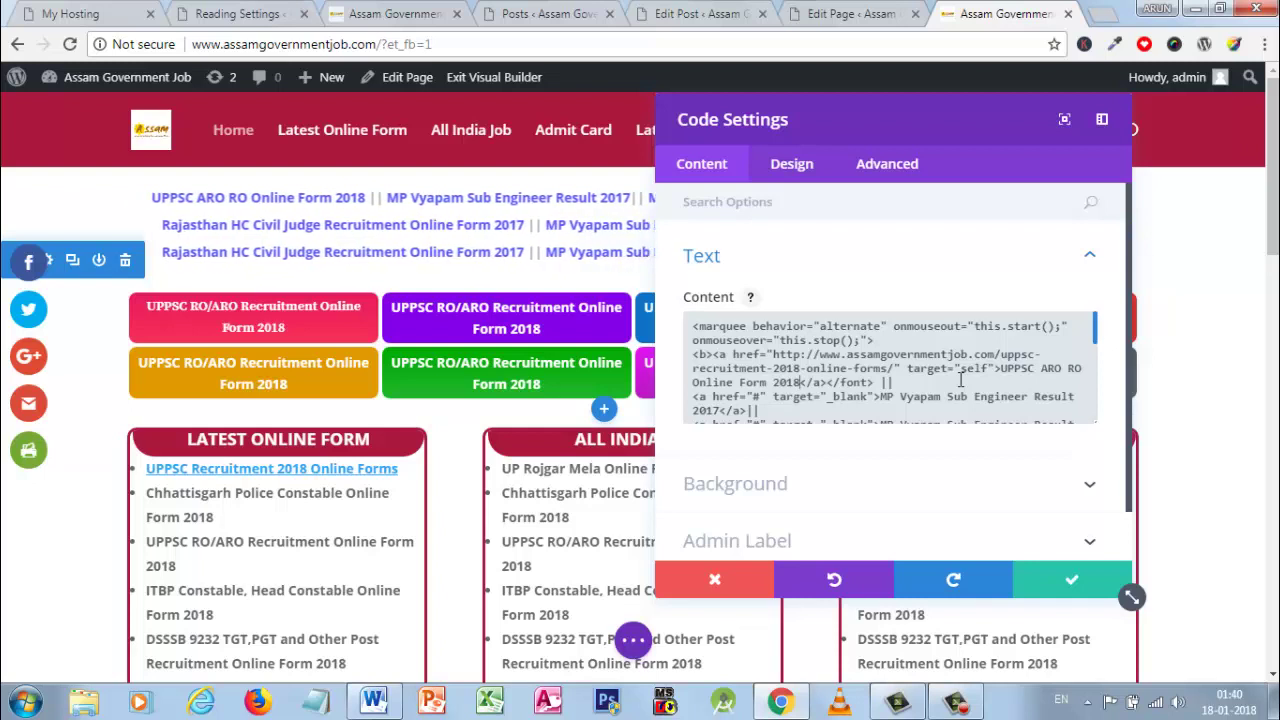
Add a gradient background to the marquee code module and lower its second colour's opacity to 0.22
click(871, 488)
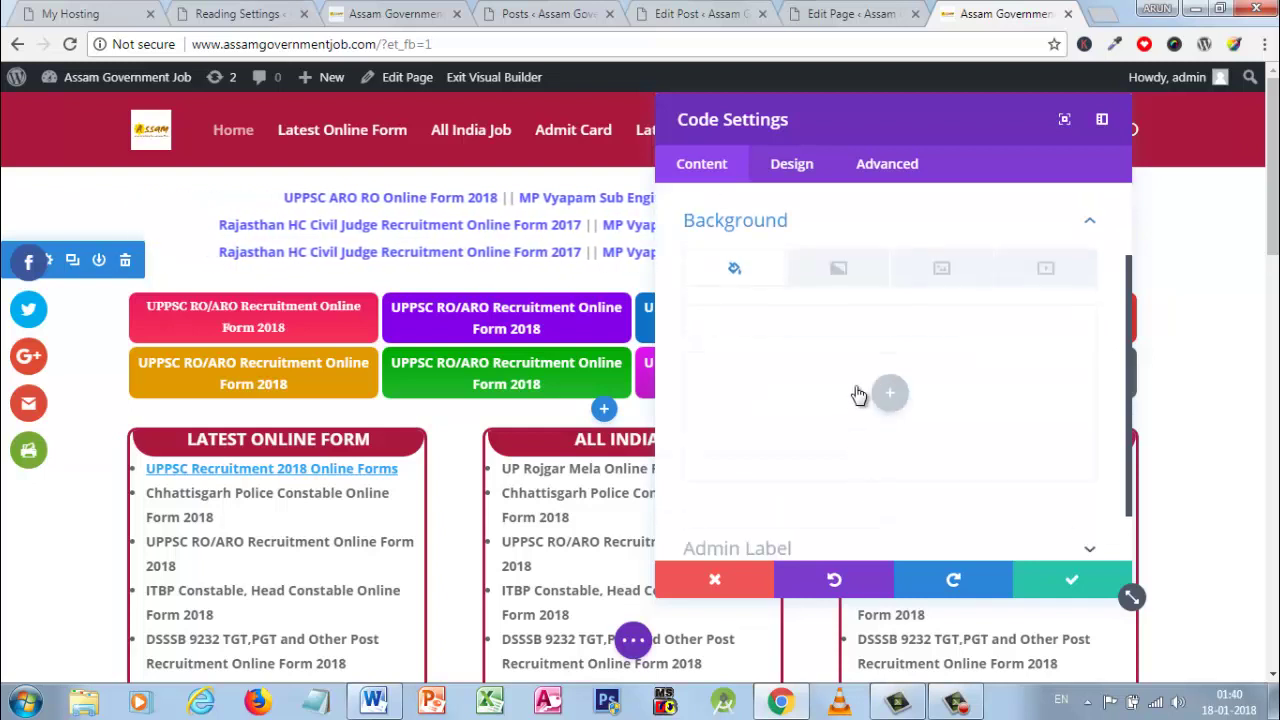
click(837, 280)
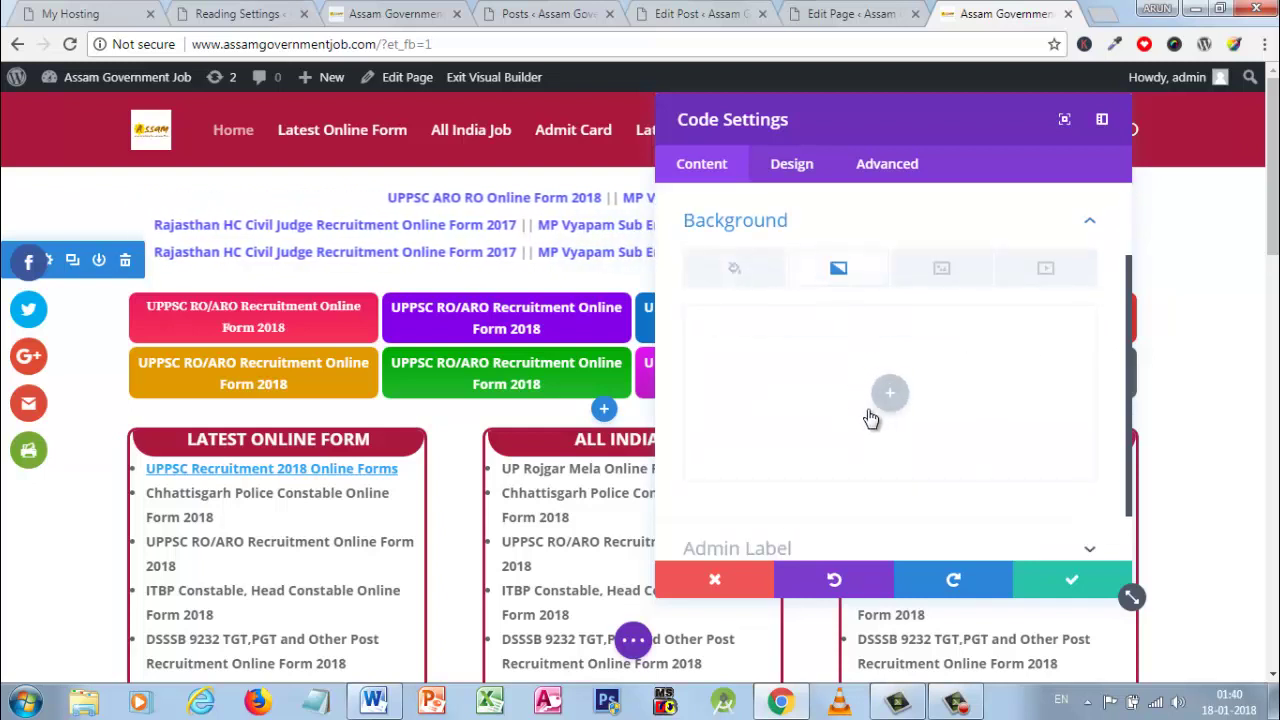
click(889, 394)
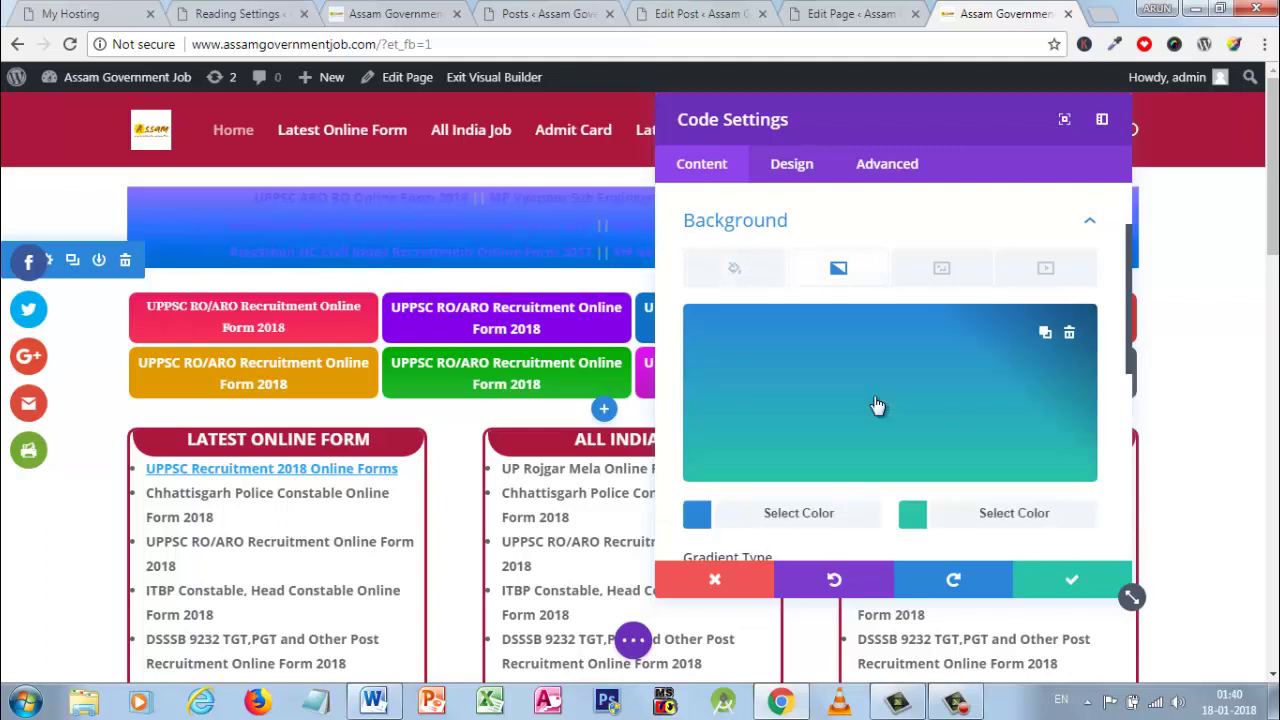
click(912, 513)
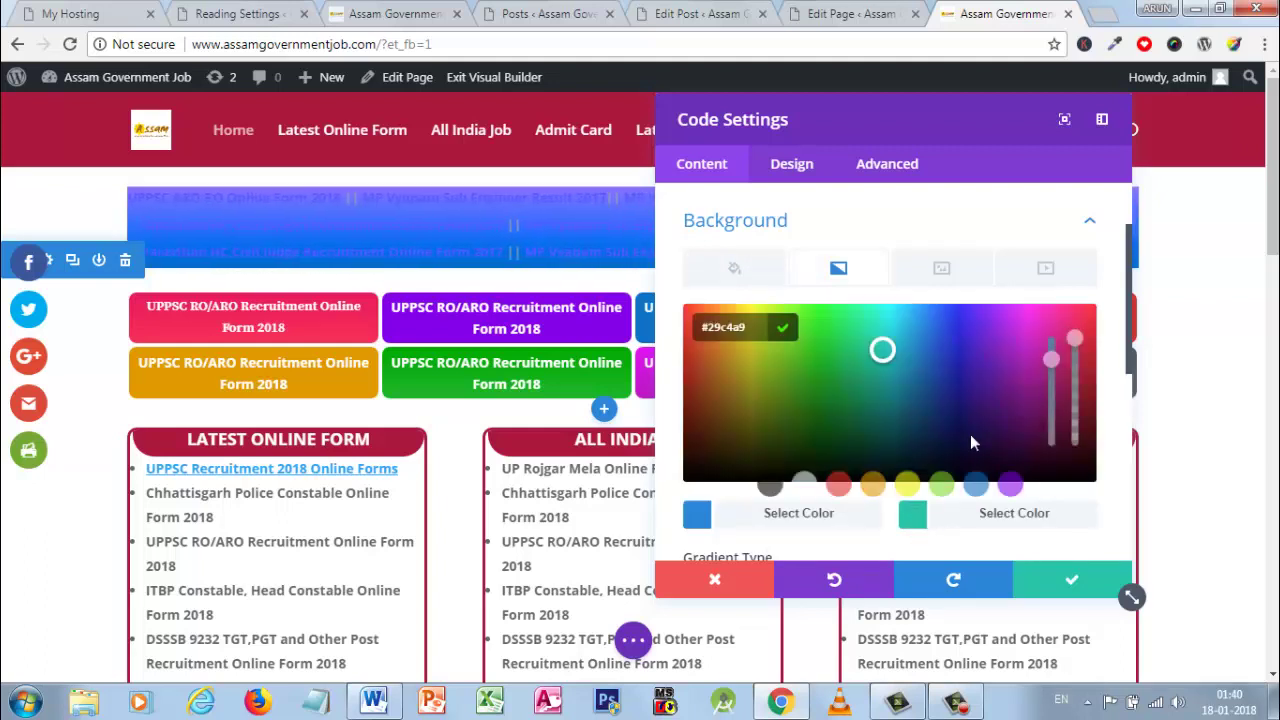
click(1076, 450)
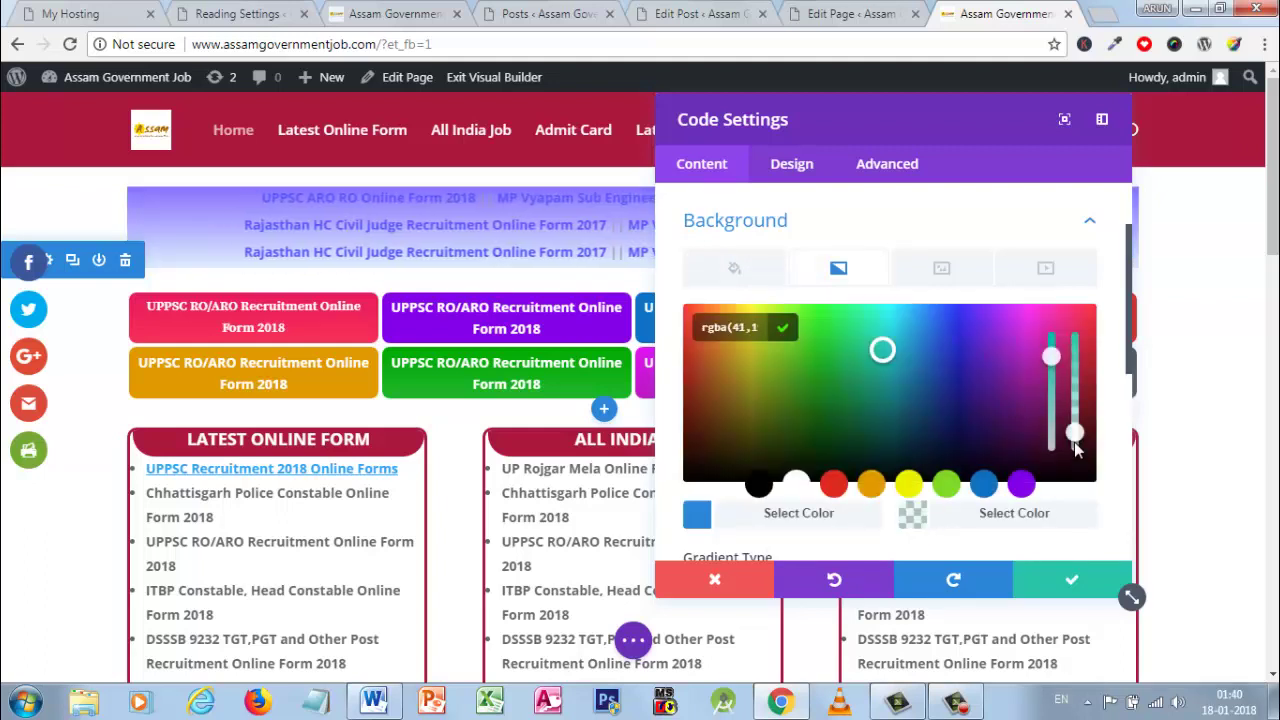
drag(1072, 430, 1074, 420)
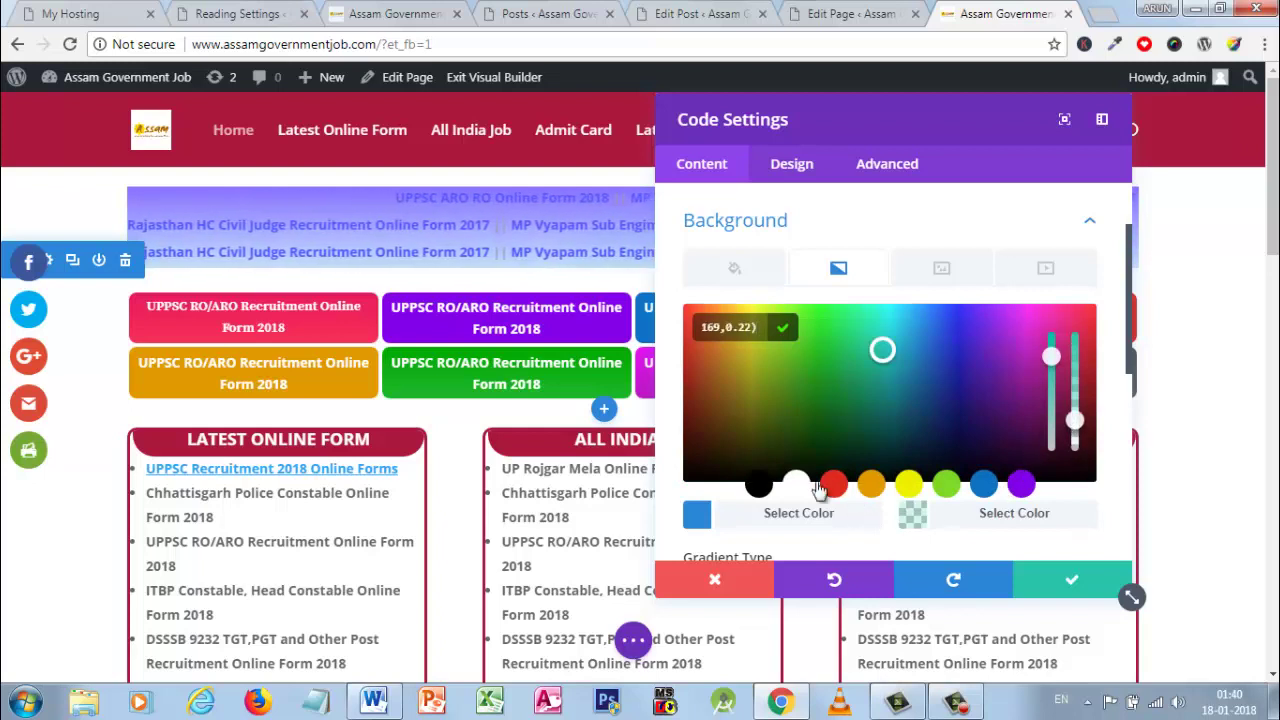
Change the gradient's first colour to a pale greyish green with an opacity of 0
click(695, 522)
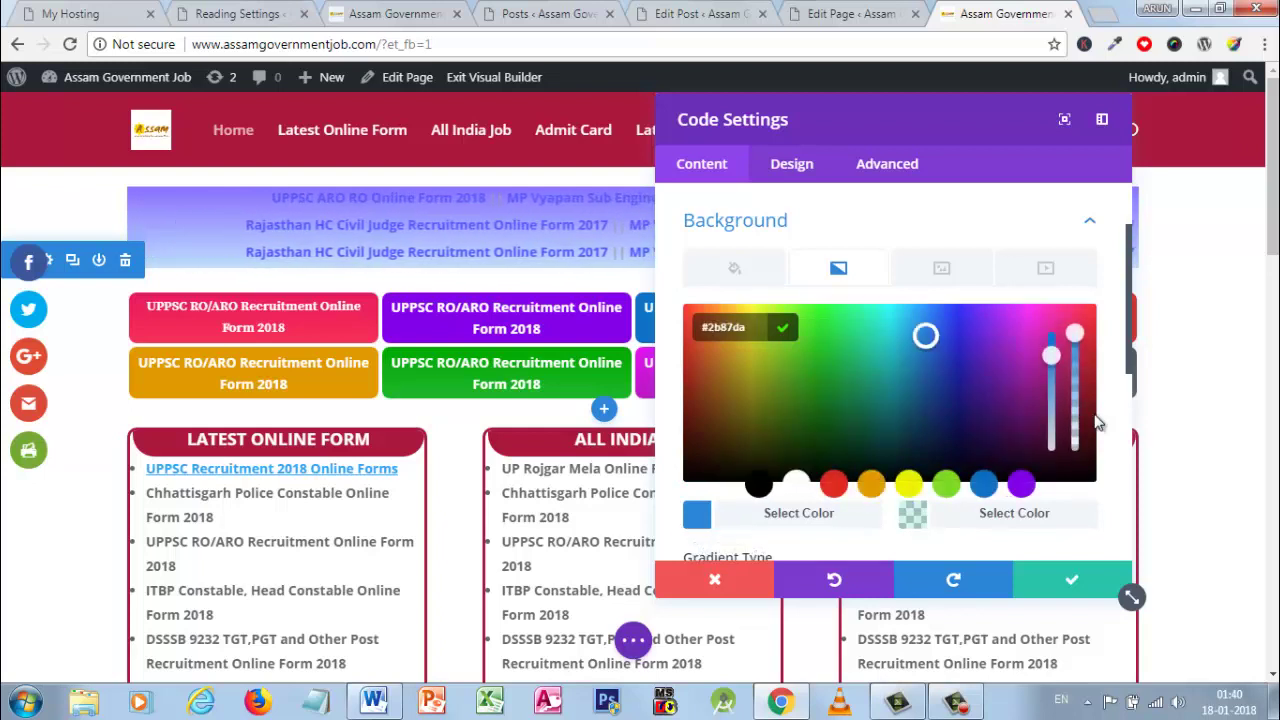
click(1050, 440)
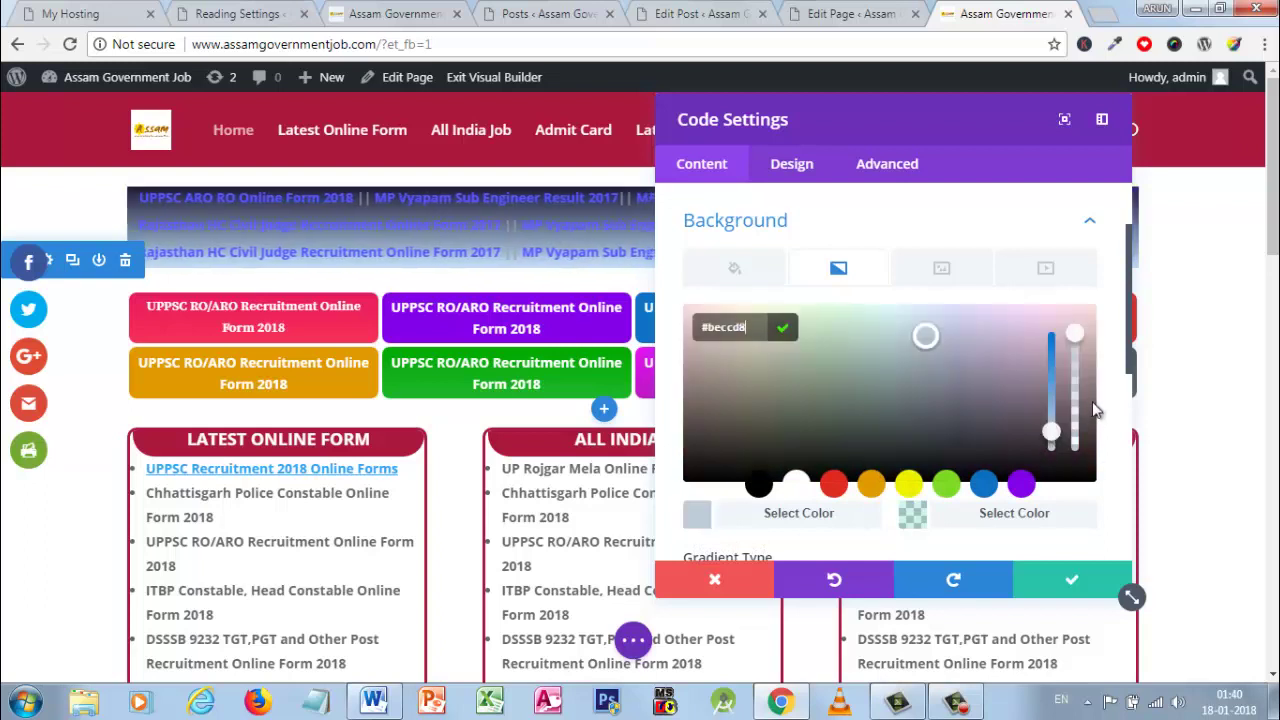
drag(1090, 418, 1090, 478)
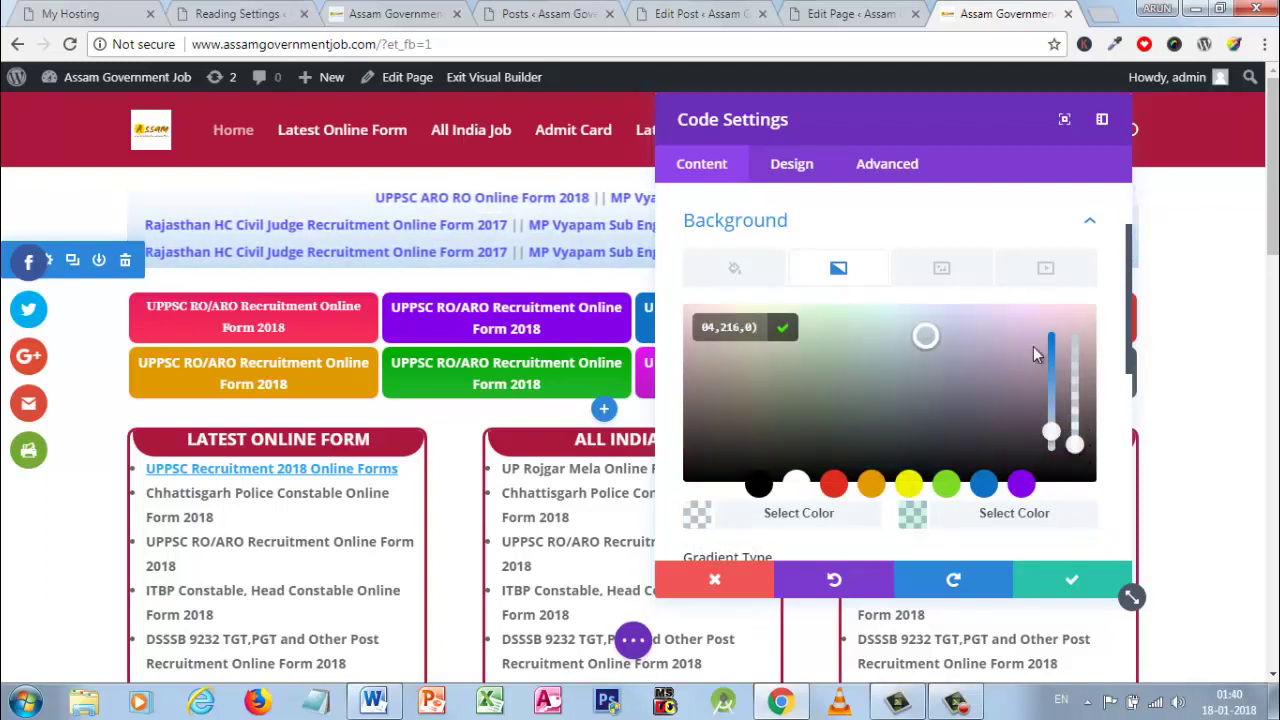
click(843, 367)
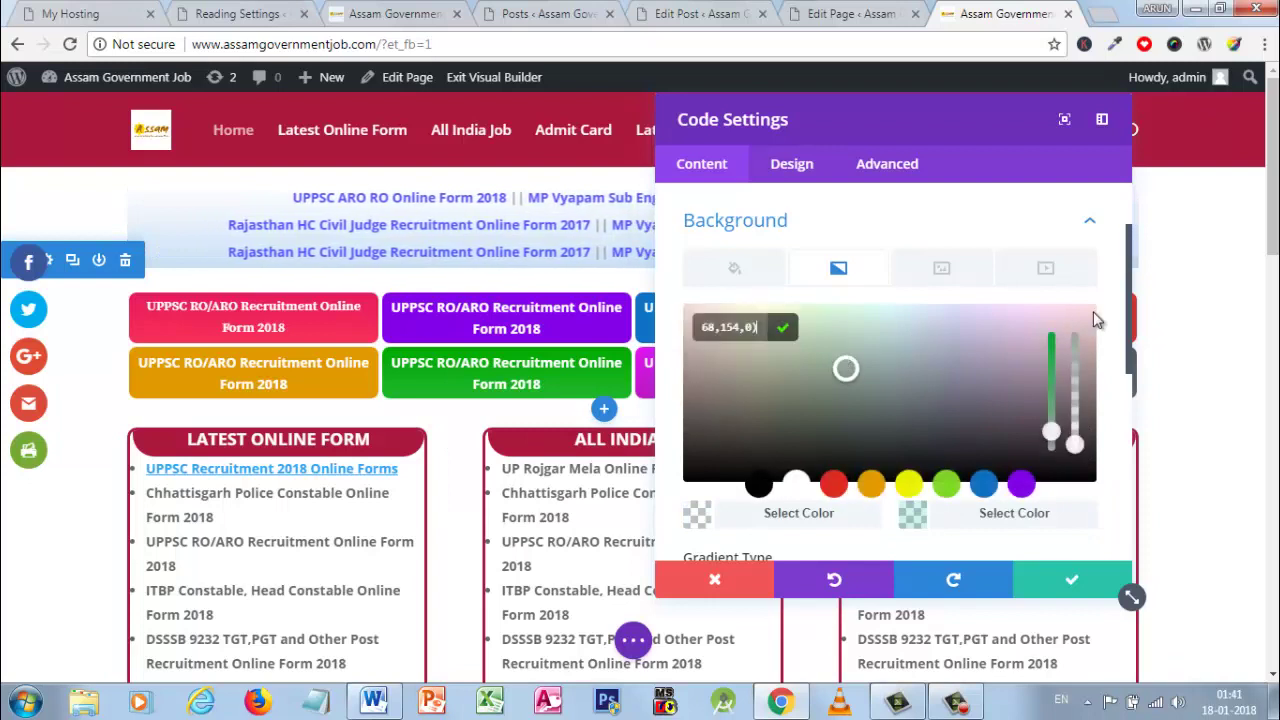
Set the second gradient colour's opacity to 0, desaturate the first colour further at 0 opacity, and save the code module
click(912, 513)
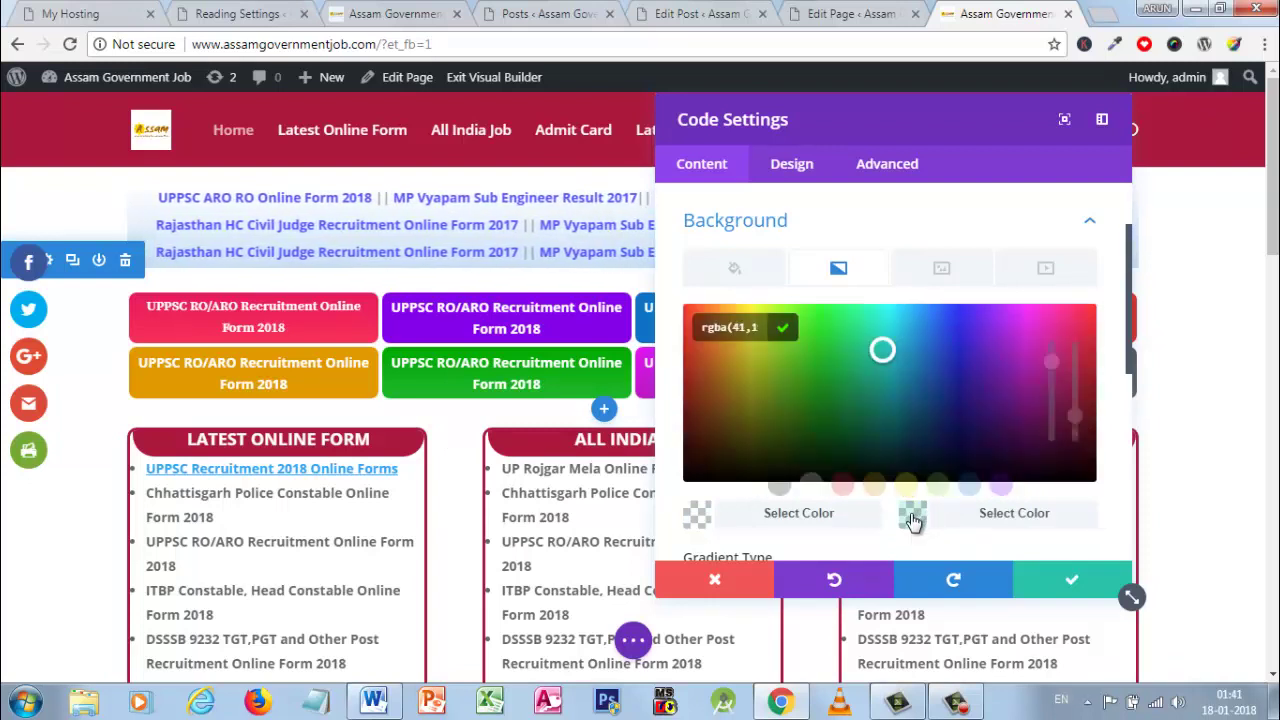
drag(1078, 440, 1076, 450)
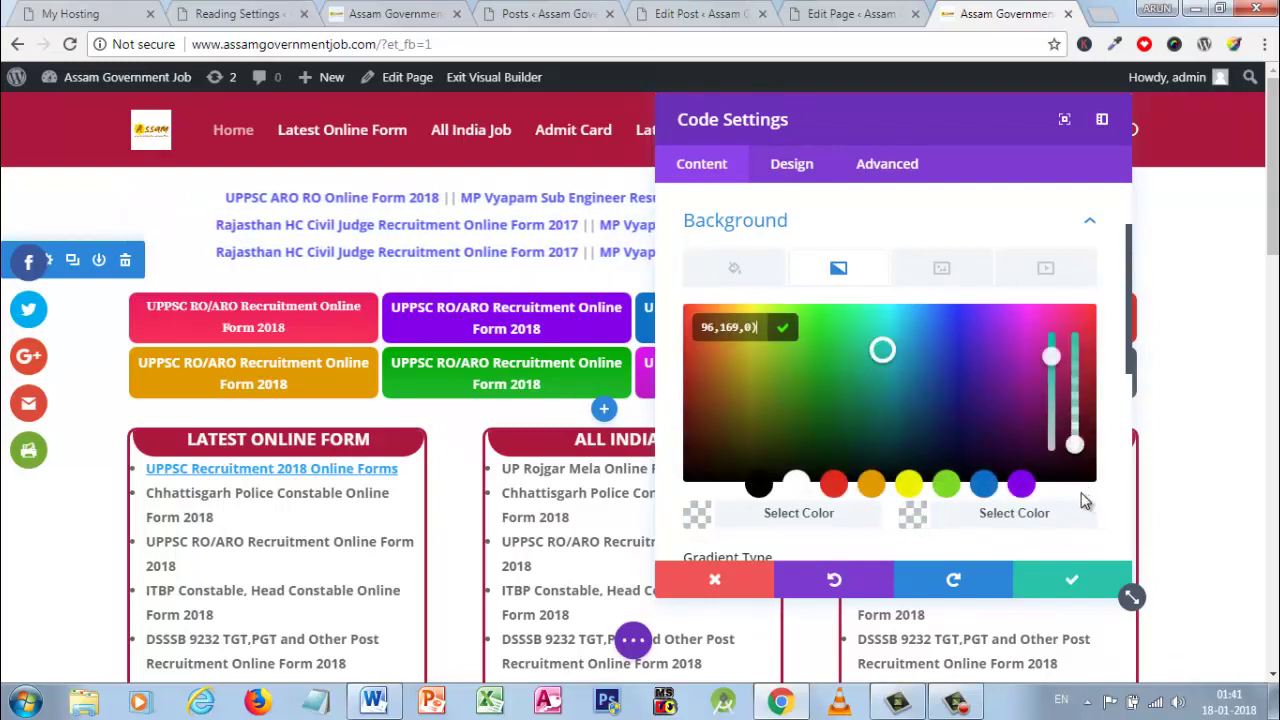
click(697, 514)
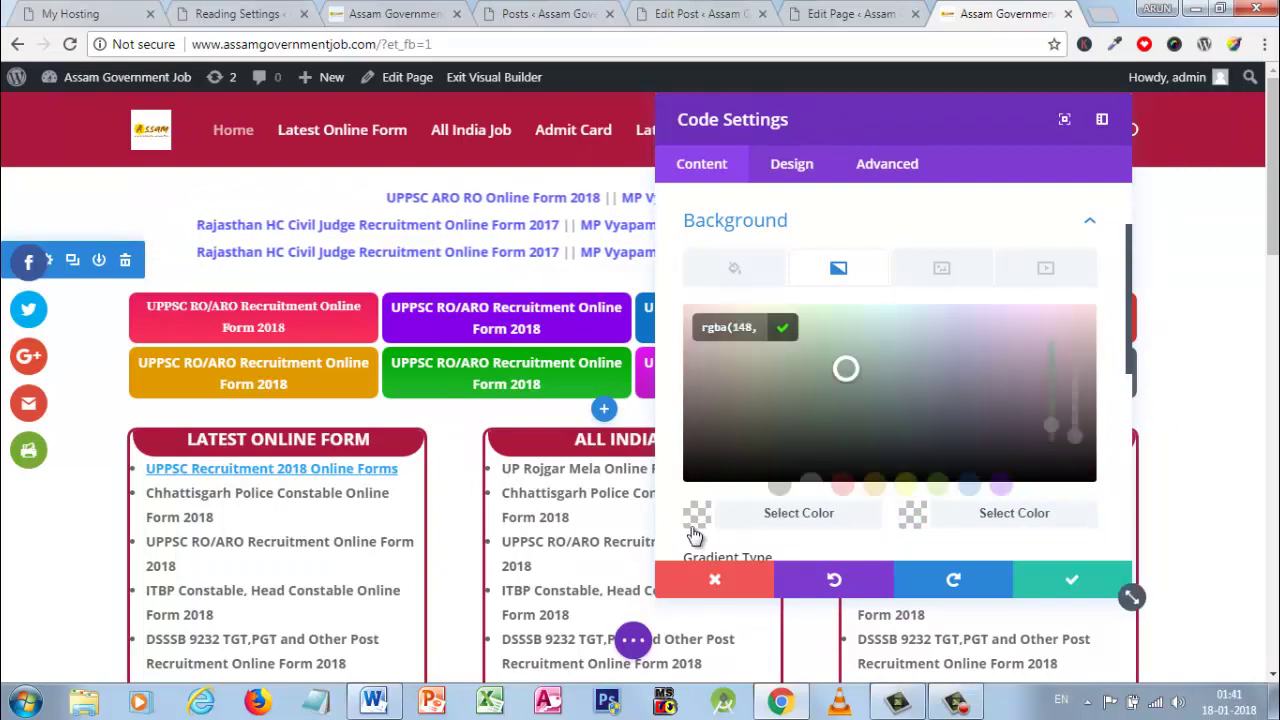
click(1055, 451)
click(1074, 438)
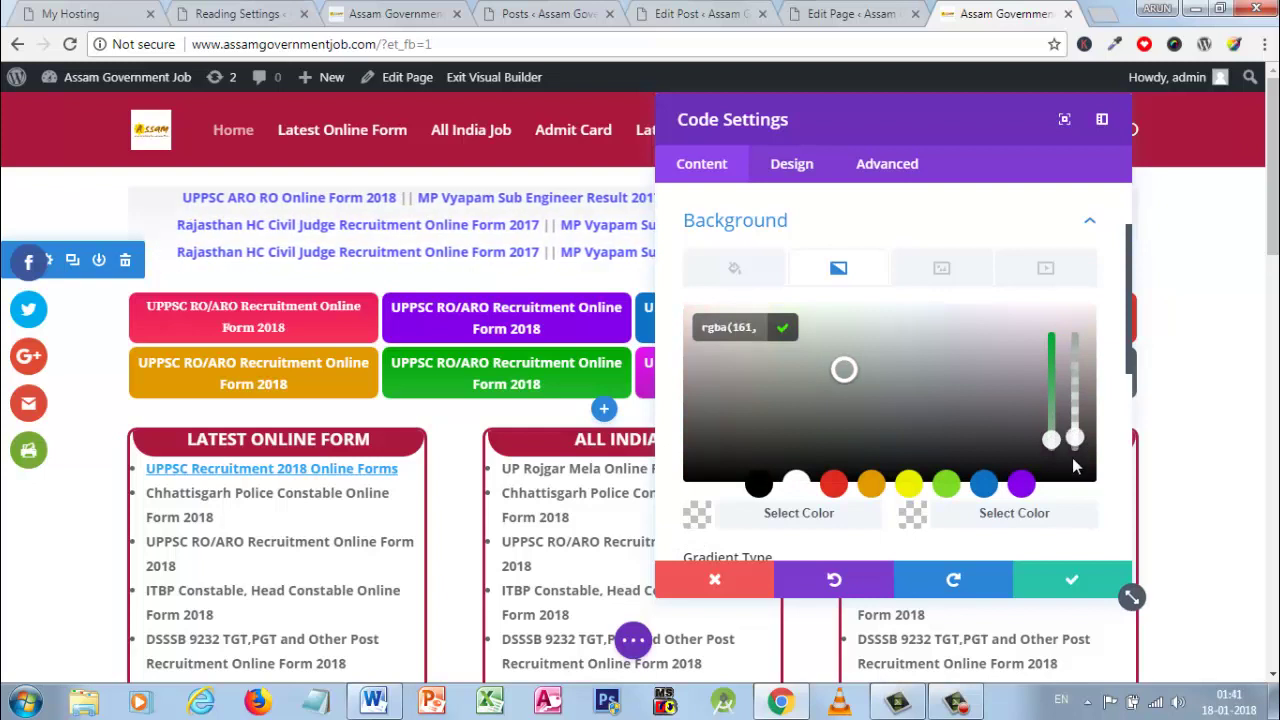
click(1075, 466)
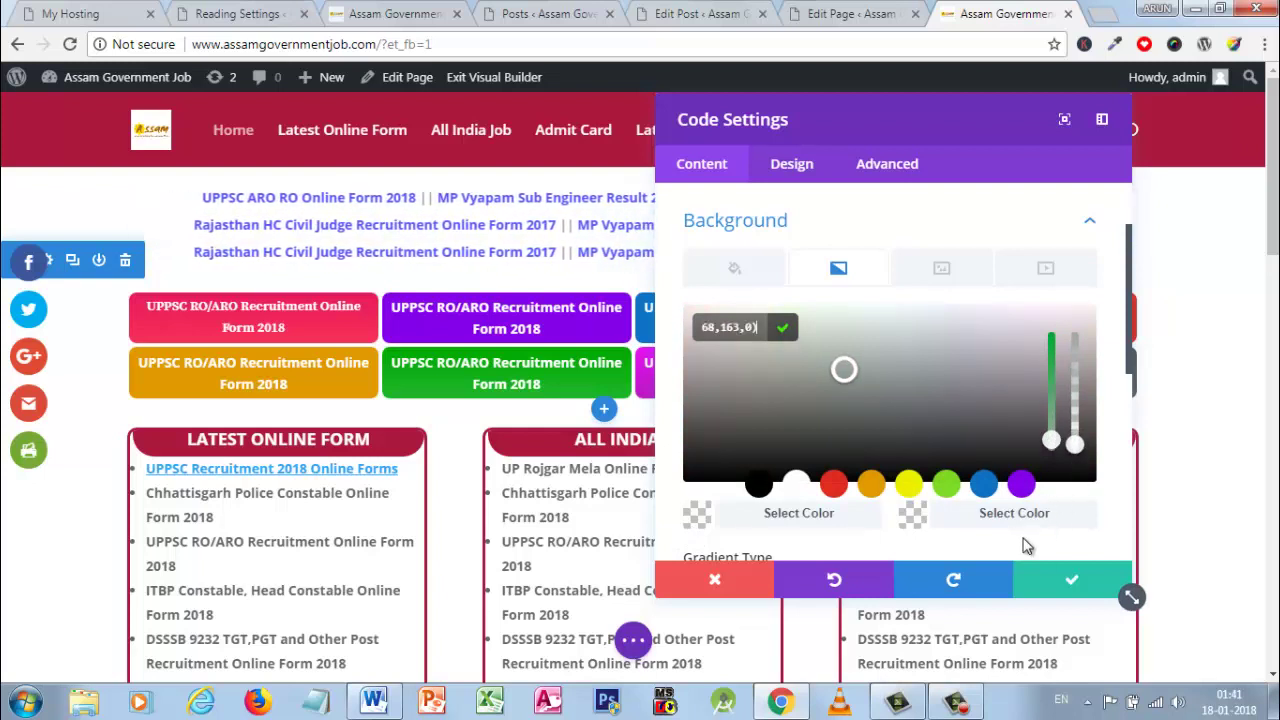
click(1055, 582)
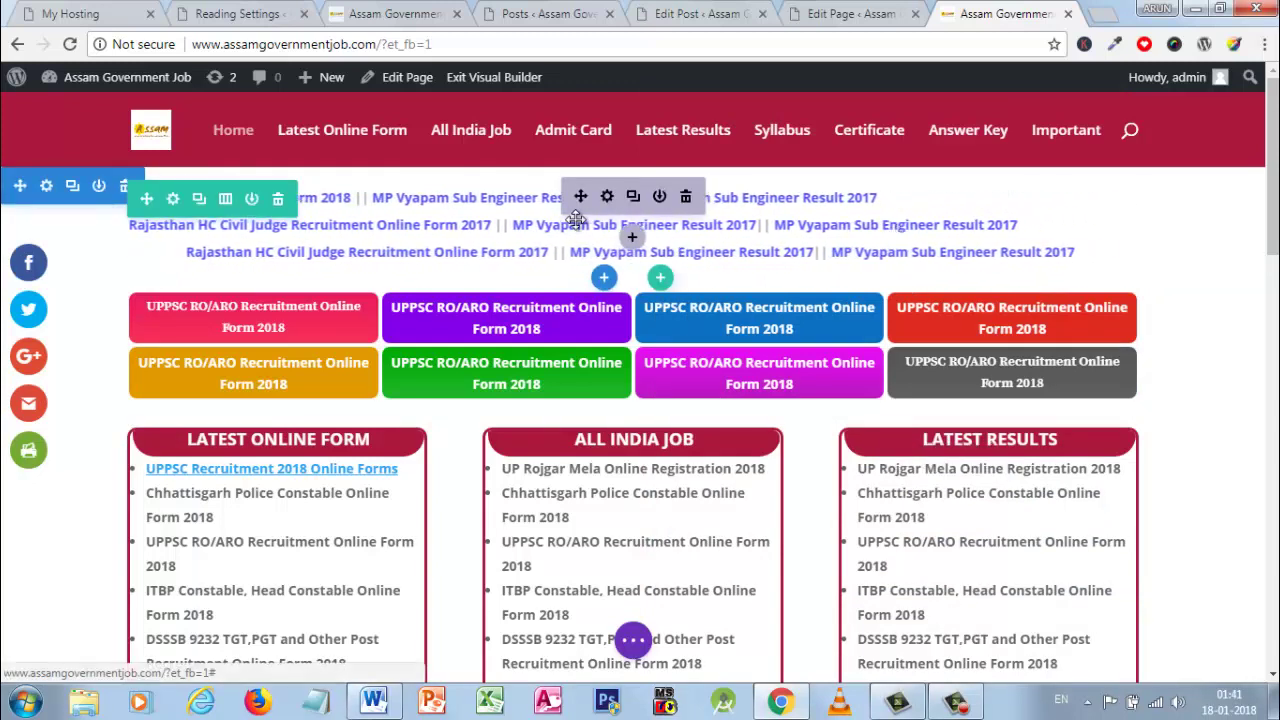
Set the hue filter of the marquee code module to 314deg and save the module
click(609, 186)
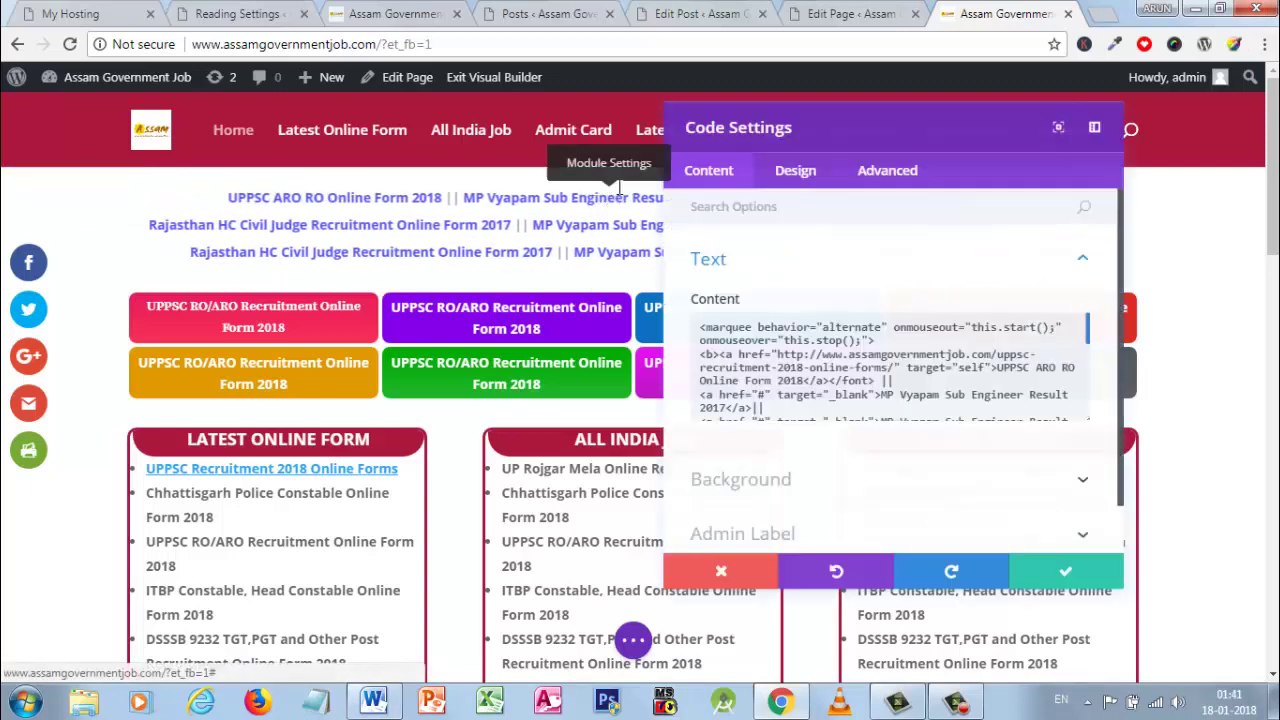
click(787, 172)
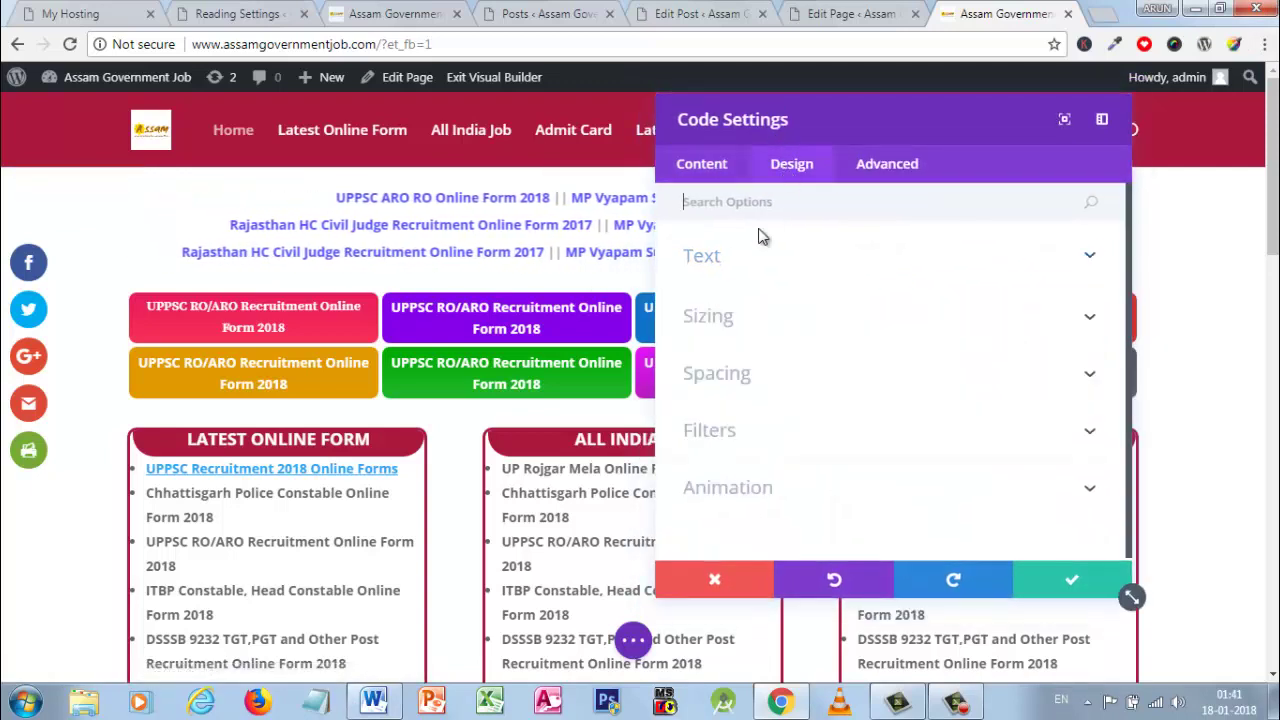
click(712, 430)
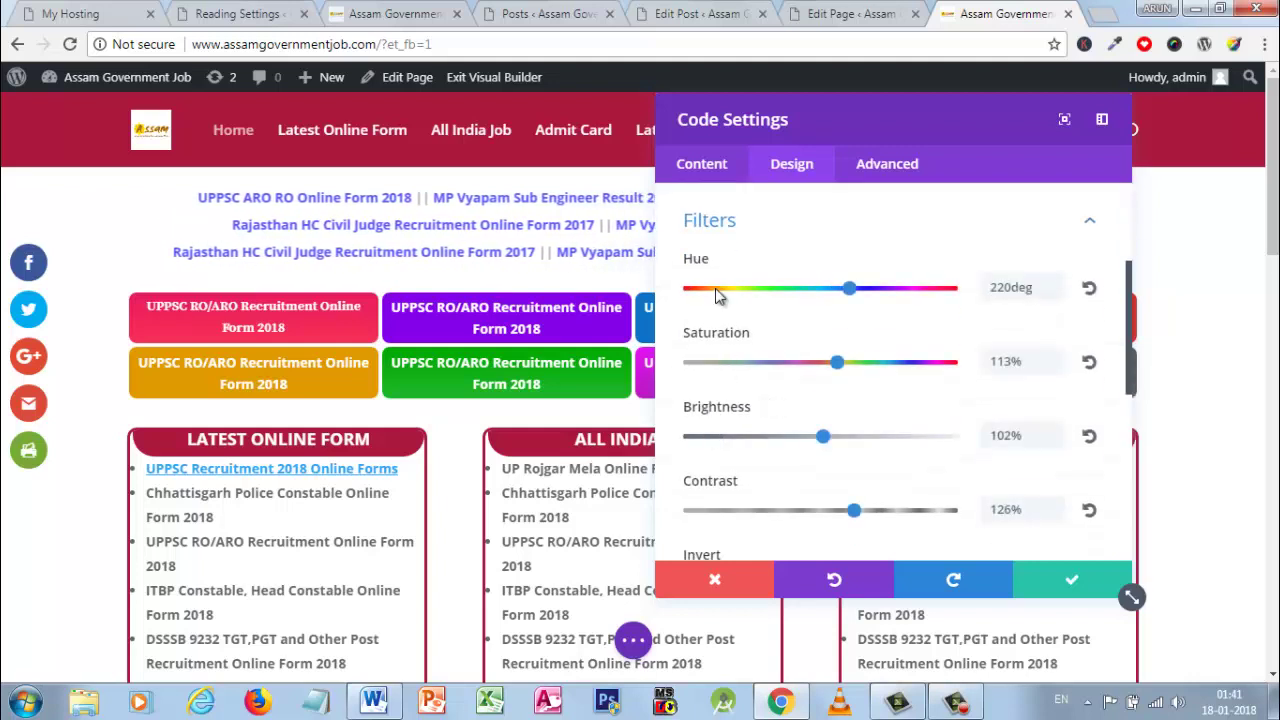
click(715, 288)
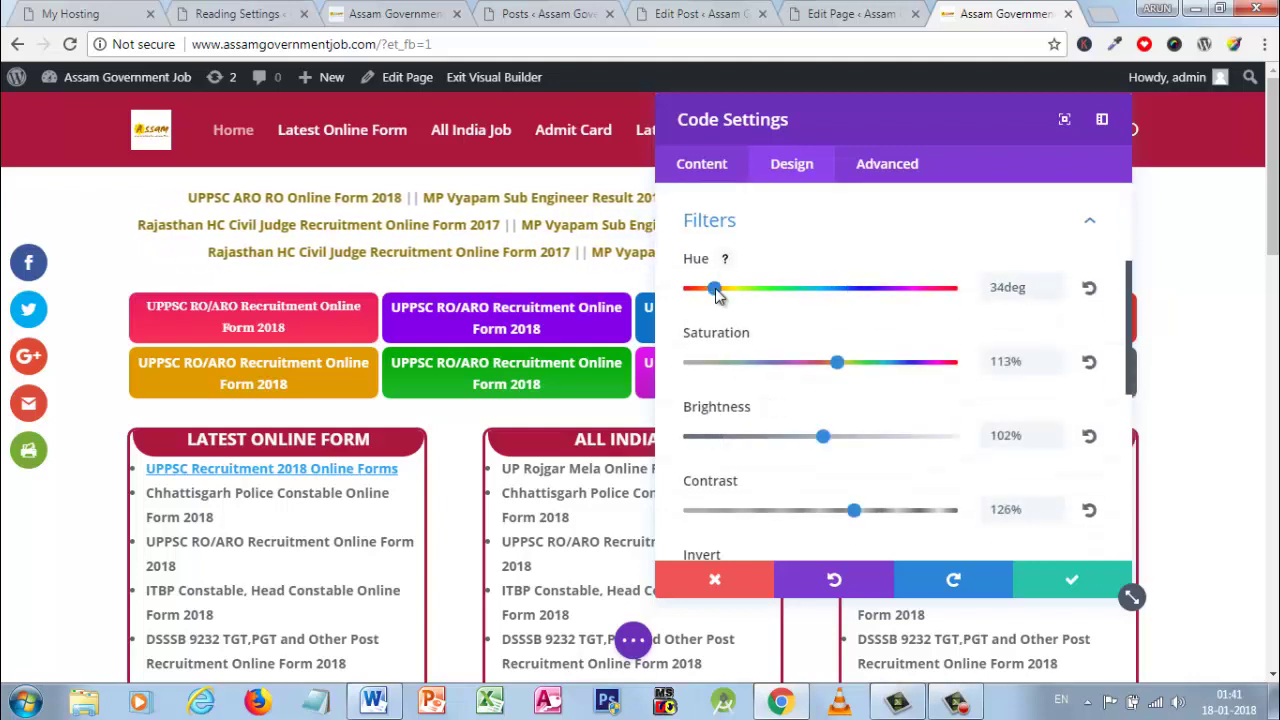
drag(716, 290, 918, 309)
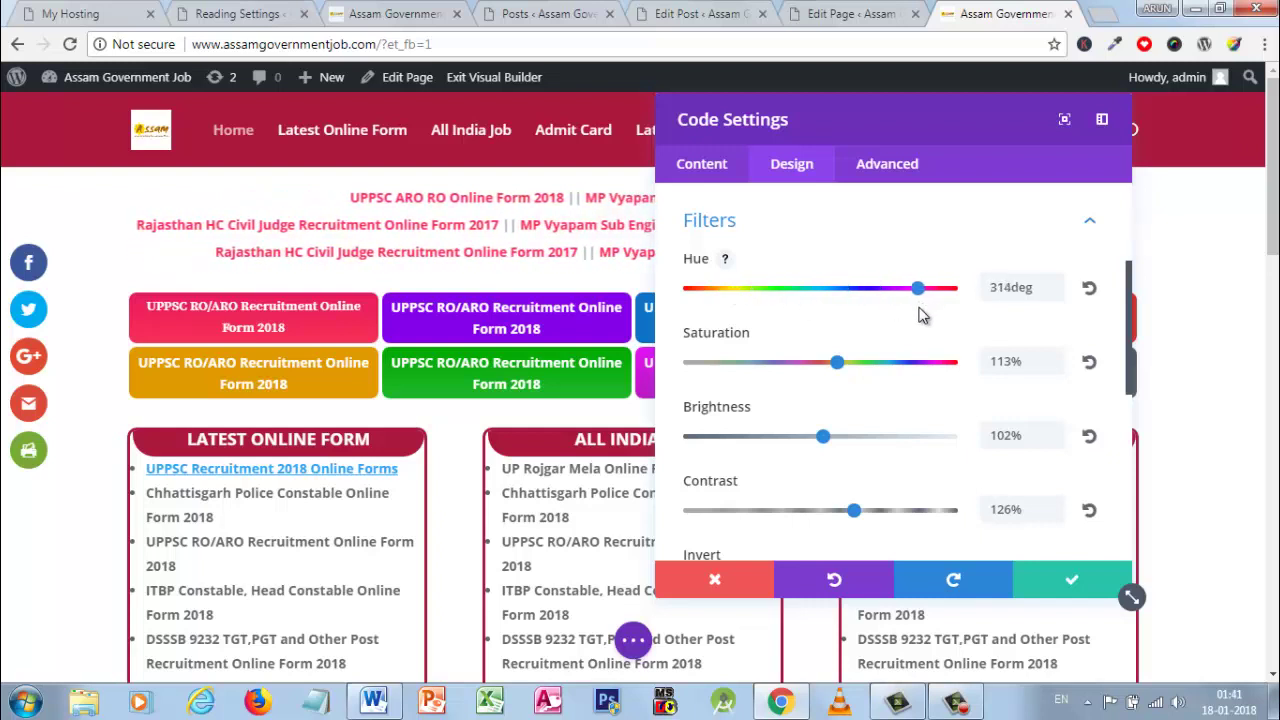
click(1071, 582)
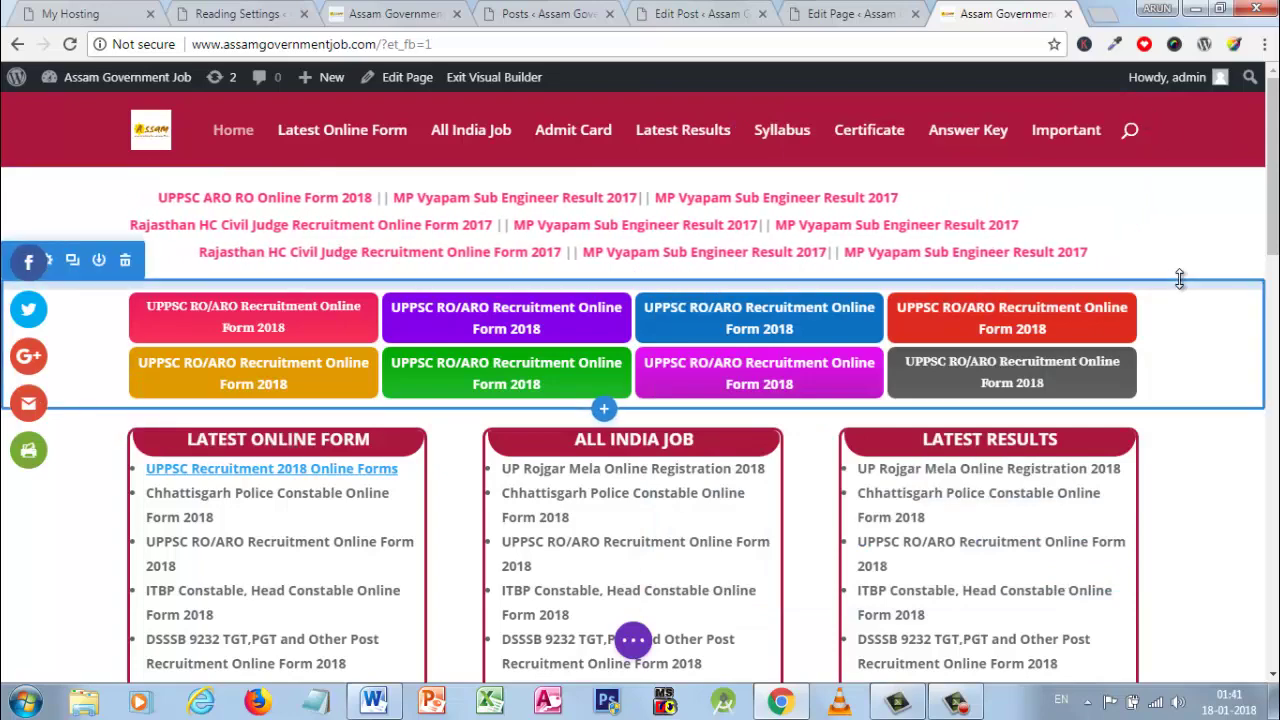
Copy the link address of the Important page from the site's navigation
scroll(1175, 285, down, 3)
scroll(833, 365, down, 6)
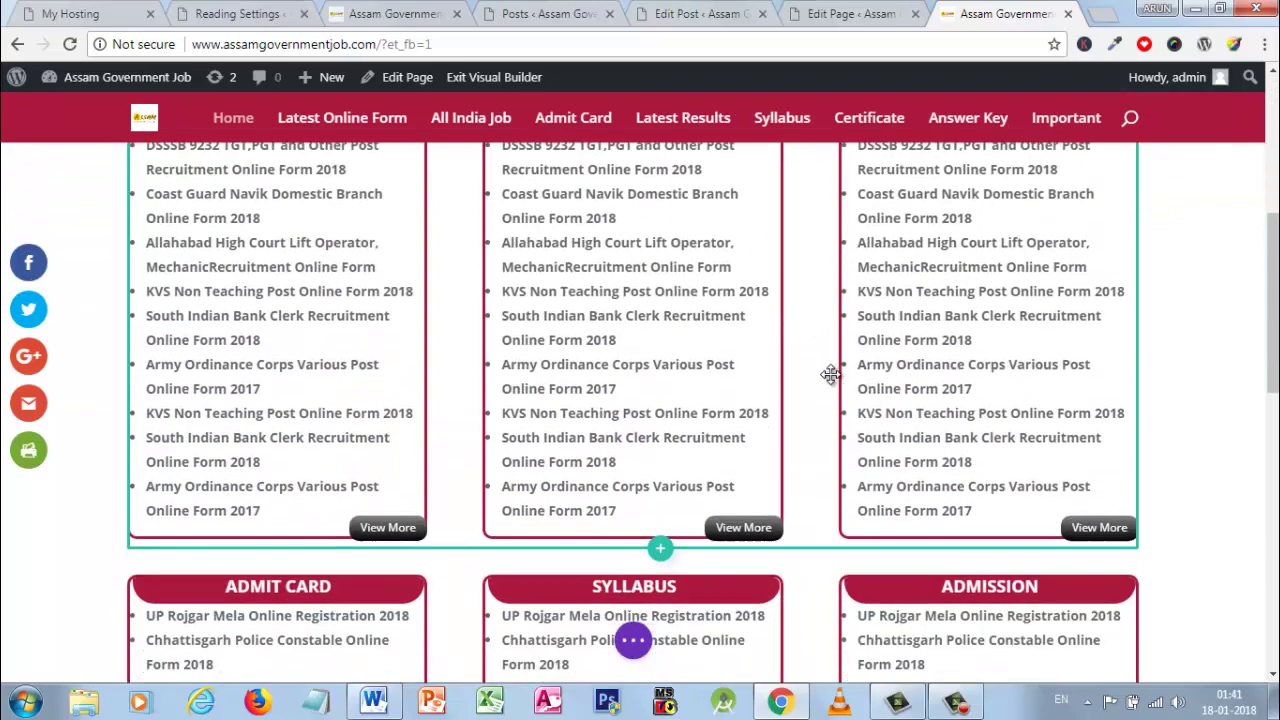
scroll(830, 374, down, 1)
scroll(831, 371, up, 5)
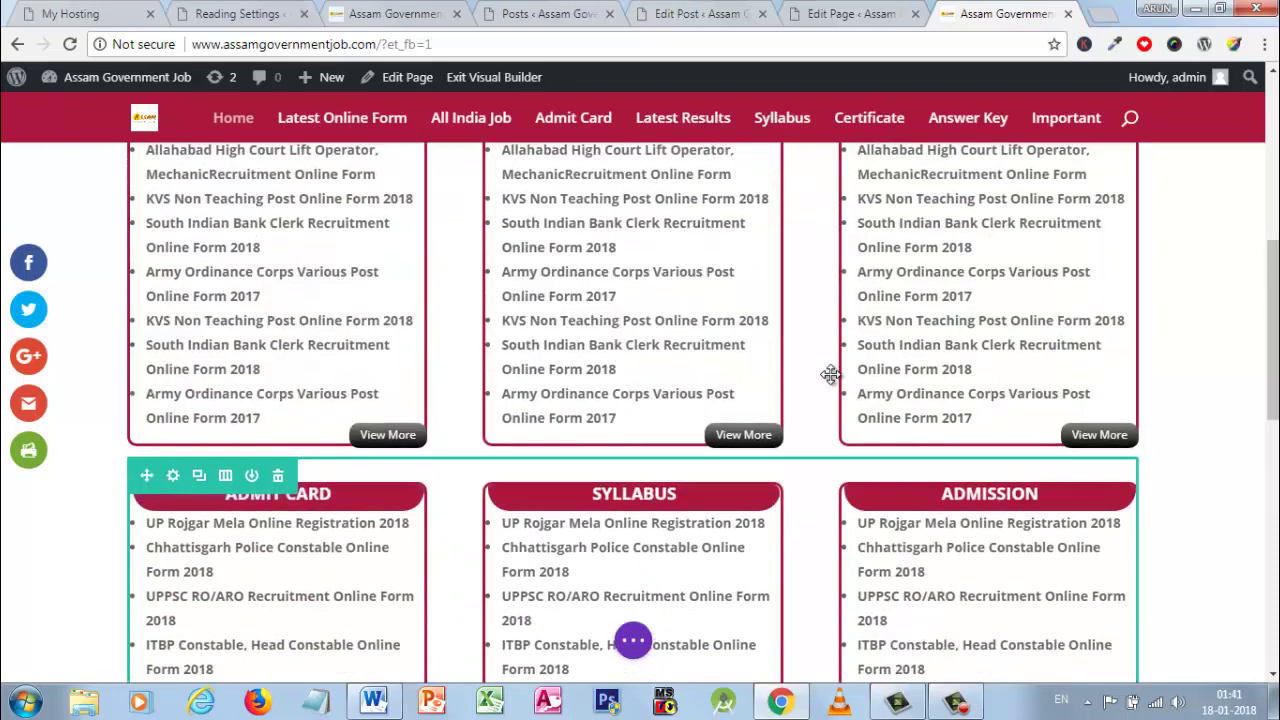
scroll(900, 250, down, 1)
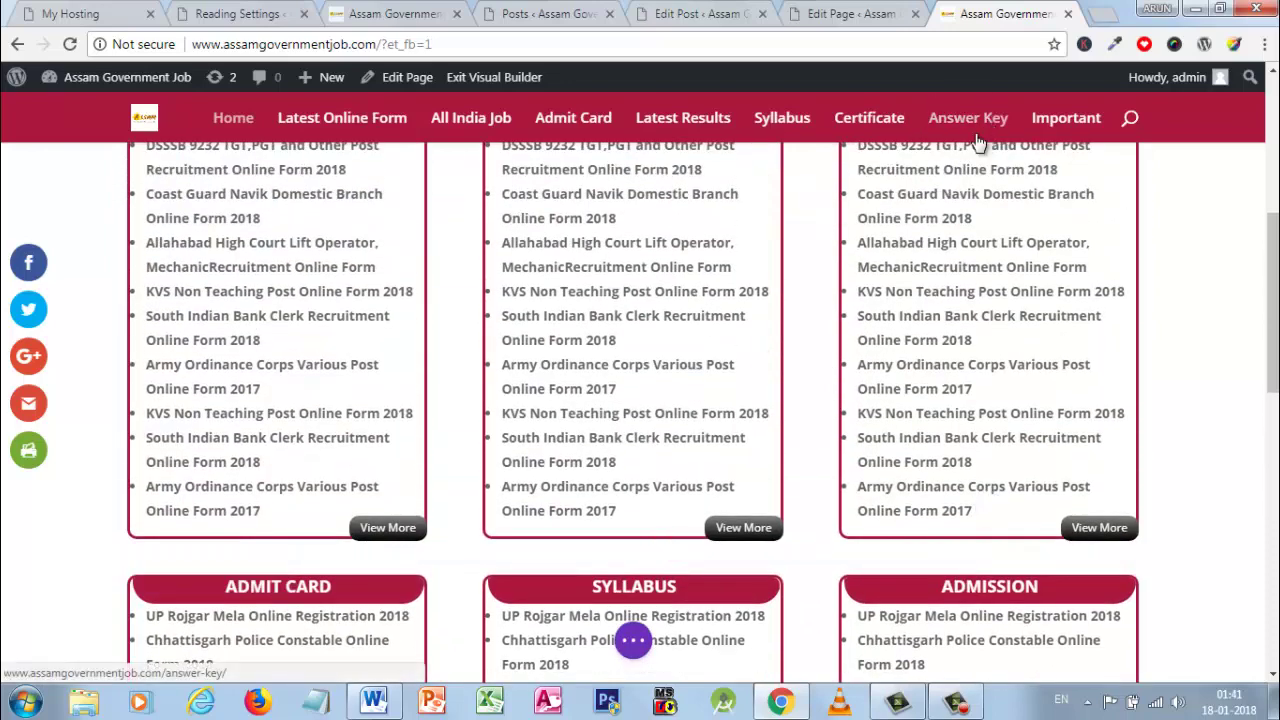
right_click(1035, 123)
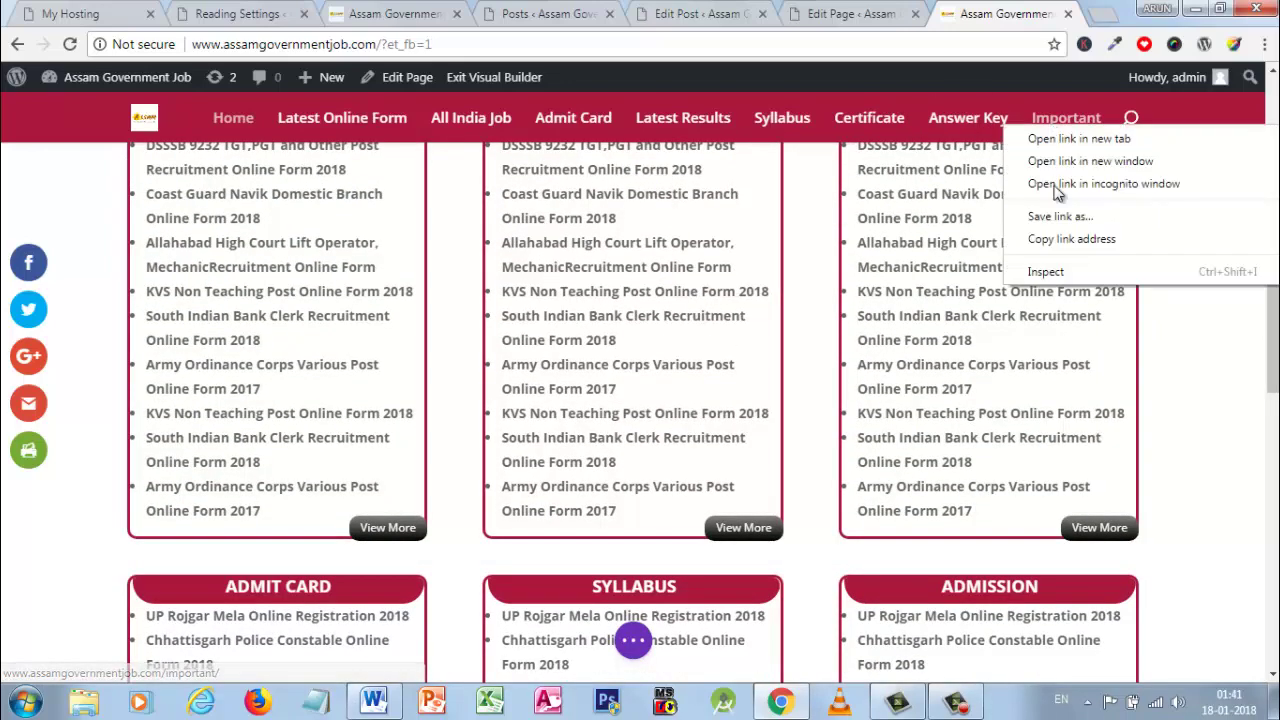
click(1059, 244)
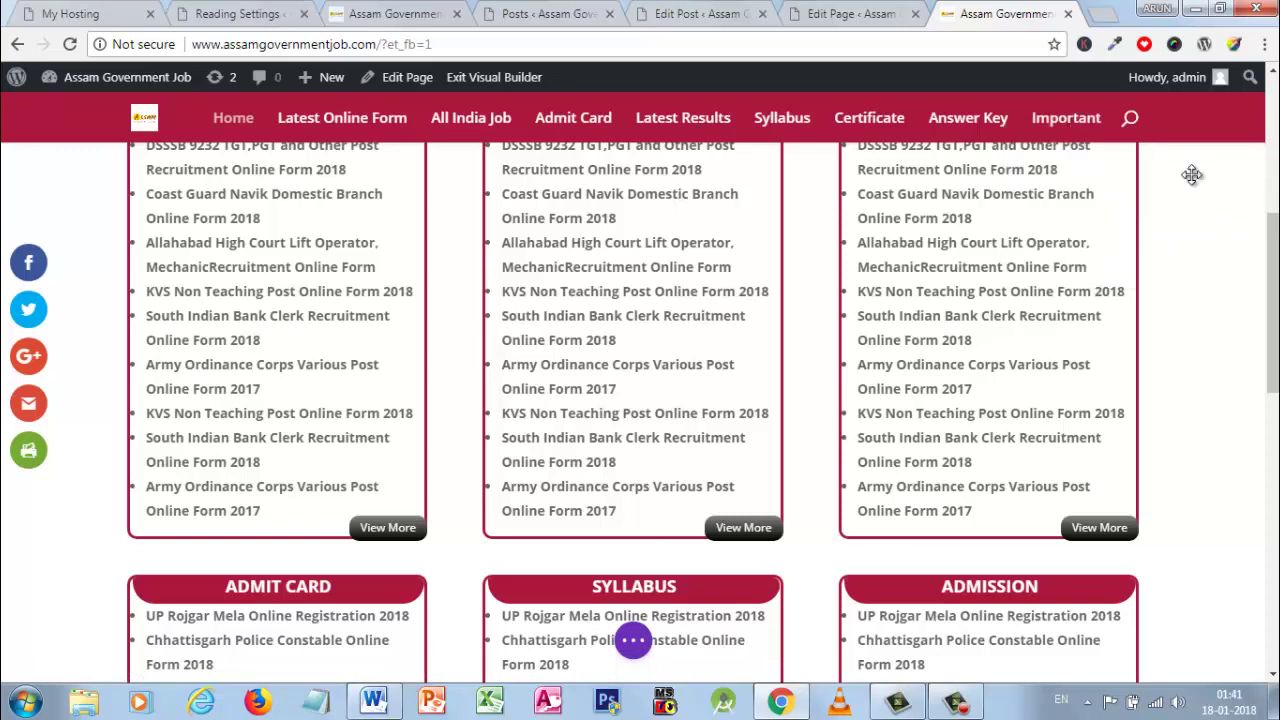
scroll(1163, 406, down, 10)
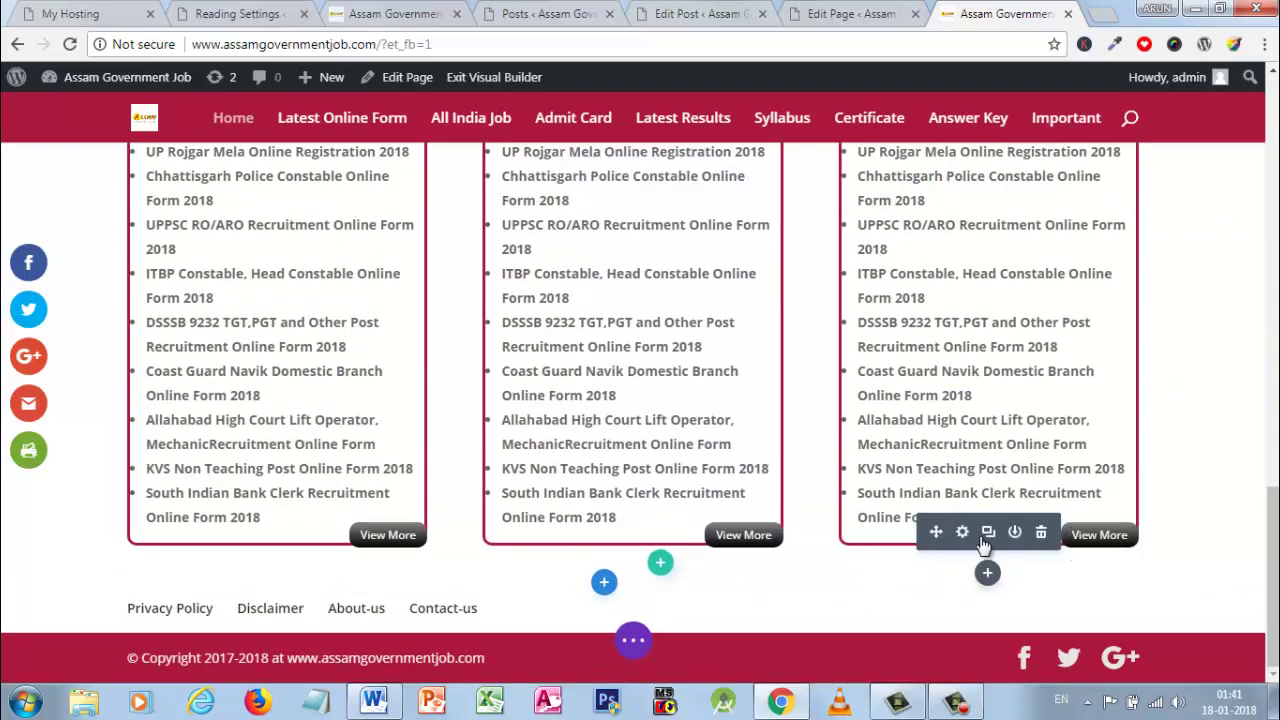
click(962, 535)
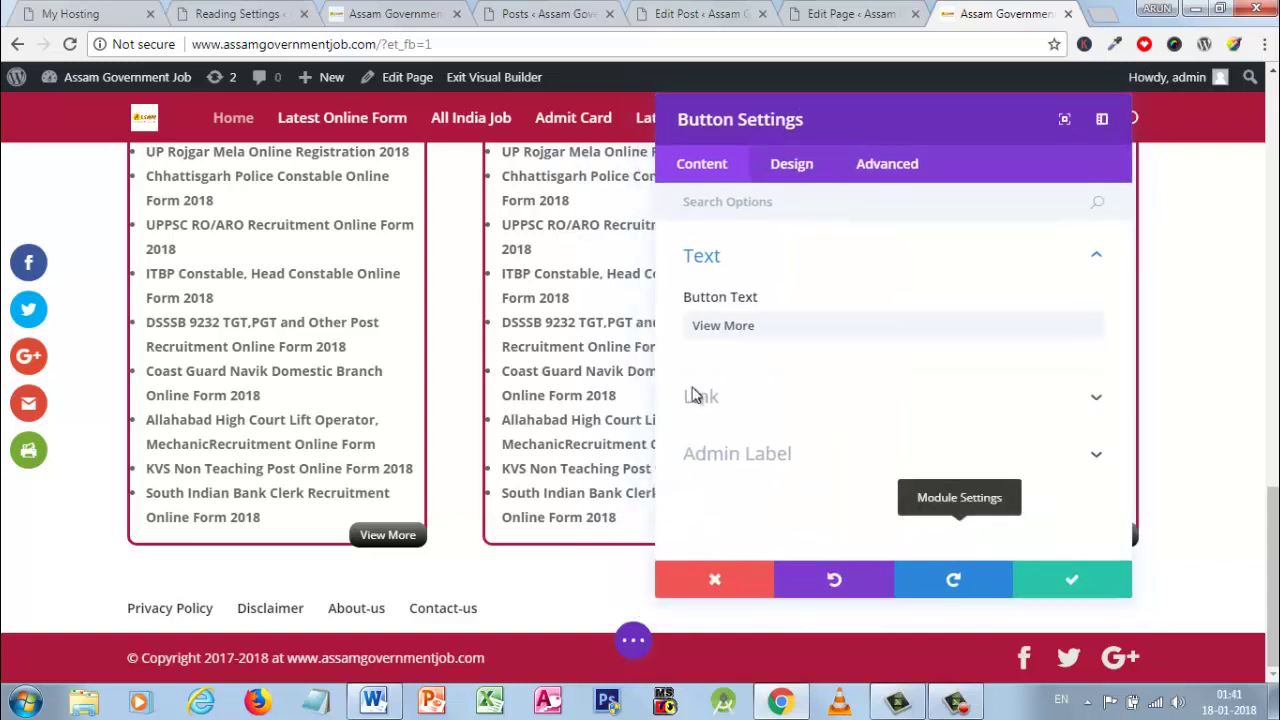
click(736, 416)
triple_click(806, 355)
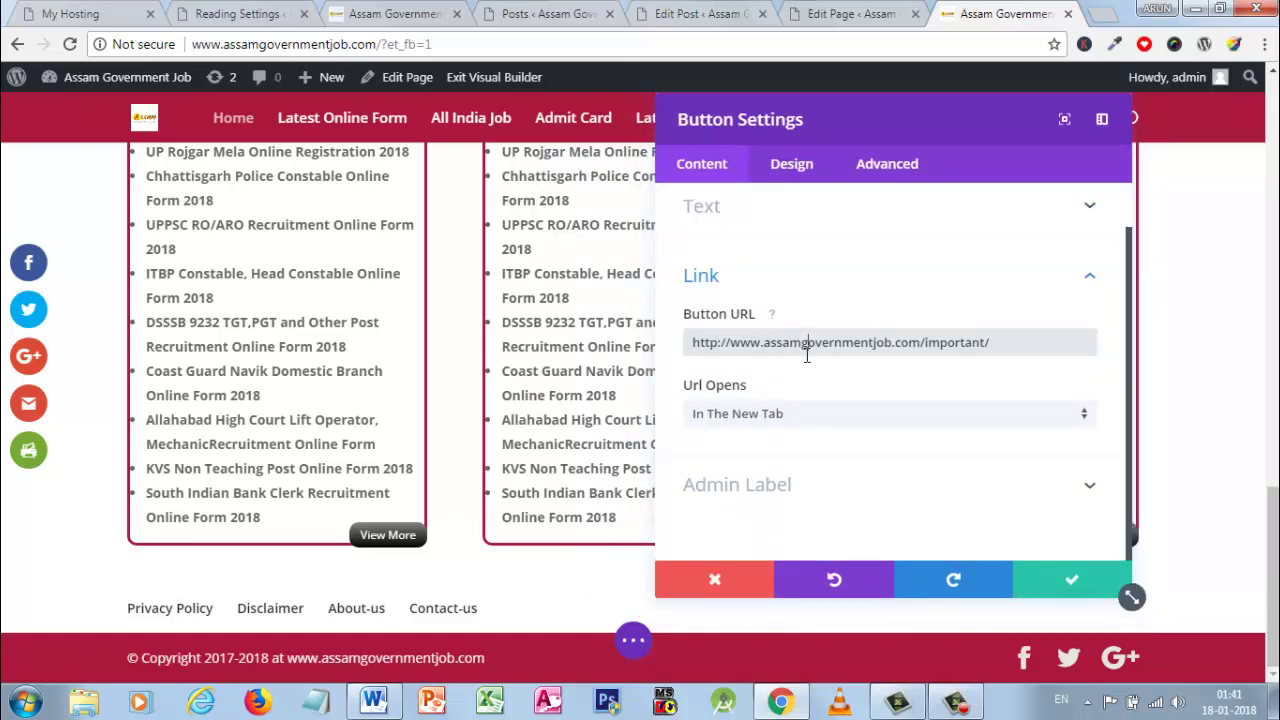
key(End)
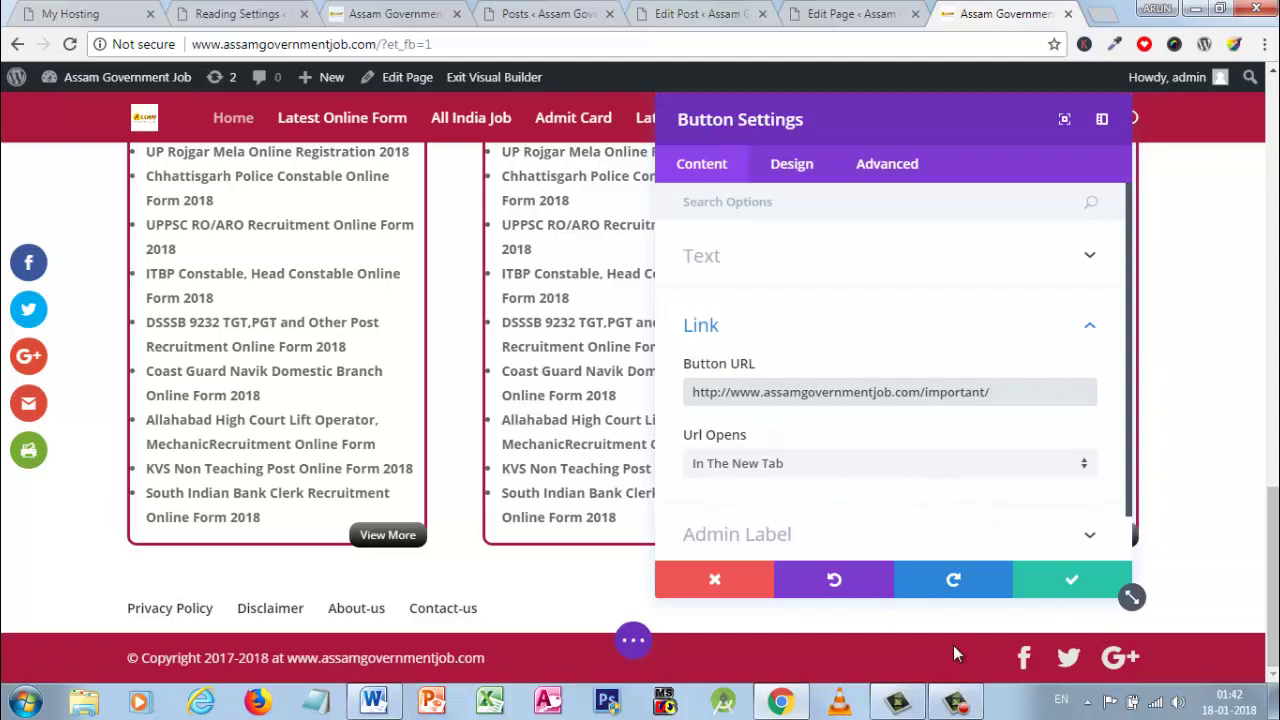
click(1078, 579)
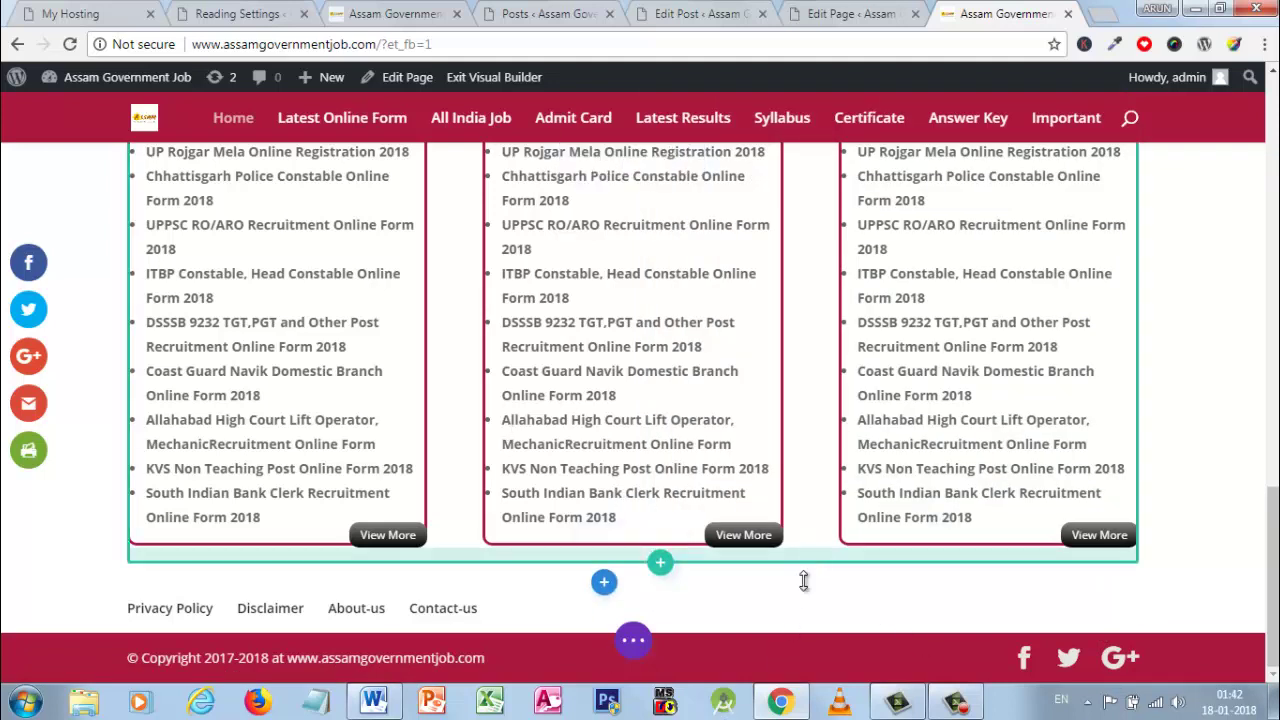
Save the home page and exit the Visual Builder
scroll(808, 331, up, 8)
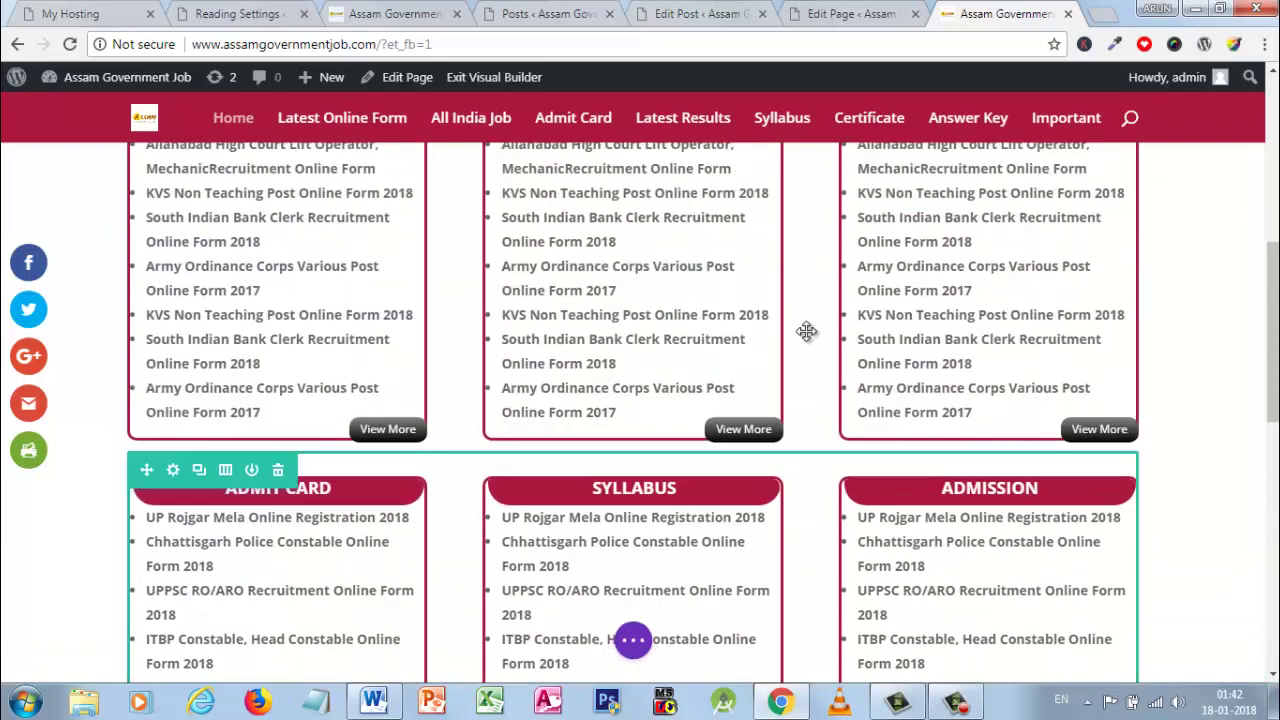
scroll(806, 331, up, 10)
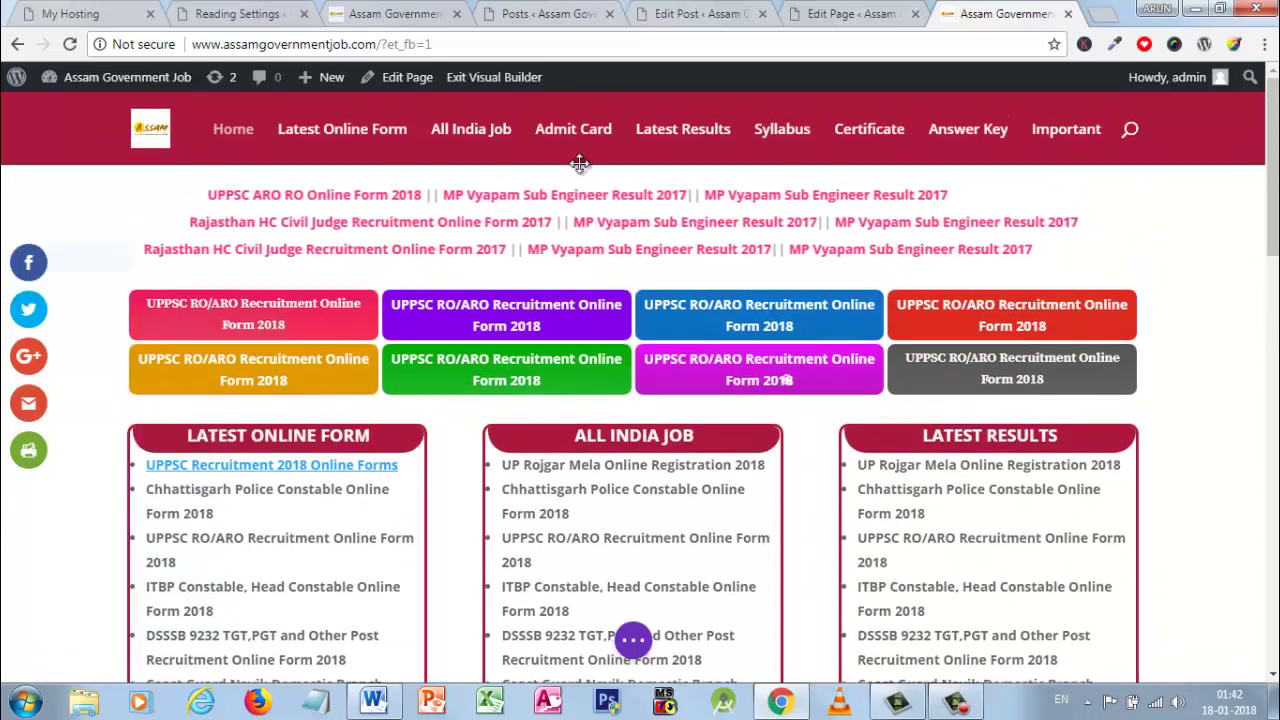
scroll(1239, 317, down, 3)
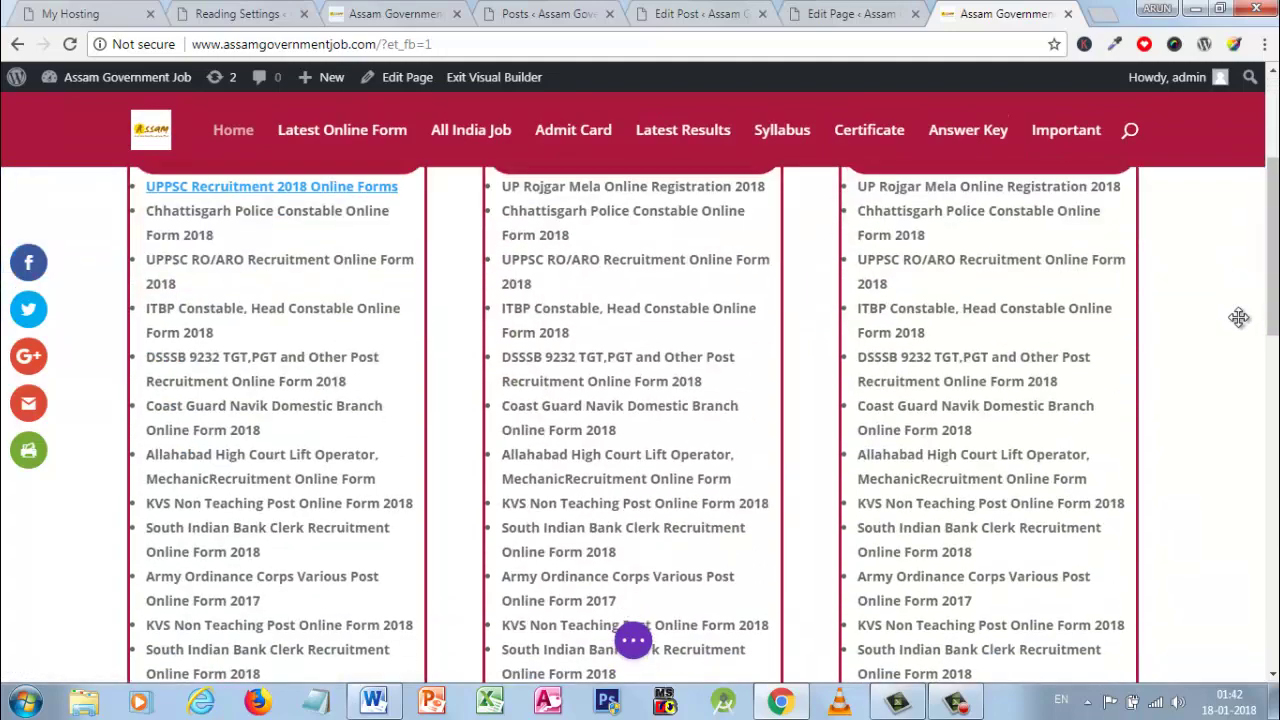
scroll(1239, 317, down, 10)
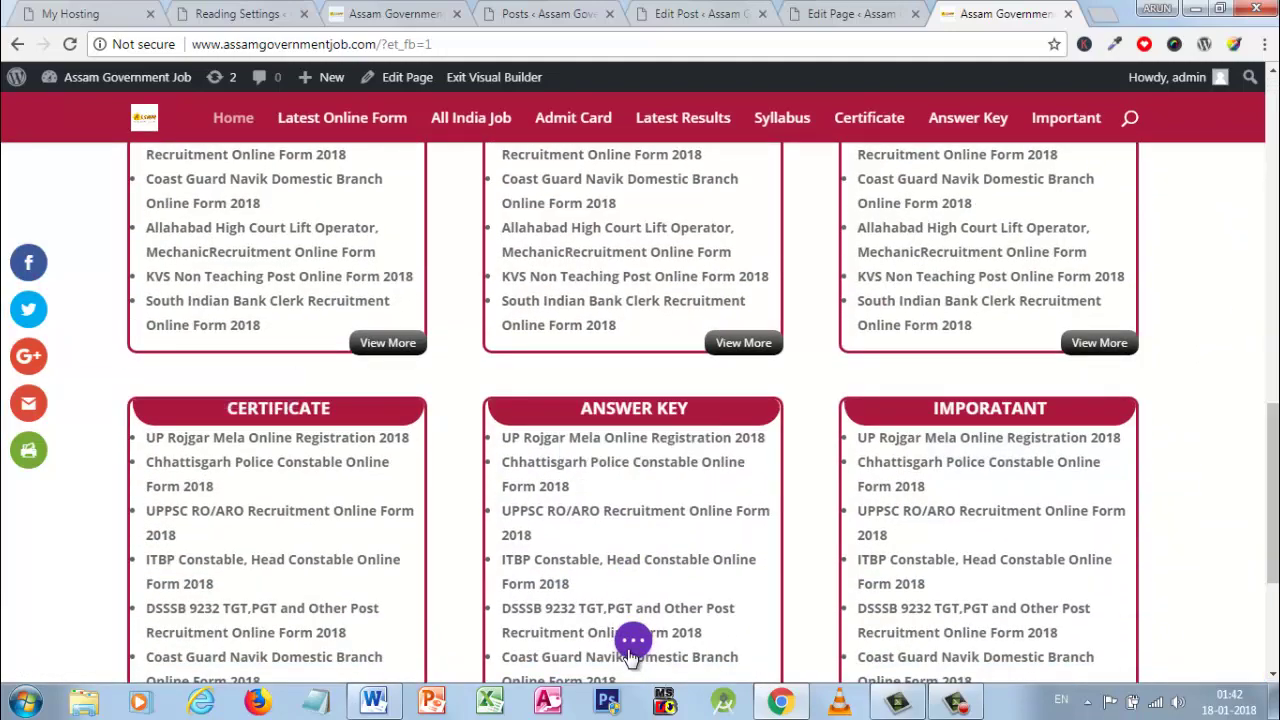
click(632, 640)
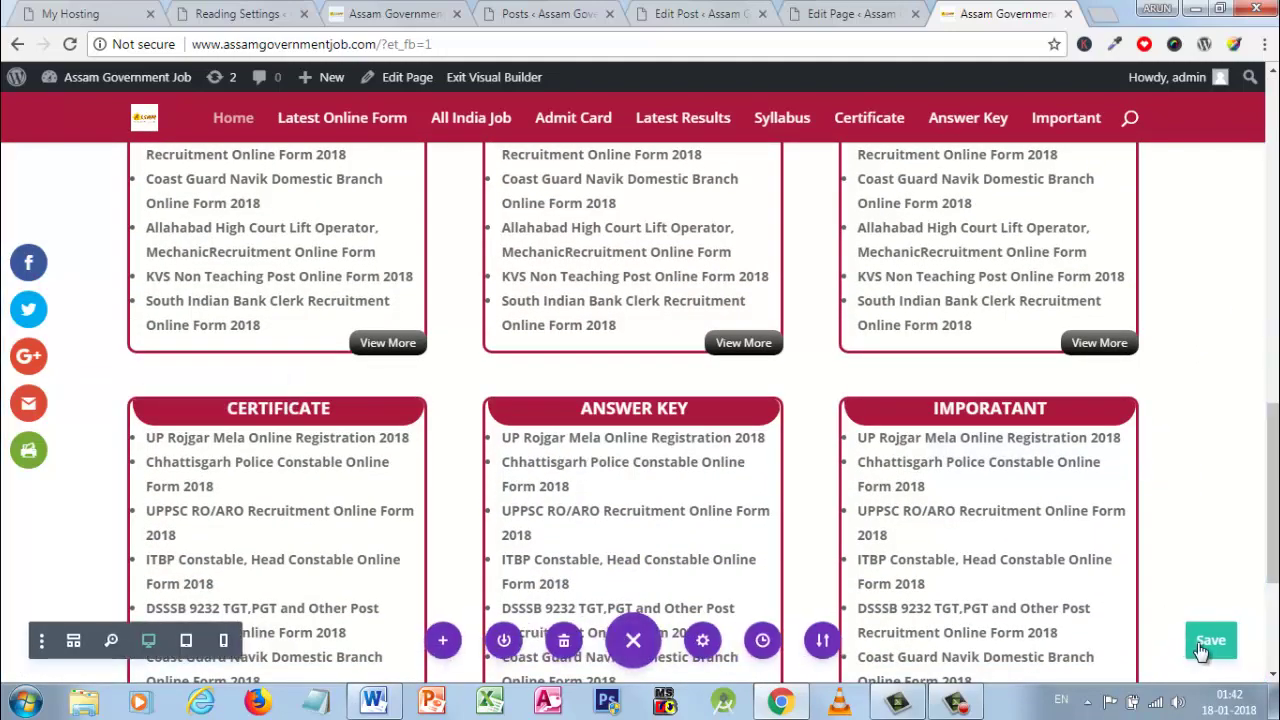
scroll(1168, 357, up, 5)
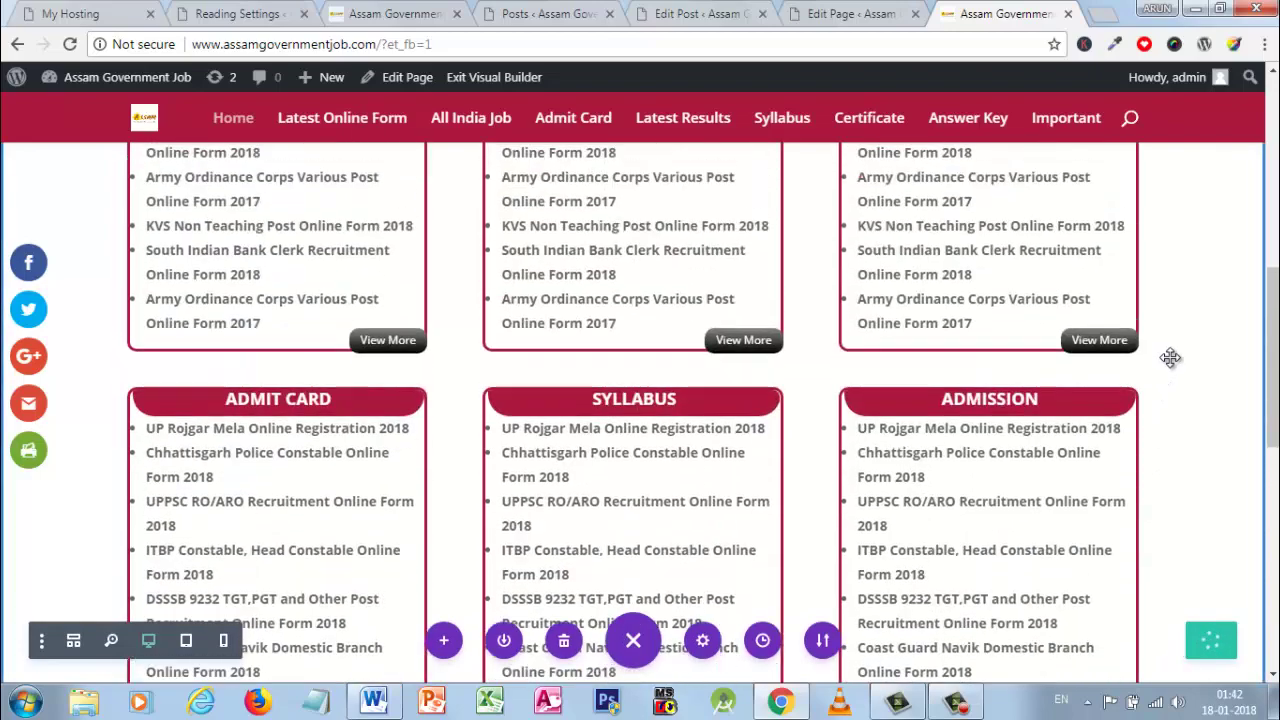
scroll(1170, 357, up, 3)
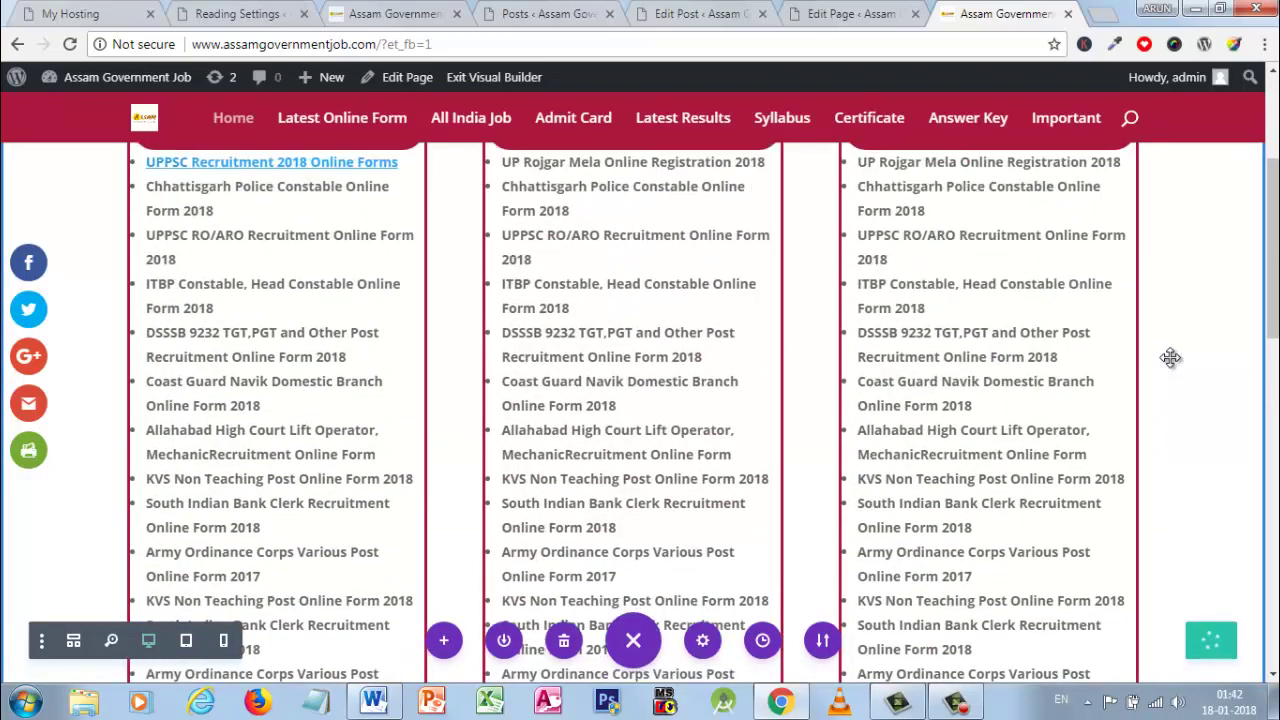
scroll(1170, 357, up, 4)
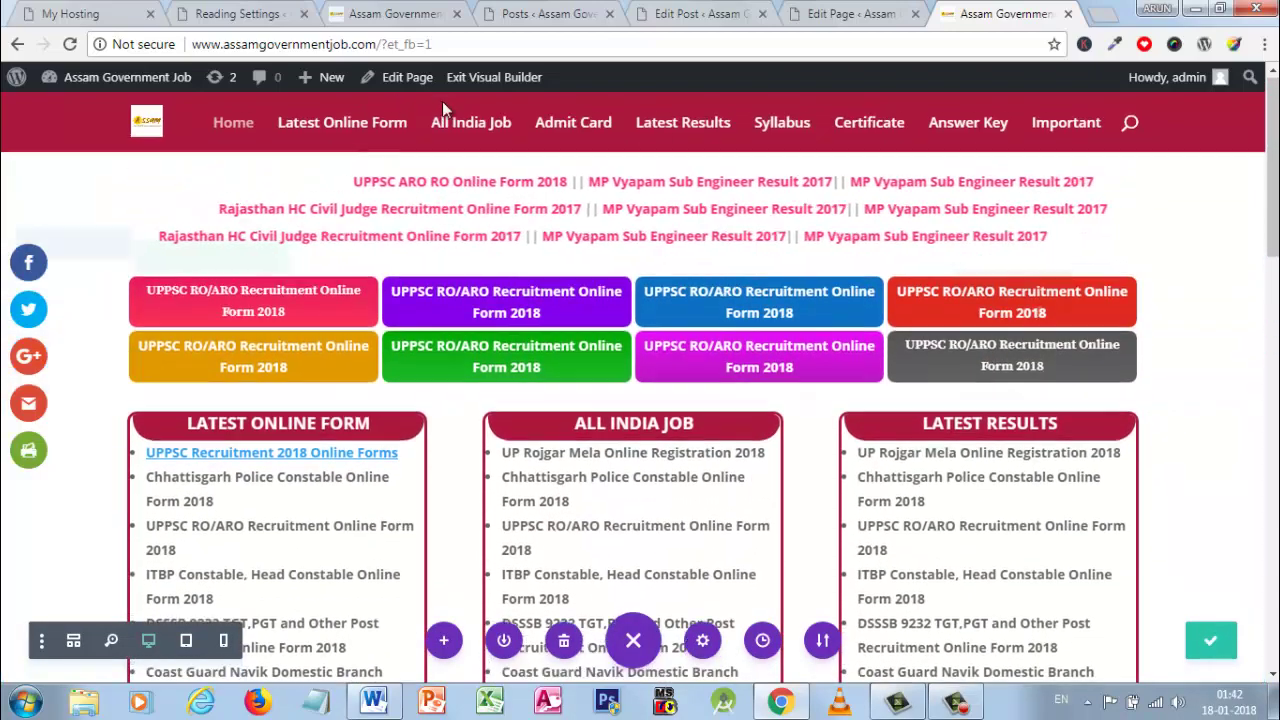
click(476, 84)
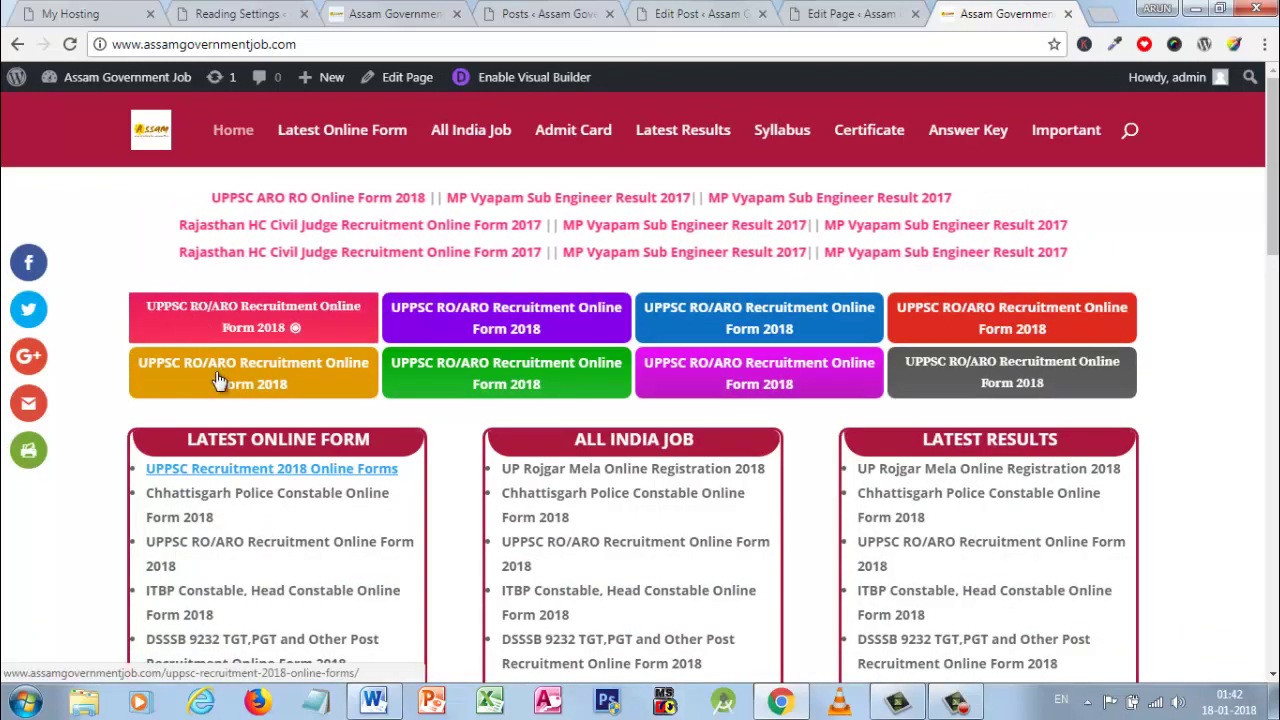
Open the UPPSC Recruitment 2018 Online Forms post from the Latest Online Form list and look through it
scroll(300, 340, down, 2)
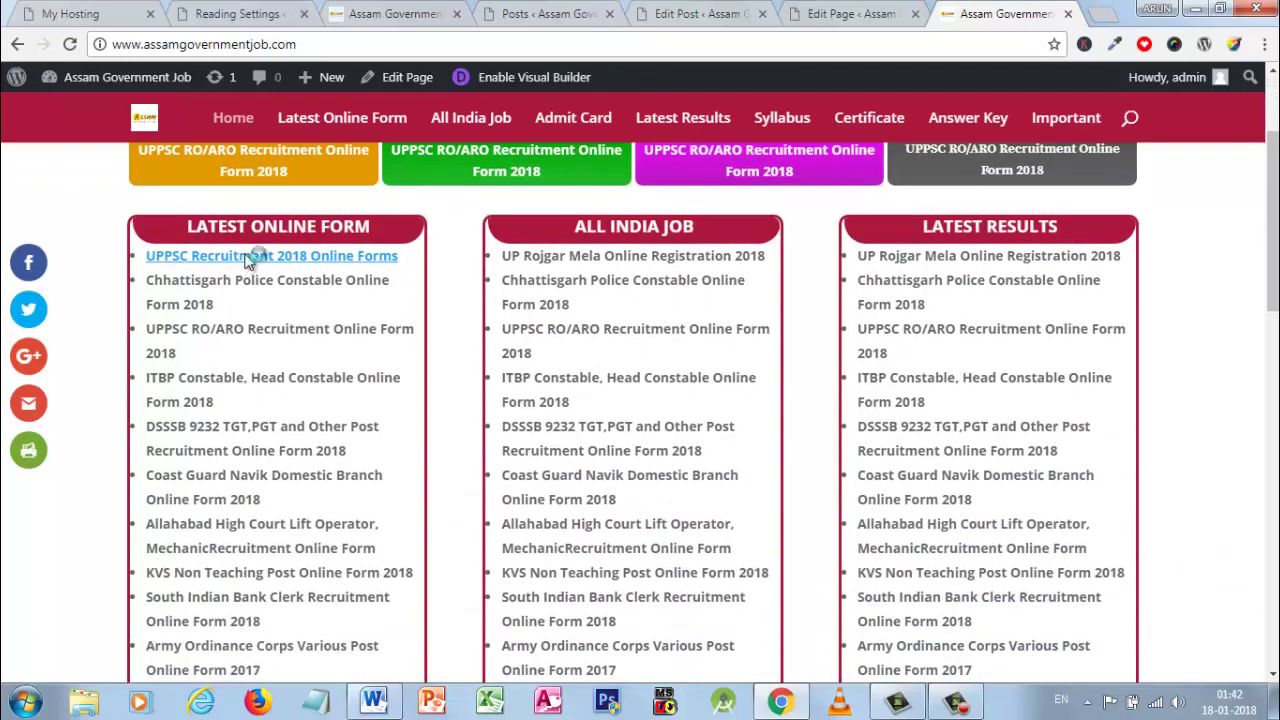
click(262, 257)
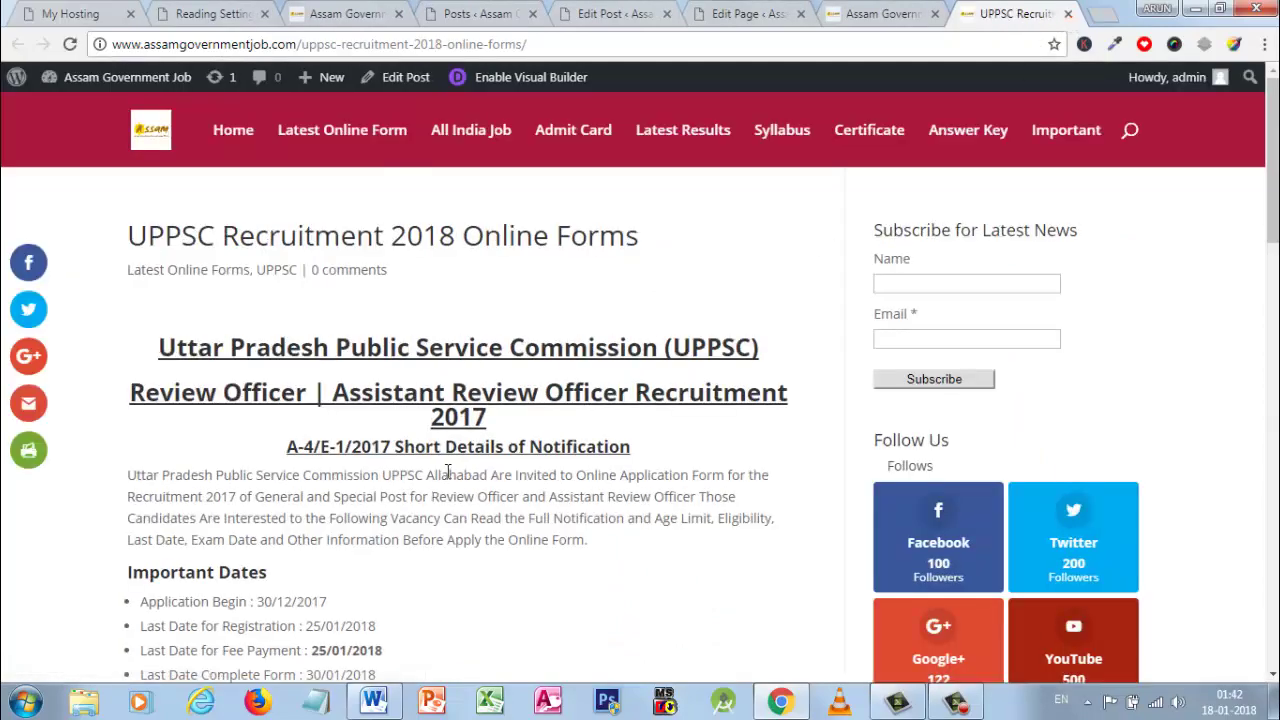
scroll(433, 427, down, 5)
scroll(433, 427, down, 7)
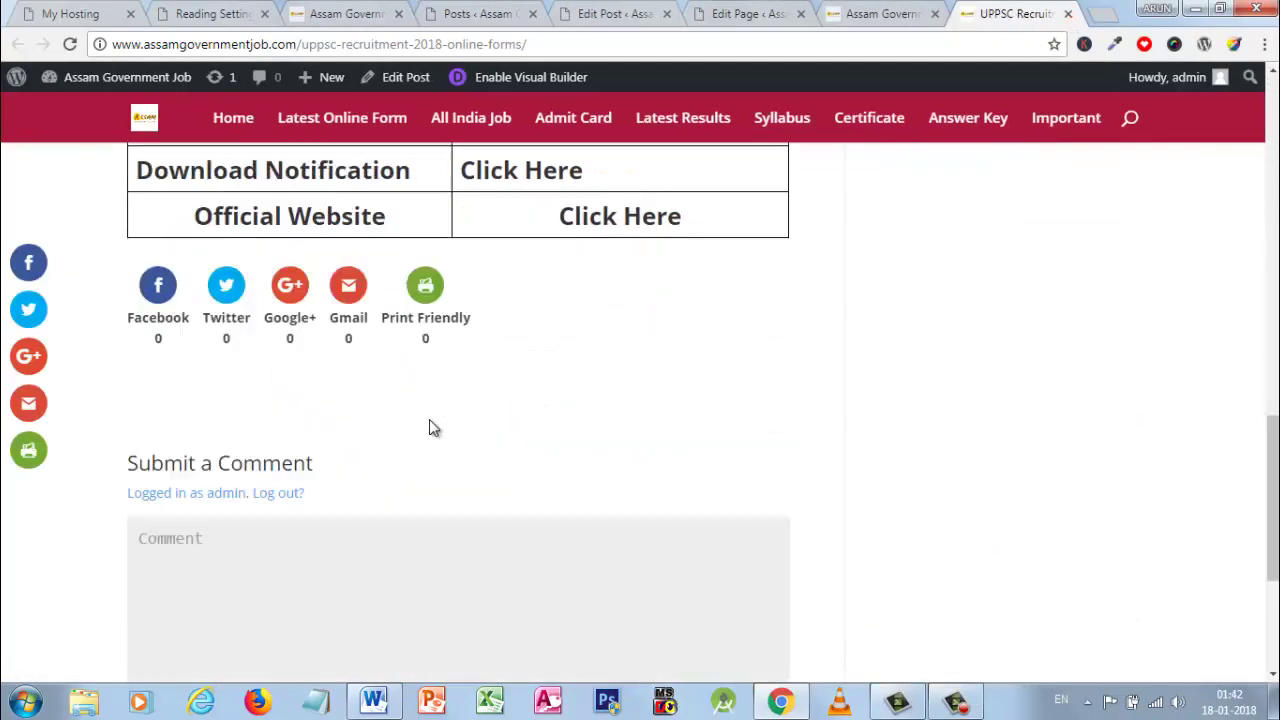
scroll(431, 420, up, 6)
scroll(431, 420, up, 5)
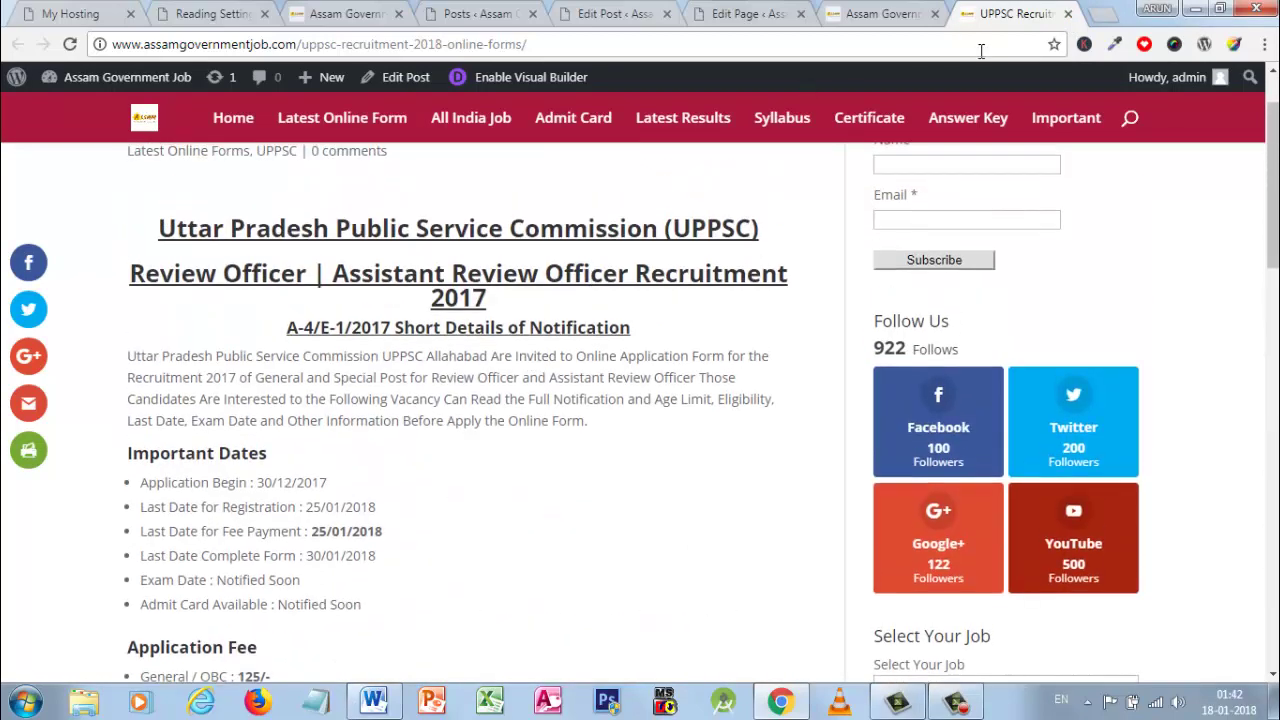
Return to the home page and test the UPPSC RO/ARO Recruitment Online Form 2018 button by viewing the post it opens
click(876, 10)
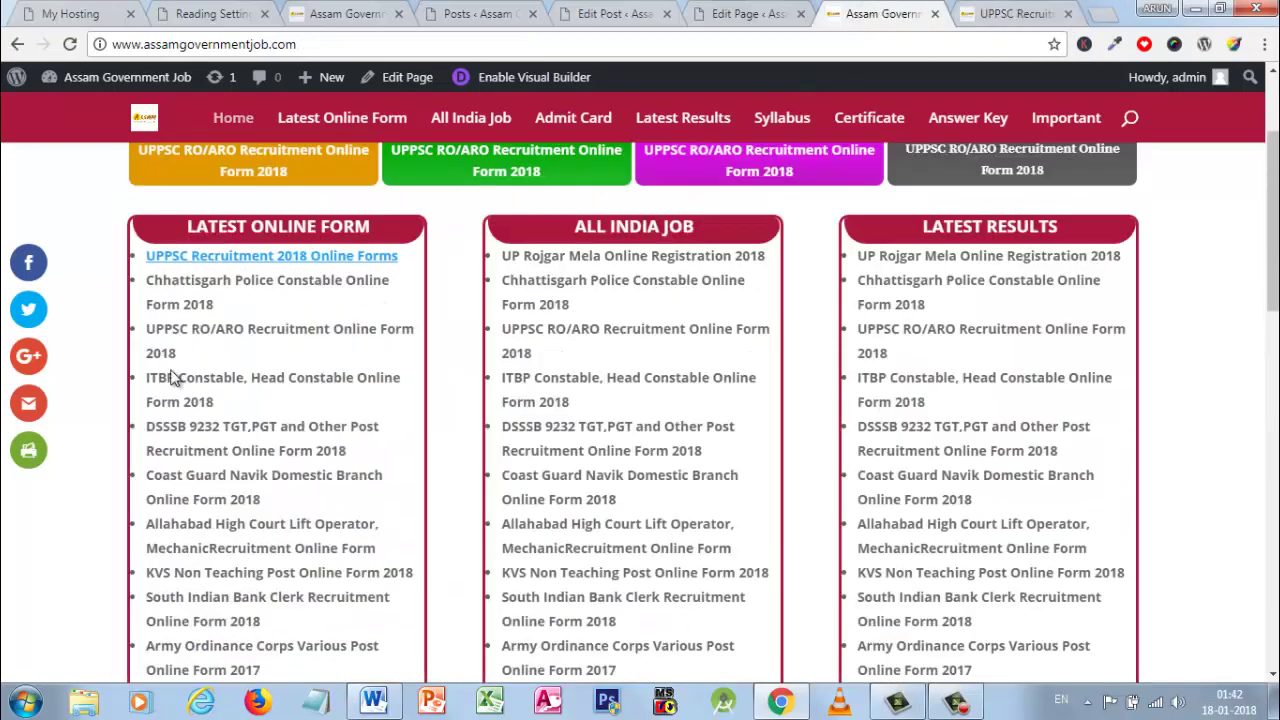
click(245, 194)
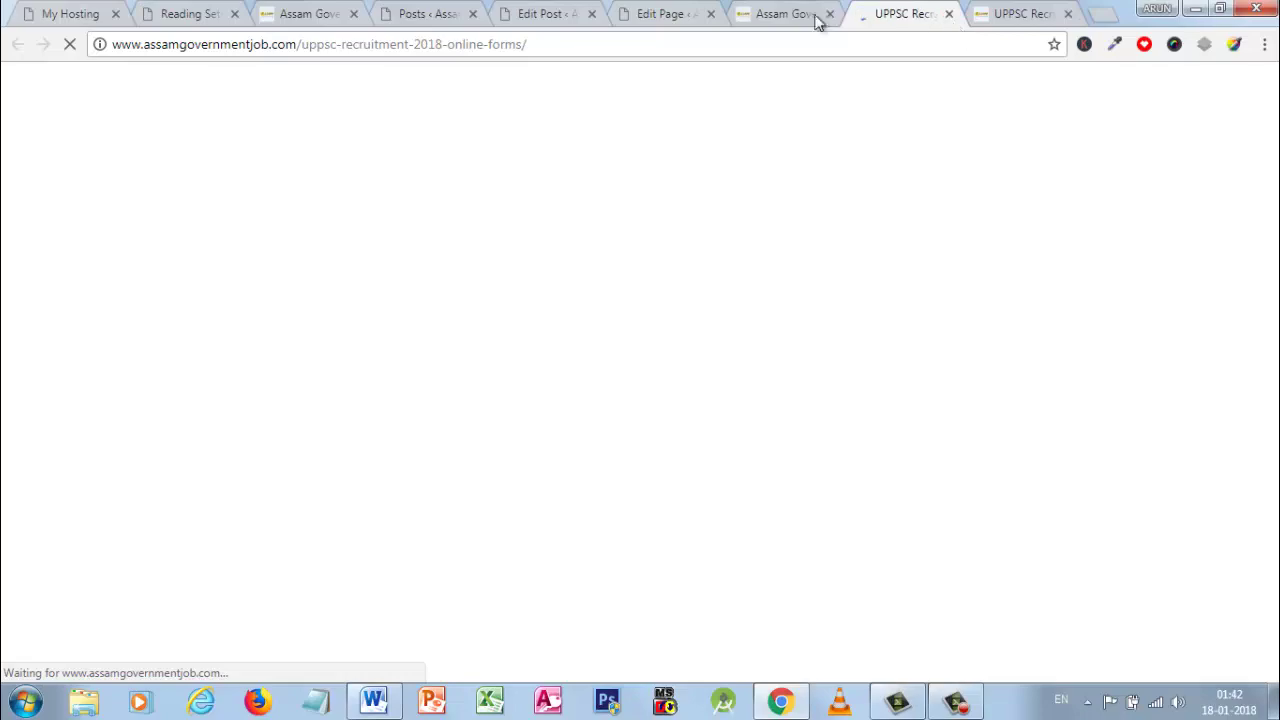
click(790, 14)
click(908, 10)
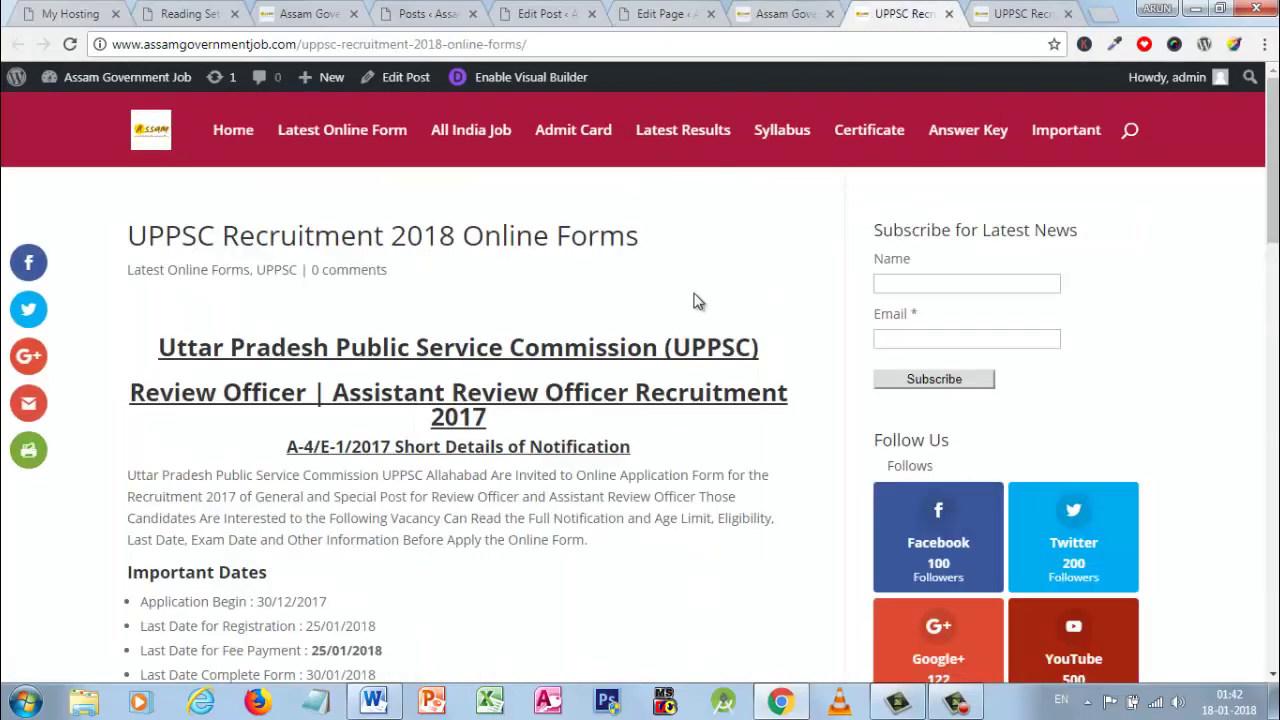
Test the marquee's UPPSC ARO RO Online Form 2018 link from the home page and close the post it opens
click(797, 13)
scroll(298, 282, up, 3)
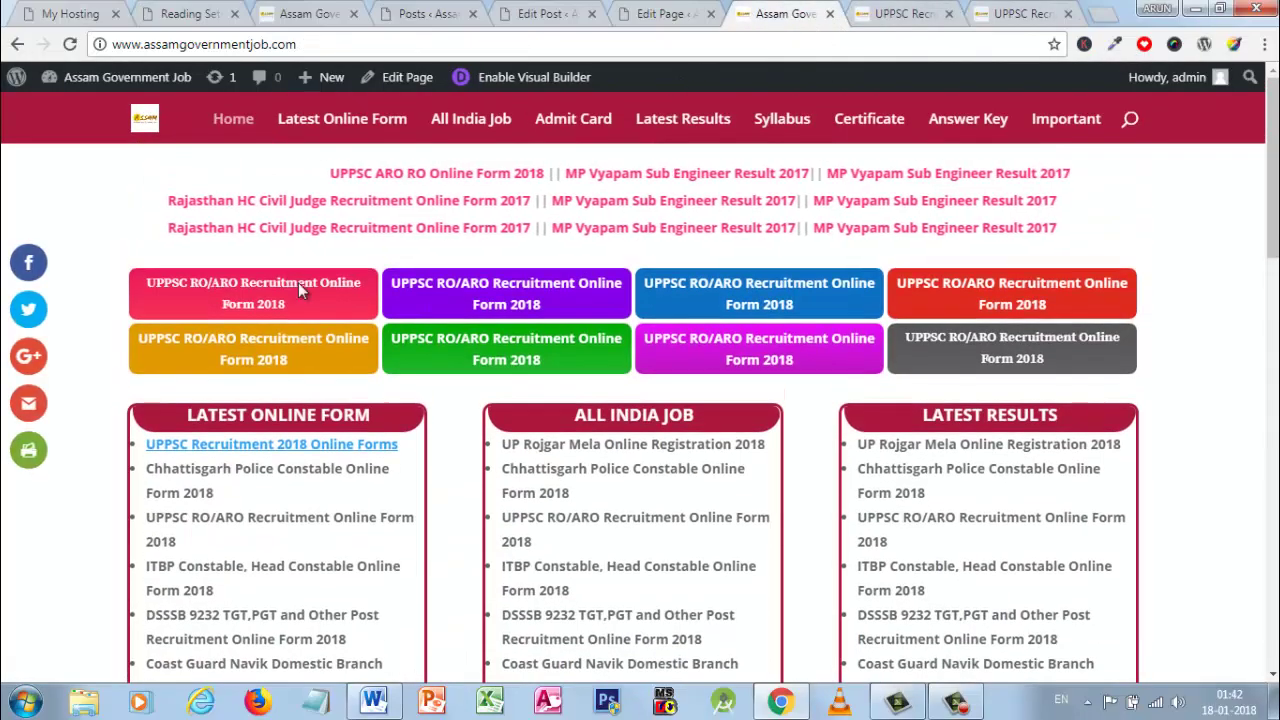
click(422, 207)
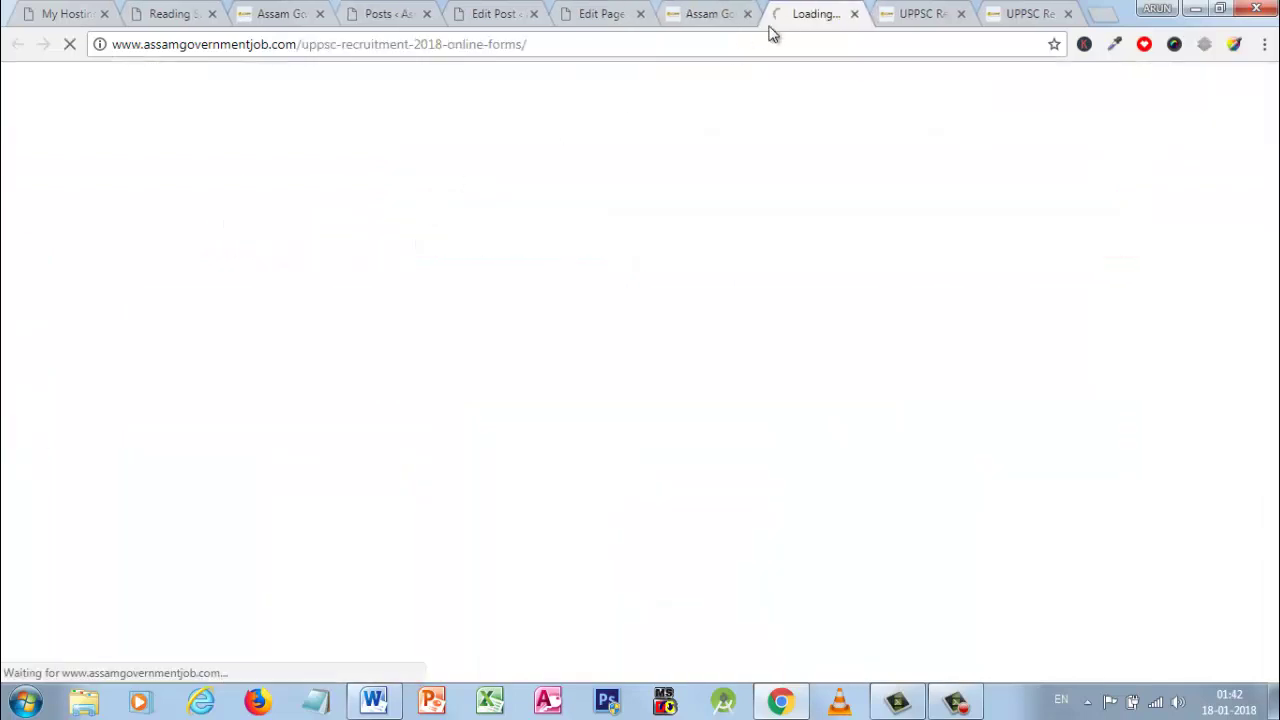
click(855, 14)
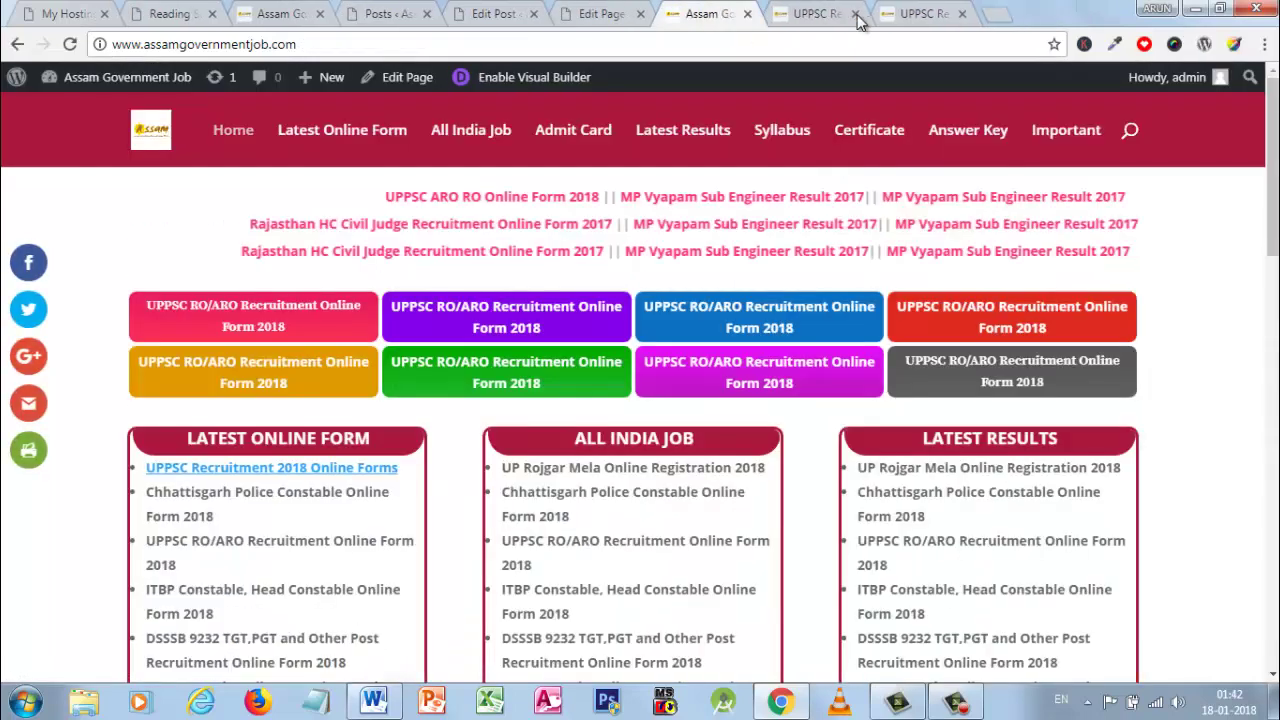
Close the two open UPPSC post tabs and look over the whole home page down to its footer
click(855, 14)
click(855, 14)
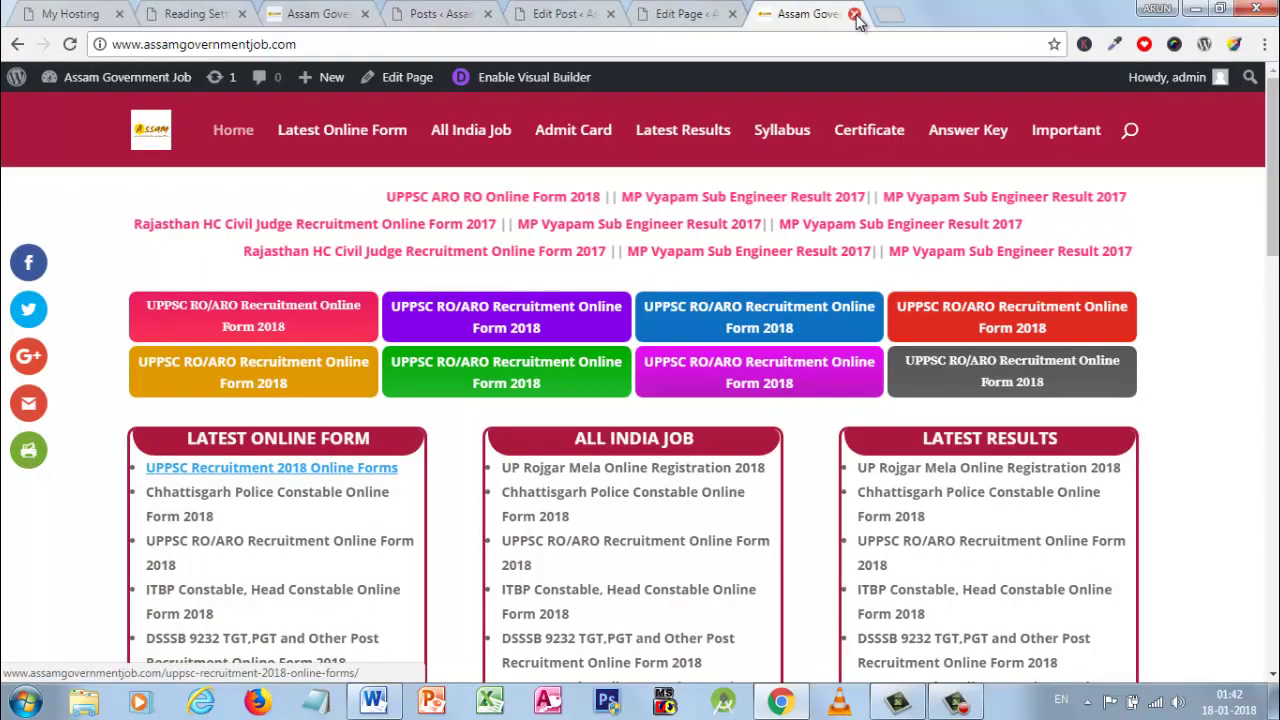
scroll(1270, 360, down, 2)
scroll(1270, 360, down, 10)
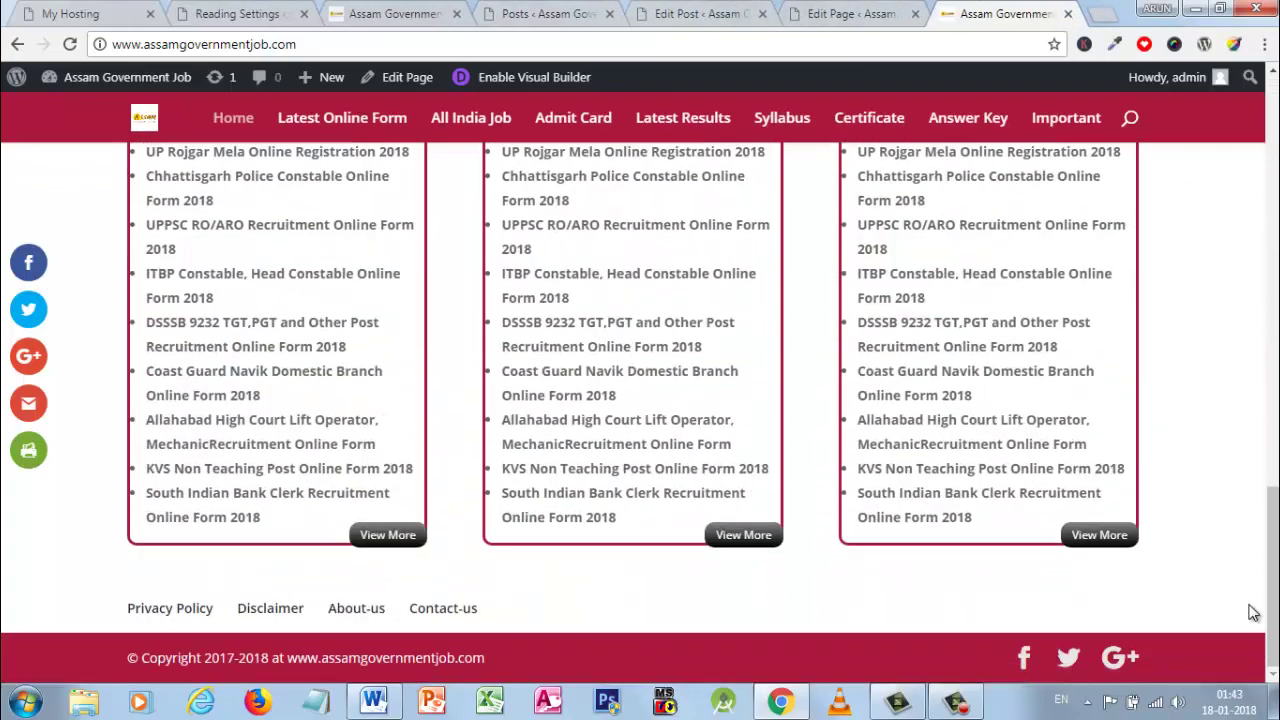
scroll(1254, 612, up, 8)
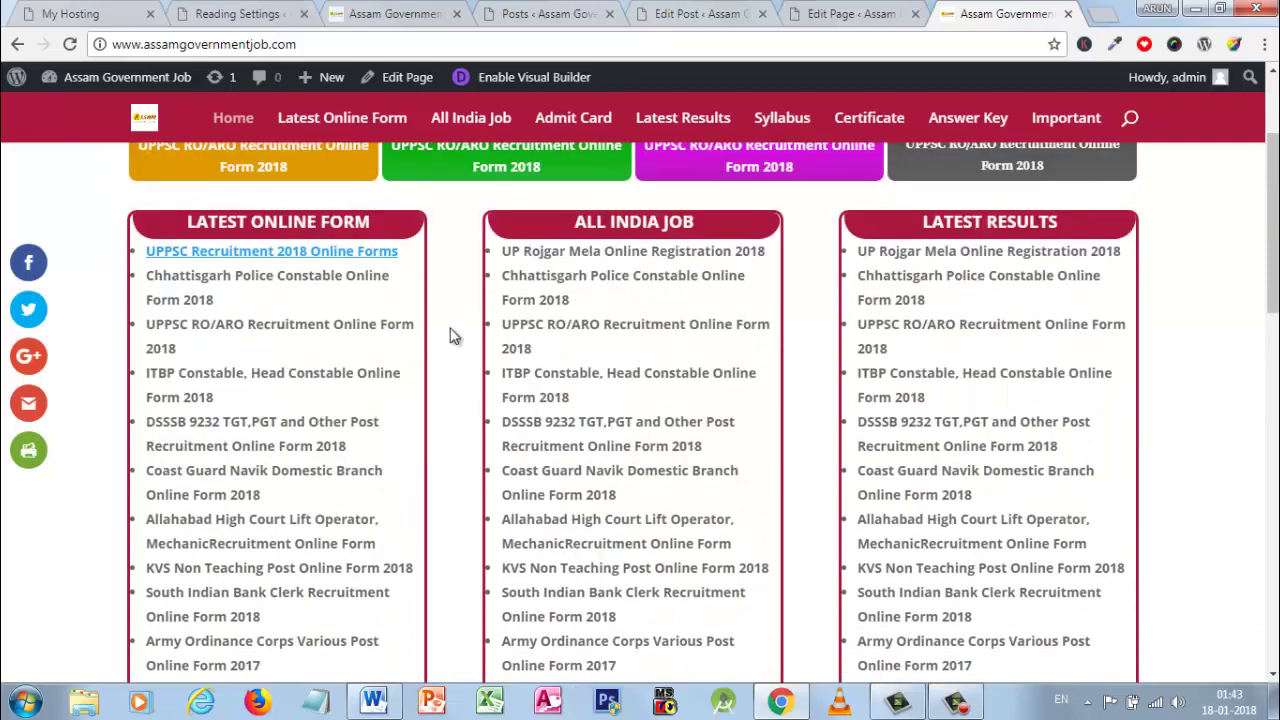
scroll(450, 336, up, 3)
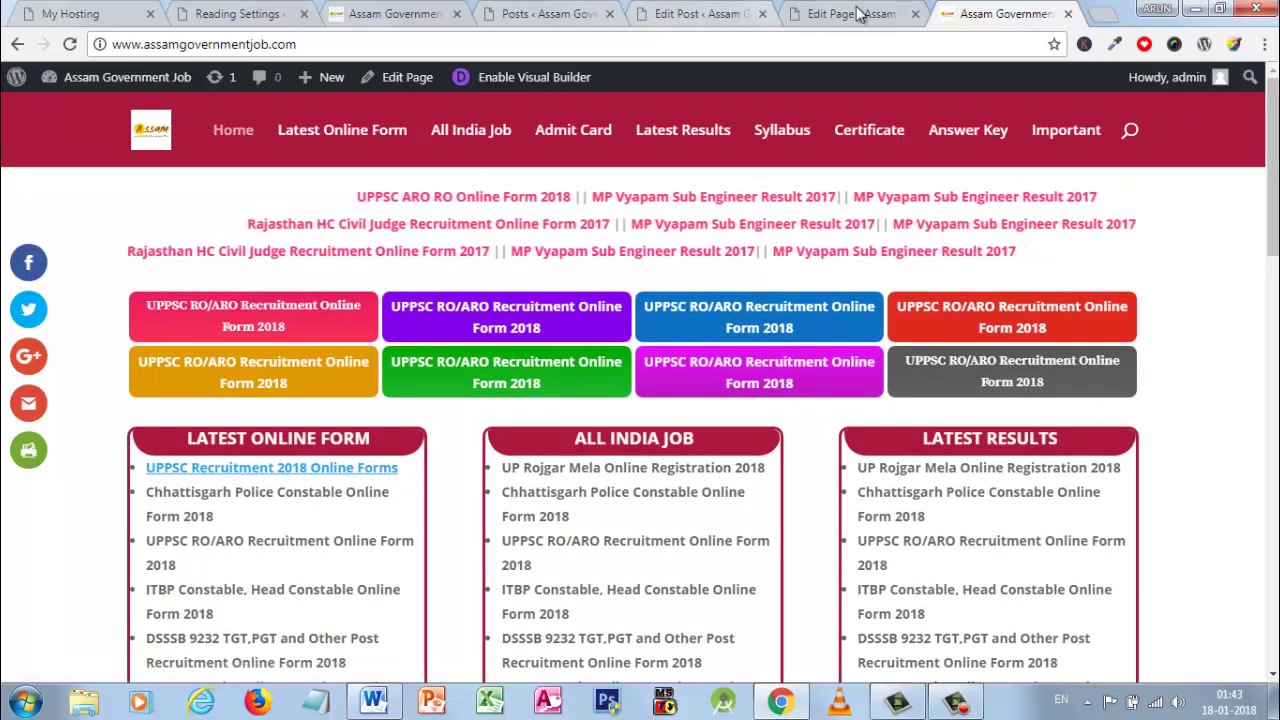
Open elegantthemes.com in place of the hosting page and view the Yearly and Lifetime Access plans on its join page
click(857, 12)
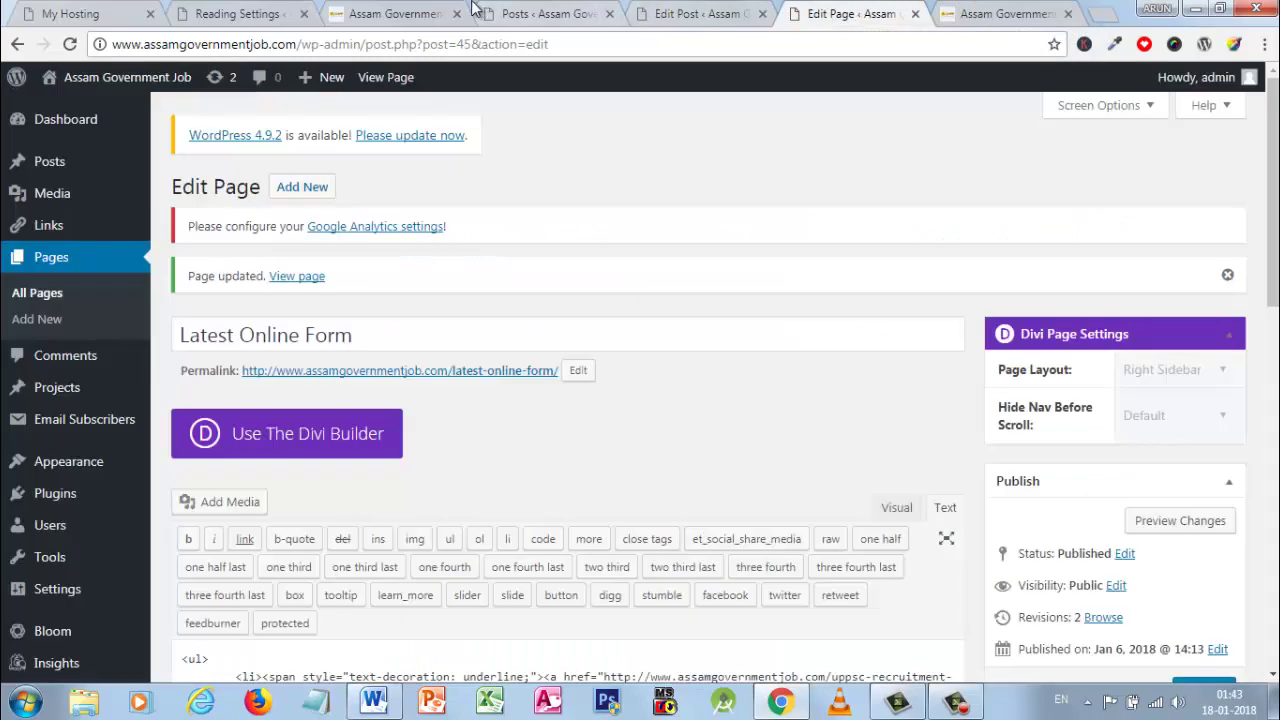
click(262, 12)
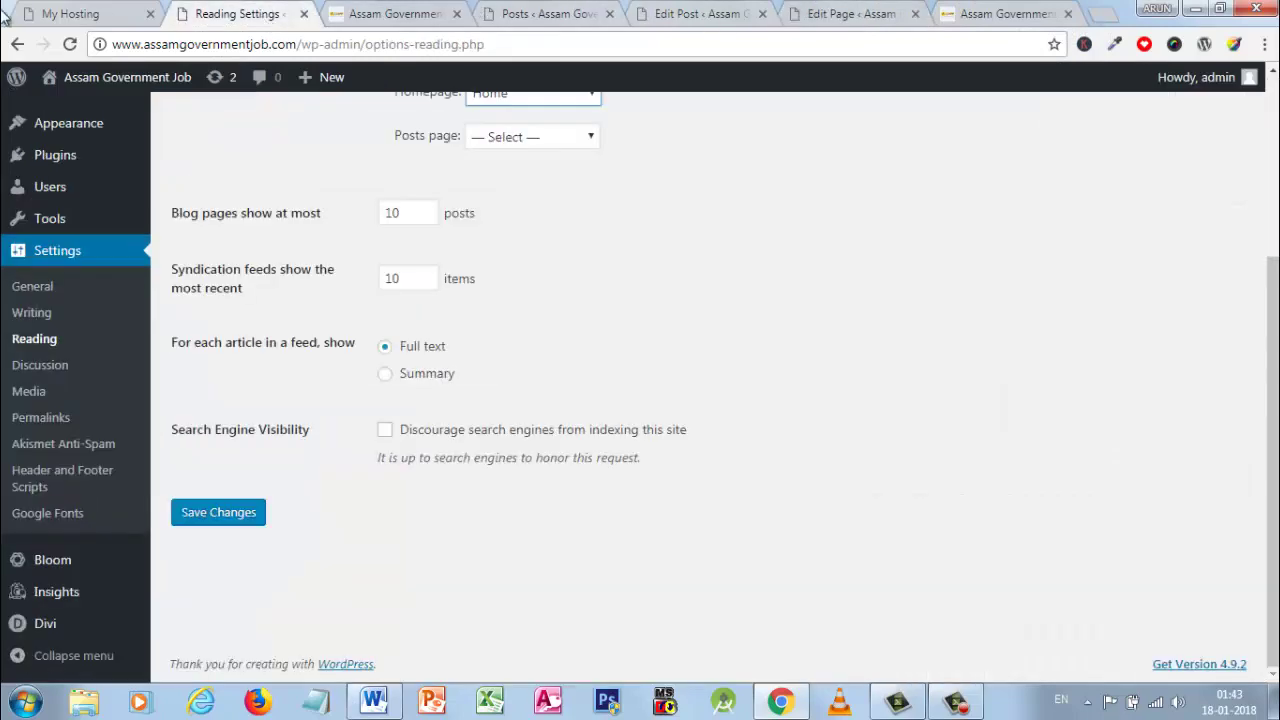
click(134, 12)
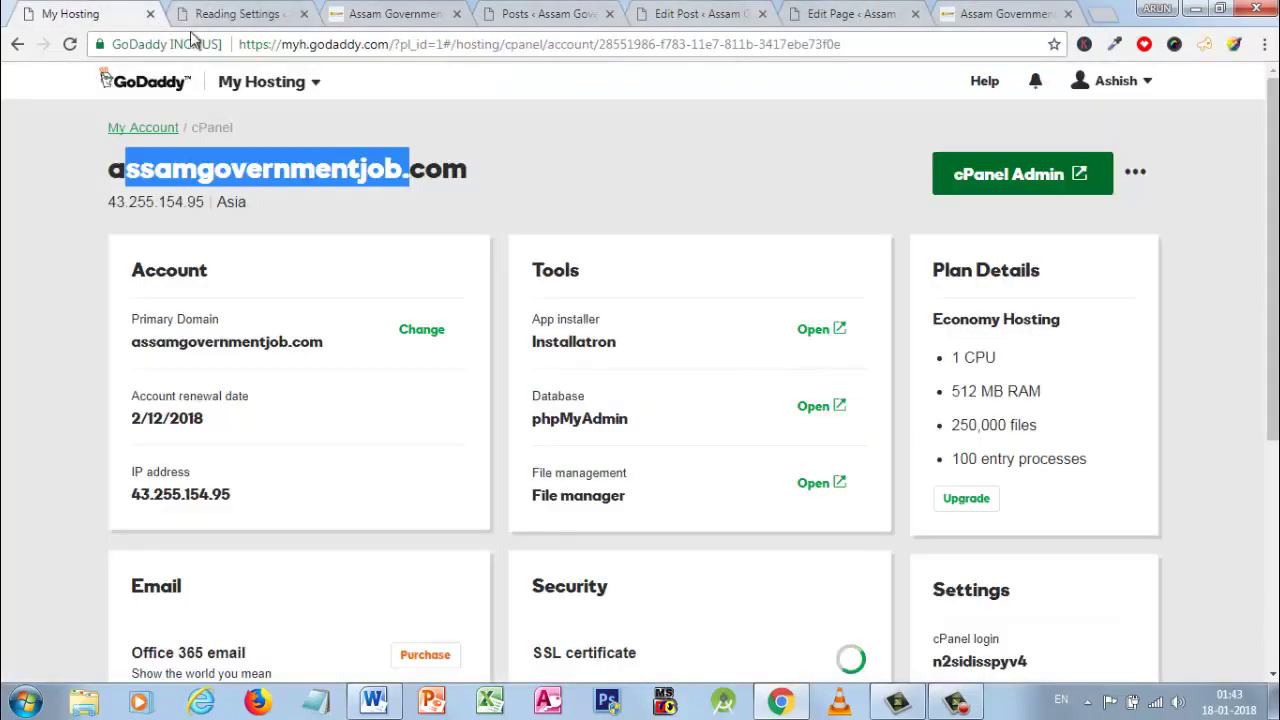
click(296, 44)
key(BackSpace)
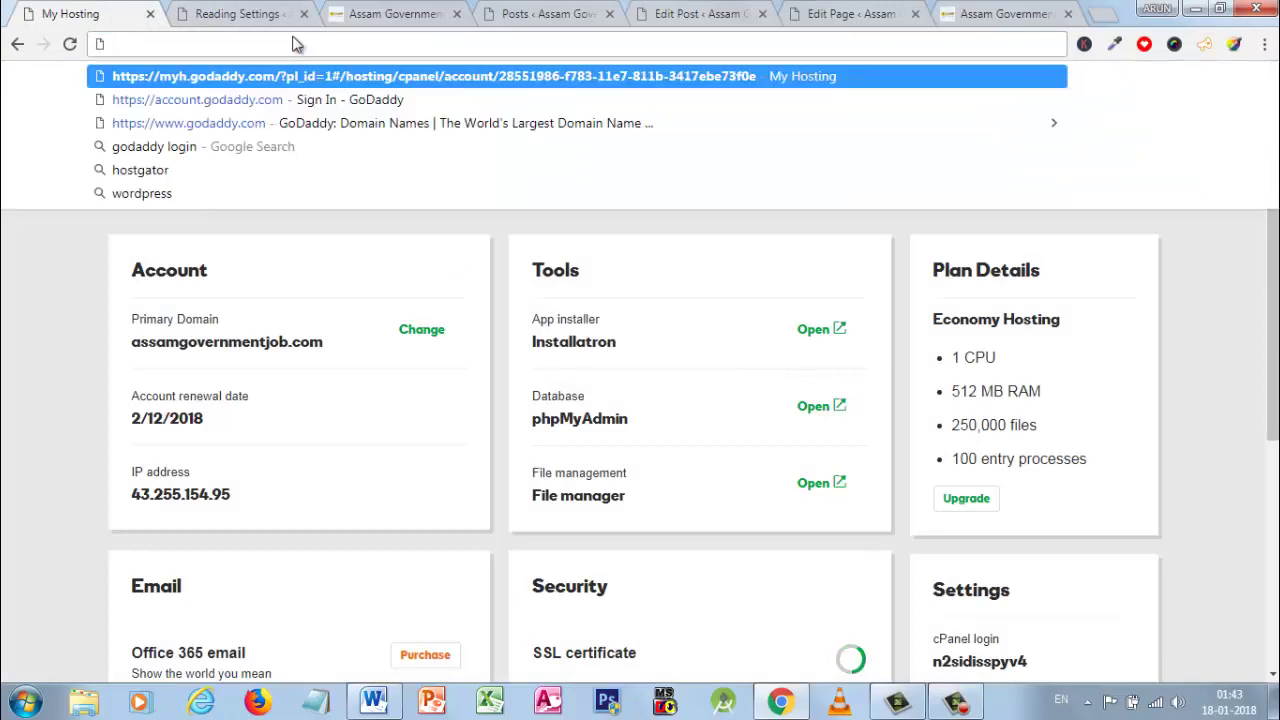
text(elegantthemes.com)
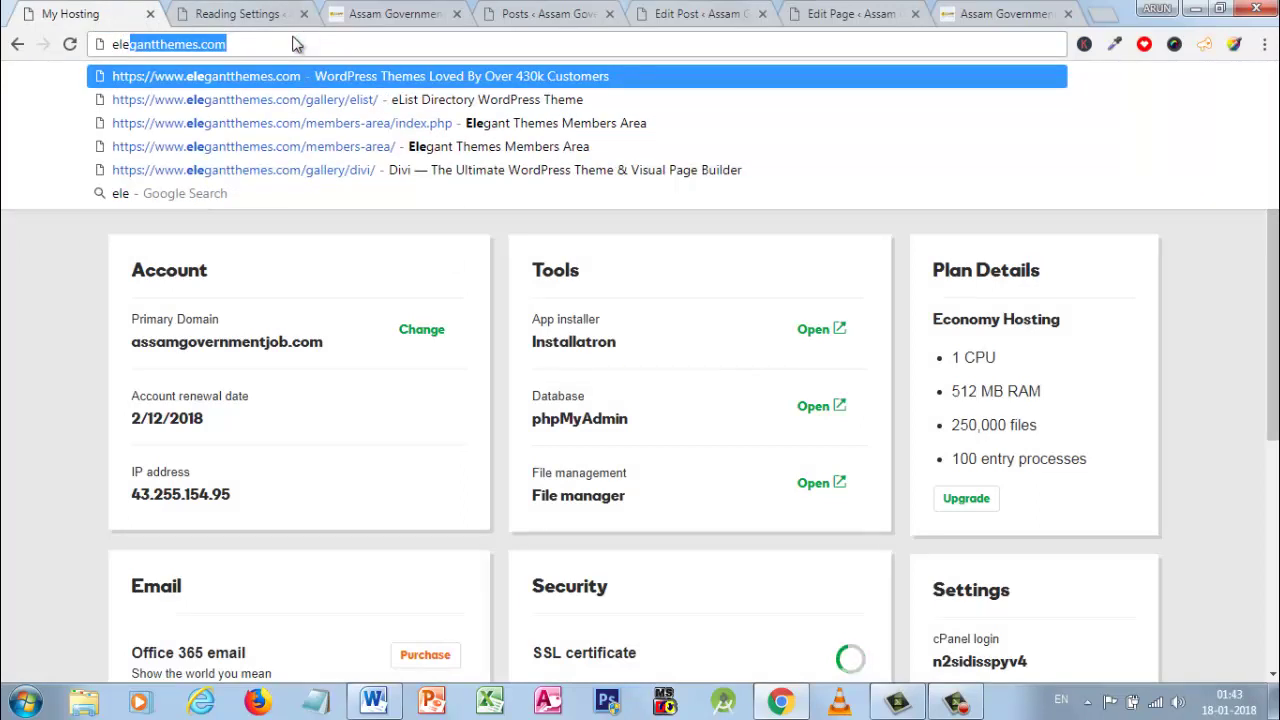
key(Return)
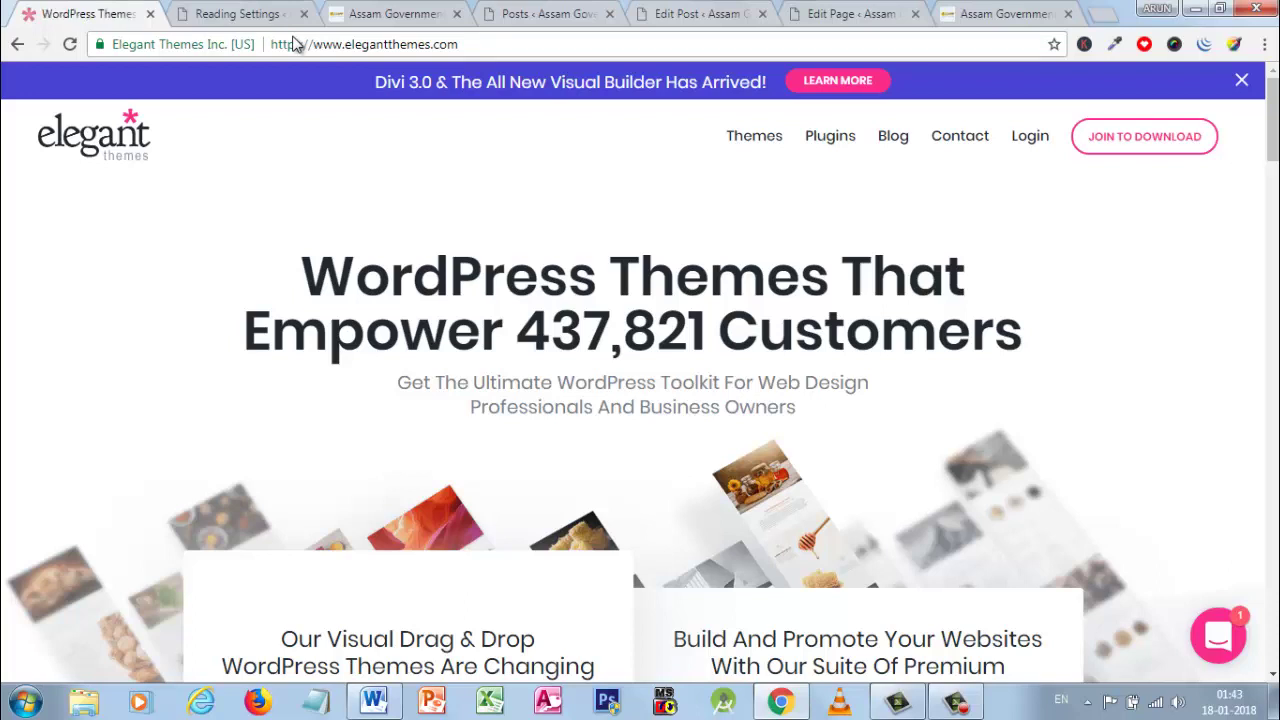
click(1118, 160)
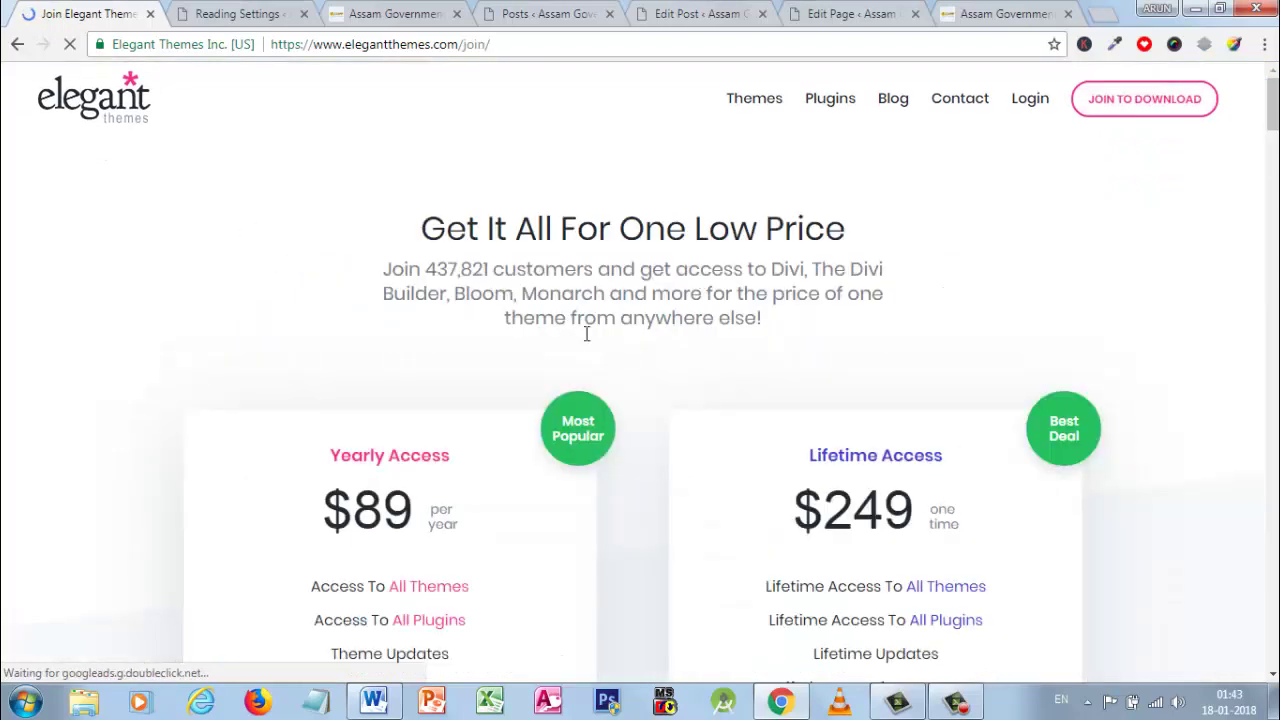
scroll(818, 449, down, 3)
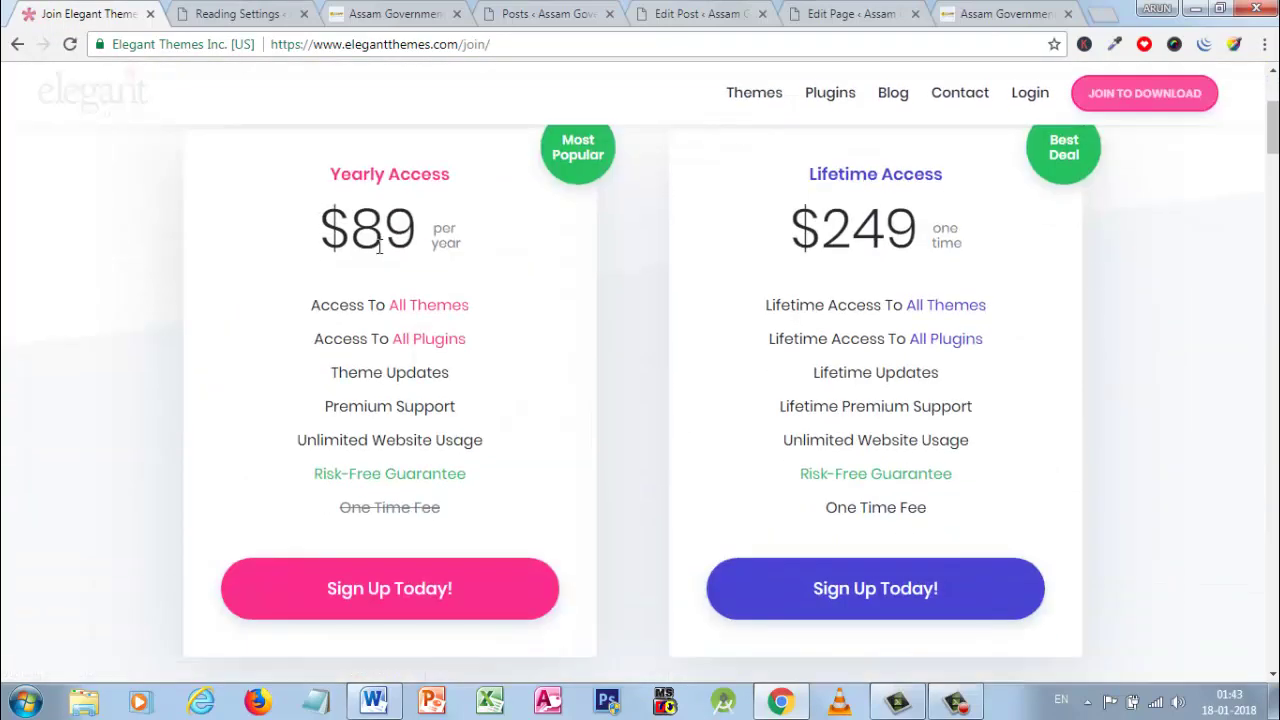
Return to the WordPress admin and start the update of the active Divi theme from the installed themes
click(209, 12)
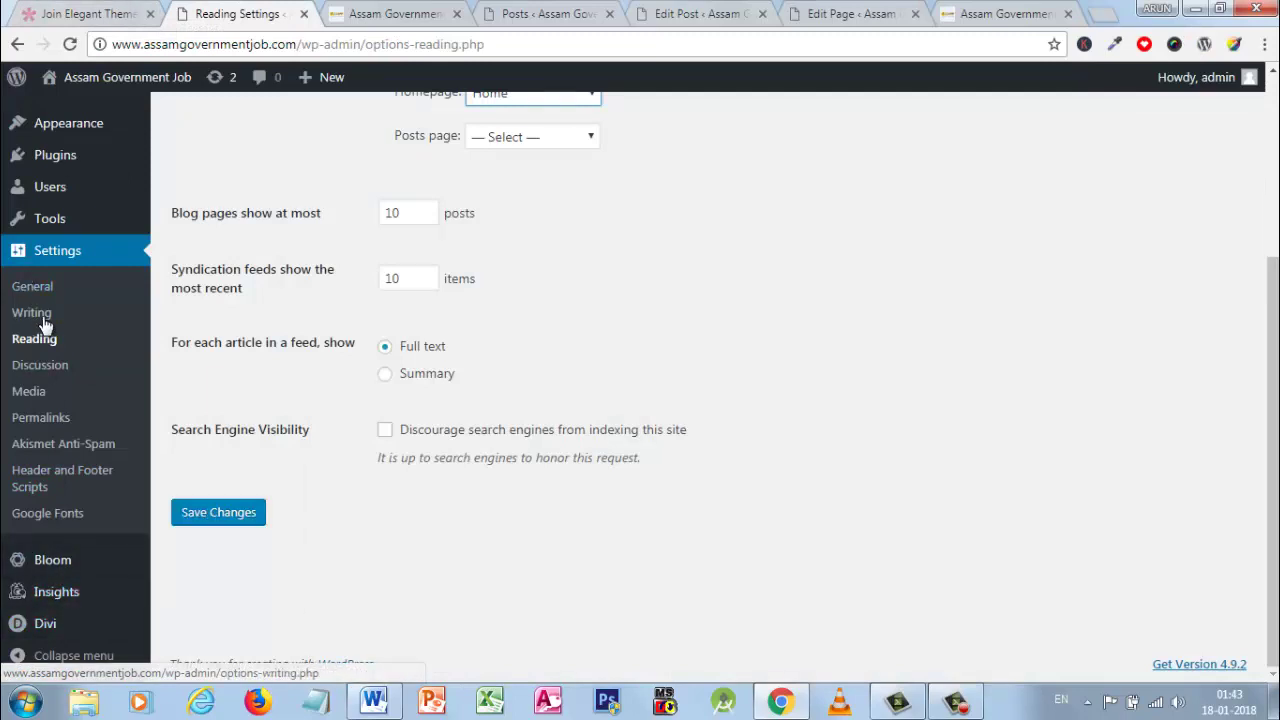
mouse_move(47, 135)
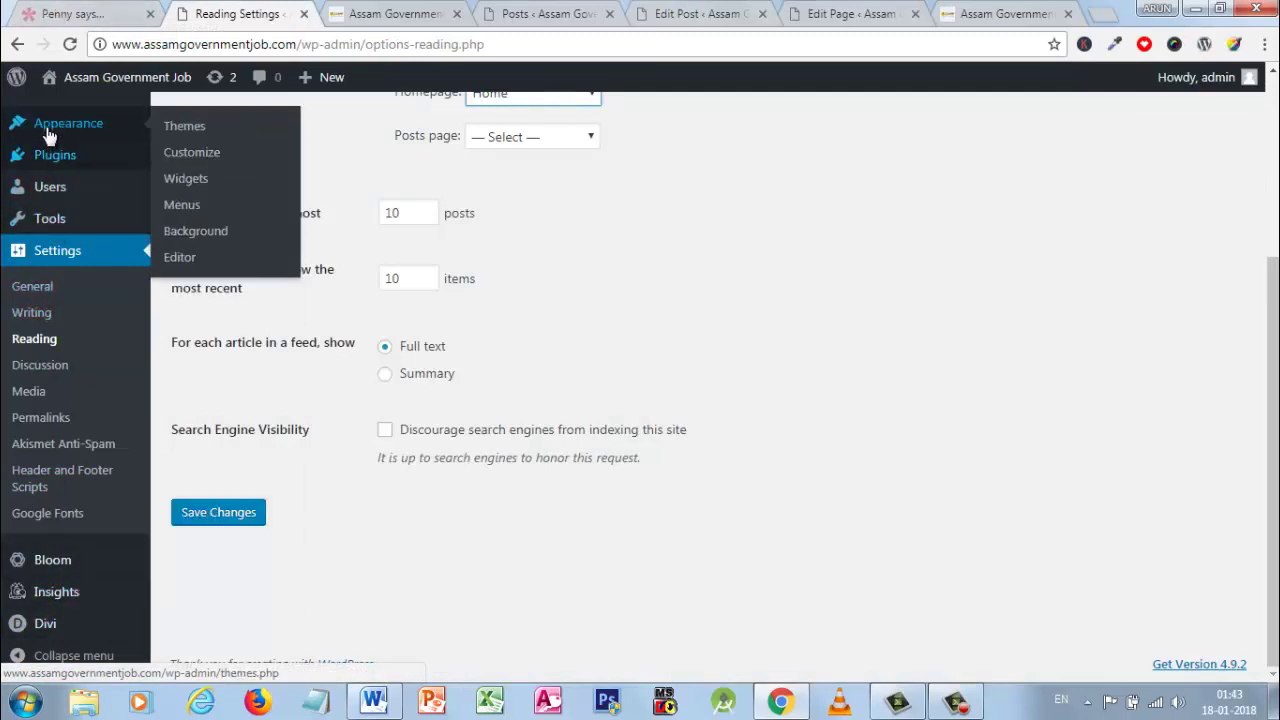
click(246, 130)
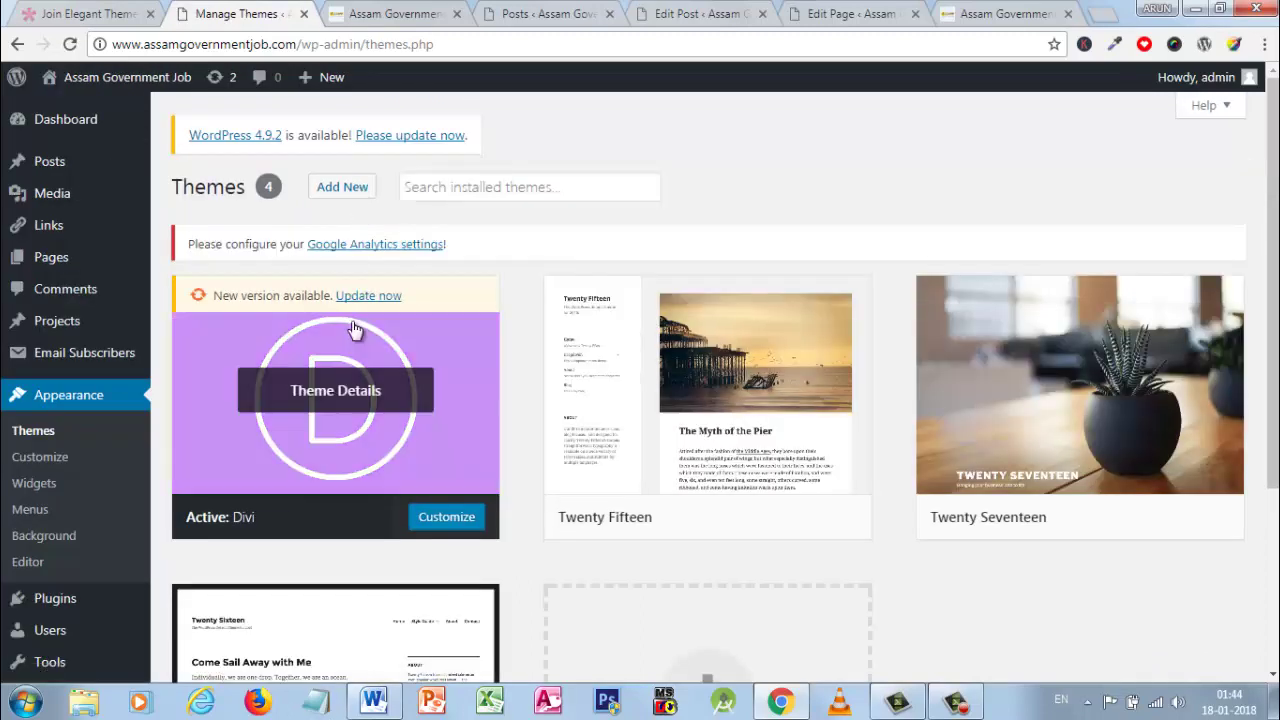
click(360, 297)
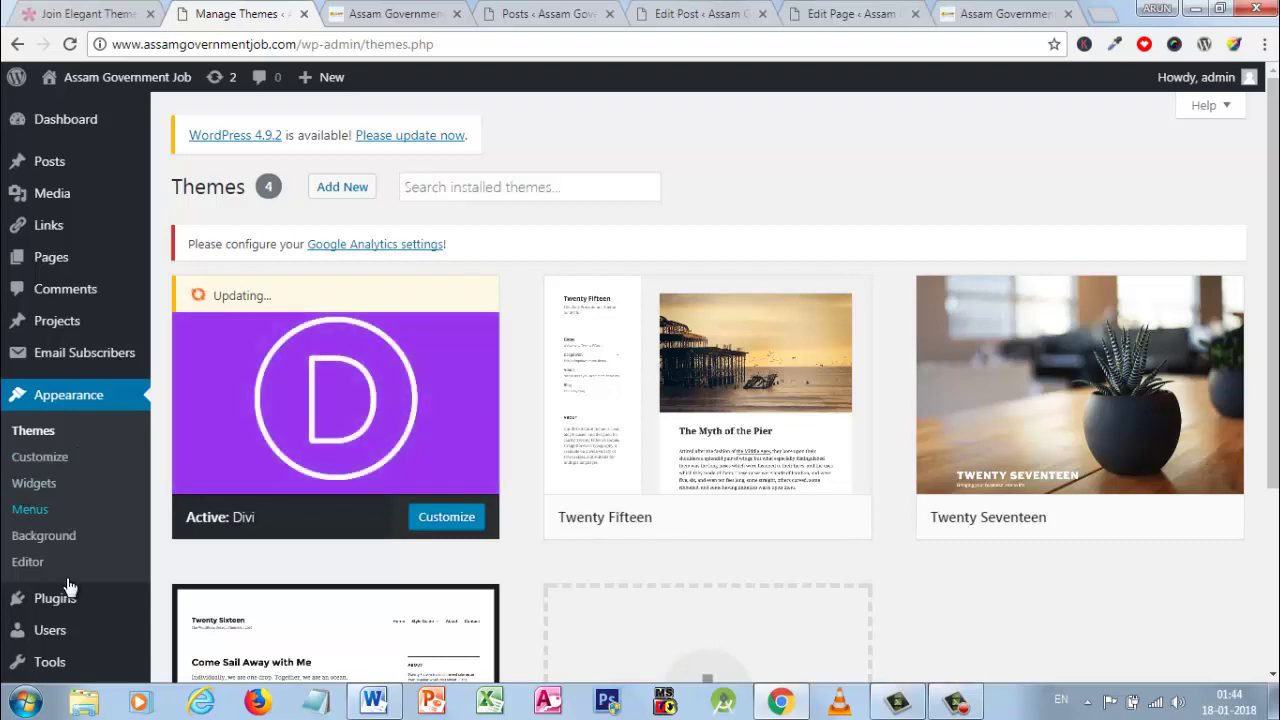
scroll(55, 625, down, 1)
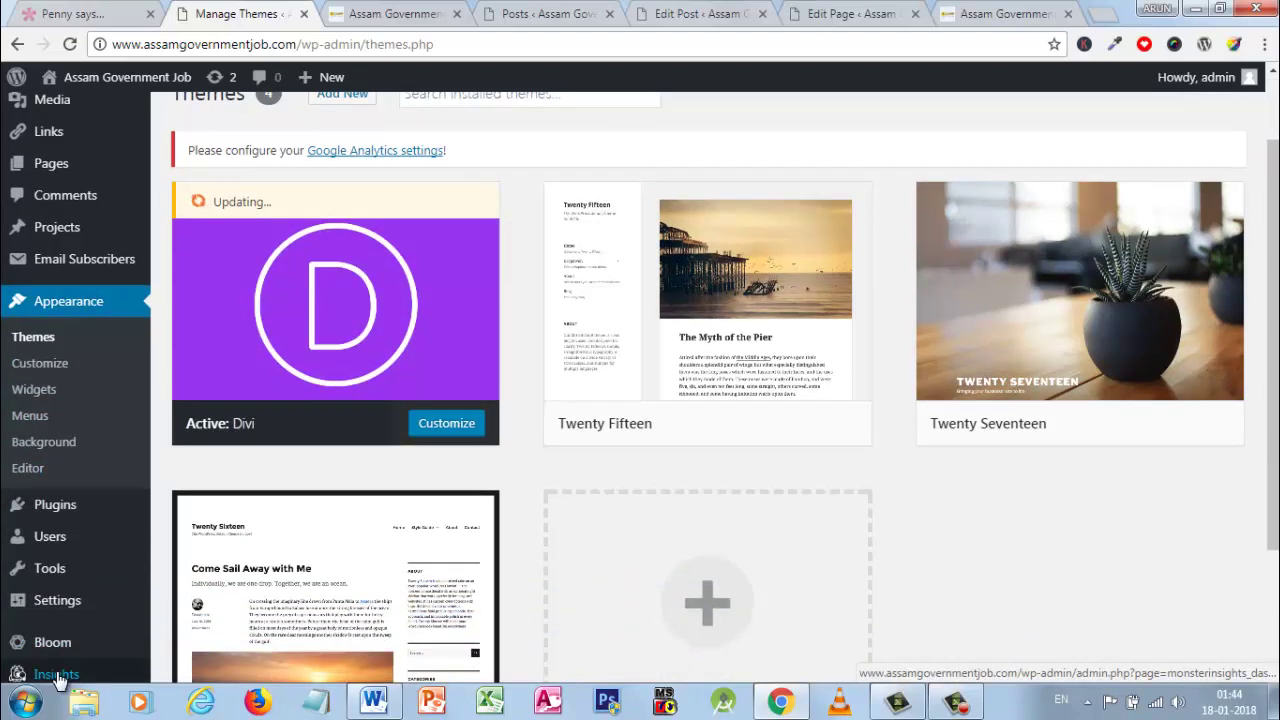
scroll(58, 678, down, 1)
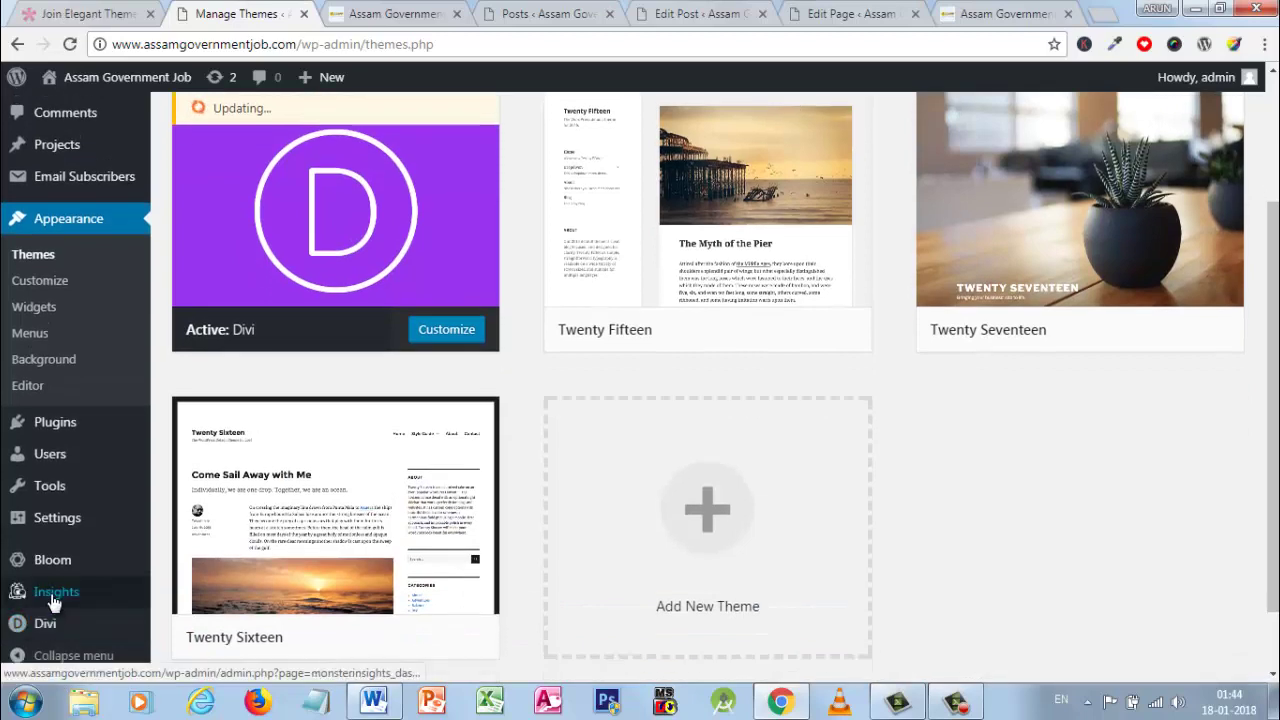
scroll(55, 600, up, 2)
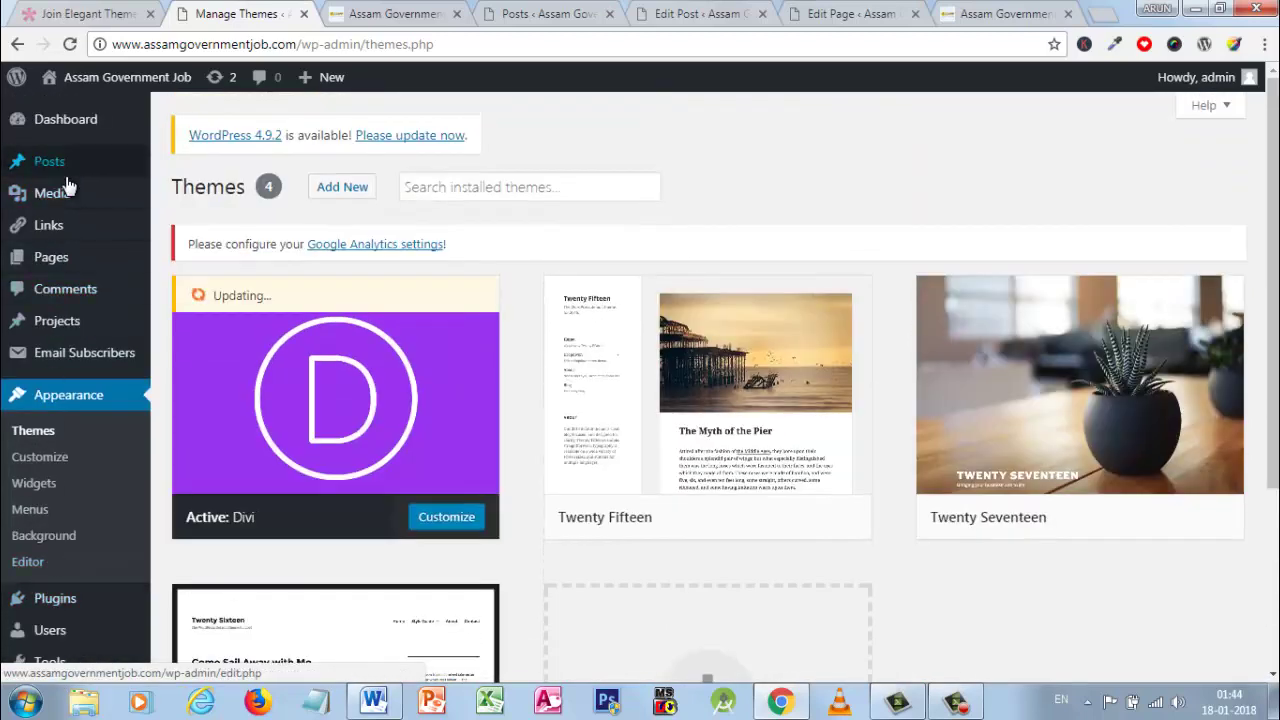
mouse_move(67, 185)
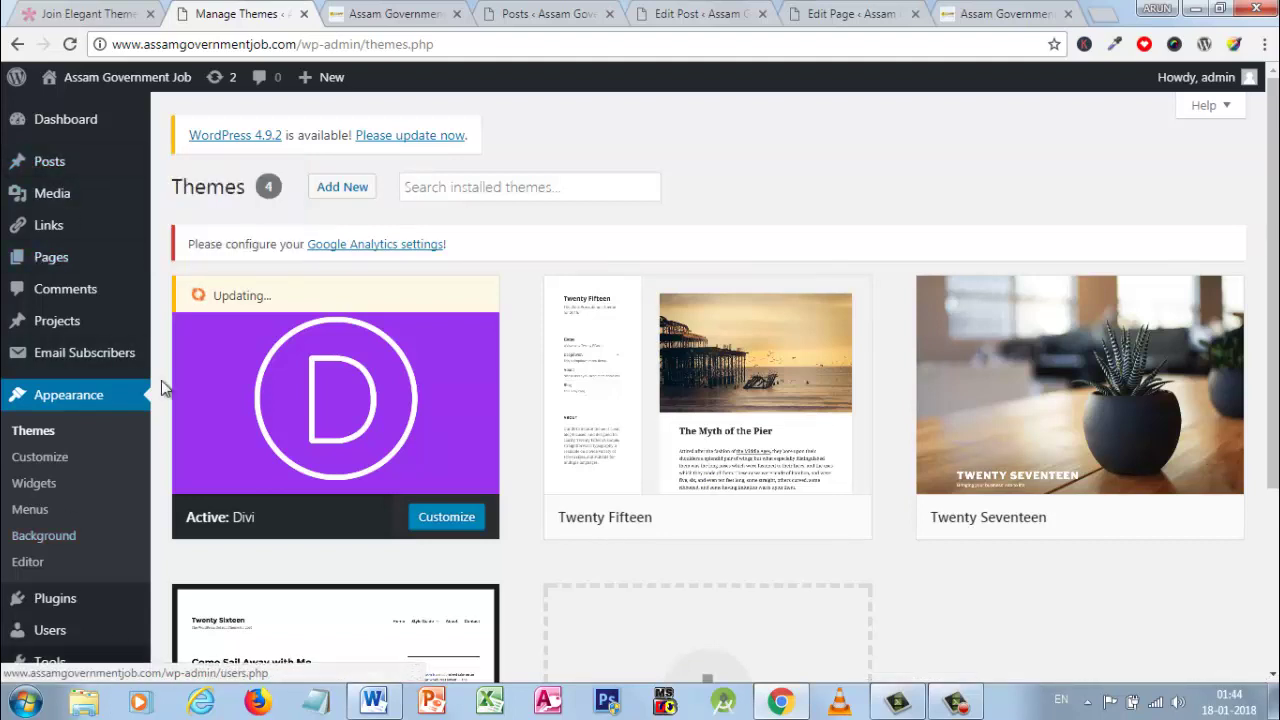
scroll(45, 560, down, 2)
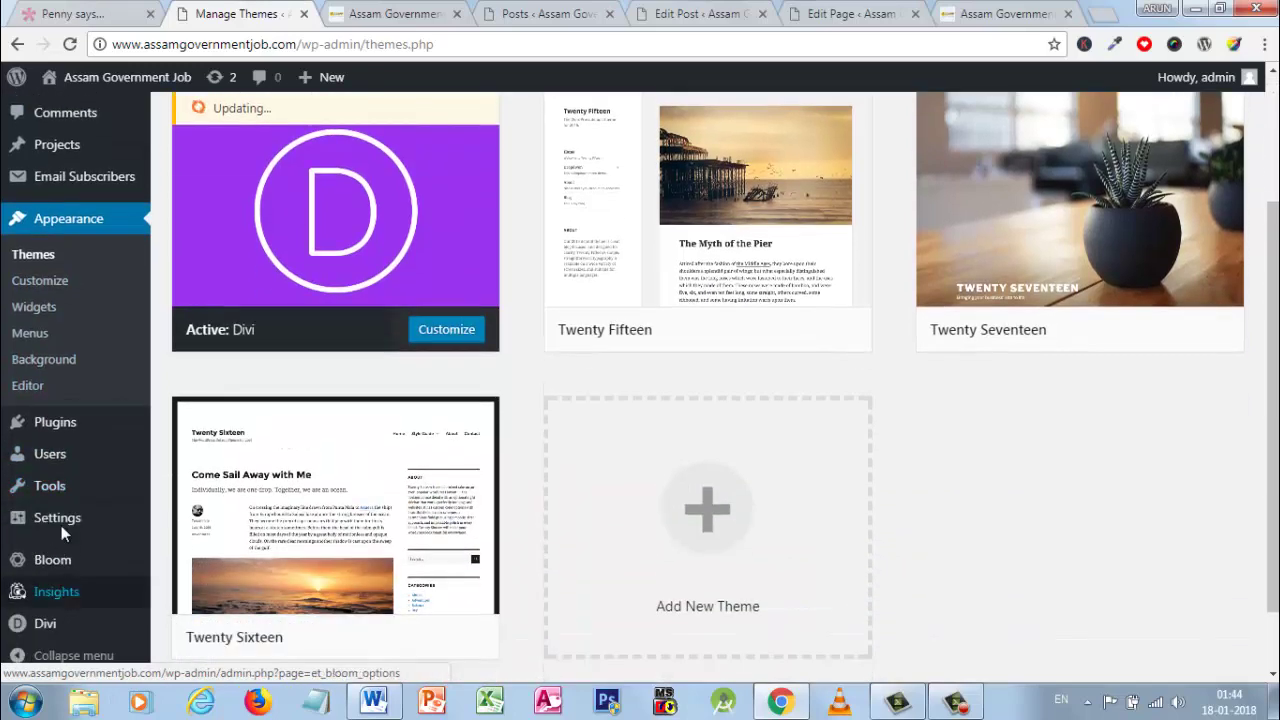
scroll(62, 449, up, 1)
scroll(62, 449, up, 1)
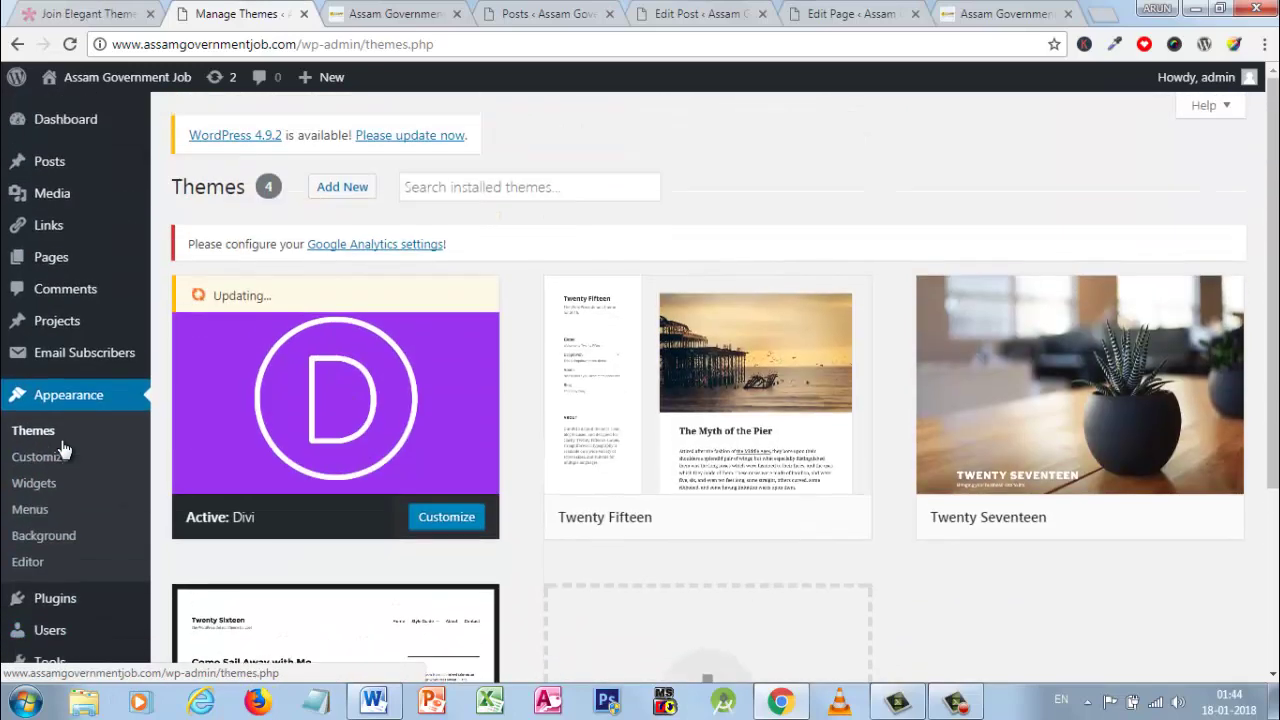